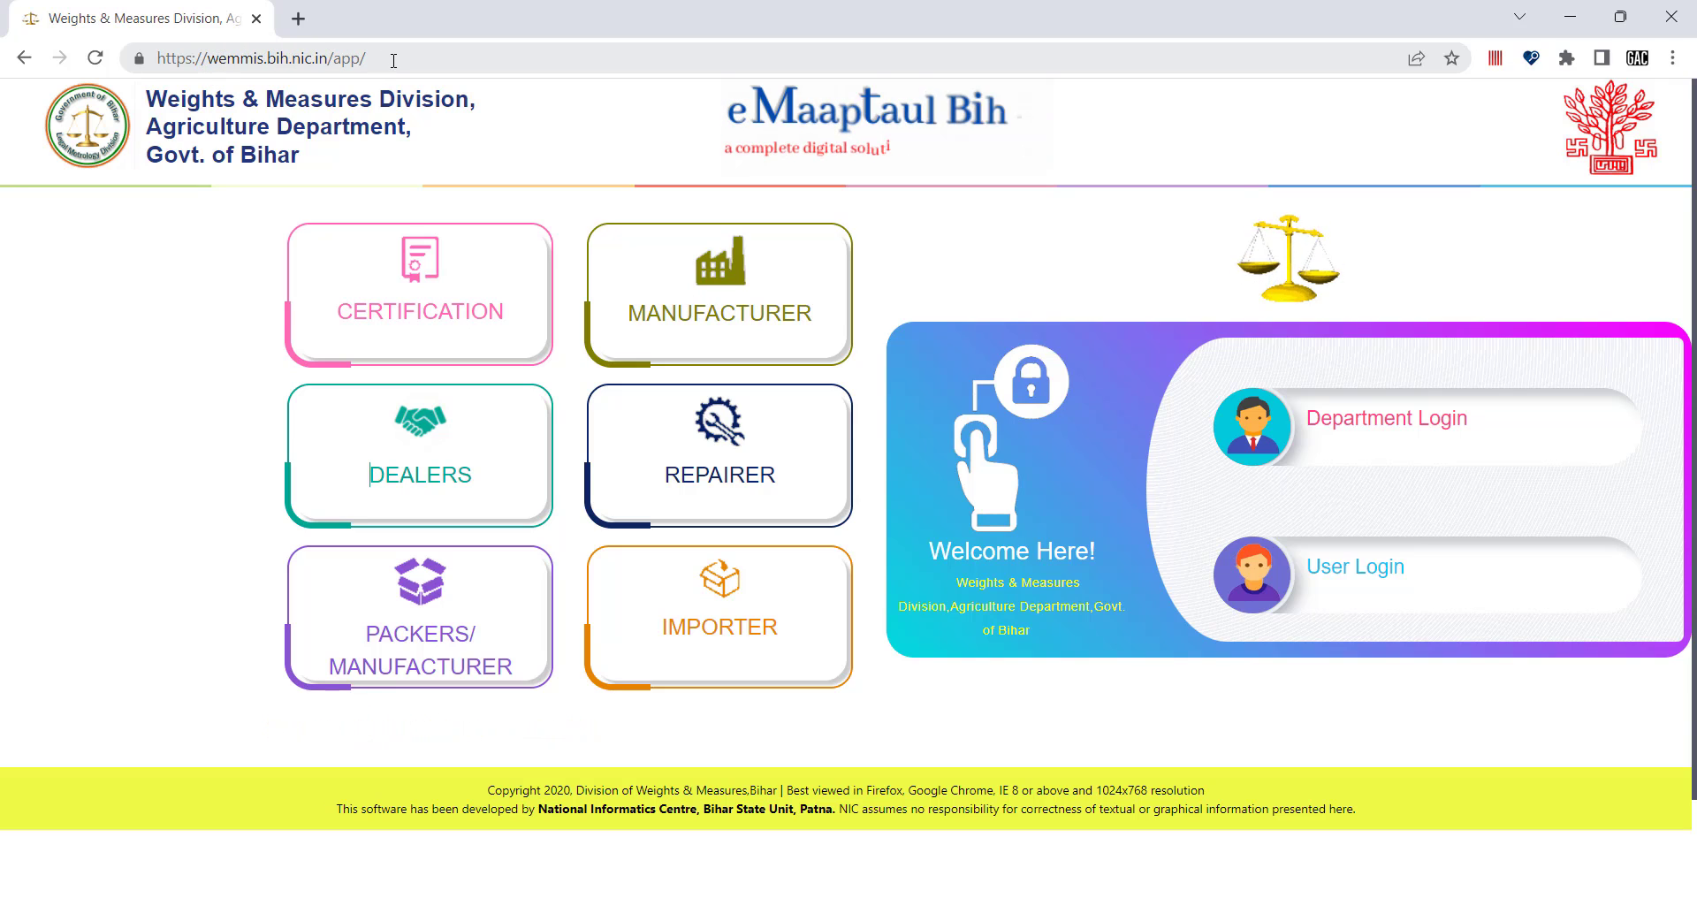
Go from the WEMMIS home page to the User Login form with username, password and captcha fields.
{"action": "left_click_drag", "start_coordinate": [380, 58], "coordinate": [132, 60]}
{"action": "left_click", "coordinate": [138, 270]}
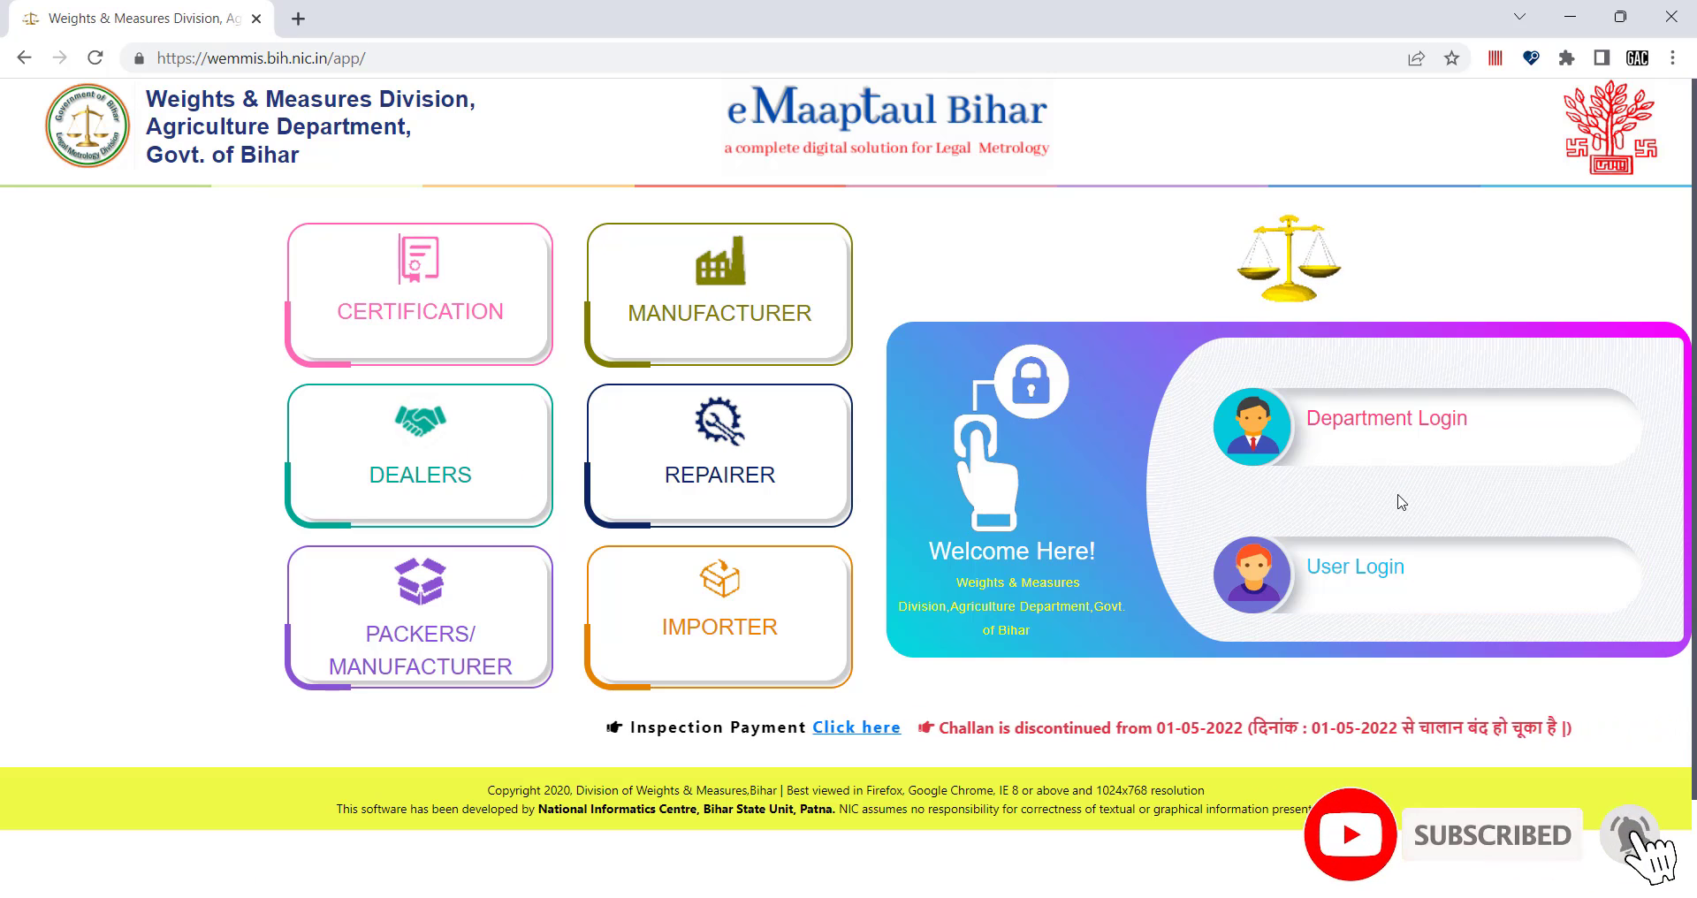
{"action": "left_click", "coordinate": [1367, 573]}
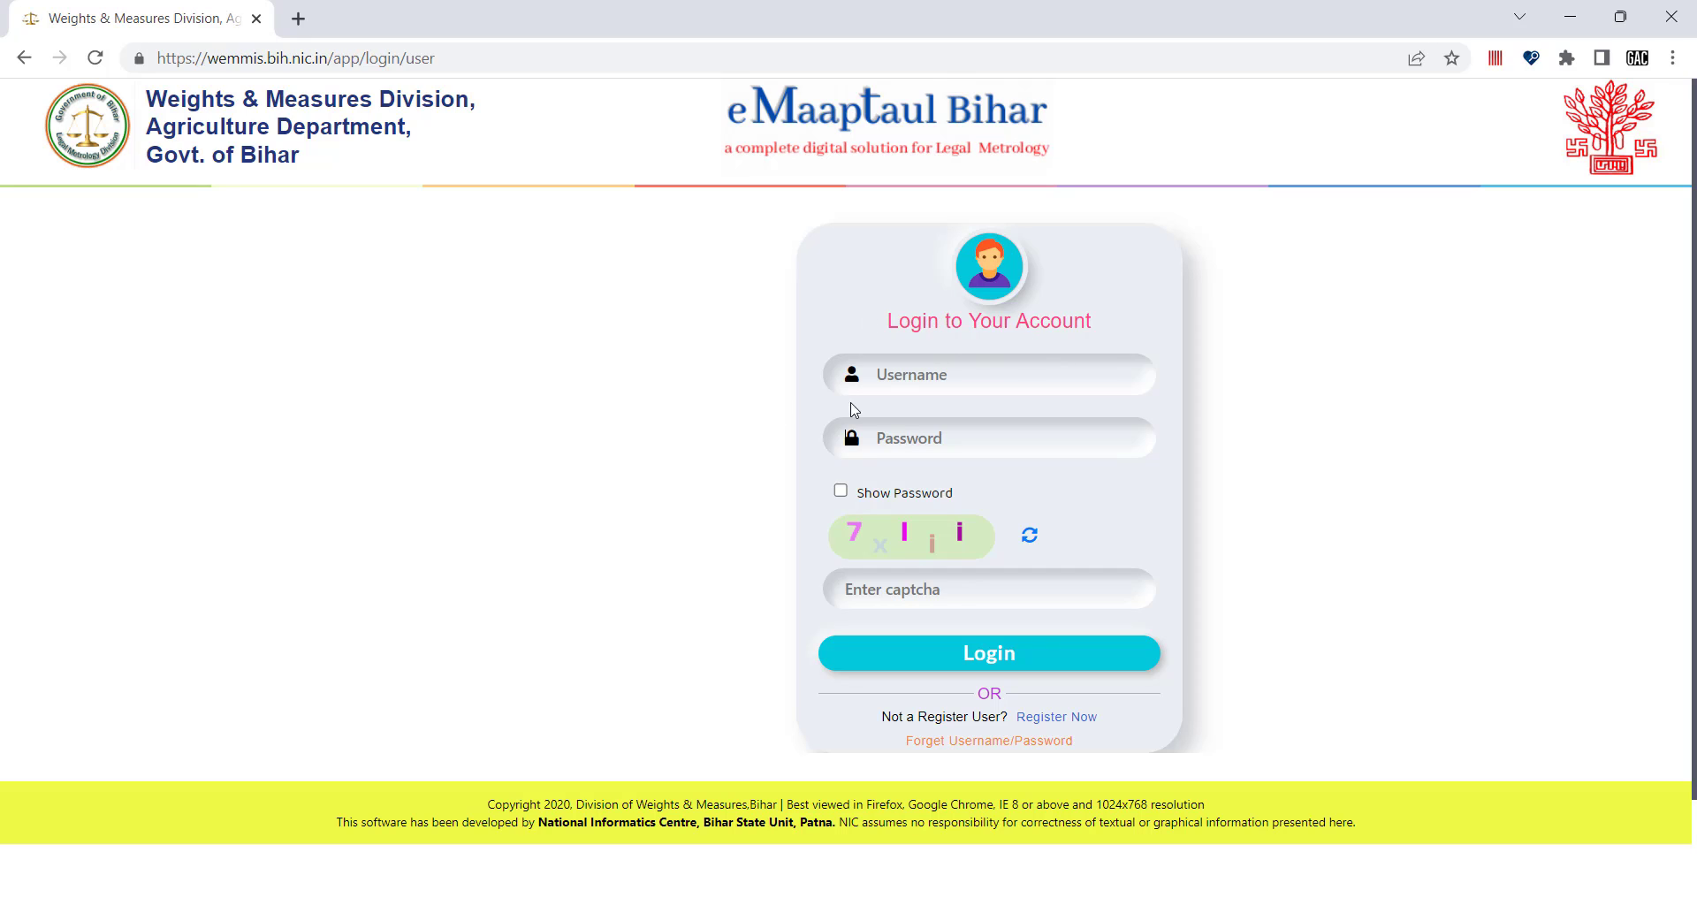
Fill the username and password fields, dismissing the browser's saved-password suggestions.
{"action": "left_click", "coordinate": [910, 375]}
{"action": "key", "text": "Tab"}
{"action": "left_click", "coordinate": [894, 438]}
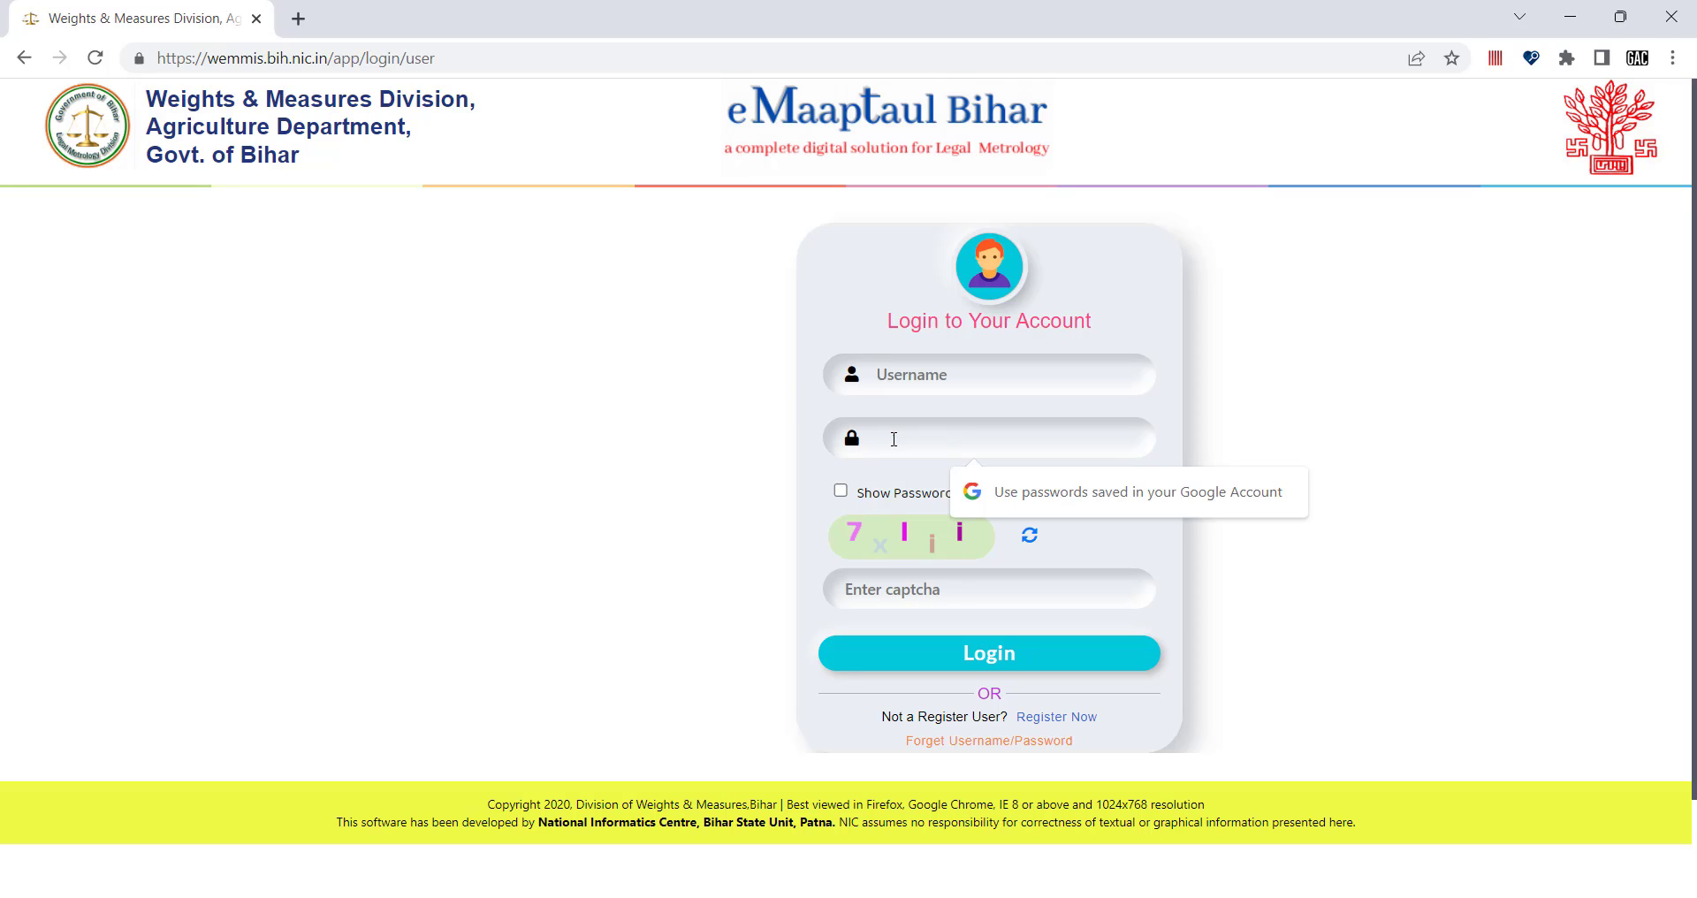
{"action": "left_click", "coordinate": [819, 480]}
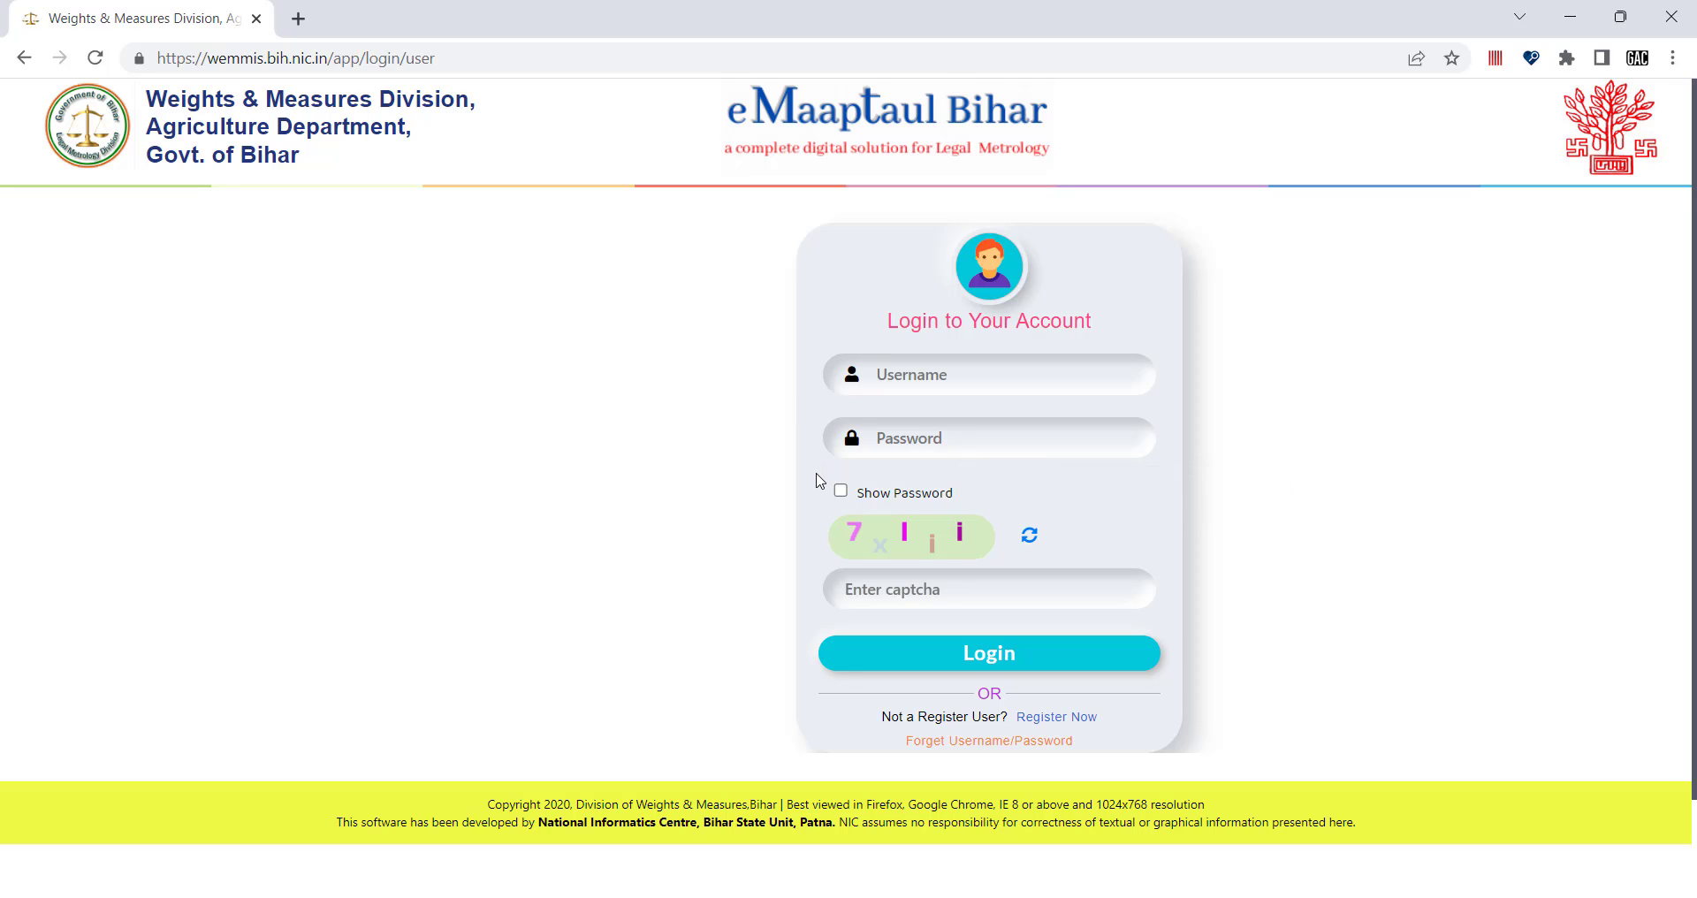
{"action": "left_click", "coordinate": [896, 588]}
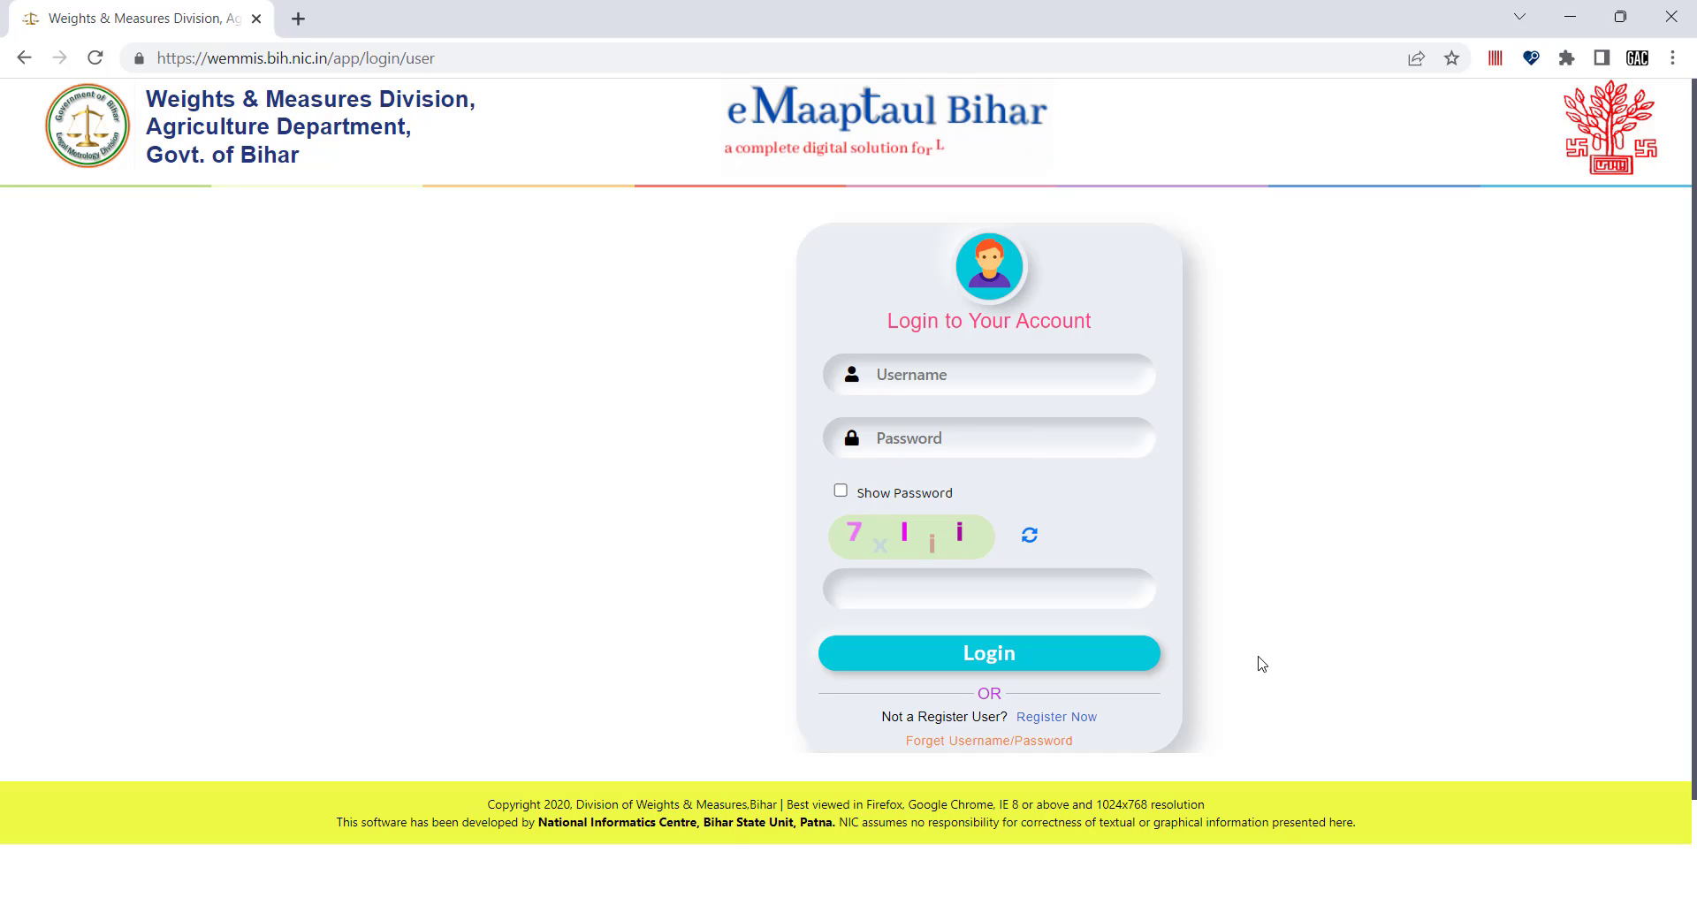
{"action": "left_click", "coordinate": [896, 371]}
{"action": "left_click", "coordinate": [910, 444]}
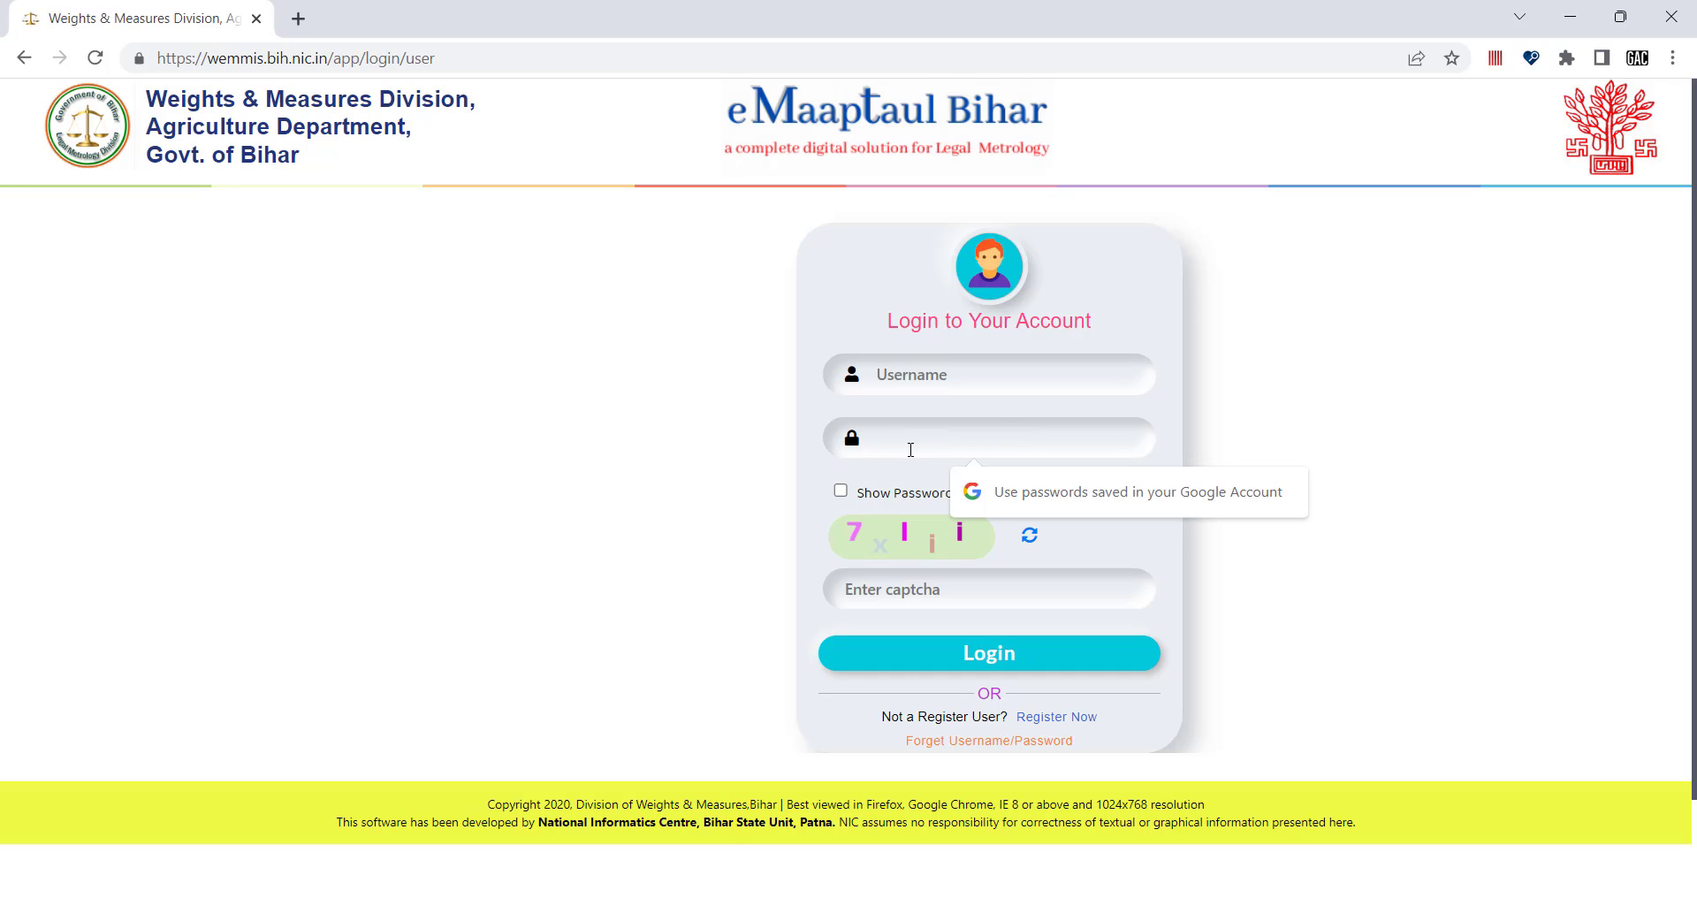
{"action": "left_click", "coordinate": [737, 413]}
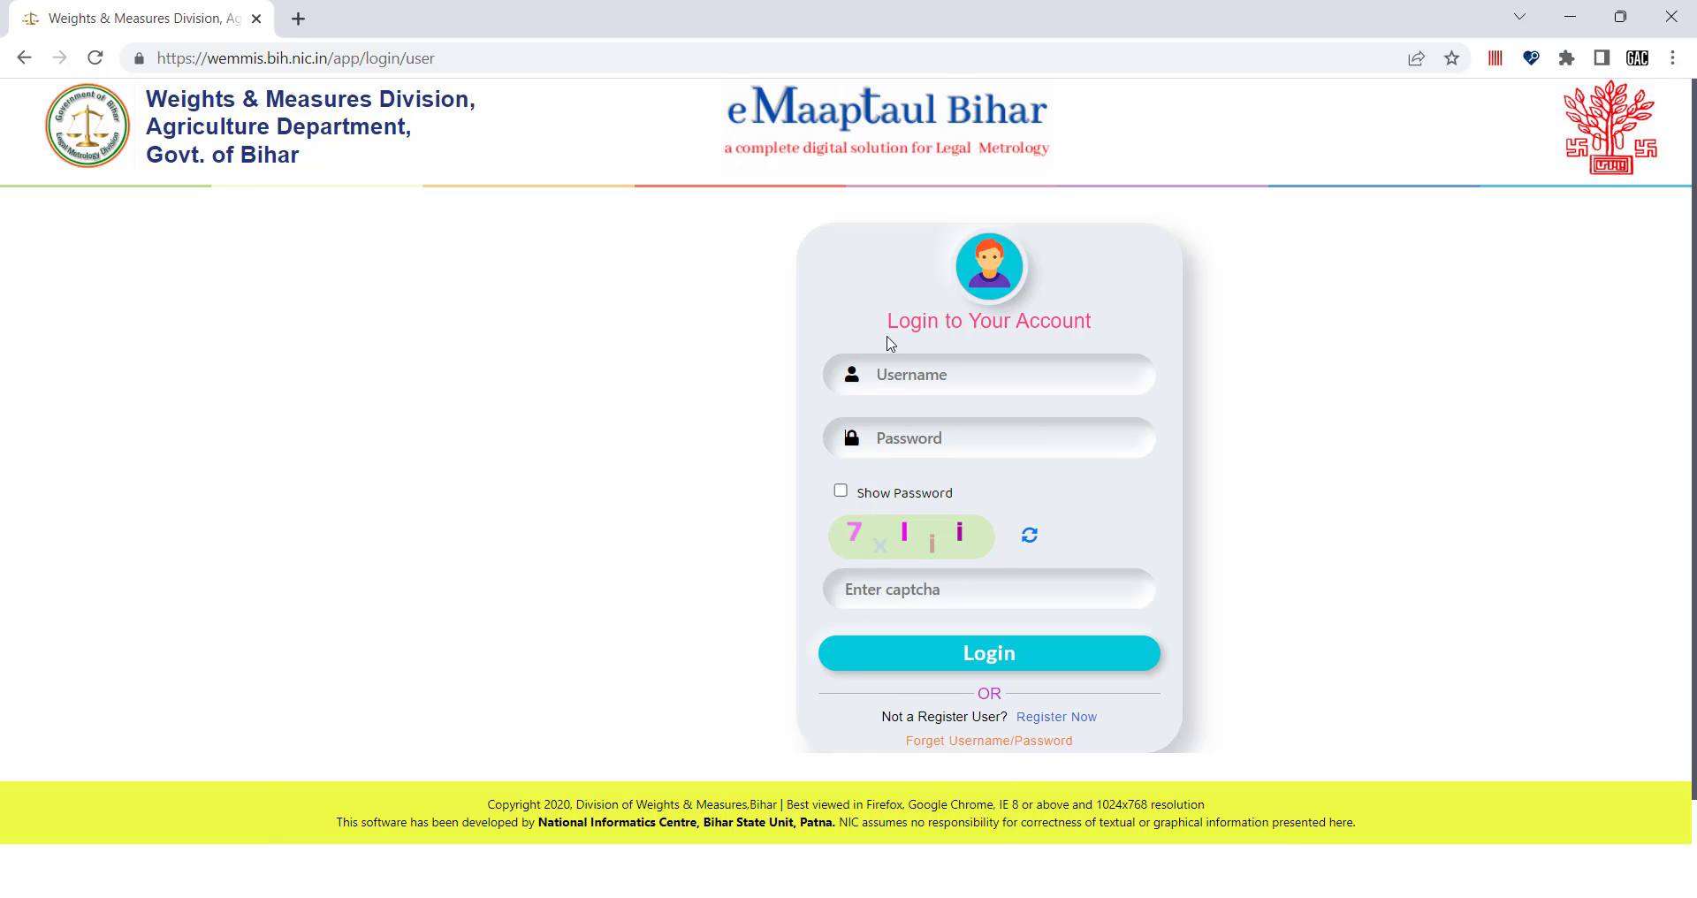
{"action": "left_click", "coordinate": [892, 370]}
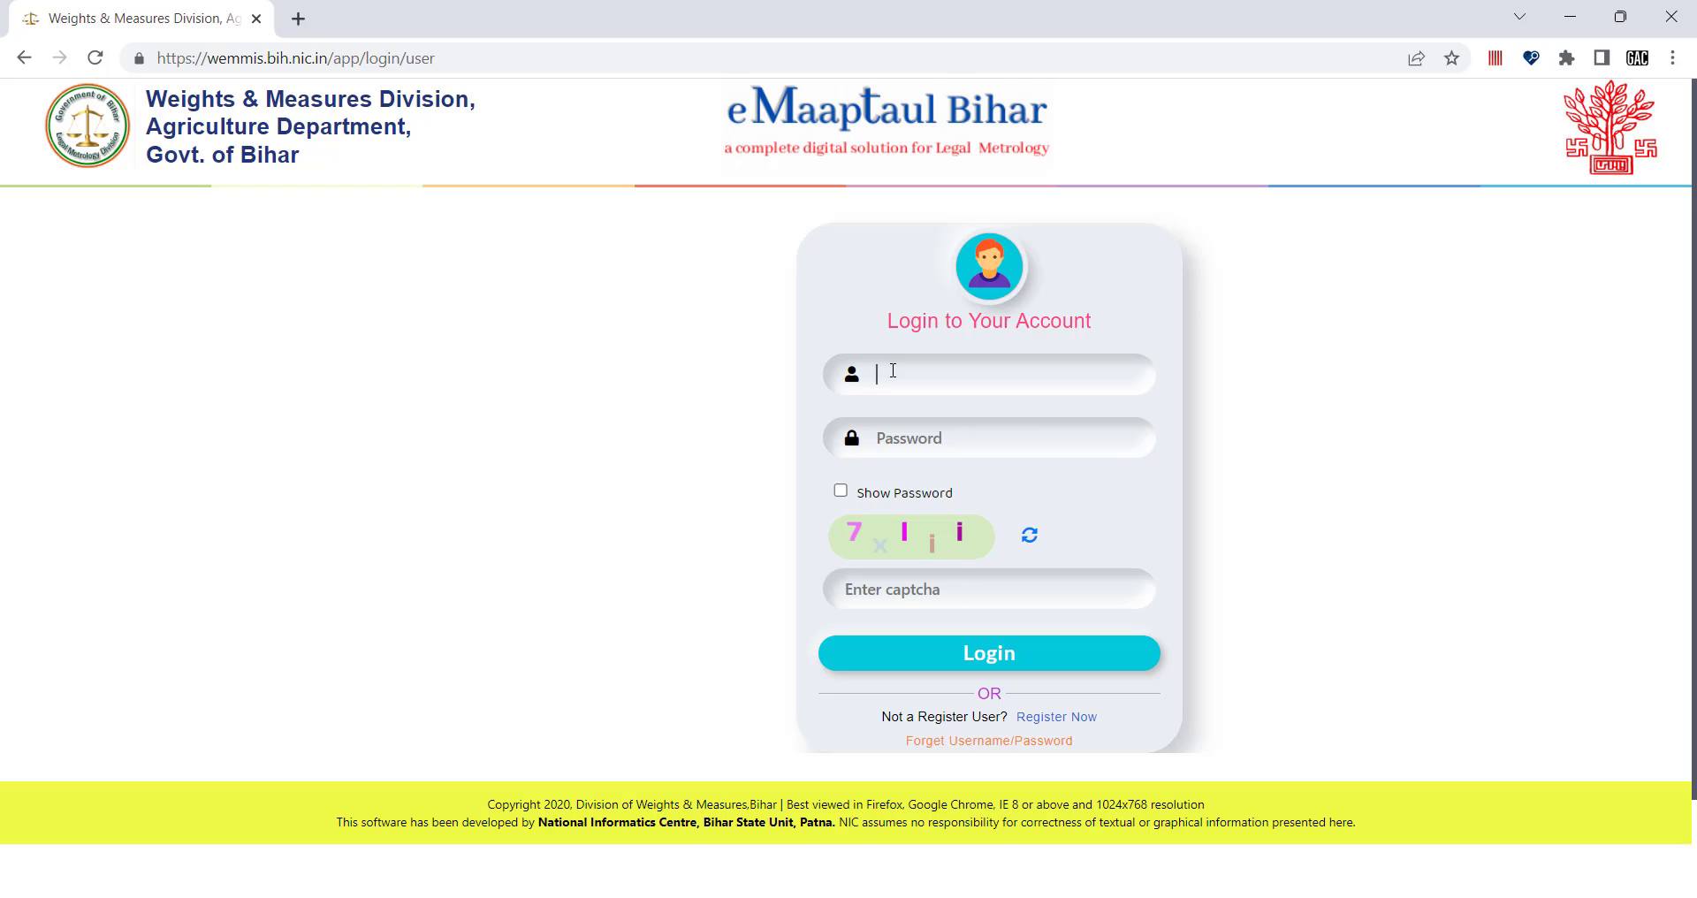
{"action": "left_click", "coordinate": [900, 443]}
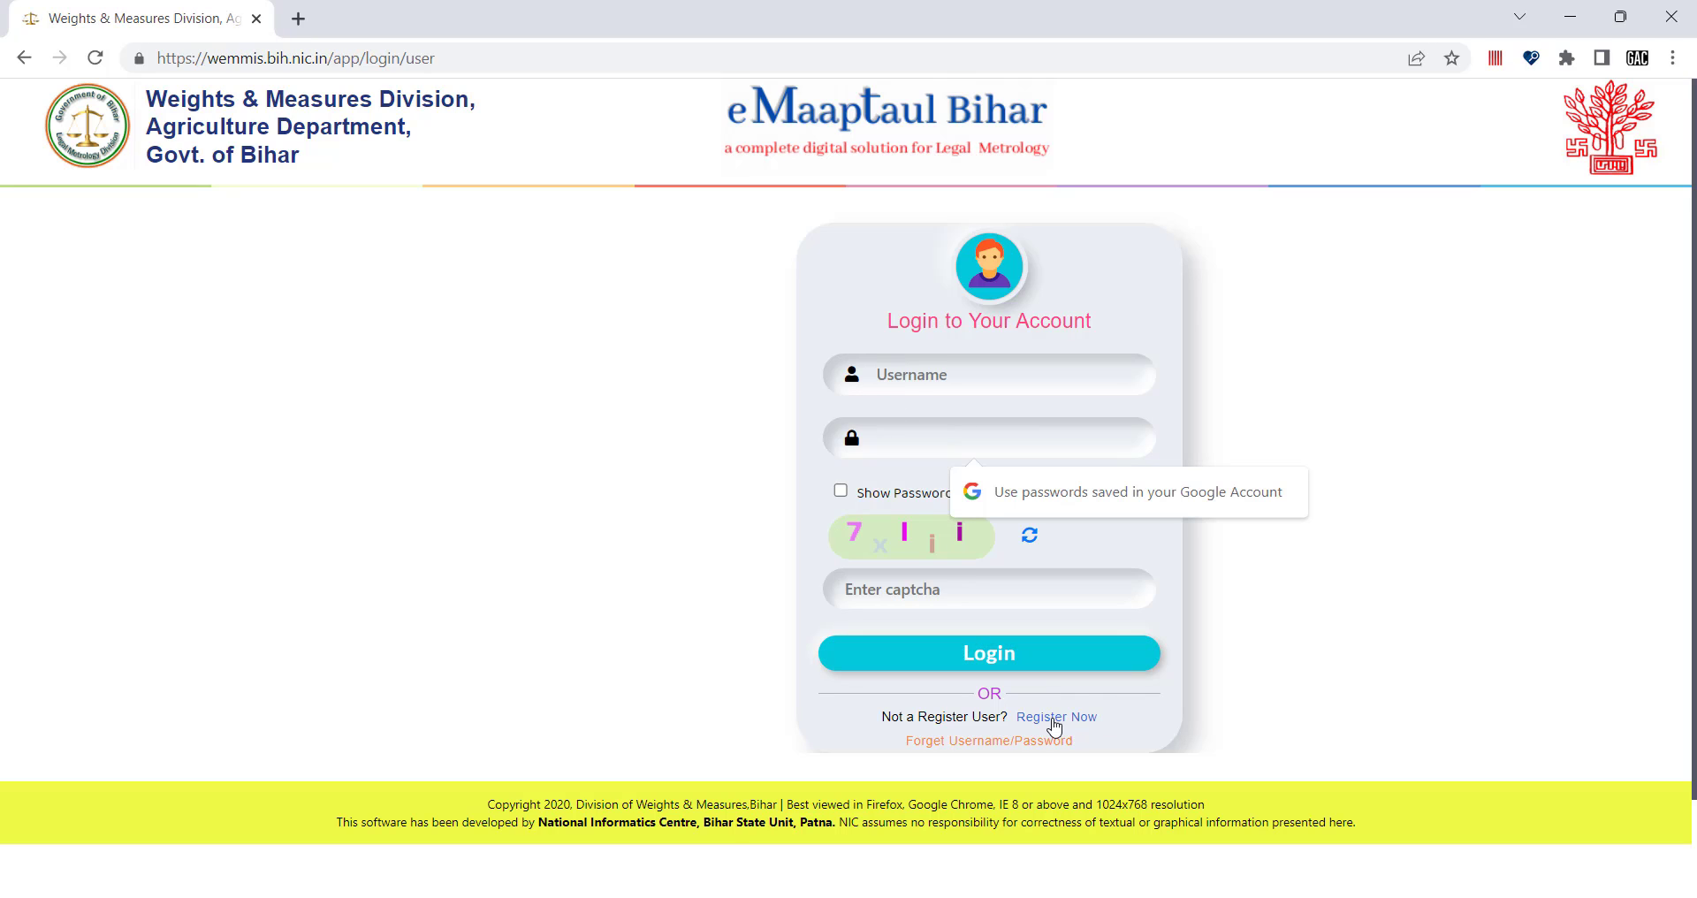
{"action": "left_click", "coordinate": [1137, 725]}
Enter the username and captcha, then log in to the User DashBoard.
{"action": "left_click", "coordinate": [904, 368]}
{"action": "type", "text": "••"}
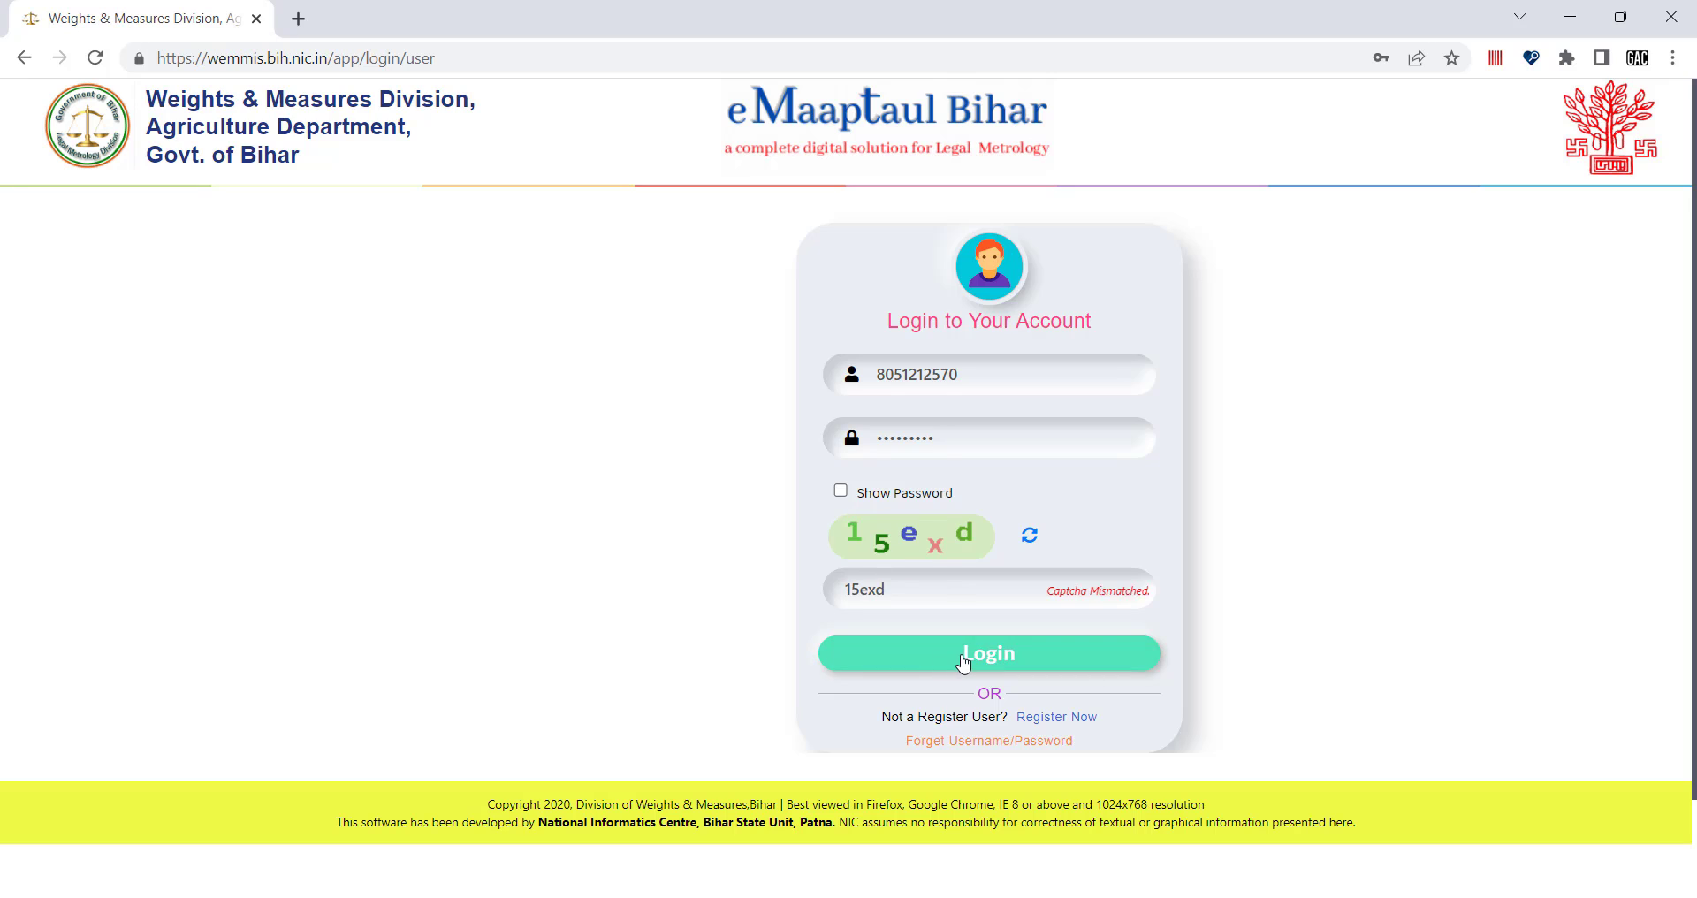
{"action": "left_click", "coordinate": [963, 658]}
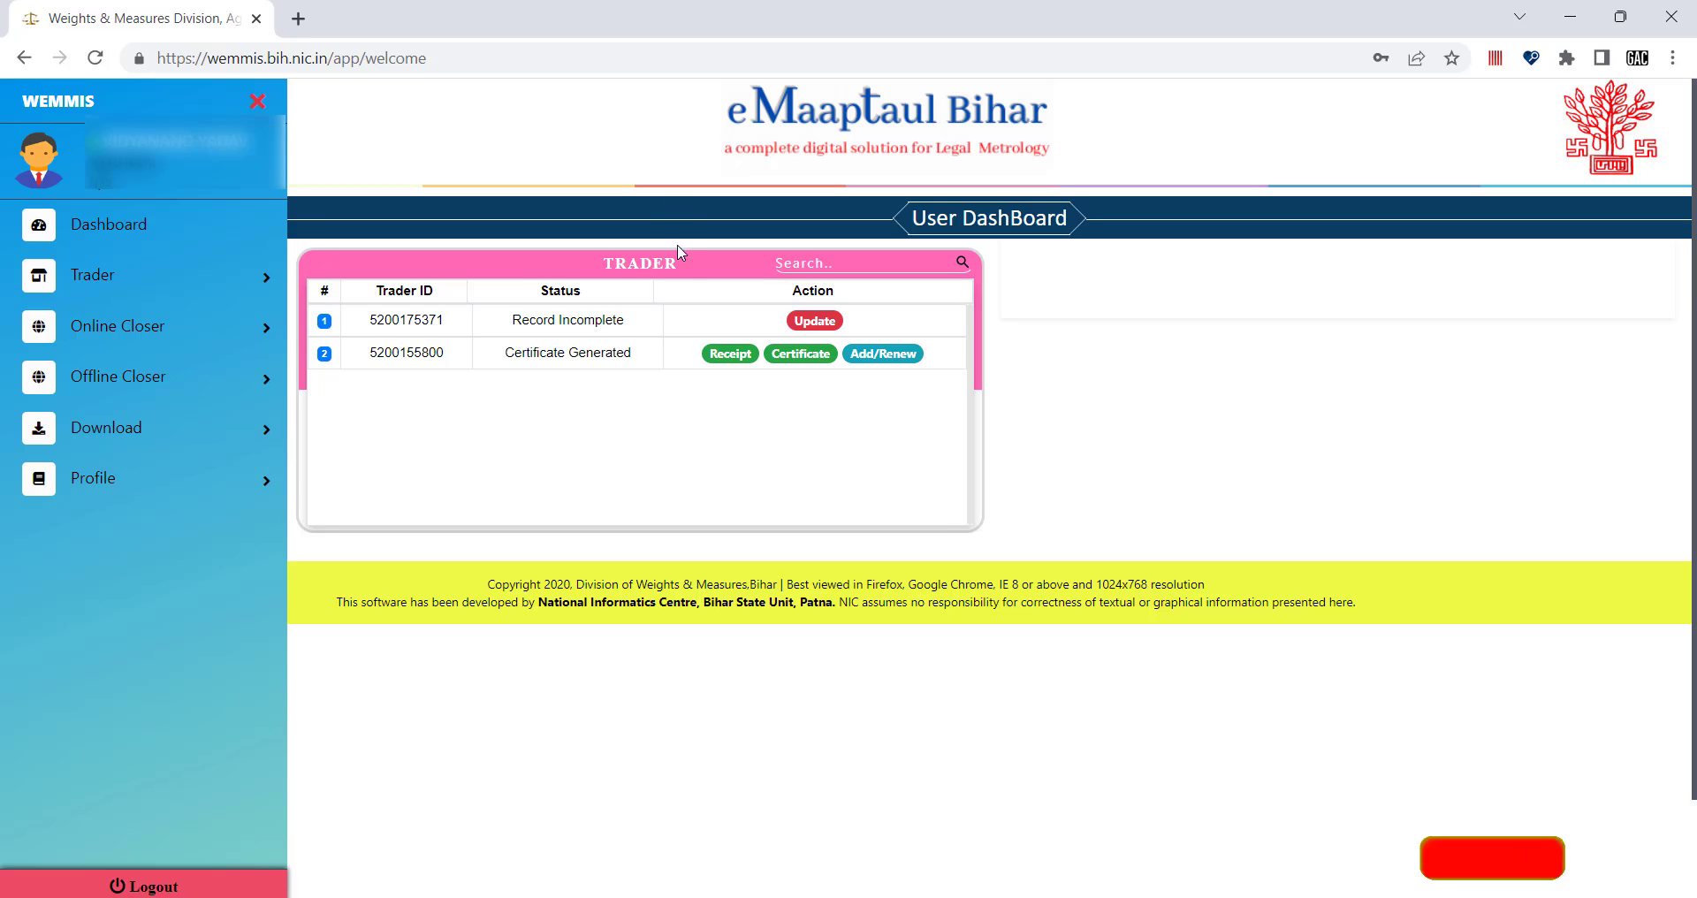
{"action": "left_click_drag", "start_coordinate": [683, 263], "coordinate": [595, 262]}
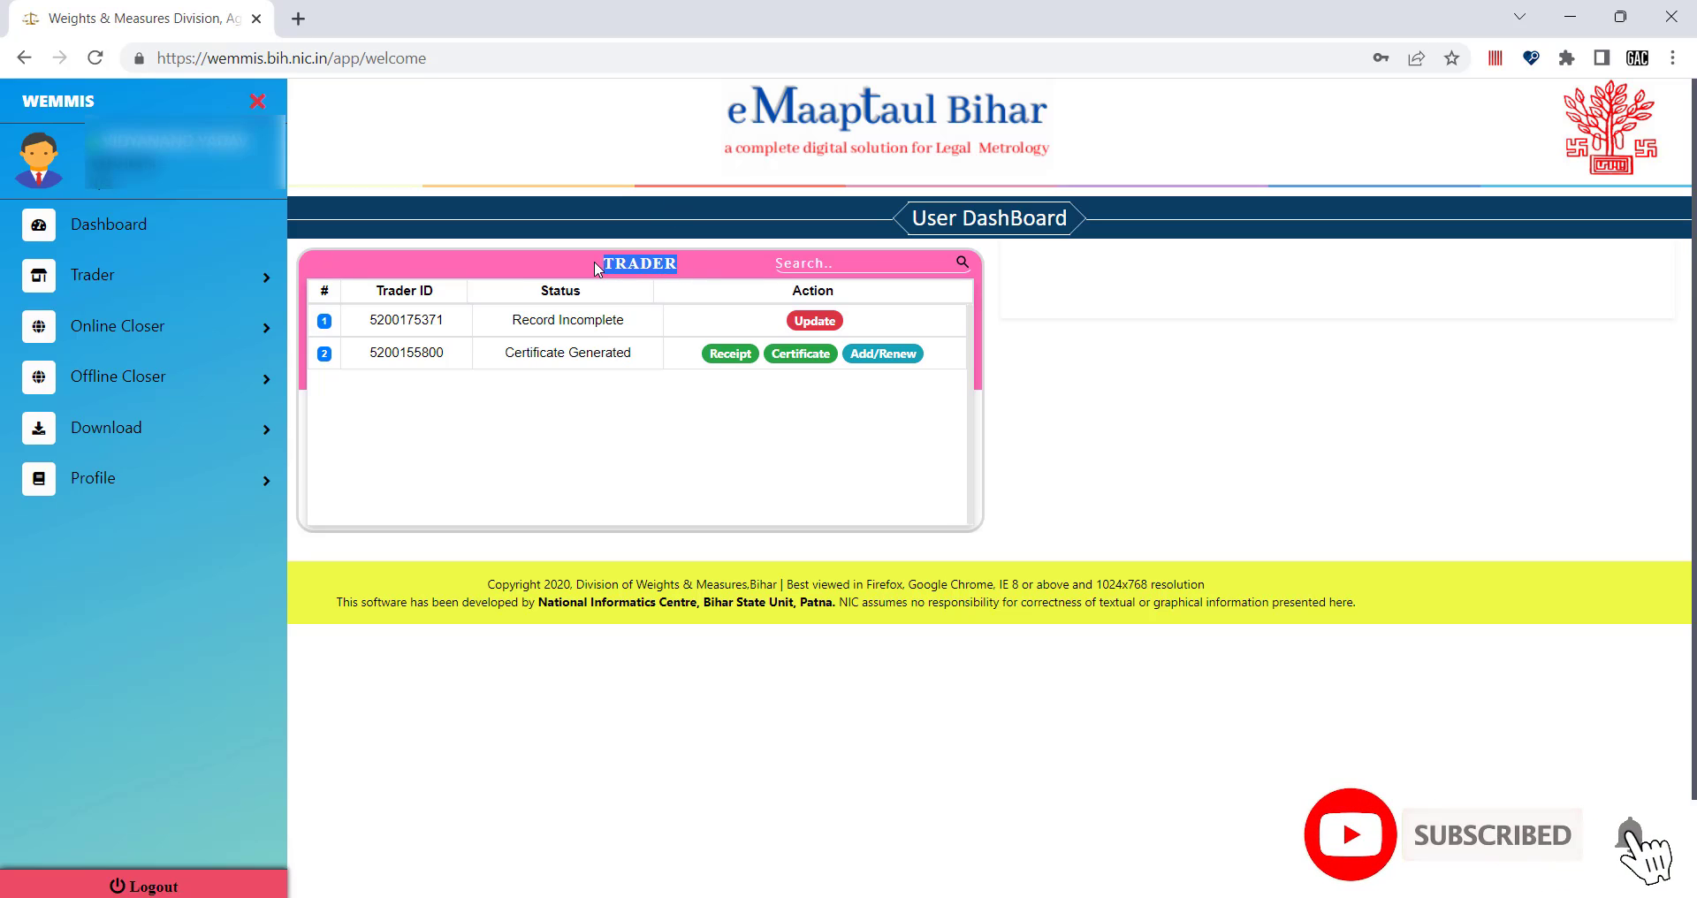
{"action": "left_click", "coordinate": [680, 271]}
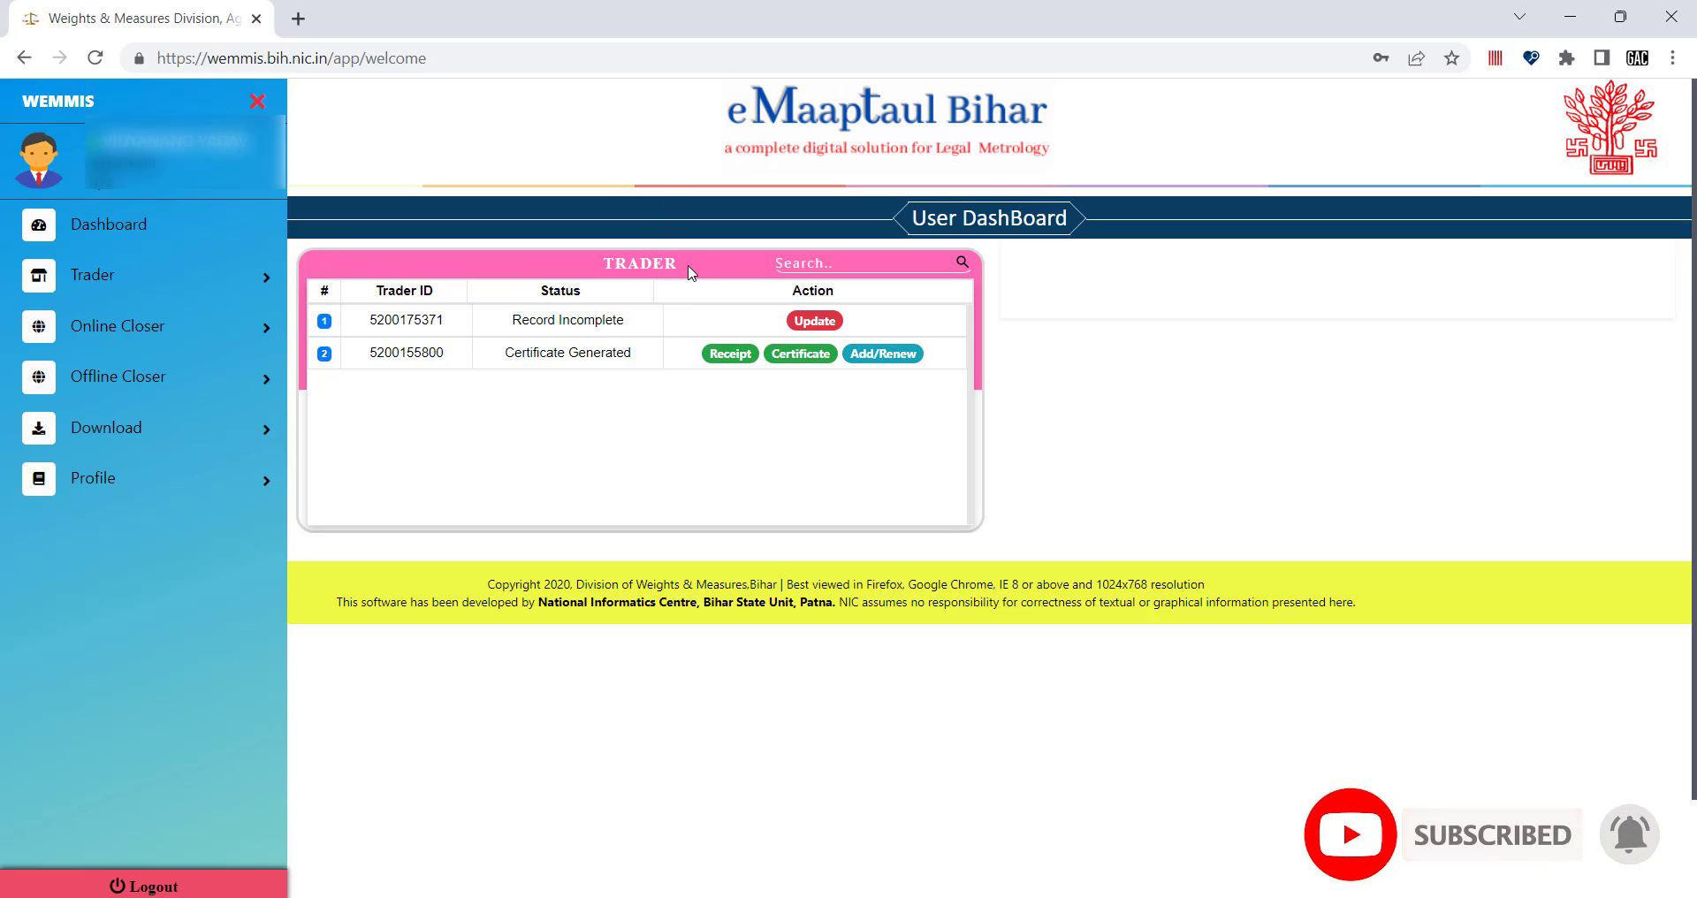
{"action": "left_click_drag", "start_coordinate": [677, 269], "coordinate": [604, 265]}
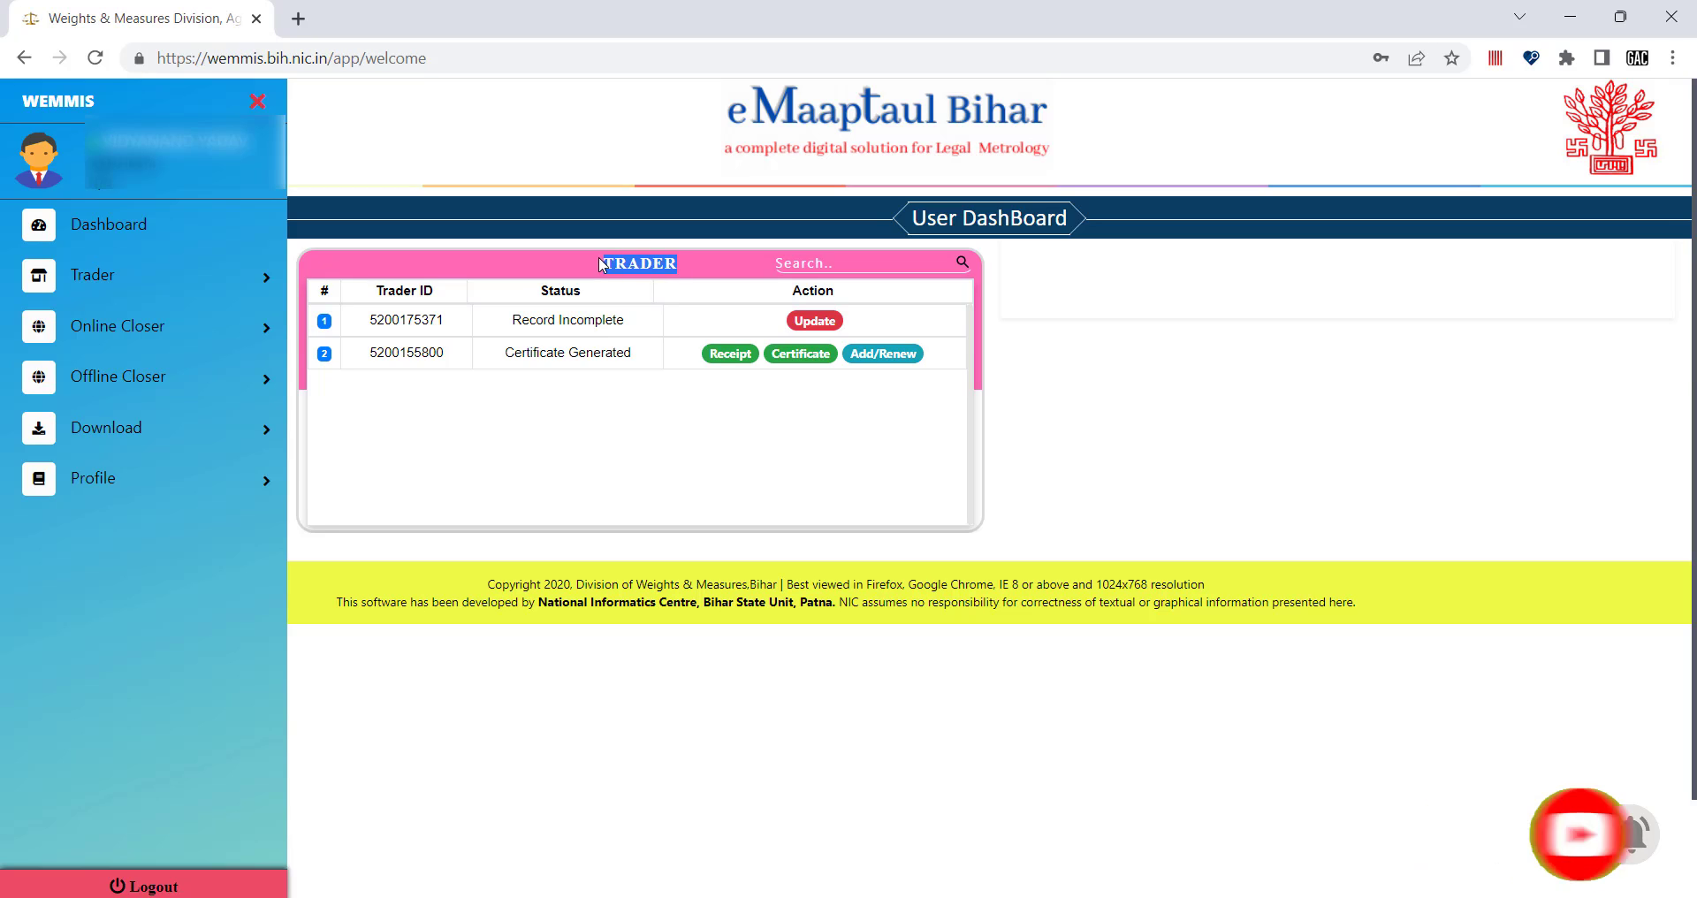
{"action": "left_click", "coordinate": [671, 264]}
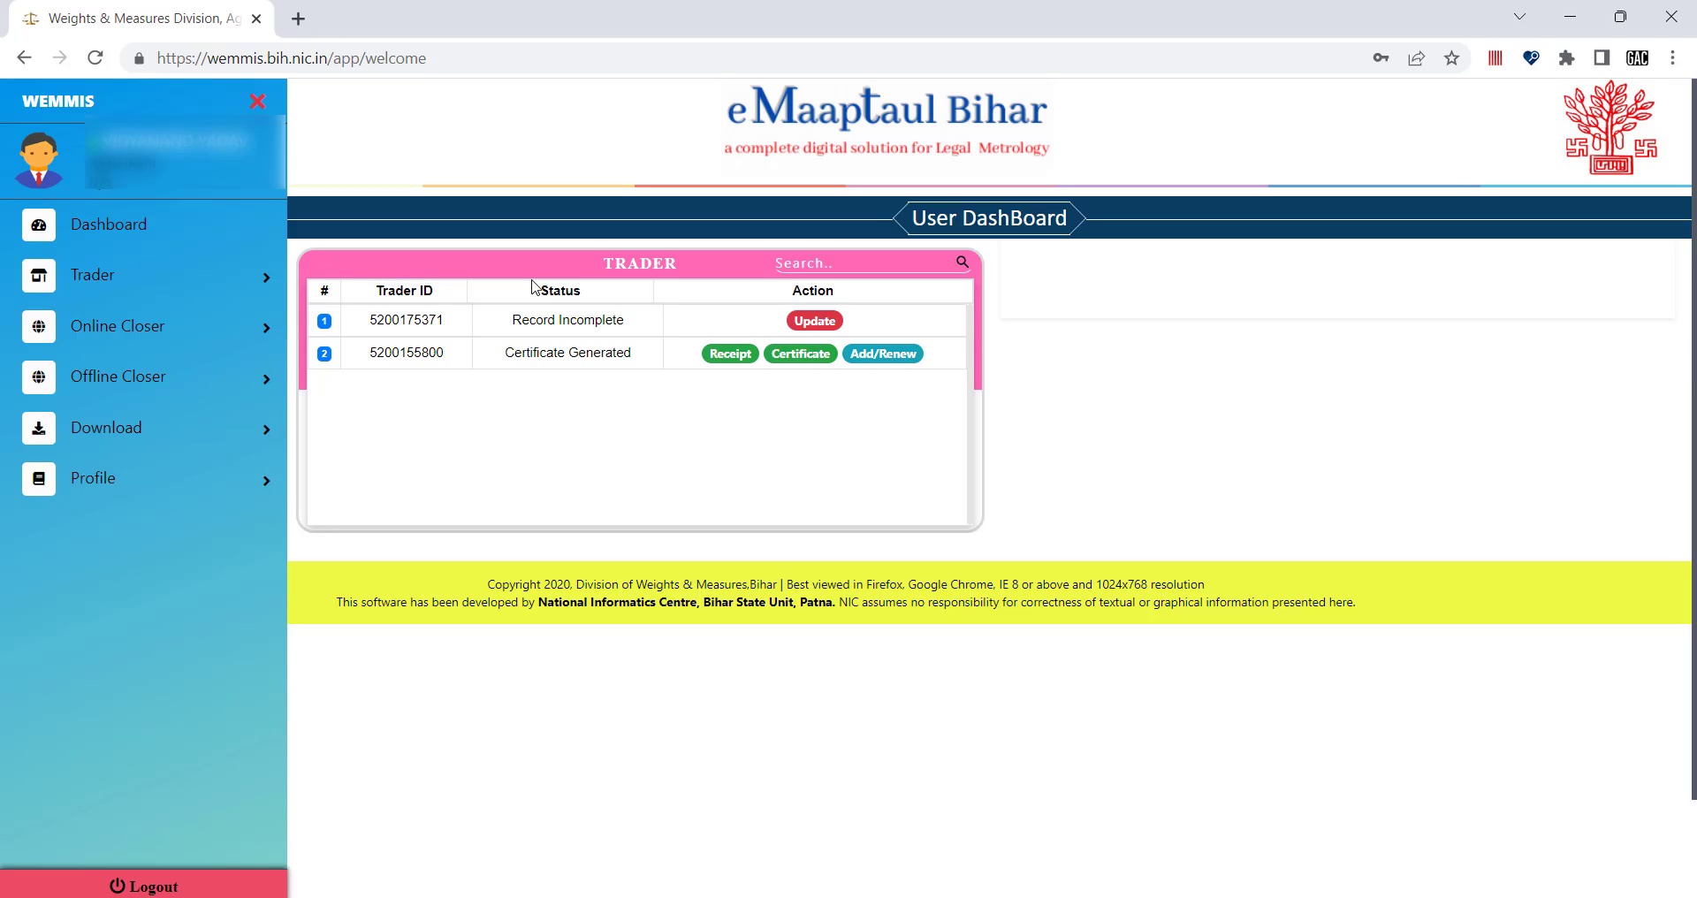
Expand the Trader services menu and choose Update on the Record Incomplete row.
{"action": "left_click", "coordinate": [218, 277]}
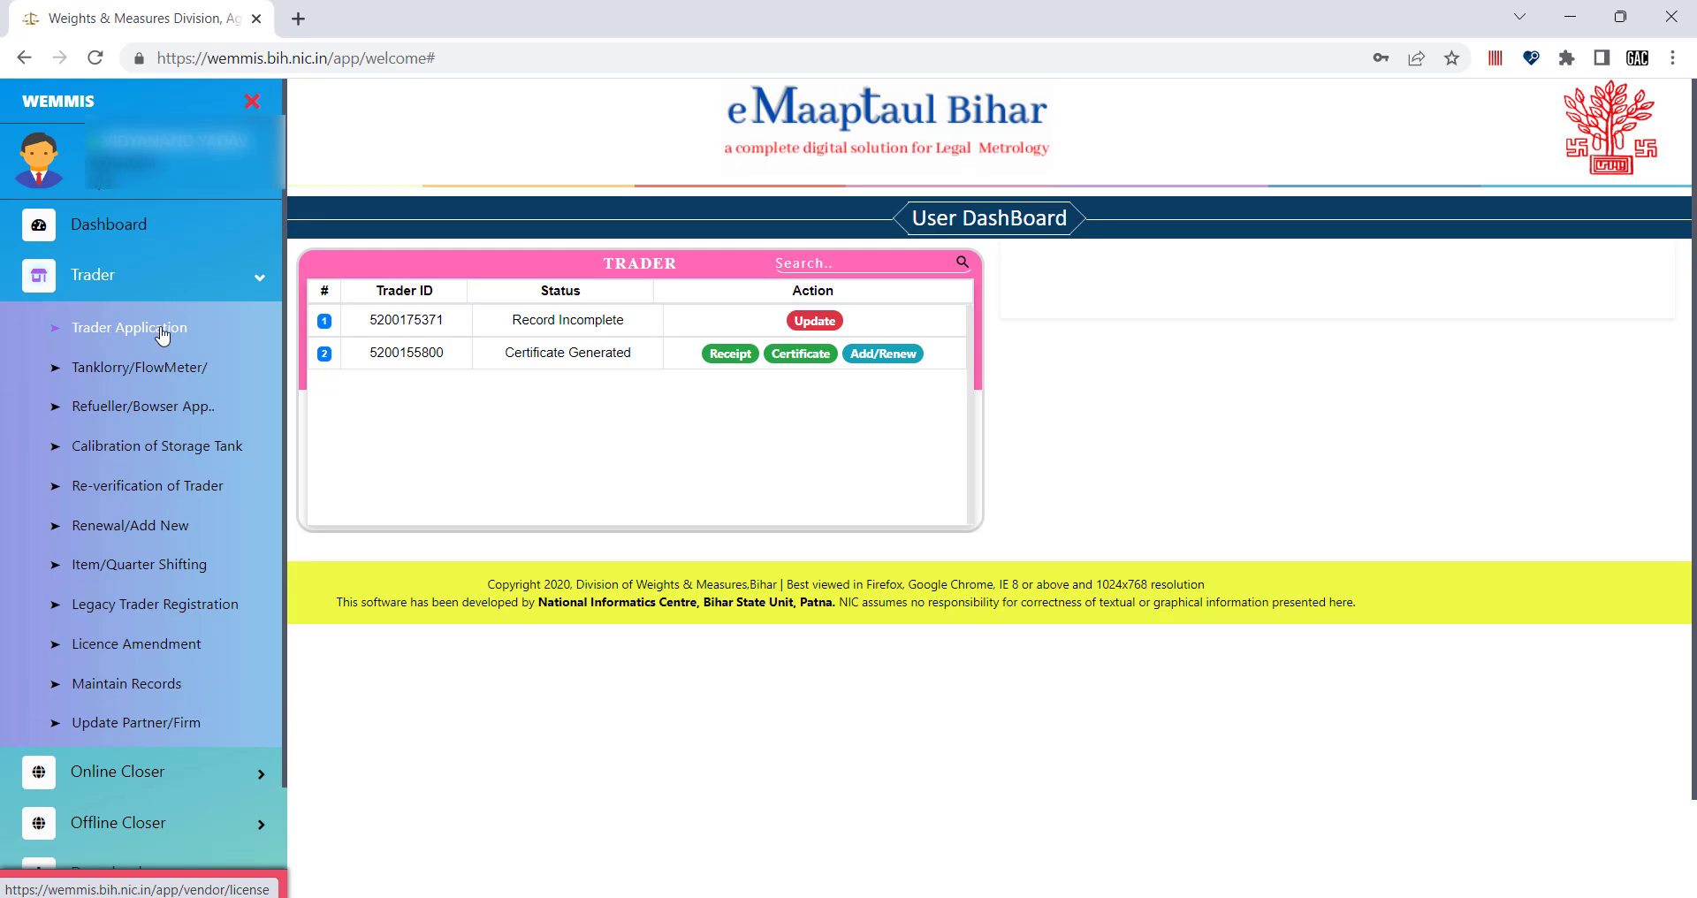
{"action": "left_click", "coordinate": [262, 281]}
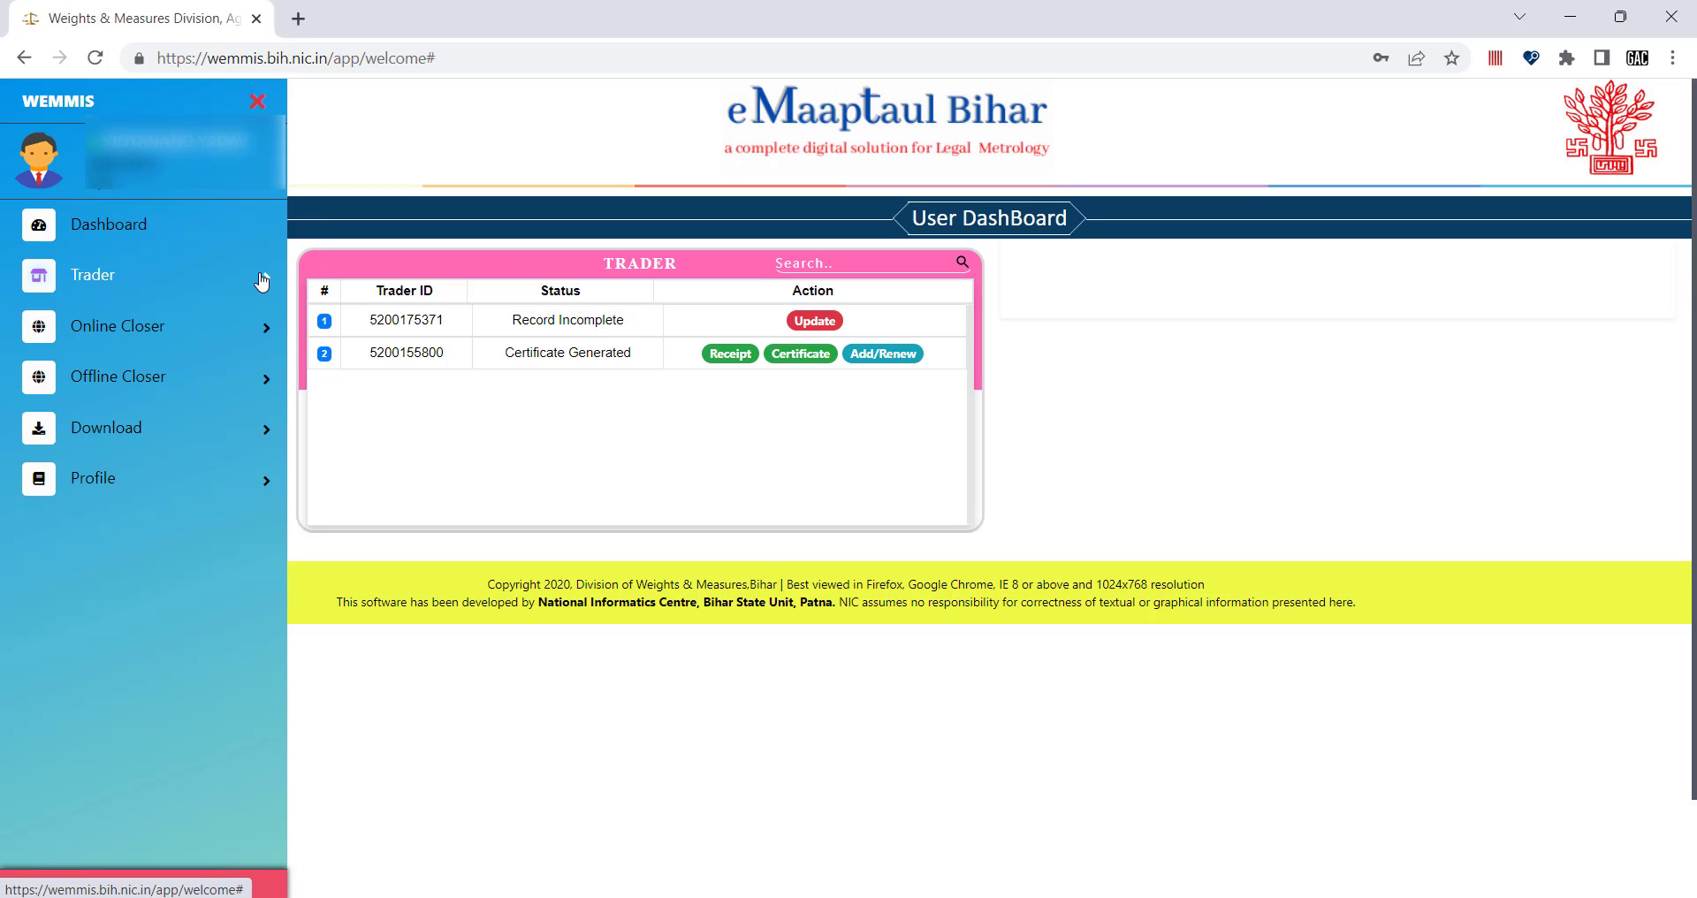
{"action": "left_click", "coordinate": [262, 281]}
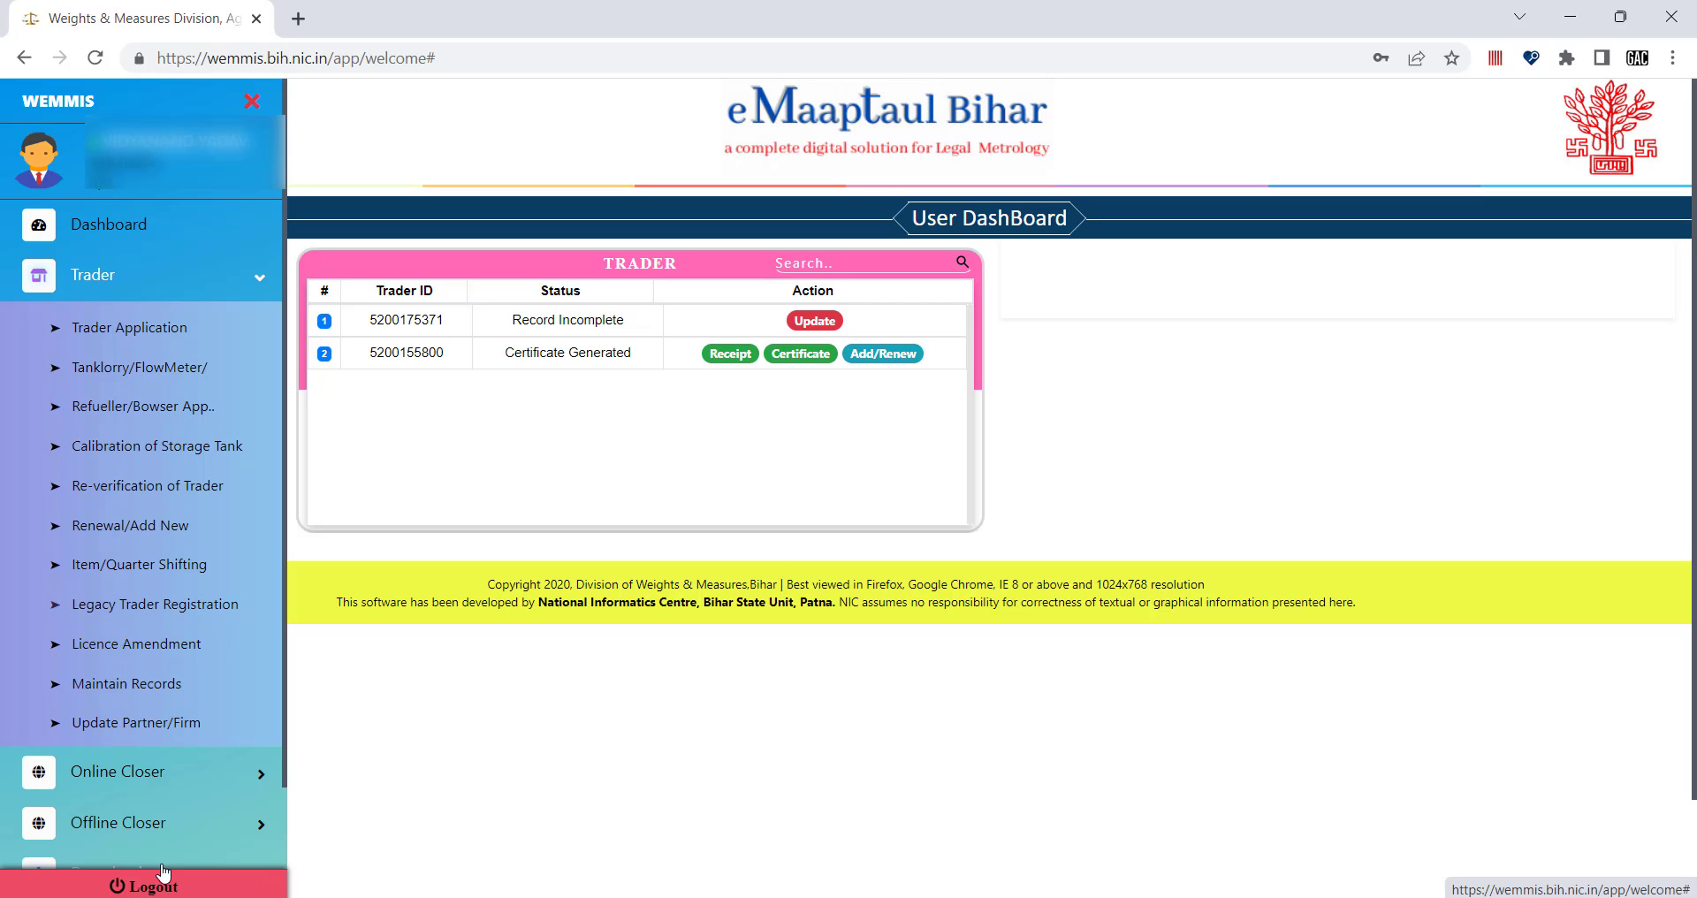
{"action": "scroll", "coordinate": [146, 879], "scroll_direction": "down", "scroll_amount": 1}
{"action": "scroll", "coordinate": [132, 640], "scroll_direction": "up", "scroll_amount": 1}
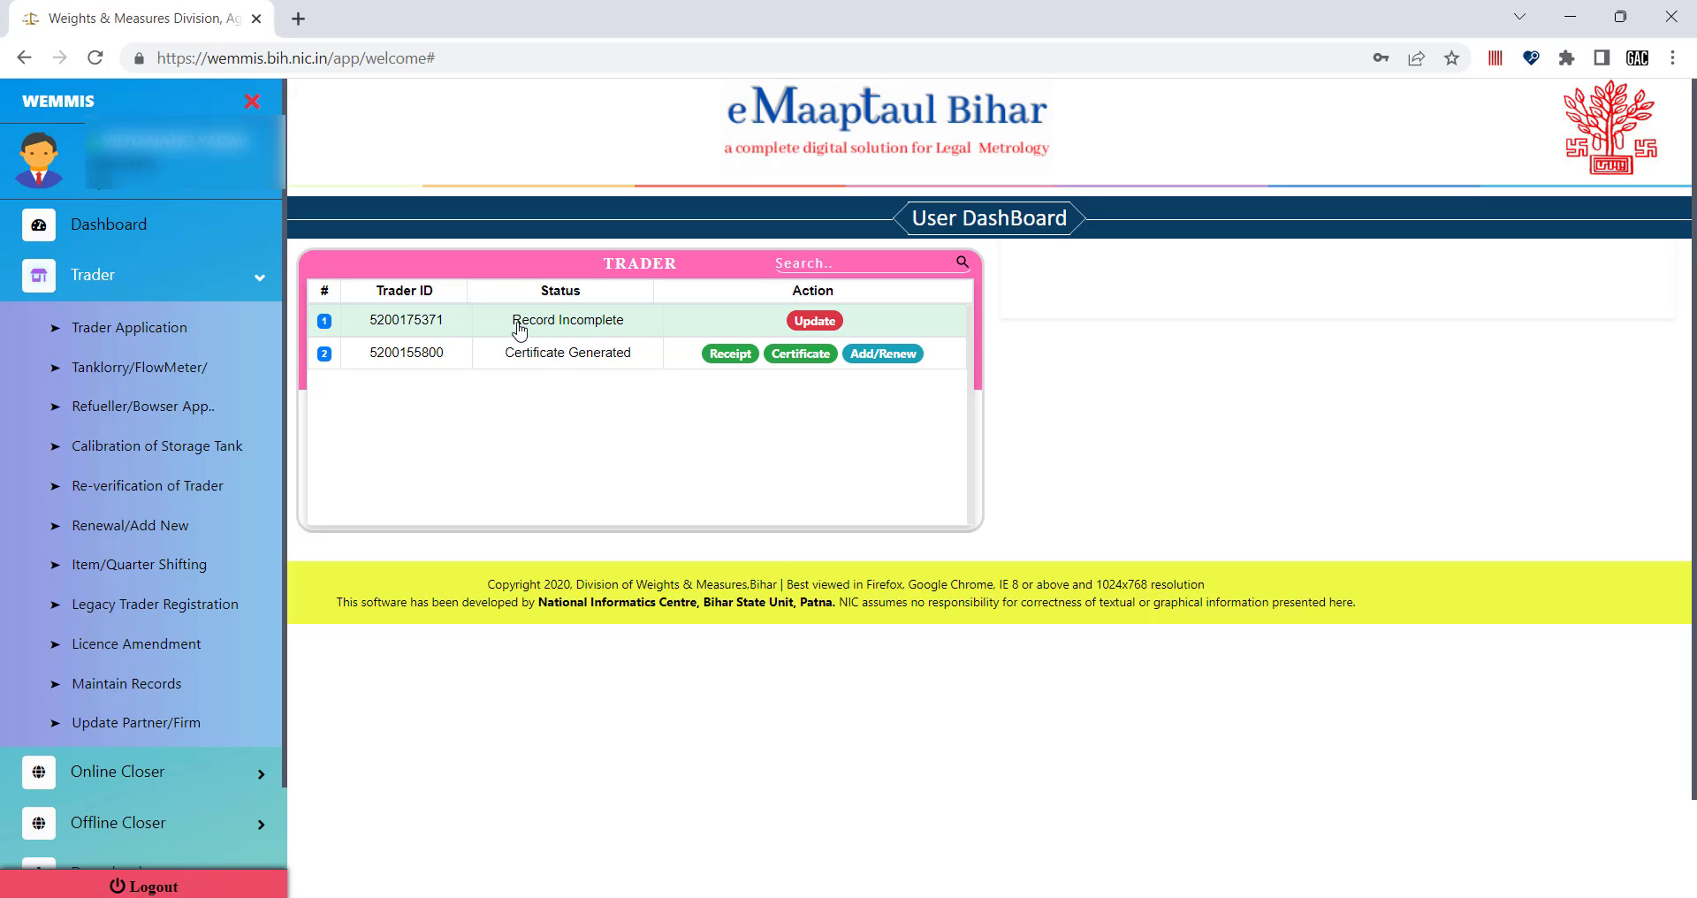
{"action": "left_click", "coordinate": [818, 322]}
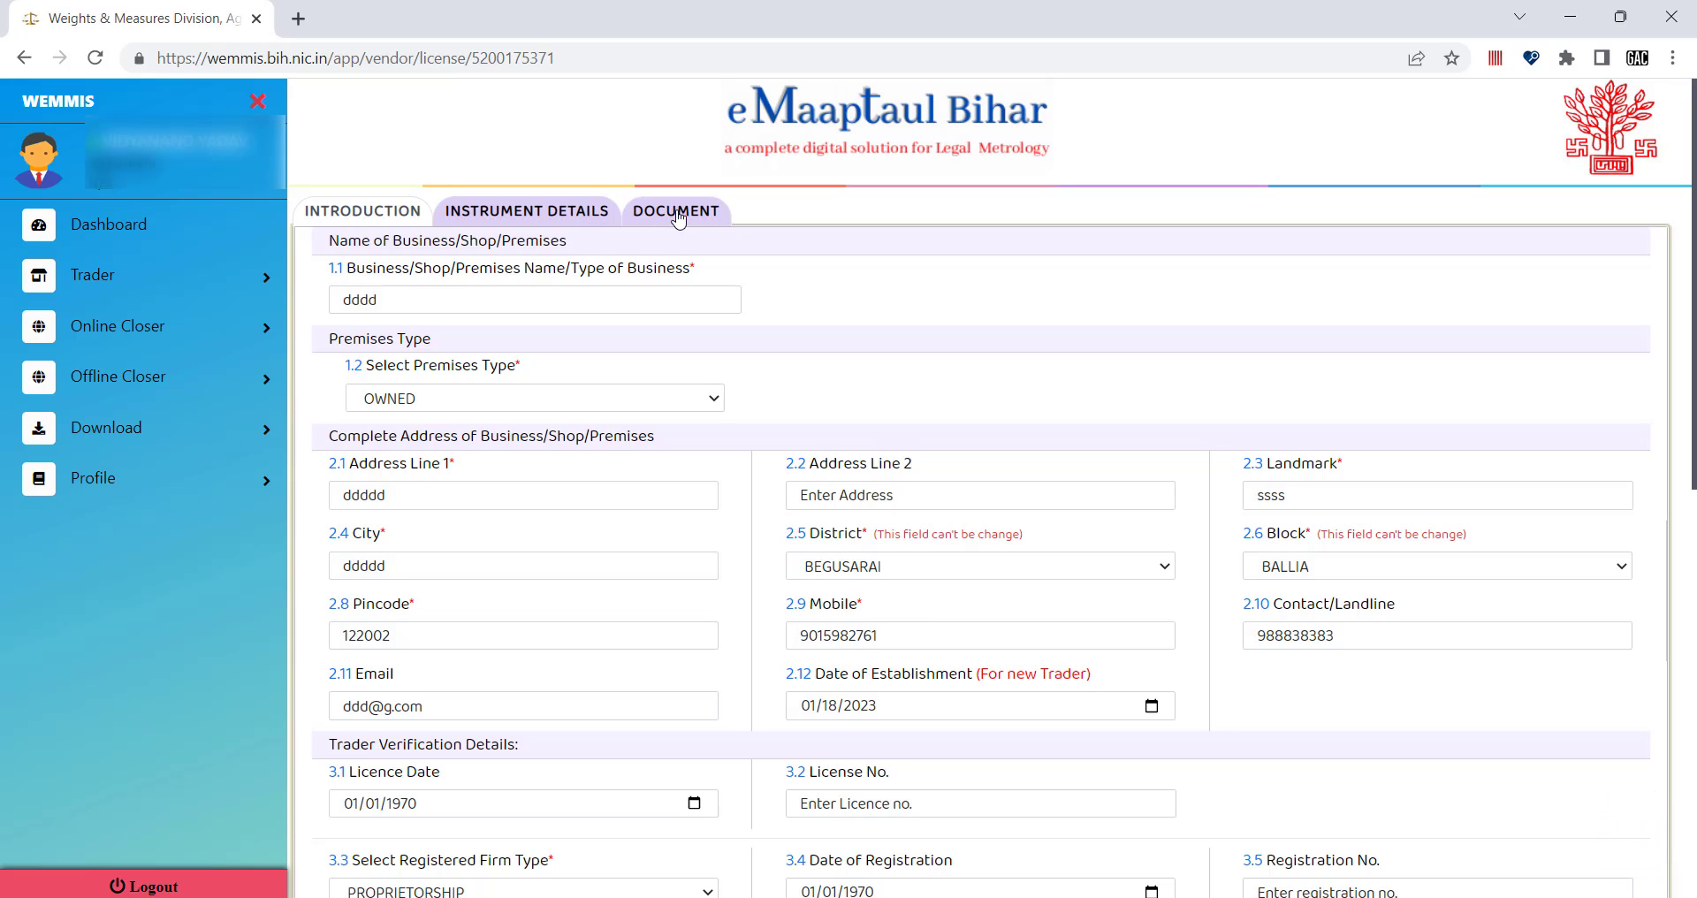
{"action": "left_click", "coordinate": [546, 213]}
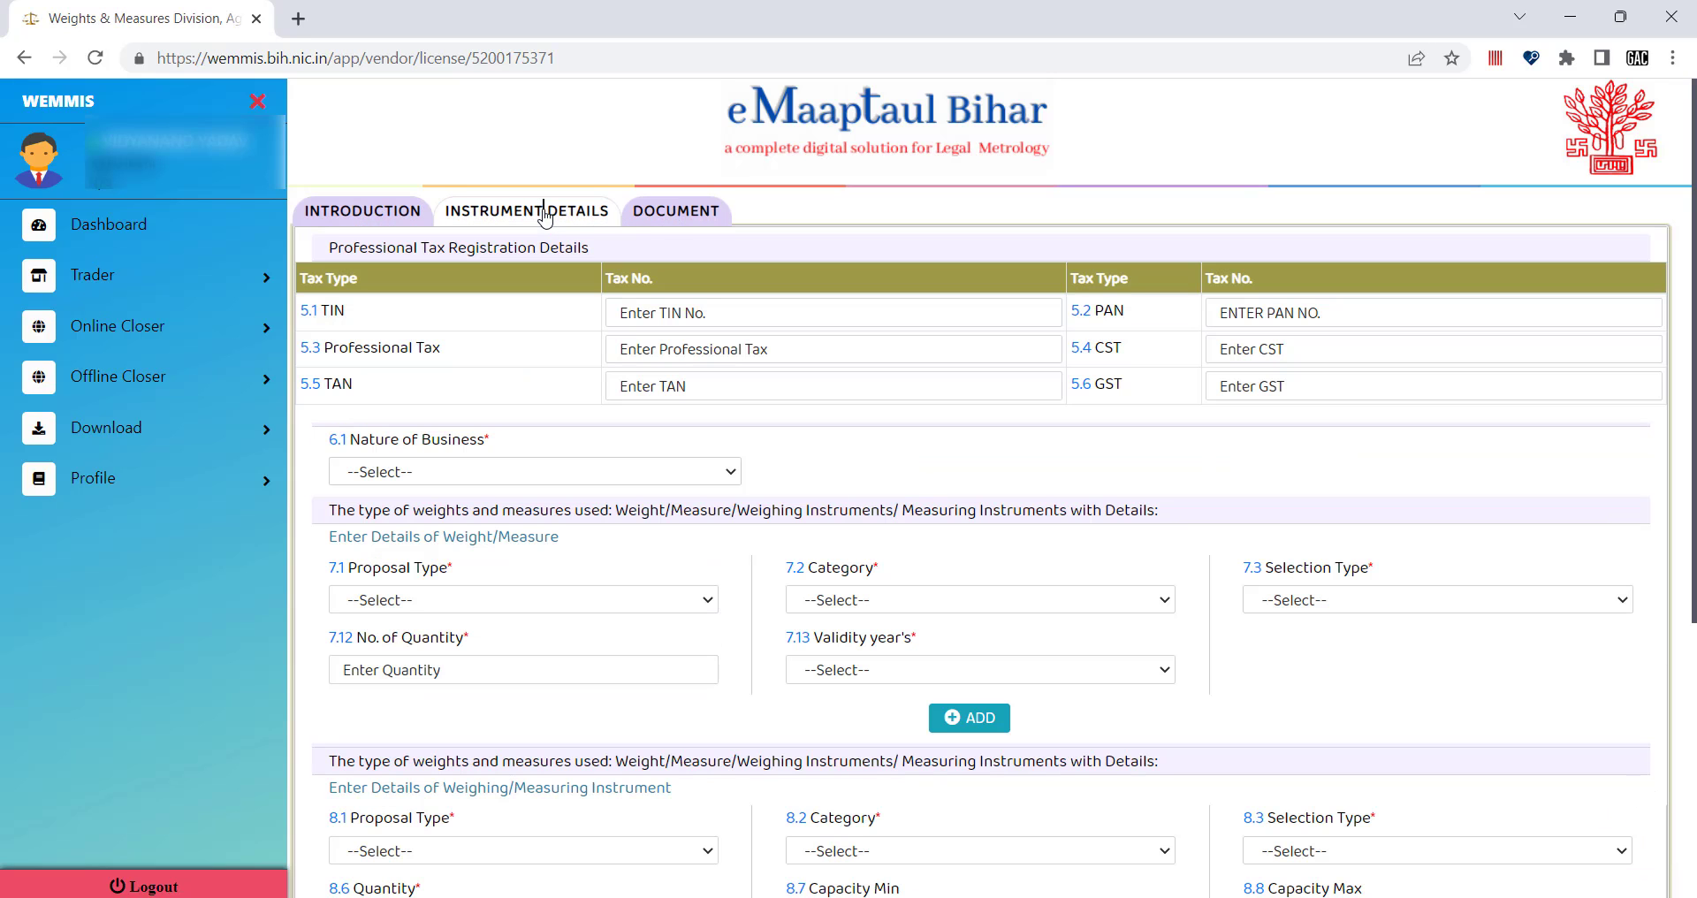
{"action": "left_click", "coordinate": [675, 214]}
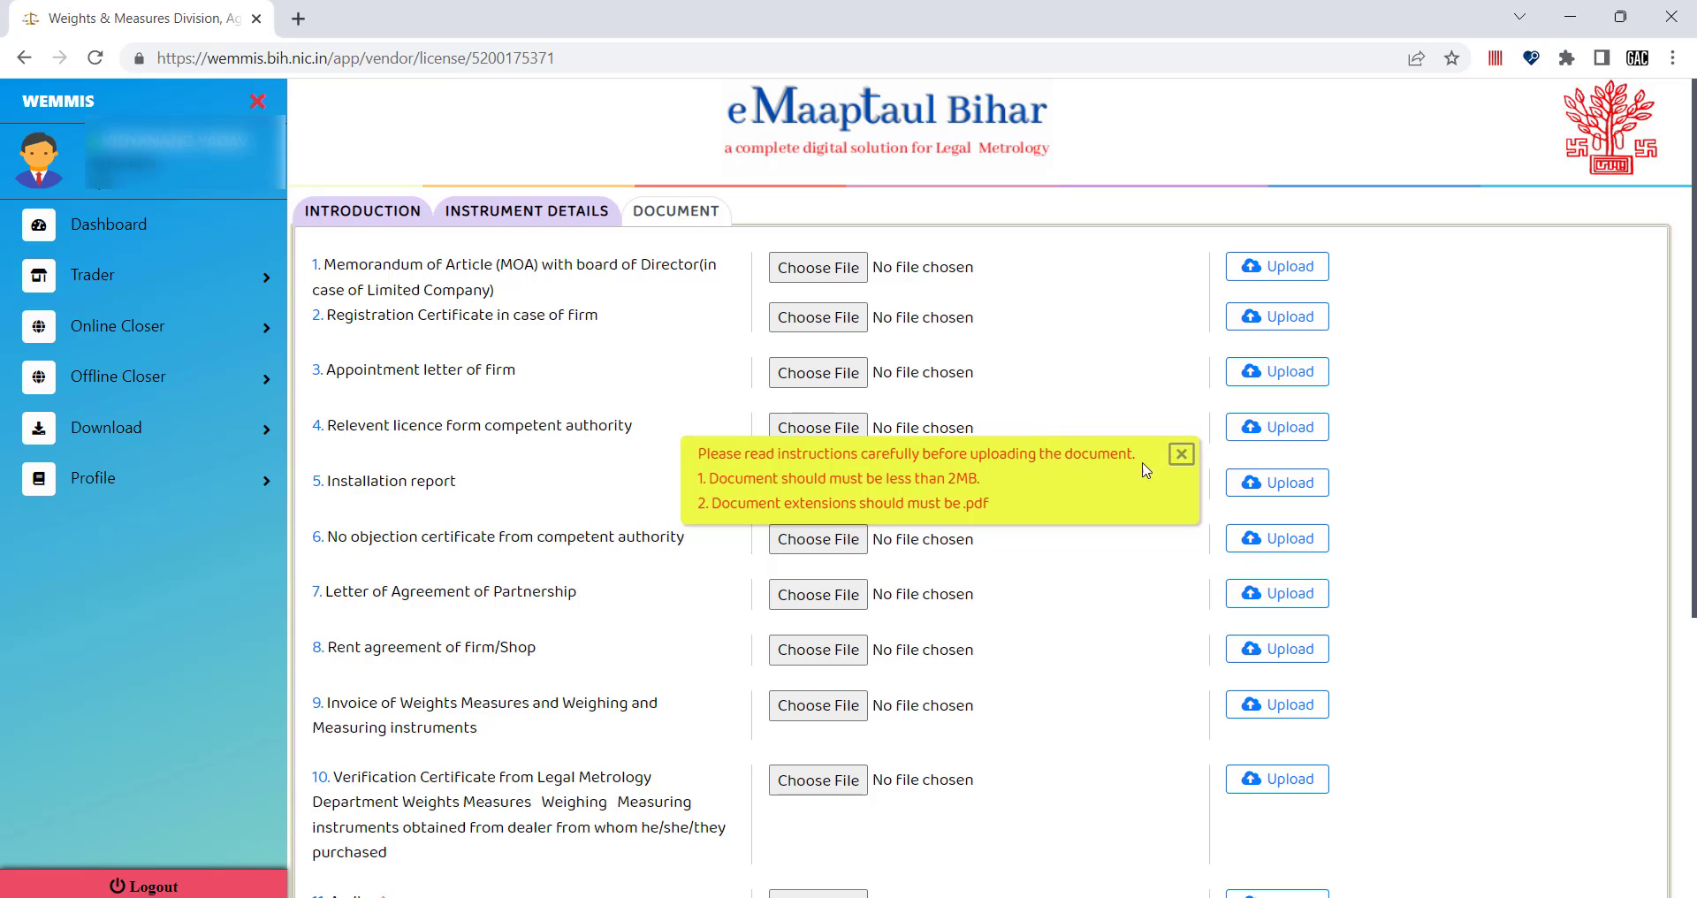
{"action": "left_click", "coordinate": [1180, 456]}
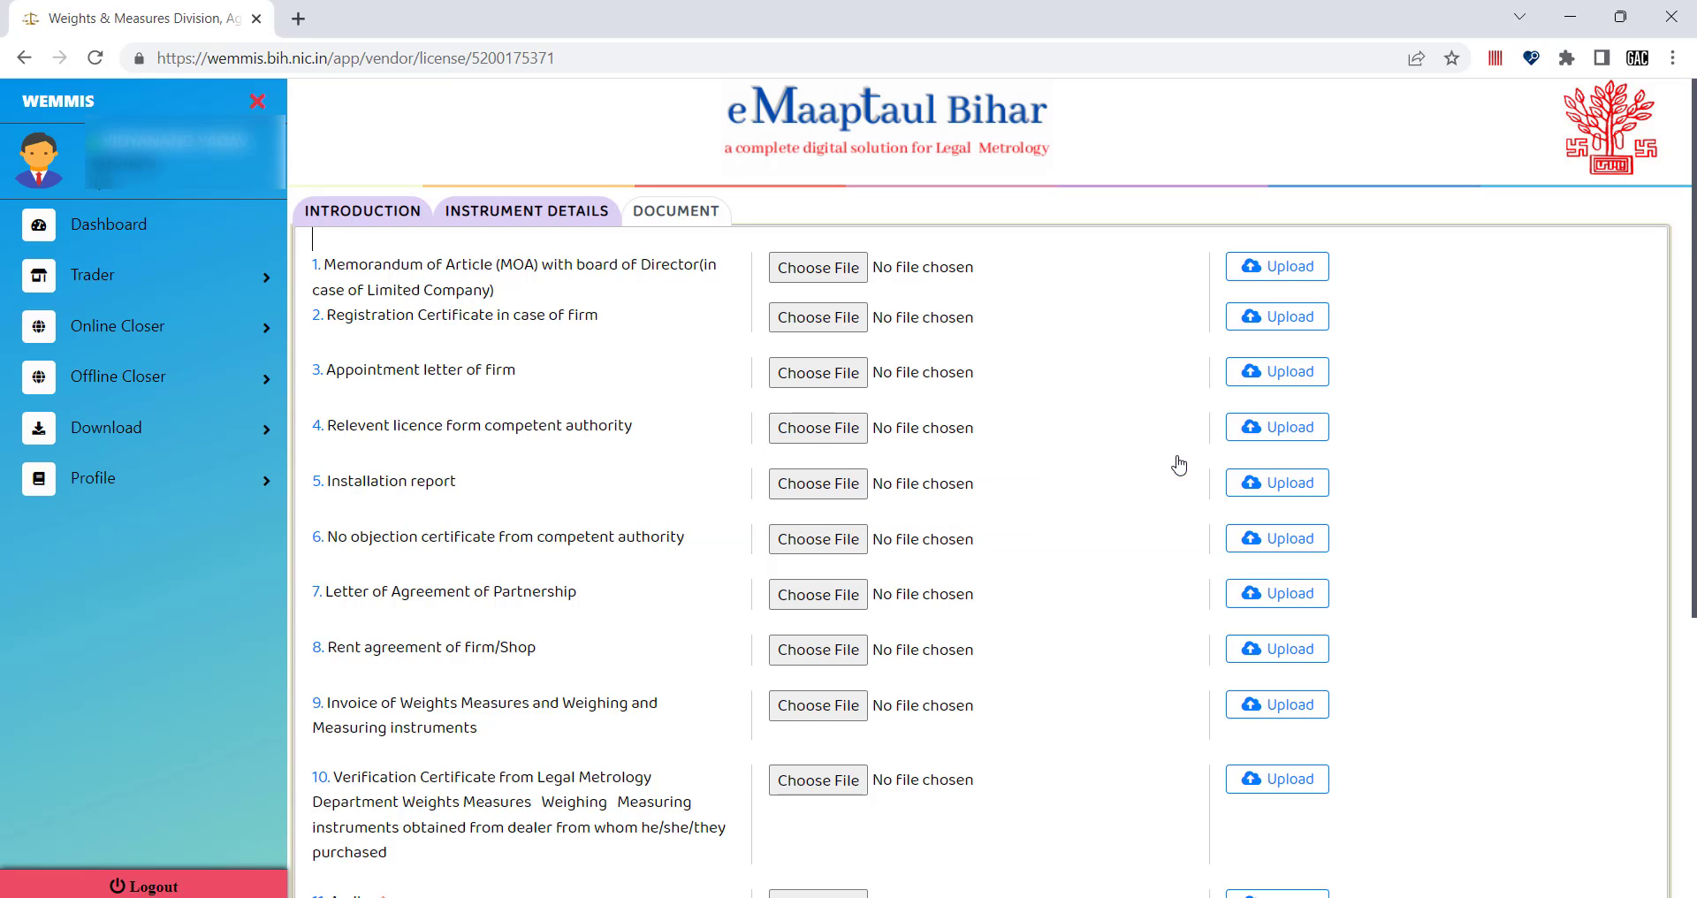
{"action": "left_click", "coordinate": [375, 219]}
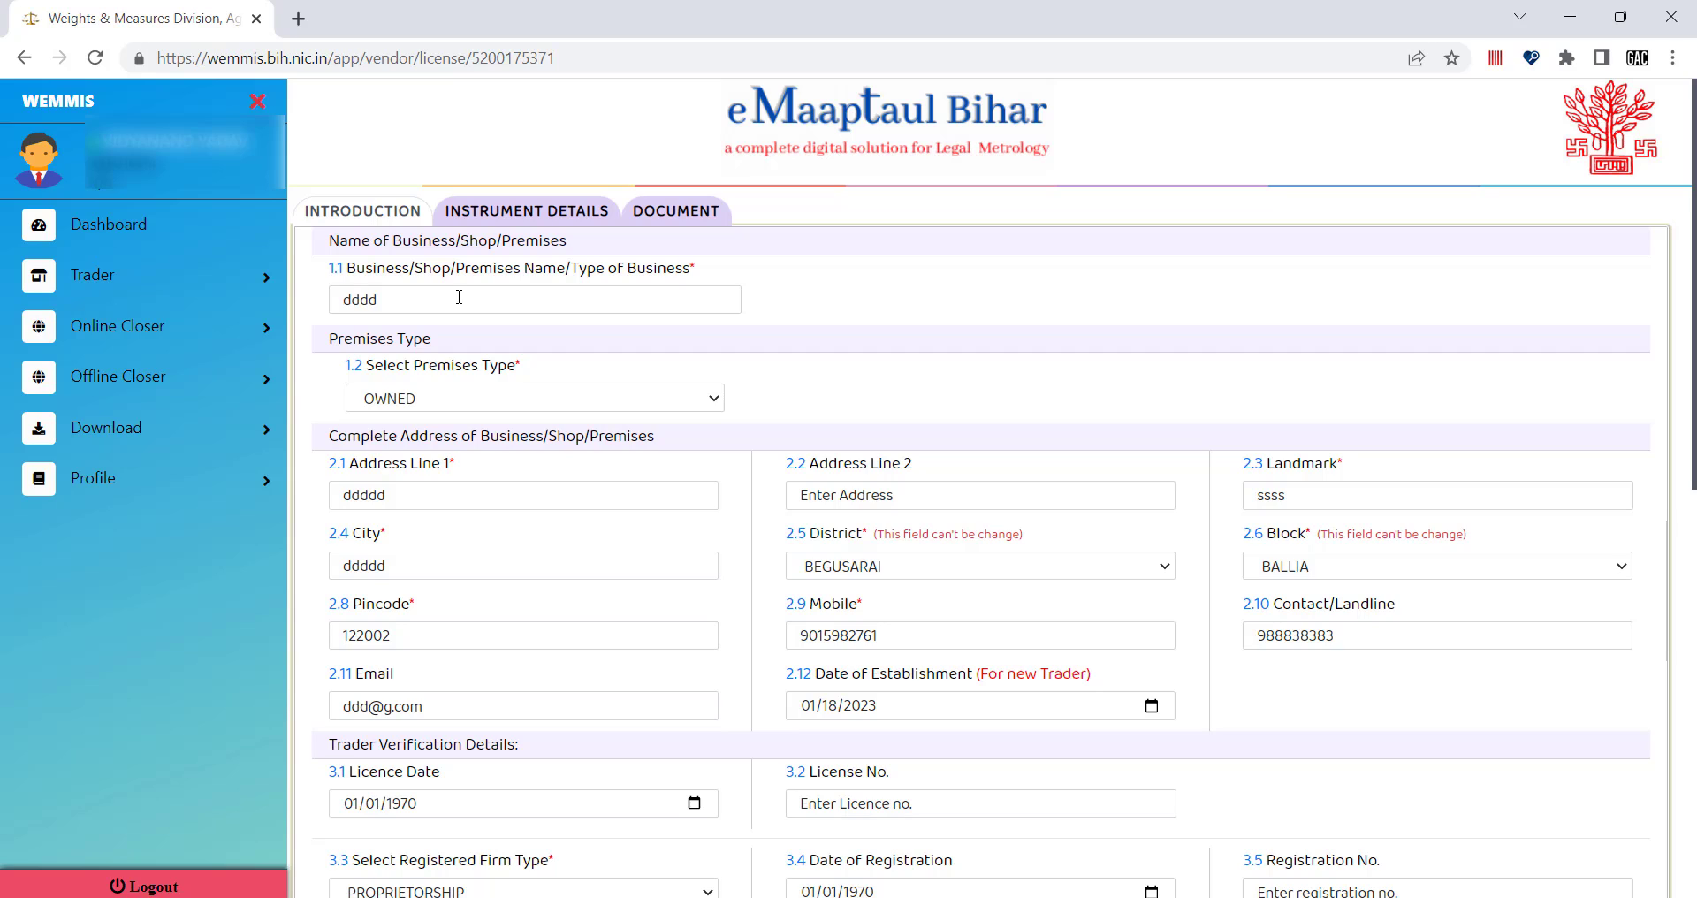
{"action": "double_click", "coordinate": [407, 297]}
{"action": "key", "text": "BackSpace"}
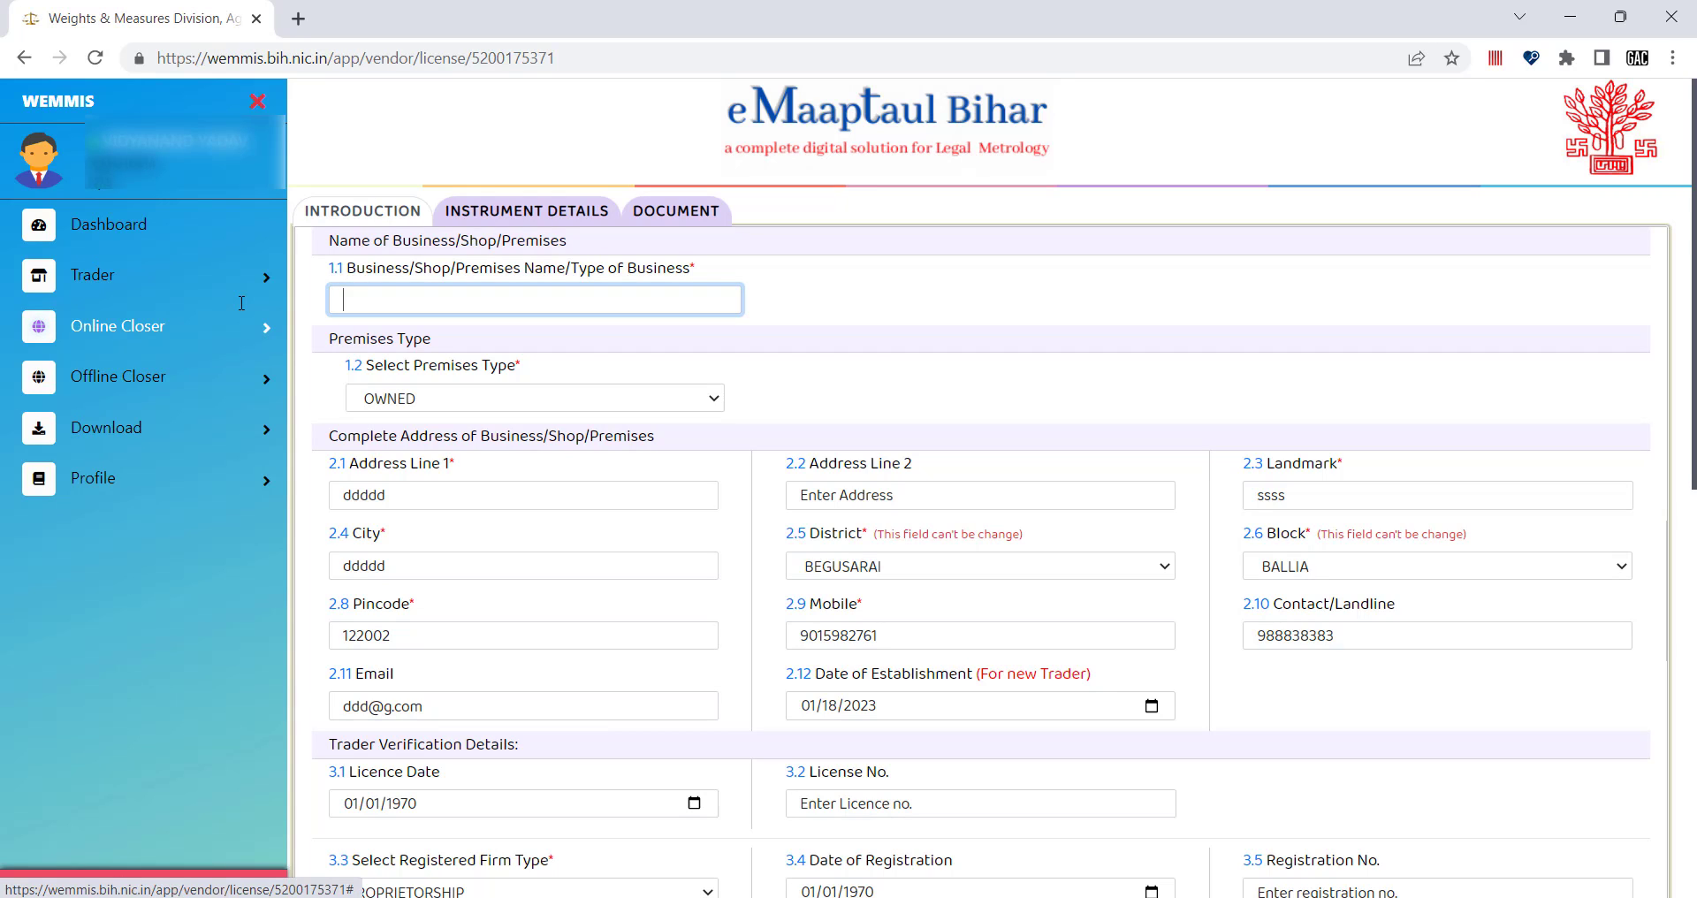
{"action": "key", "text": "ctrl+z"}
{"action": "left_click", "coordinate": [392, 299]}
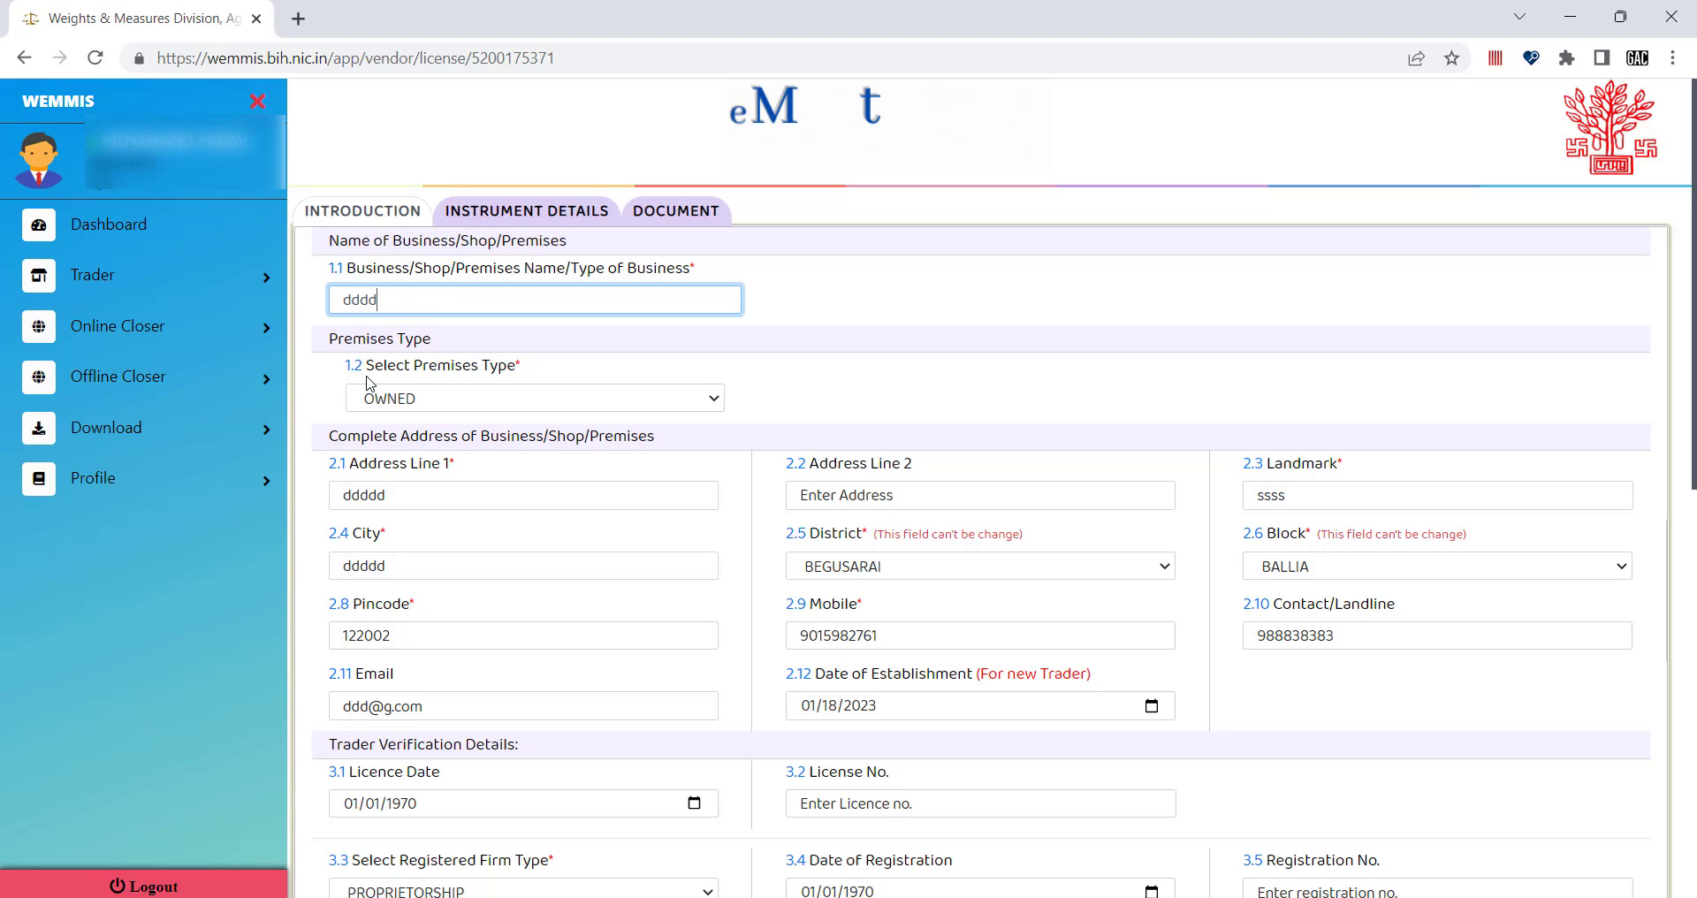
{"action": "left_click", "coordinate": [463, 405]}
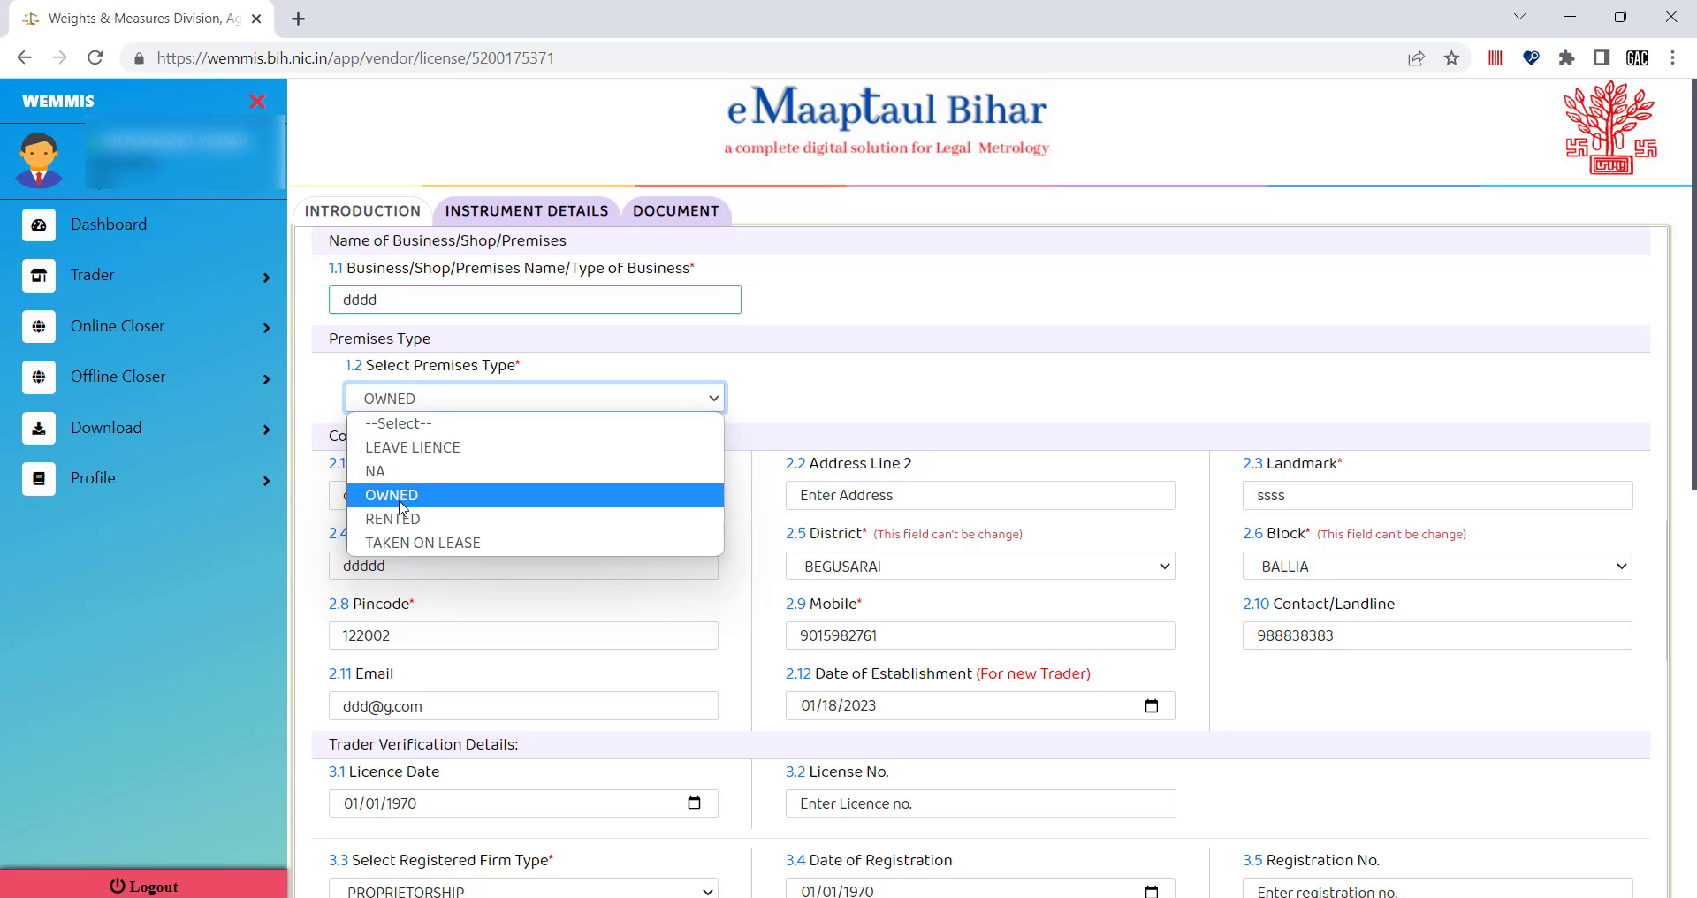
{"action": "left_click", "coordinate": [401, 504]}
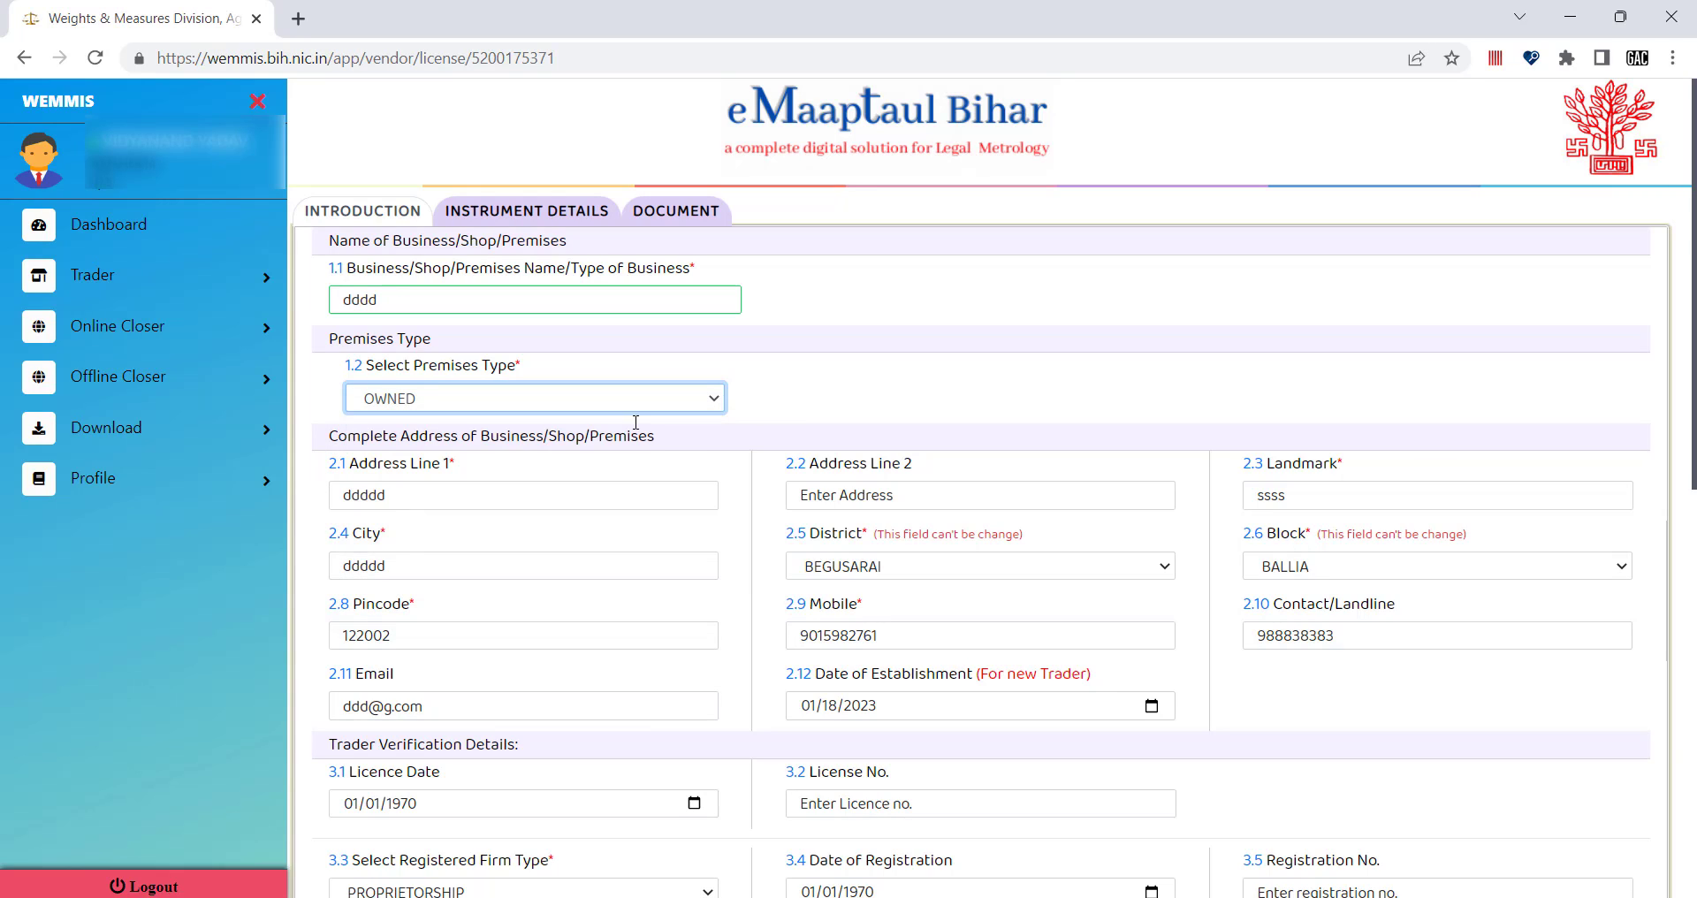
{"action": "scroll", "coordinate": [826, 401], "scroll_direction": "down", "scroll_amount": 1}
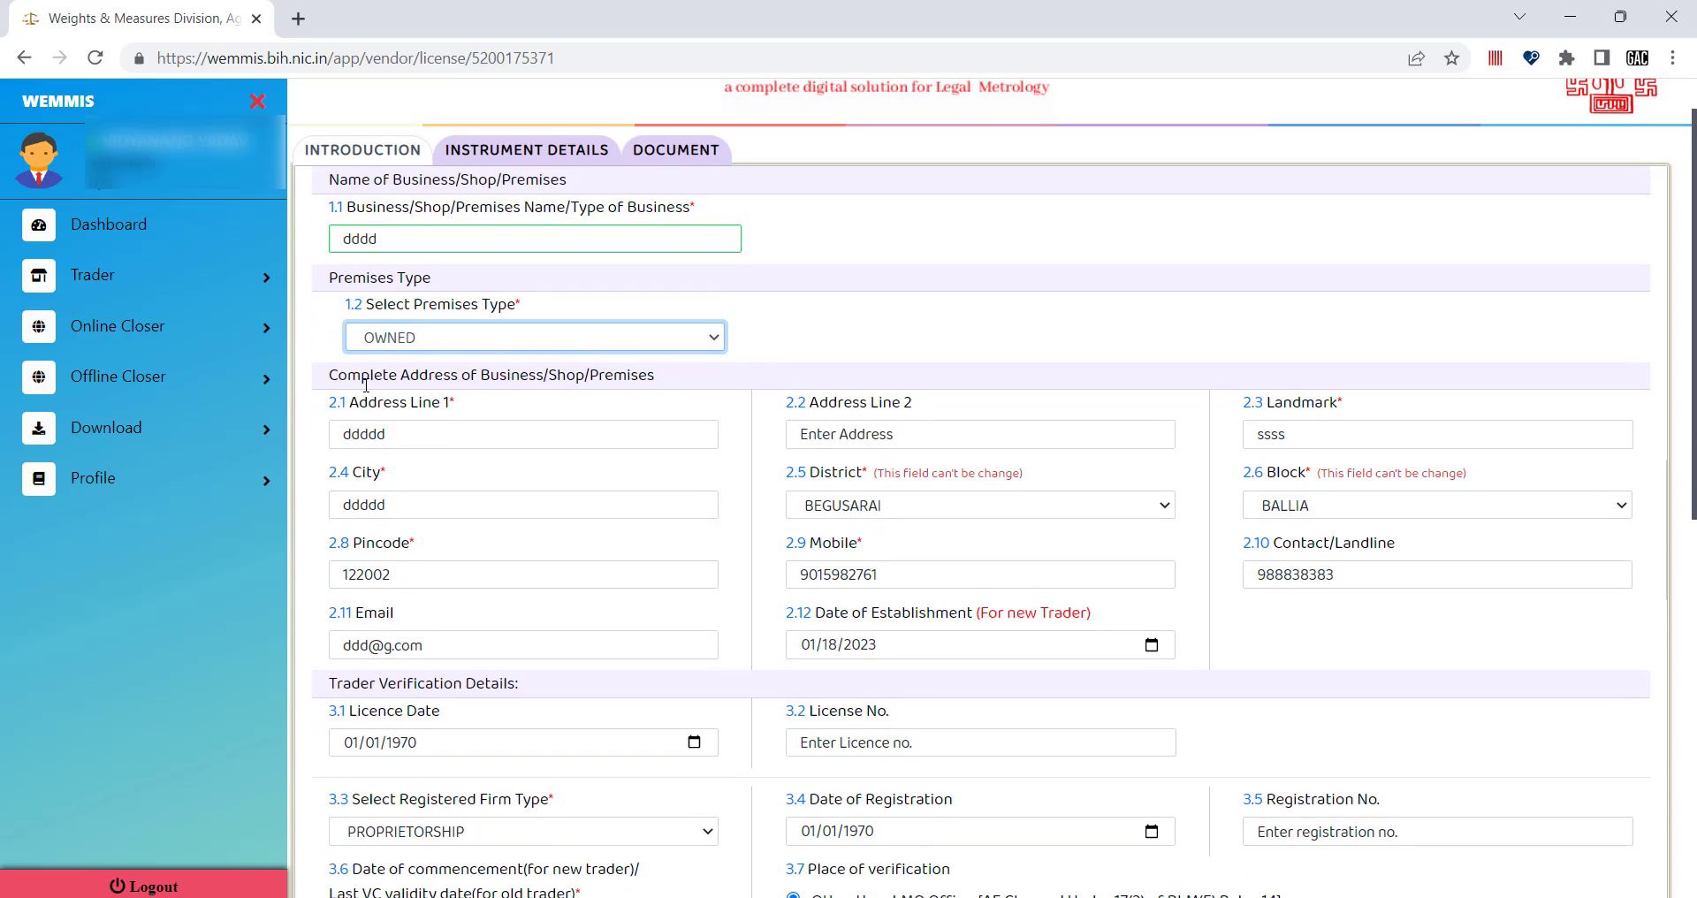
{"action": "scroll", "coordinate": [548, 297], "scroll_direction": "up", "scroll_amount": 1}
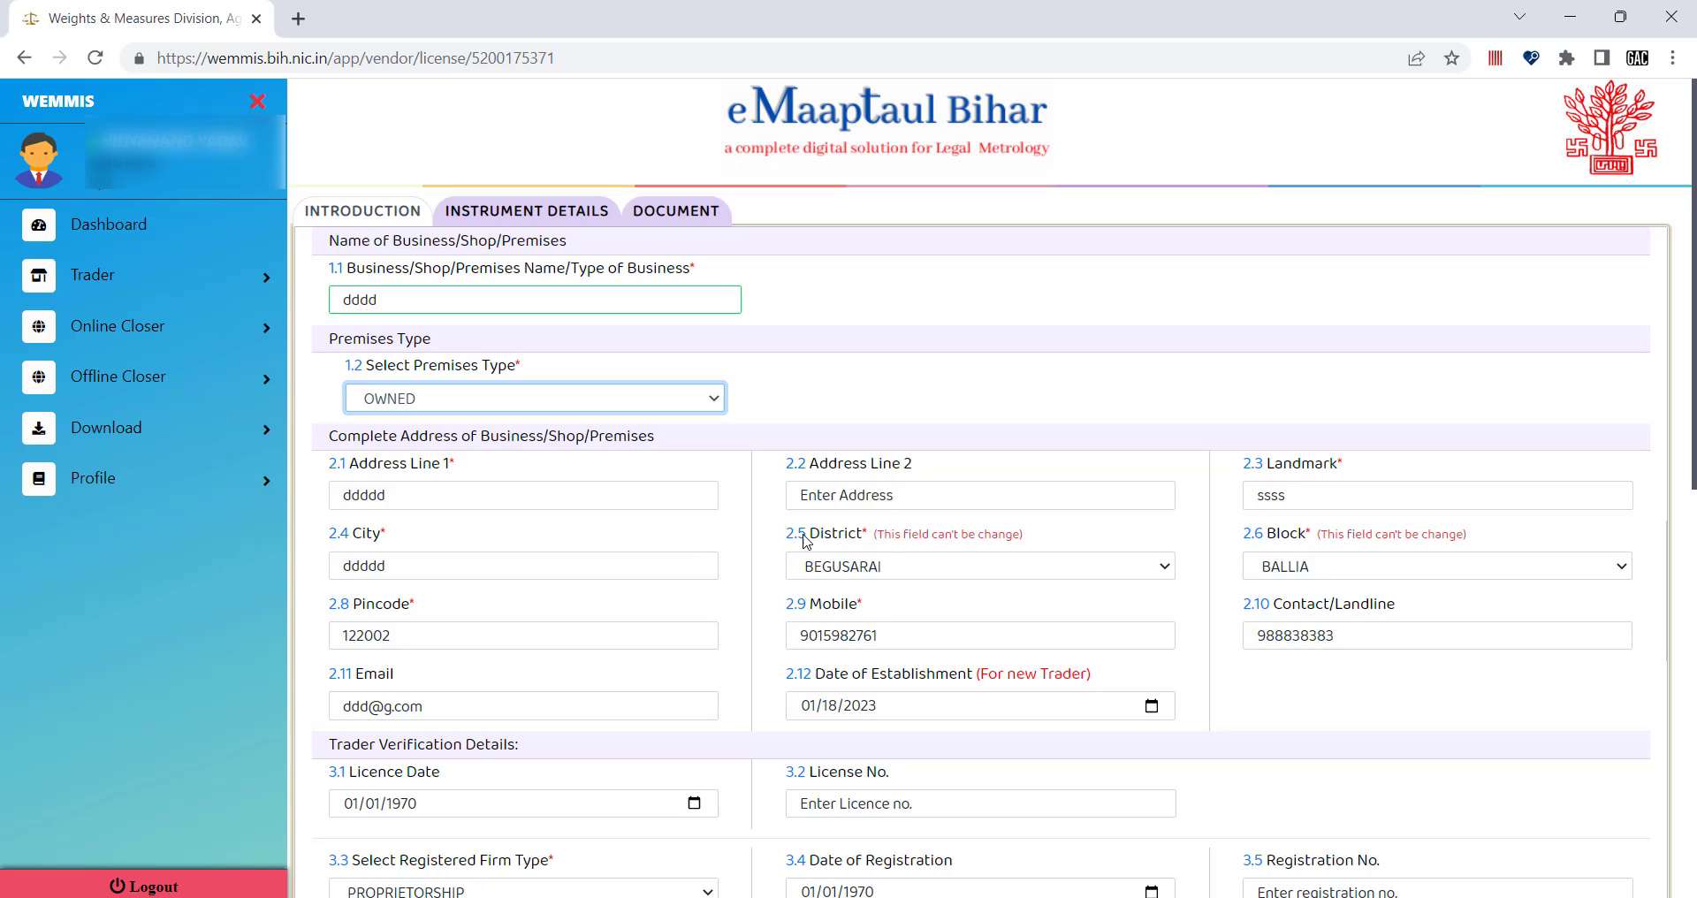
Choose JAMUI under 2.5 District and GIDHOR under 2.6 Block of the business address.
{"action": "left_click", "coordinate": [1340, 571]}
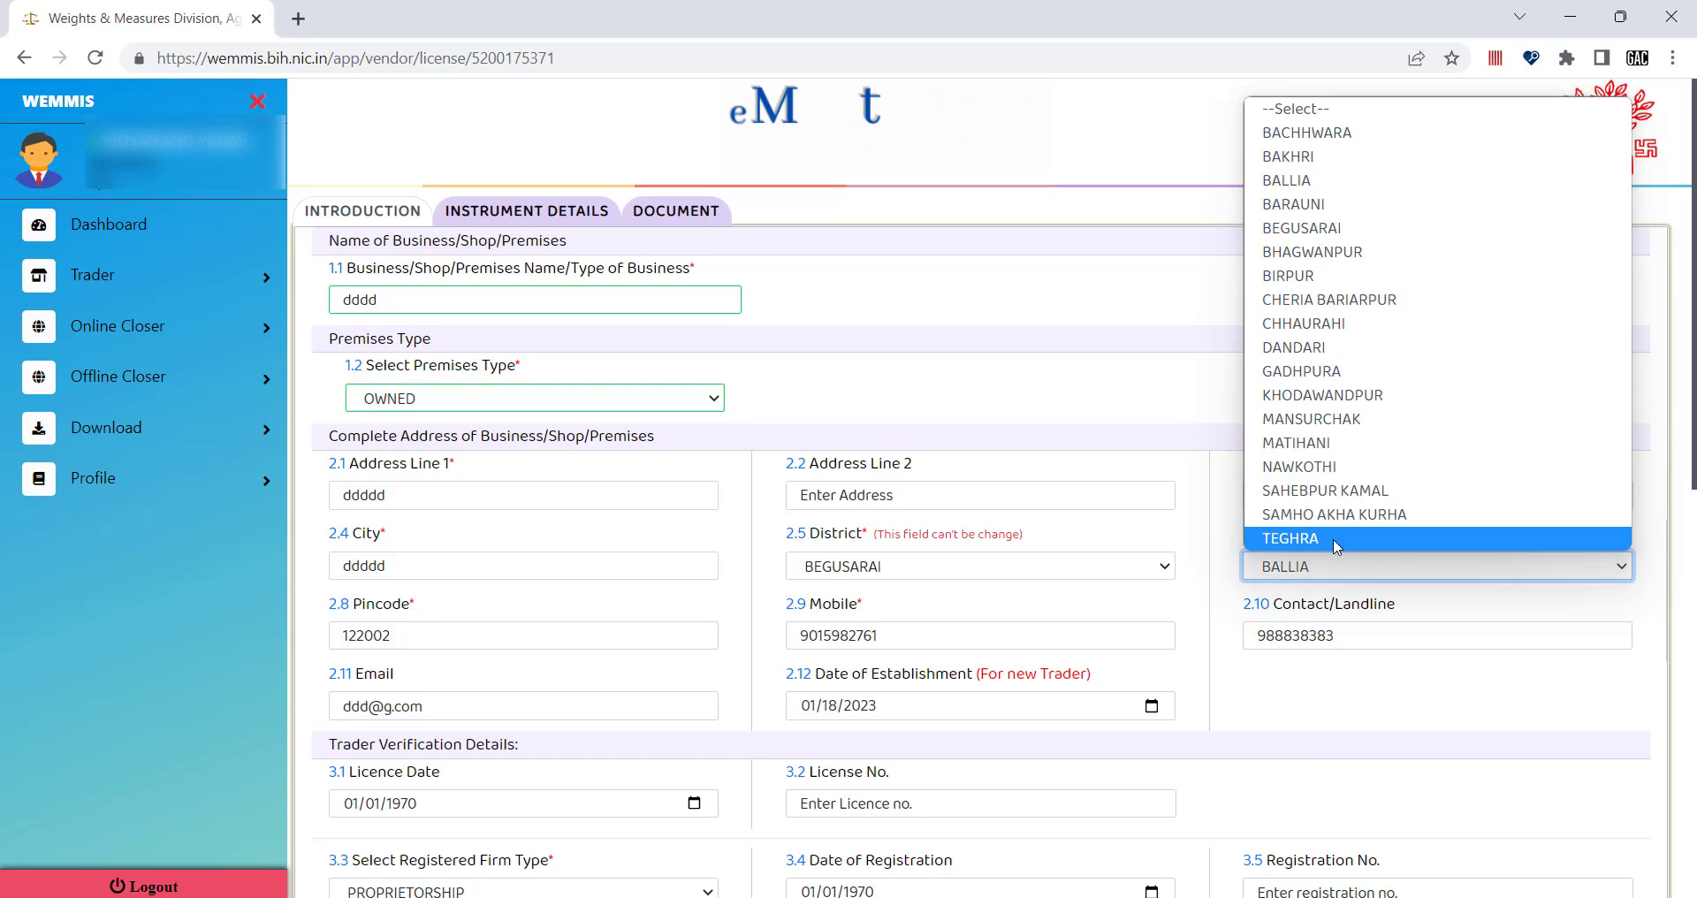
{"action": "left_click", "coordinate": [972, 566]}
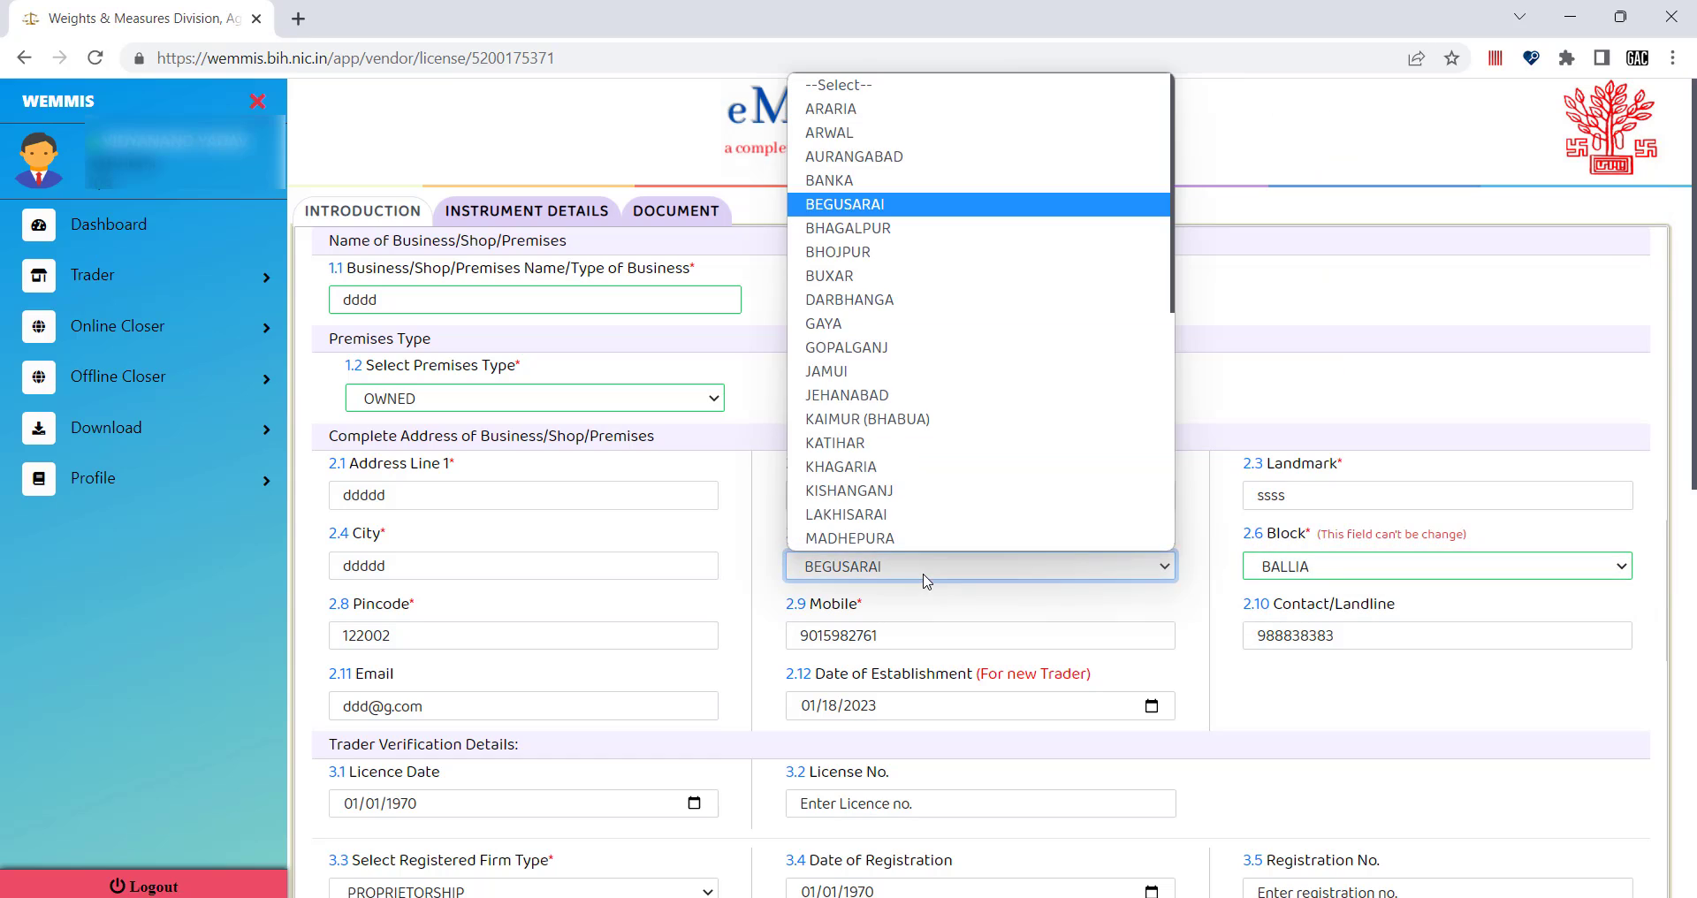
{"action": "left_click", "coordinate": [884, 386]}
{"action": "left_click", "coordinate": [1396, 565]}
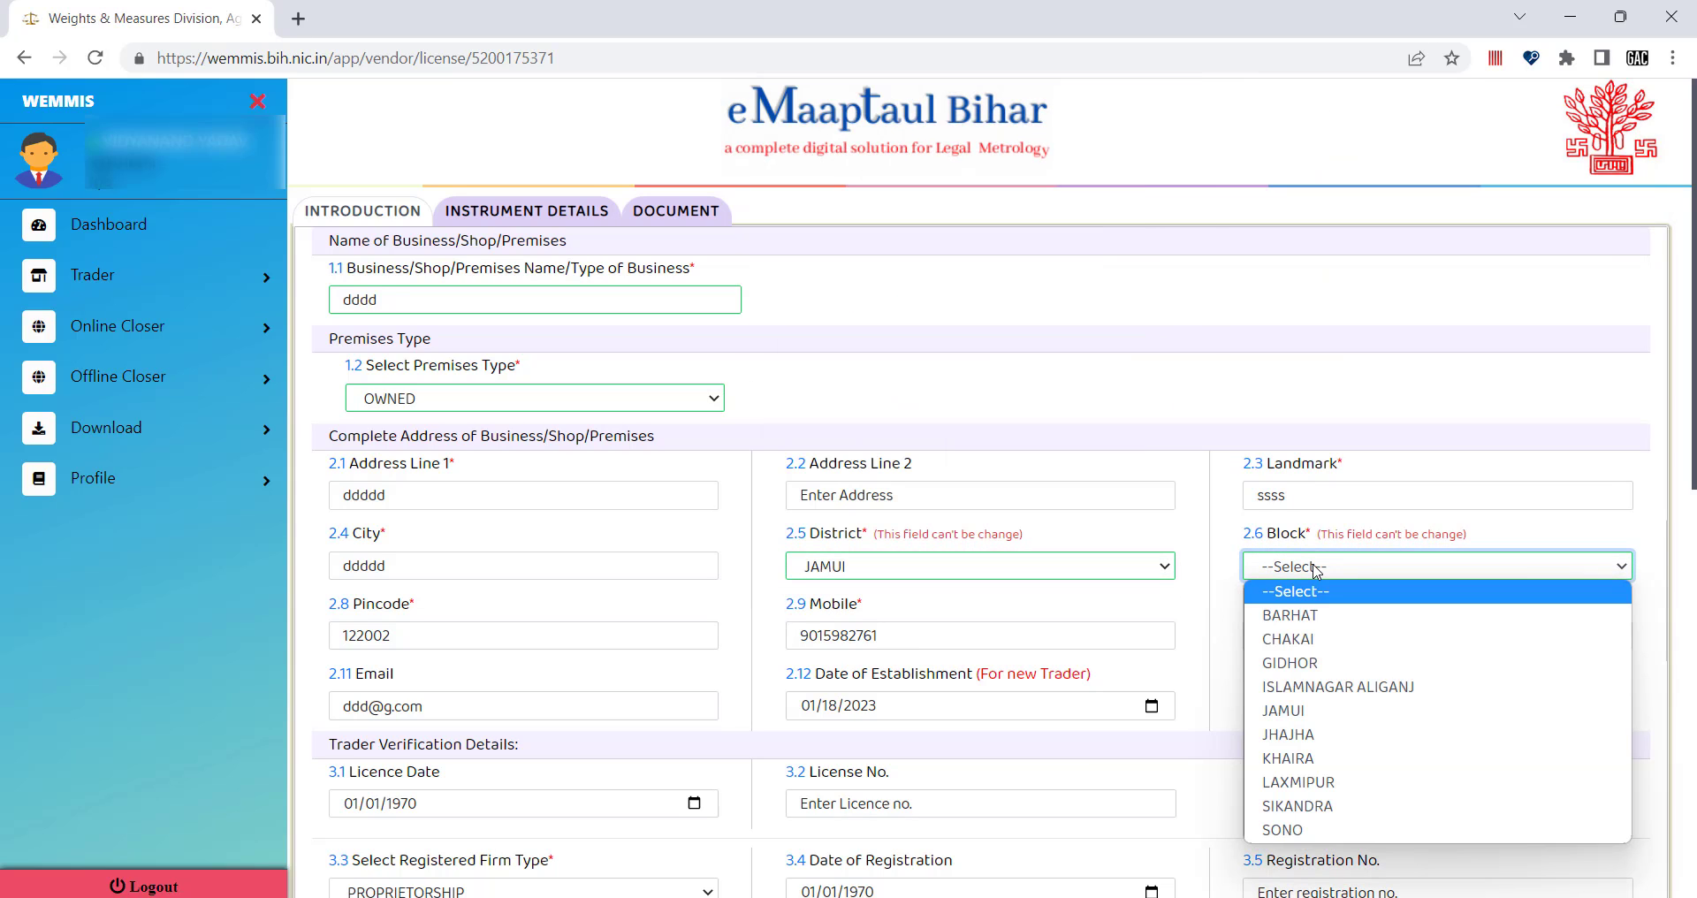
{"action": "left_click", "coordinate": [1331, 666]}
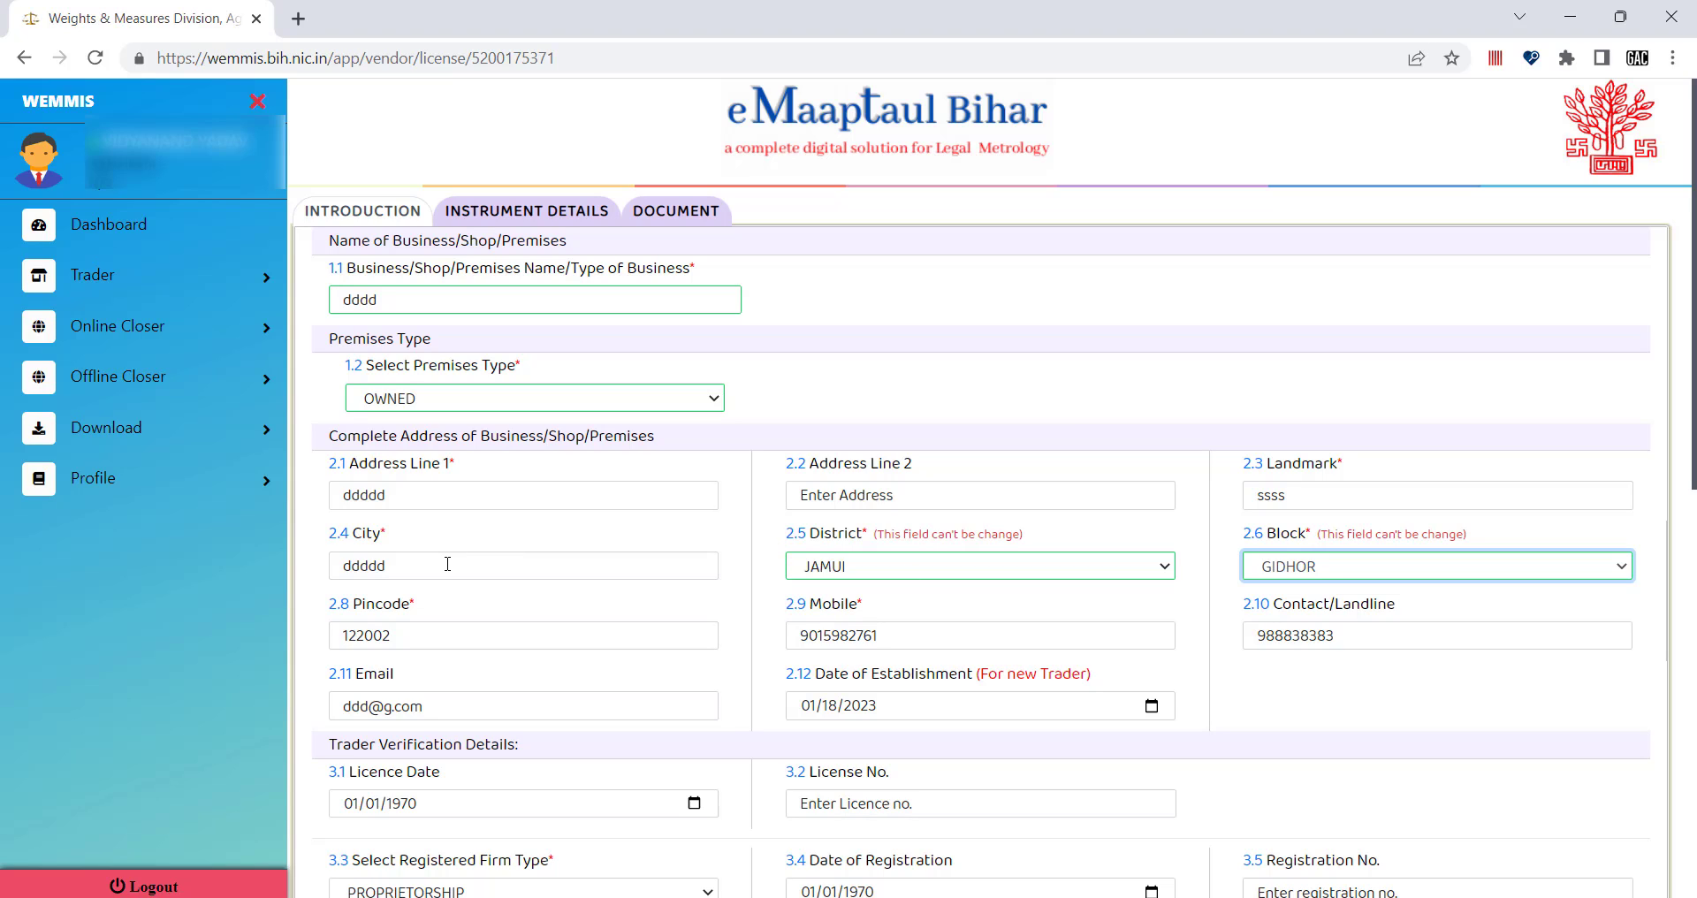
{"action": "left_click", "coordinate": [403, 639]}
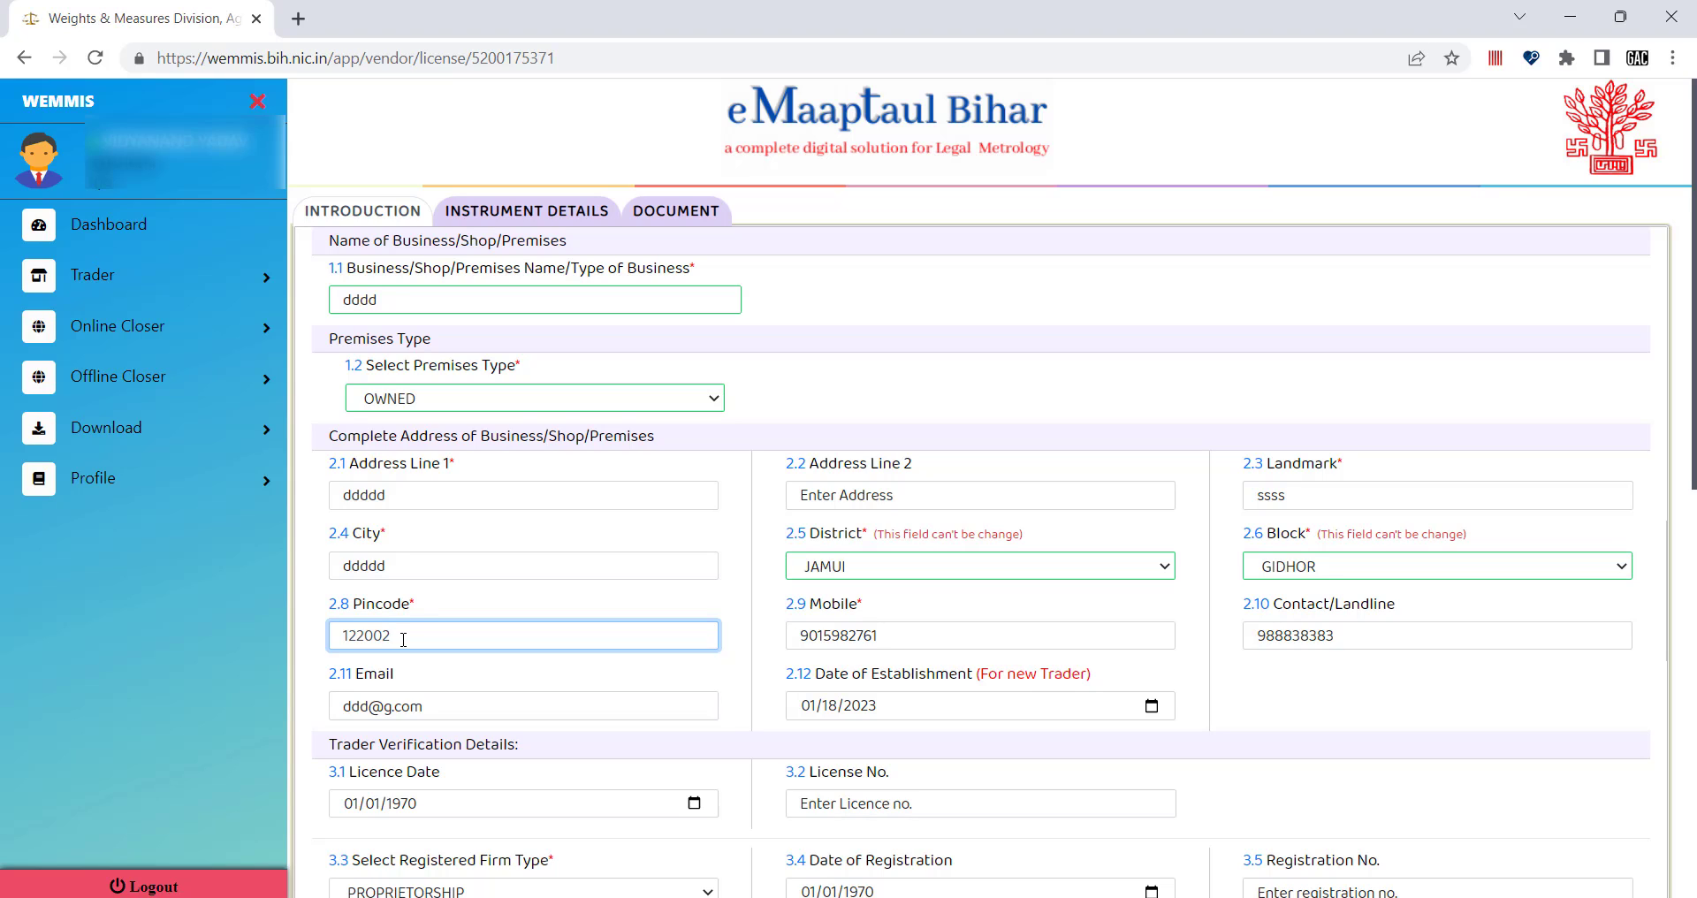
{"action": "left_click", "coordinate": [891, 628]}
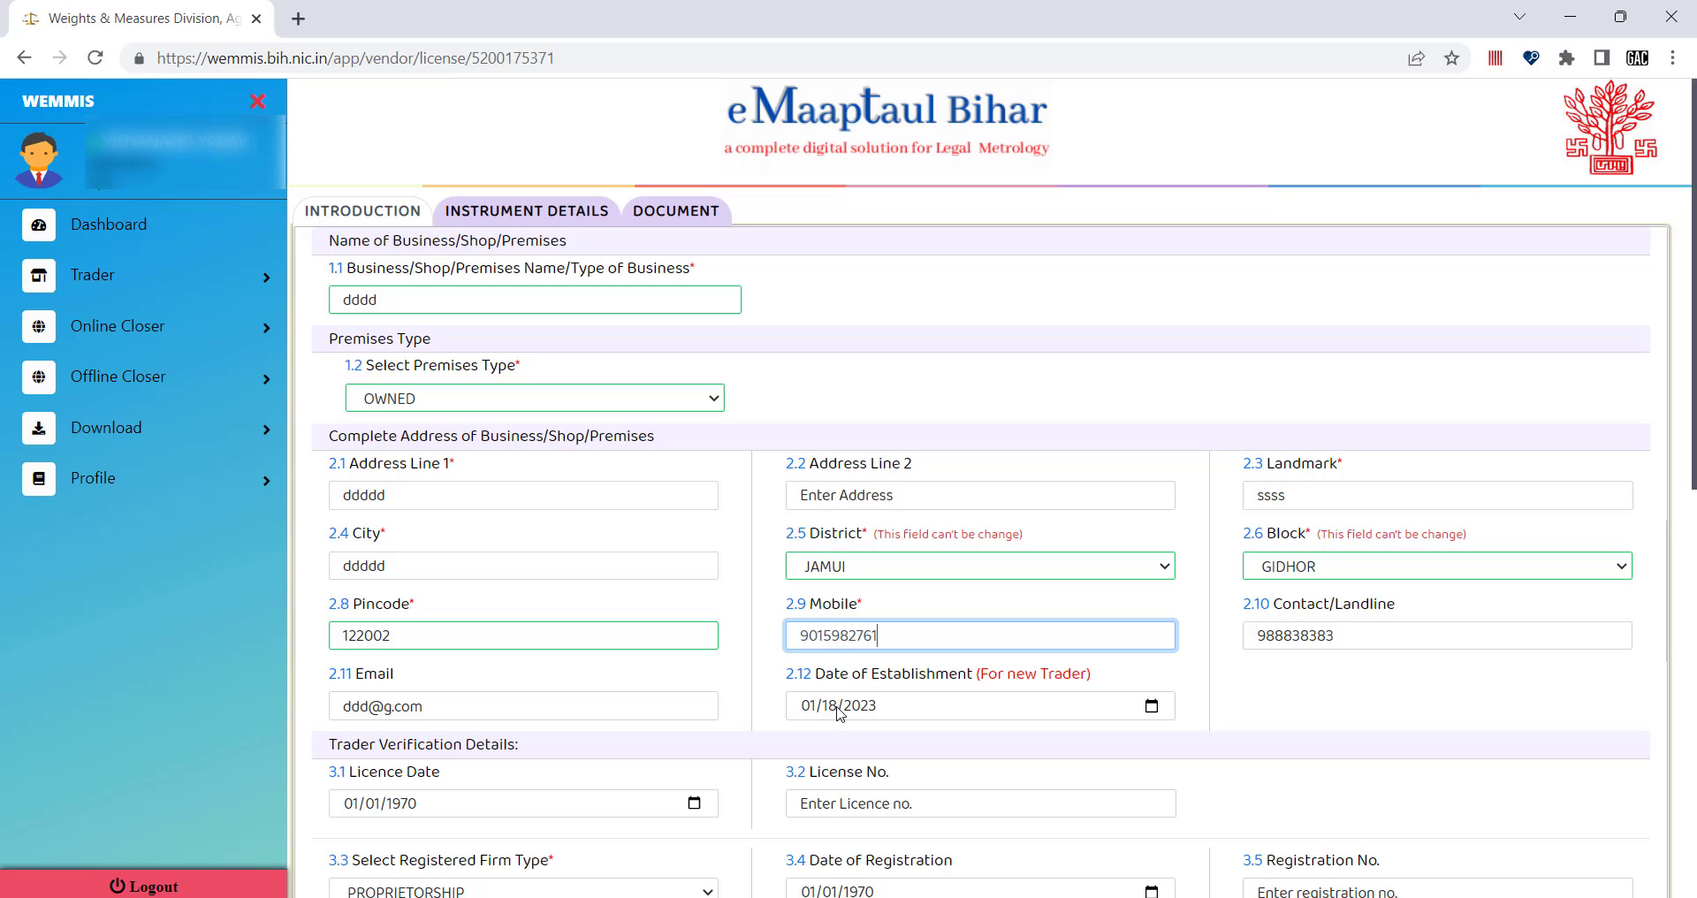
{"action": "scroll", "coordinate": [968, 720], "scroll_direction": "down", "scroll_amount": 1}
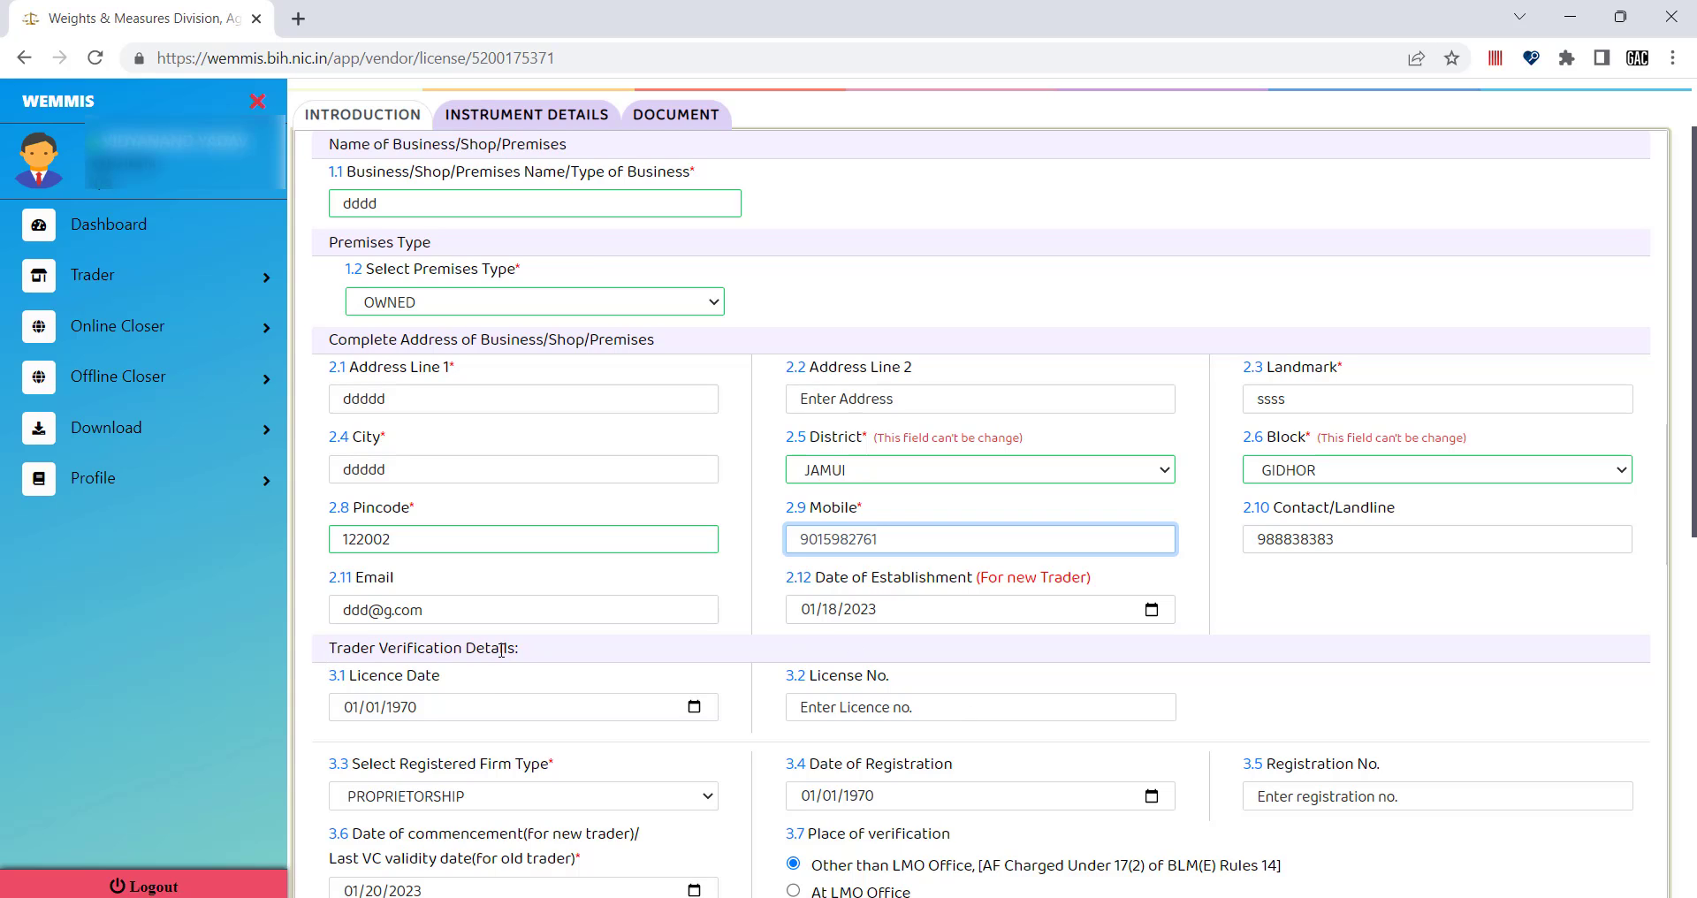
{"action": "scroll", "coordinate": [616, 609], "scroll_direction": "down", "scroll_amount": 1}
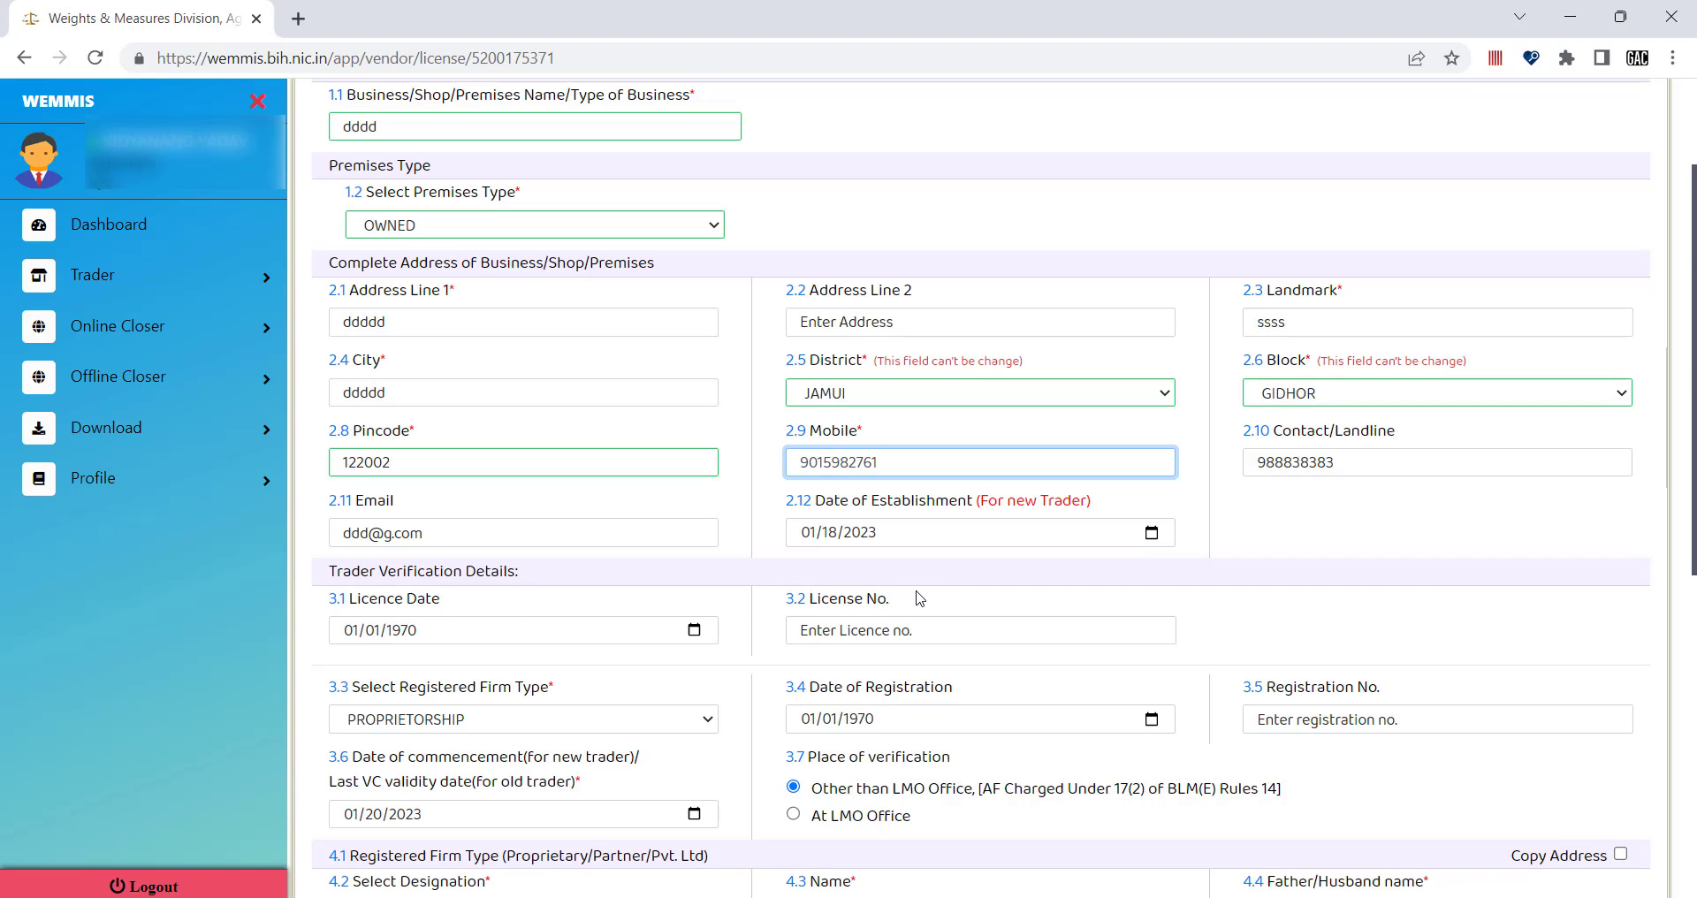
{"action": "scroll", "coordinate": [585, 717], "scroll_direction": "down", "scroll_amount": 1}
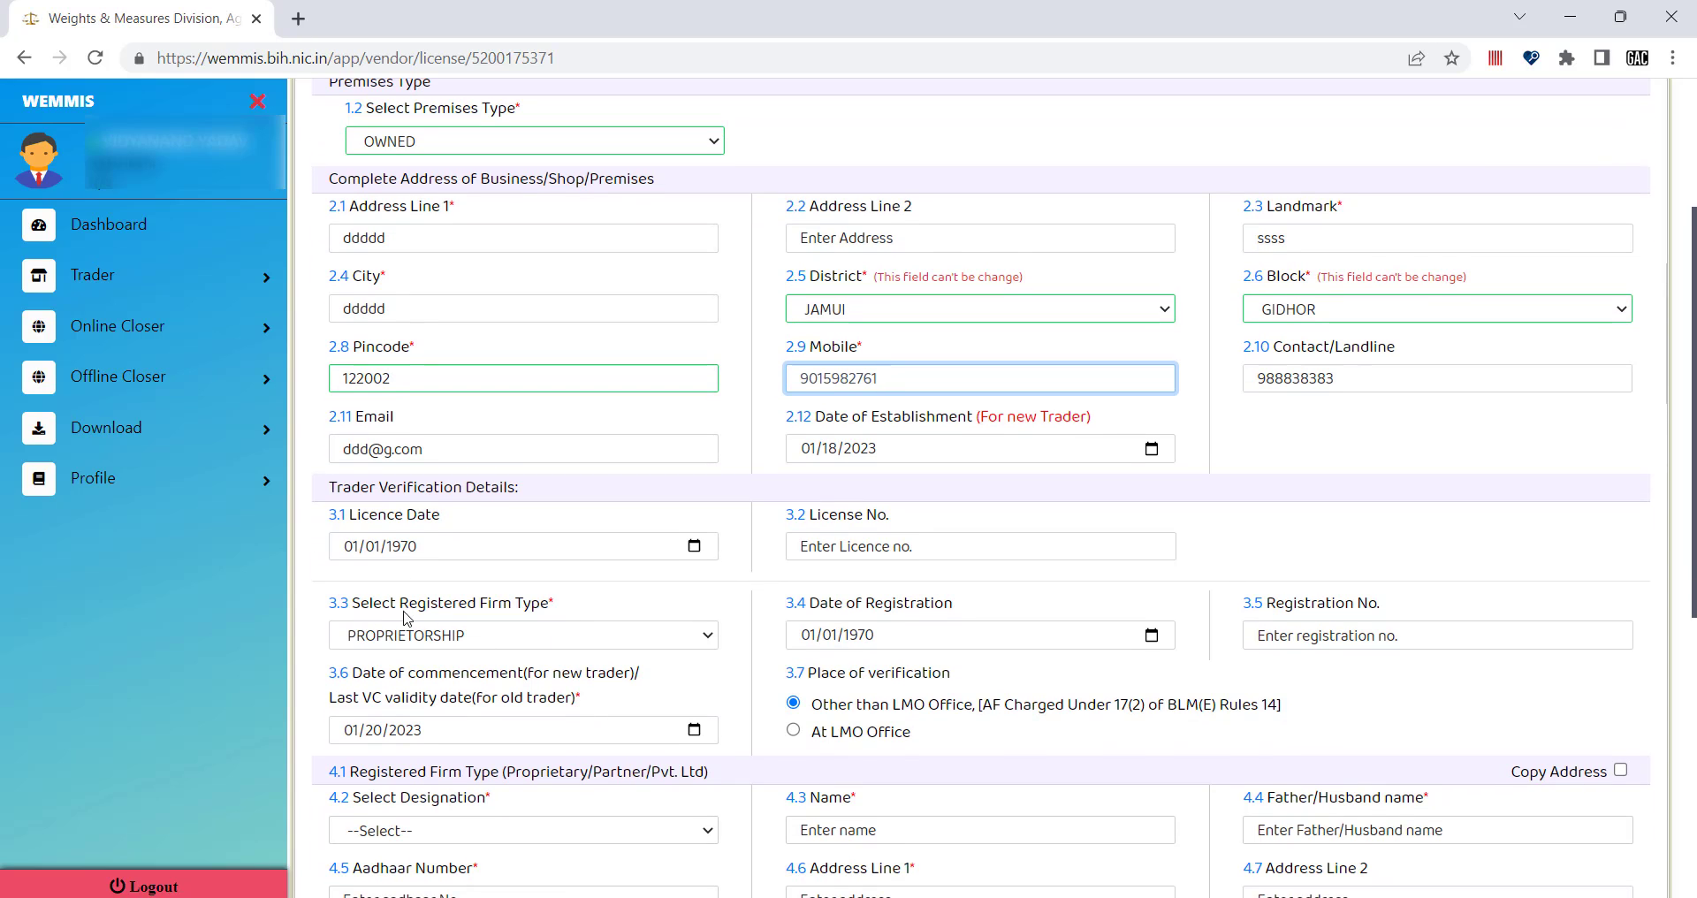
{"action": "left_click", "coordinate": [478, 638]}
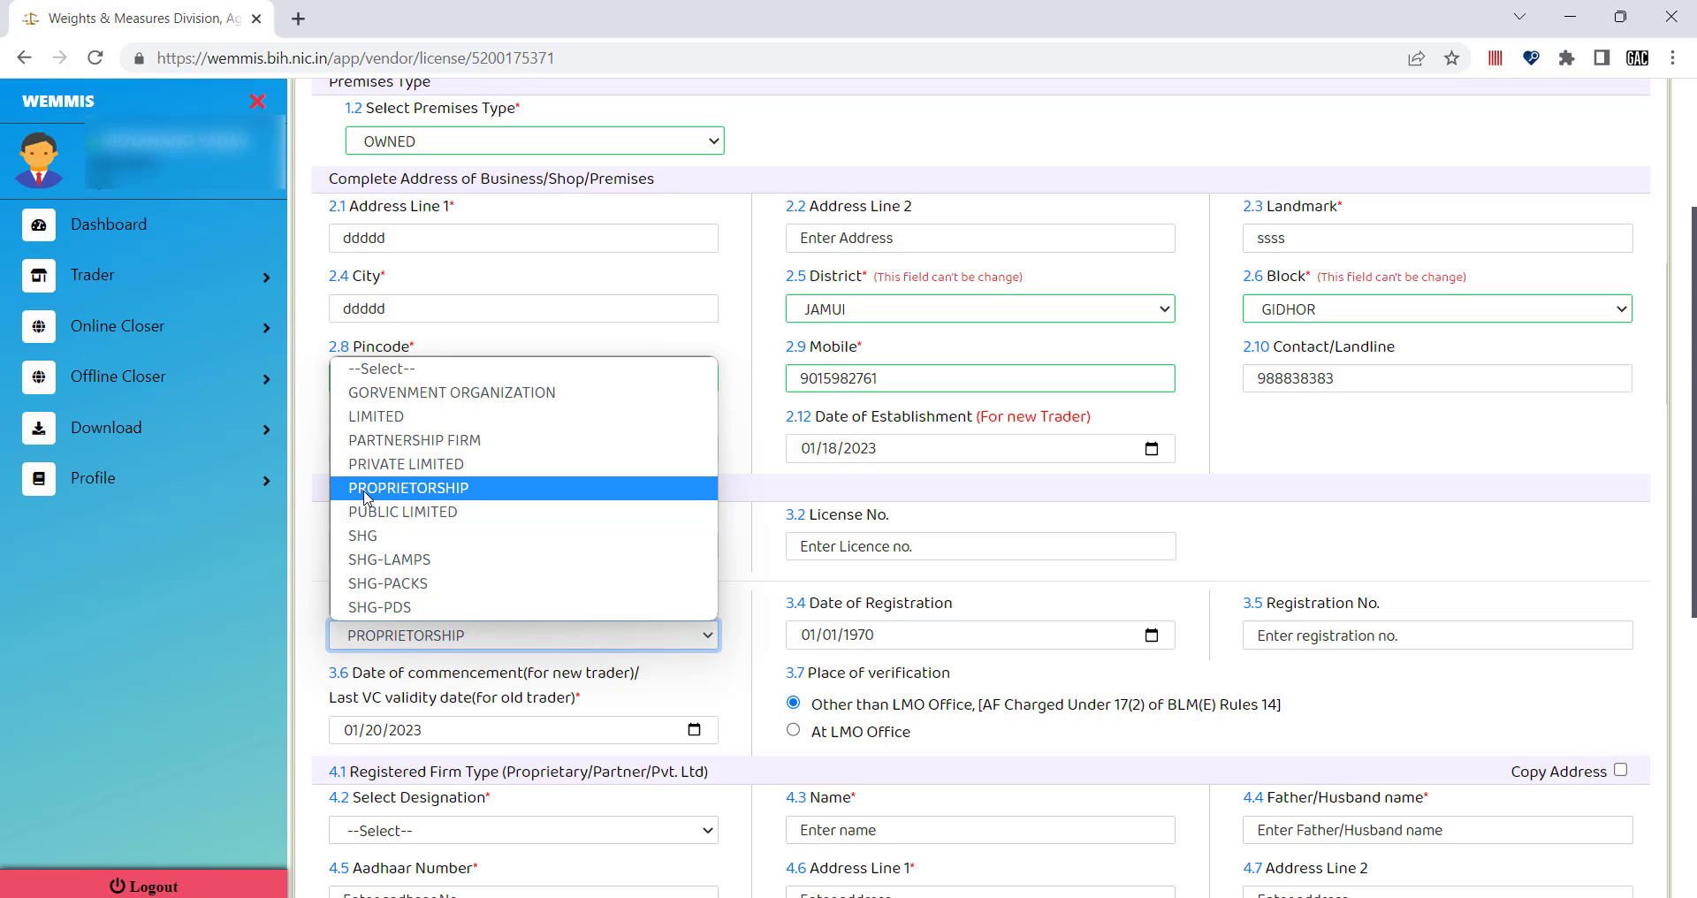
{"action": "left_click", "coordinate": [435, 493]}
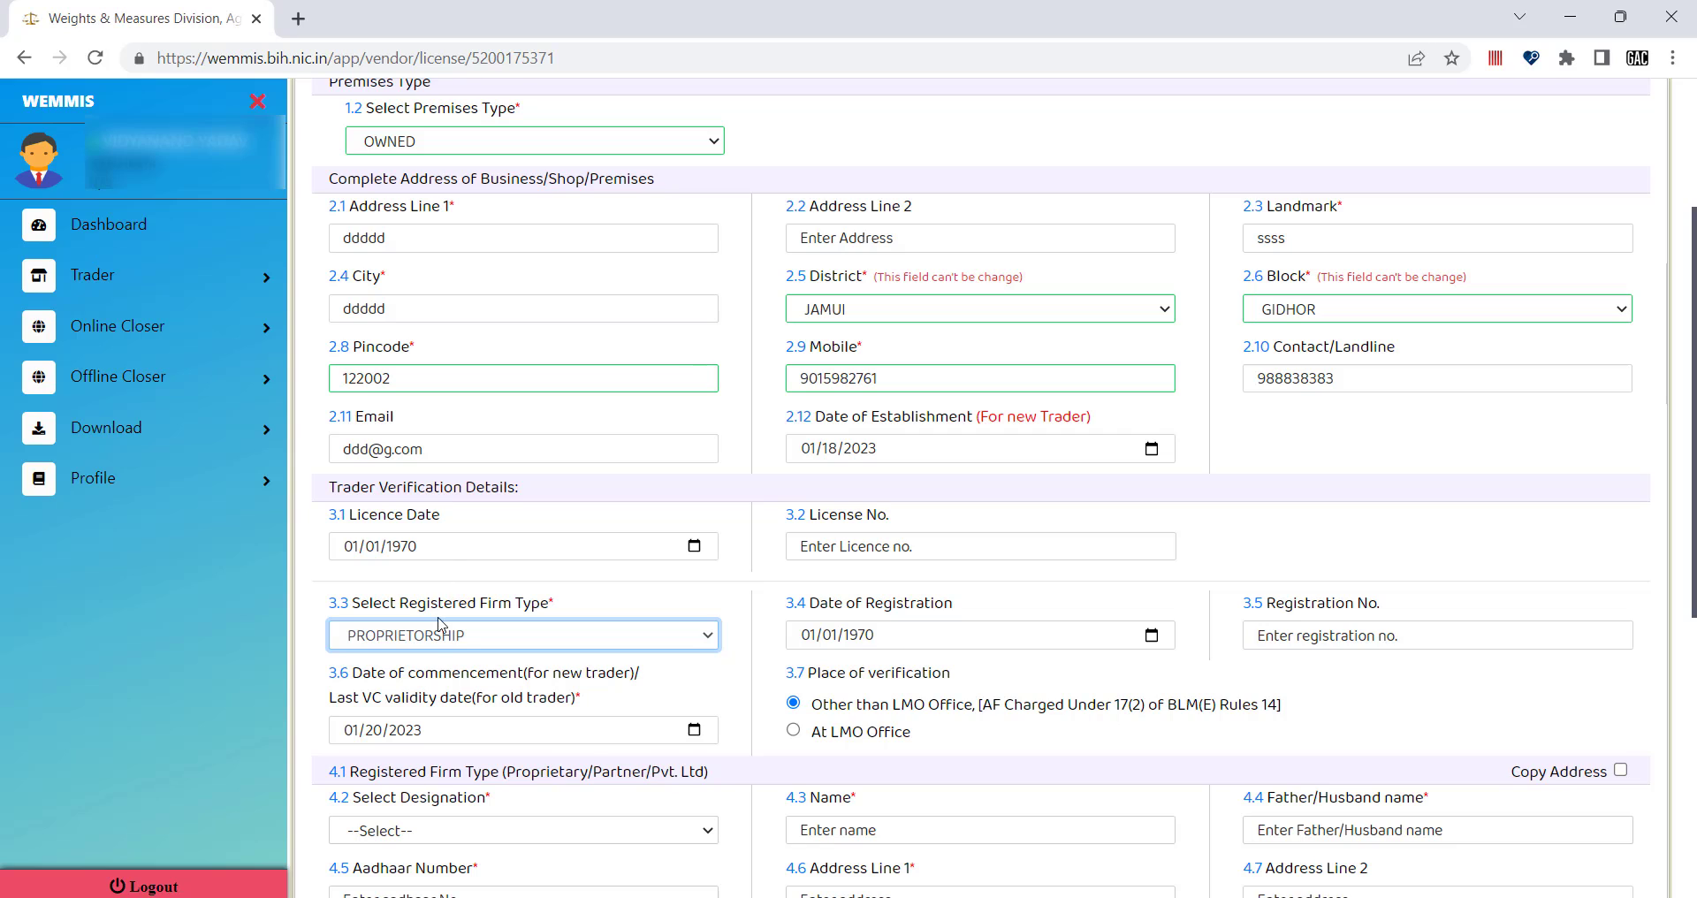
{"action": "scroll", "coordinate": [436, 686], "scroll_direction": "down", "scroll_amount": 1}
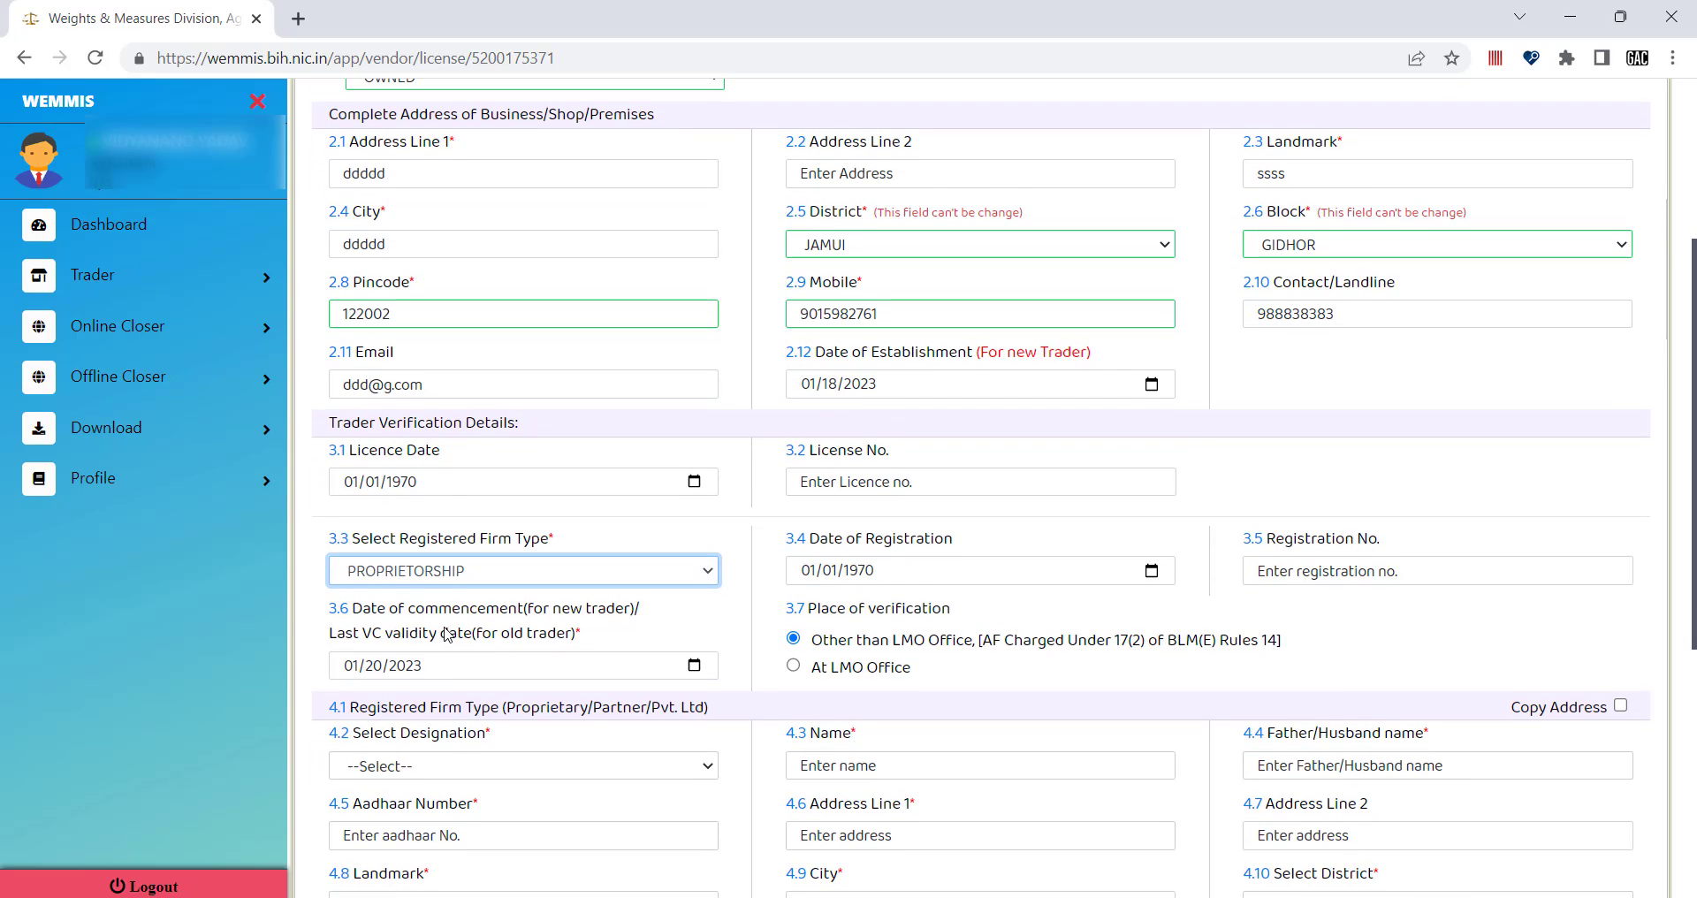
{"action": "scroll", "coordinate": [451, 636], "scroll_direction": "down", "scroll_amount": 1}
{"action": "scroll", "coordinate": [460, 607], "scroll_direction": "down", "scroll_amount": 1}
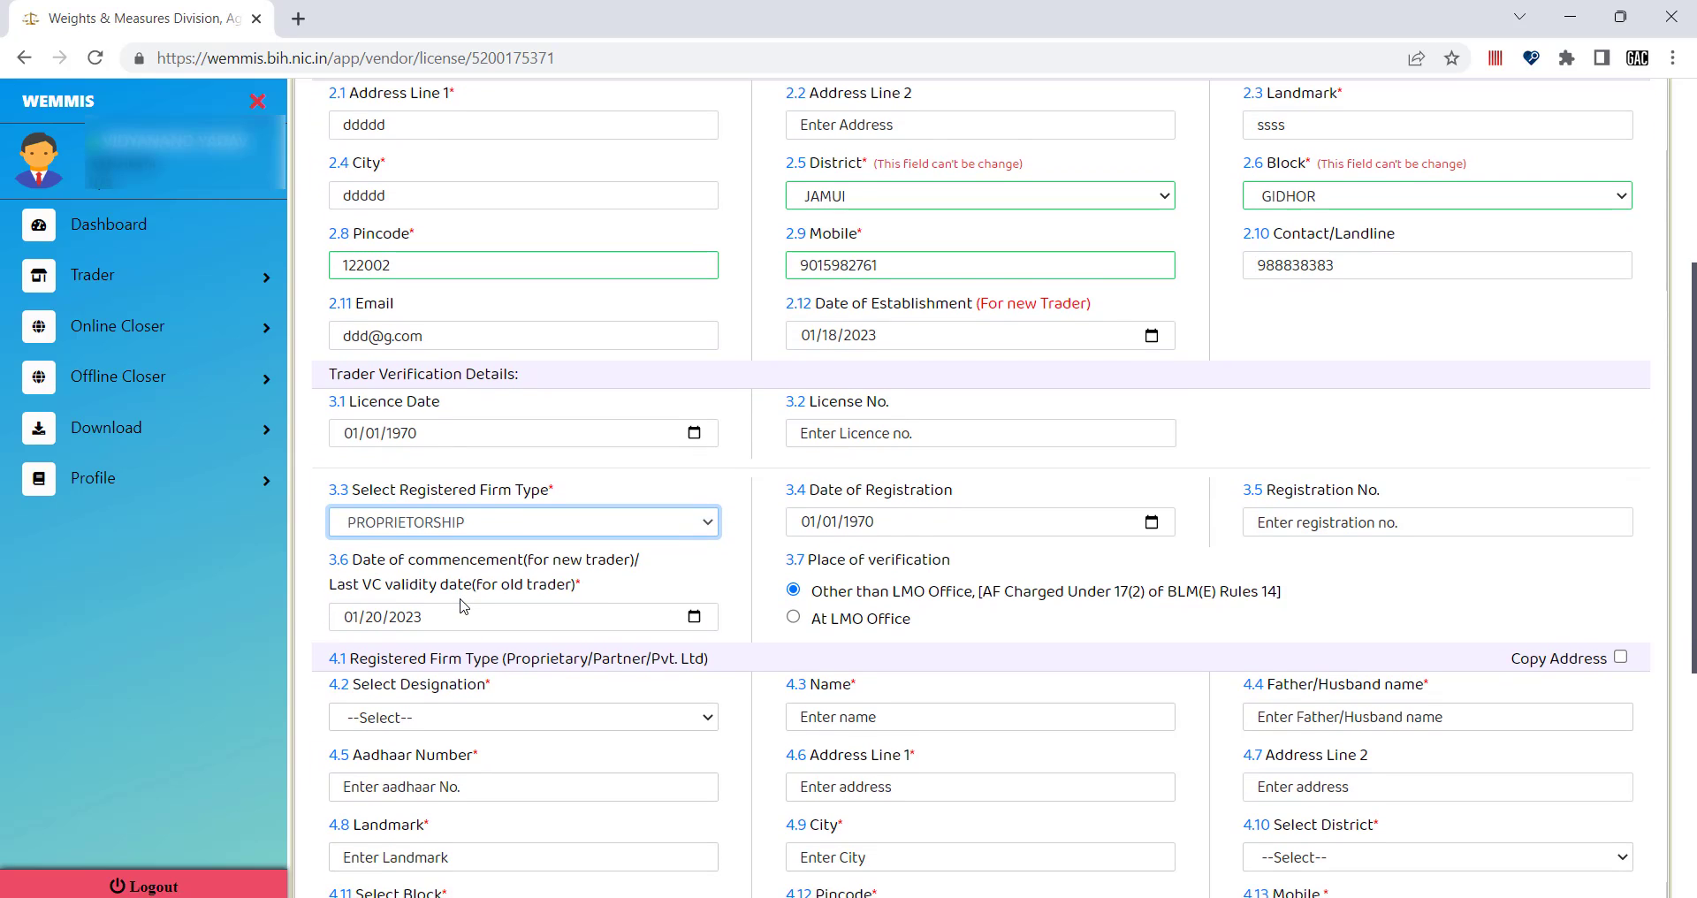
{"action": "scroll", "coordinate": [460, 566], "scroll_direction": "down", "scroll_amount": 1}
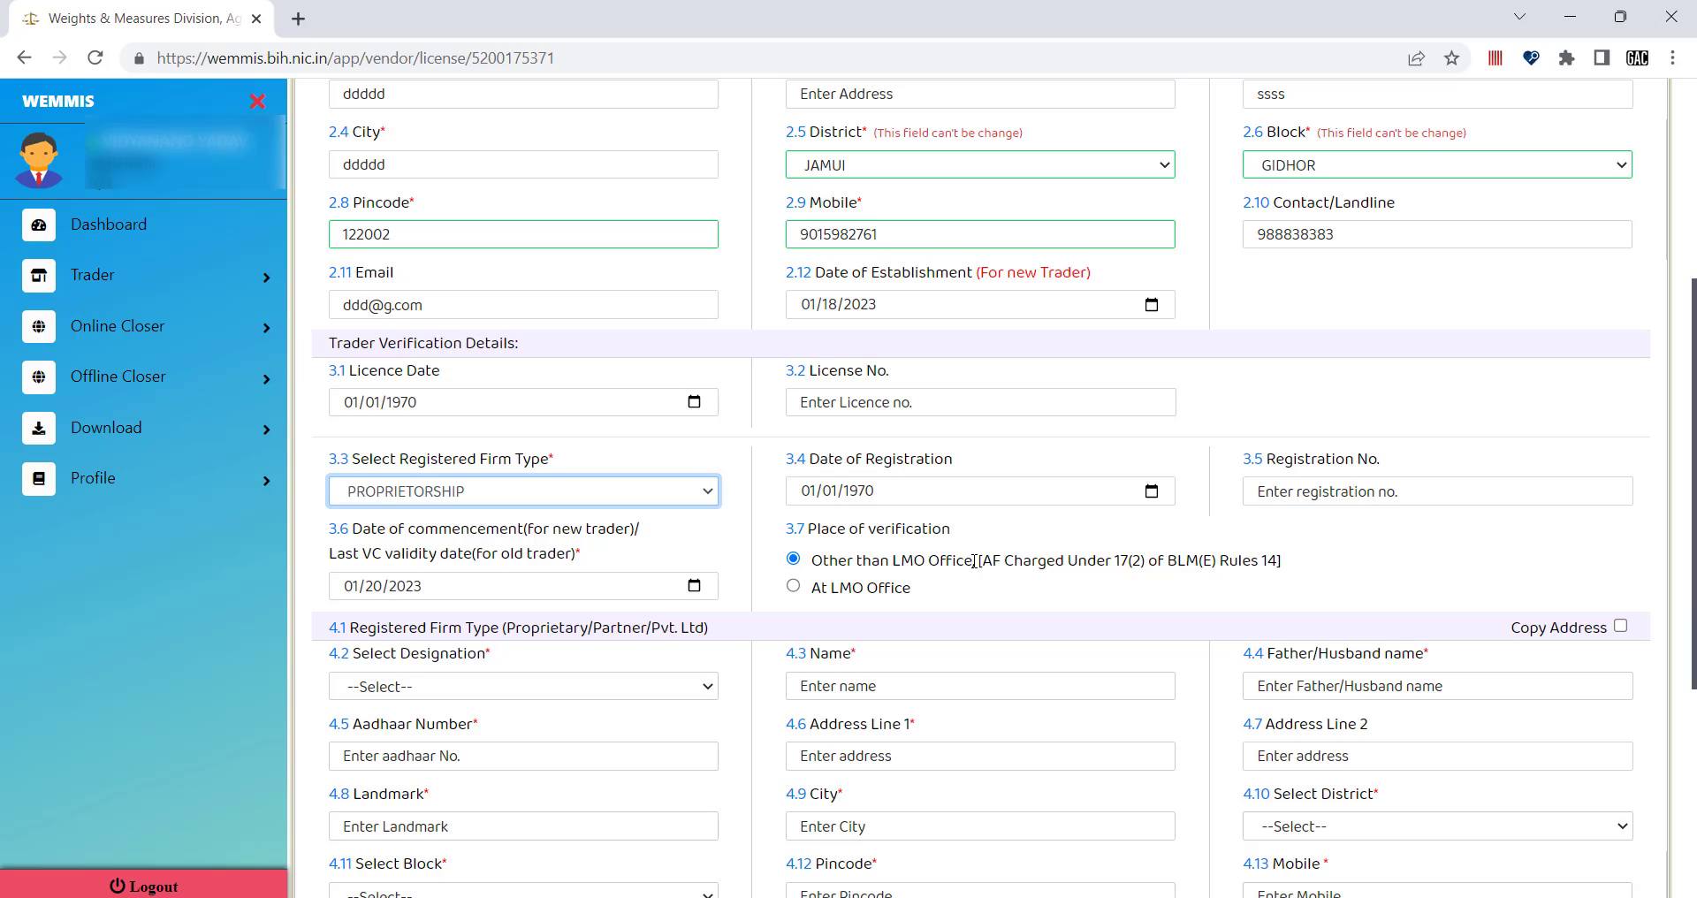
{"action": "left_click_drag", "start_coordinate": [890, 561], "coordinate": [972, 553]}
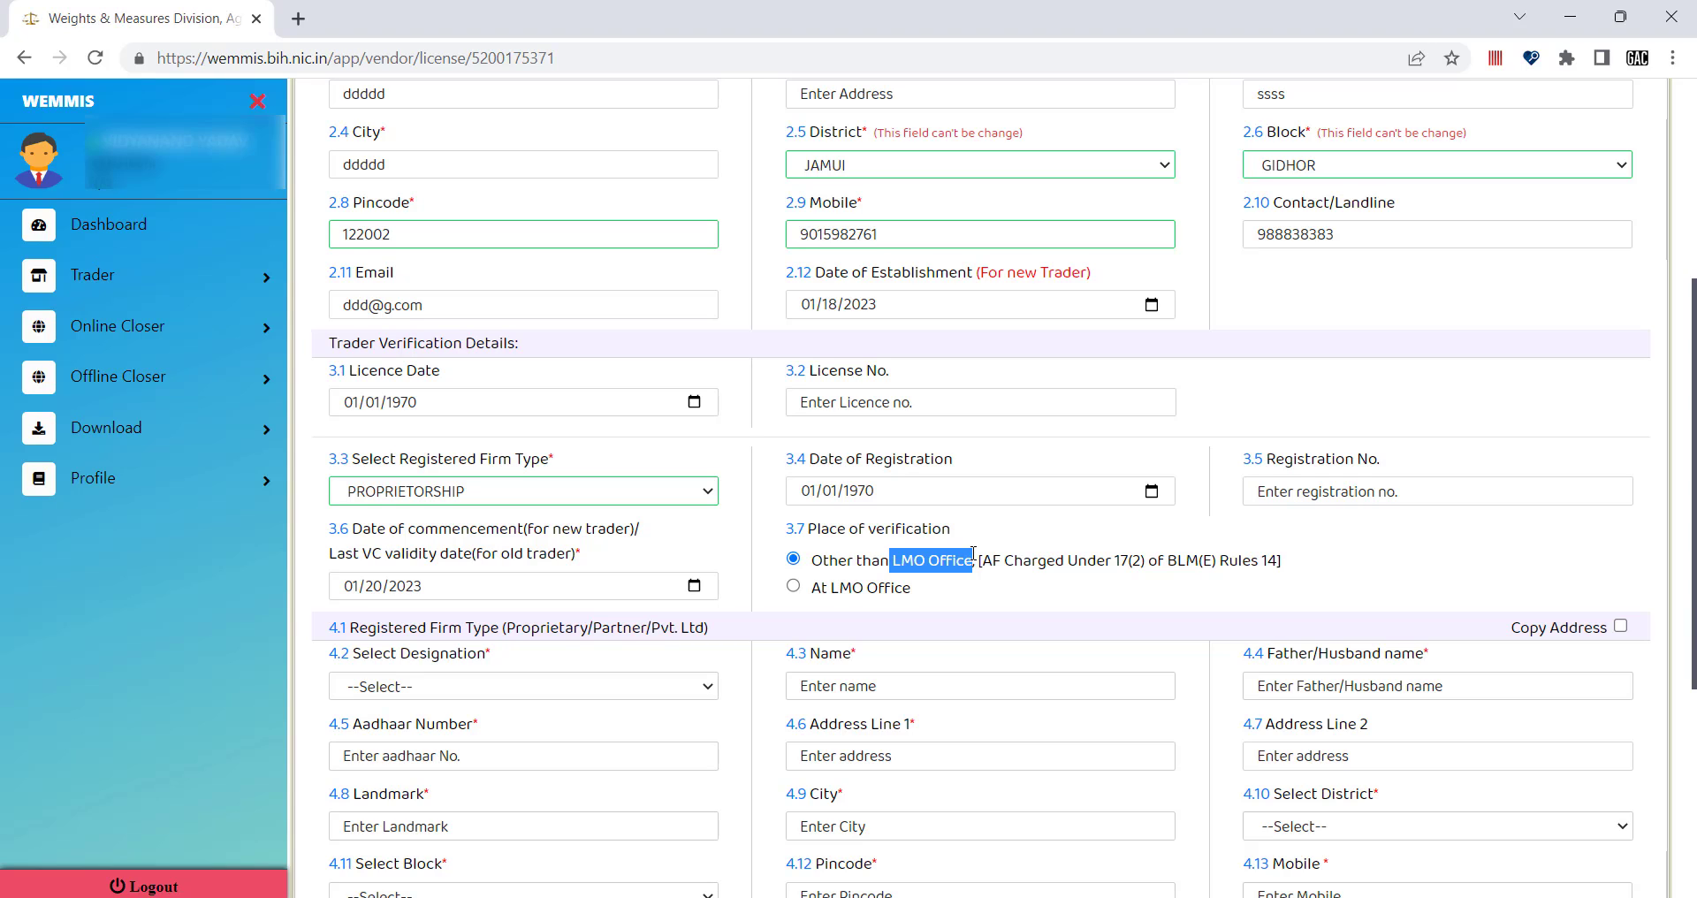
Select the At LMO Office radio button under 3.7 Place of verification.
{"action": "left_click", "coordinate": [892, 561]}
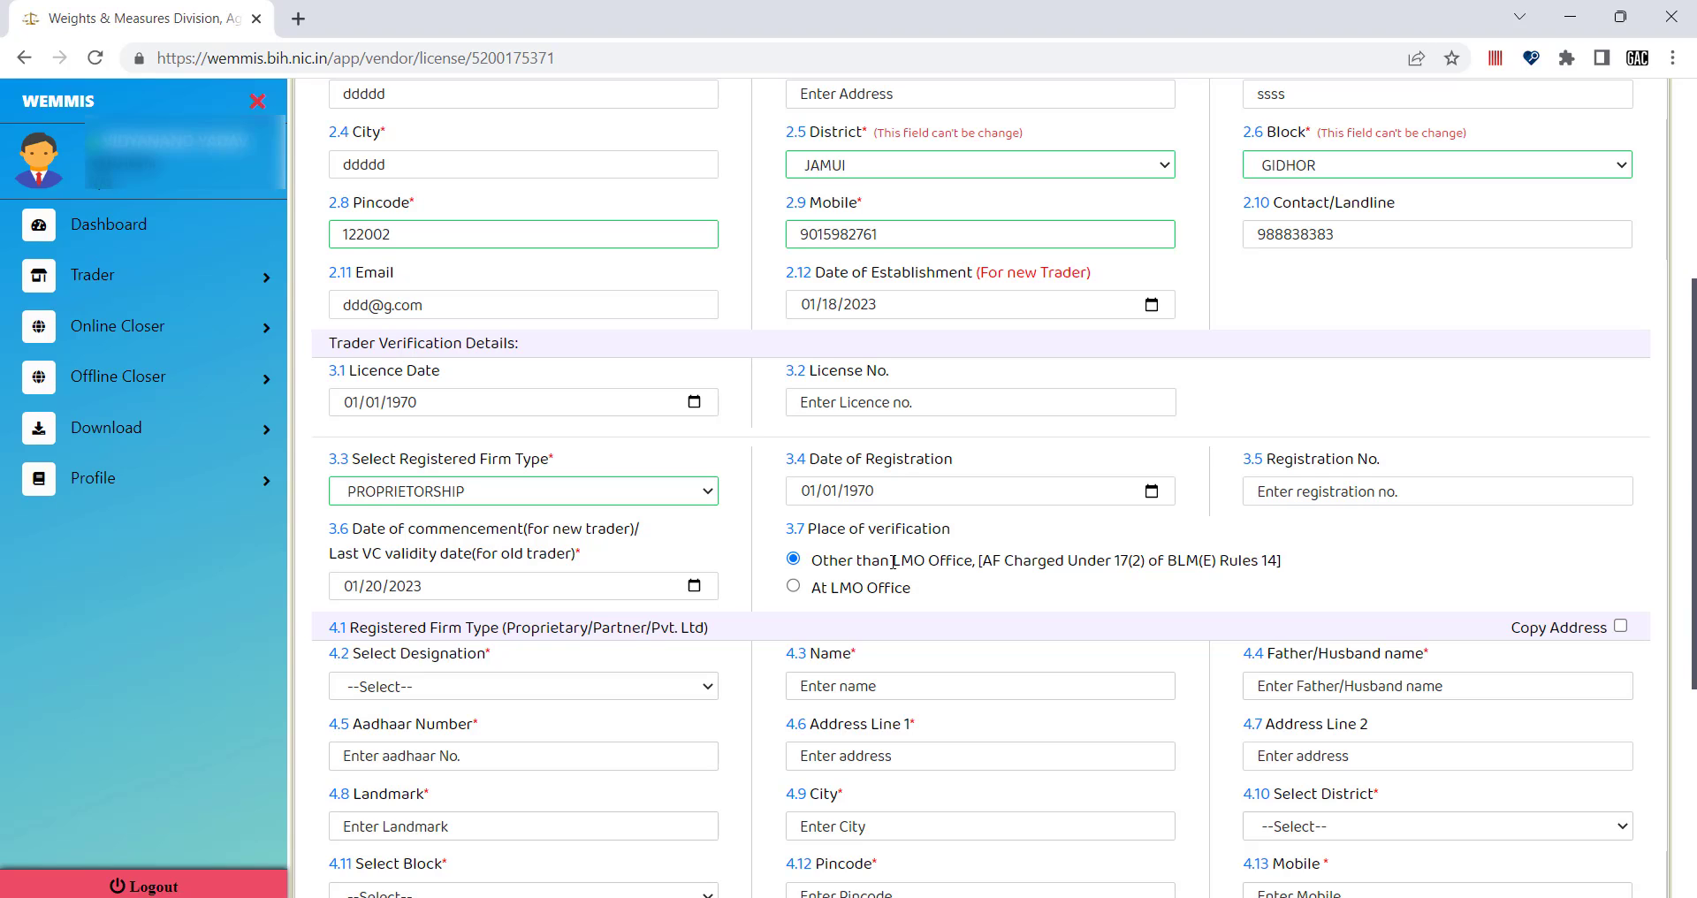
{"action": "left_click", "coordinate": [794, 586]}
{"action": "mouse_move", "coordinate": [912, 587]}
{"action": "left_mouse_down"}
{"action": "mouse_move", "coordinate": [806, 590]}
{"action": "mouse_move", "coordinate": [940, 598]}
{"action": "left_mouse_up"}
{"action": "left_click", "coordinate": [803, 599]}
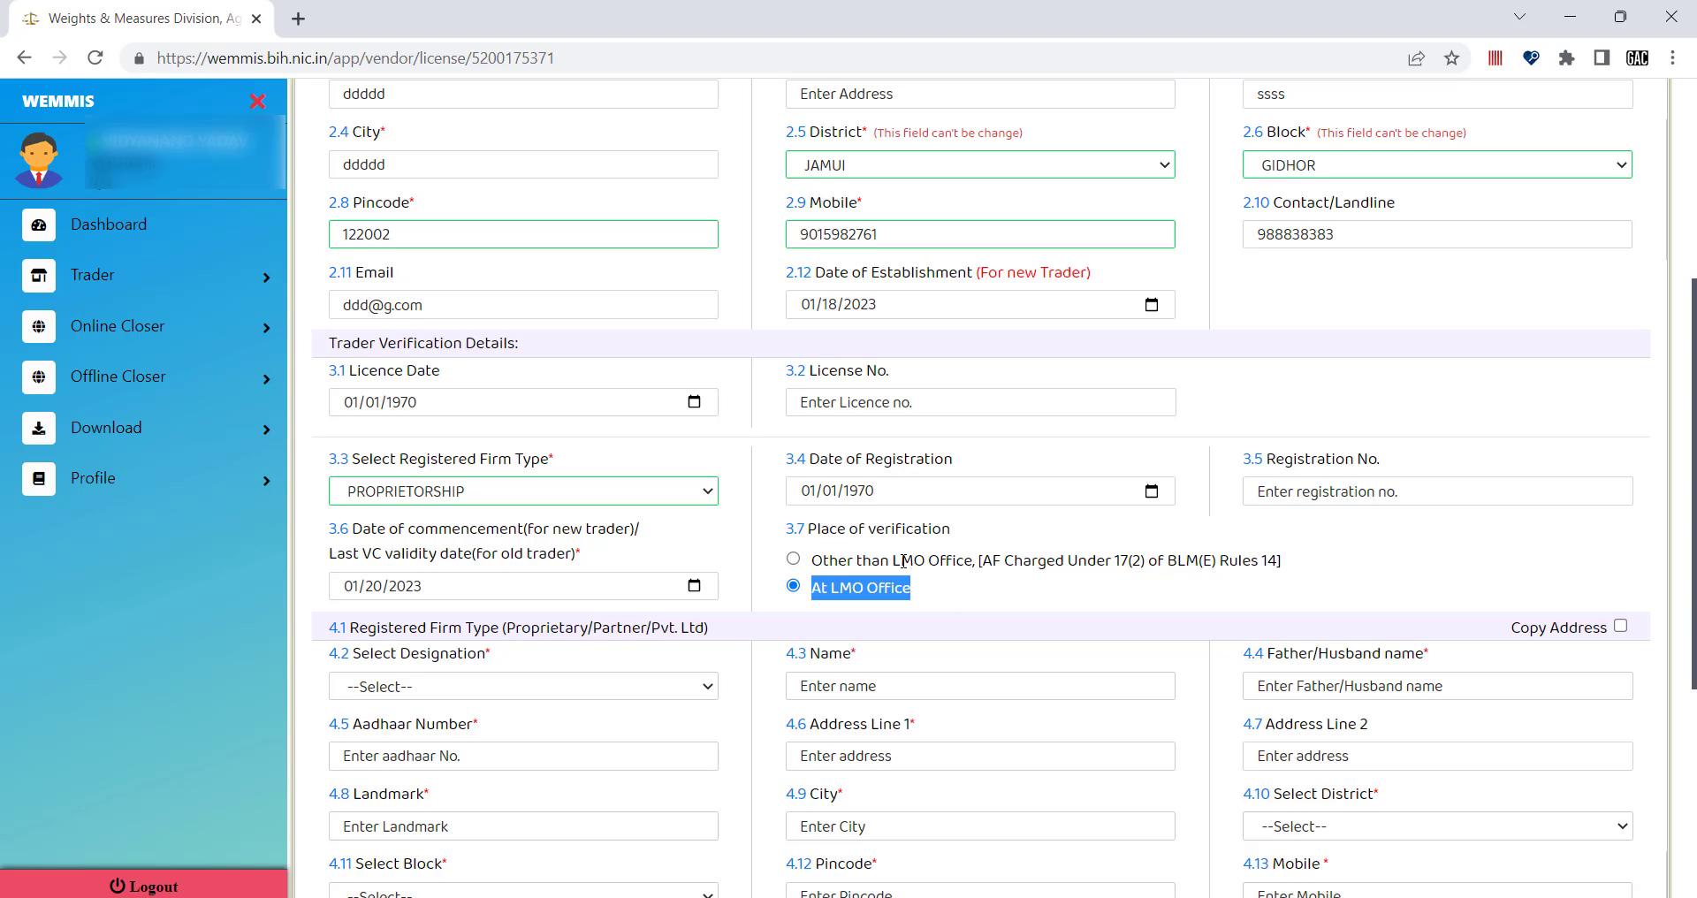
{"action": "left_click", "coordinate": [939, 585]}
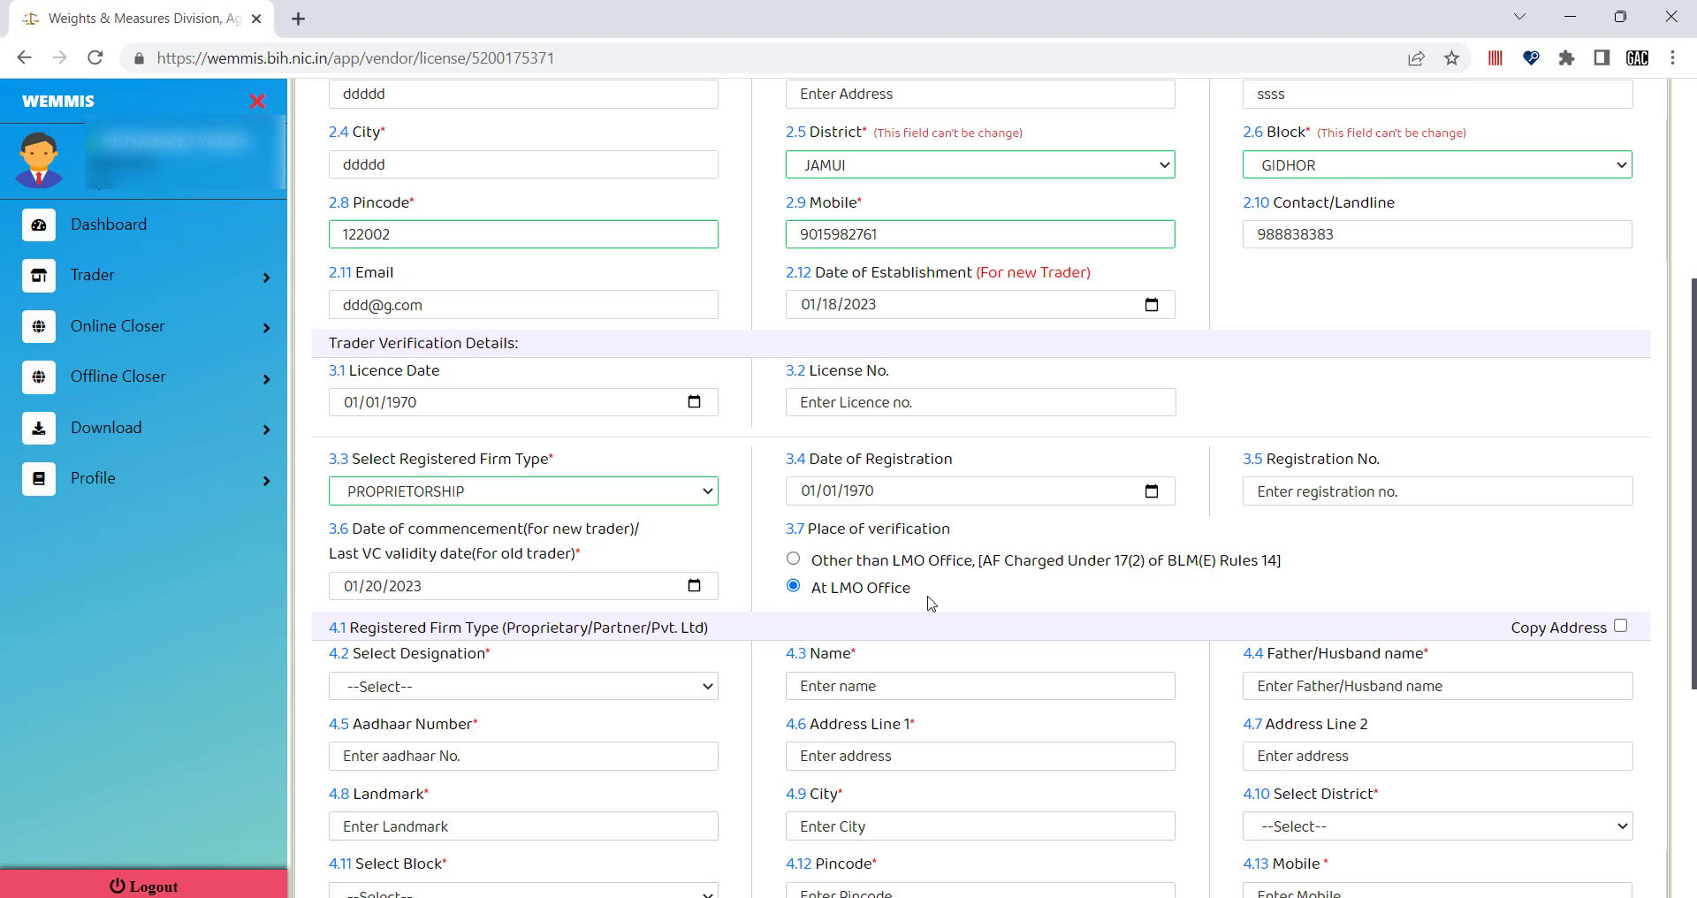
{"action": "left_click_drag", "start_coordinate": [908, 587], "coordinate": [781, 583]}
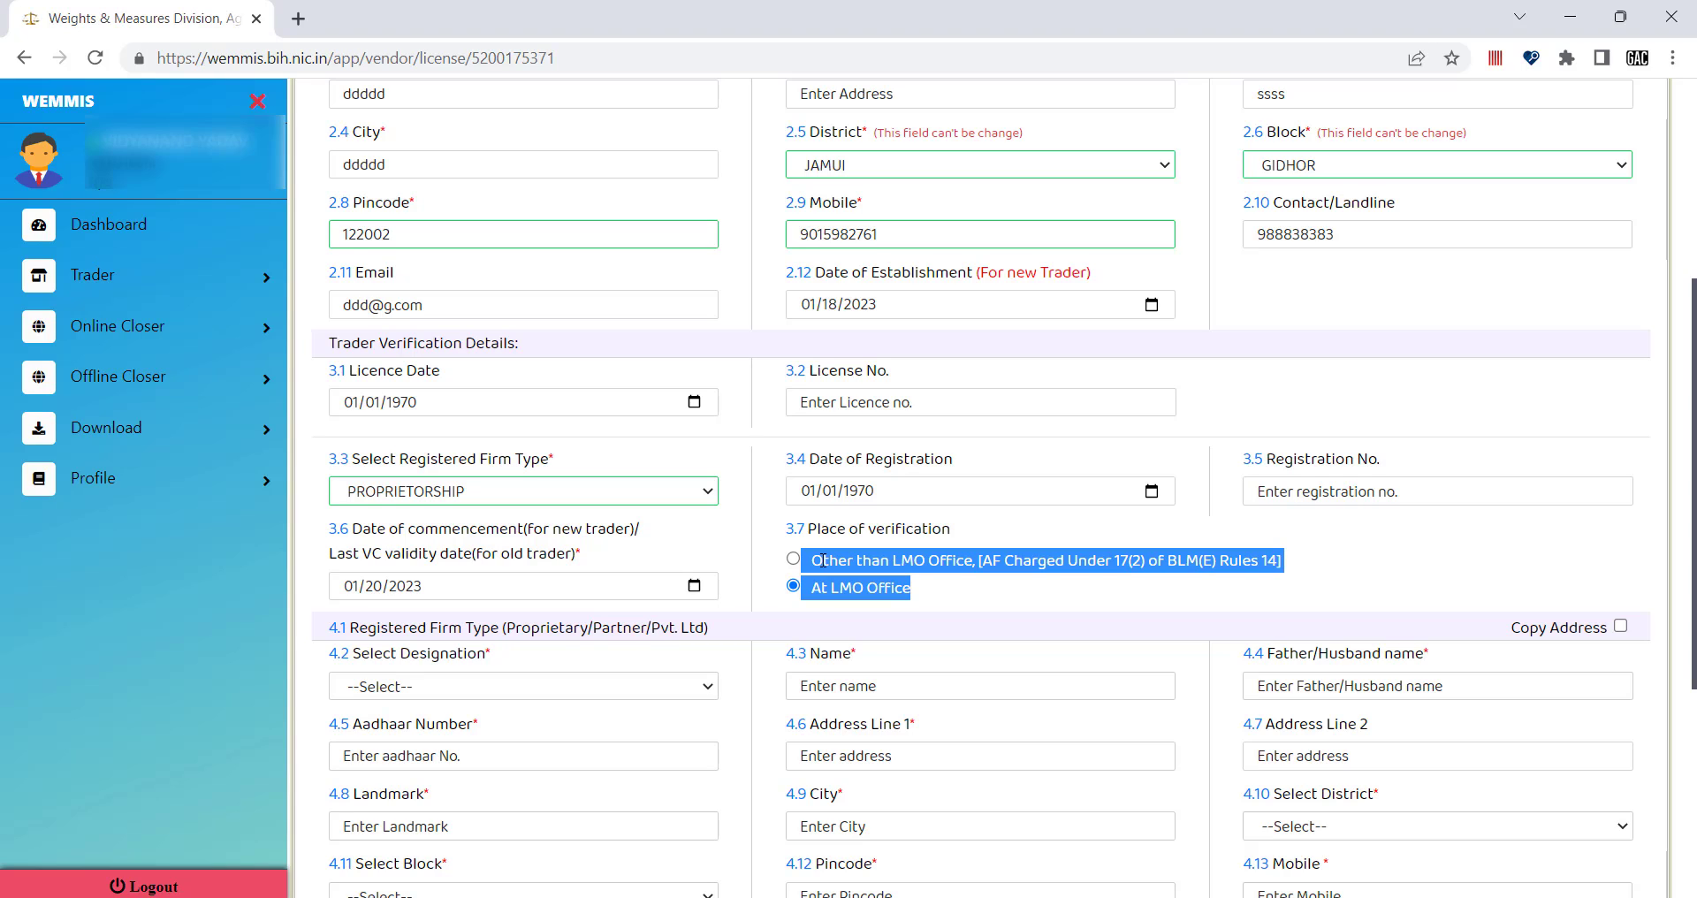
{"action": "left_click", "coordinate": [1003, 594]}
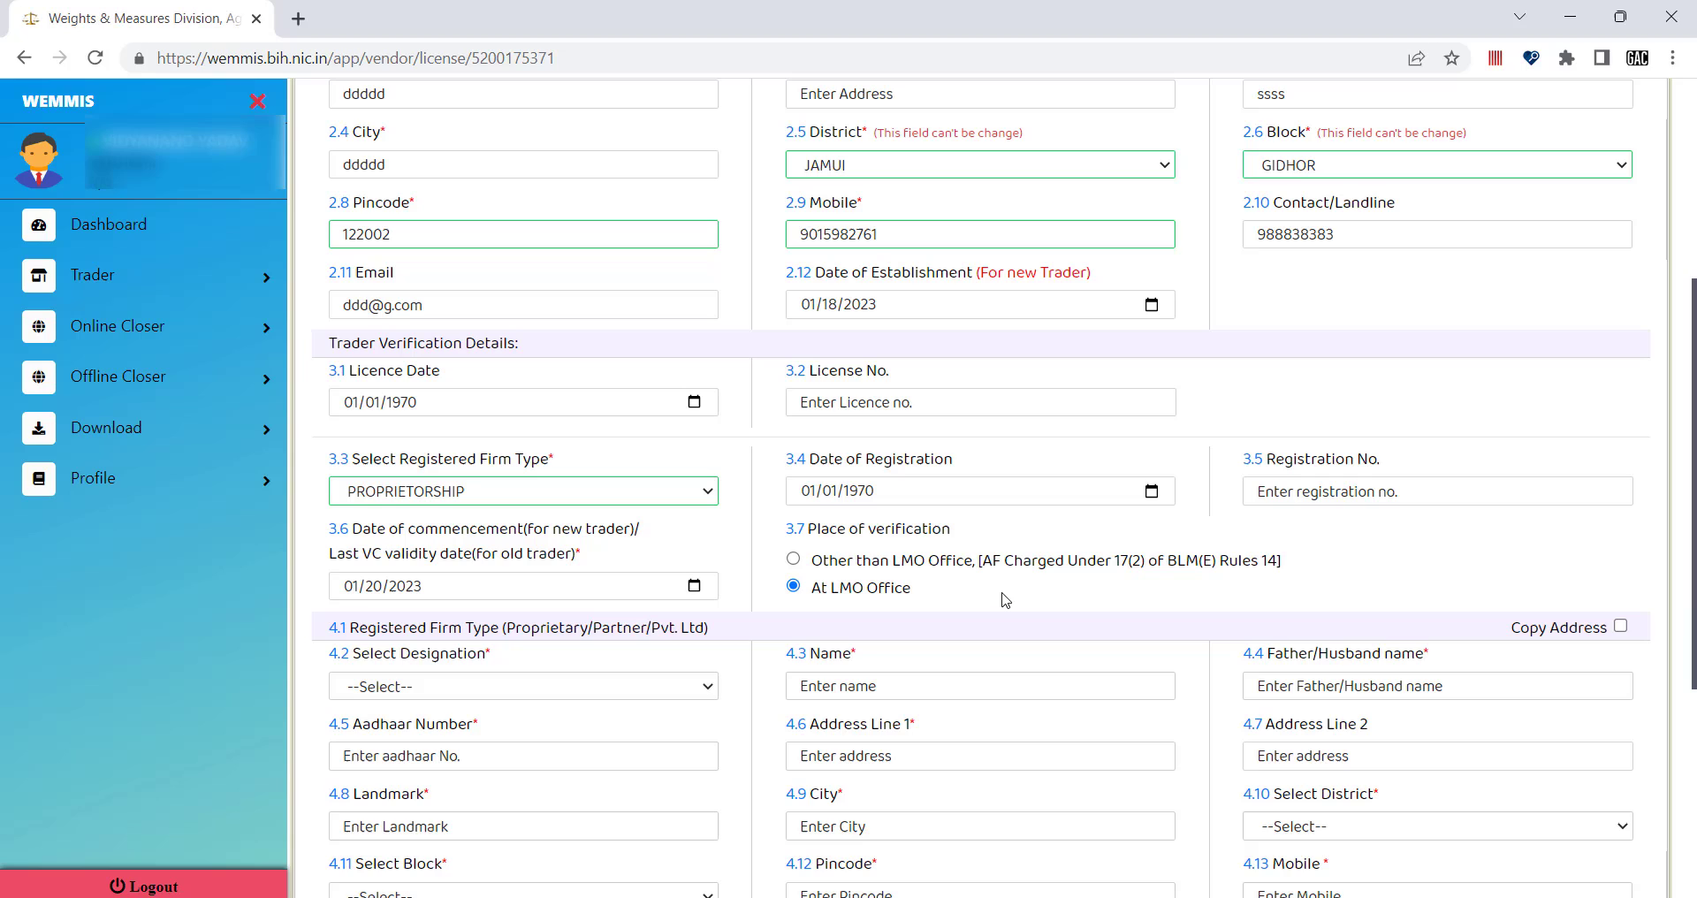
{"action": "left_click", "coordinate": [794, 560]}
{"action": "left_click", "coordinate": [793, 586]}
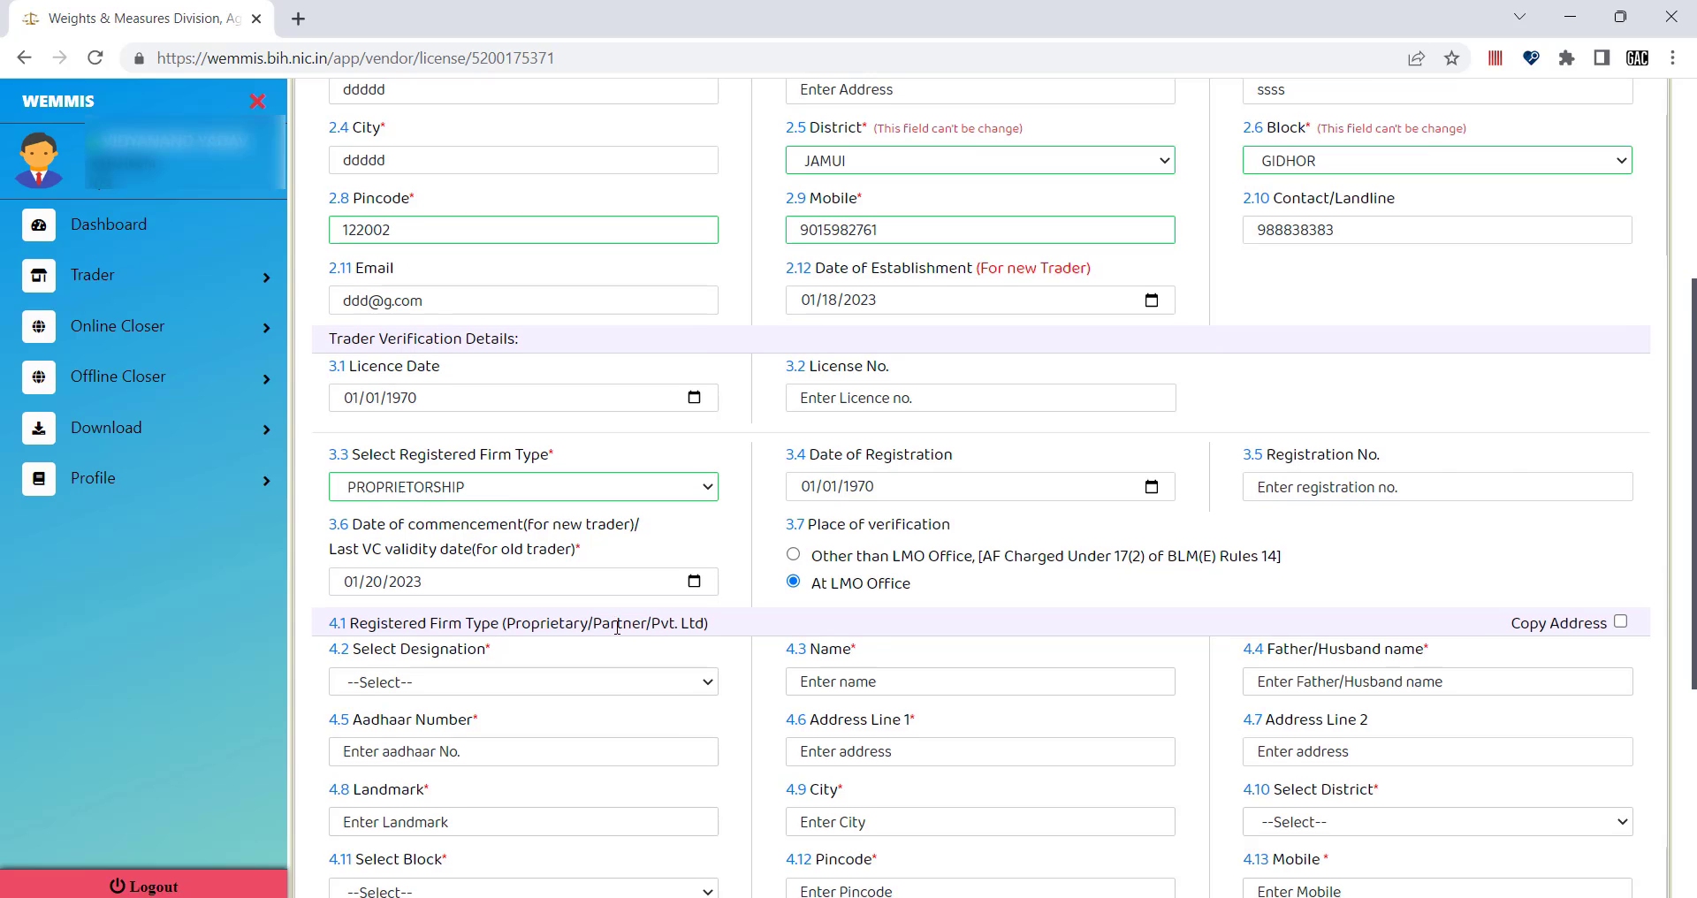
Choose PROPRIETOR in the 4.2 Select Designation dropdown for the firm member.
{"action": "scroll", "coordinate": [379, 503], "scroll_direction": "down", "scroll_amount": 1}
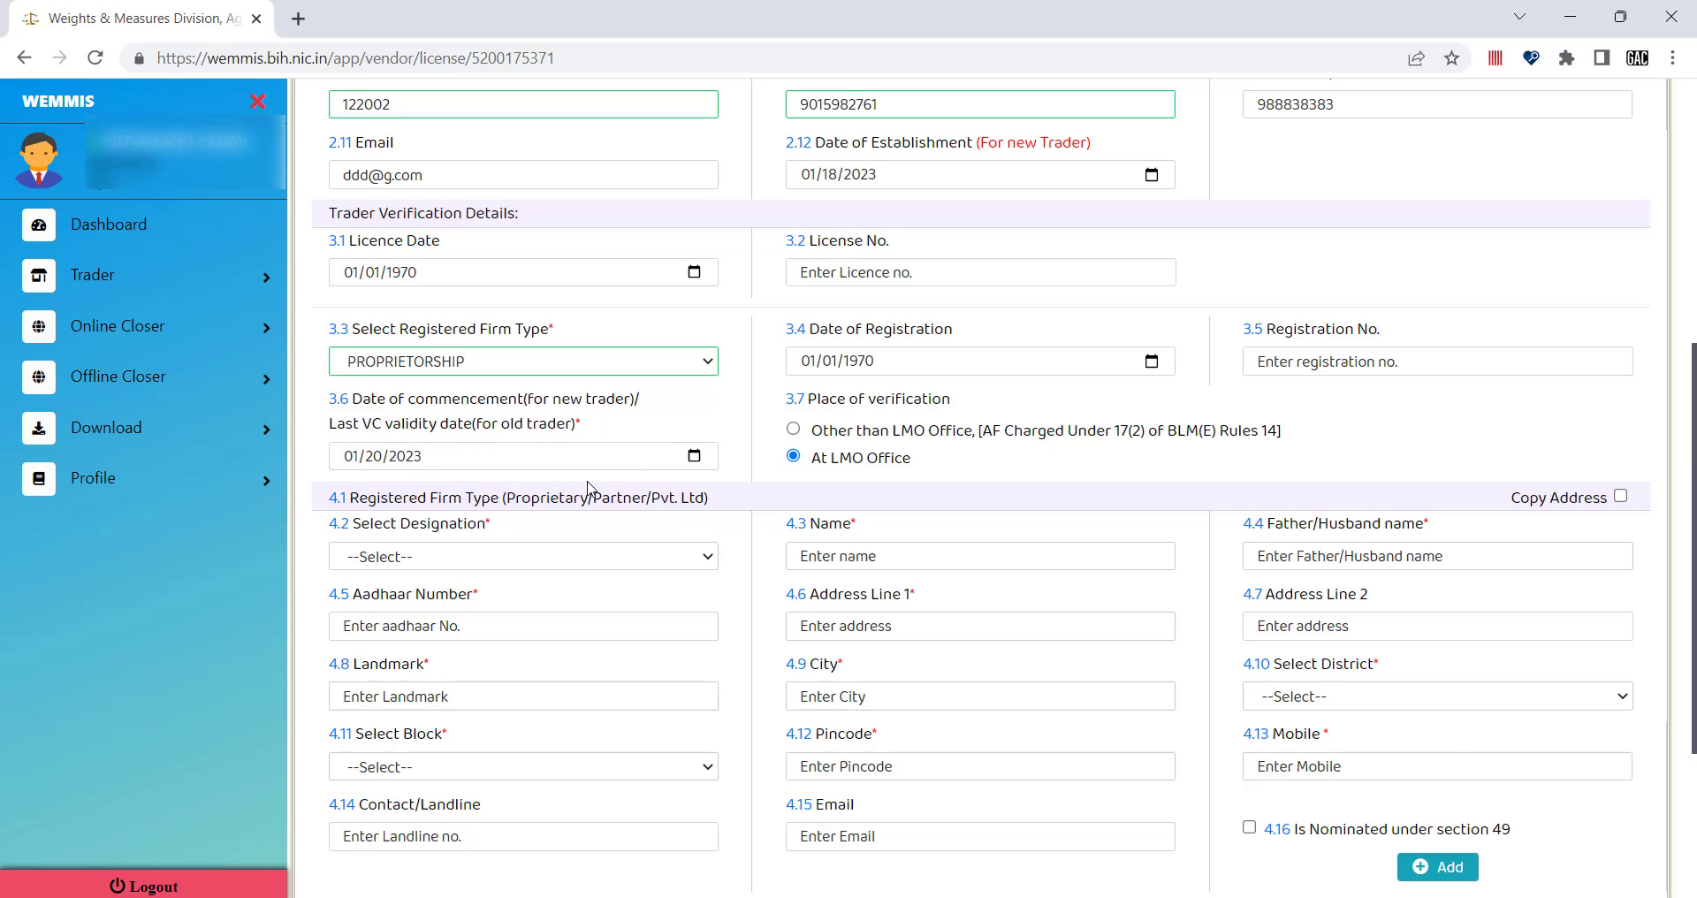
{"action": "scroll", "coordinate": [530, 309], "scroll_direction": "up", "scroll_amount": 1}
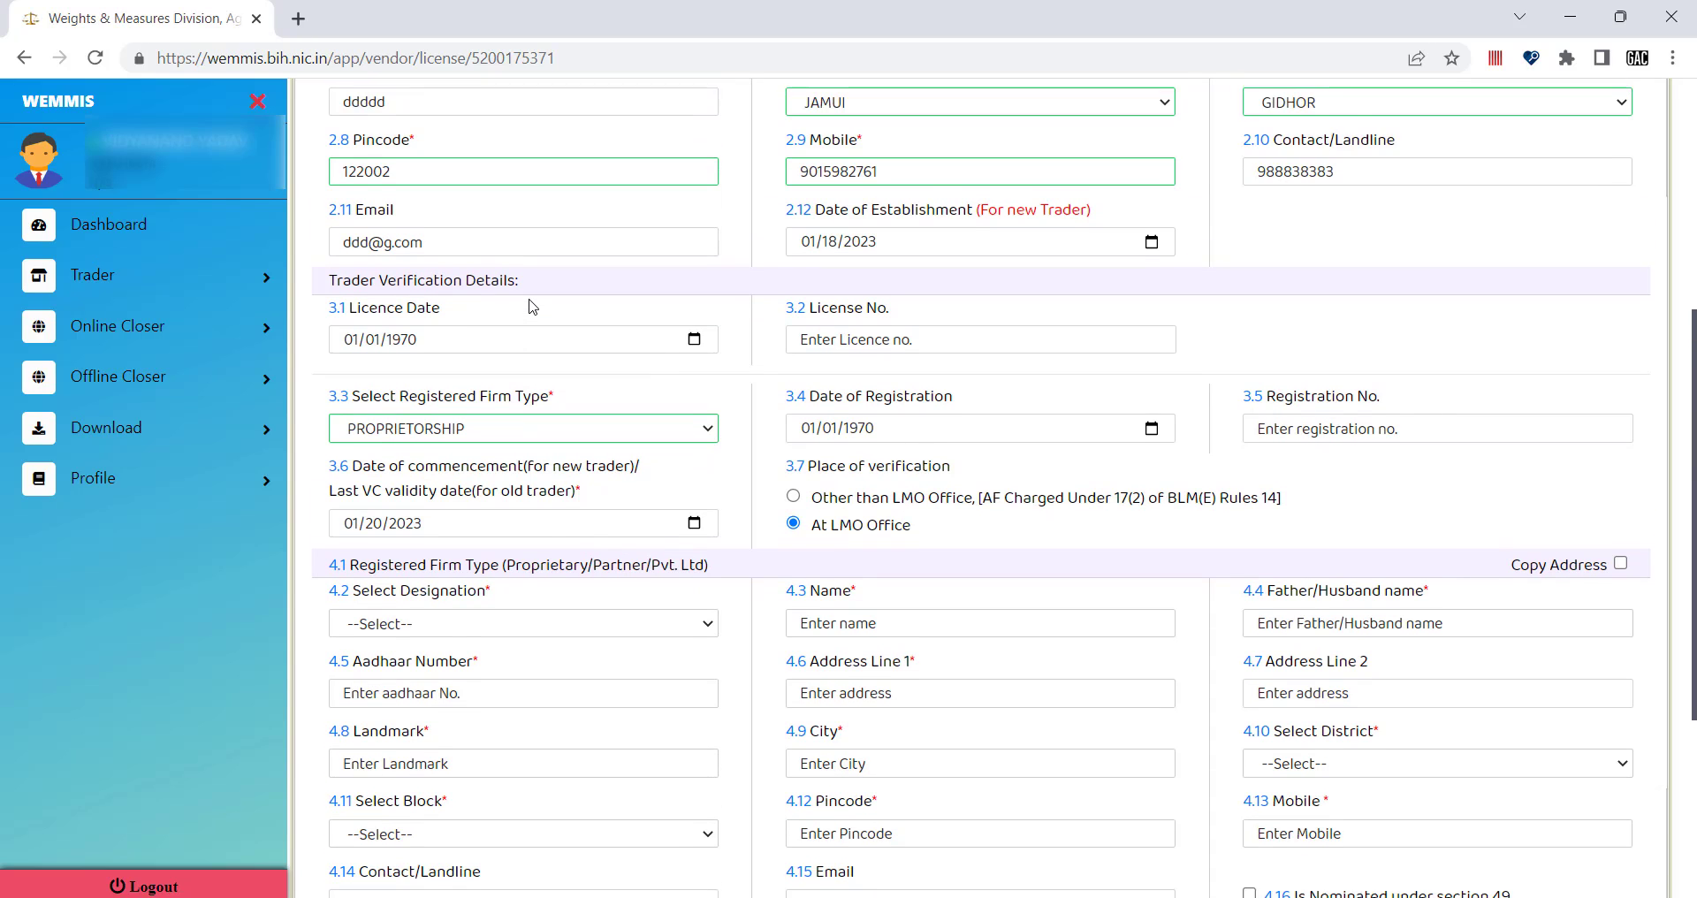
{"action": "scroll", "coordinate": [528, 311], "scroll_direction": "down", "scroll_amount": 1}
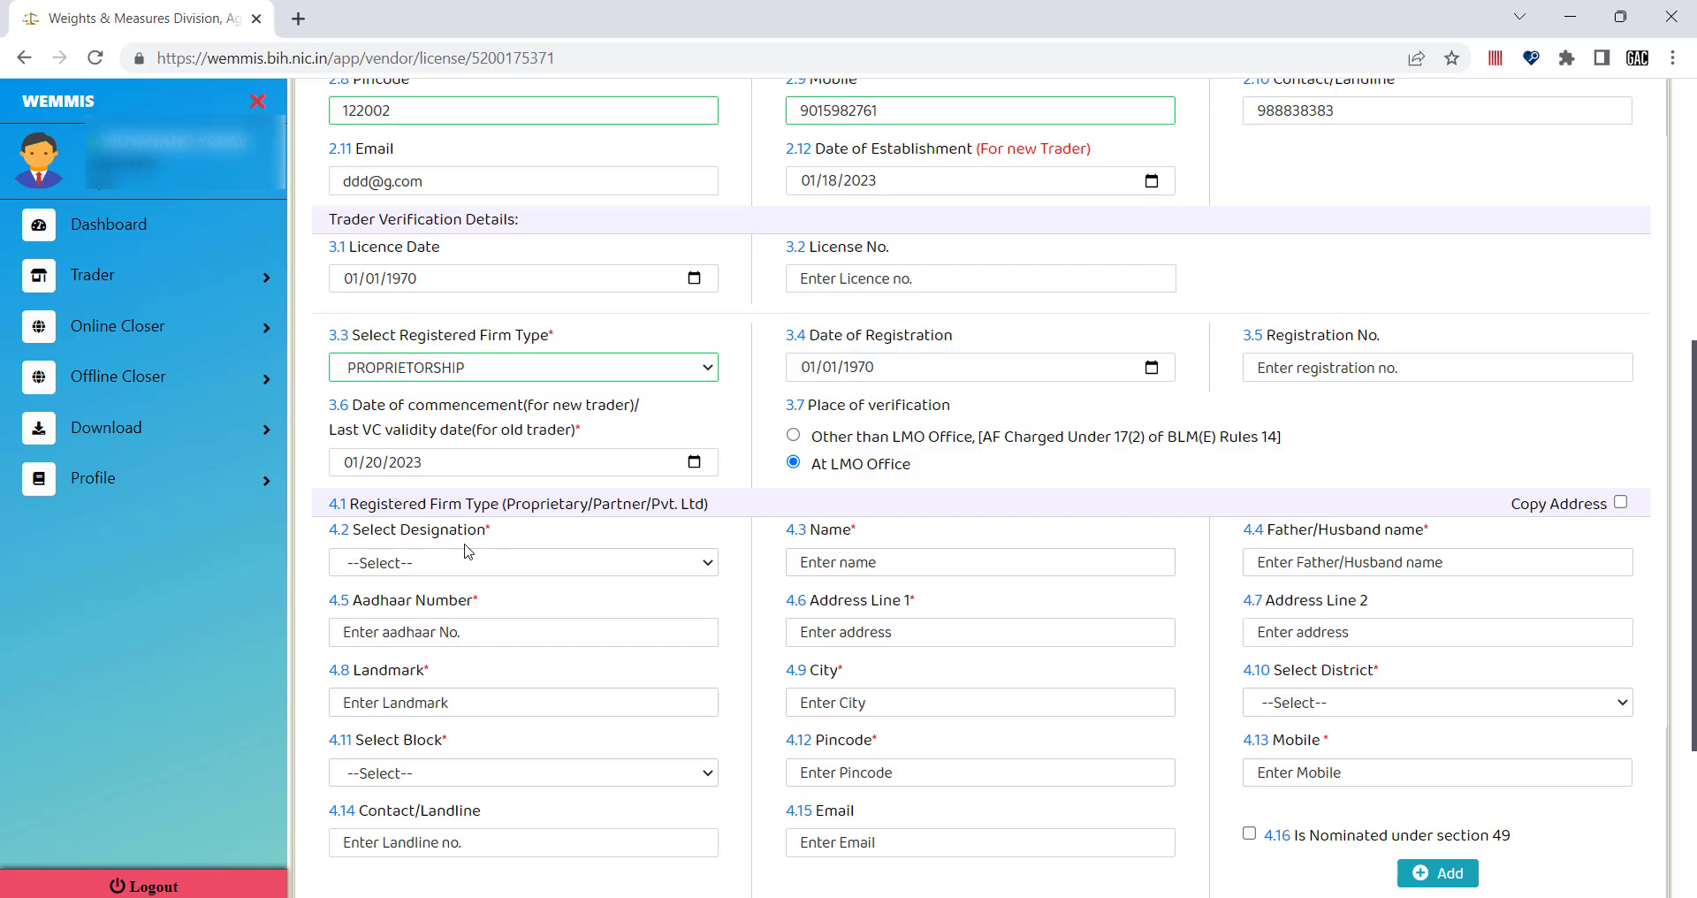
{"action": "left_click", "coordinate": [439, 573]}
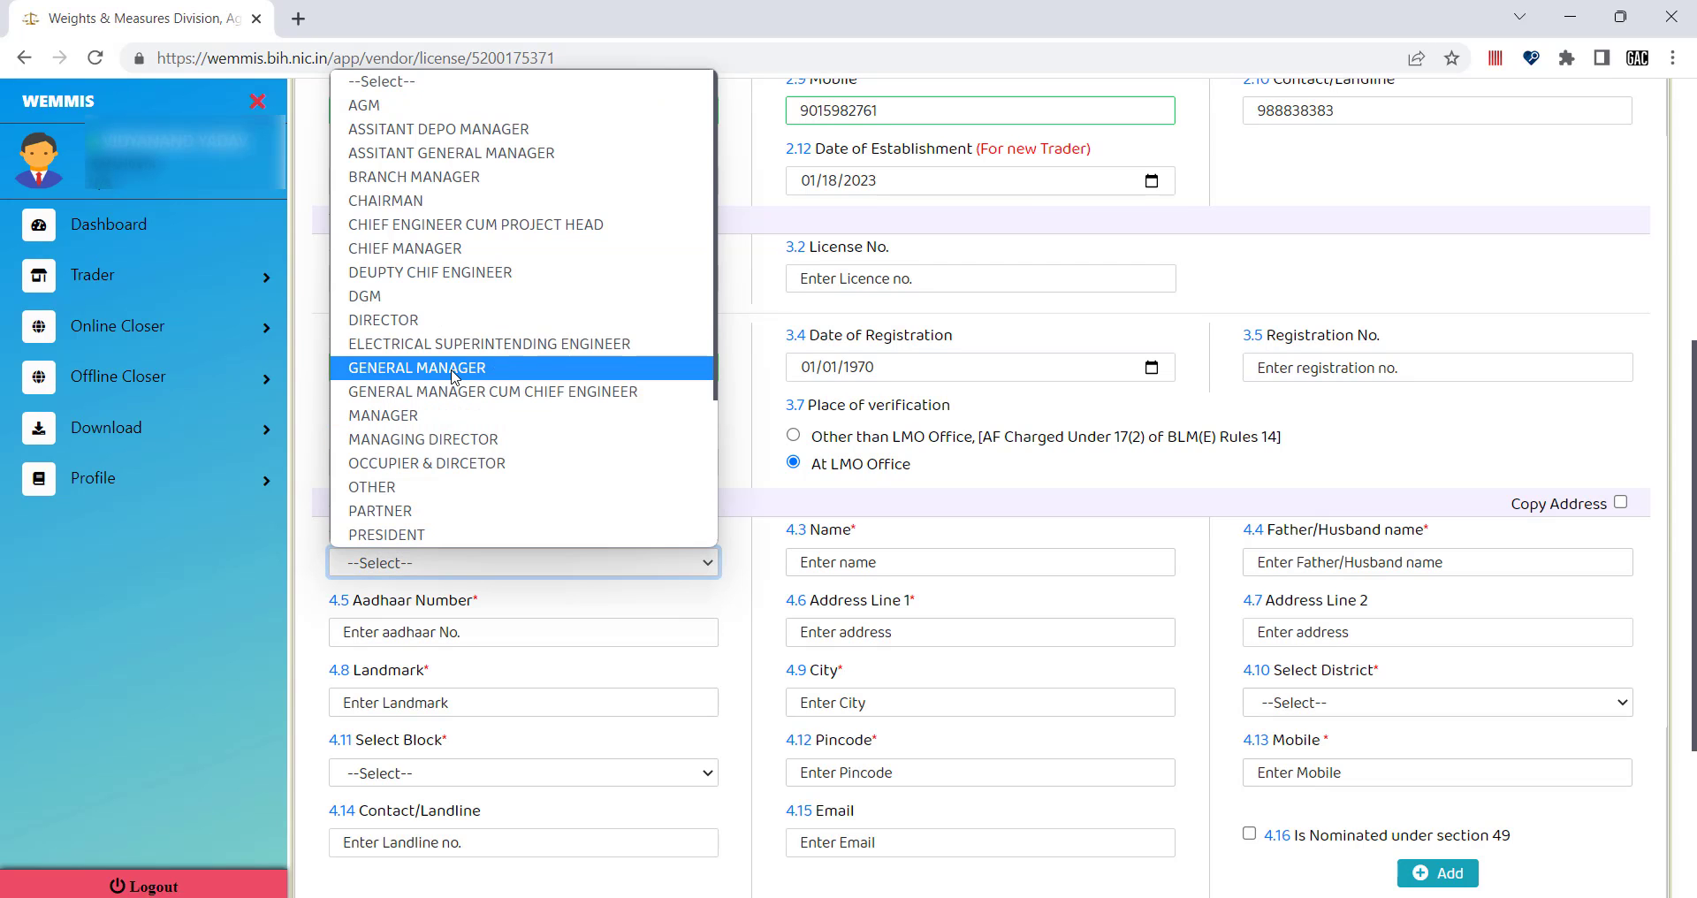
{"action": "scroll", "coordinate": [453, 373], "scroll_direction": "down", "scroll_amount": 1}
{"action": "scroll", "coordinate": [453, 375], "scroll_direction": "down", "scroll_amount": 1}
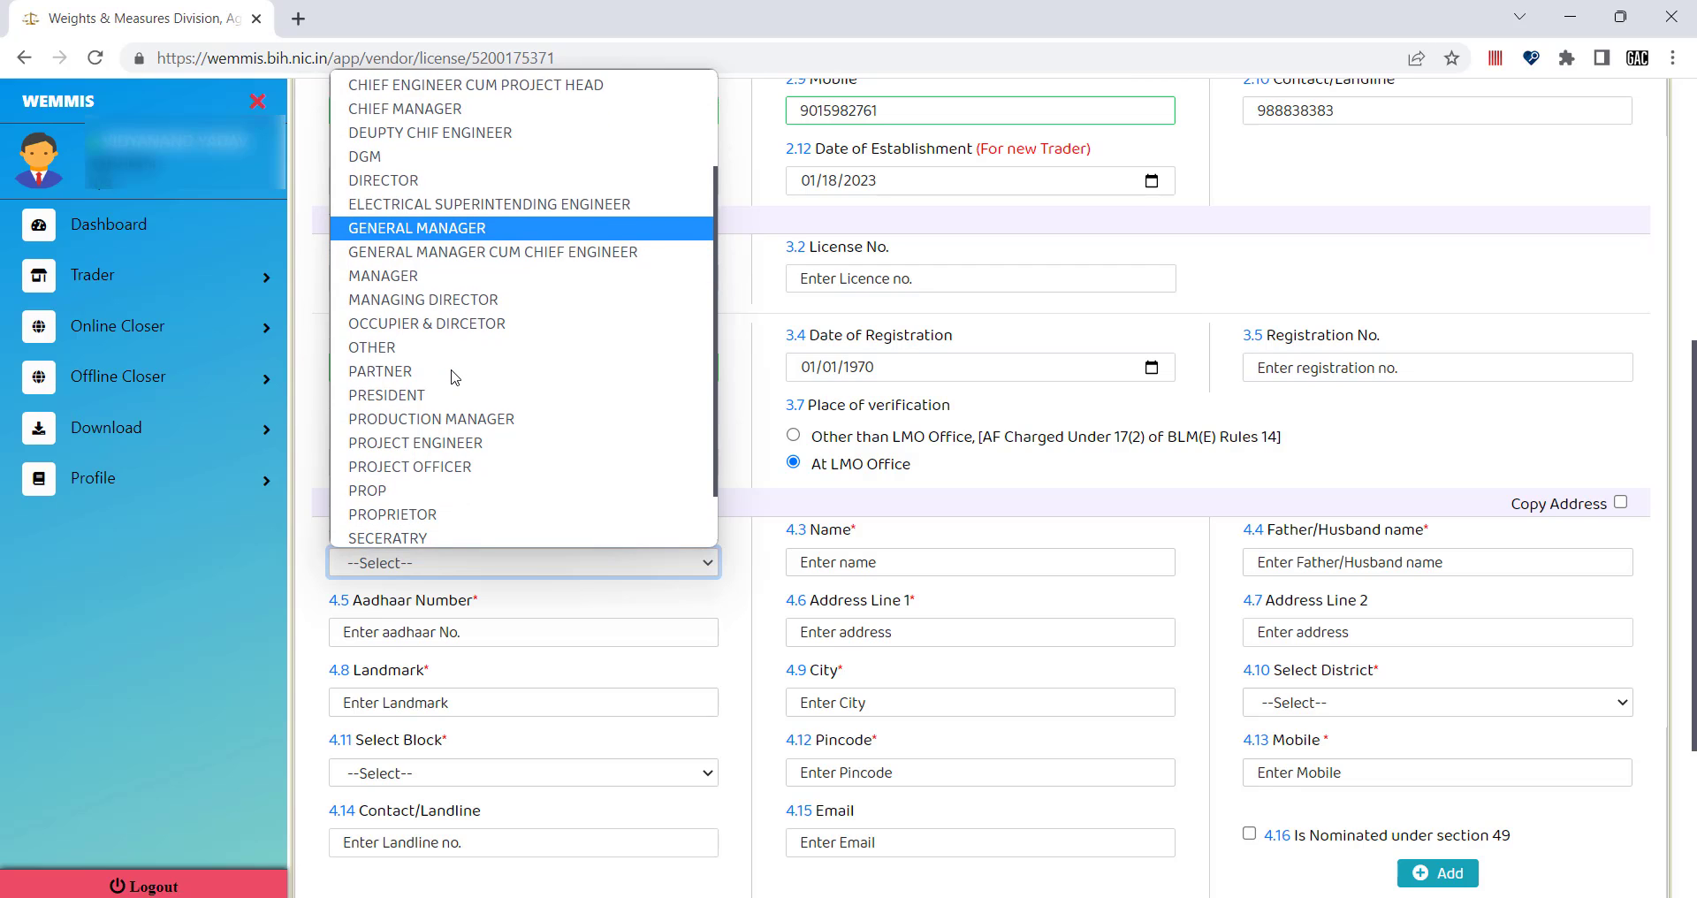
{"action": "scroll", "coordinate": [453, 378], "scroll_direction": "down", "scroll_amount": 1}
{"action": "scroll", "coordinate": [446, 298], "scroll_direction": "up", "scroll_amount": 3}
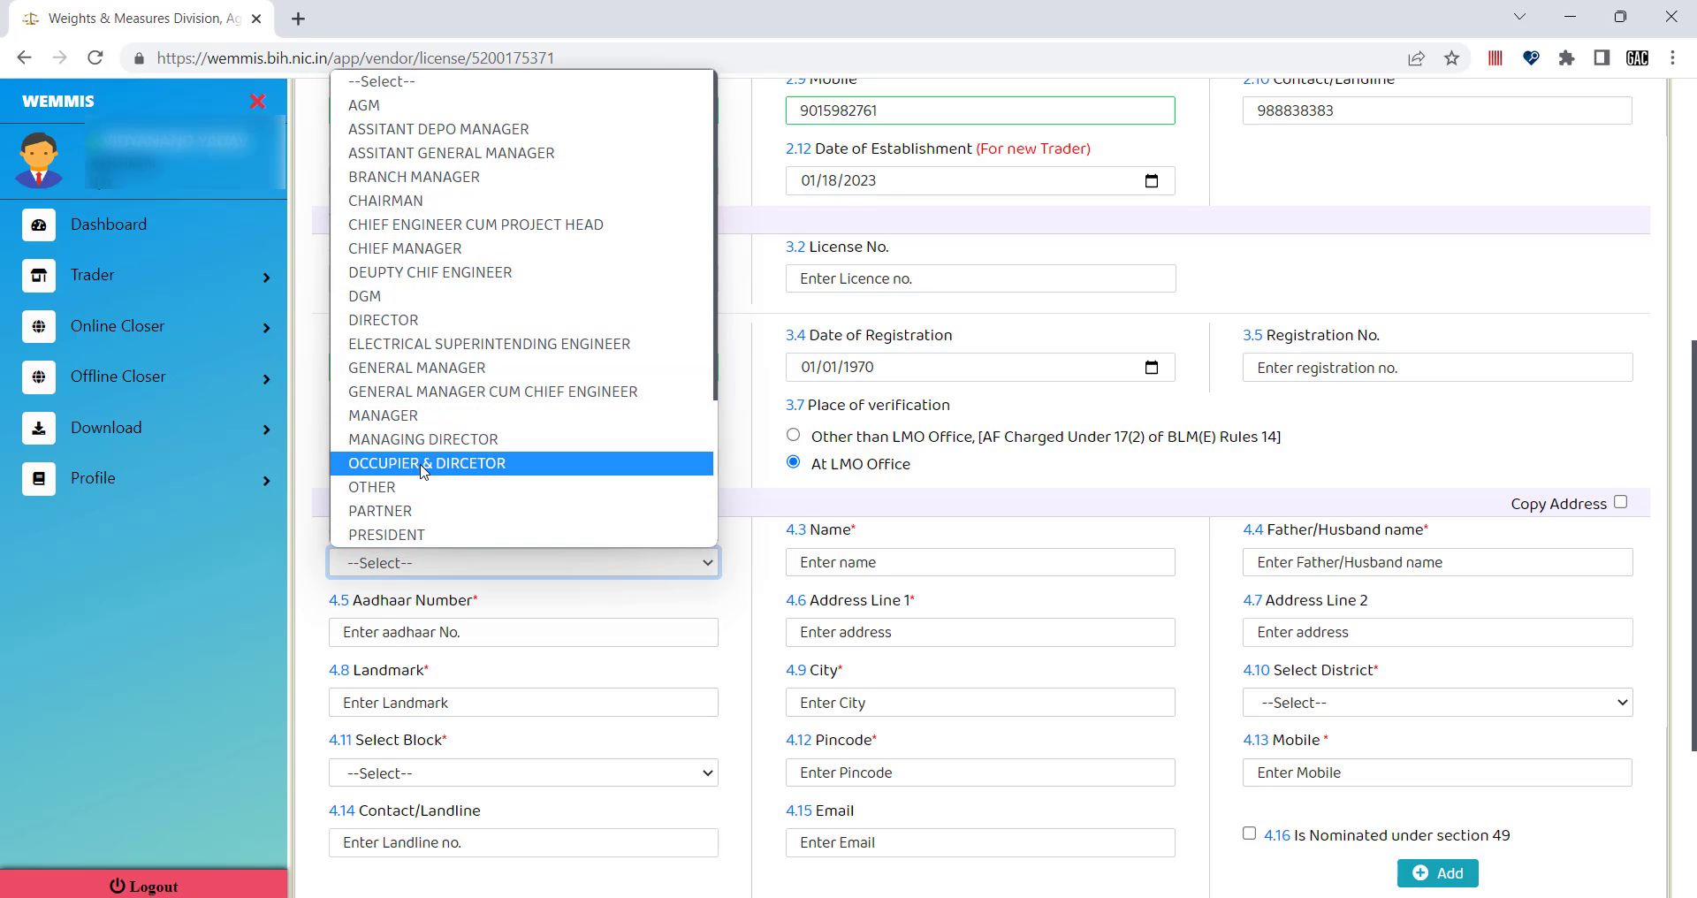
{"action": "scroll", "coordinate": [423, 473], "scroll_direction": "down", "scroll_amount": 1}
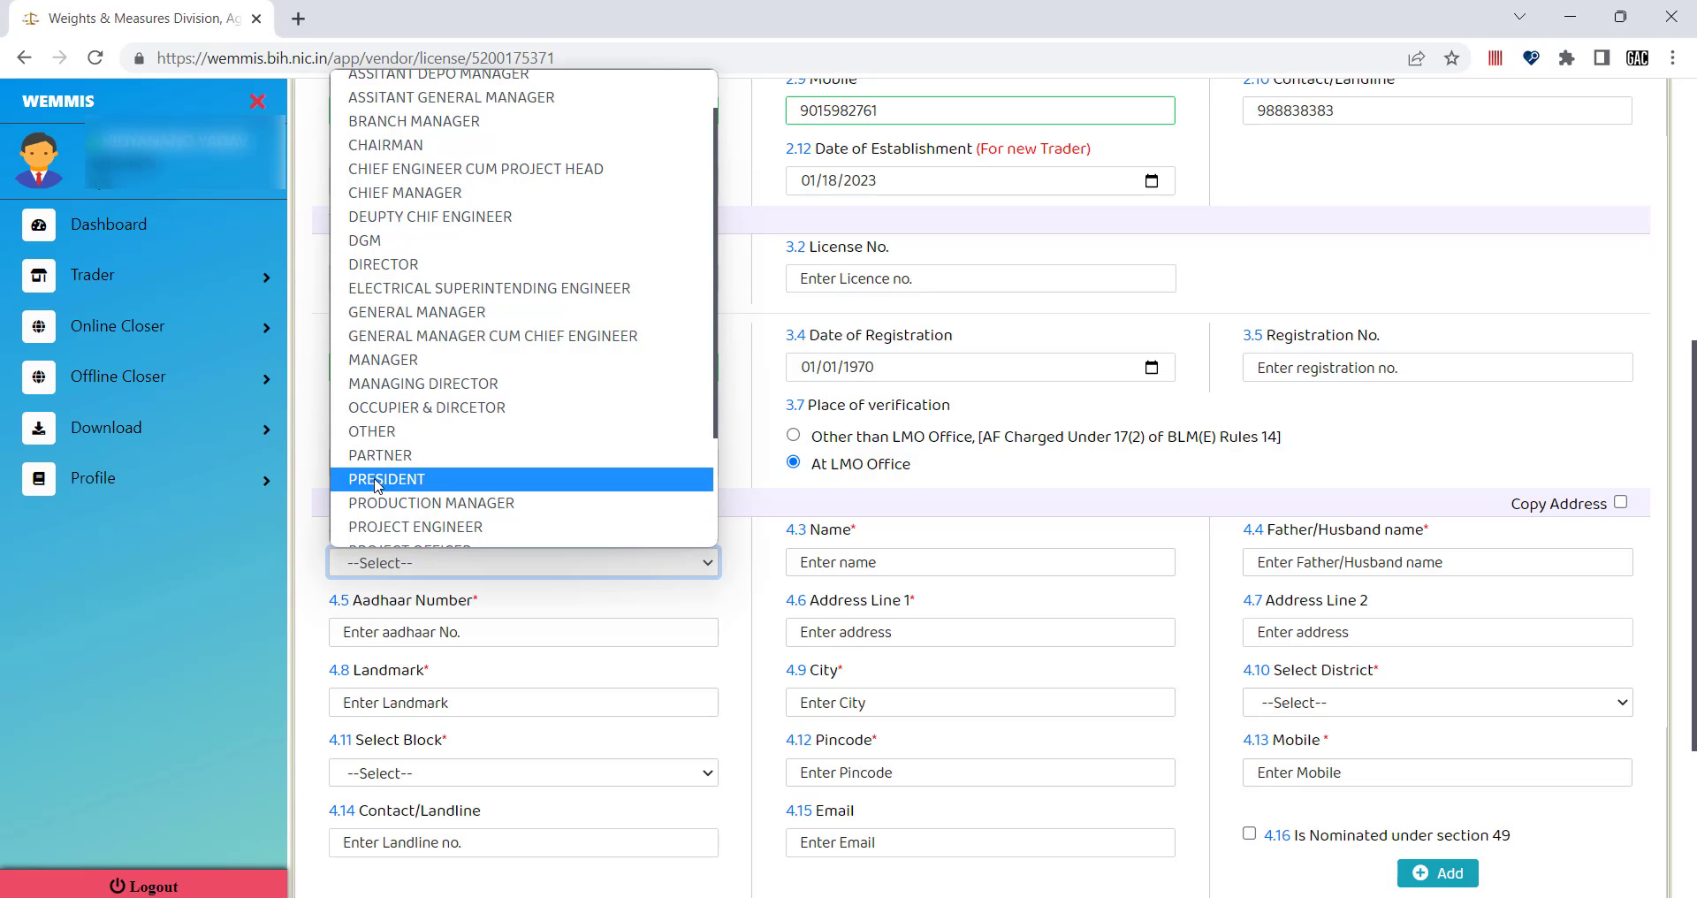
{"action": "scroll", "coordinate": [449, 497], "scroll_direction": "down", "scroll_amount": 1}
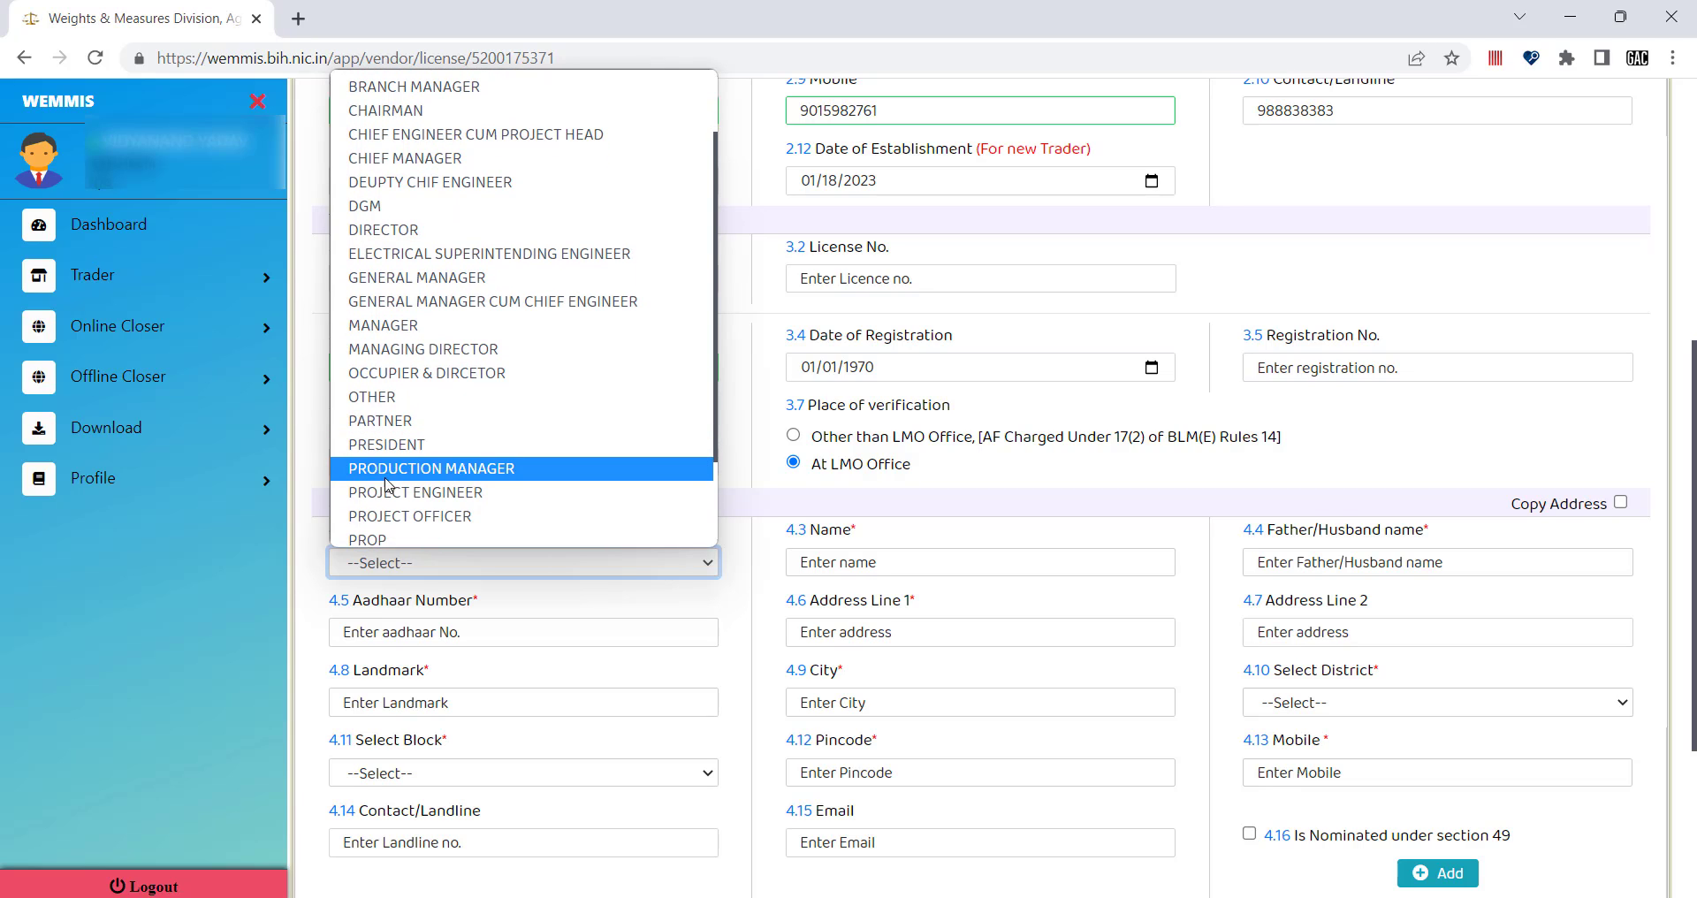
{"action": "scroll", "coordinate": [424, 499], "scroll_direction": "down", "scroll_amount": 2}
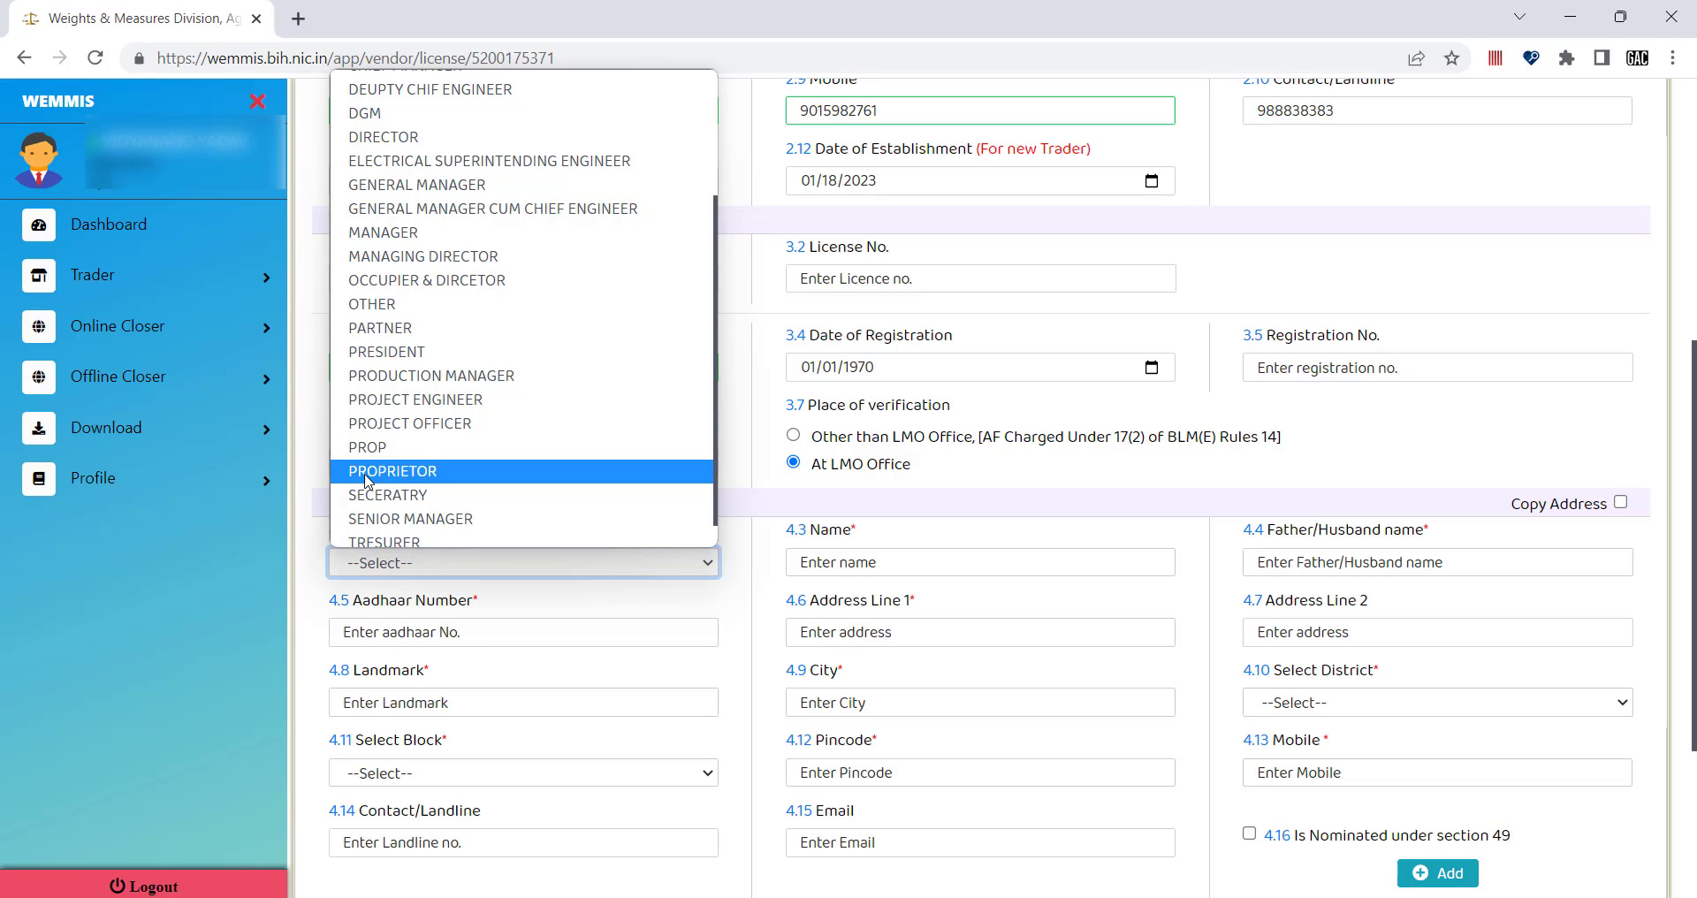
{"action": "left_click", "coordinate": [405, 477]}
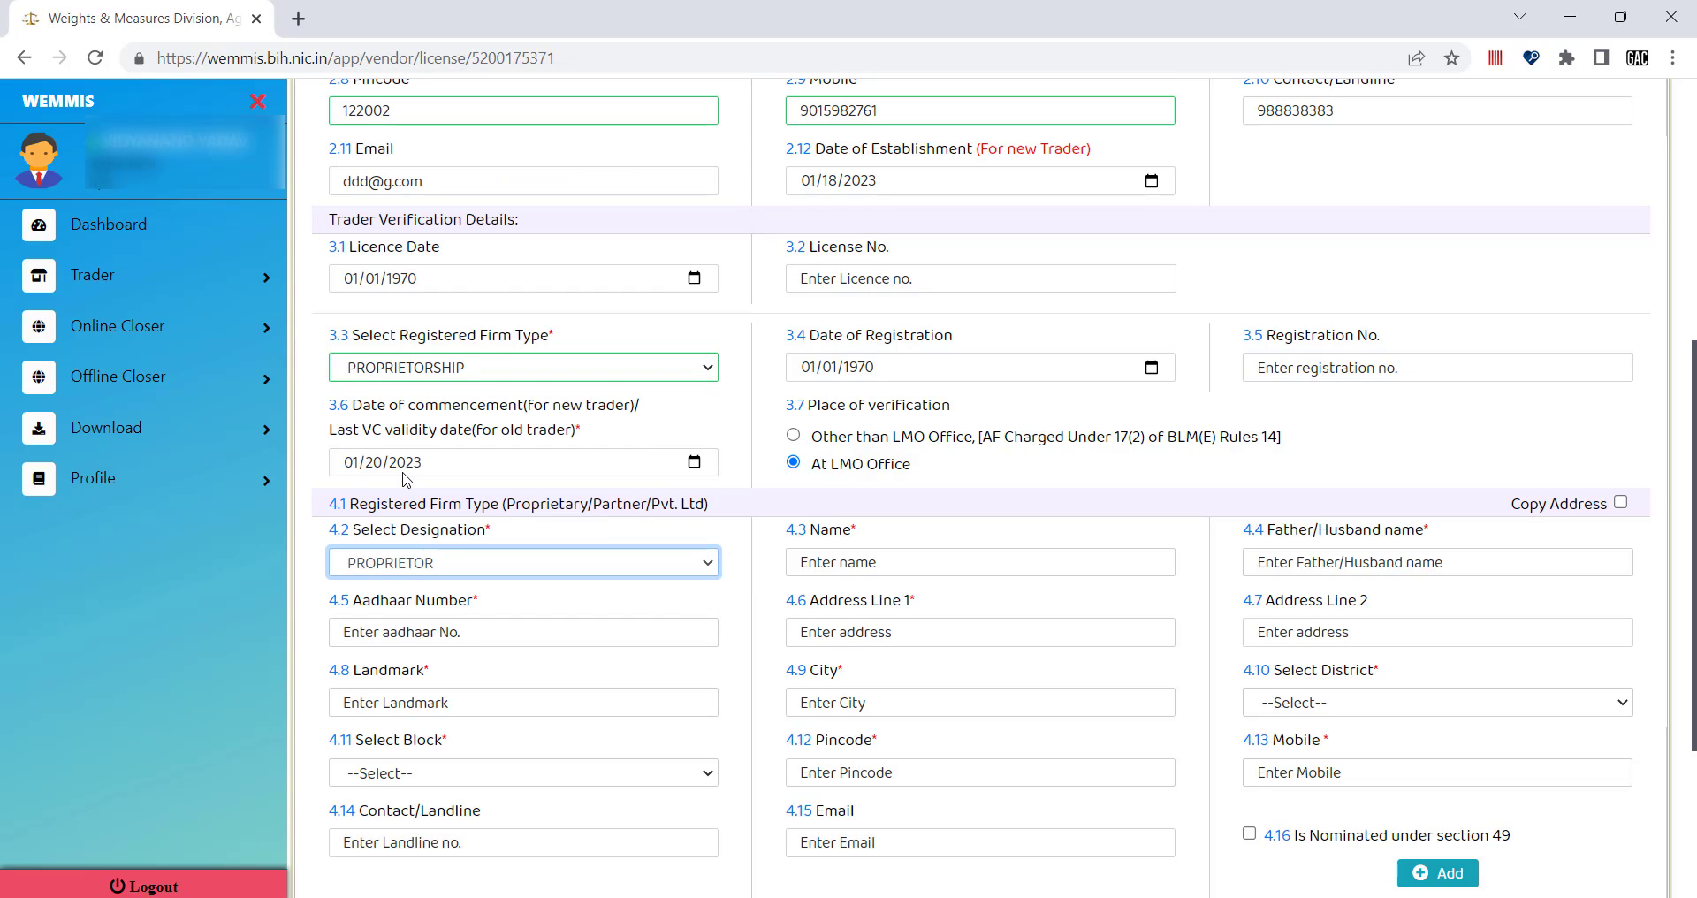
{"action": "left_click", "coordinate": [422, 565]}
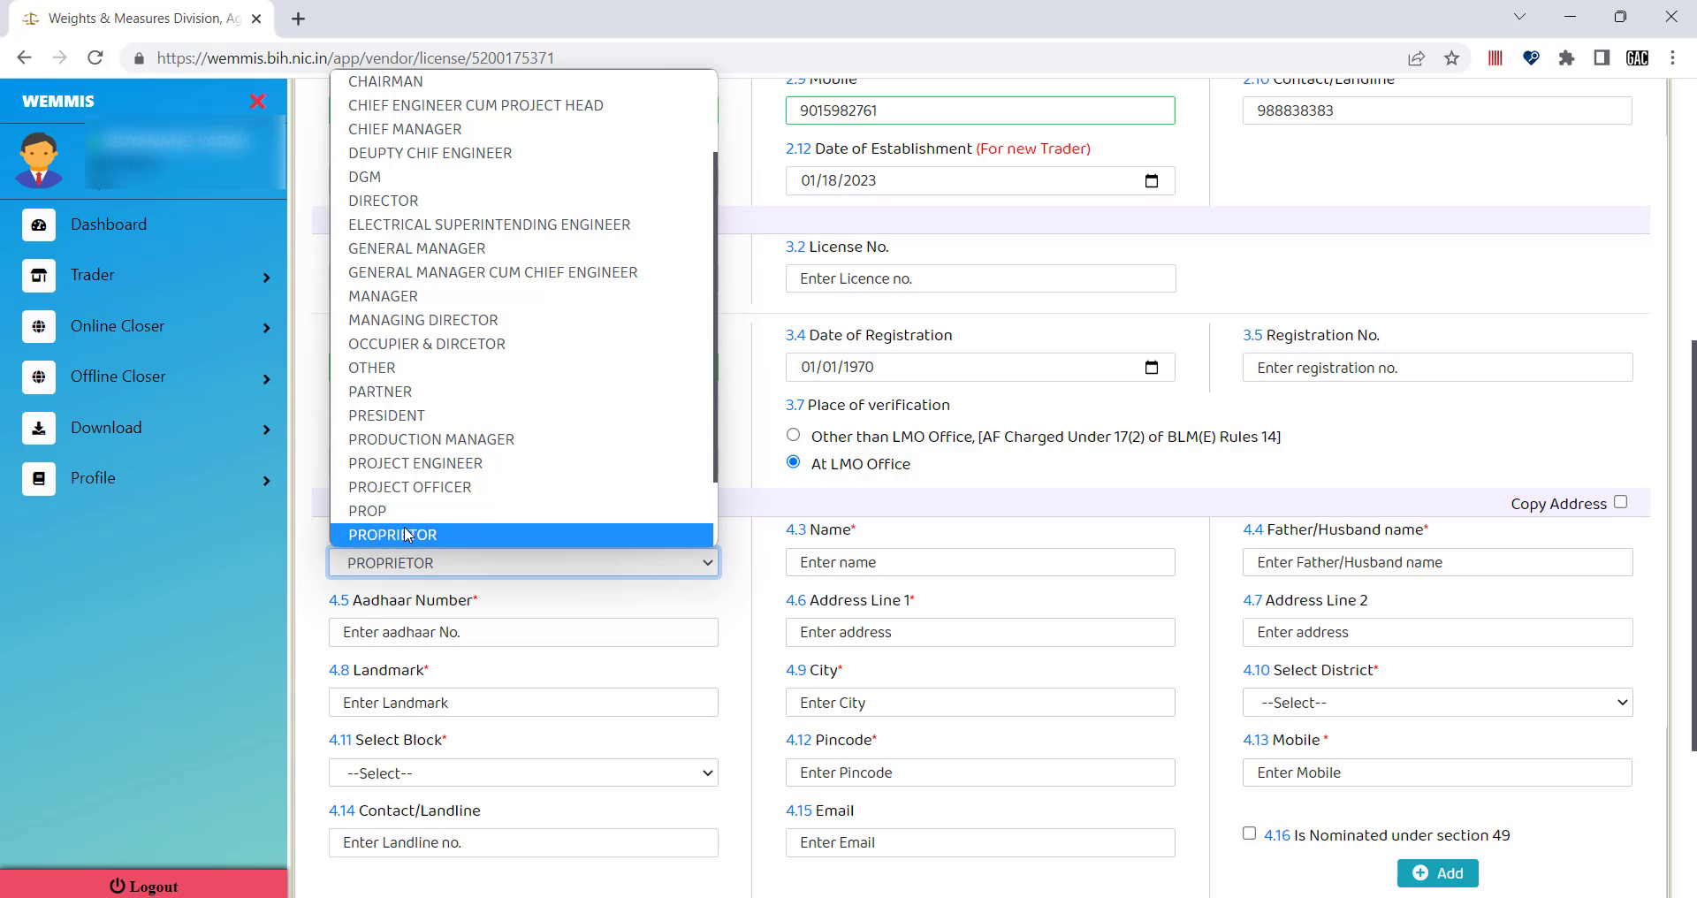
{"action": "left_click", "coordinate": [404, 533]}
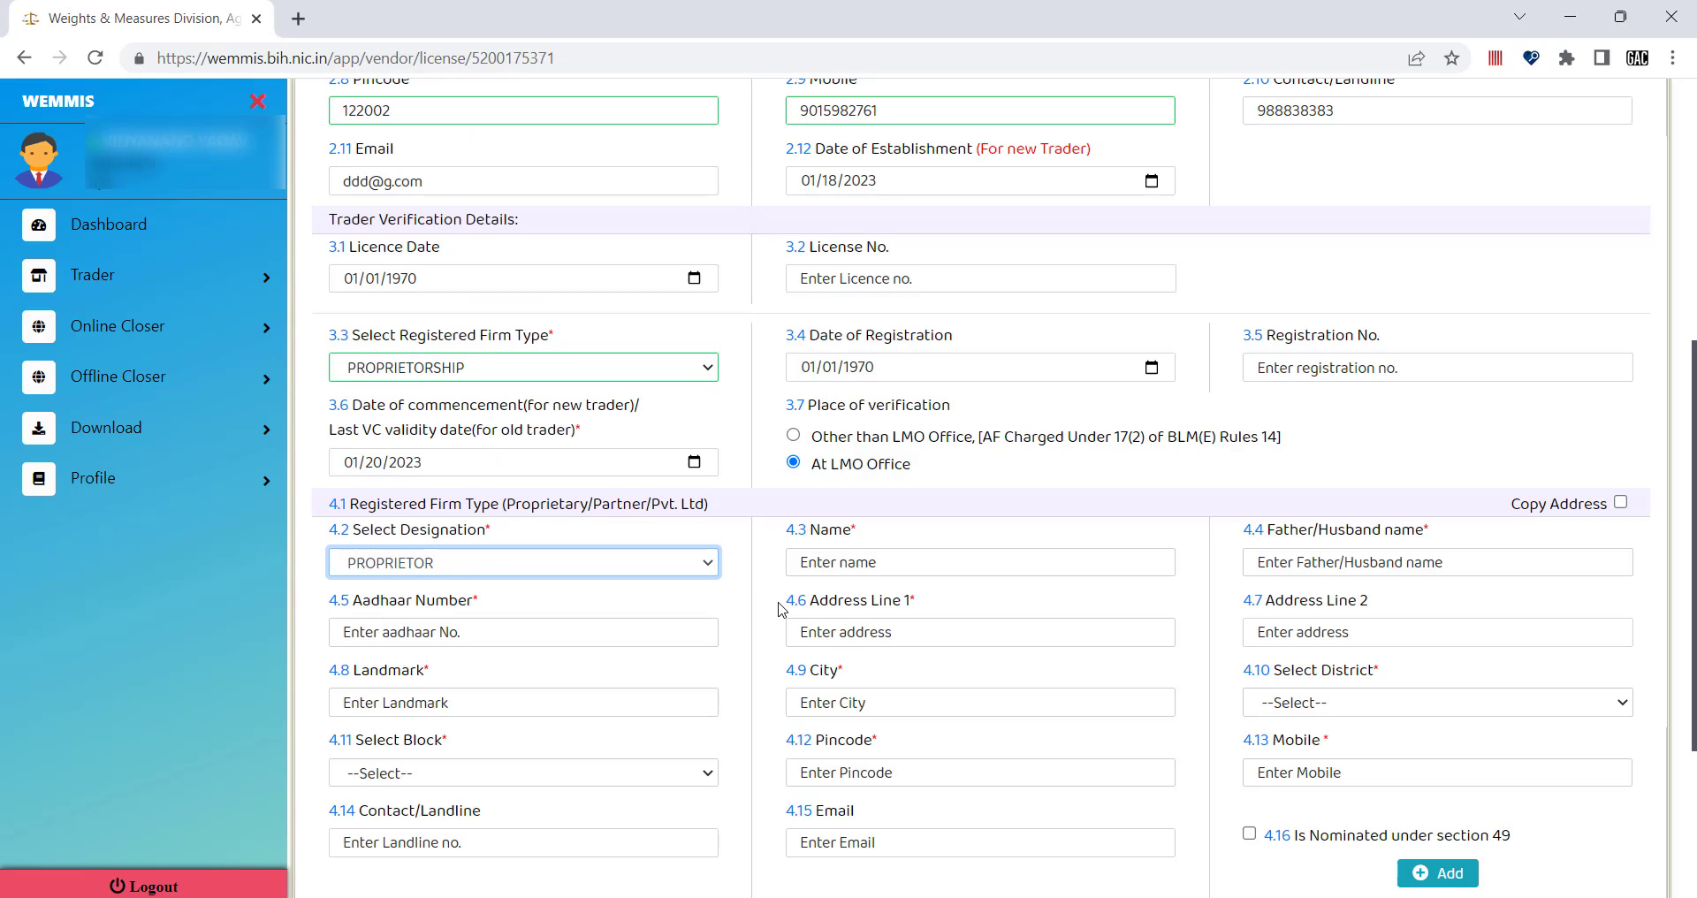
Tick Copy Address to copy the business address into the member details.
{"action": "left_click", "coordinate": [861, 563]}
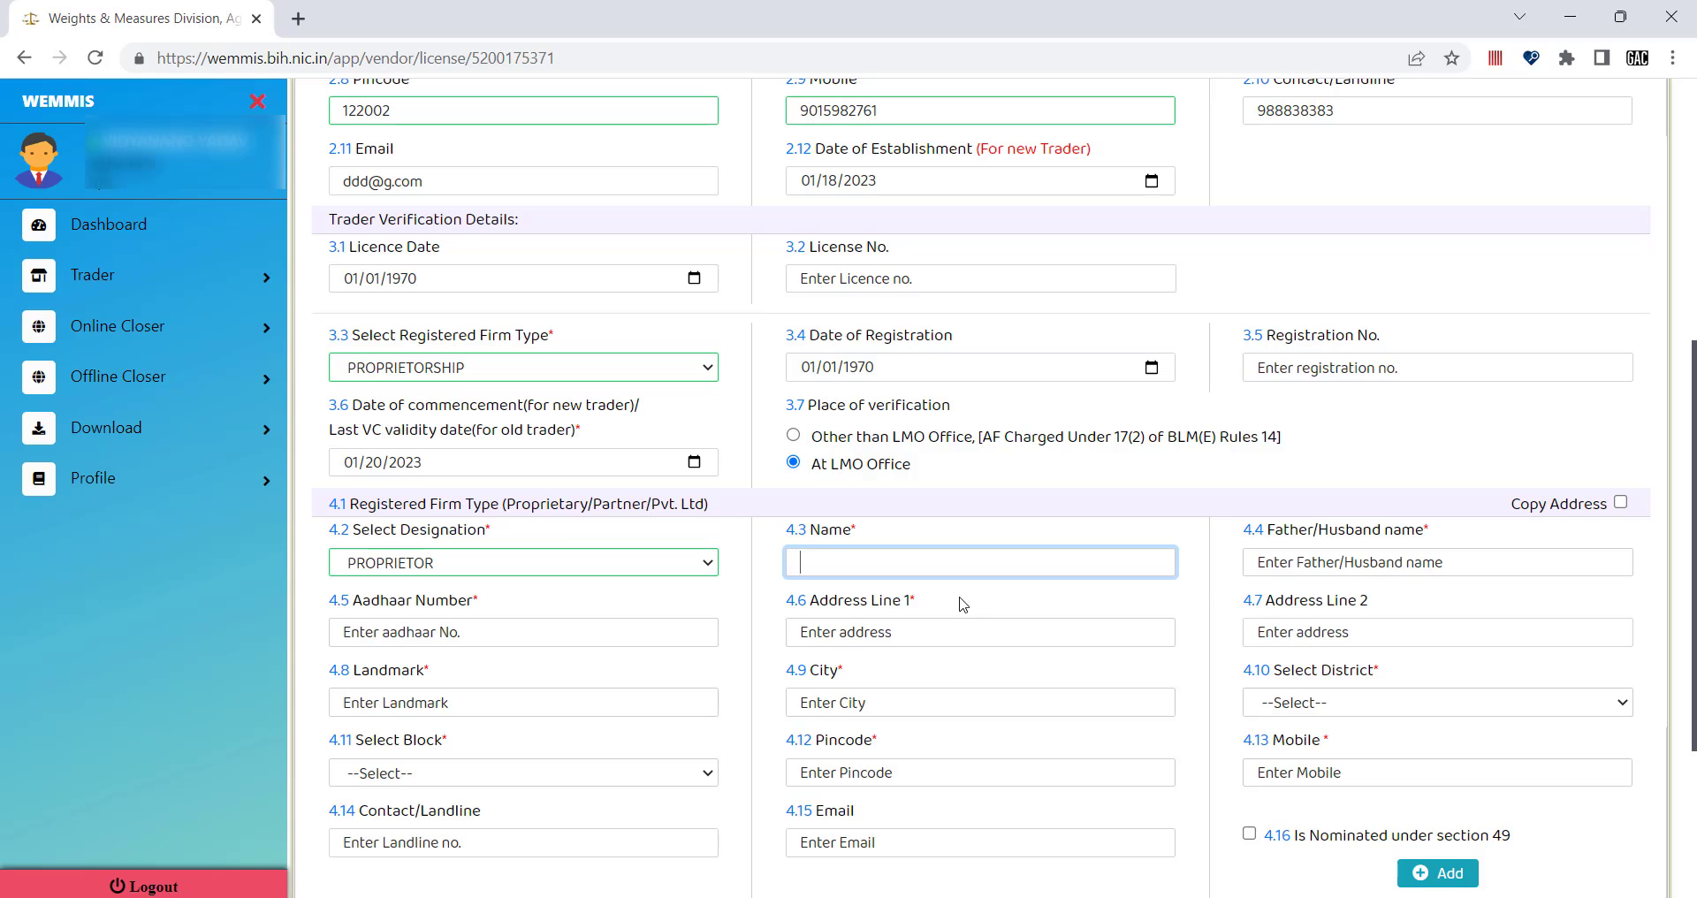
{"action": "left_click", "coordinate": [498, 638]}
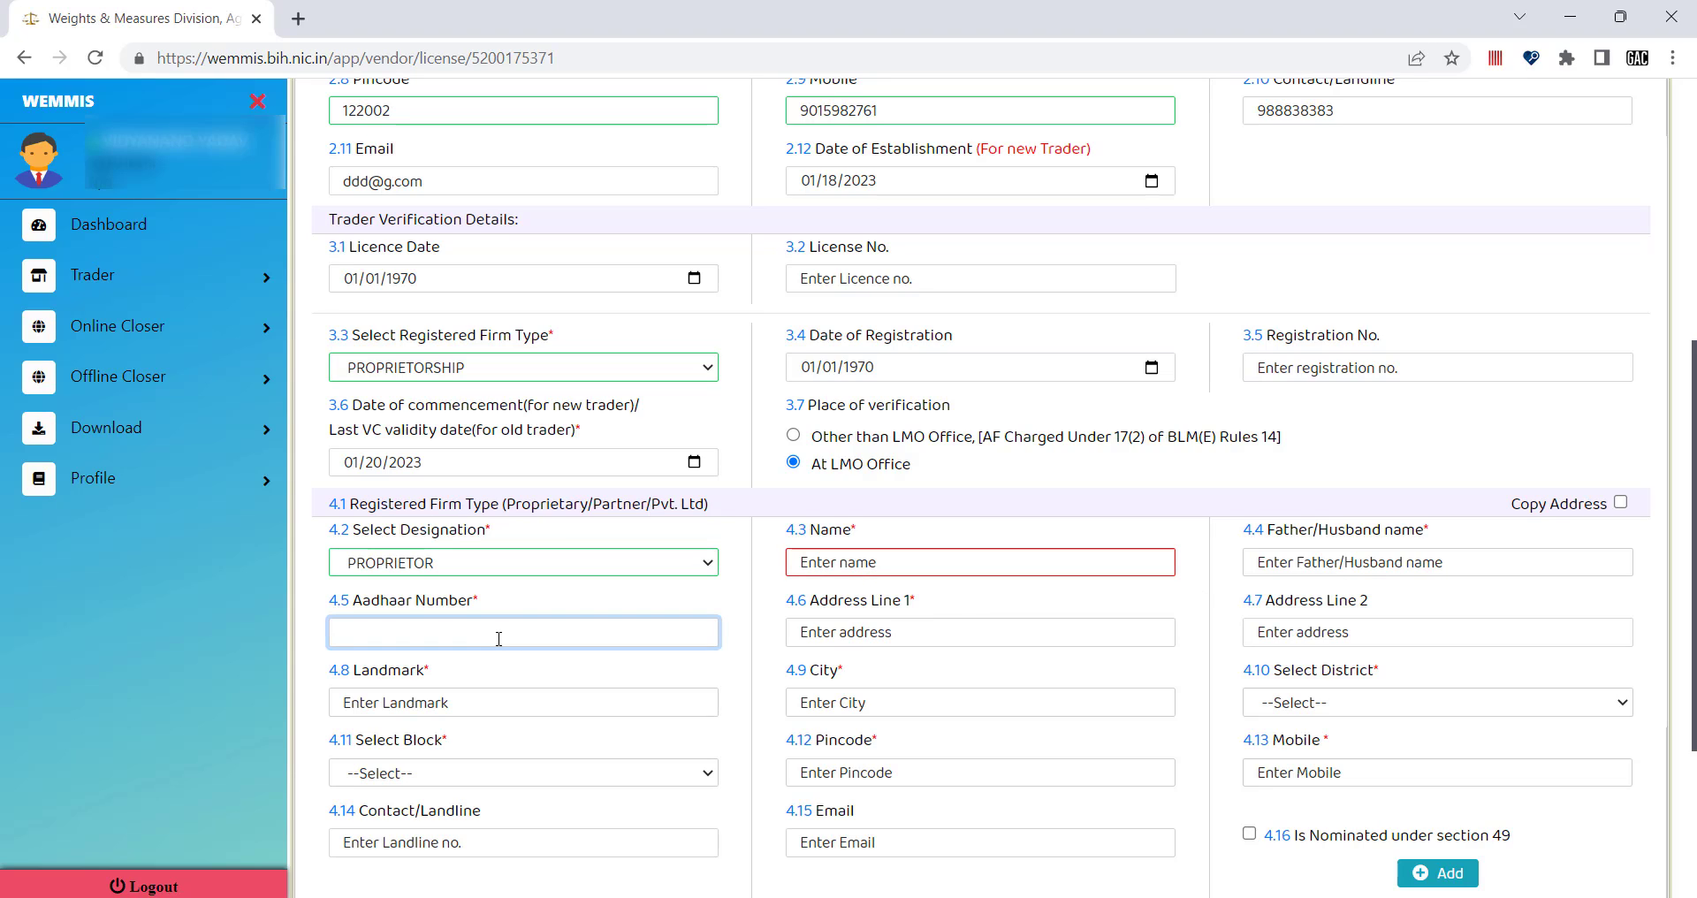
{"action": "left_click", "coordinate": [451, 703]}
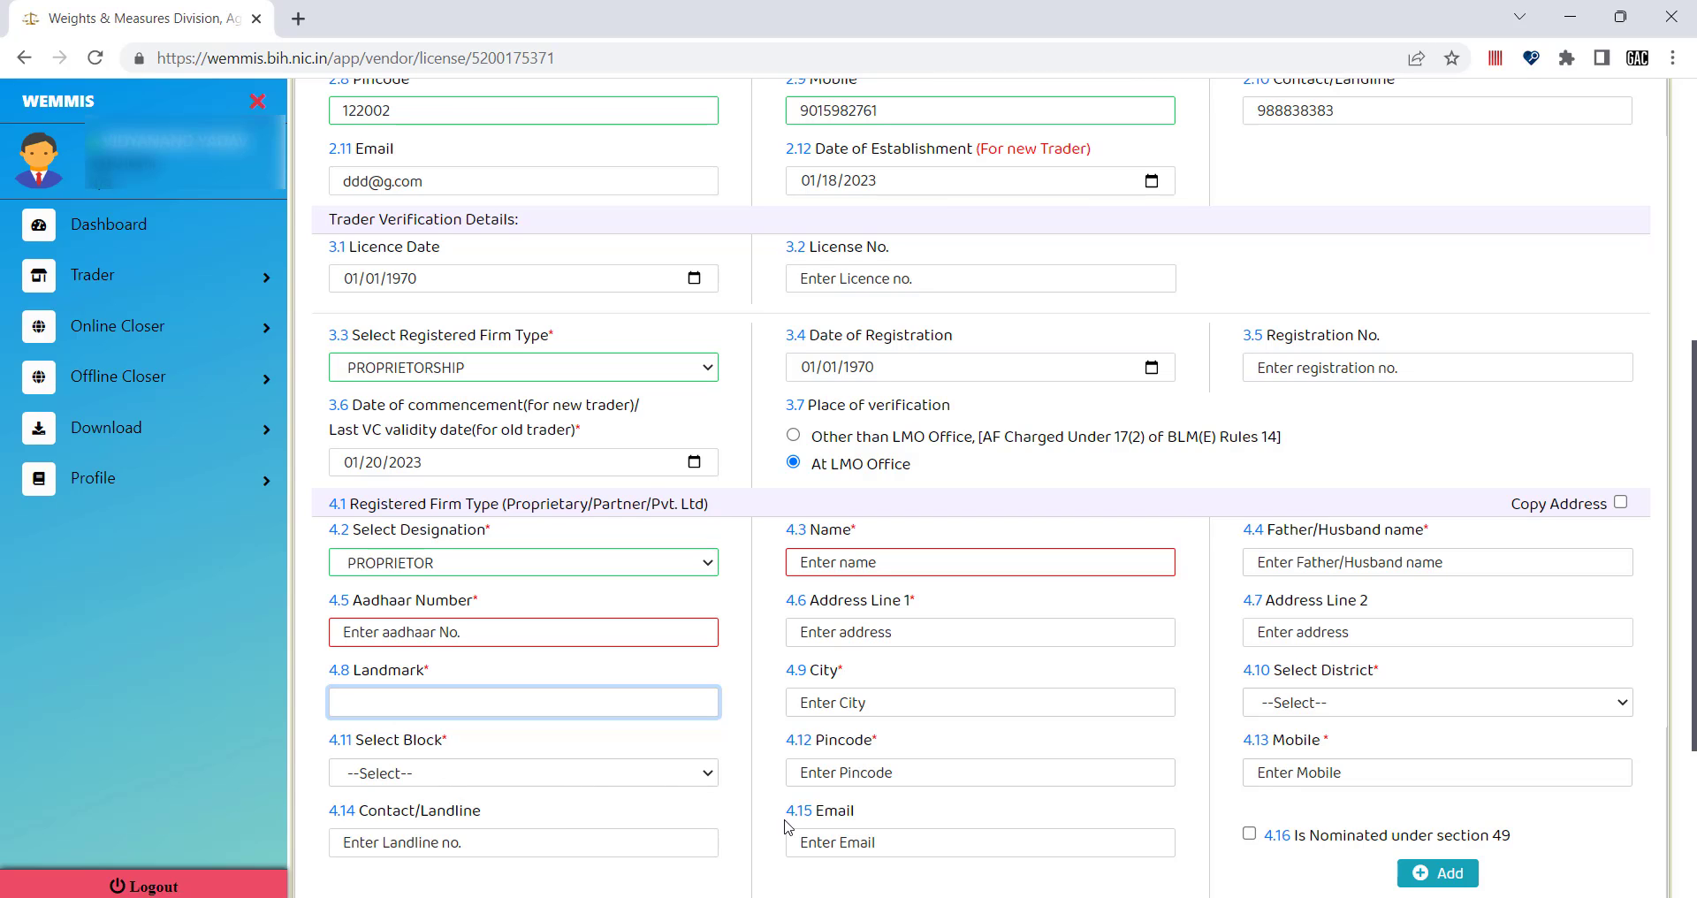
{"action": "scroll", "coordinate": [930, 660], "scroll_direction": "up", "scroll_amount": 1}
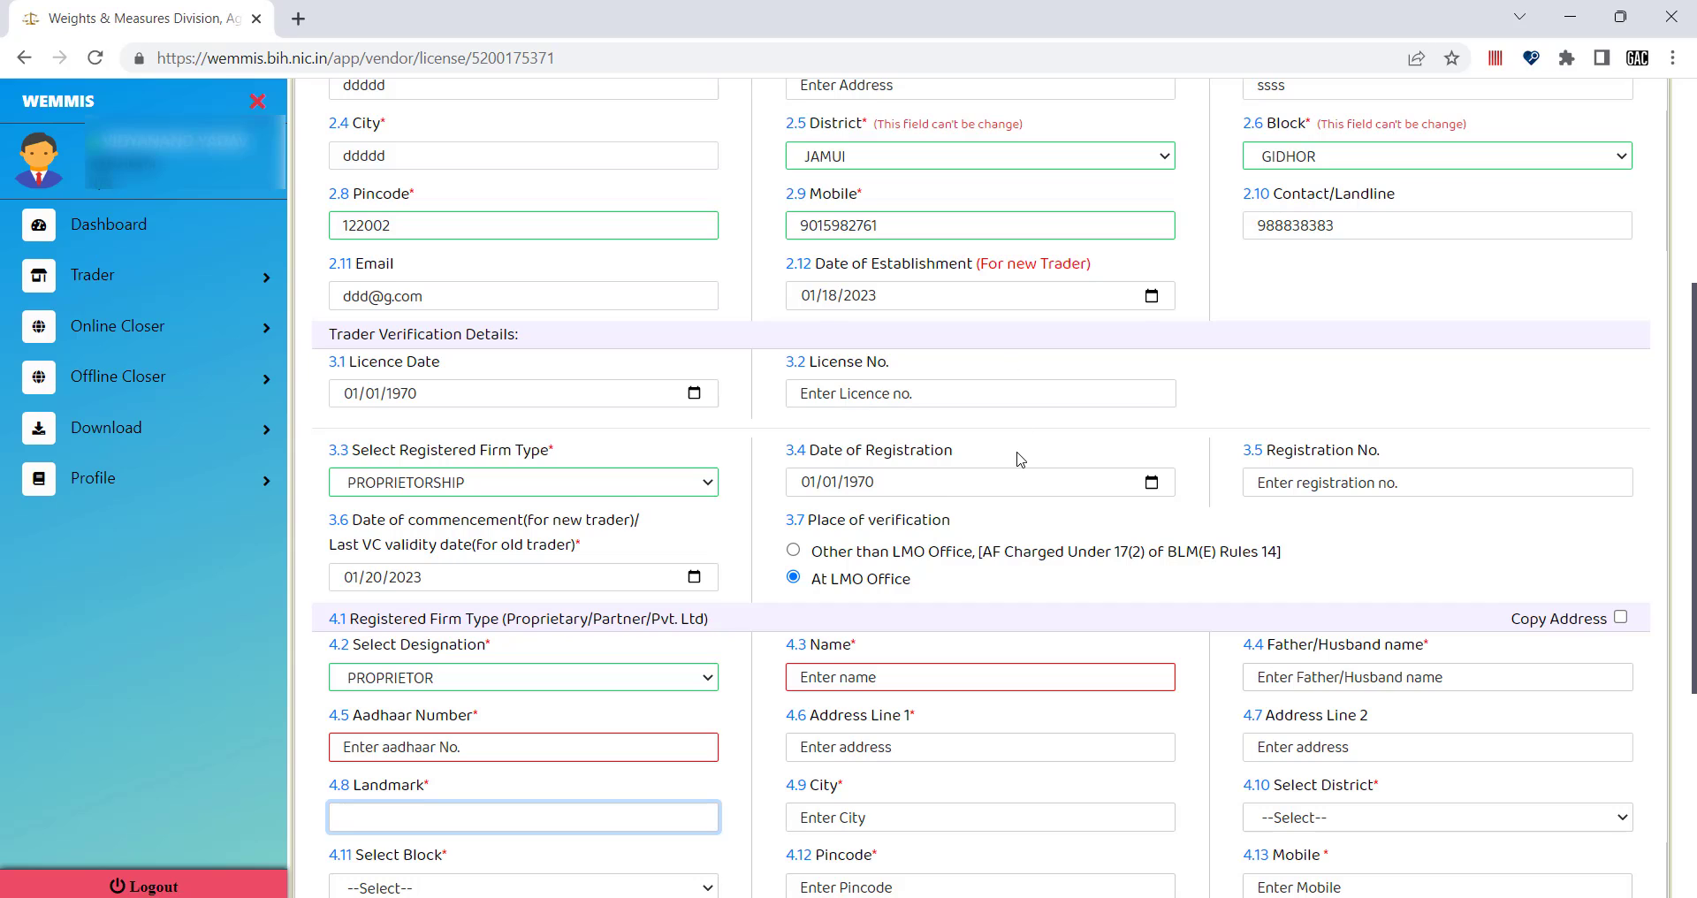
{"action": "scroll", "coordinate": [1020, 459], "scroll_direction": "up", "scroll_amount": 1}
{"action": "scroll", "coordinate": [1072, 459], "scroll_direction": "down", "scroll_amount": 1}
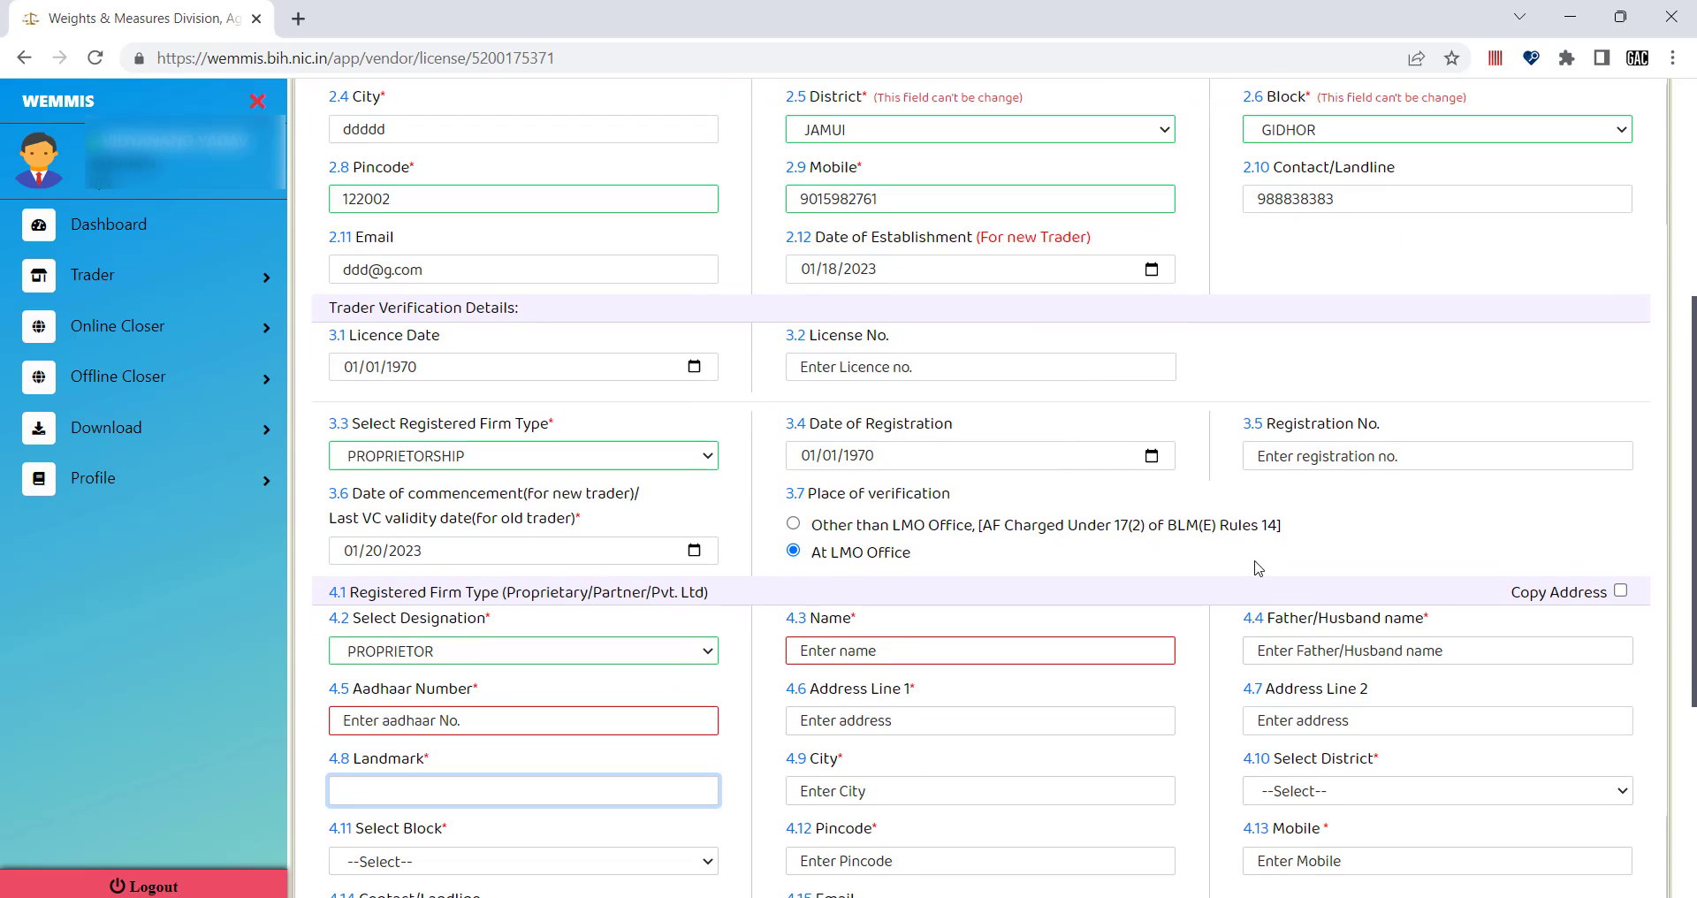
{"action": "left_click", "coordinate": [1620, 592]}
{"action": "scroll", "coordinate": [1445, 494], "scroll_direction": "up", "scroll_amount": 1}
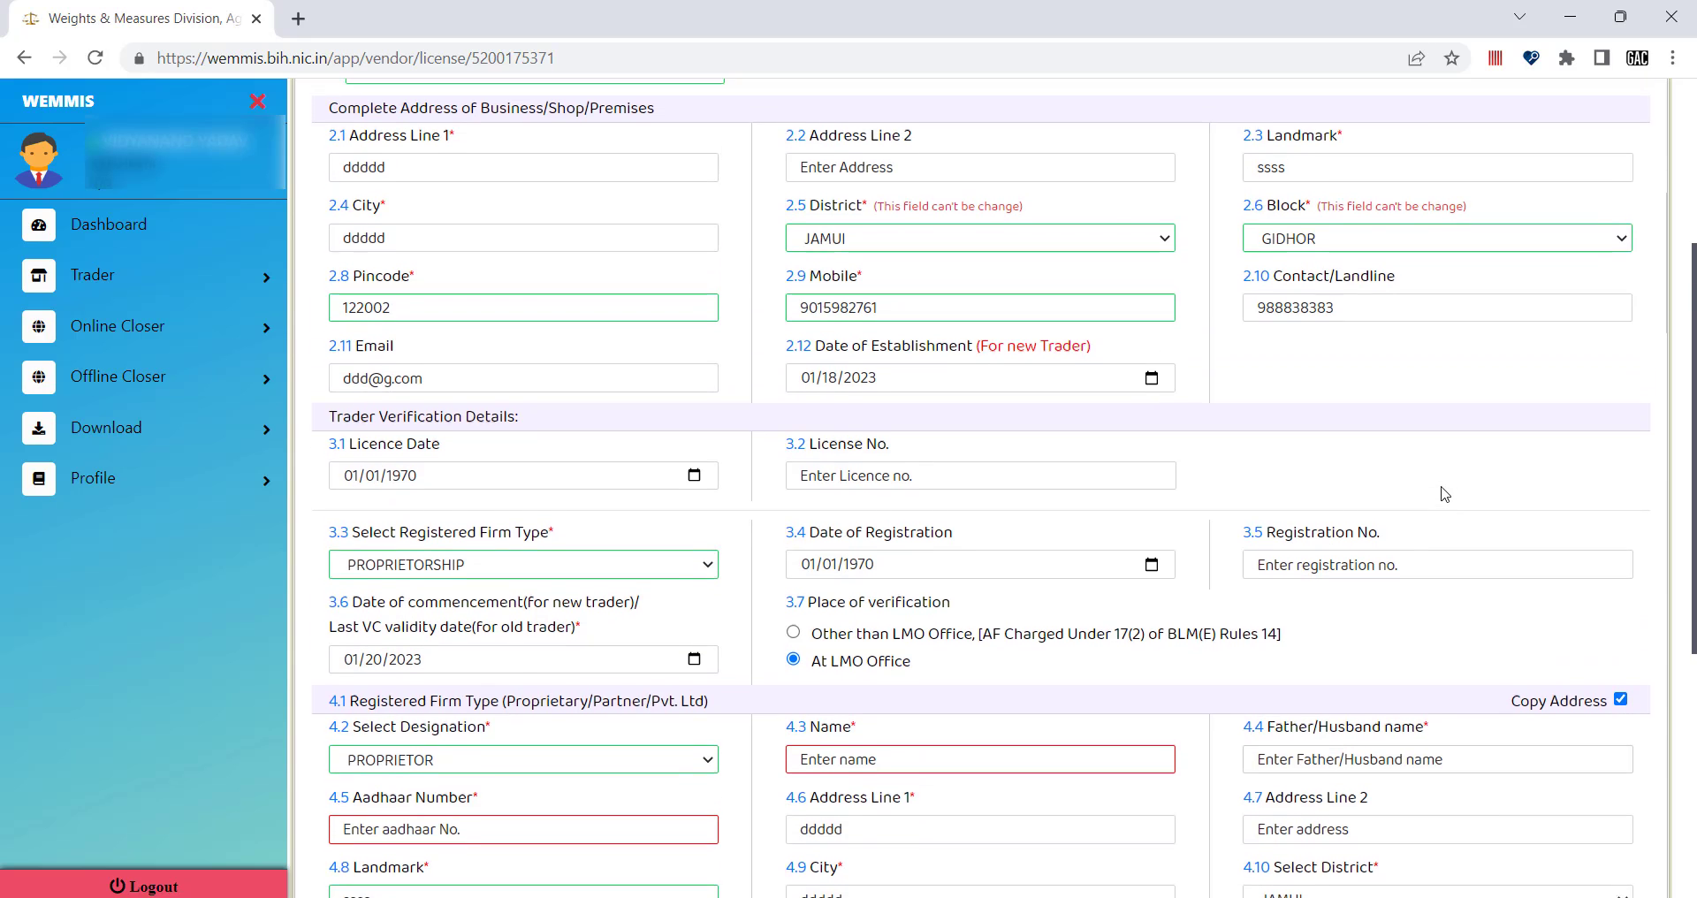
{"action": "scroll", "coordinate": [1366, 277], "scroll_direction": "up", "scroll_amount": 1}
{"action": "scroll", "coordinate": [1325, 369], "scroll_direction": "down", "scroll_amount": 2}
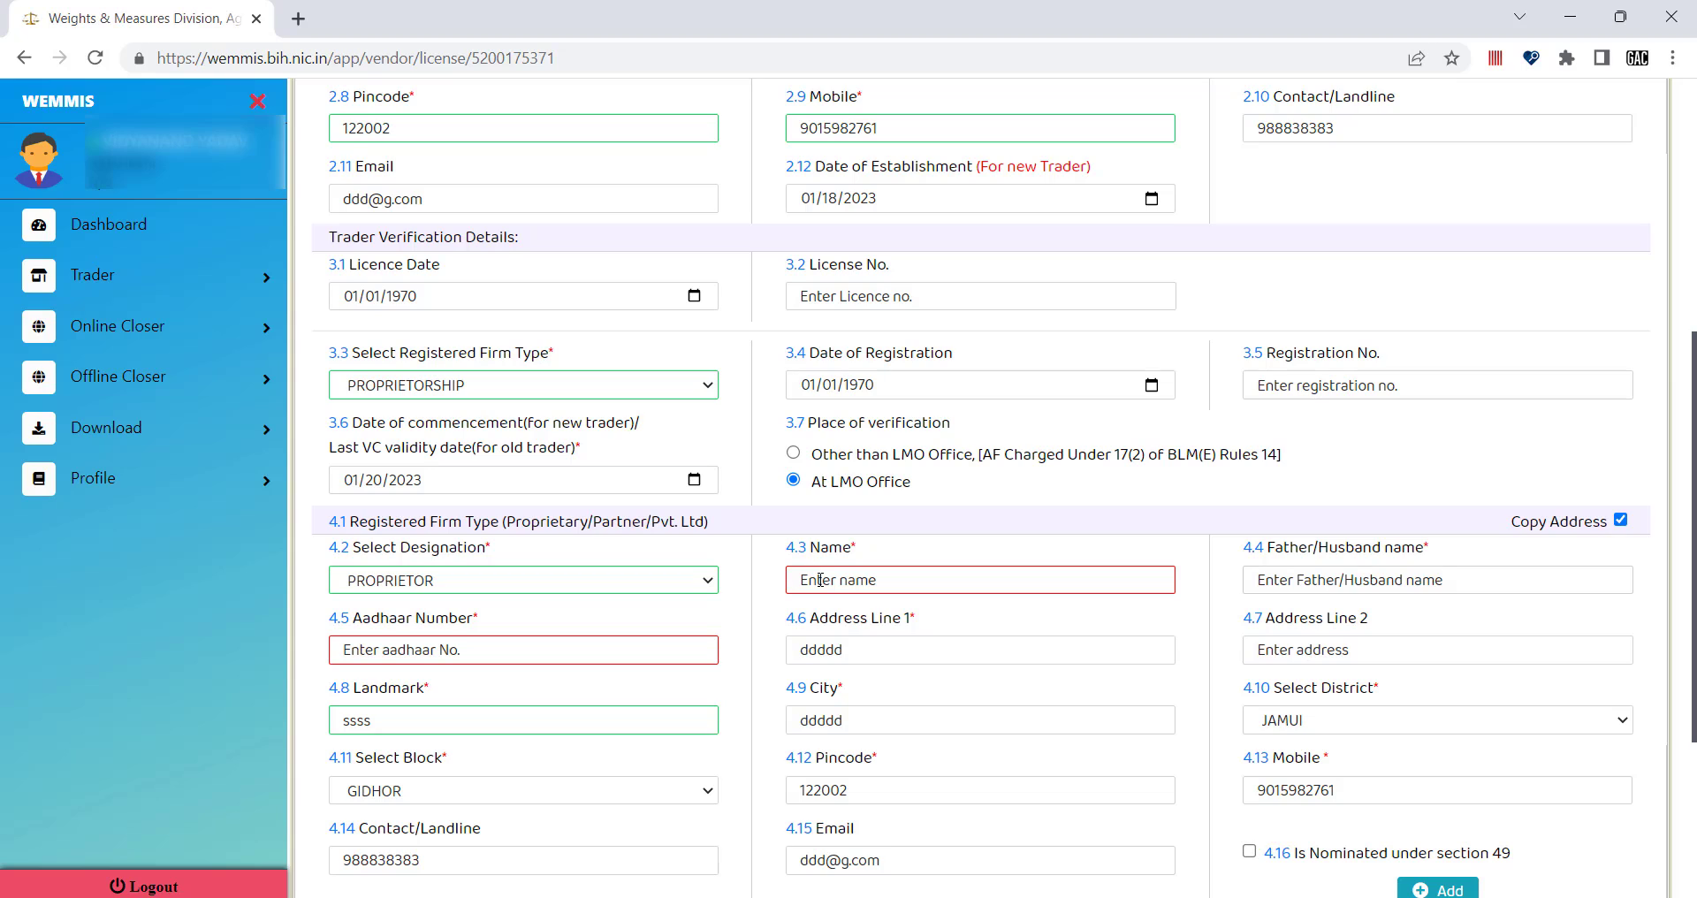
Type the member's name in 4.3 Name and their number in 4.5 Aadhaar Number.
{"action": "left_click", "coordinate": [820, 579]}
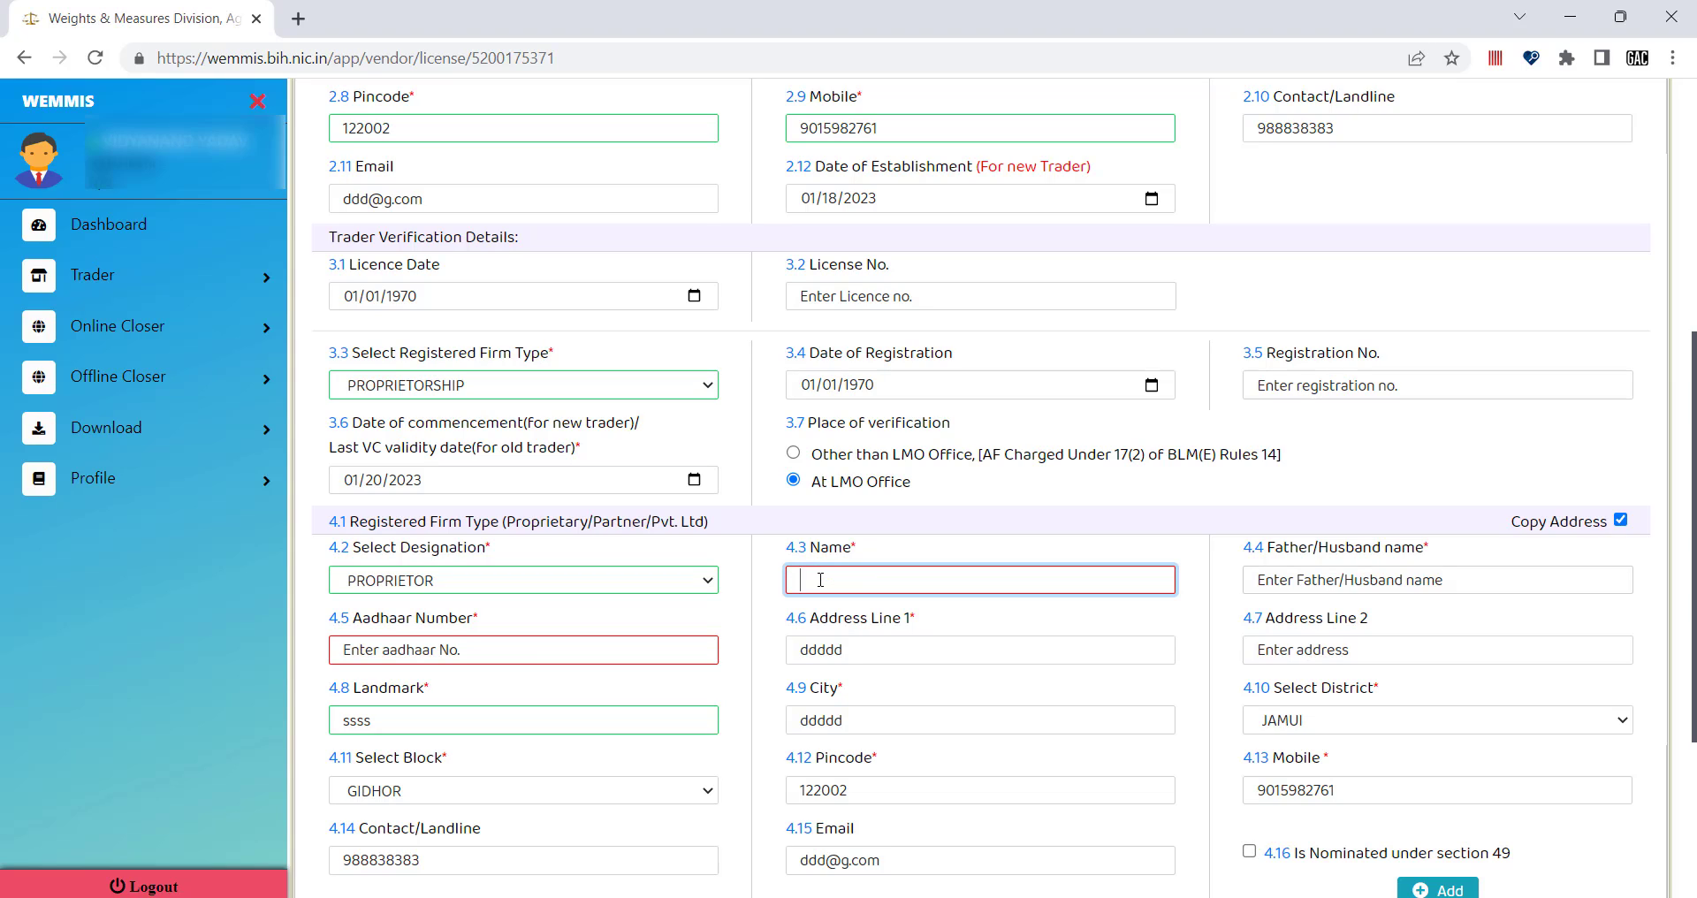
{"action": "left_click", "coordinate": [453, 652]}
{"action": "left_click", "coordinate": [919, 580]}
{"action": "type", "text": "sachi"}
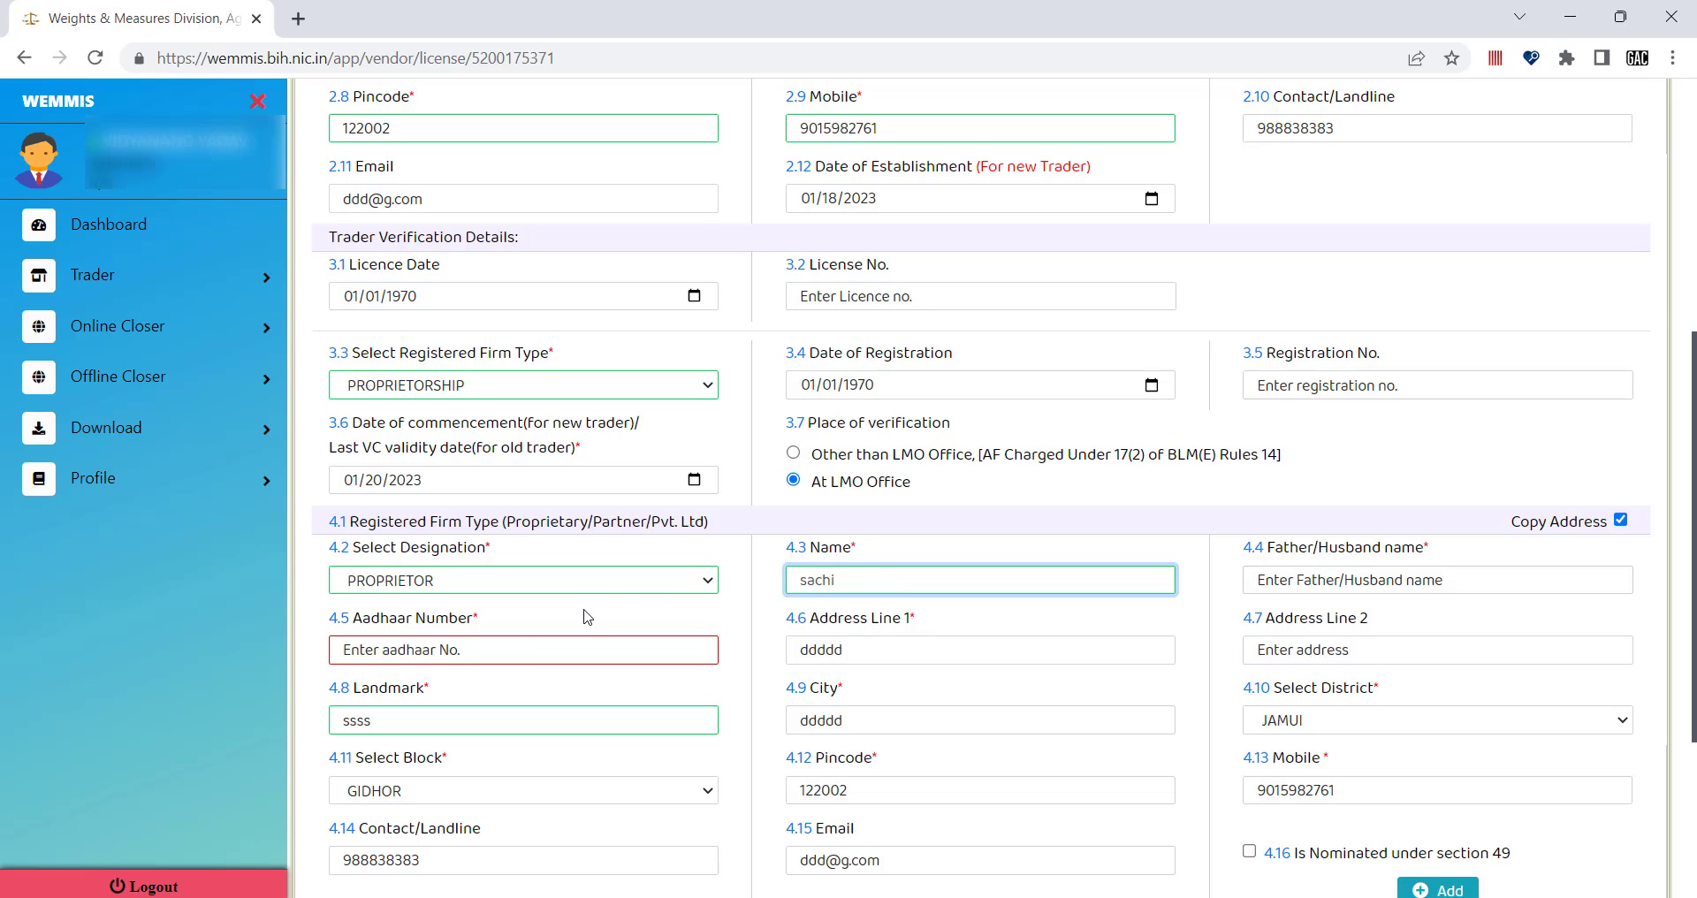
{"action": "left_click", "coordinate": [444, 643]}
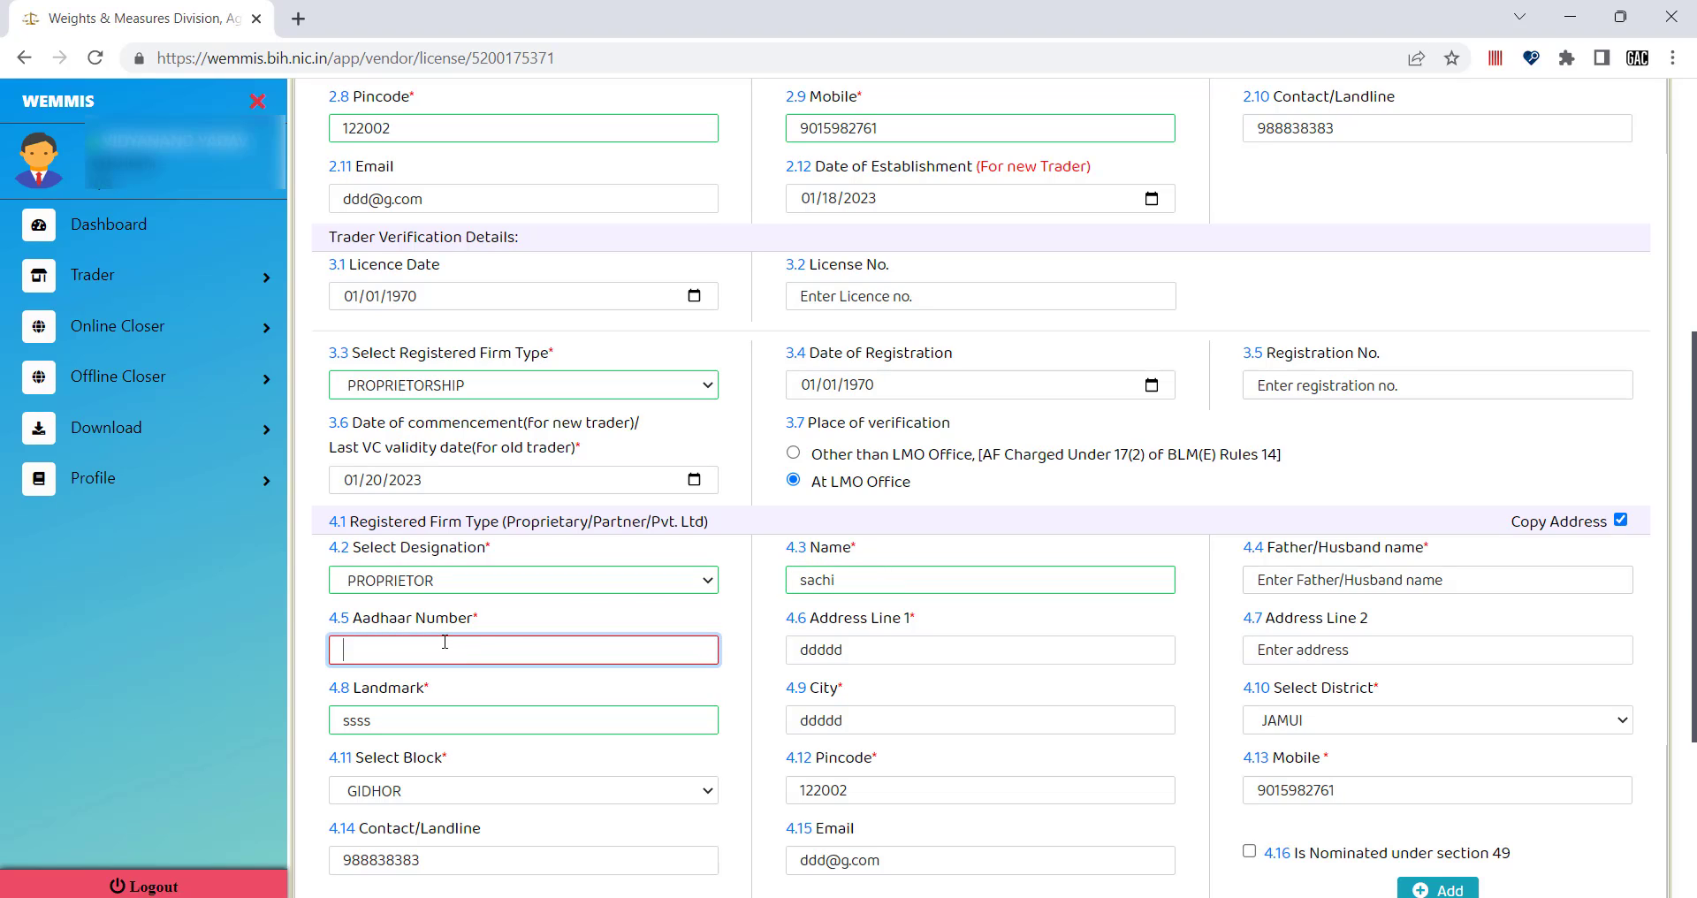
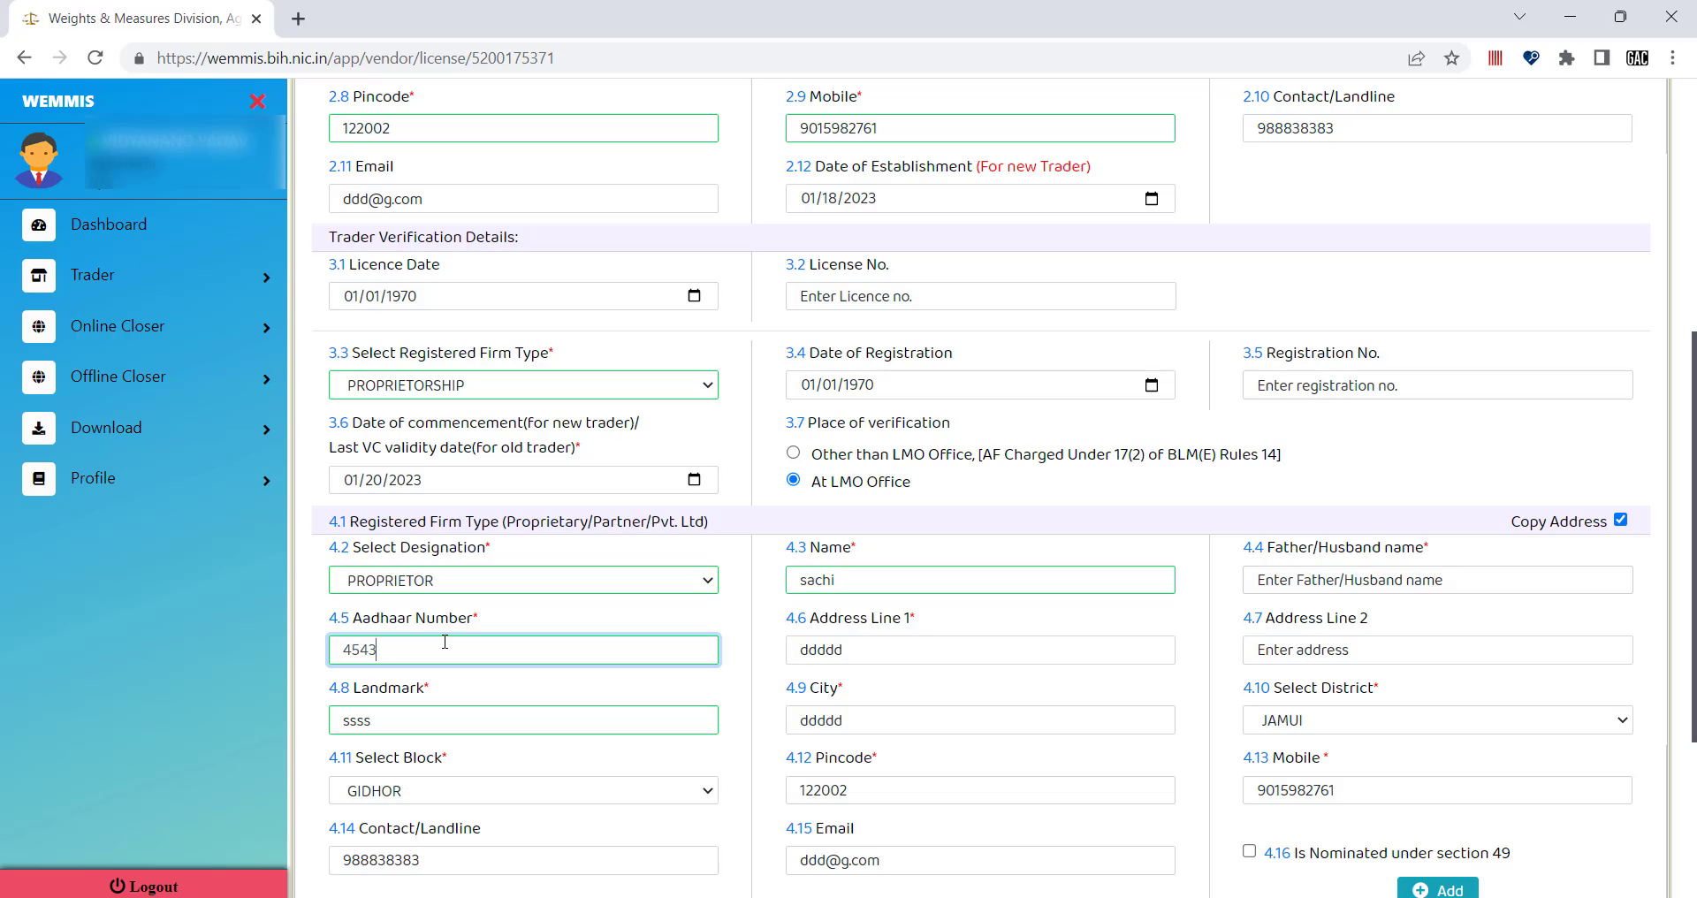
{"action": "scroll", "coordinate": [702, 685], "scroll_direction": "down", "scroll_amount": 1}
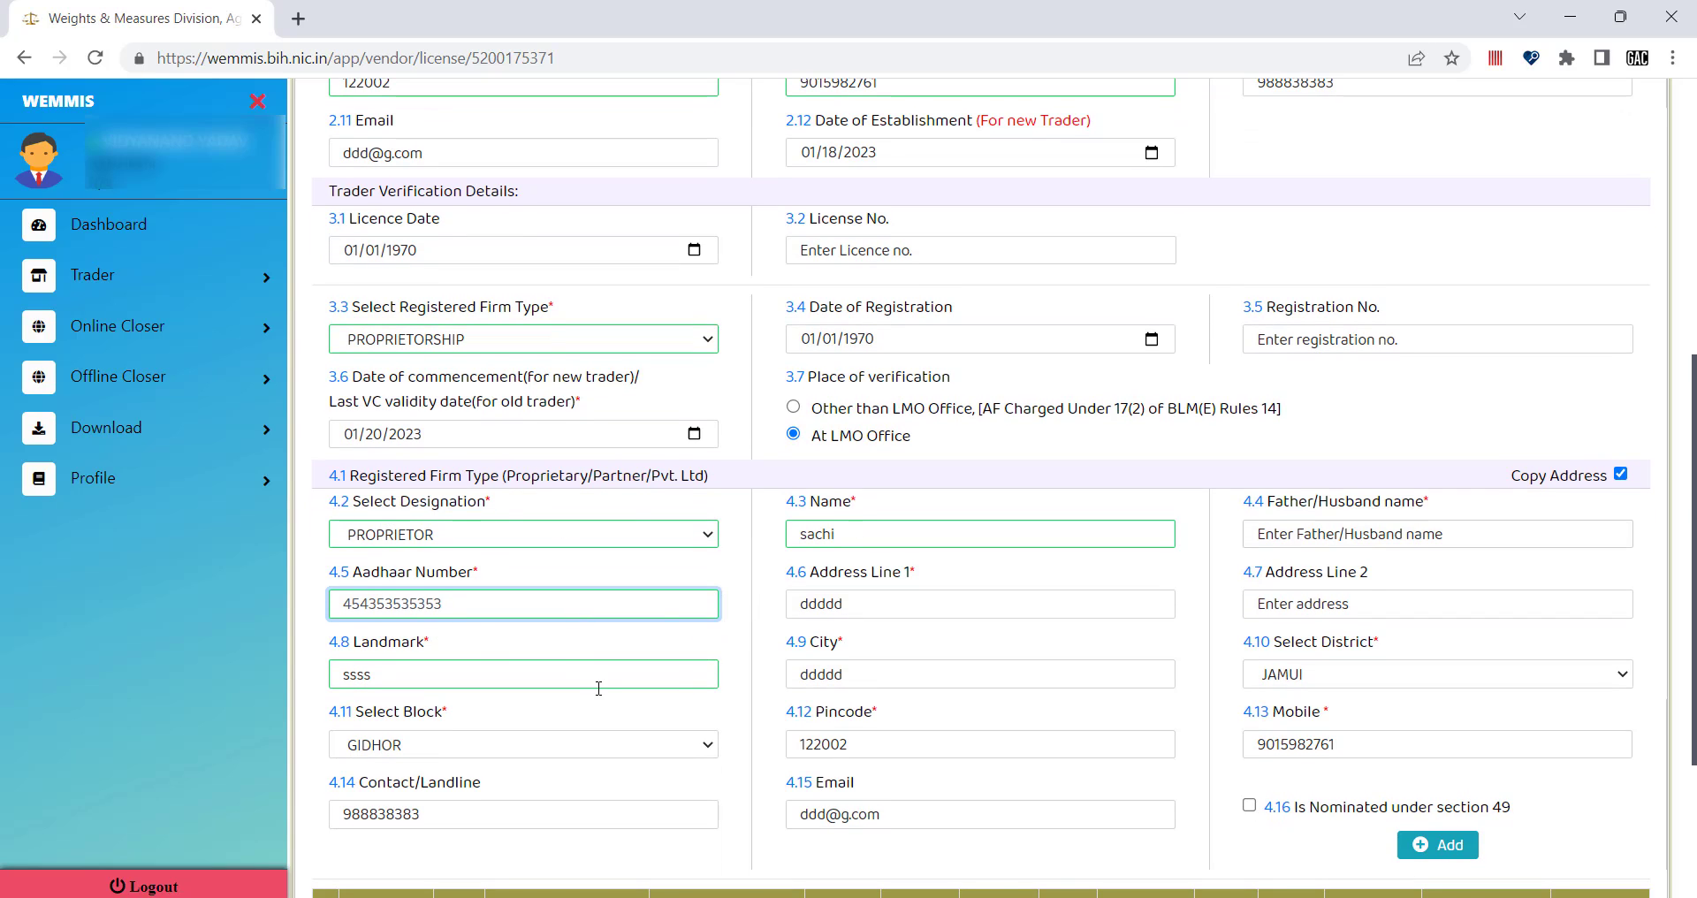
{"action": "scroll", "coordinate": [598, 689], "scroll_direction": "down", "scroll_amount": 1}
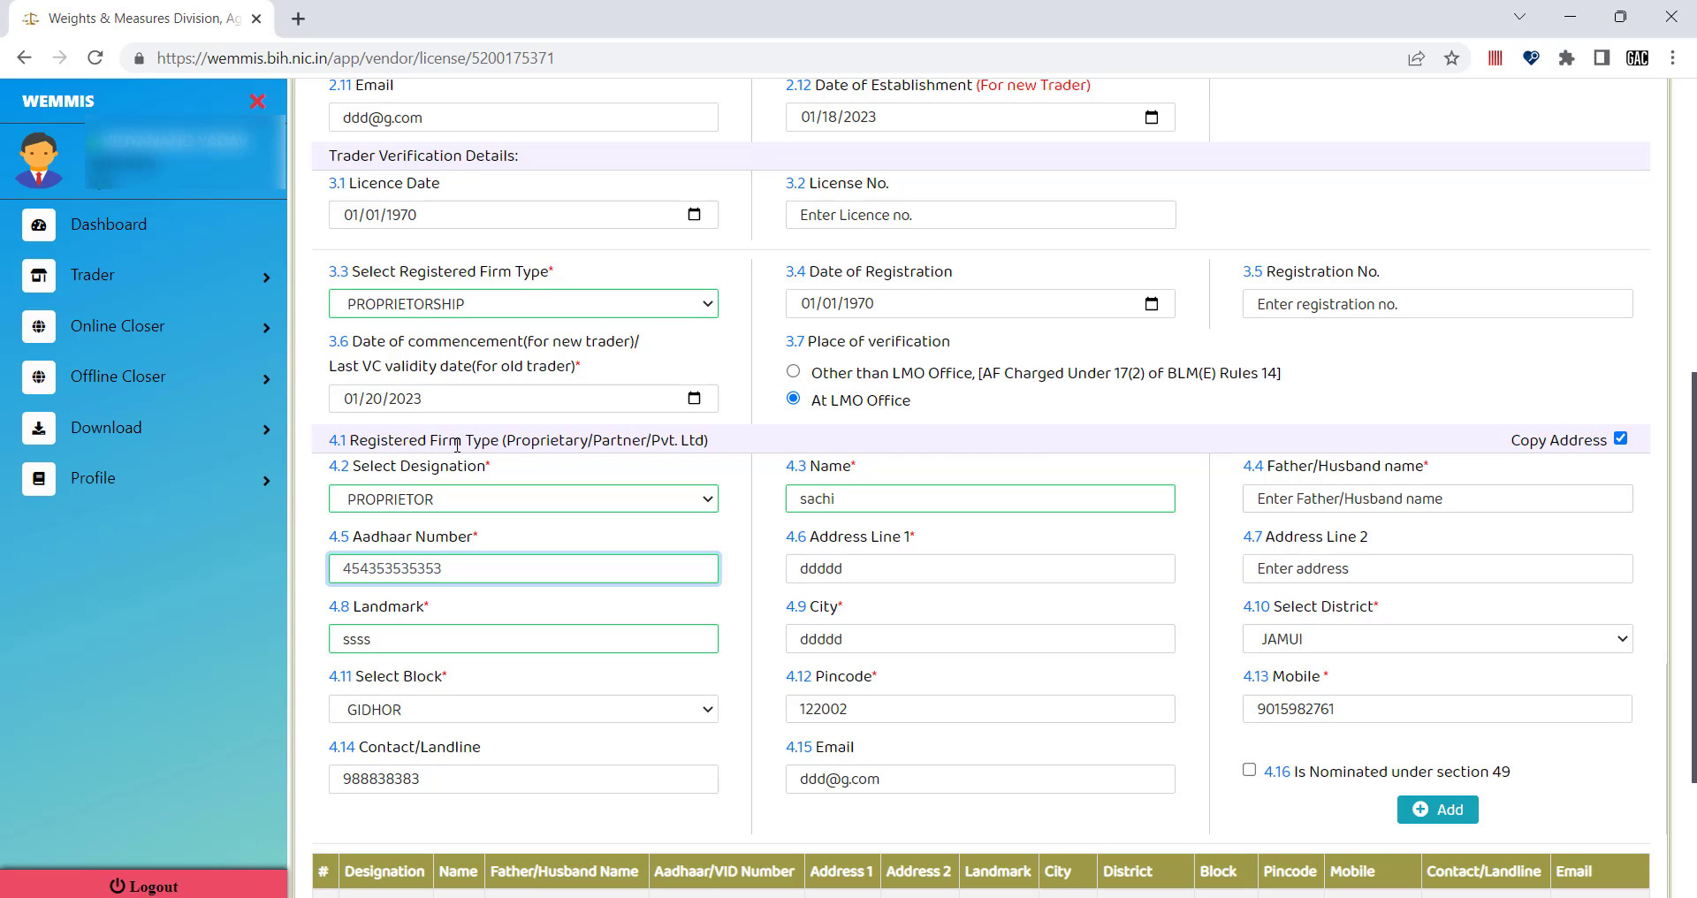
{"action": "scroll", "coordinate": [731, 456], "scroll_direction": "up", "scroll_amount": 1}
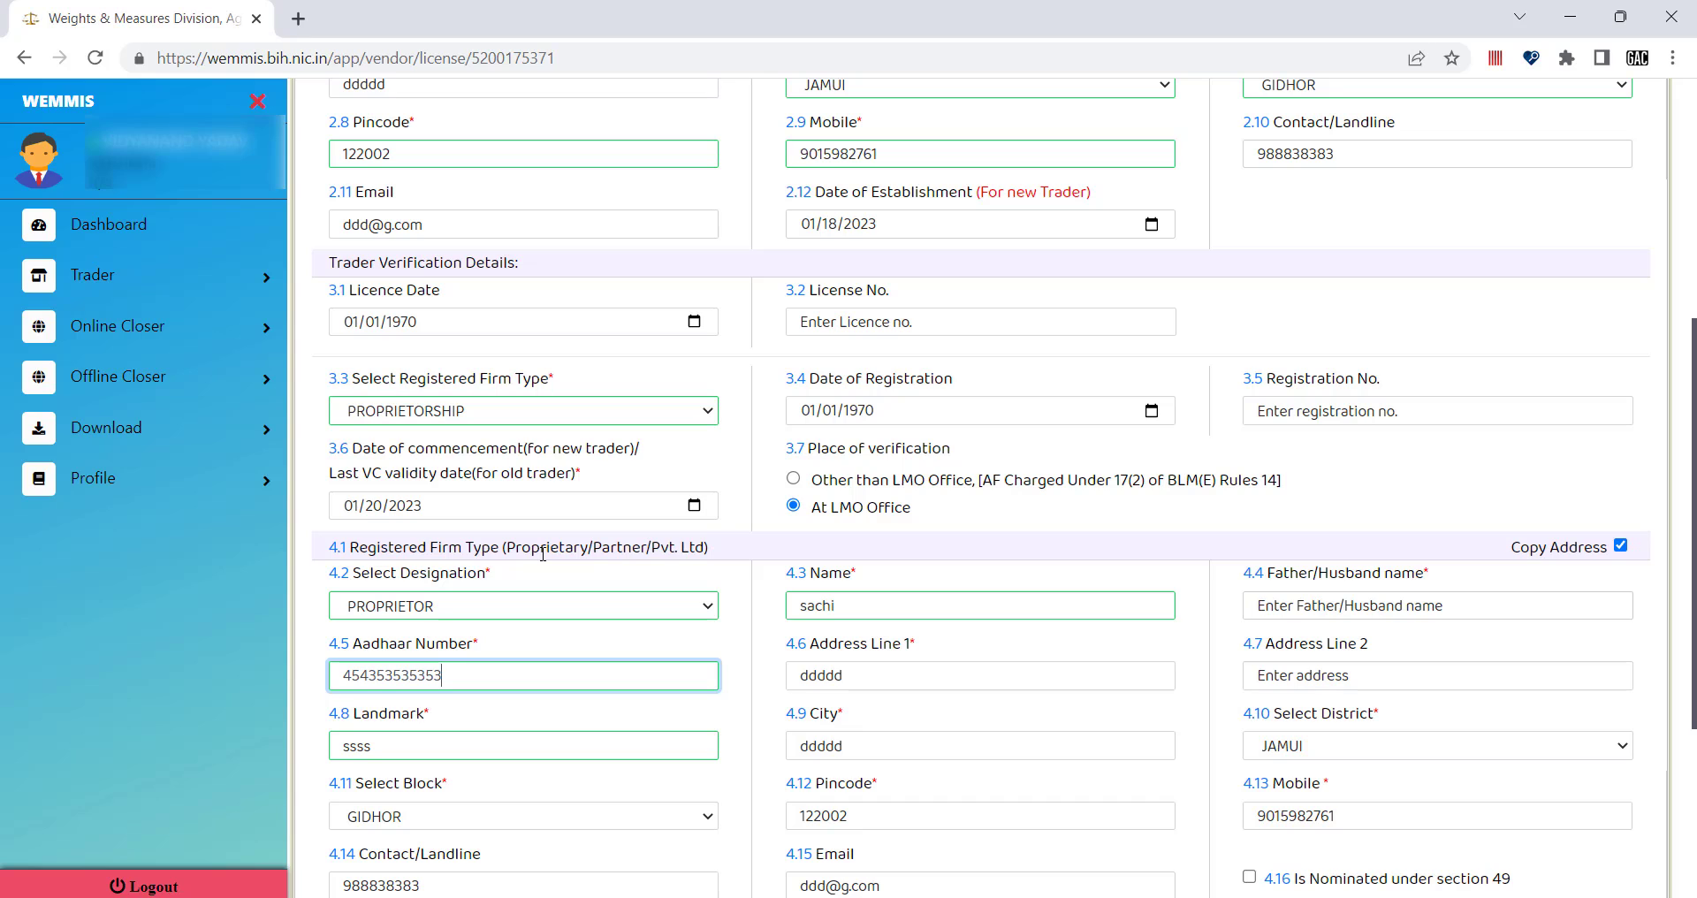
{"action": "scroll", "coordinate": [526, 760], "scroll_direction": "down", "scroll_amount": 1}
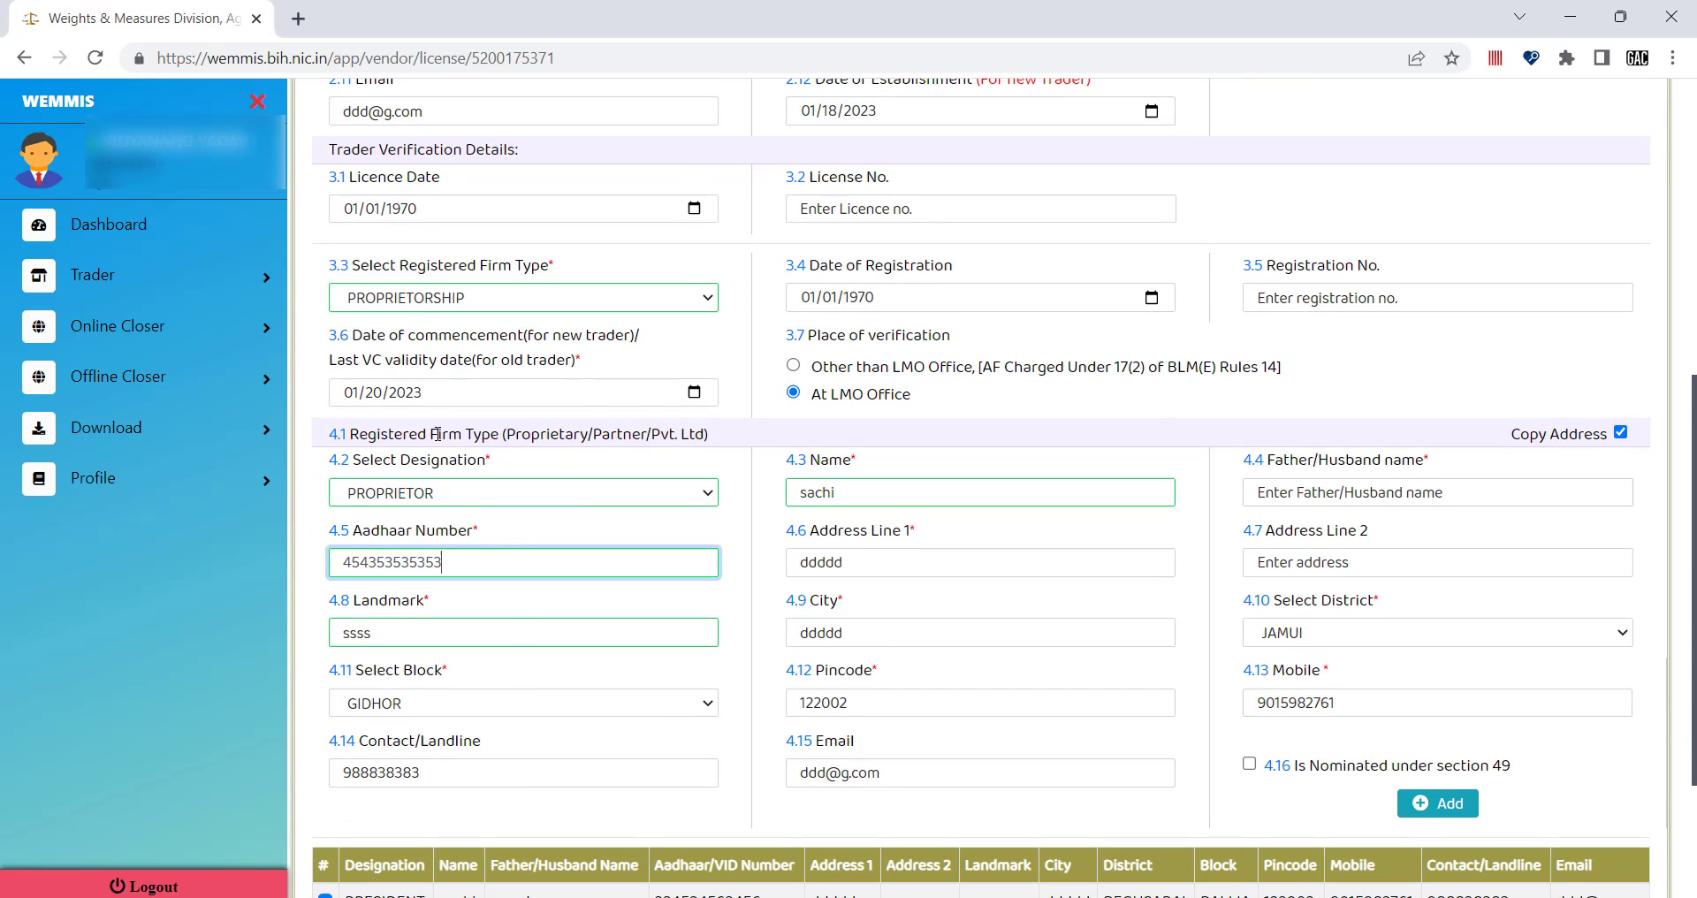
{"action": "scroll", "coordinate": [547, 665], "scroll_direction": "down", "scroll_amount": 1}
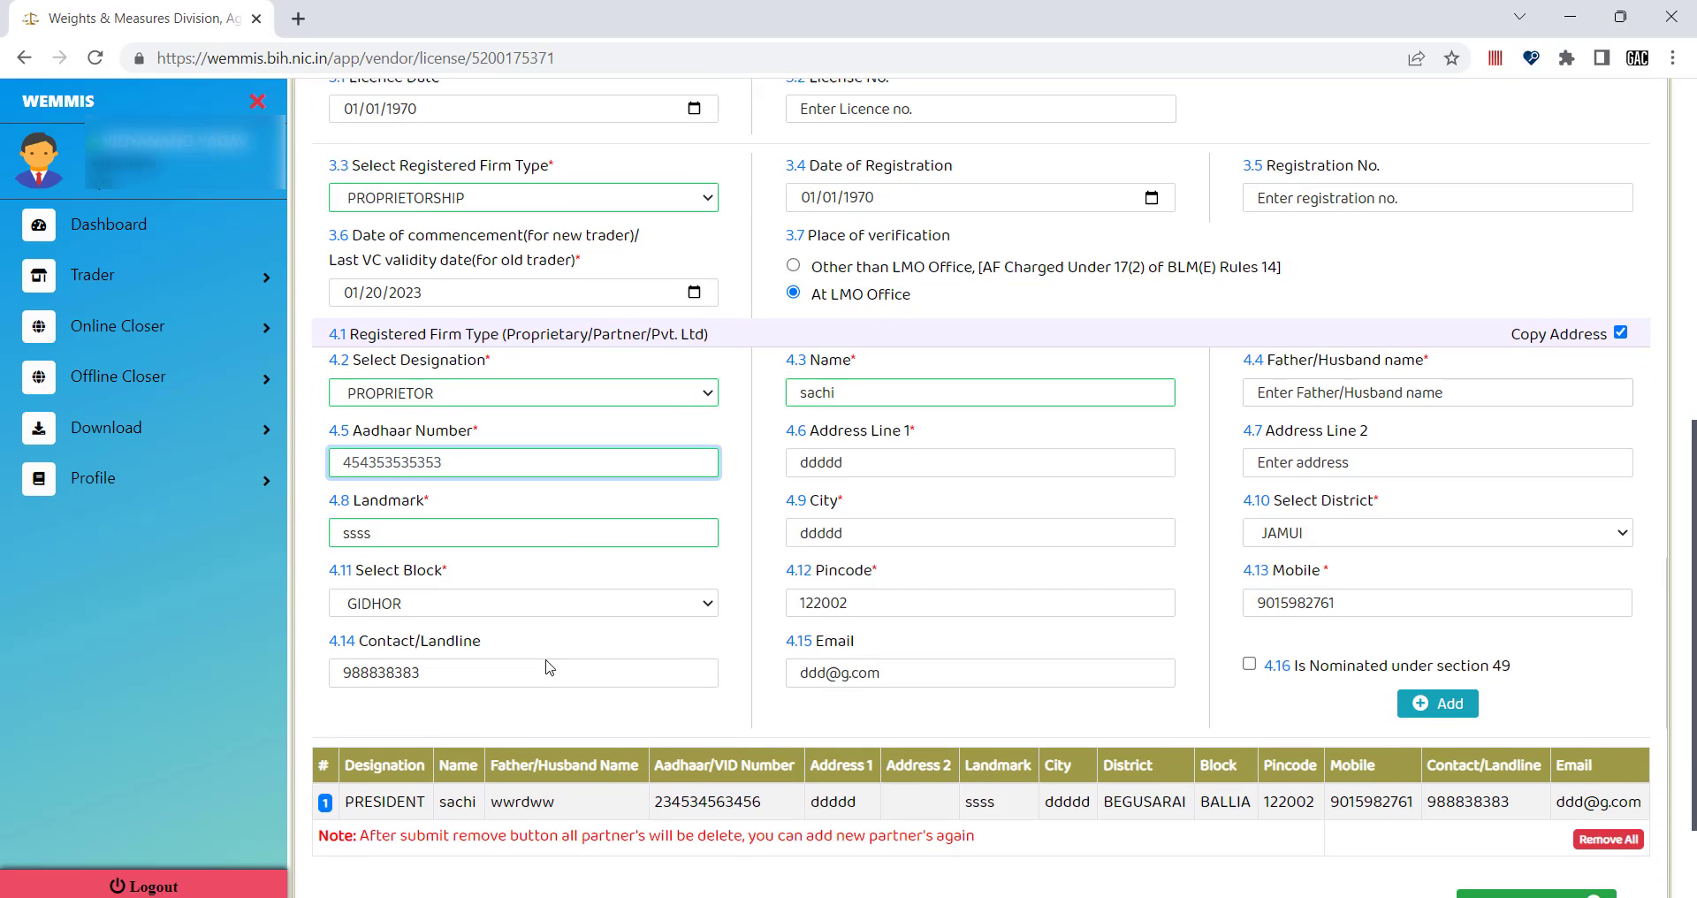
{"action": "scroll", "coordinate": [550, 667], "scroll_direction": "up", "scroll_amount": 1}
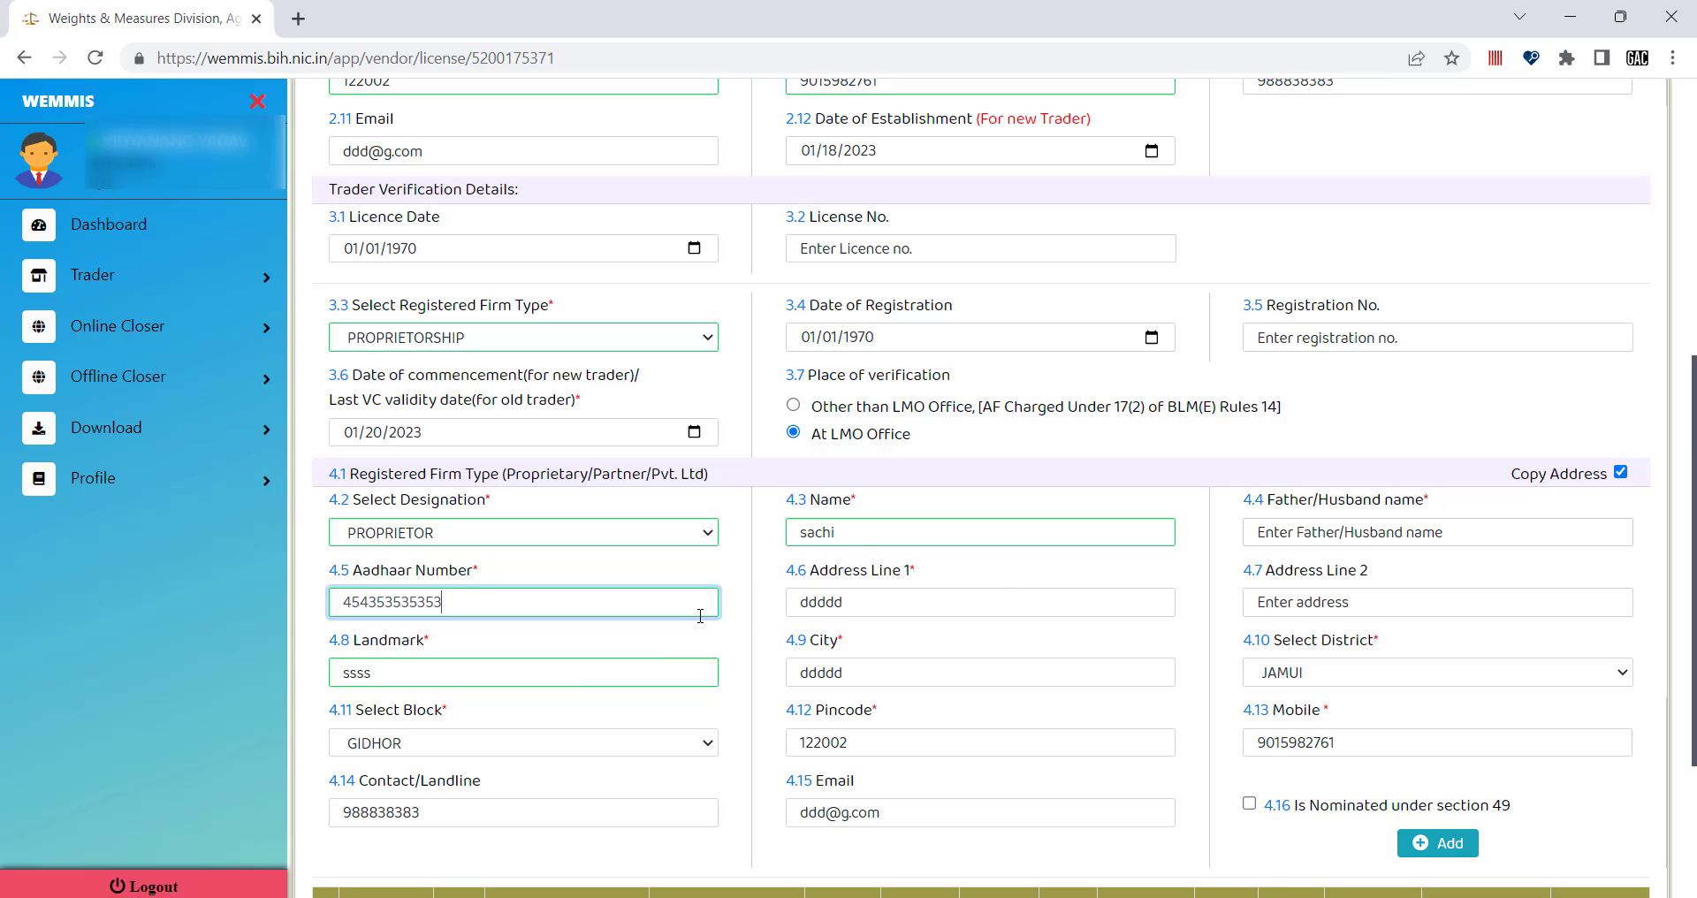
{"action": "scroll", "coordinate": [579, 670], "scroll_direction": "down", "scroll_amount": 2}
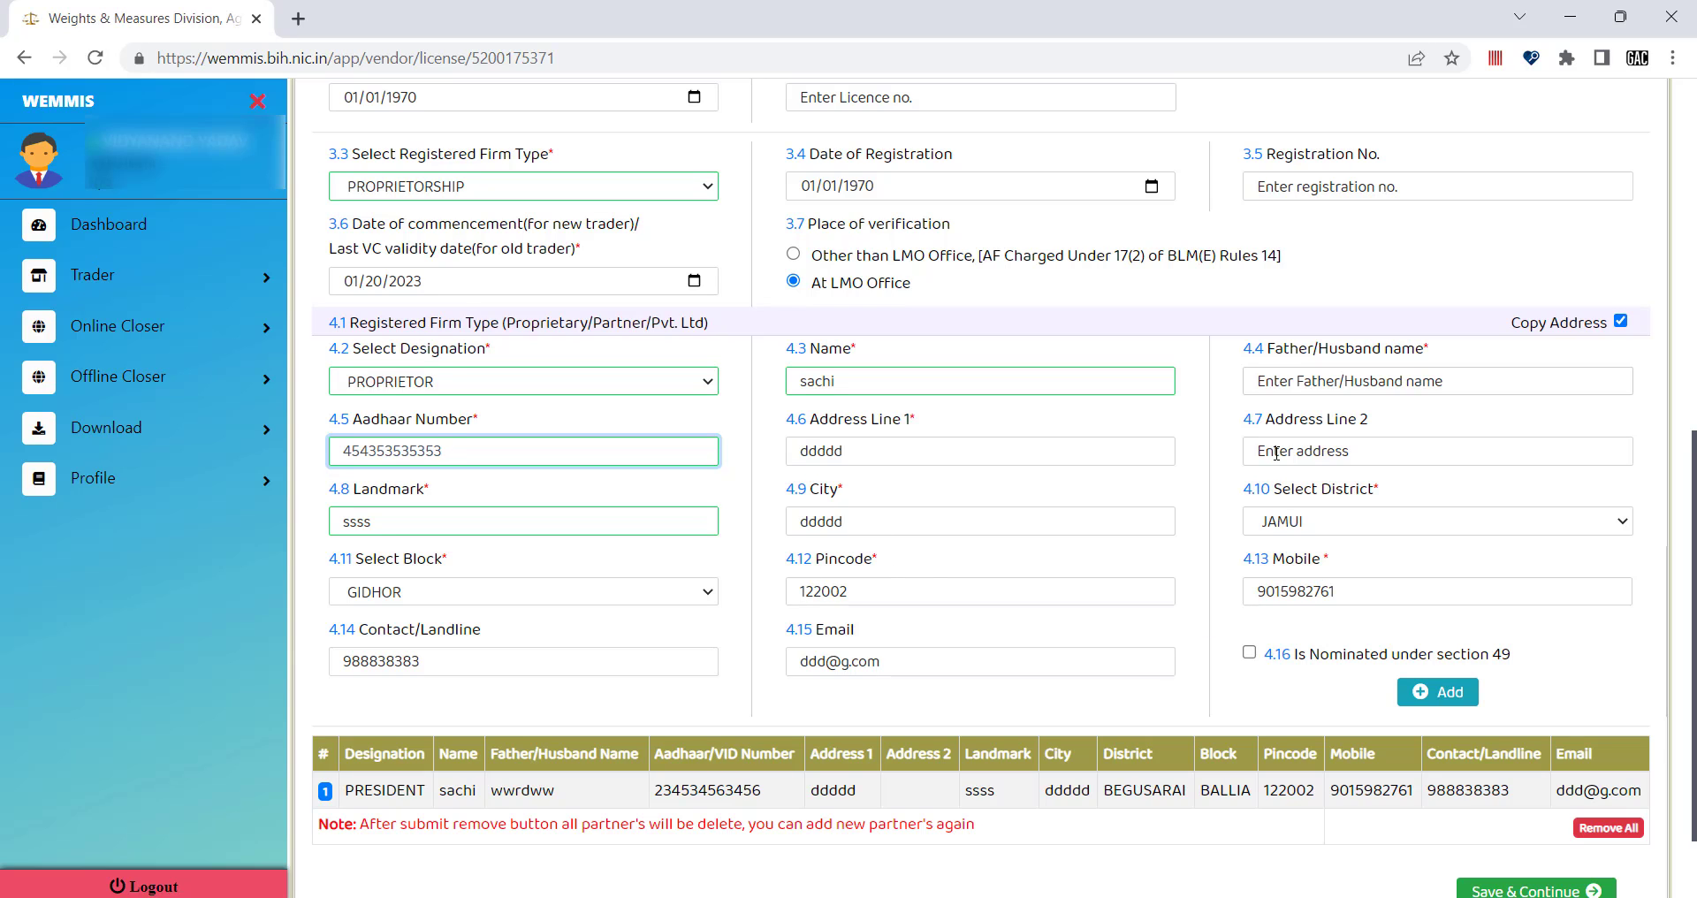
{"action": "scroll", "coordinate": [1275, 437], "scroll_direction": "up", "scroll_amount": 3}
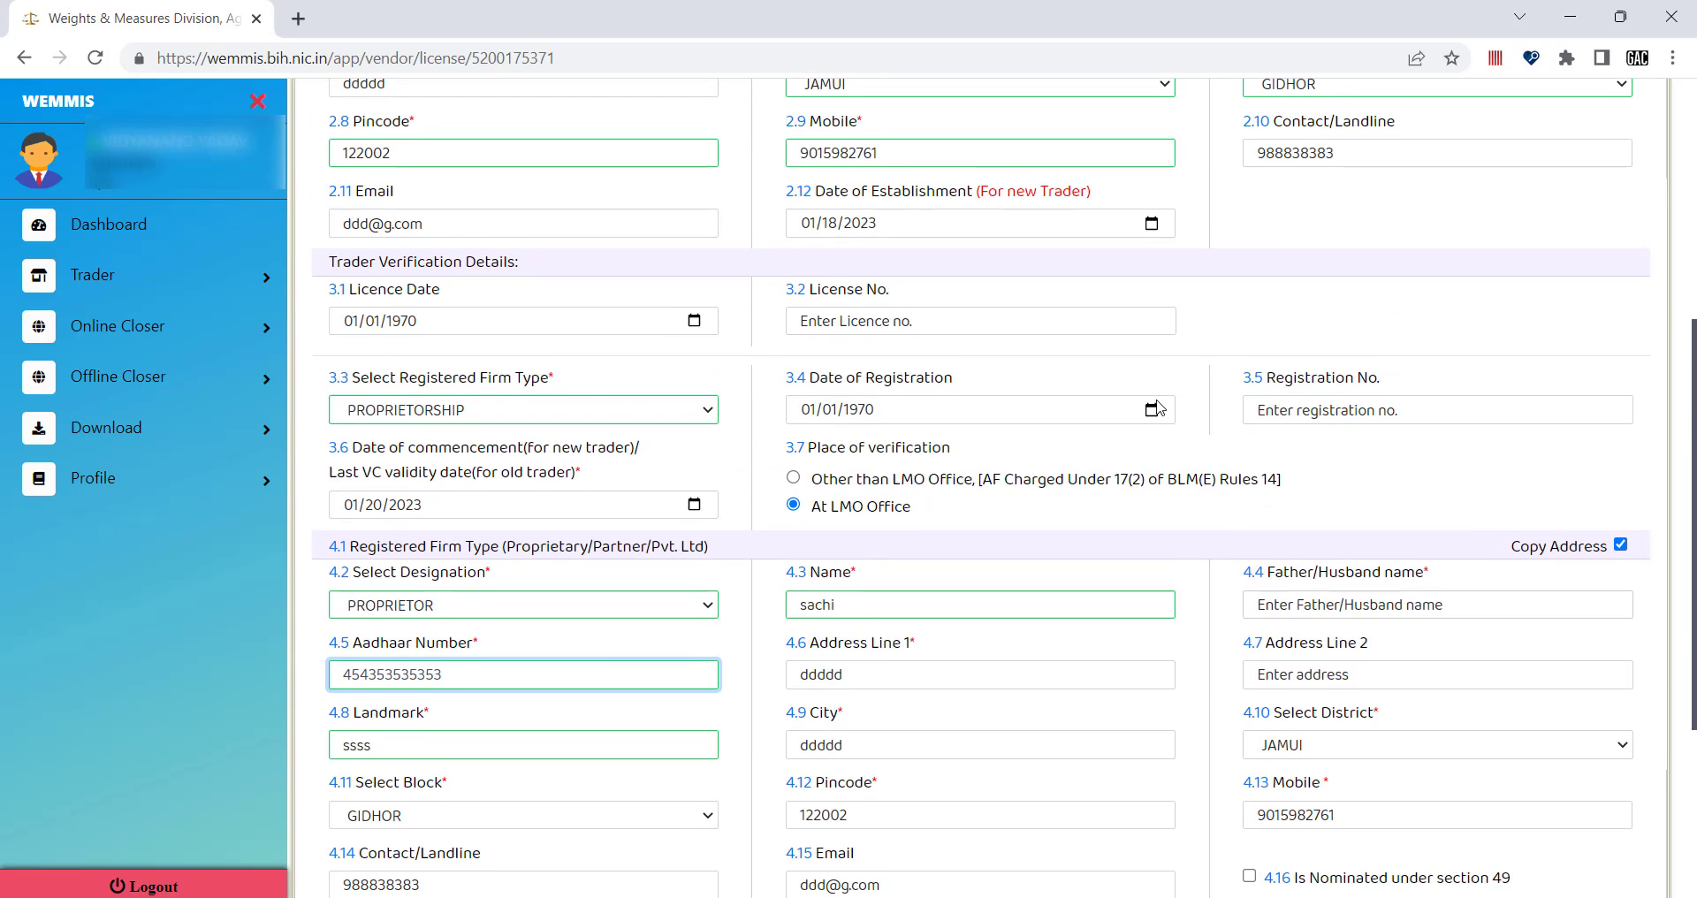
{"action": "scroll", "coordinate": [1139, 404], "scroll_direction": "up", "scroll_amount": 2}
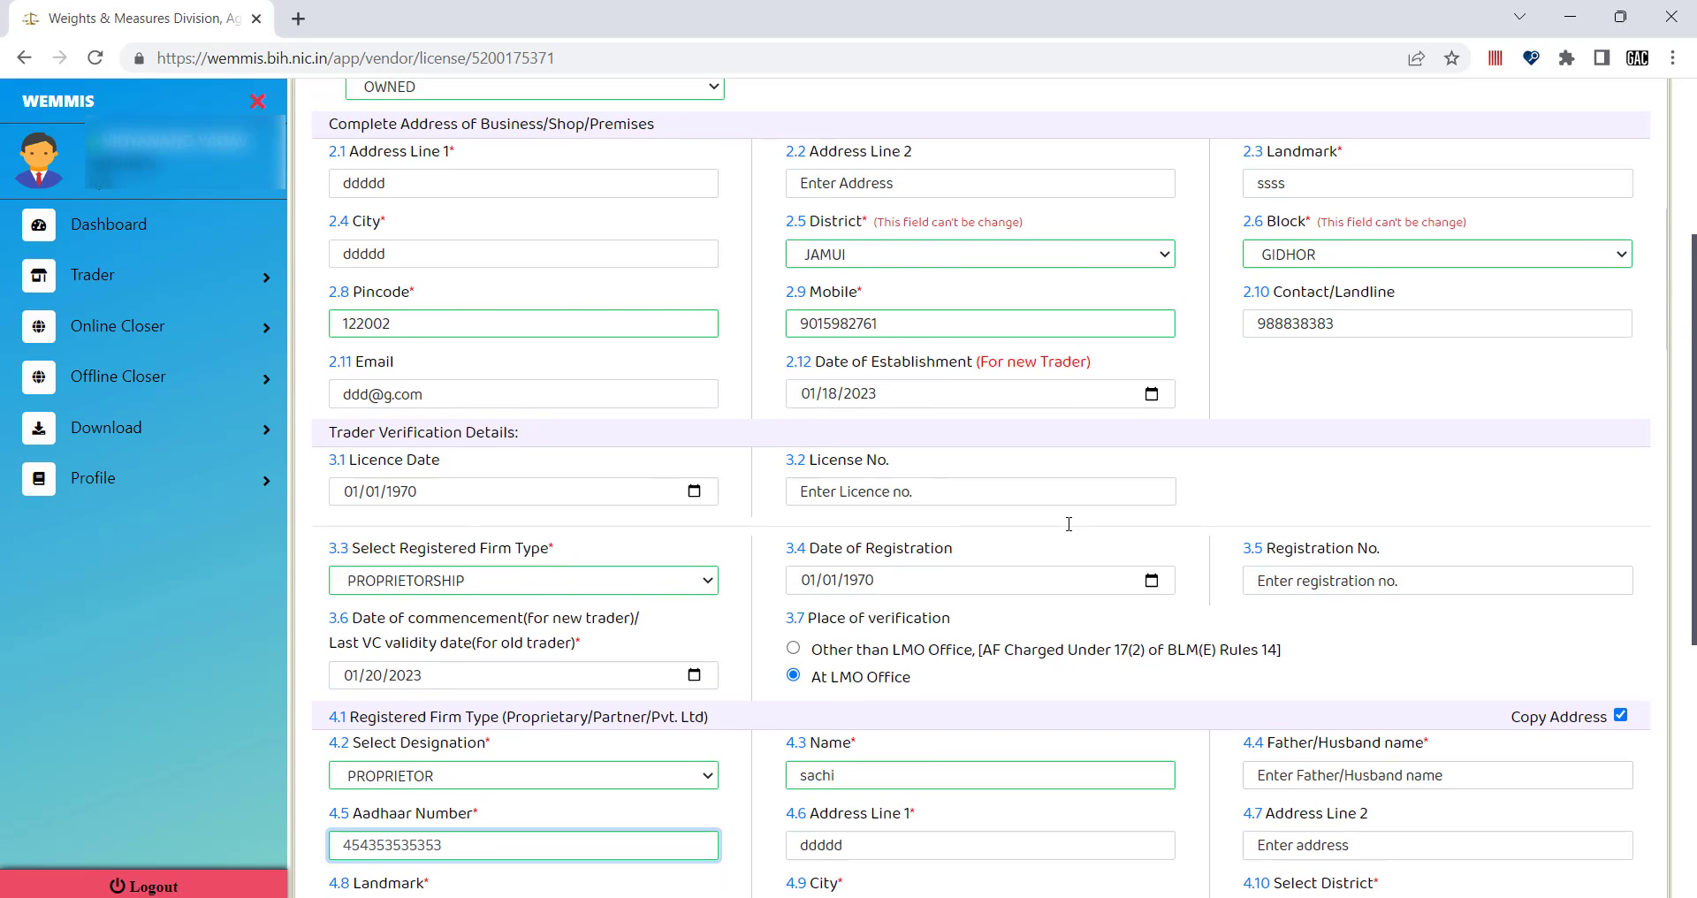
{"action": "scroll", "coordinate": [1068, 524], "scroll_direction": "down", "scroll_amount": 5}
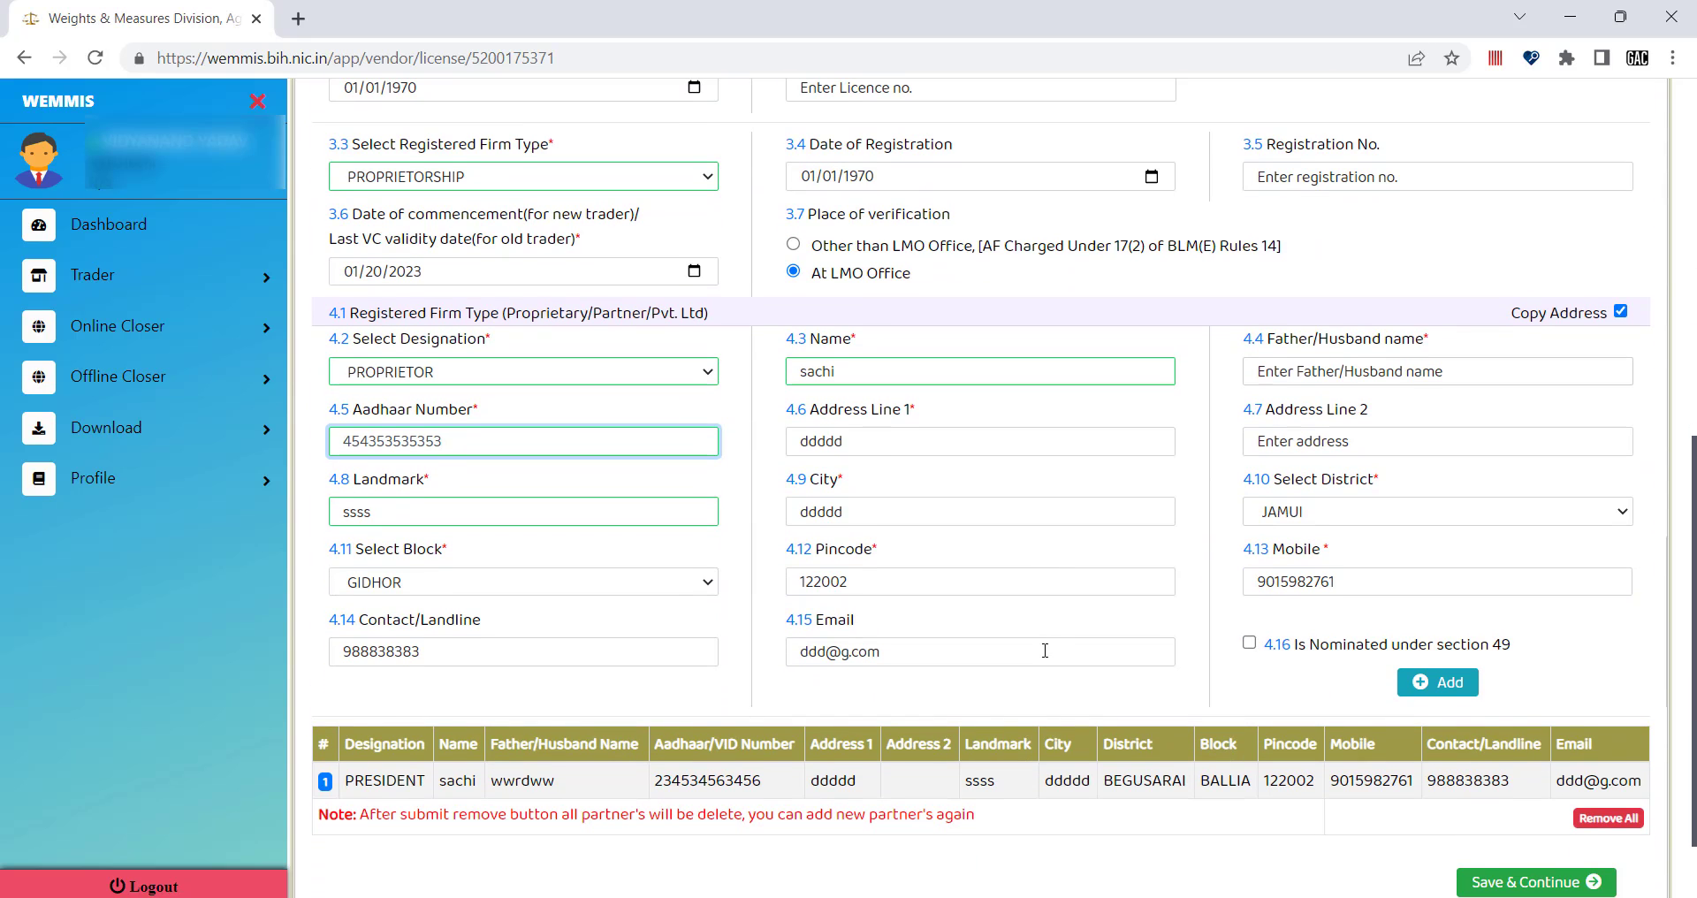
{"action": "scroll", "coordinate": [1044, 651], "scroll_direction": "down", "scroll_amount": 2}
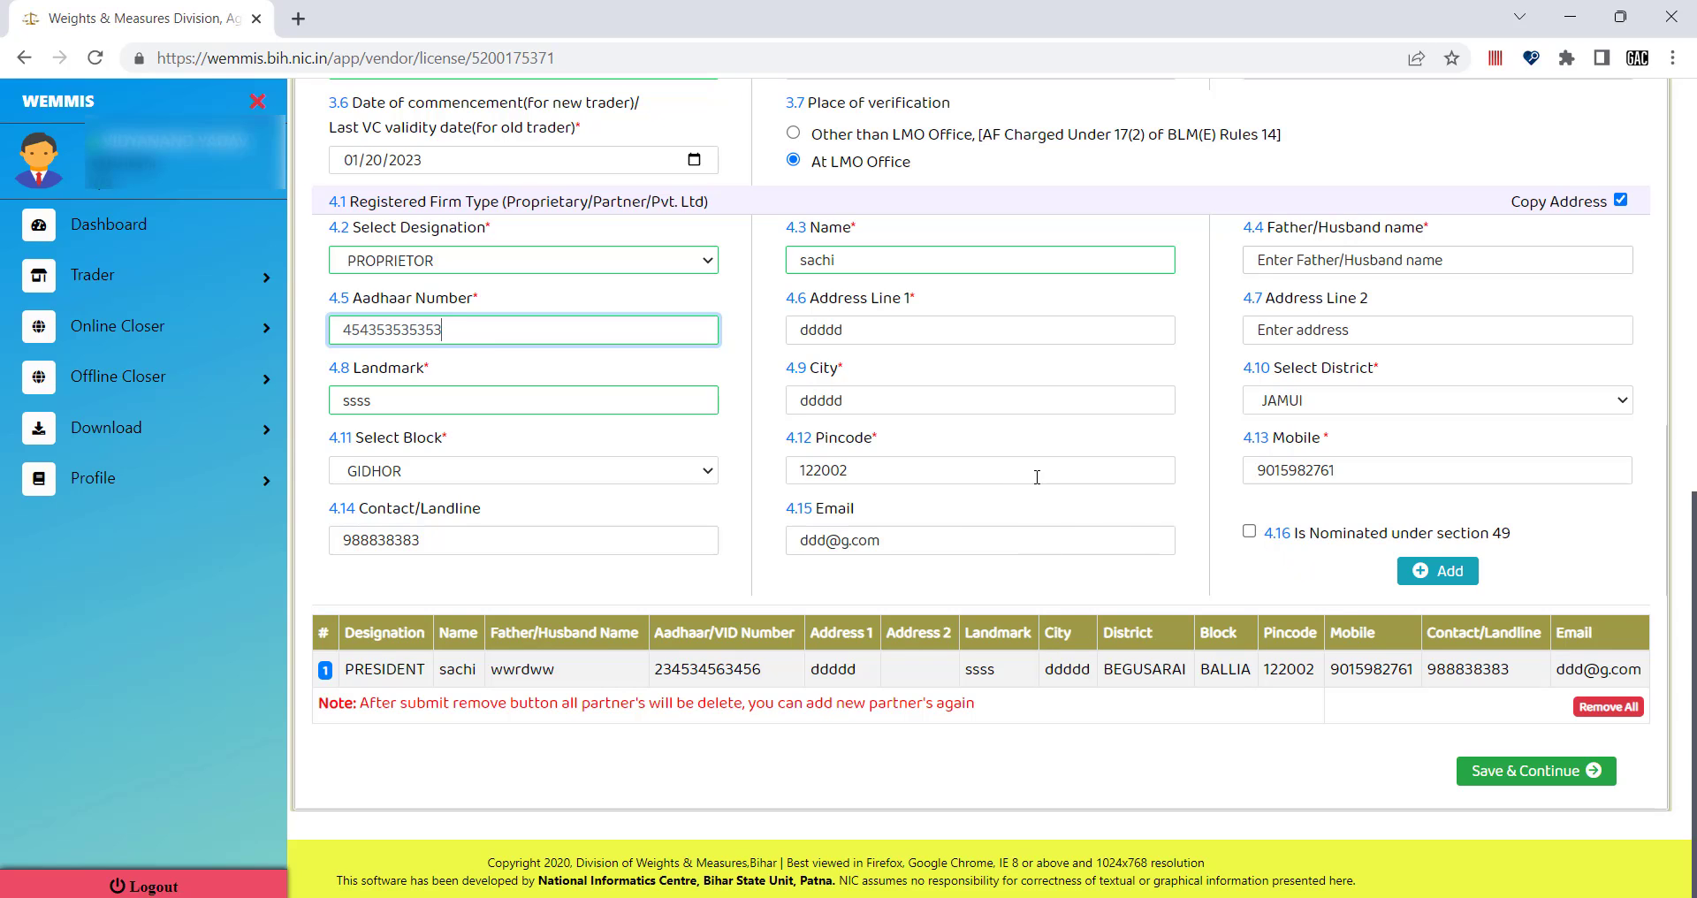
Mark the member as nominated under section 49, then remove all partners and confirm the deletion.
{"action": "left_click", "coordinate": [1249, 532]}
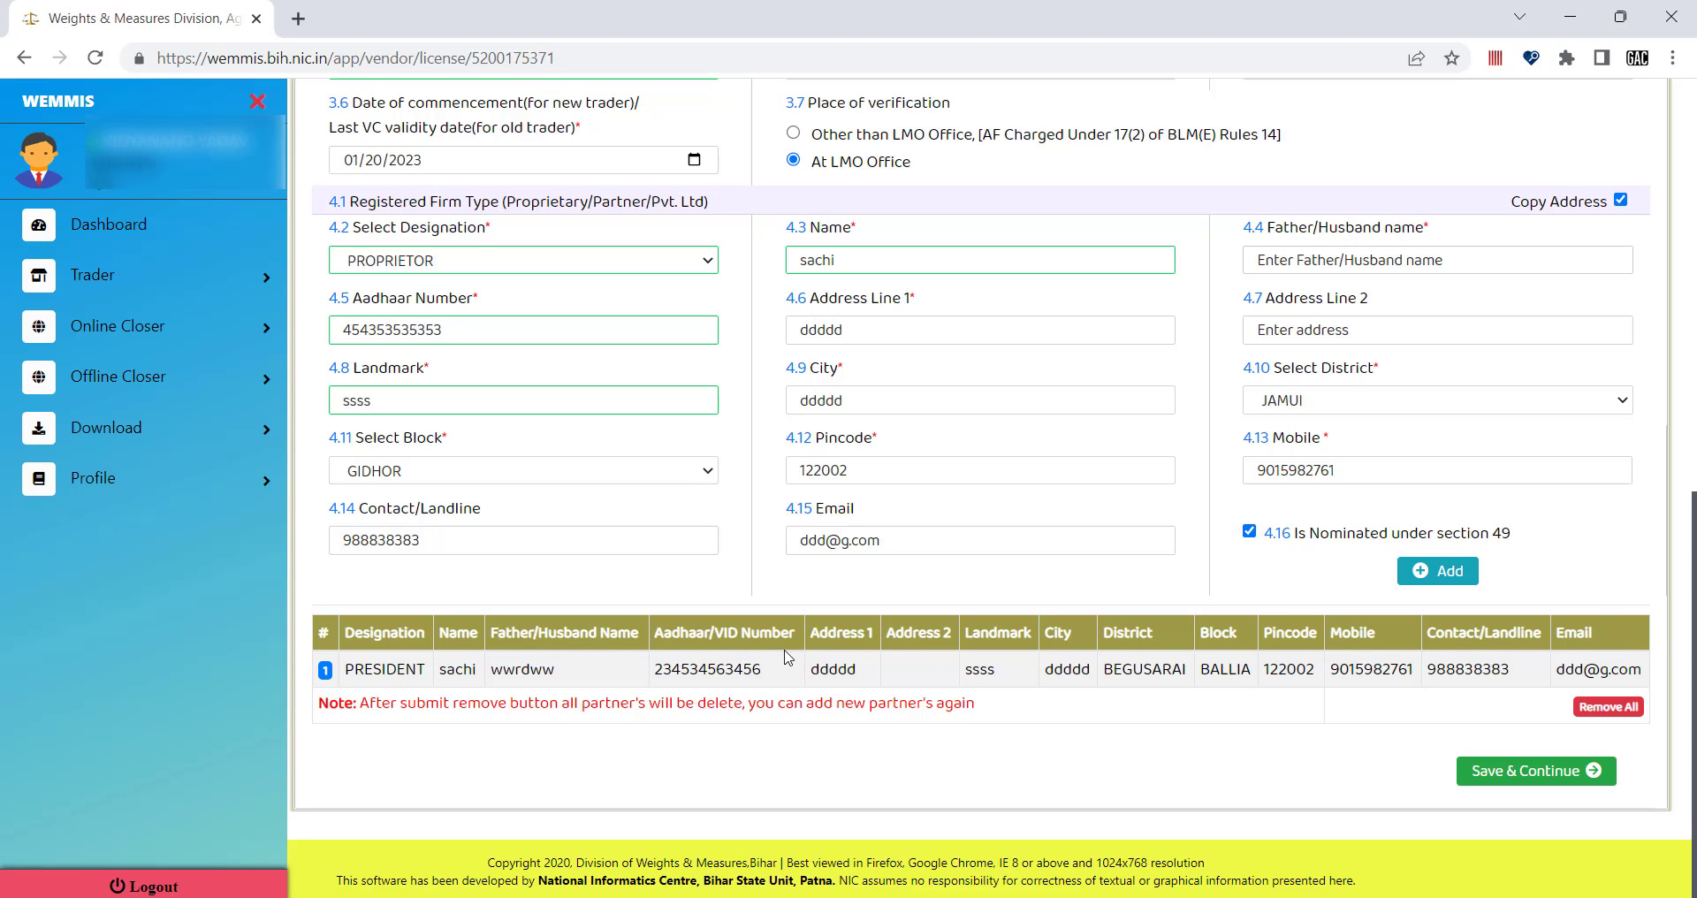
{"action": "left_click", "coordinate": [1249, 532]}
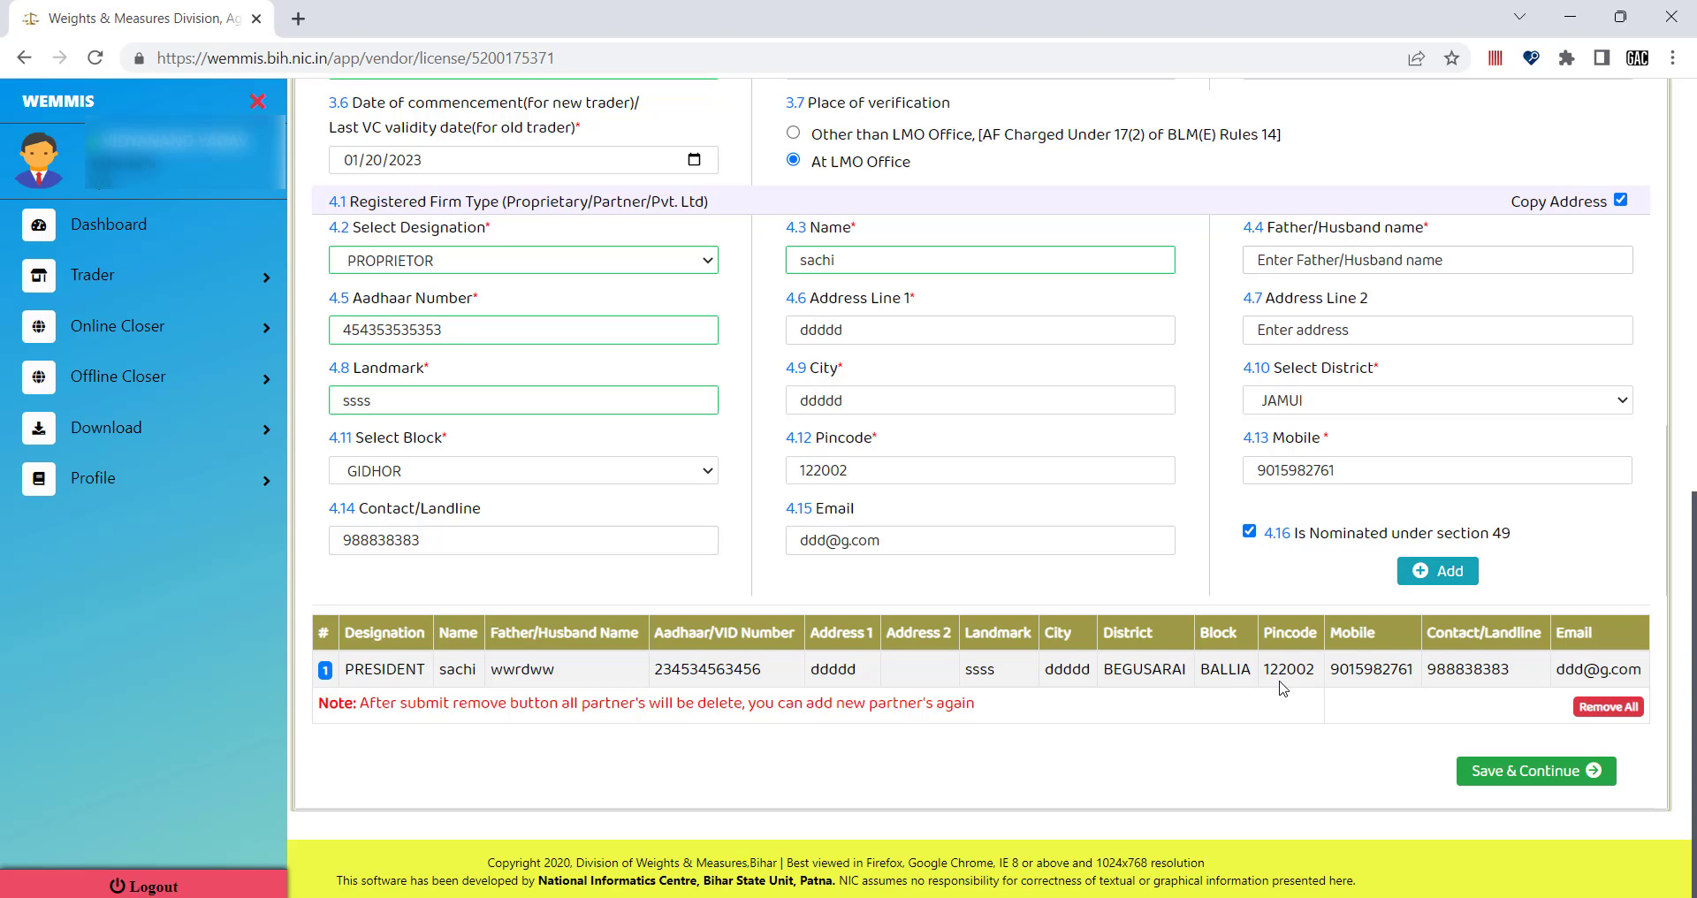
{"action": "left_click", "coordinate": [1623, 714]}
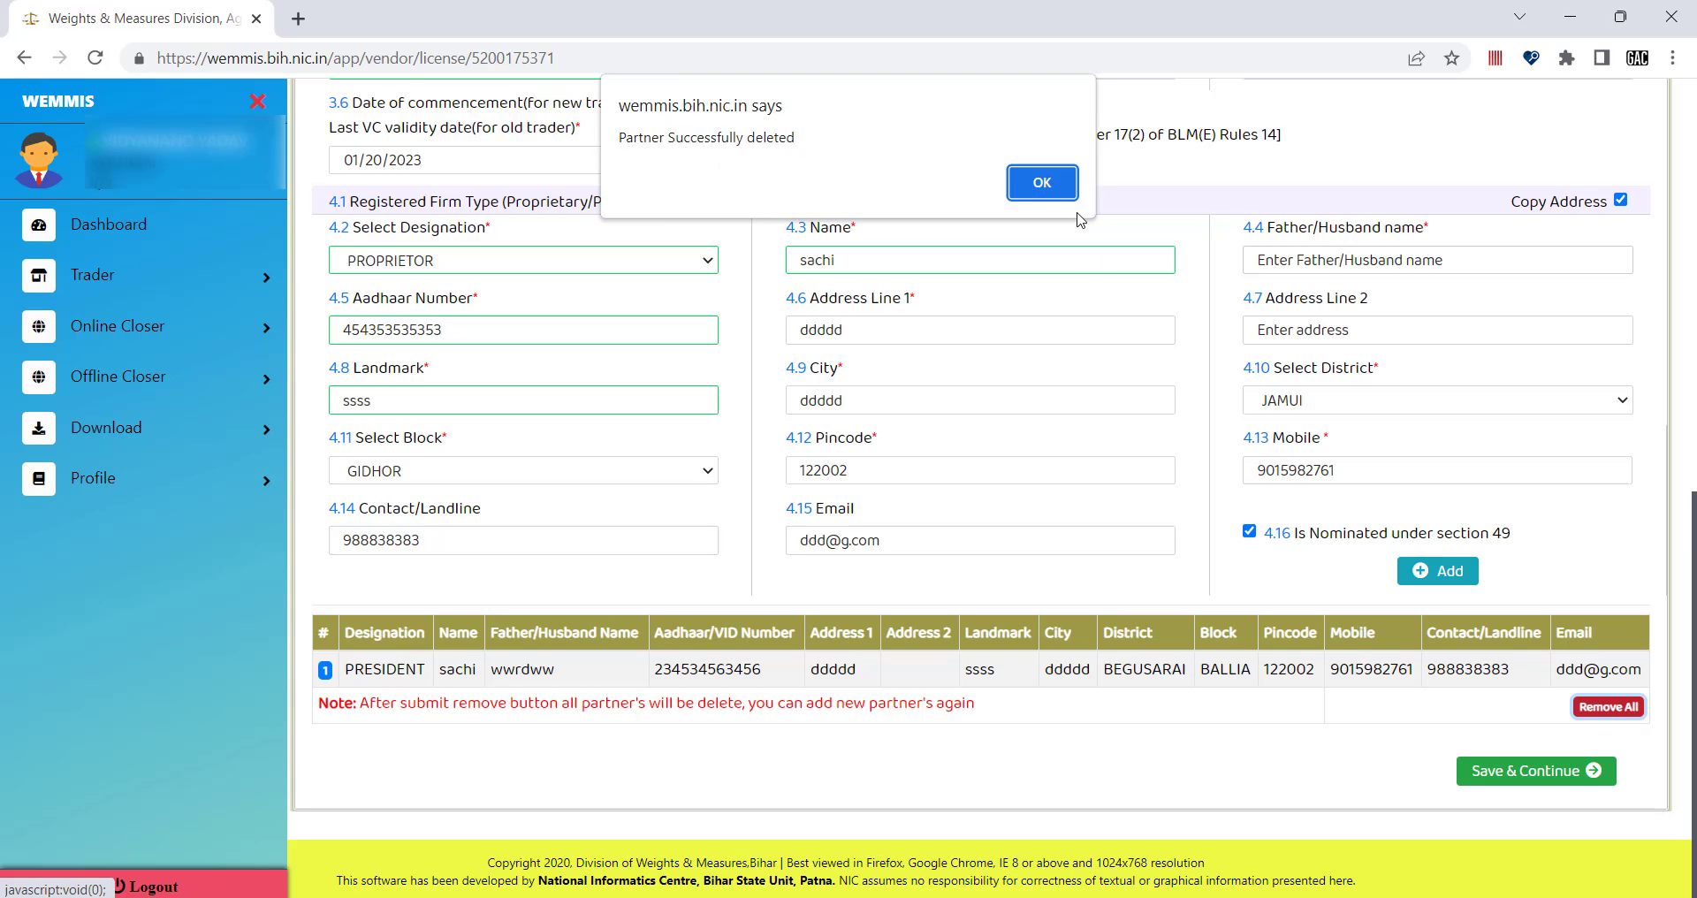
{"action": "left_click", "coordinate": [1056, 182]}
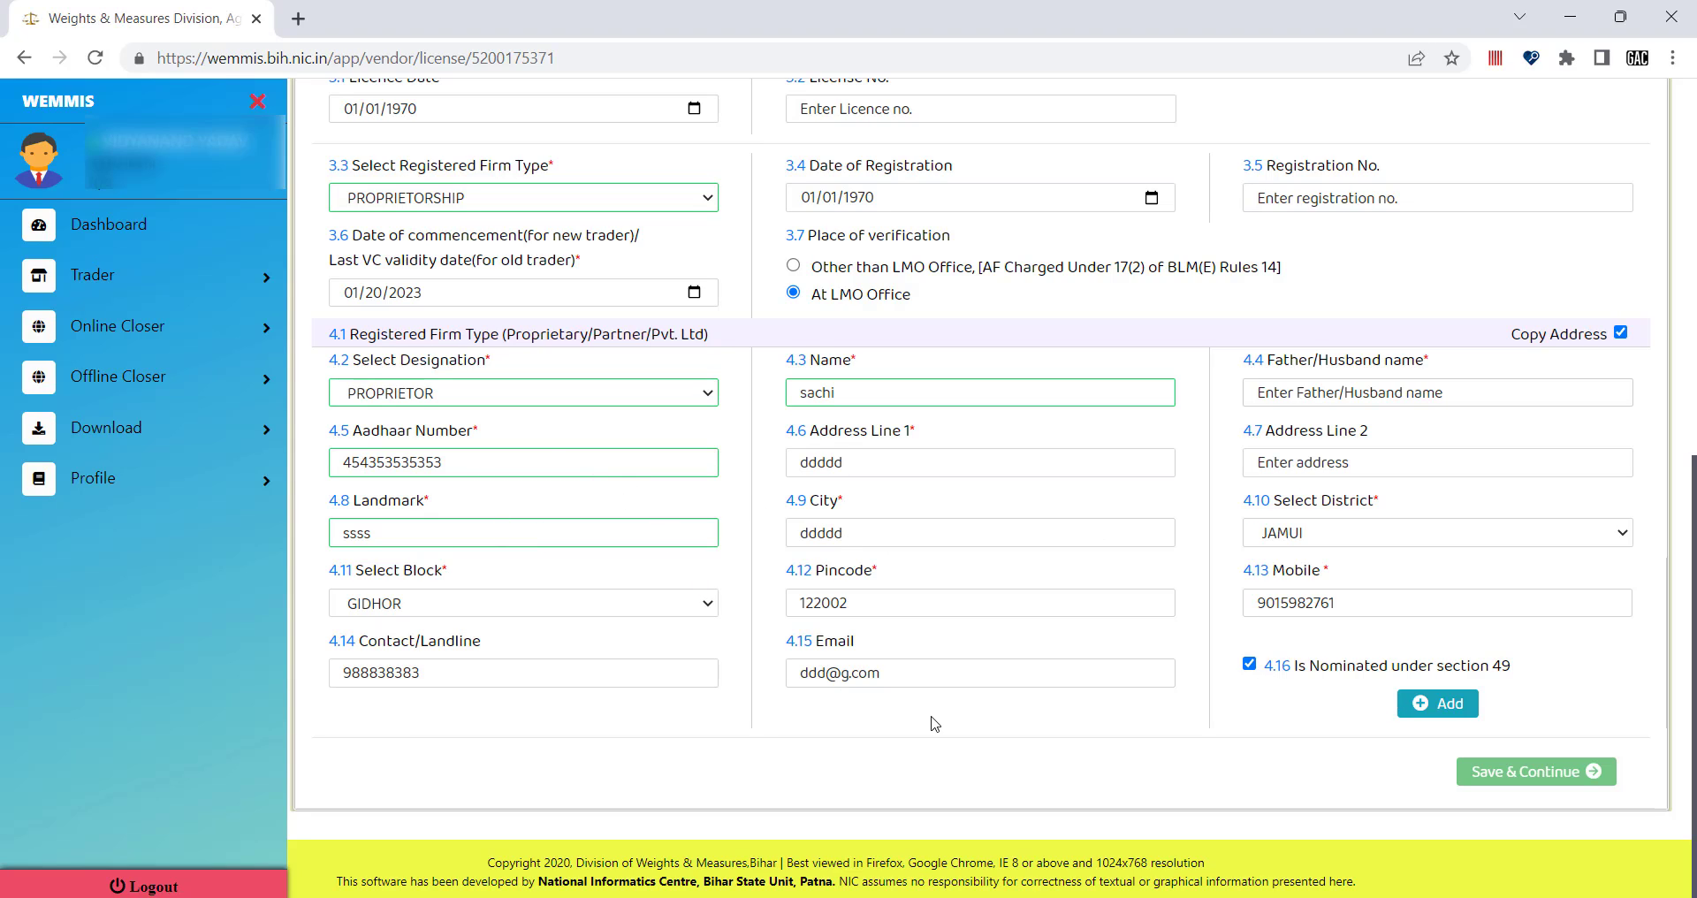
Add the PROPRIETOR entry with JAMUI district and GIDHOR block to the partner table.
{"action": "left_click", "coordinate": [1437, 704]}
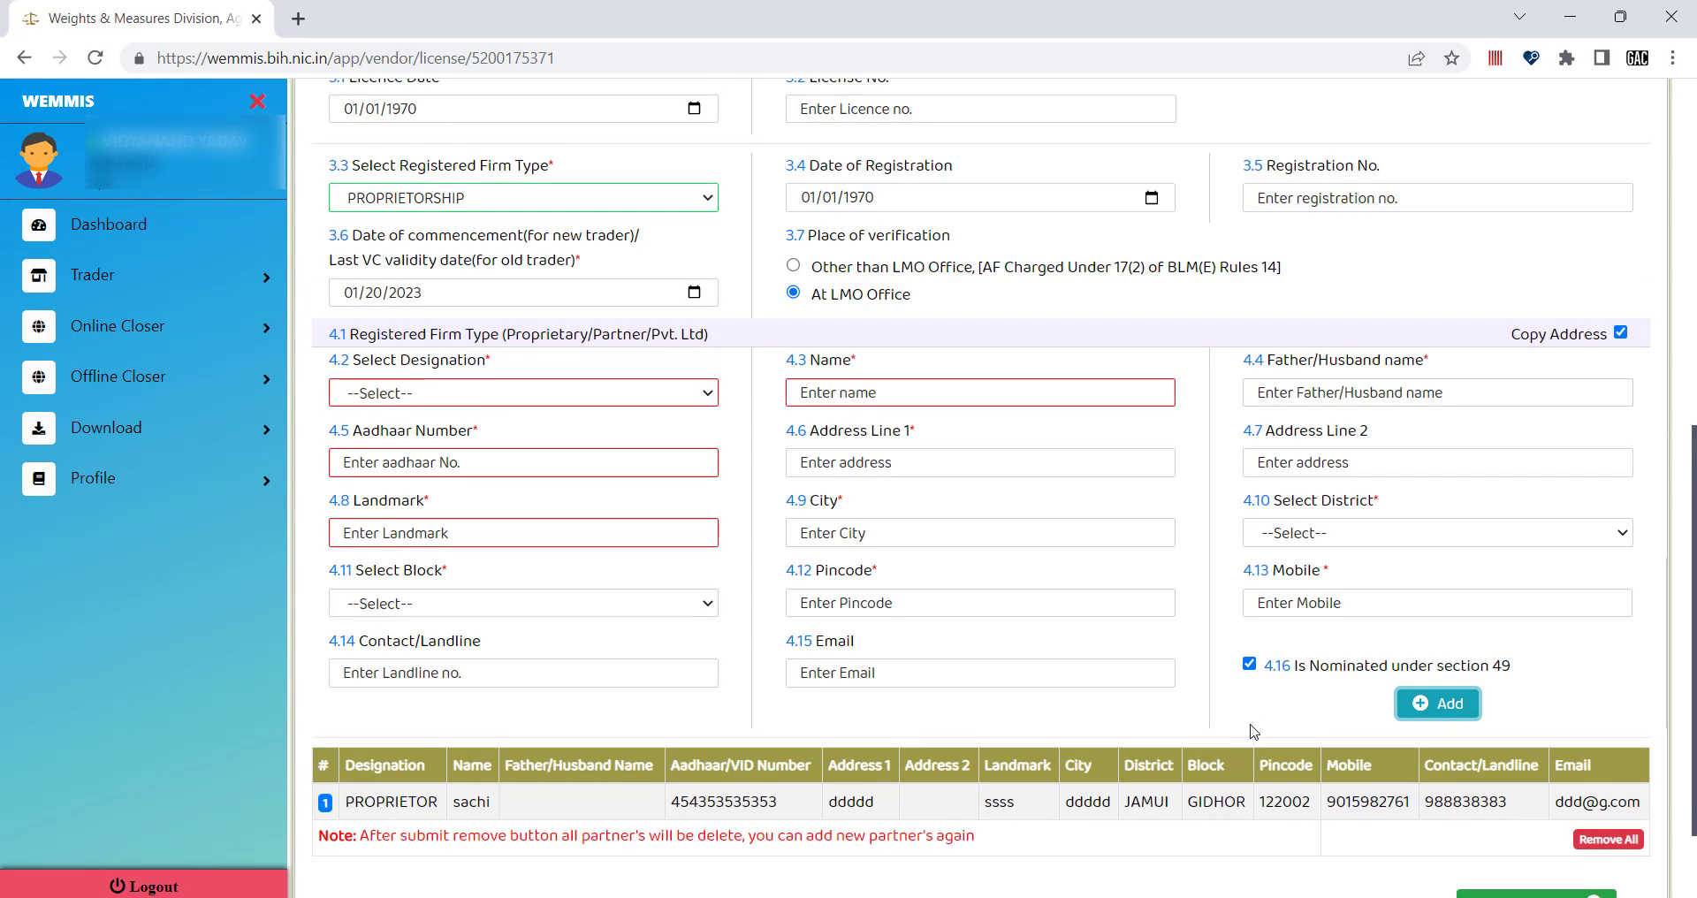
{"action": "scroll", "coordinate": [919, 711], "scroll_direction": "down", "scroll_amount": 2}
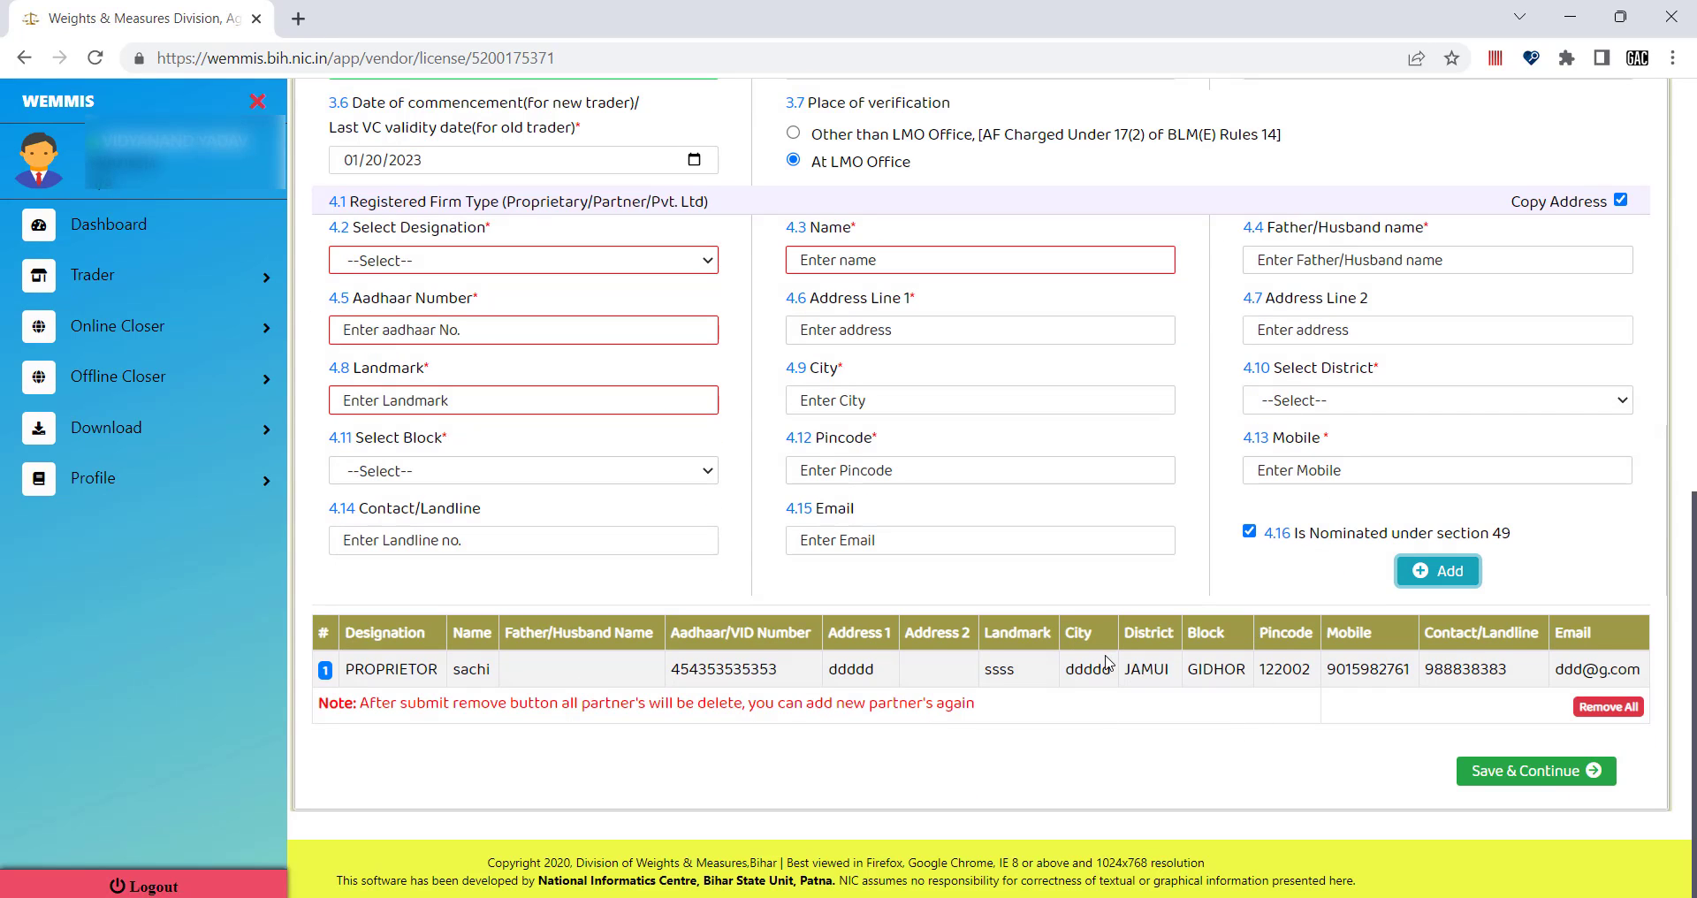
{"action": "scroll", "coordinate": [1057, 669], "scroll_direction": "up", "scroll_amount": 5}
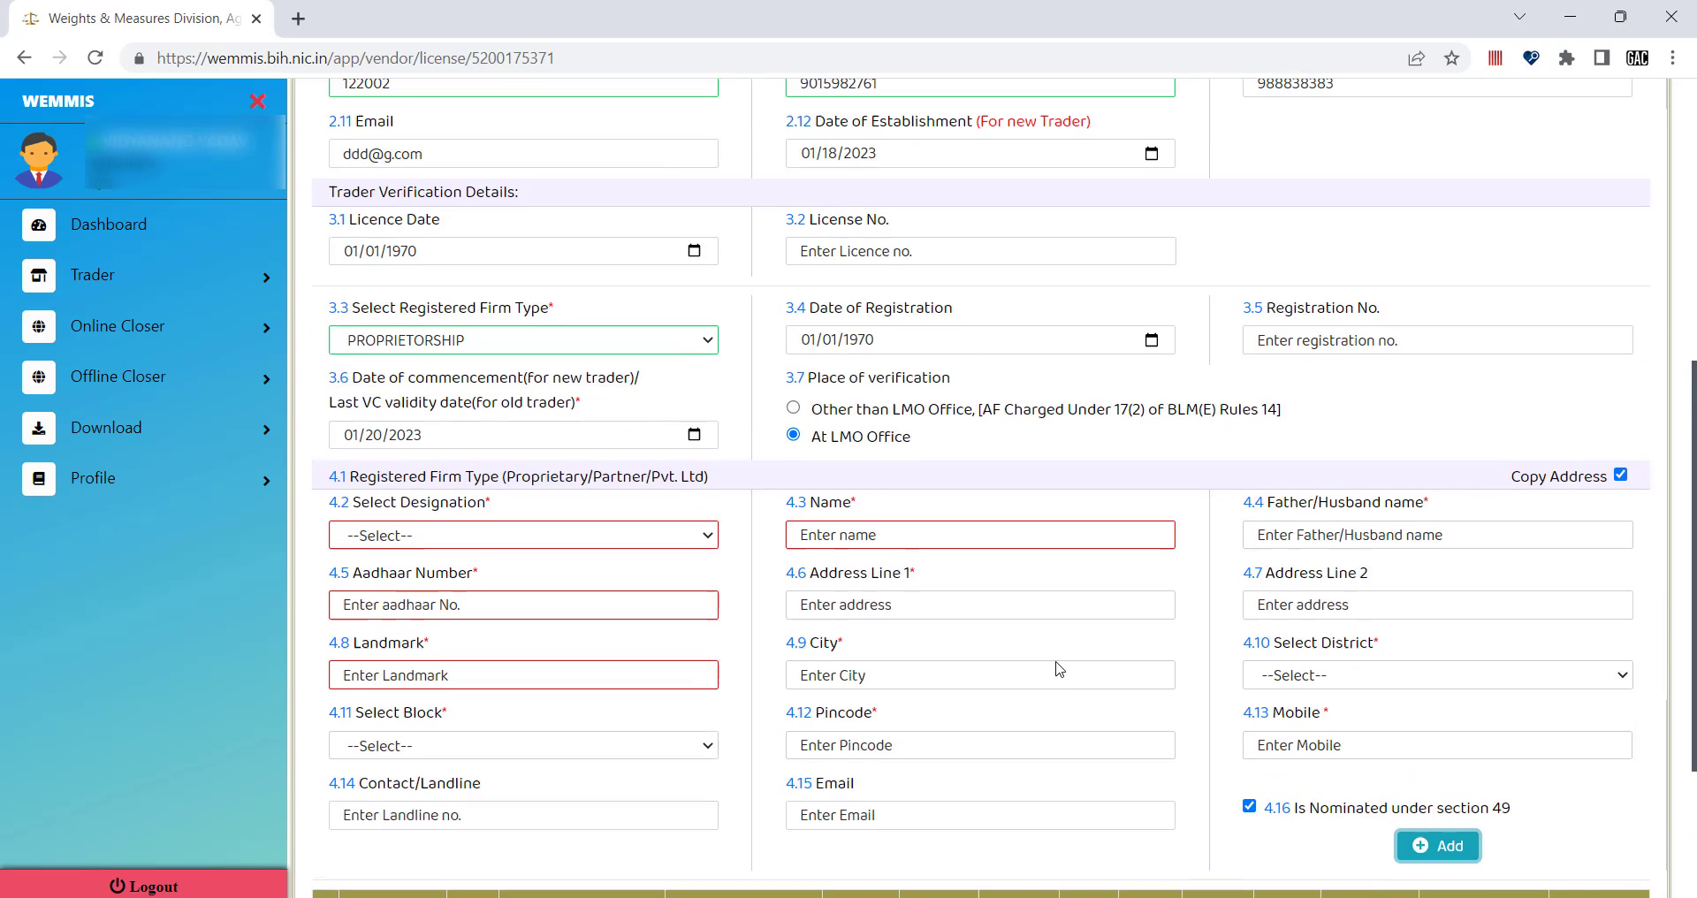
{"action": "scroll", "coordinate": [979, 431], "scroll_direction": "up", "scroll_amount": 2}
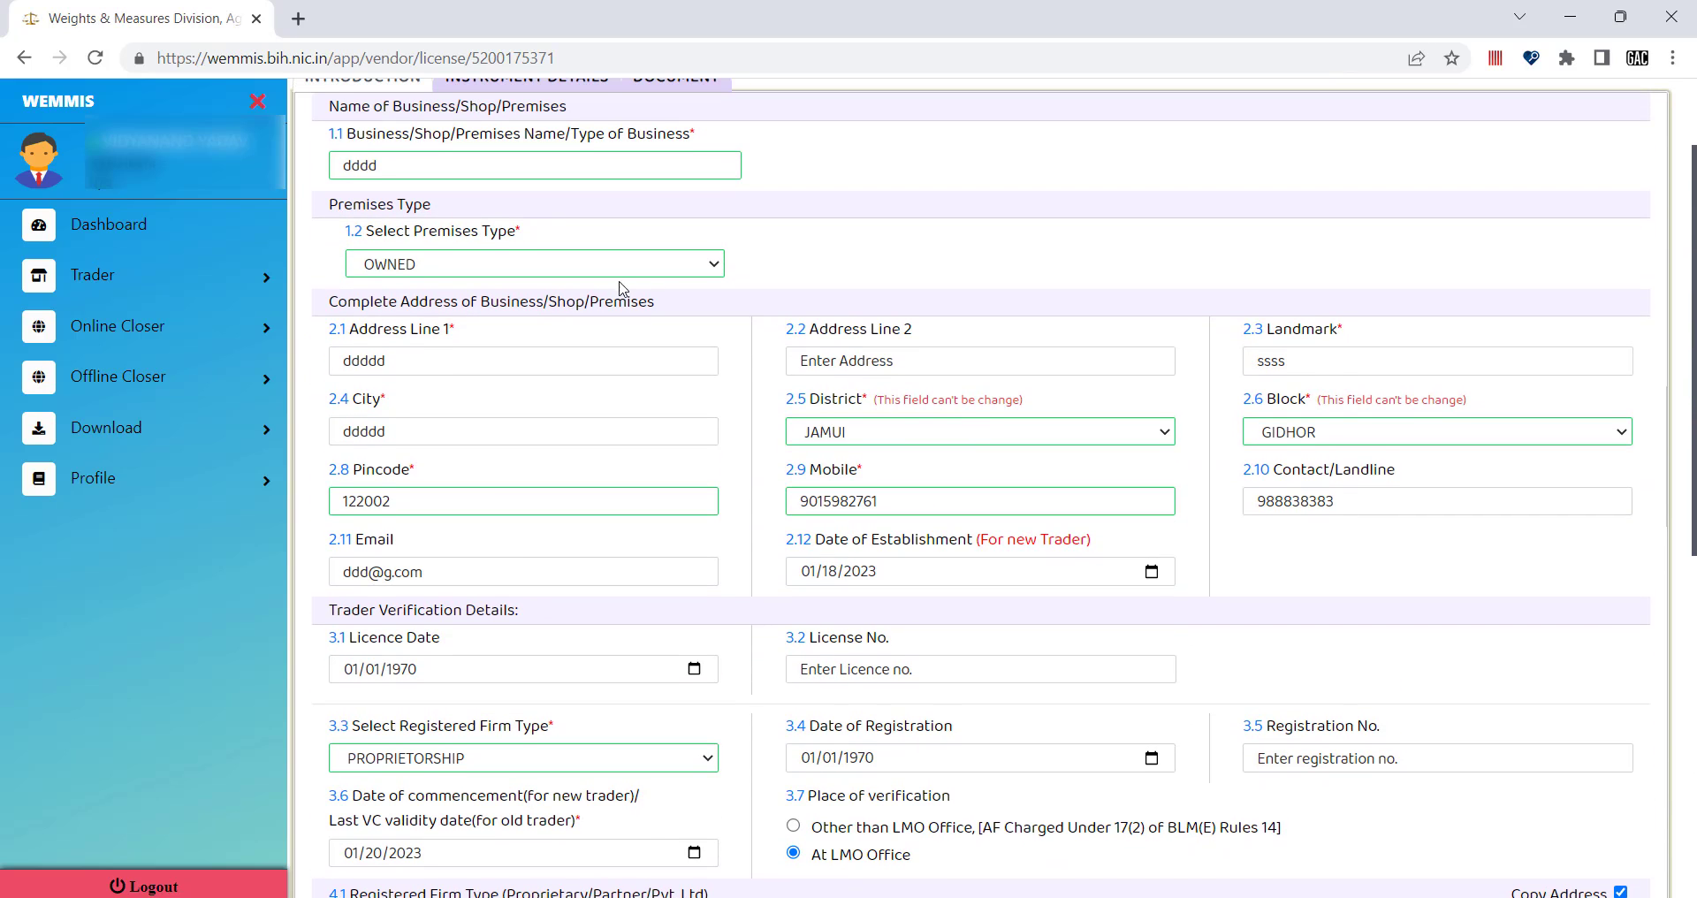
{"action": "scroll", "coordinate": [757, 369], "scroll_direction": "up", "scroll_amount": 2}
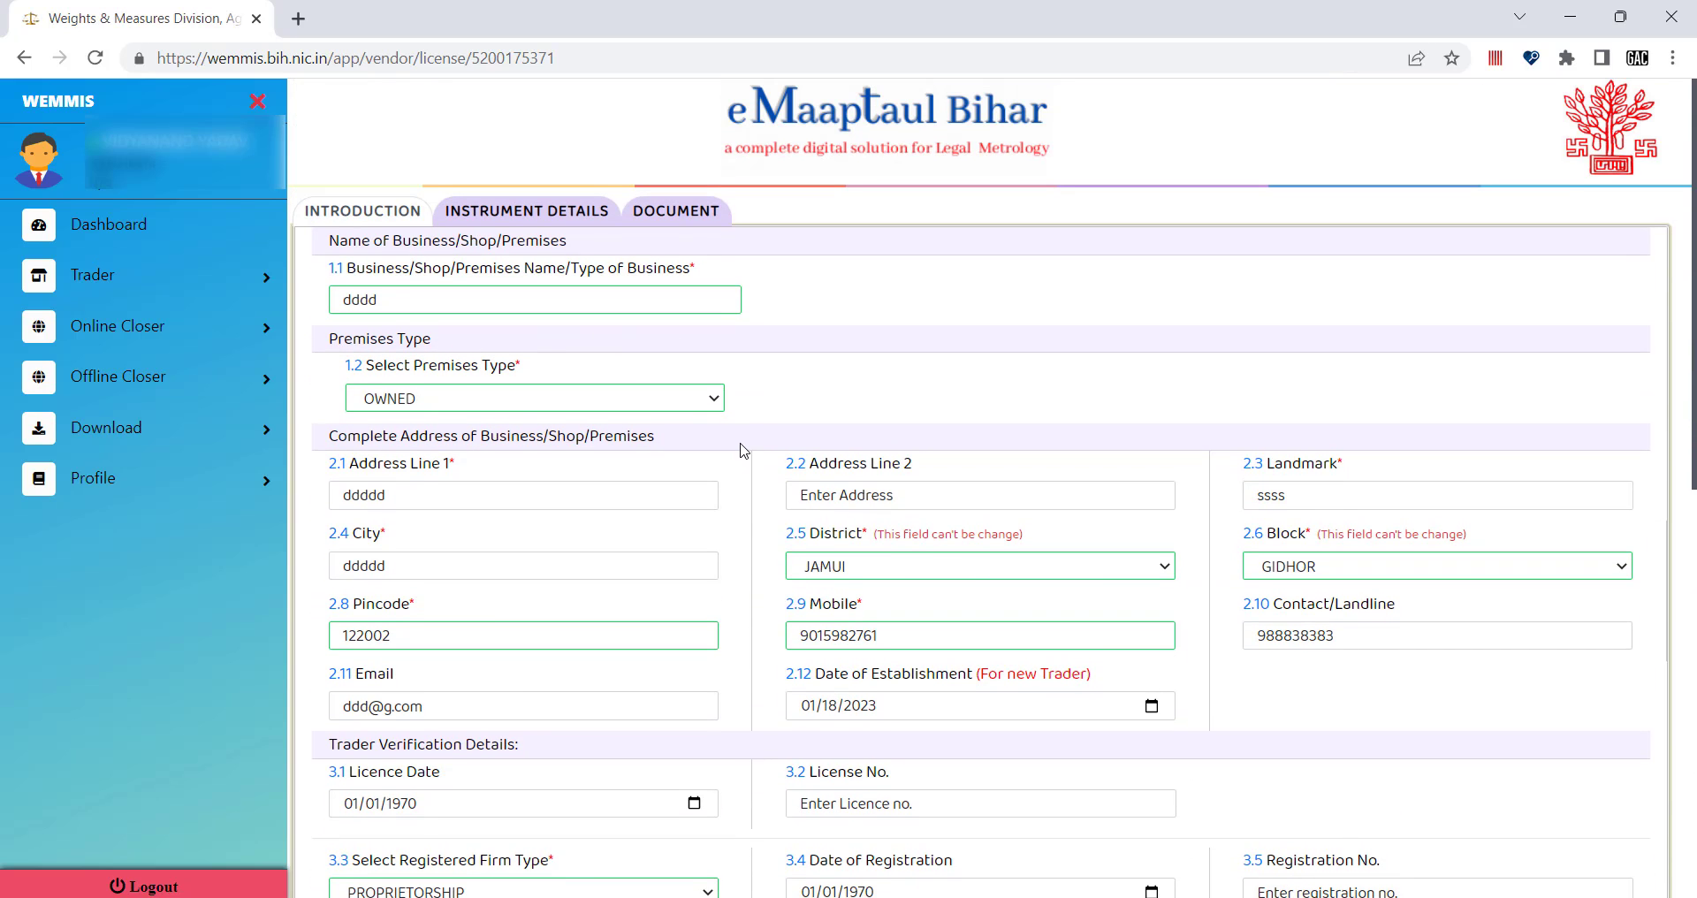
{"action": "scroll", "coordinate": [745, 452], "scroll_direction": "down", "scroll_amount": 3}
{"action": "scroll", "coordinate": [684, 568], "scroll_direction": "down", "scroll_amount": 5}
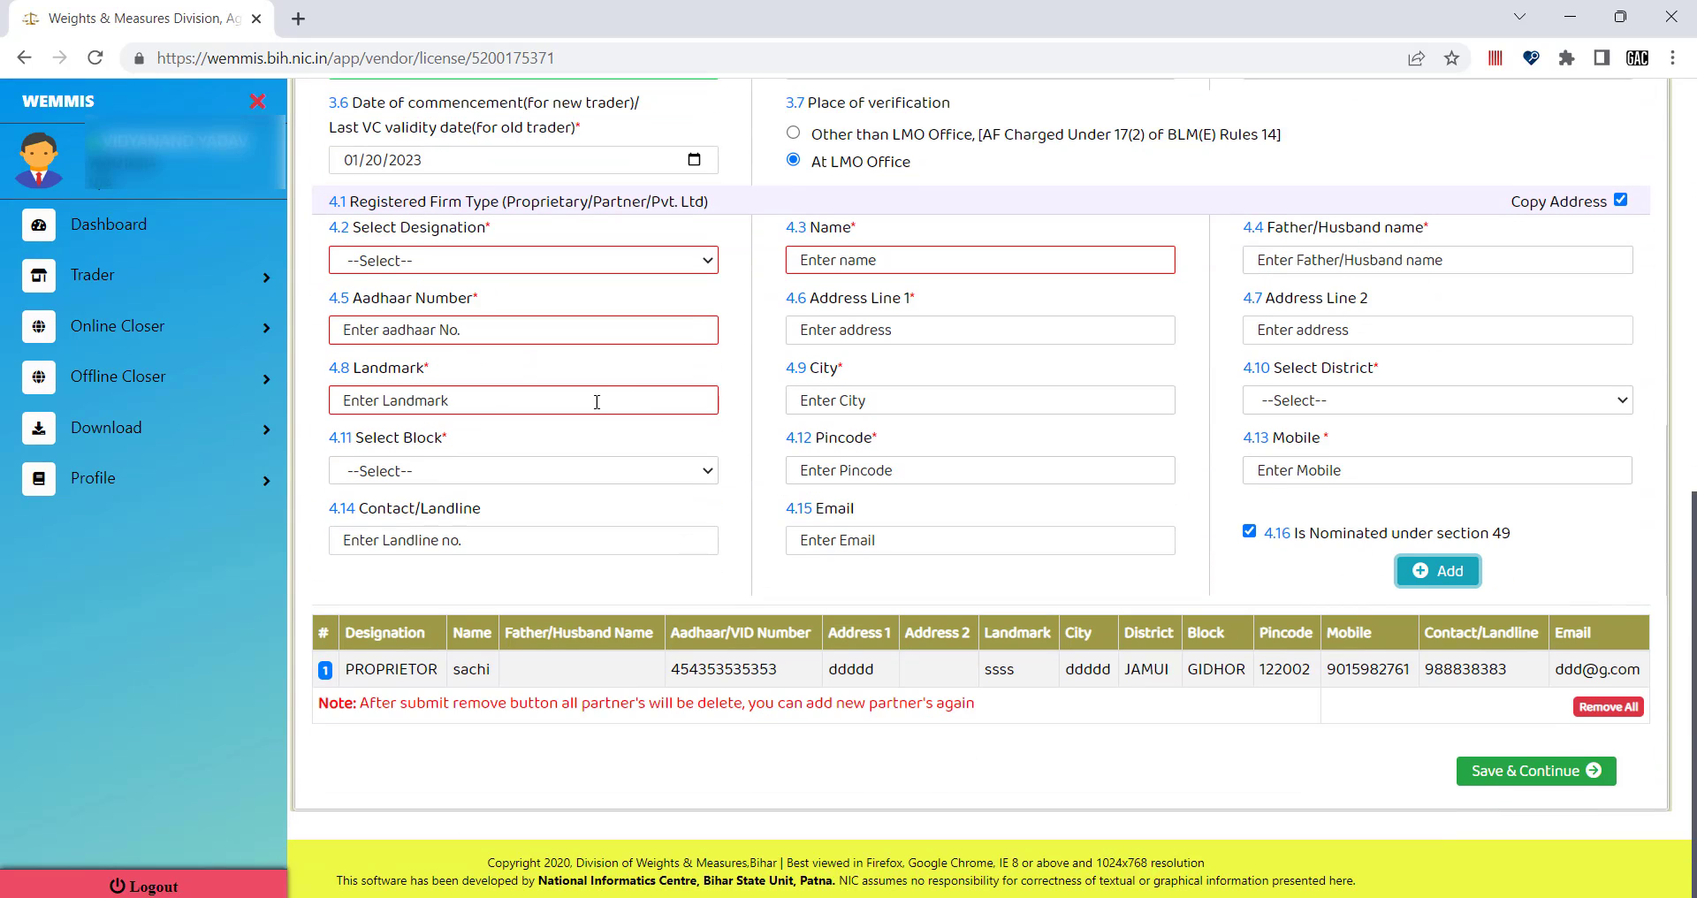
Enter landmark 'gfgfgf' and choose PROPRIETOR as the second partner's designation.
{"action": "left_click", "coordinate": [488, 403]}
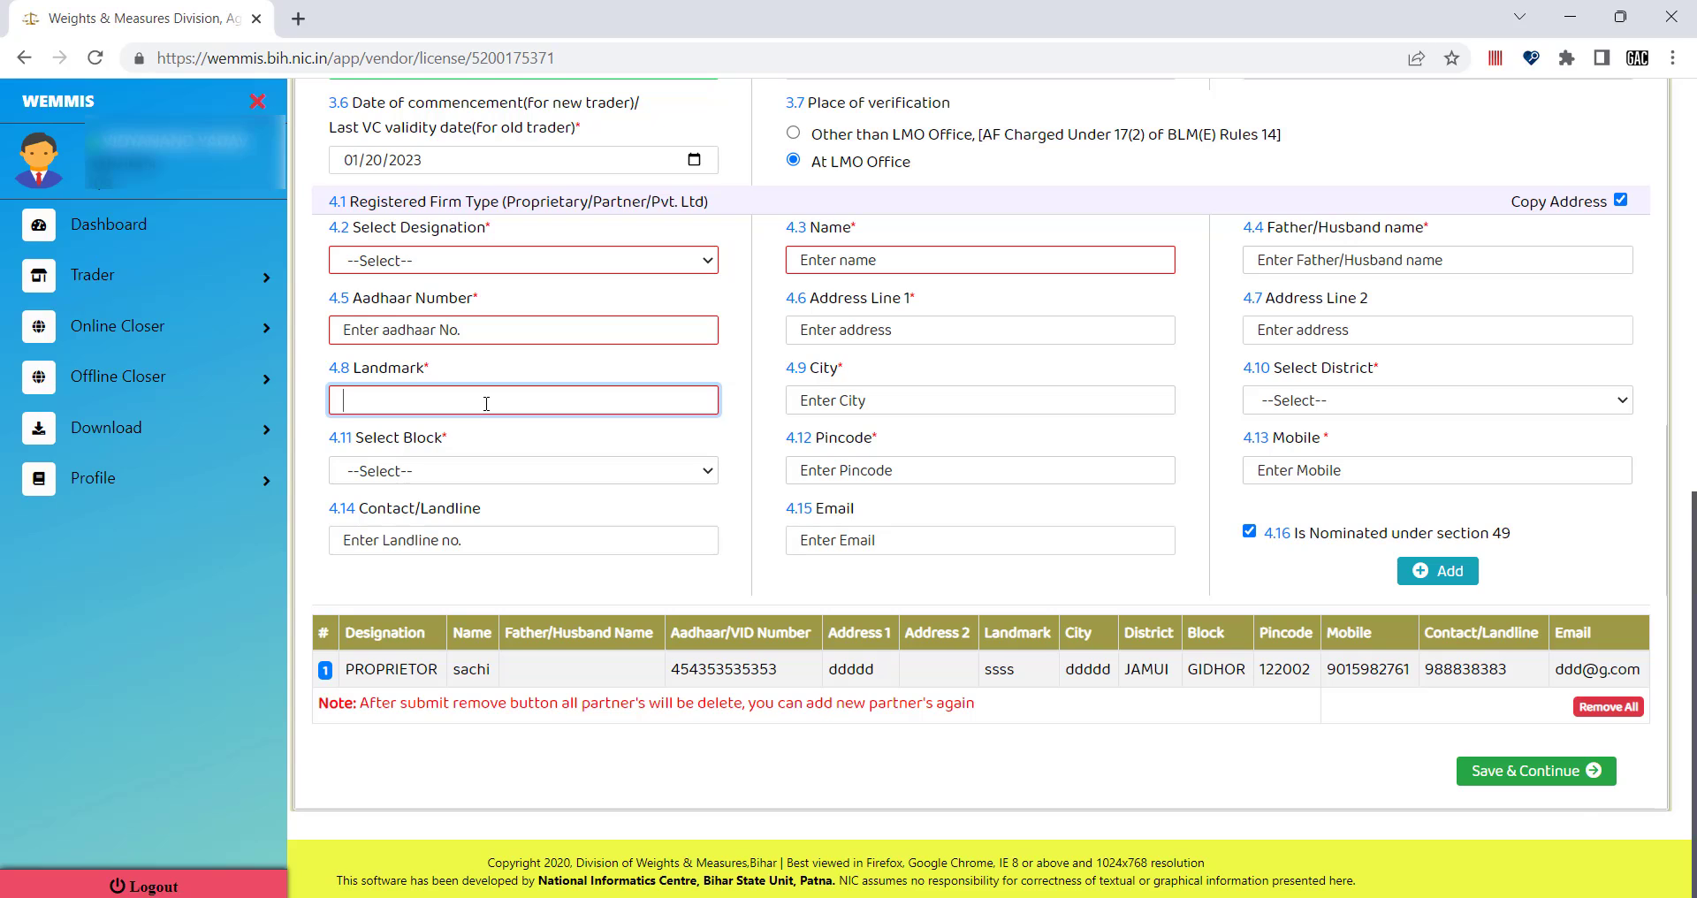
{"action": "type", "text": "5656"}
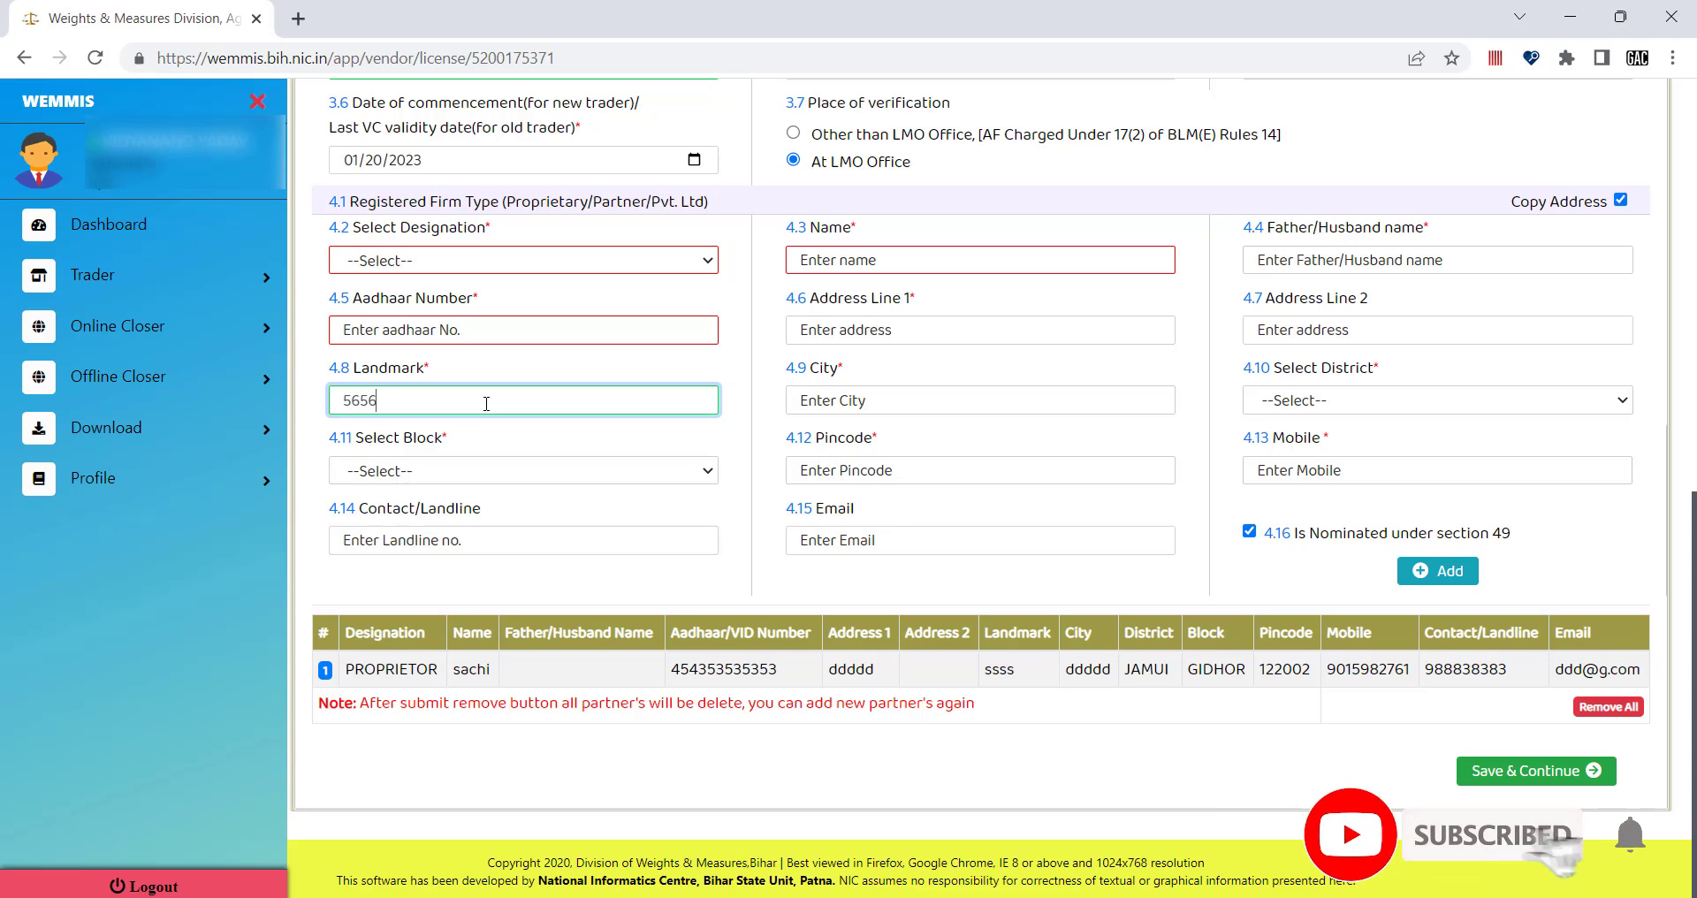
{"action": "type", "text": "5656555"}
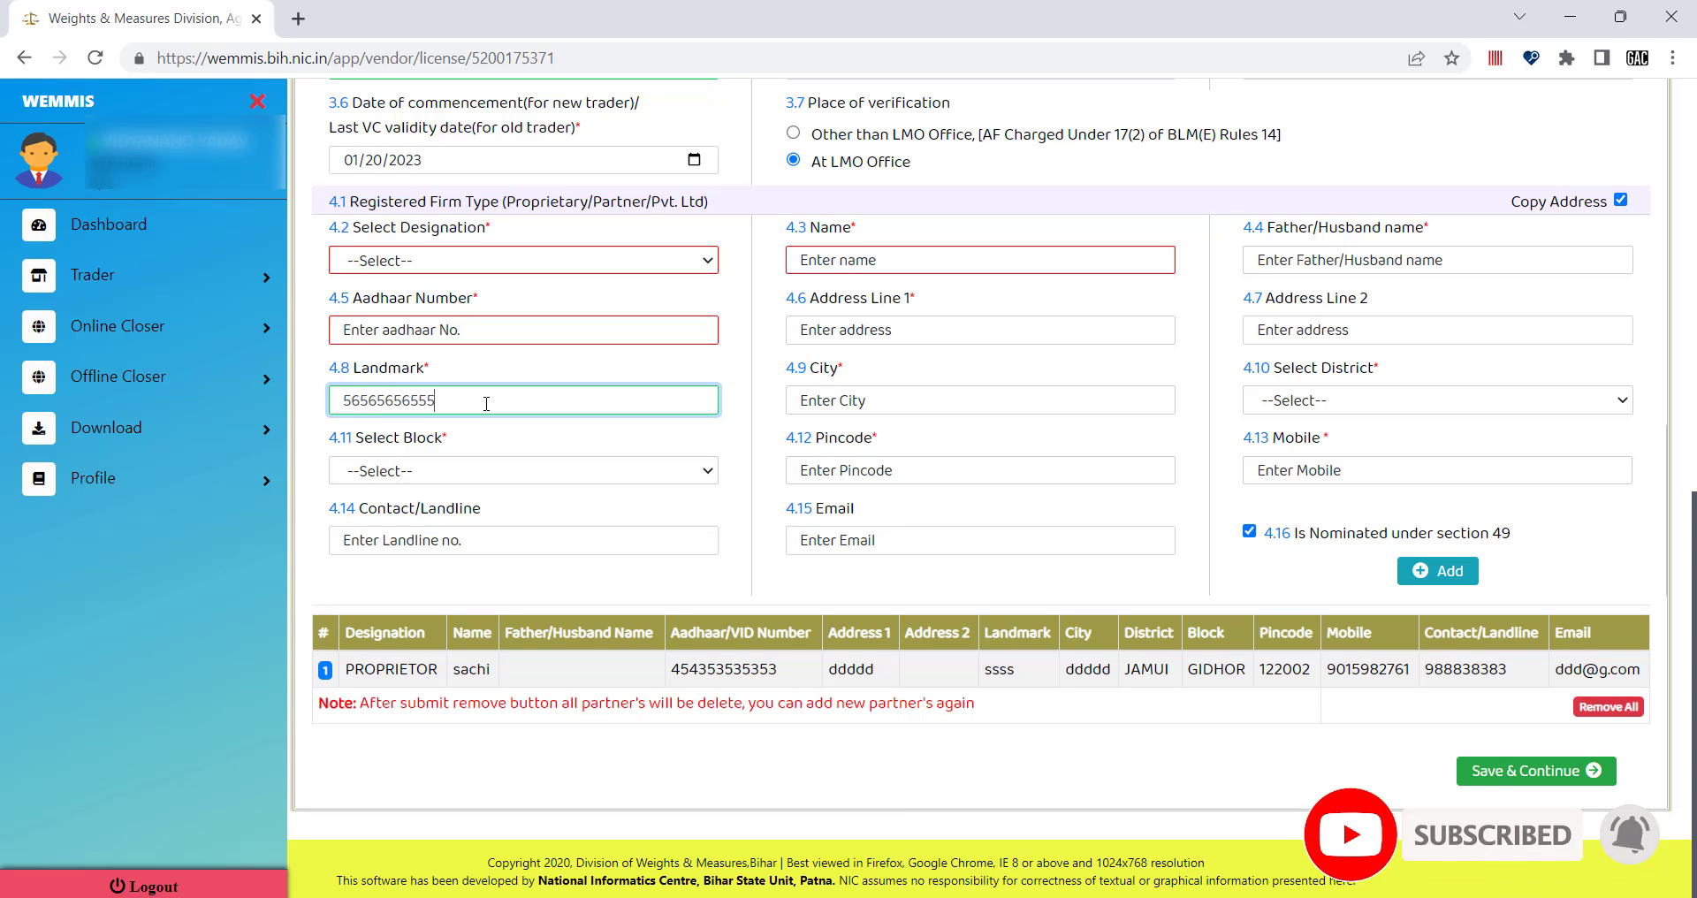
{"action": "key", "text": "BackSpace"}
{"action": "key", "text": "BackSpace"}
{"action": "key", "text": "BackSpace"}
{"action": "key", "text": "BackSpace"}
{"action": "key", "text": "BackSpace"}
{"action": "key", "text": "BackSpace"}
{"action": "key", "text": "BackSpace"}
{"action": "key", "text": "BackSpace"}
{"action": "key", "text": "BackSpace"}
{"action": "key", "text": "BackSpace"}
{"action": "key", "text": "BackSpace"}
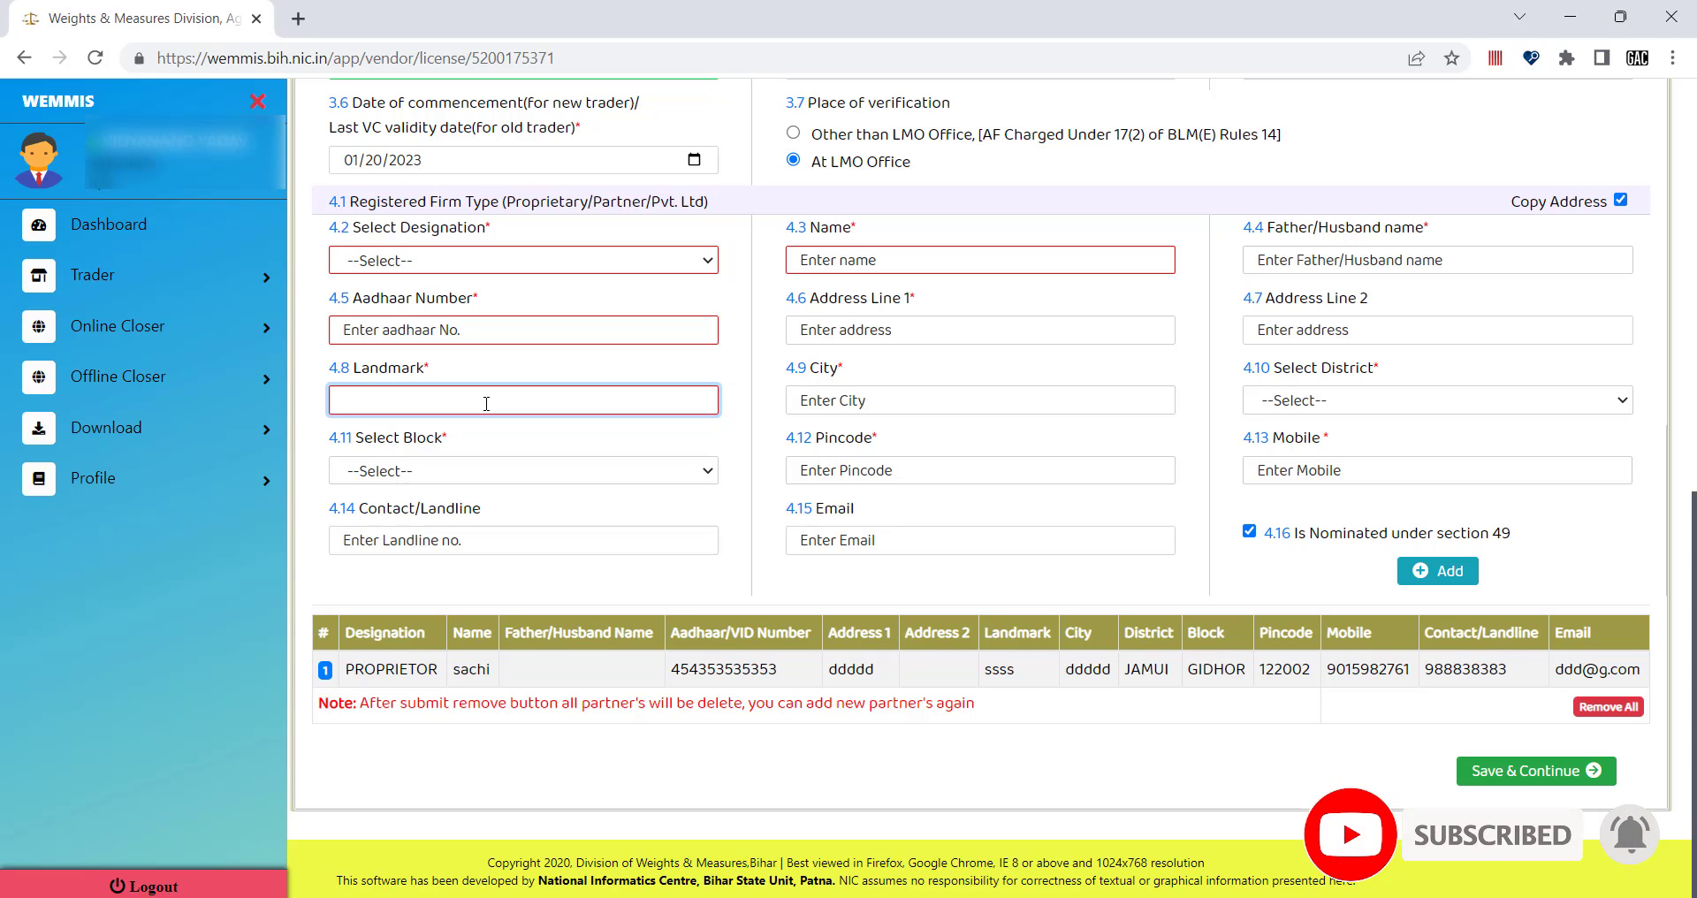
{"action": "type", "text": "gfgfgf"}
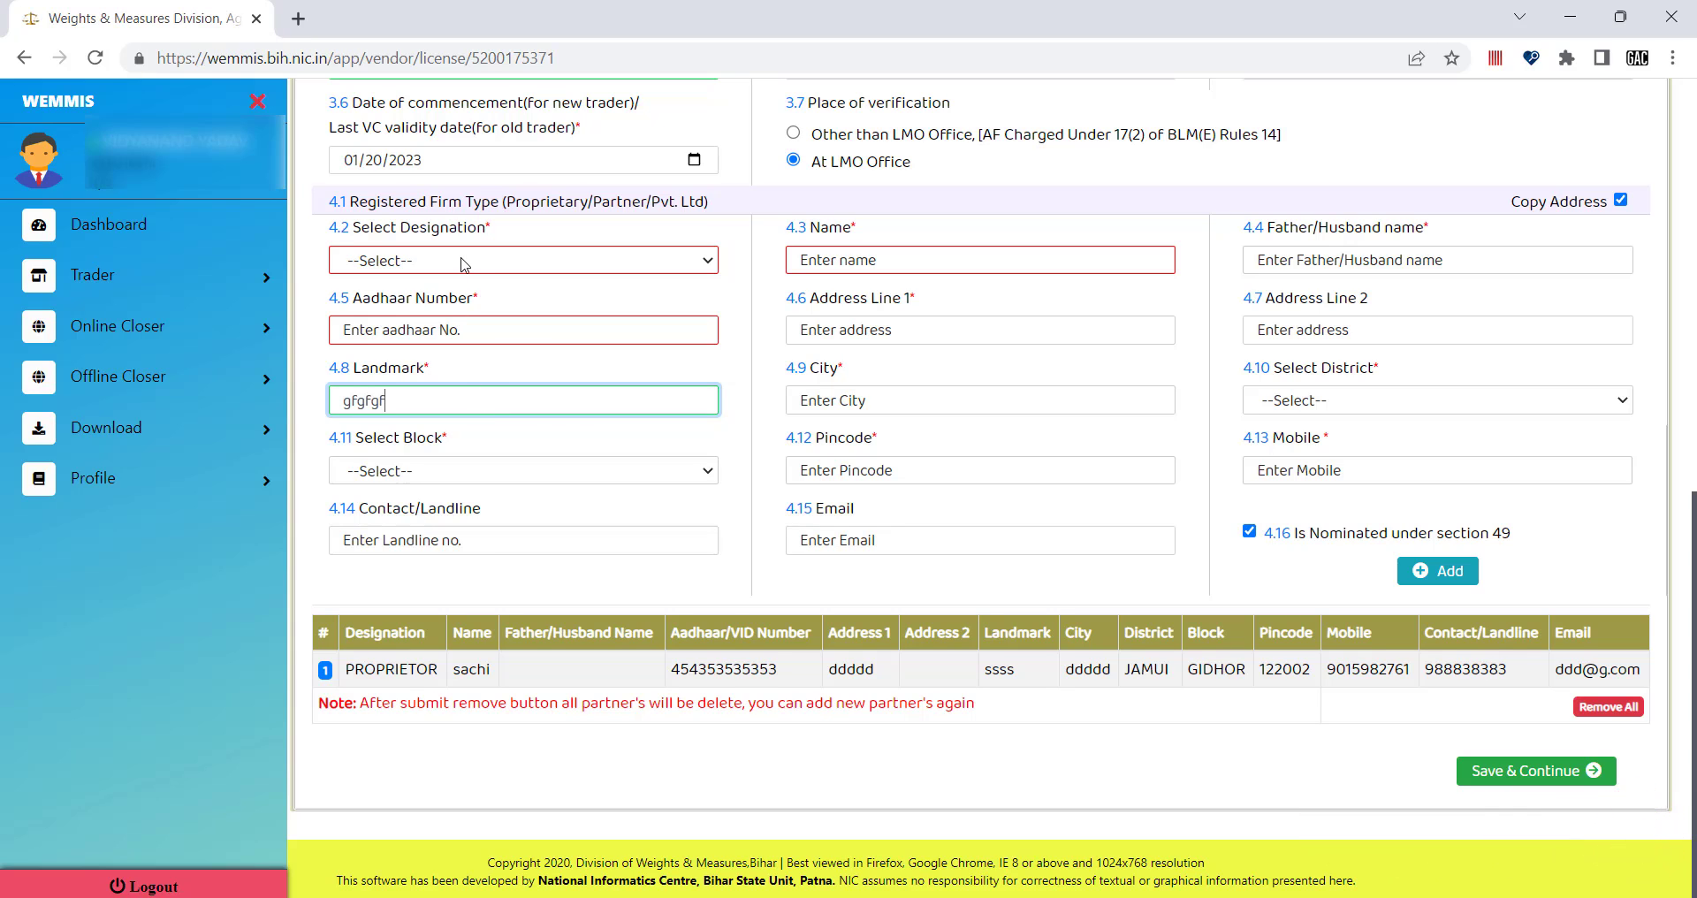
{"action": "left_click", "coordinate": [464, 264]}
{"action": "scroll", "coordinate": [424, 653], "scroll_direction": "down", "scroll_amount": 2}
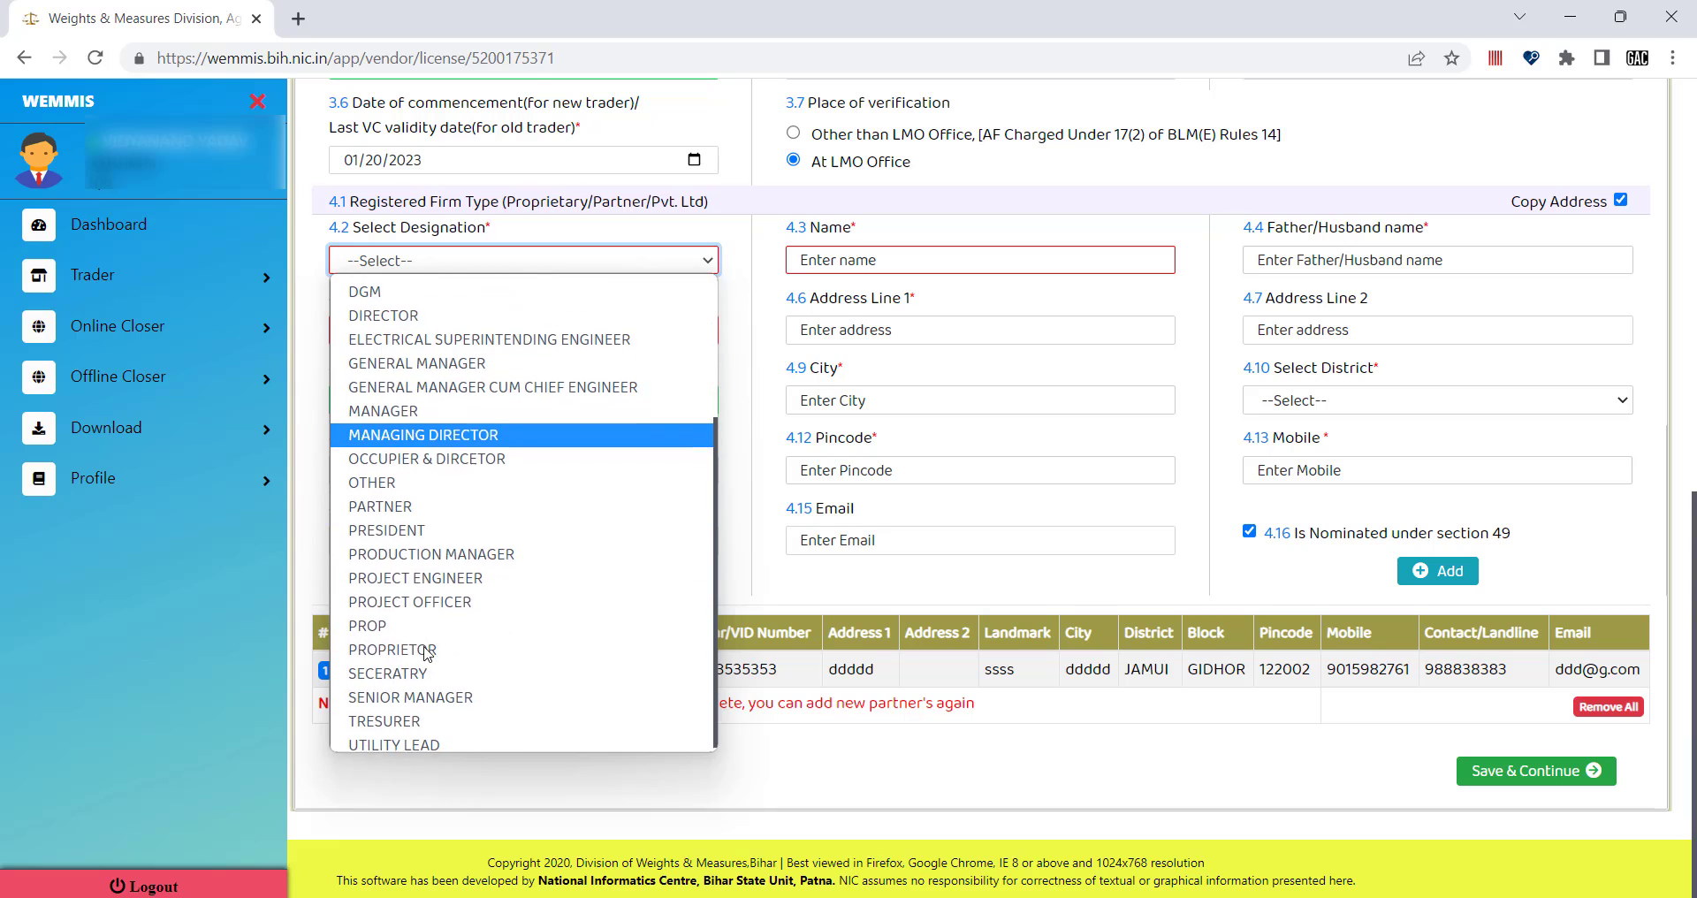
{"action": "left_click", "coordinate": [411, 651]}
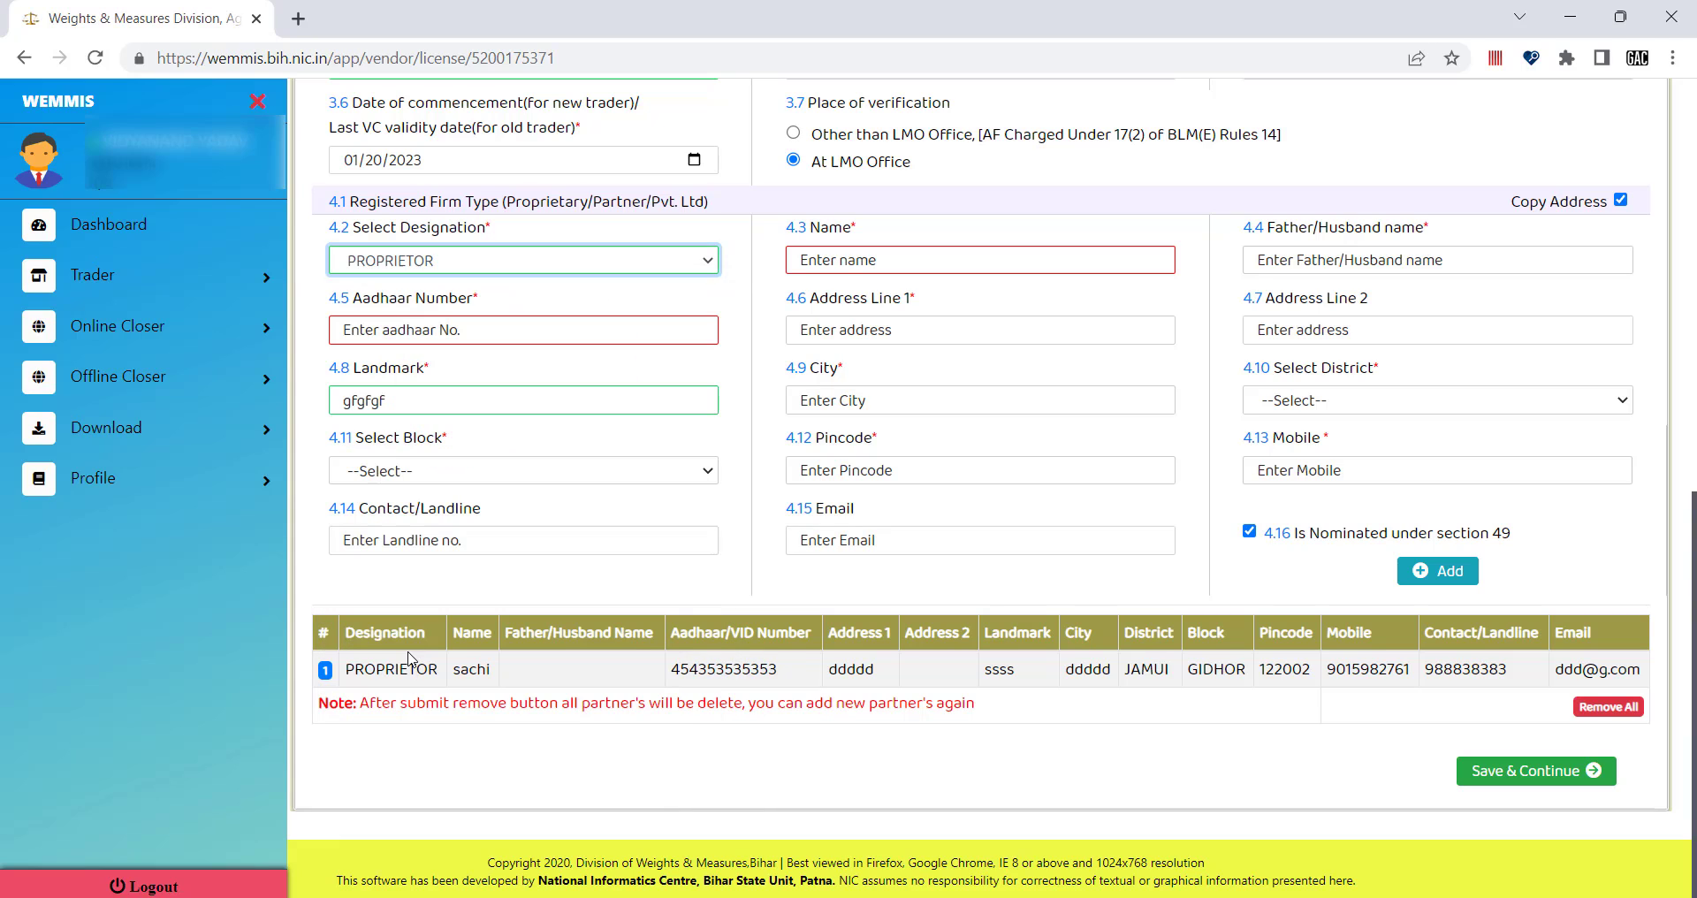
Fill in the partner's name and Aadhaar number, then Save & Continue.
{"action": "left_click", "coordinate": [842, 262]}
{"action": "type", "text": "sachi"}
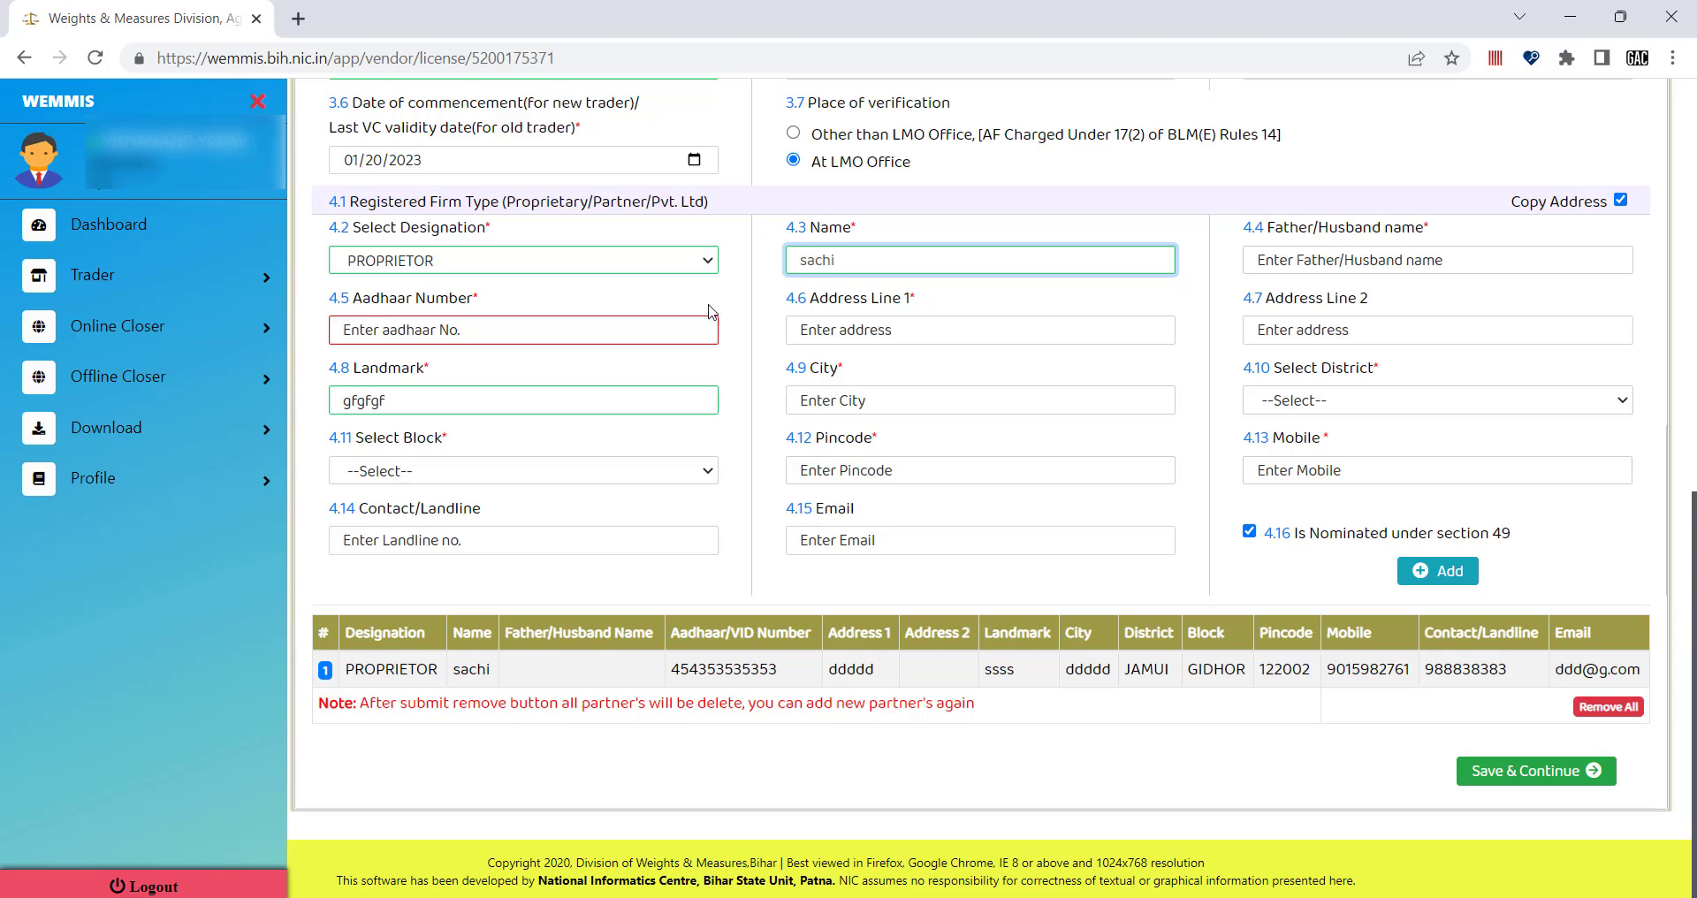
{"action": "left_click", "coordinate": [588, 339]}
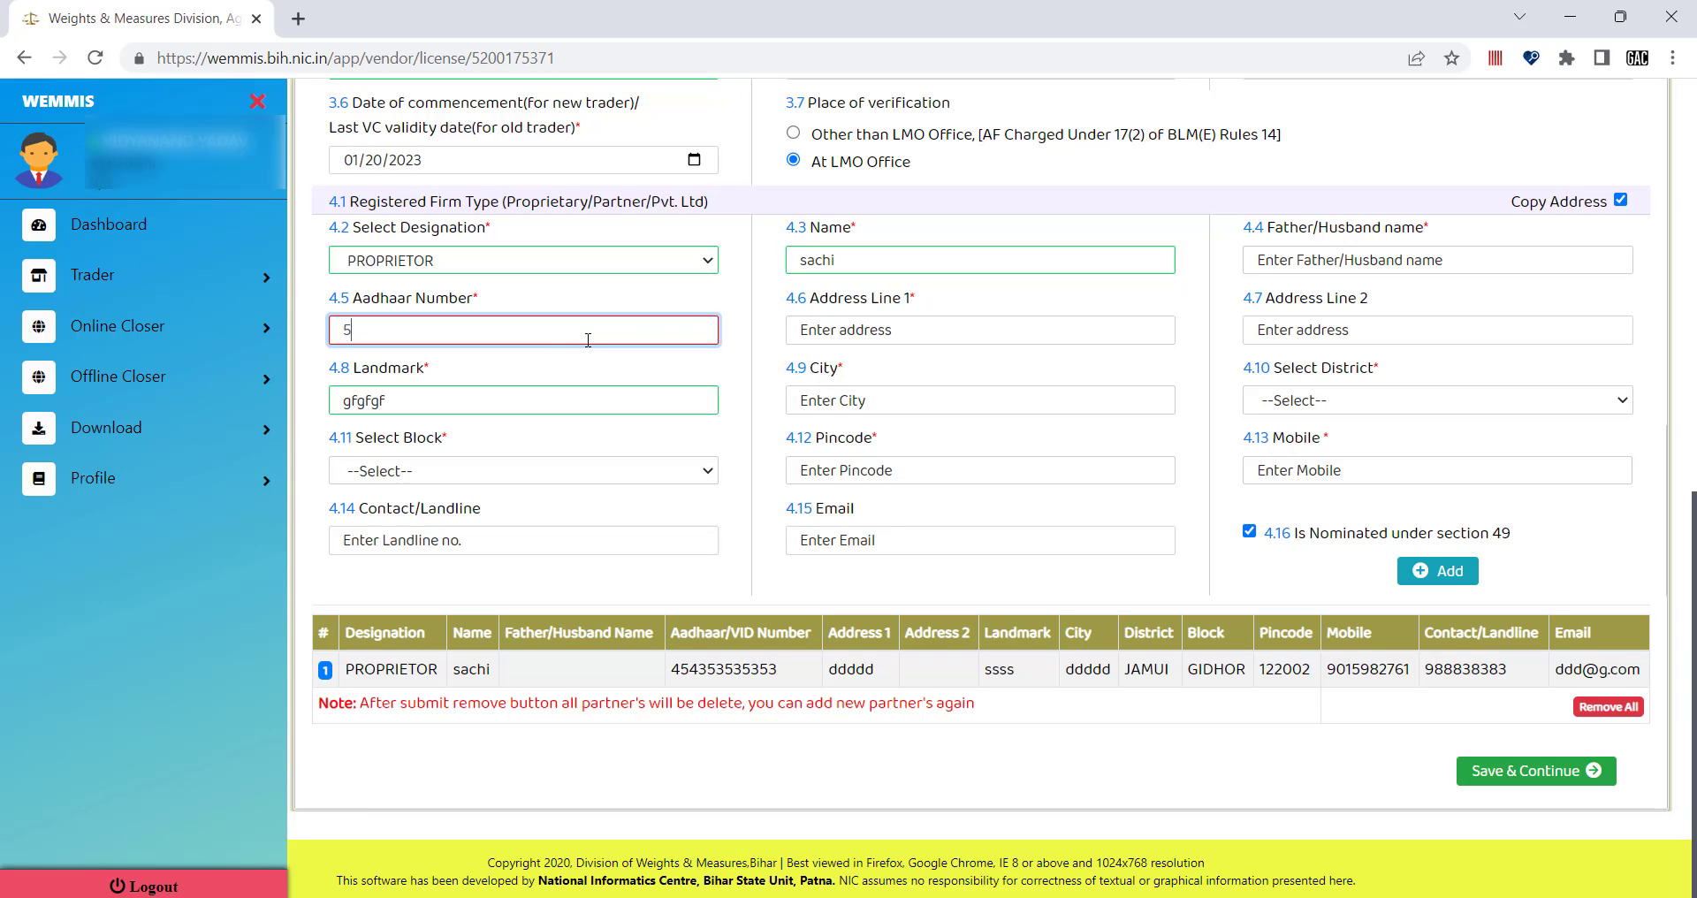
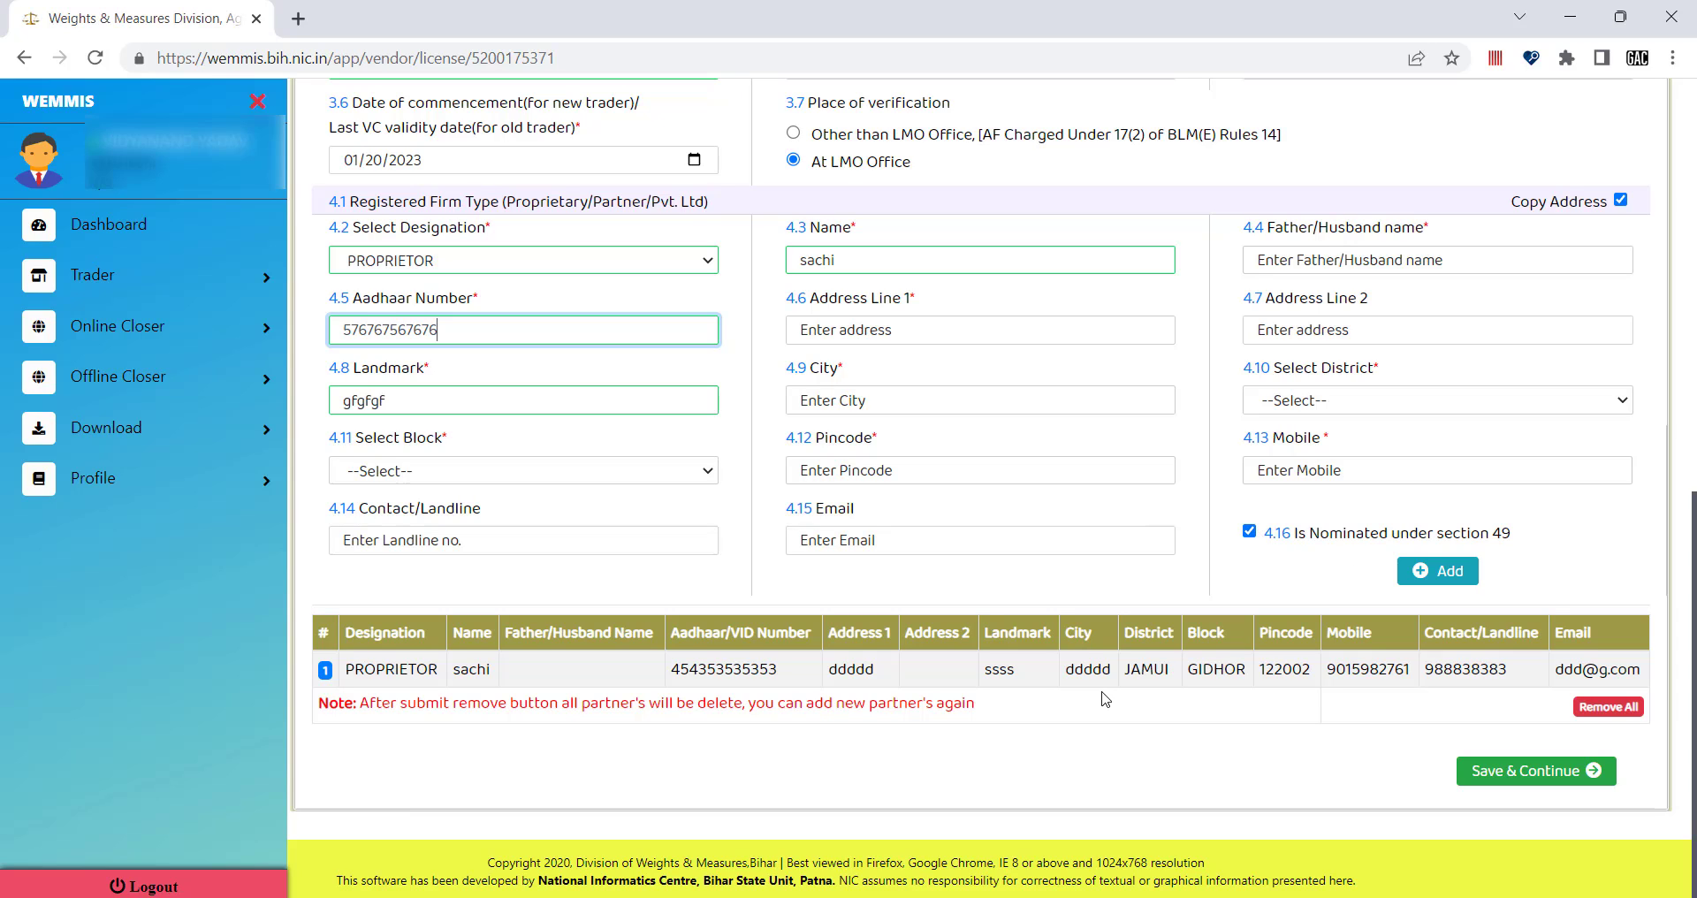
{"action": "left_click", "coordinate": [727, 595]}
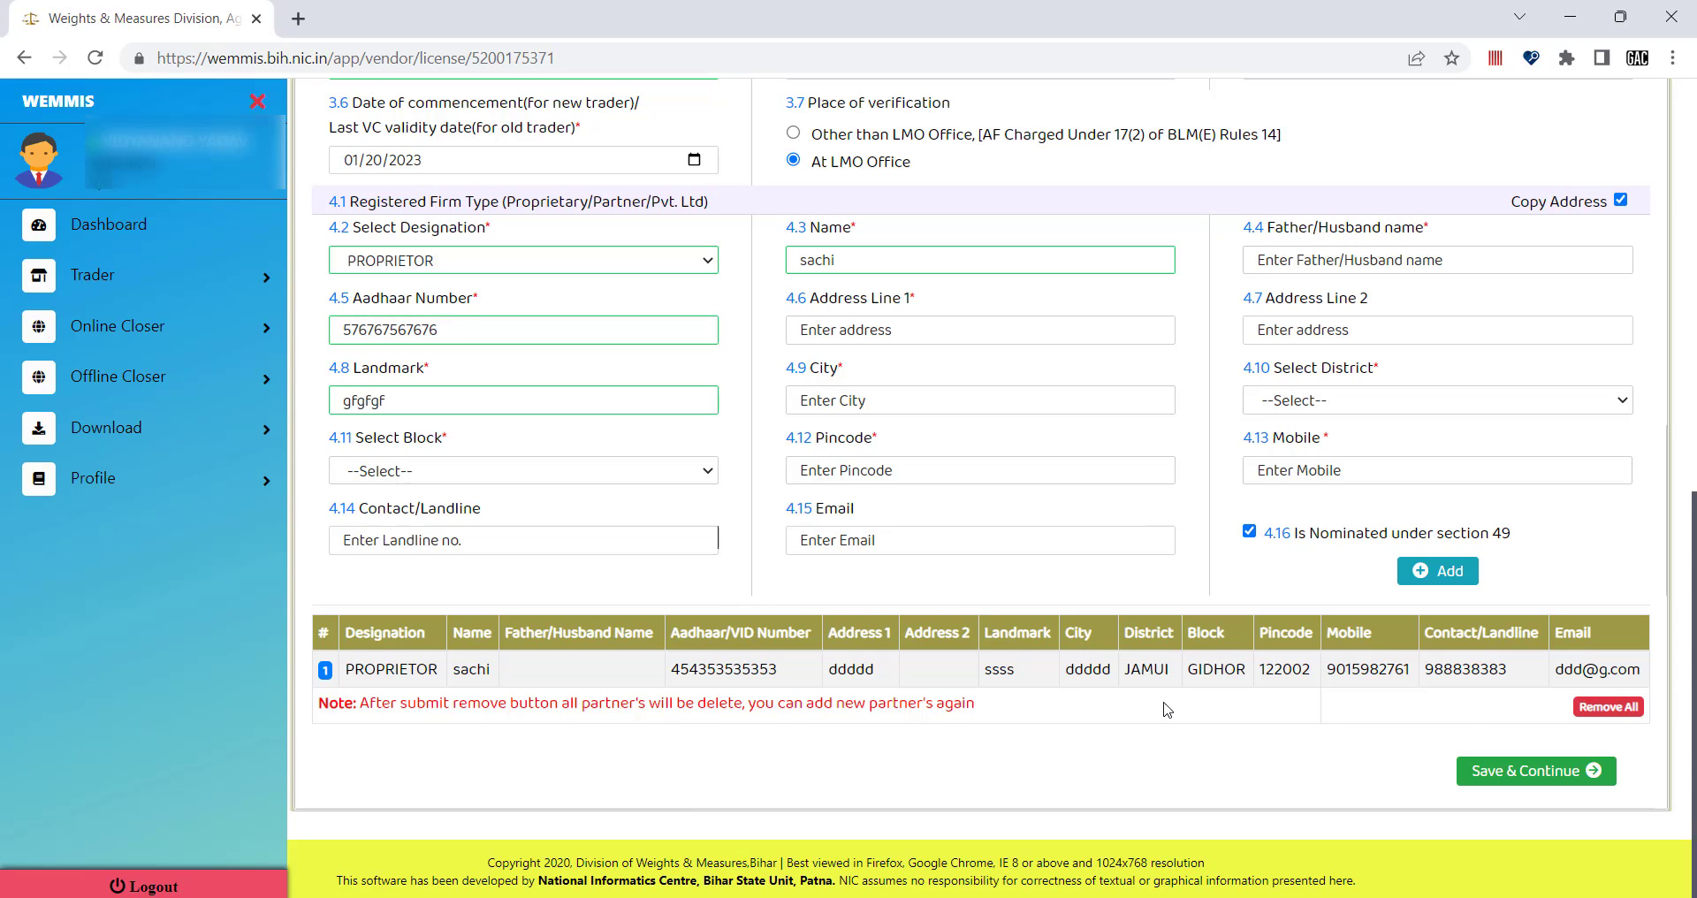
{"action": "left_click", "coordinate": [1545, 774]}
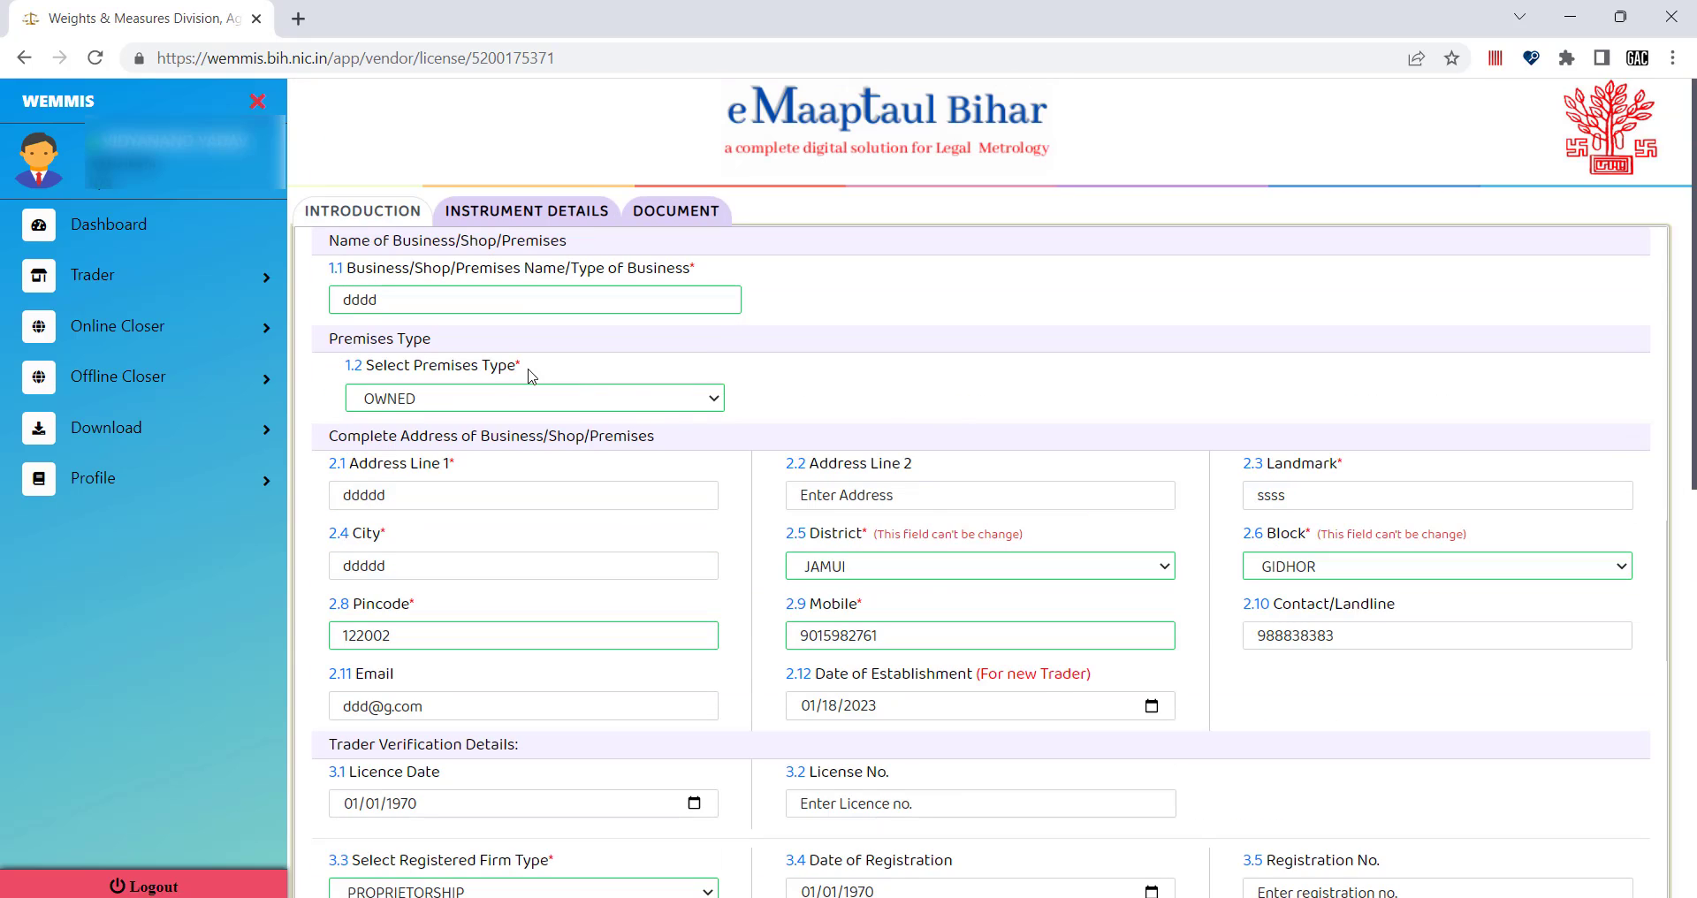
Choose AURANGABAD in 4.10 Select District and BARUN in 4.11 Select Block for the second partner.
{"action": "scroll", "coordinate": [698, 439], "scroll_direction": "down", "scroll_amount": 2}
{"action": "scroll", "coordinate": [846, 548], "scroll_direction": "down", "scroll_amount": 8}
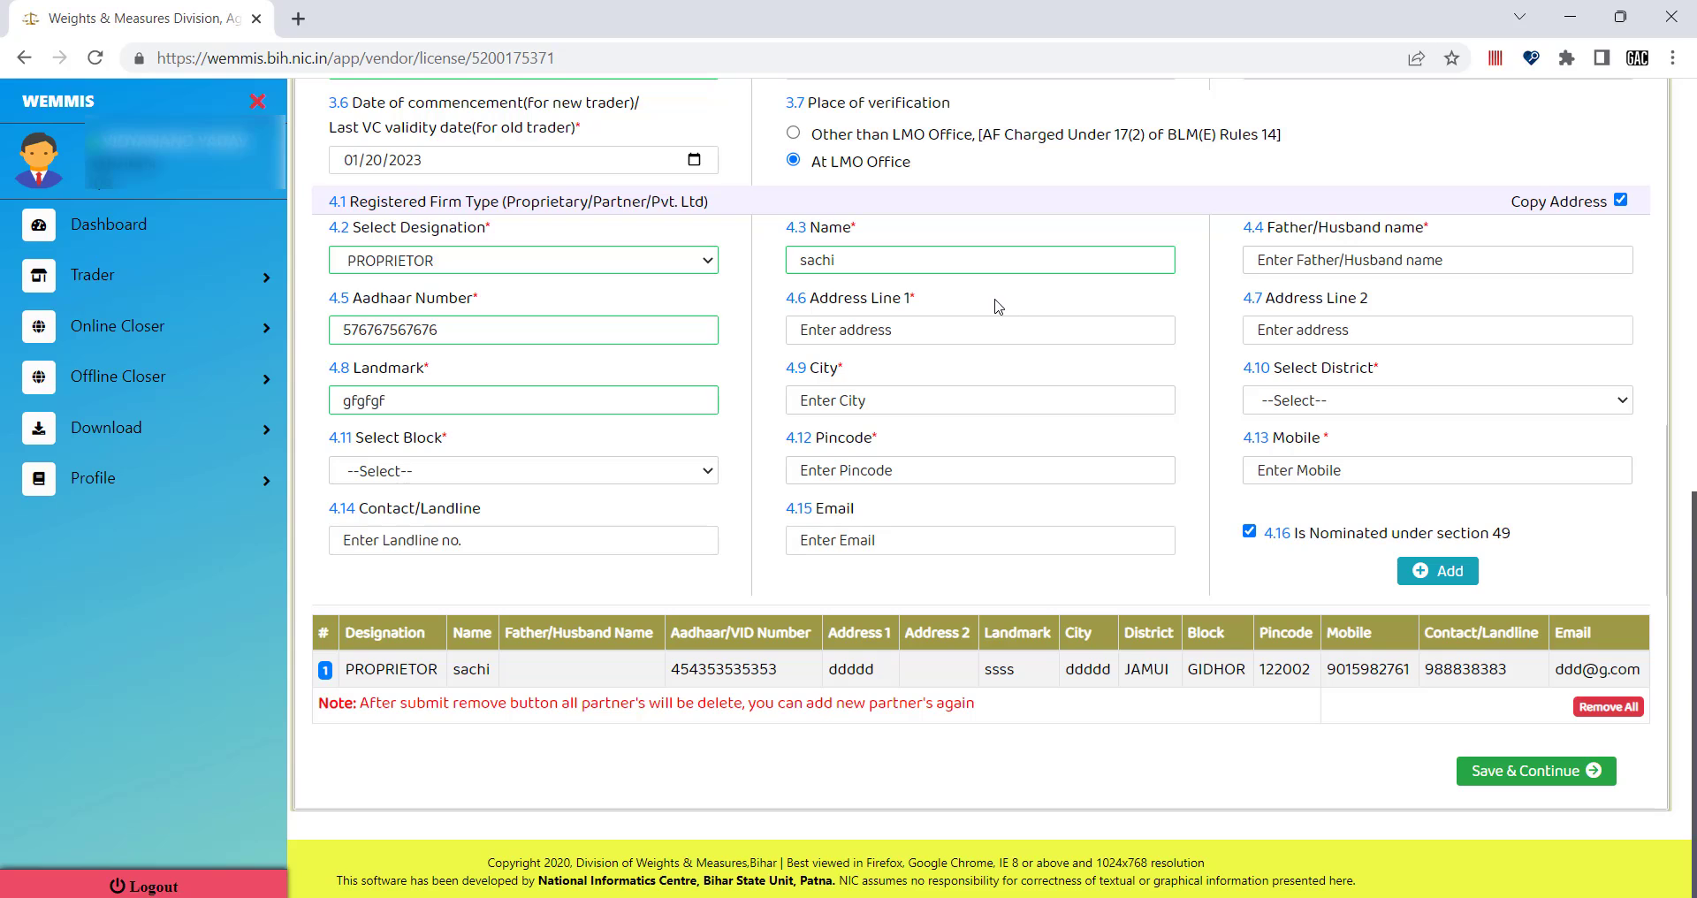
{"action": "left_click", "coordinate": [492, 471]}
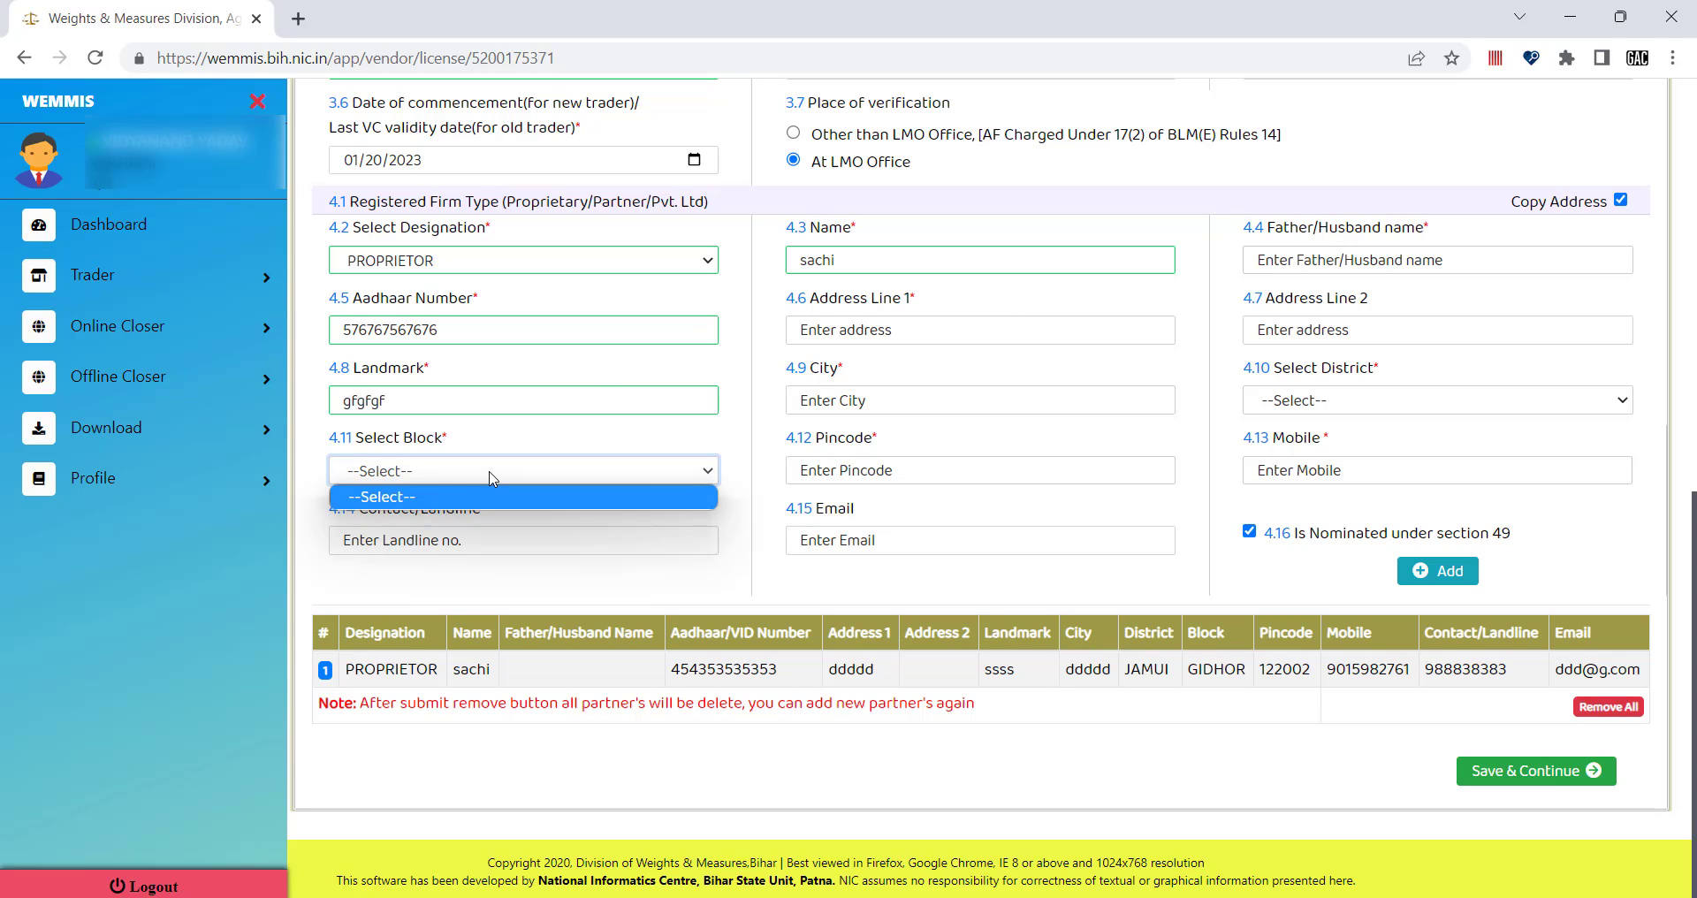
{"action": "left_click", "coordinate": [442, 478]}
{"action": "left_click", "coordinate": [1330, 408]}
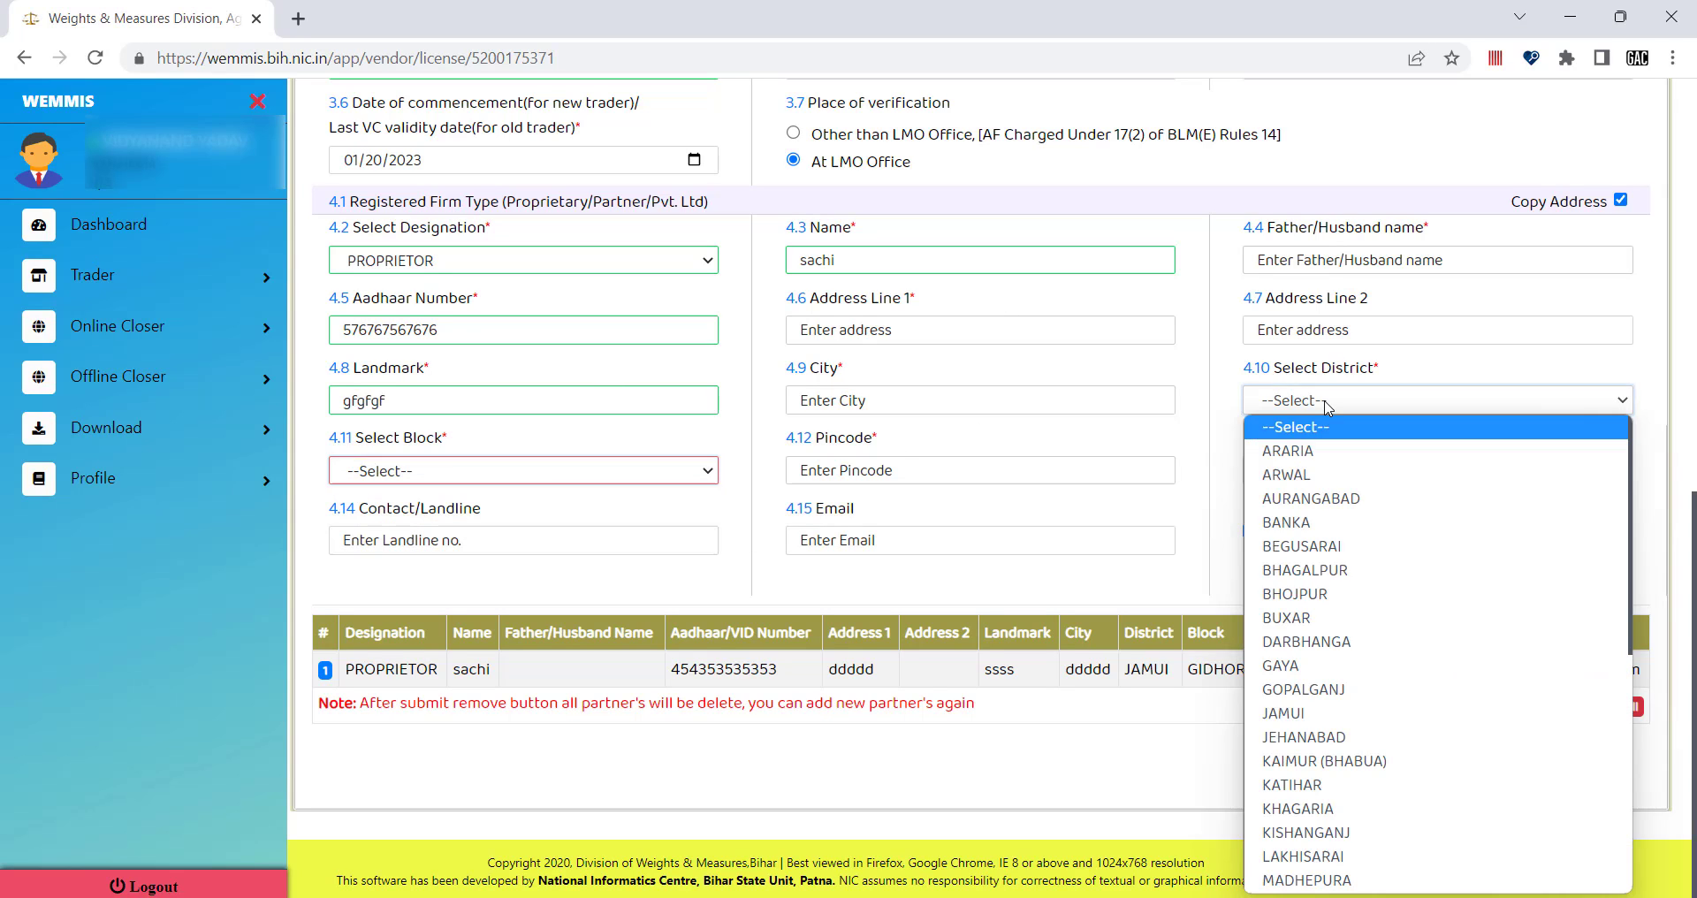
{"action": "left_click", "coordinate": [1313, 500]}
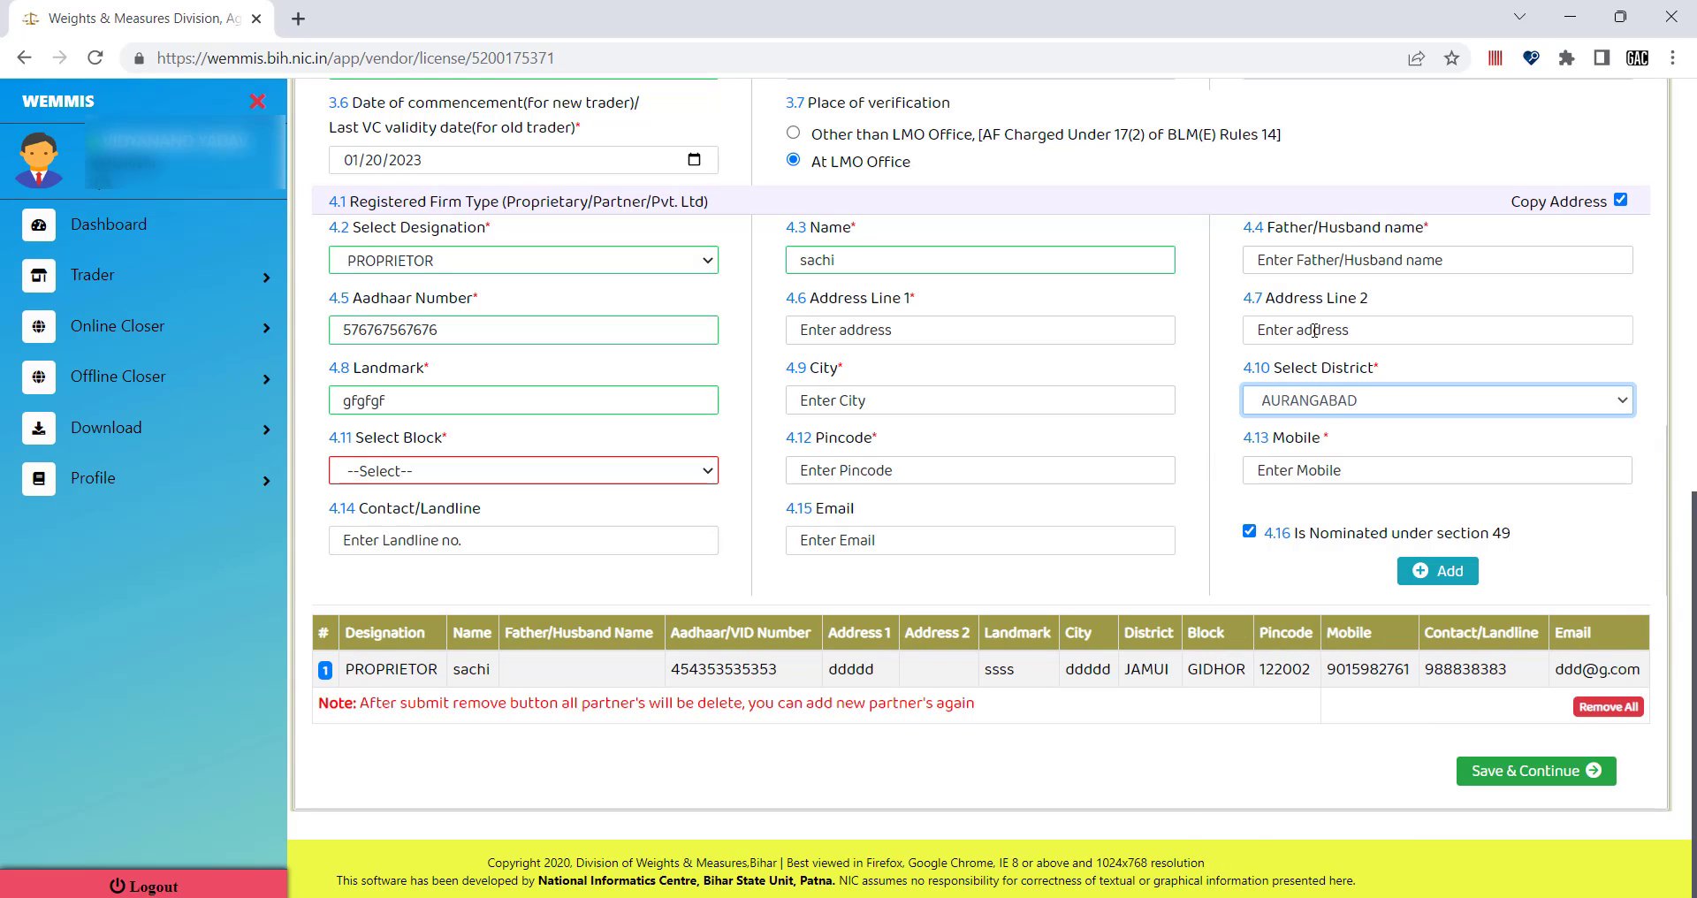
{"action": "left_click", "coordinate": [462, 477]}
{"action": "left_click", "coordinate": [425, 544]}
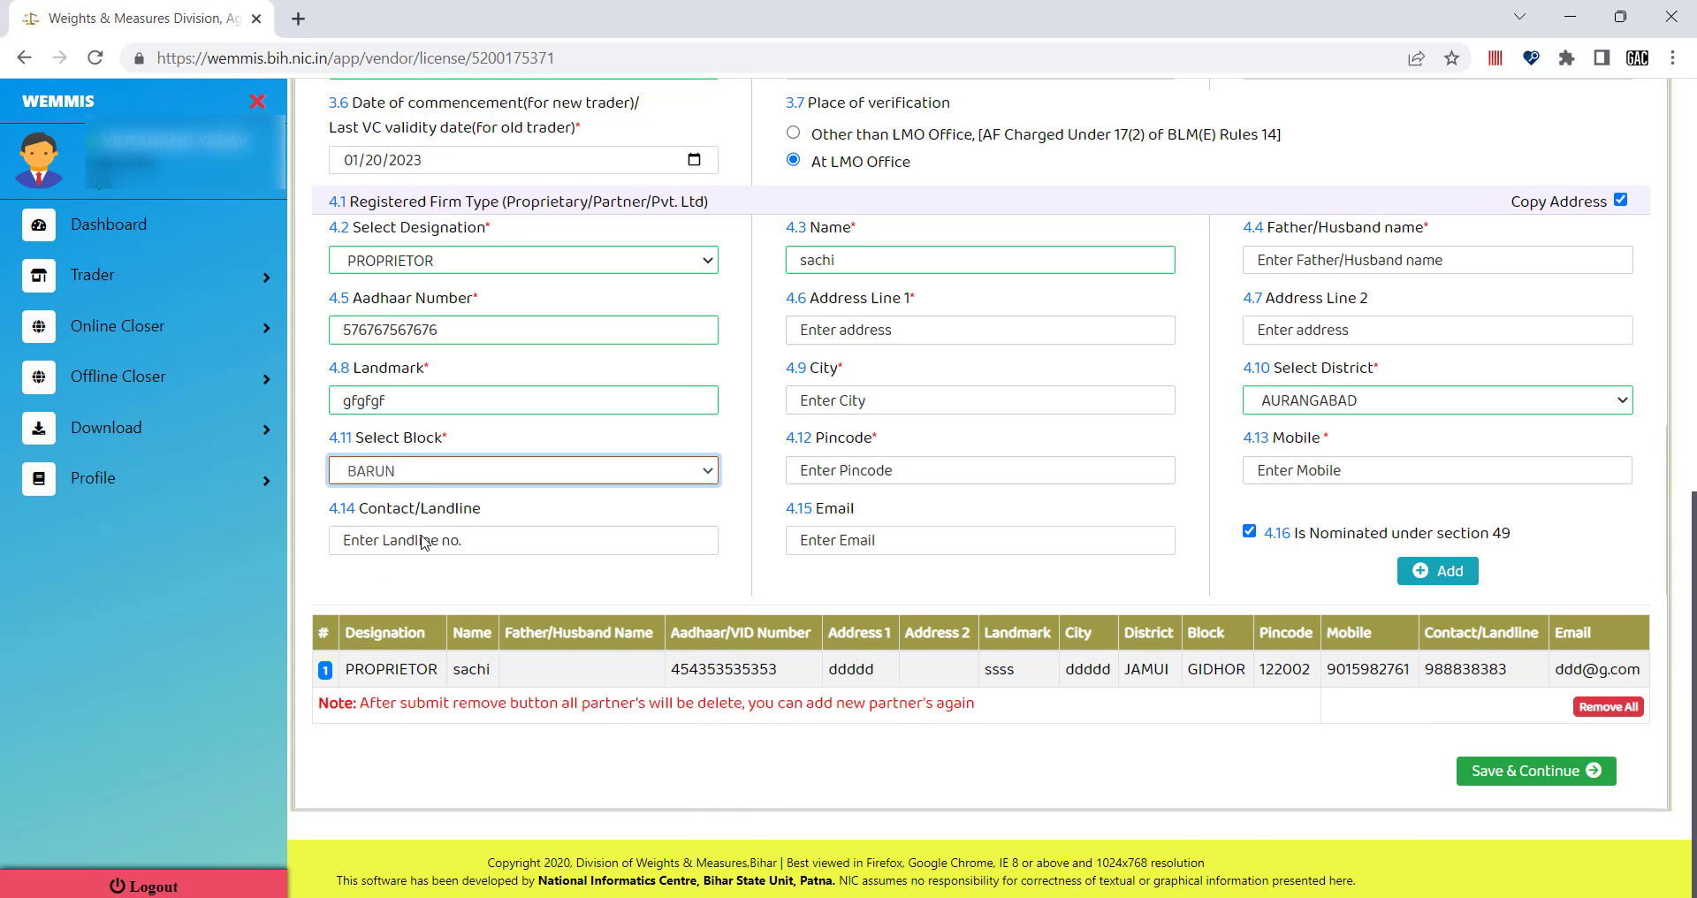
{"action": "scroll", "coordinate": [1001, 456], "scroll_direction": "up", "scroll_amount": 7}
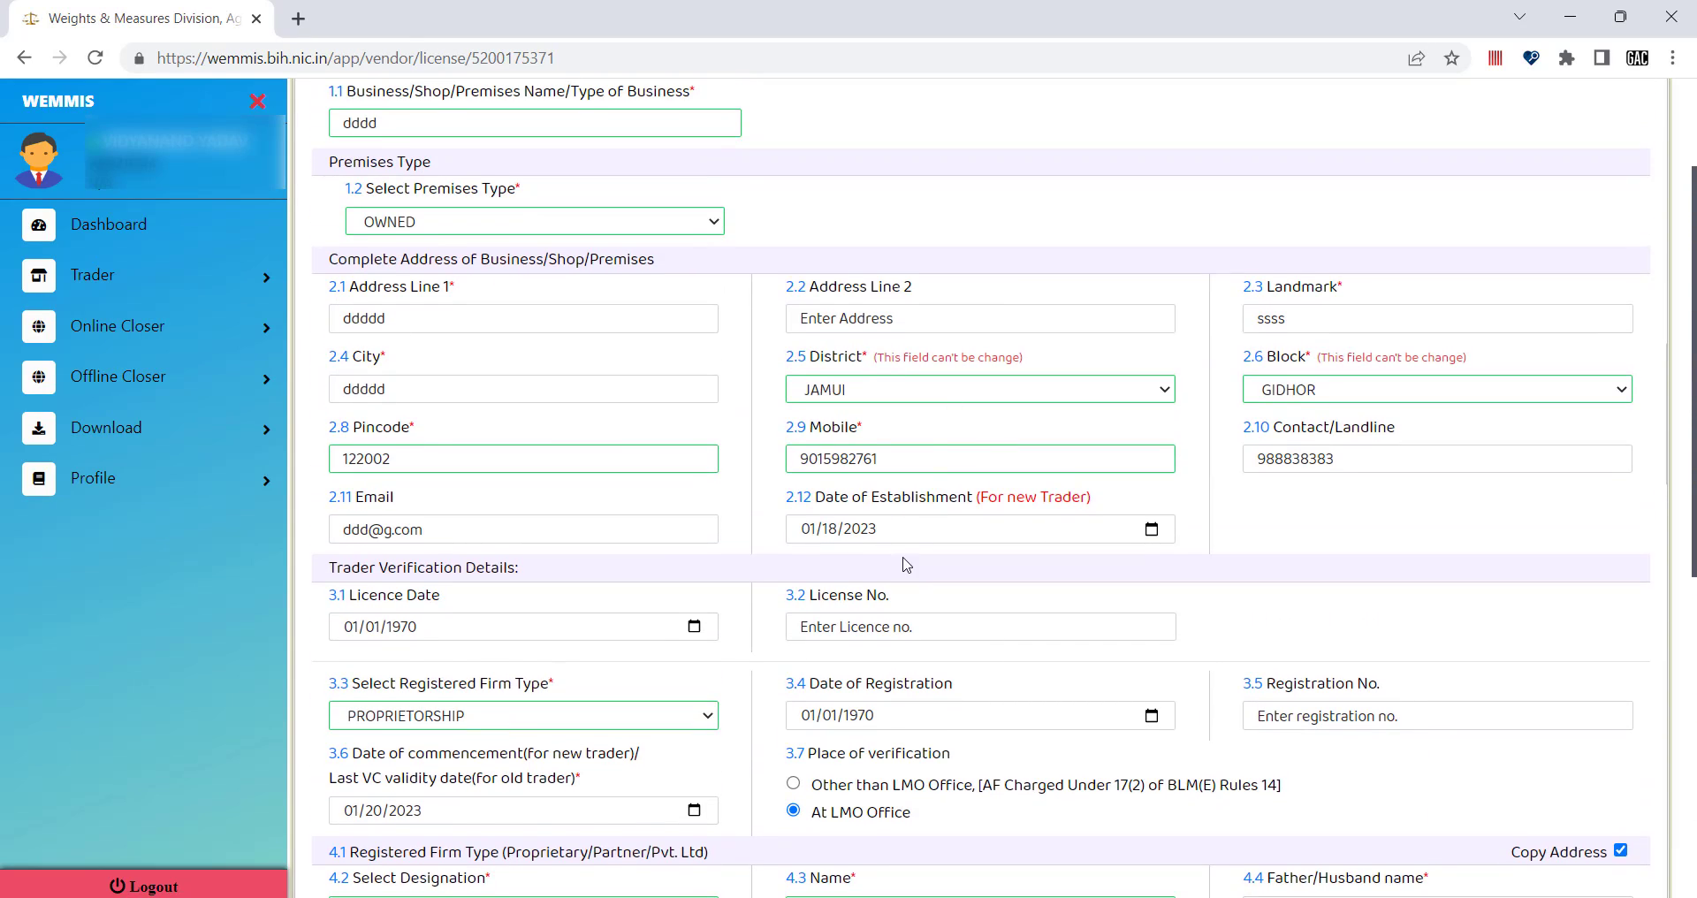
{"action": "scroll", "coordinate": [1000, 456], "scroll_direction": "down", "scroll_amount": 3}
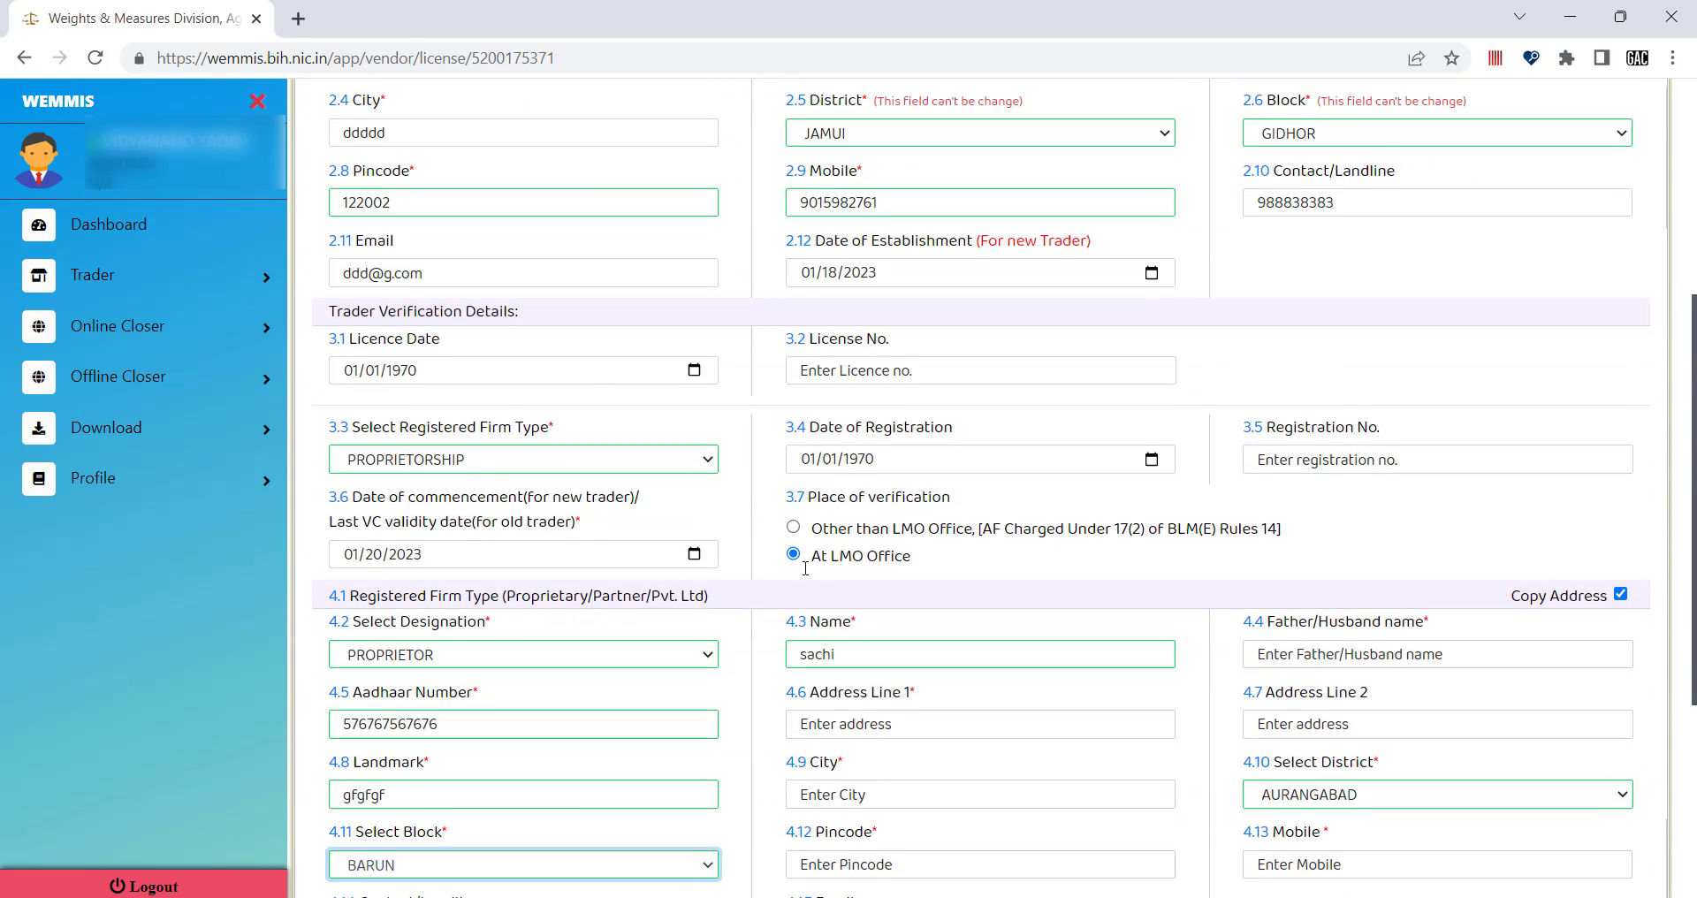
{"action": "scroll", "coordinate": [804, 565], "scroll_direction": "down", "scroll_amount": 5}
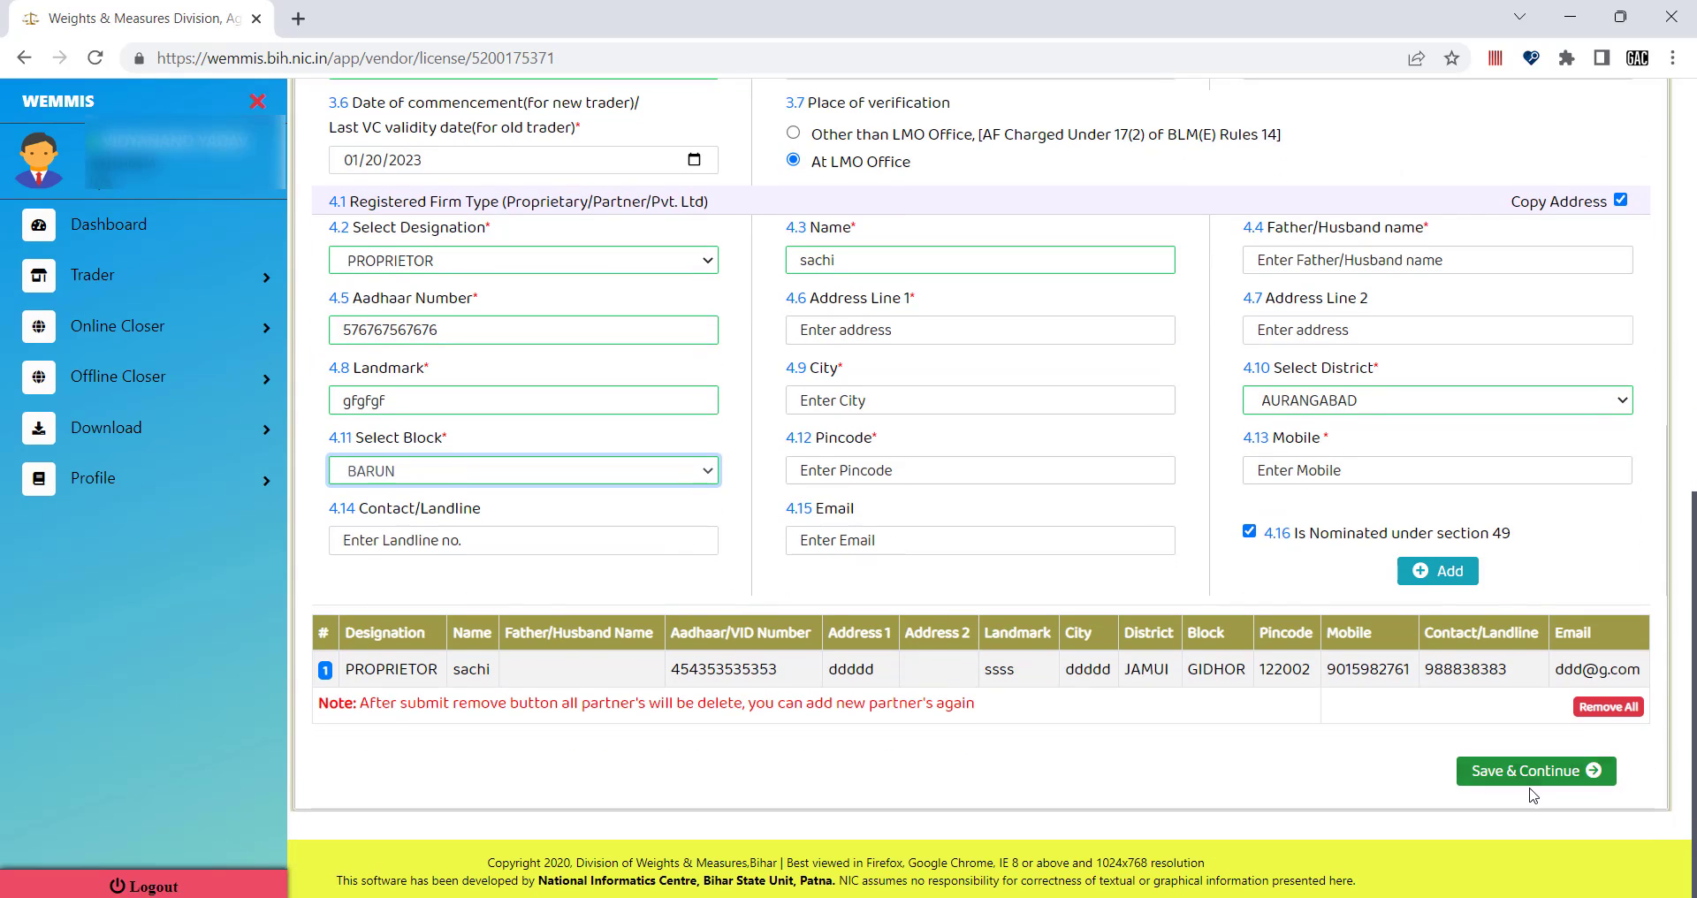
{"action": "left_click", "coordinate": [1519, 778]}
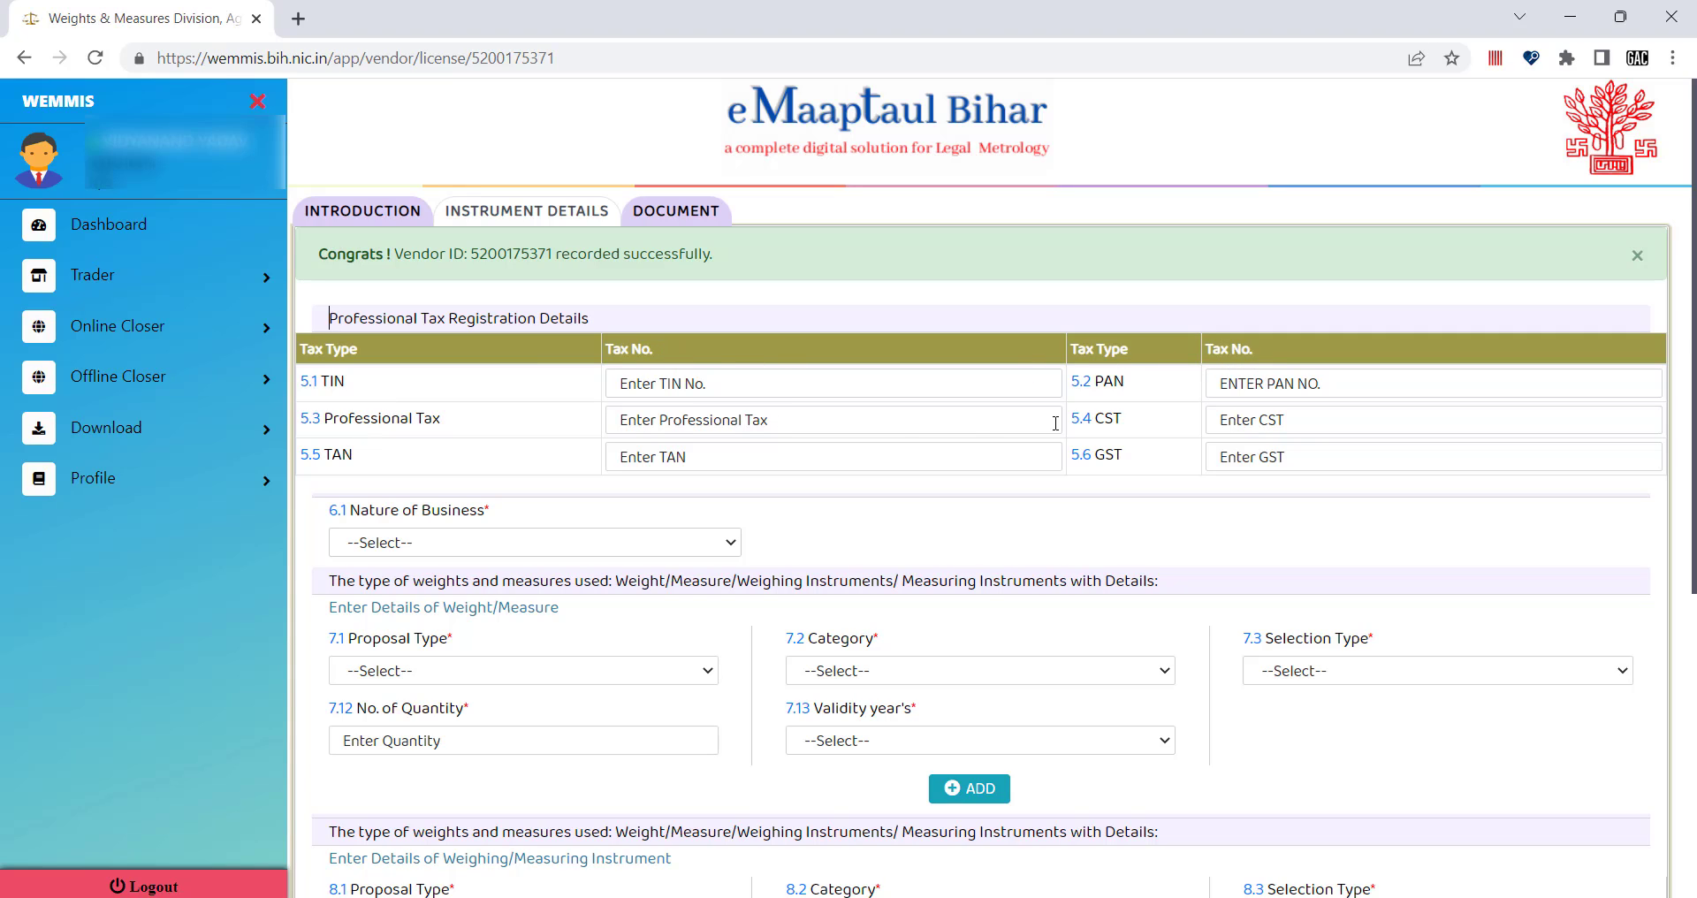
{"action": "left_click", "coordinate": [1289, 419]}
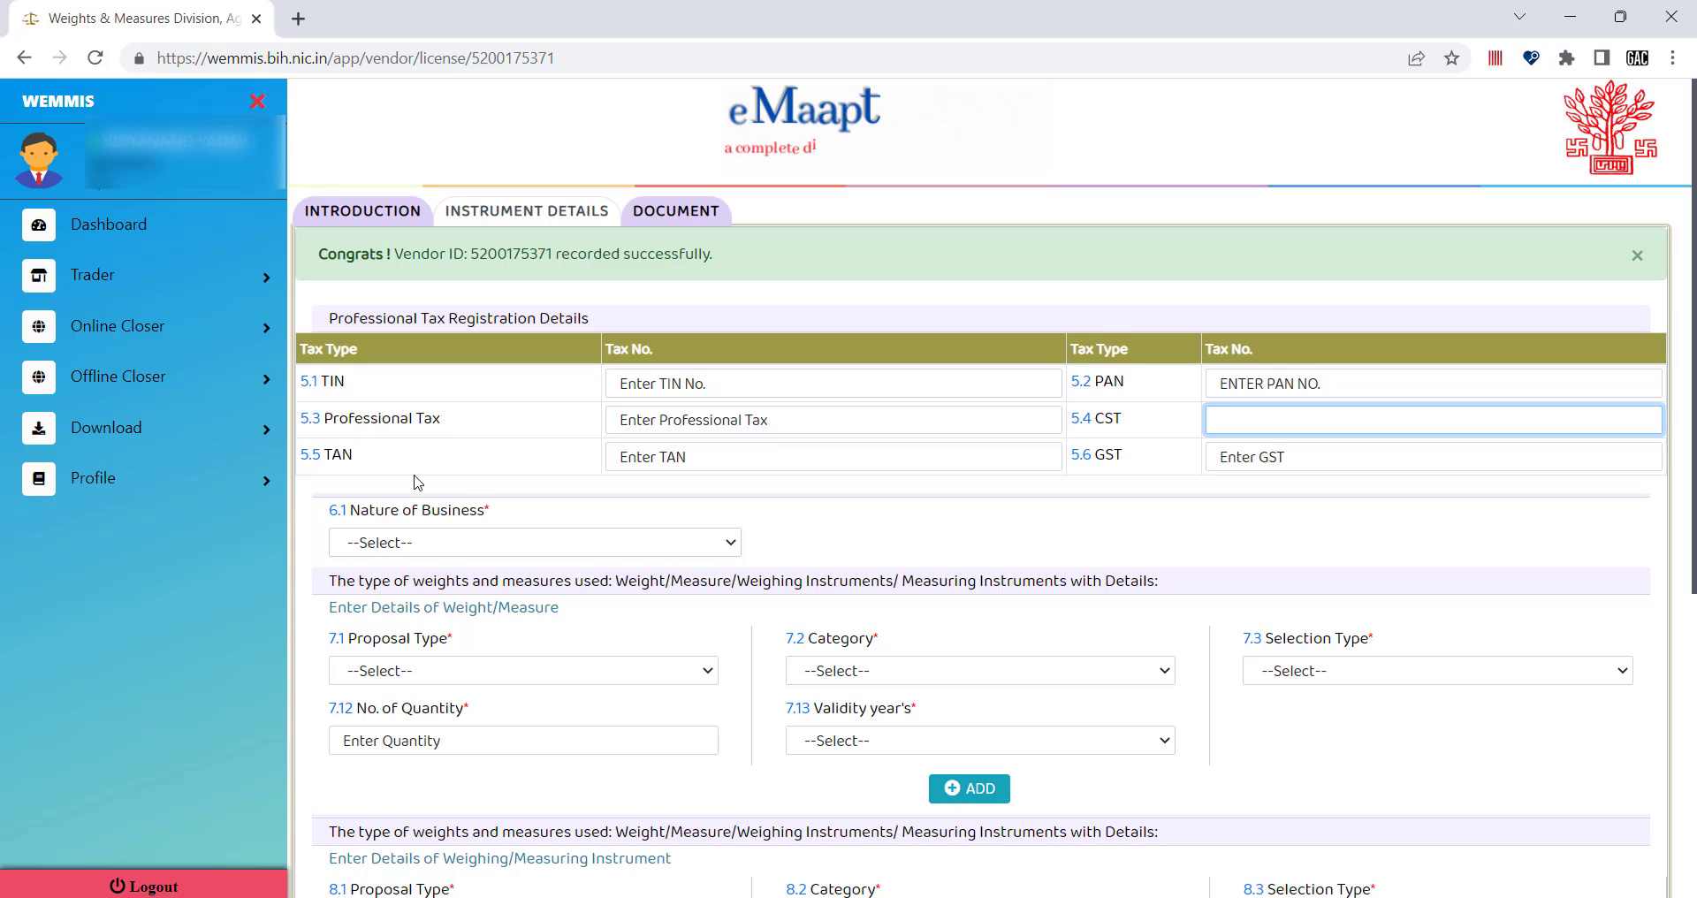
{"action": "left_click", "coordinate": [1272, 390]}
{"action": "left_click", "coordinate": [1250, 415]}
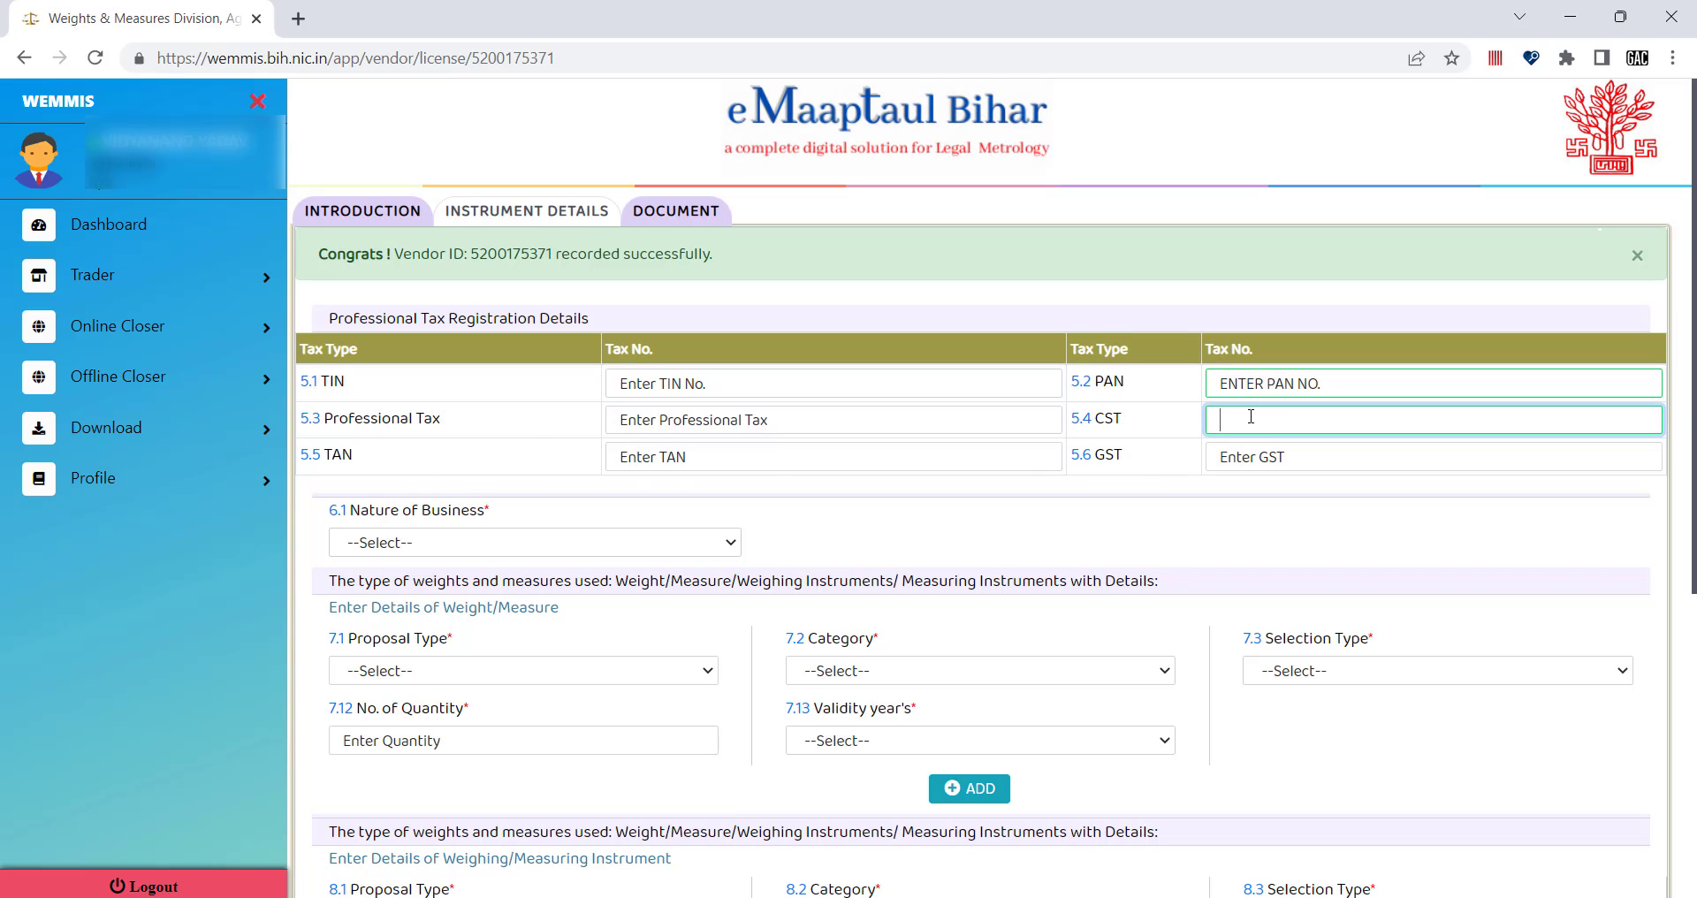
{"action": "left_click", "coordinate": [1250, 382]}
{"action": "left_click", "coordinate": [1251, 416]}
{"action": "left_click", "coordinate": [1236, 379]}
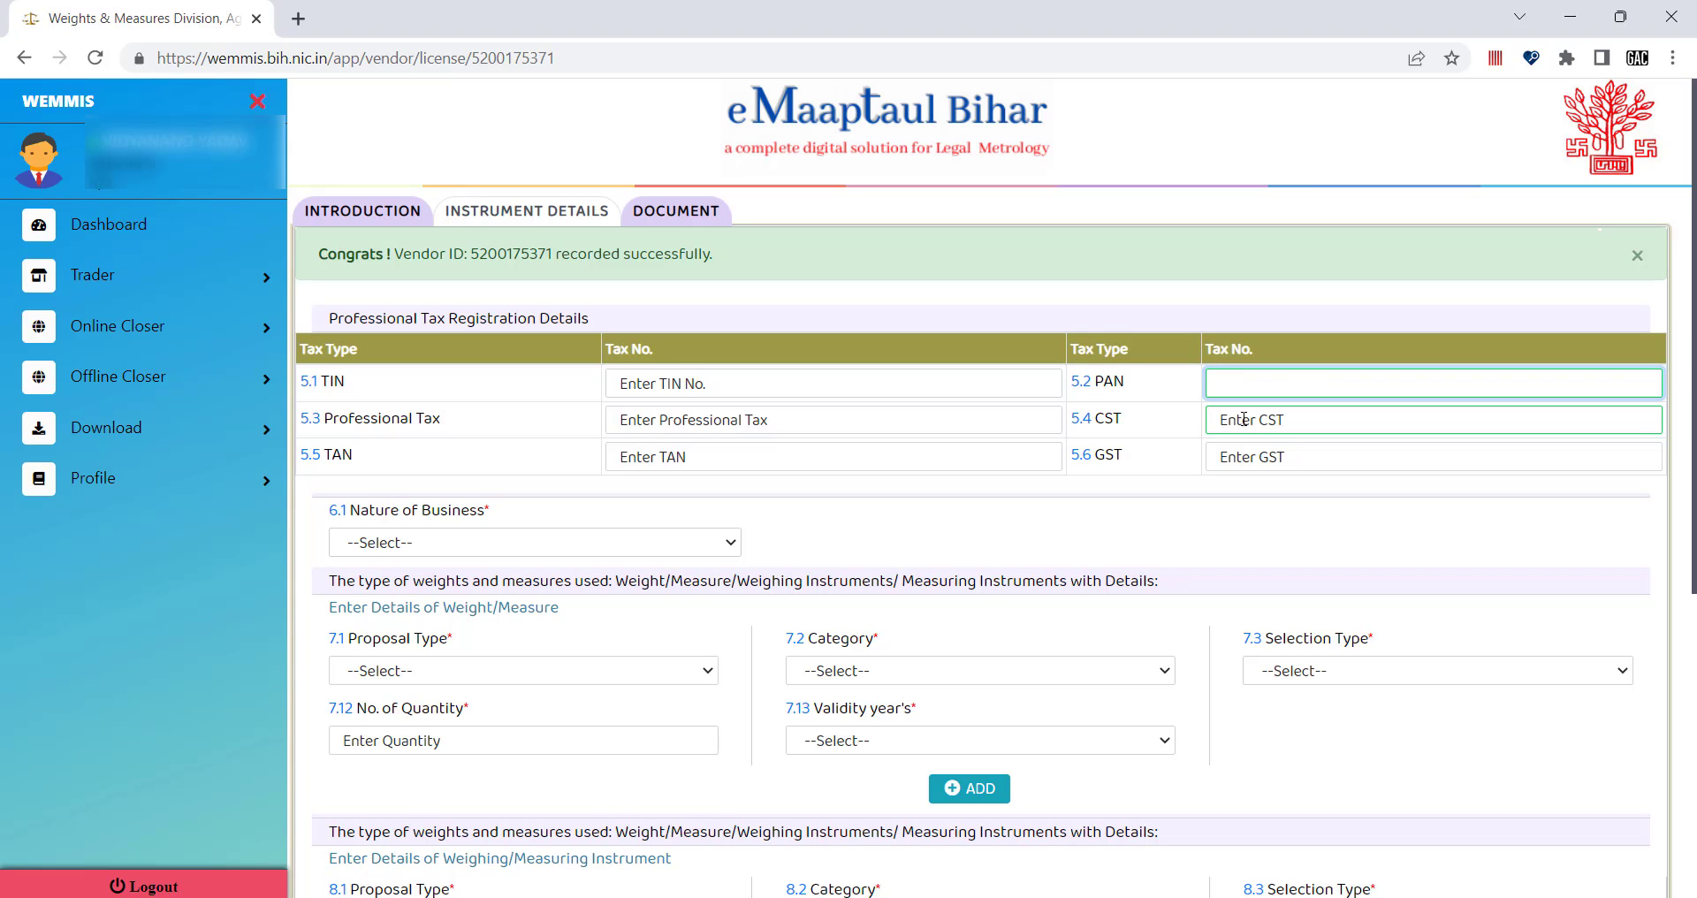
{"action": "left_click", "coordinate": [1243, 419]}
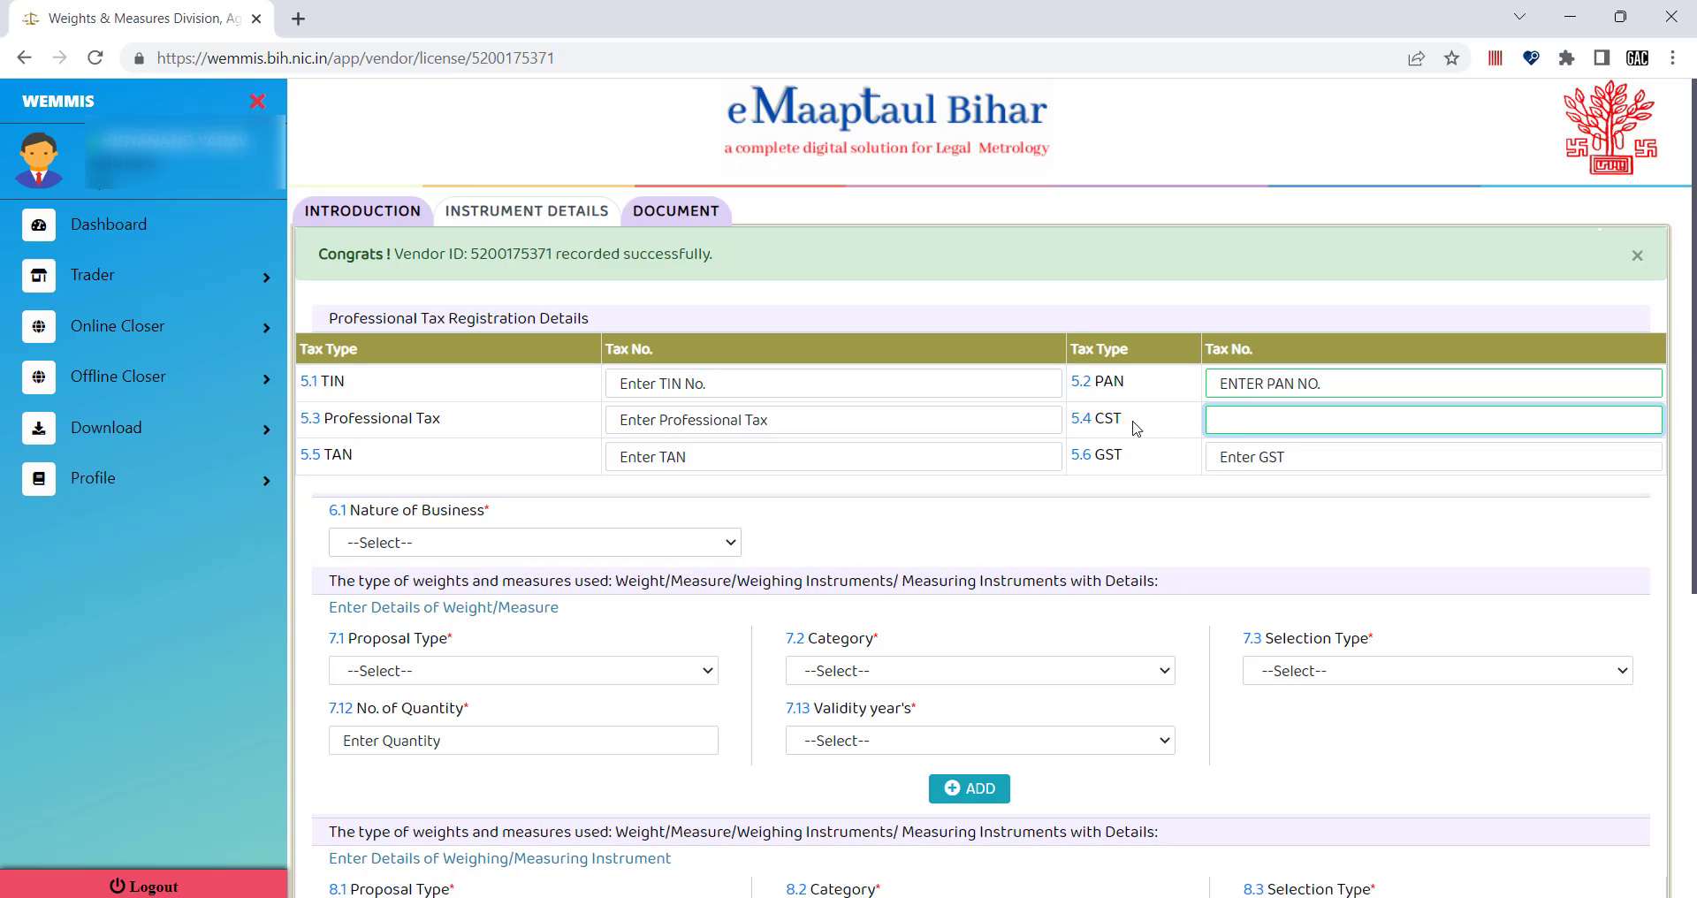
Leave CST blank and select FERTILIZERS/SEEDS in 6.1 Nature of Business.
{"action": "left_click", "coordinate": [1180, 489]}
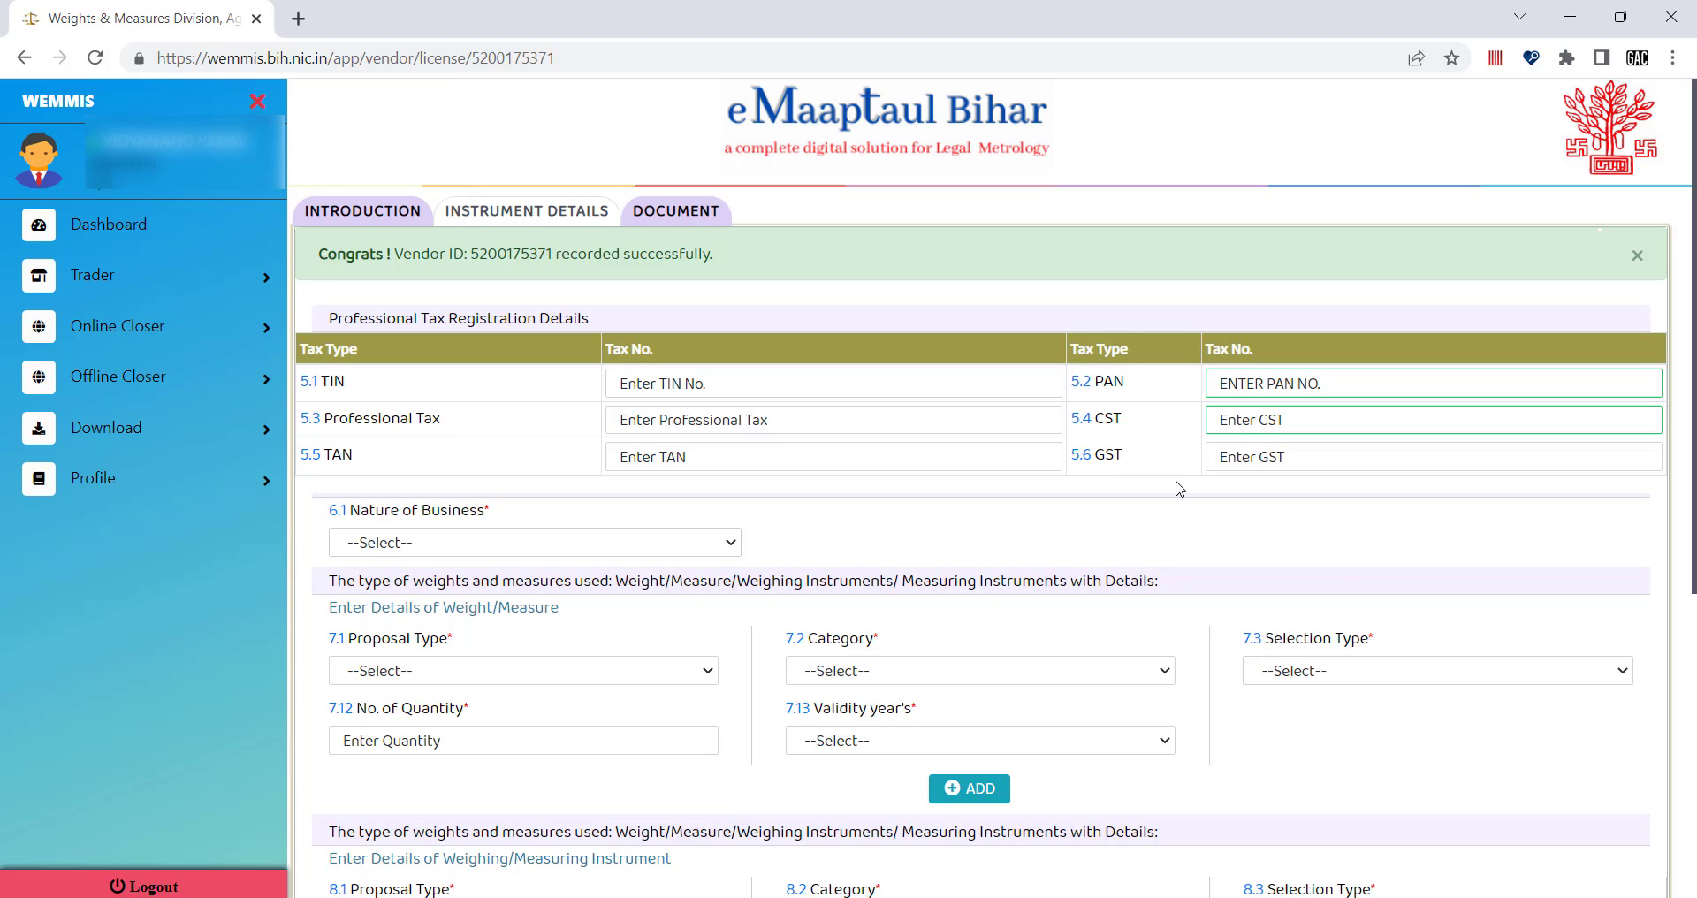
{"action": "scroll", "coordinate": [1022, 453], "scroll_direction": "down", "scroll_amount": 1}
{"action": "left_click", "coordinate": [472, 460]}
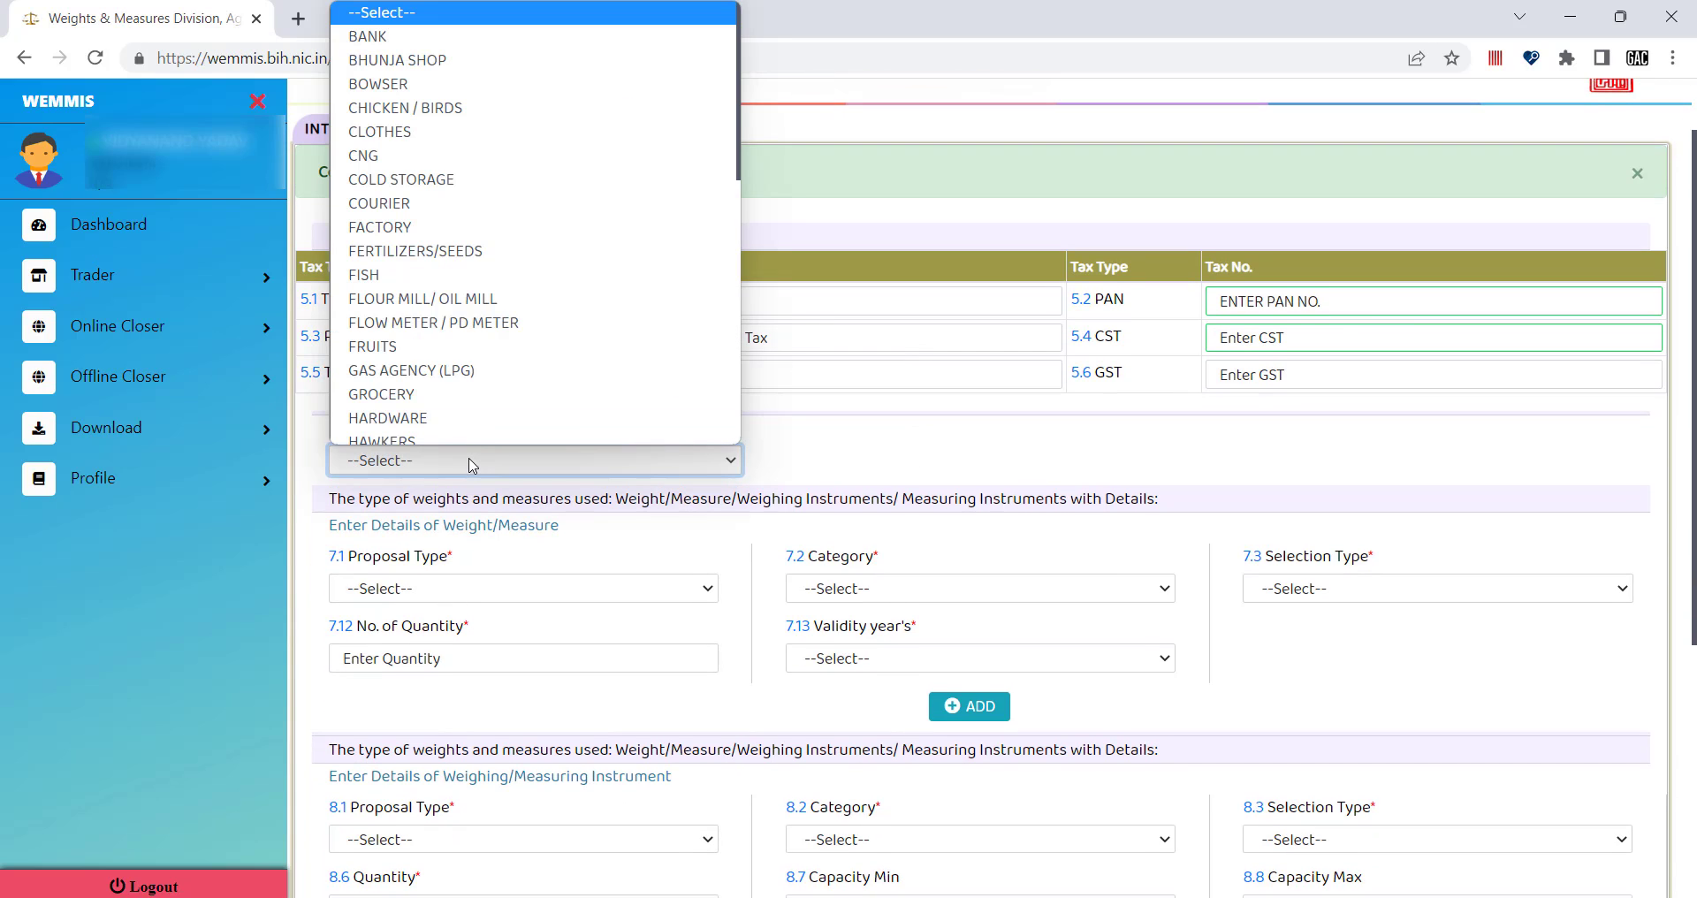
{"action": "scroll", "coordinate": [468, 296], "scroll_direction": "down", "scroll_amount": 2}
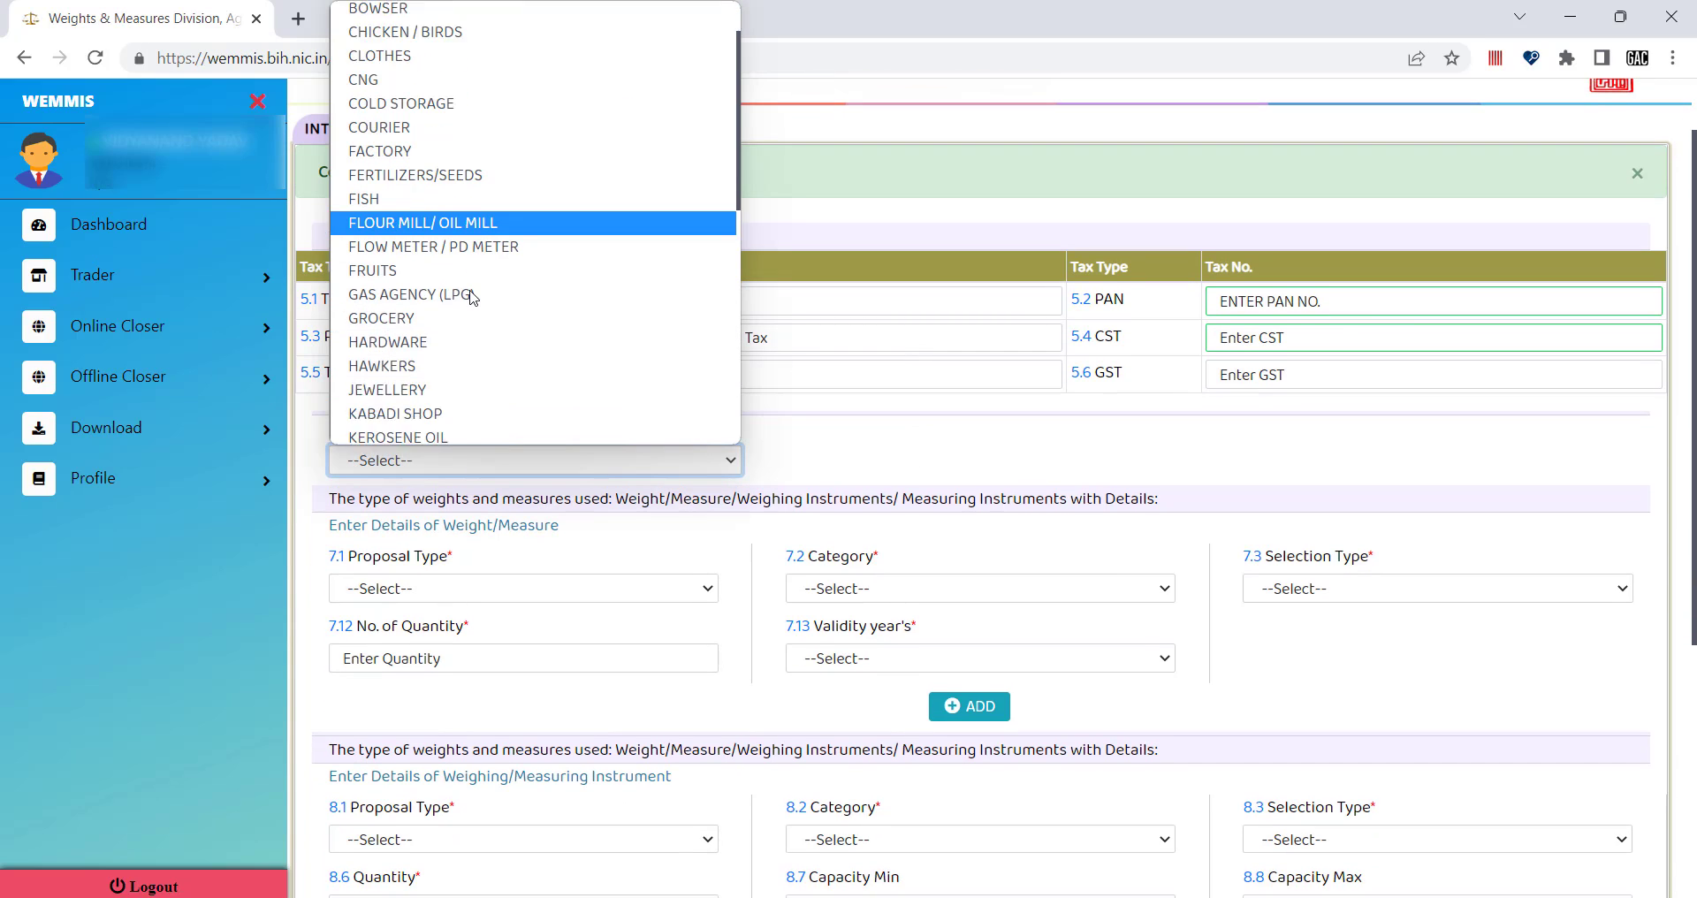
{"action": "key", "text": "f"}
{"action": "key", "text": "f"}
{"action": "key", "text": "f"}
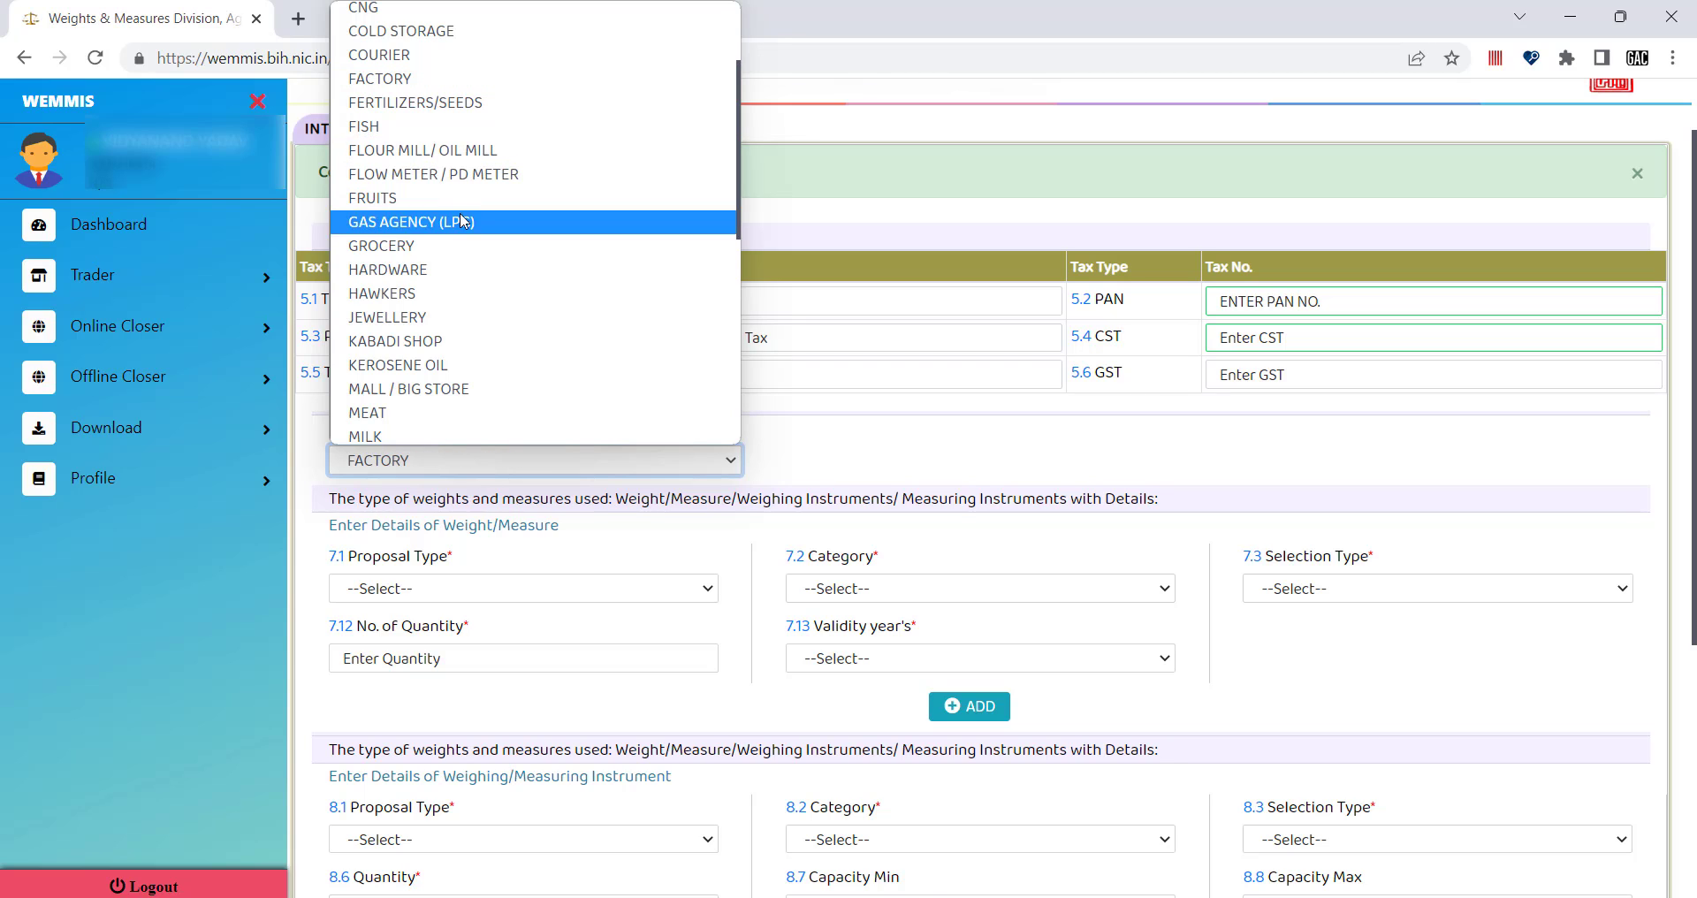
{"action": "left_click", "coordinate": [419, 103]}
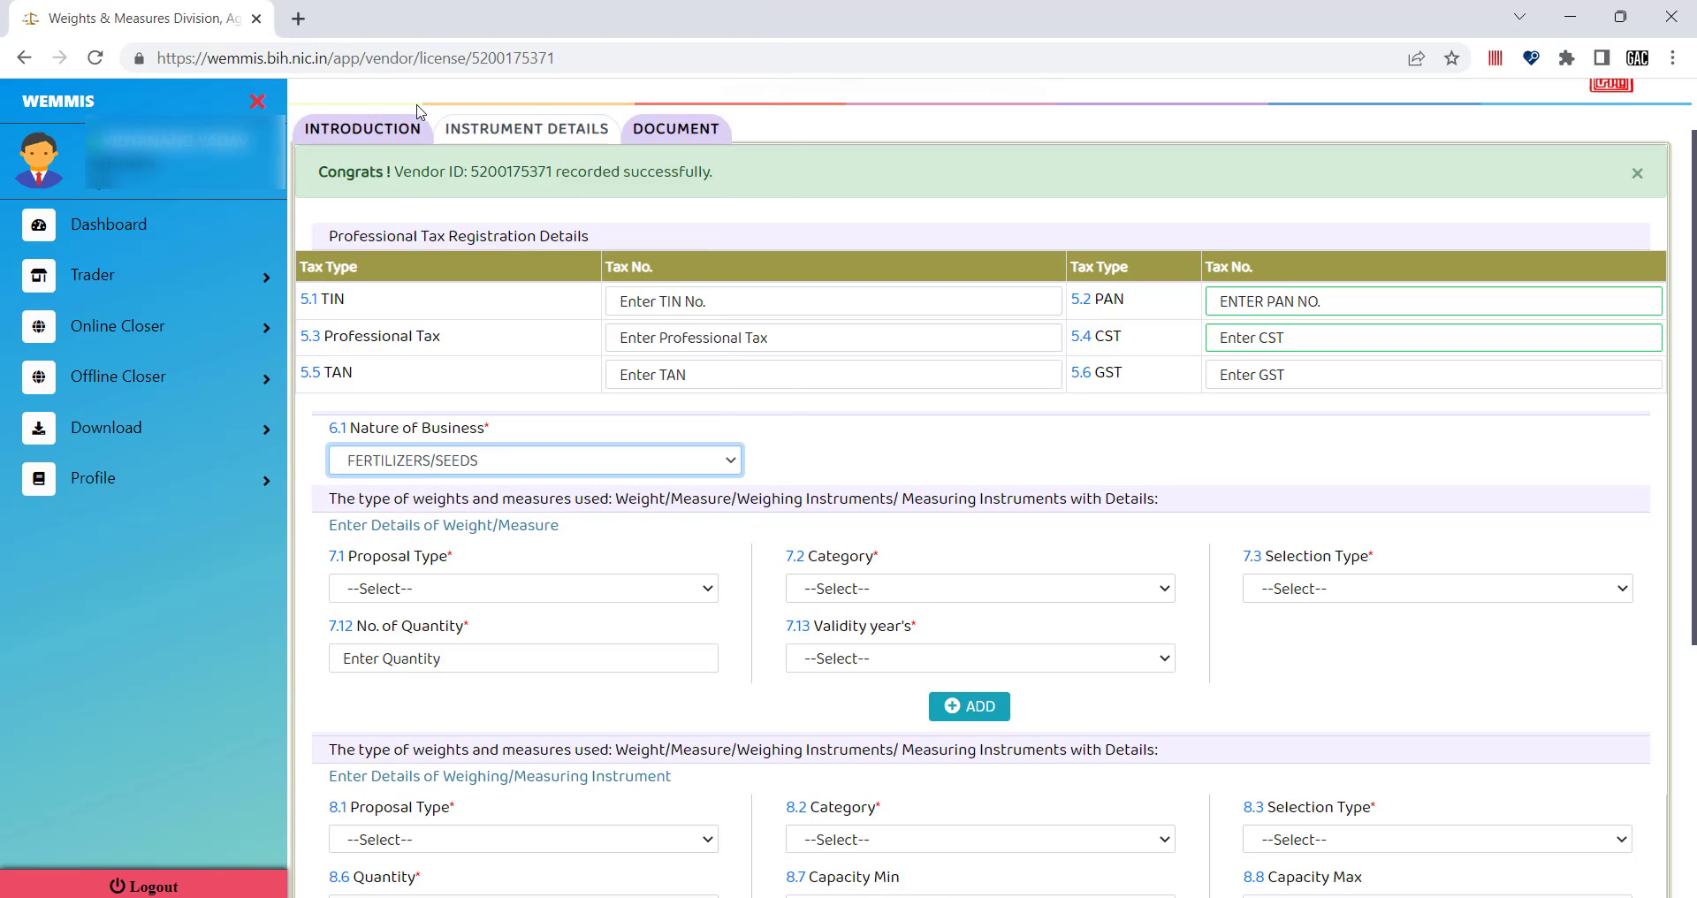
{"action": "left_click", "coordinate": [582, 462]}
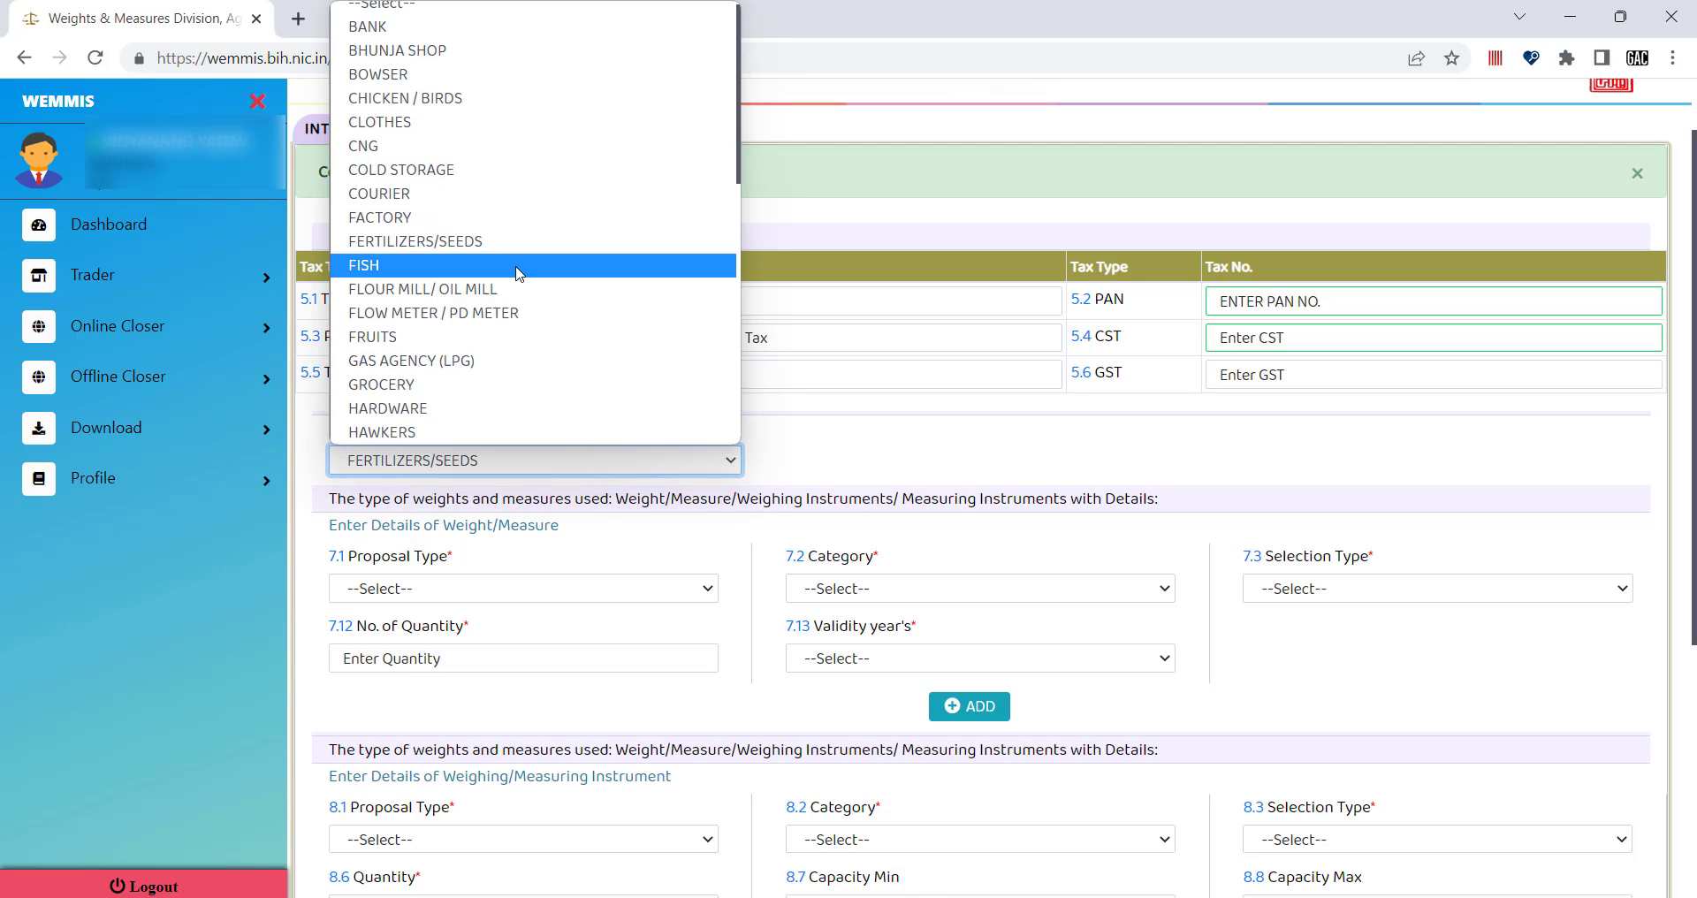
{"action": "left_click", "coordinate": [469, 242]}
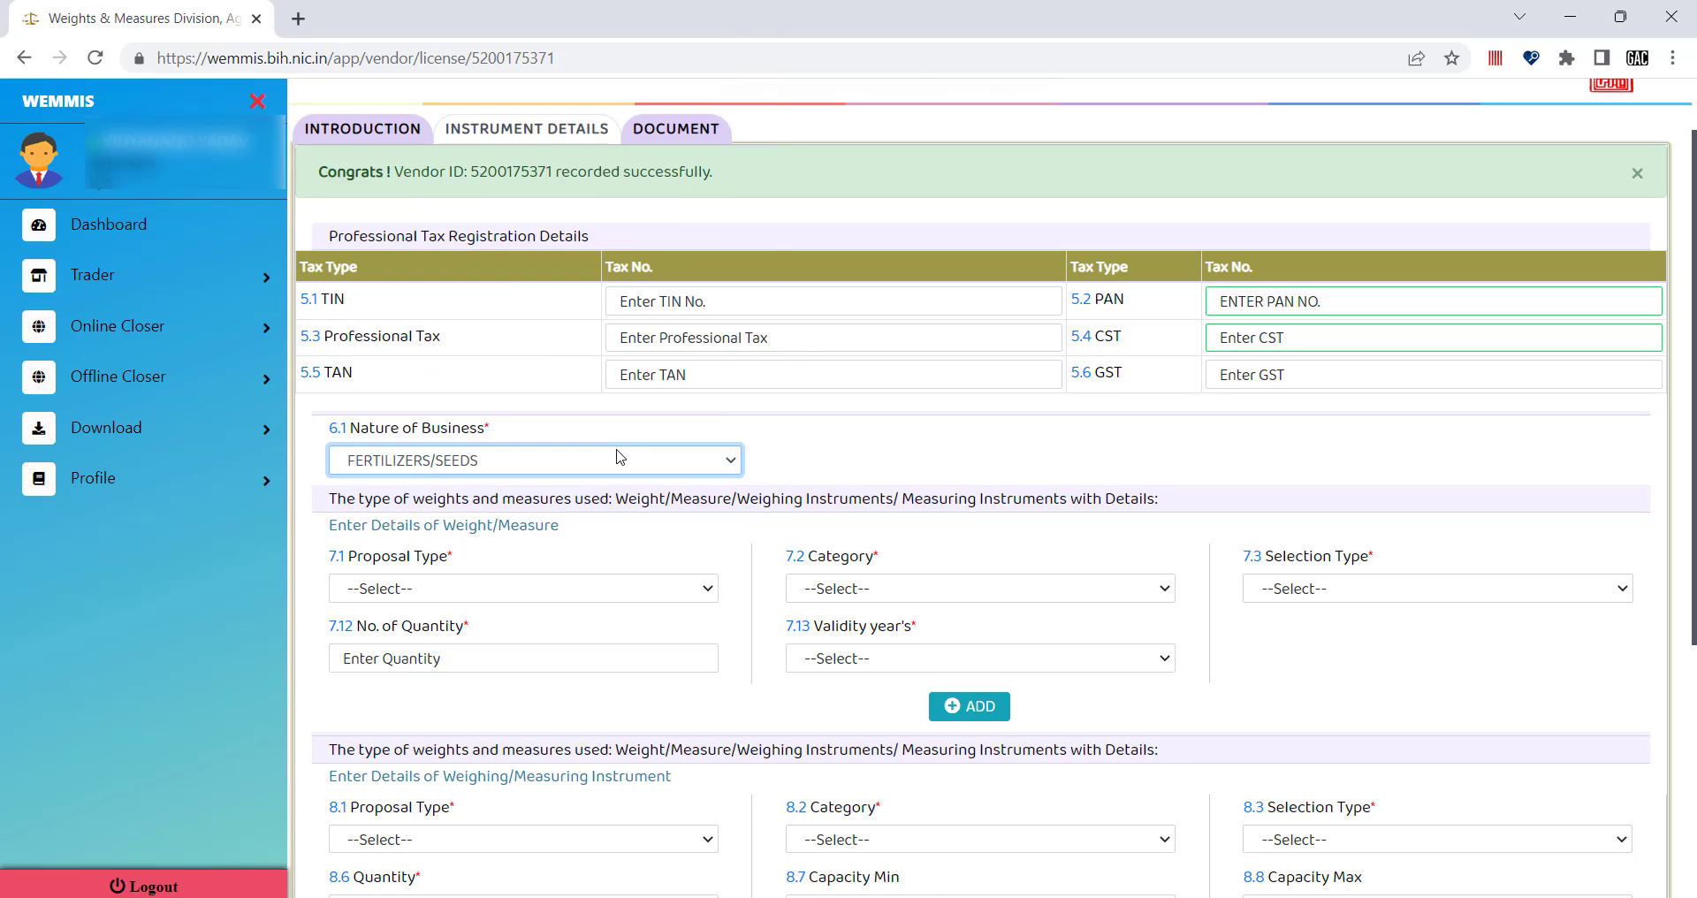
{"action": "left_click", "coordinate": [795, 440]}
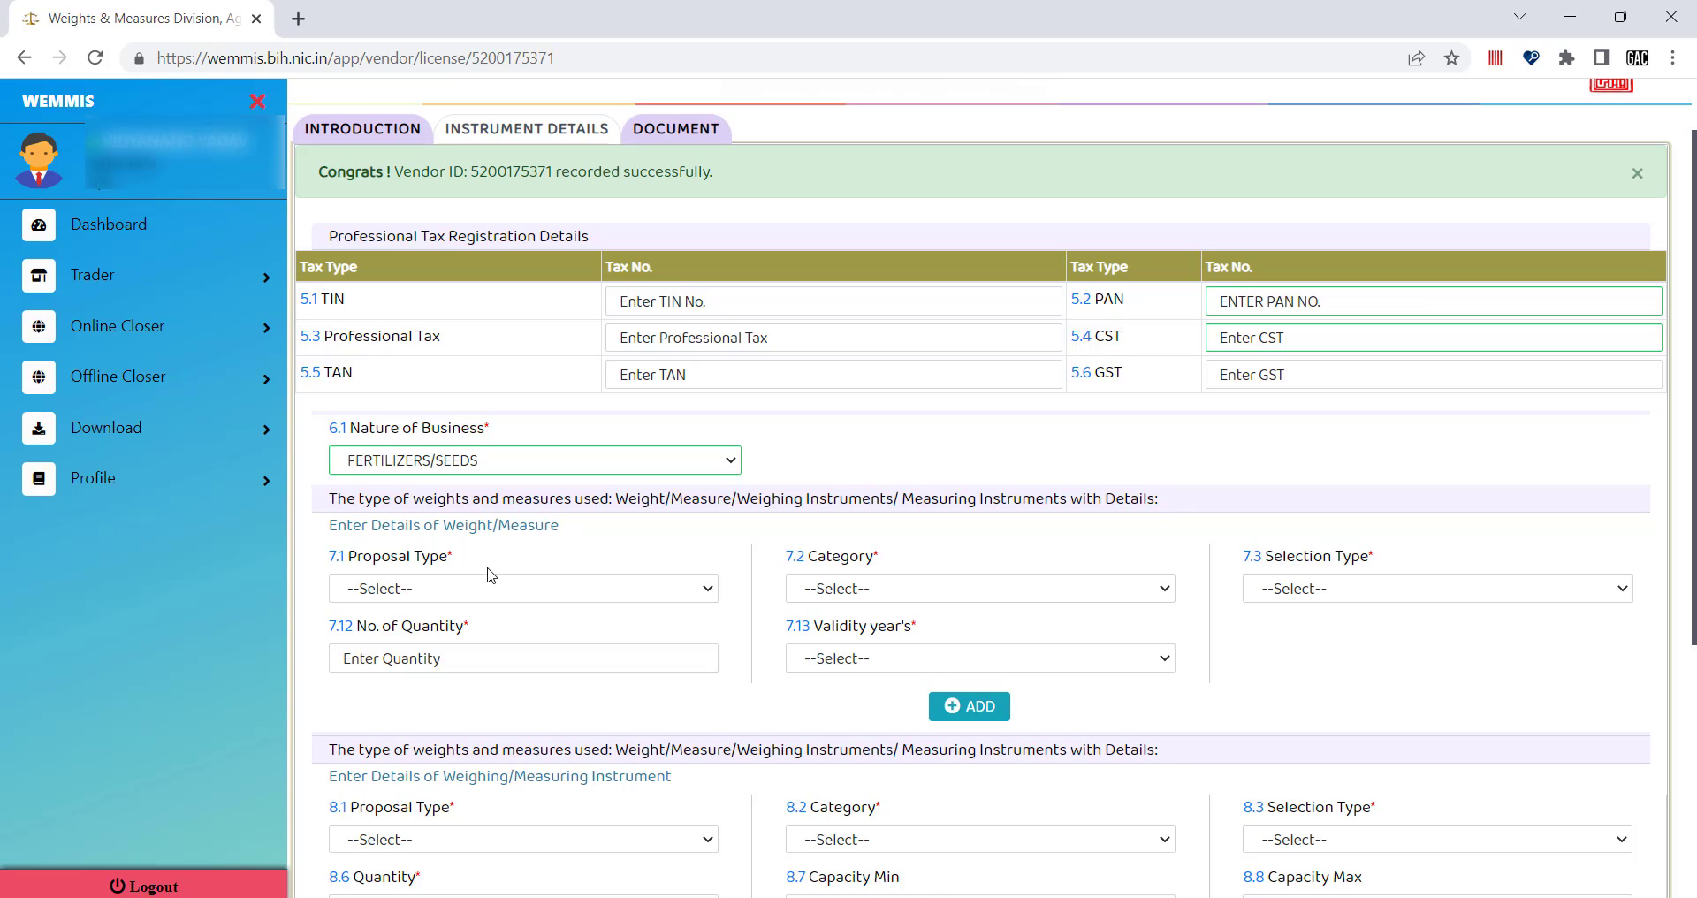
{"action": "left_click", "coordinate": [471, 589]}
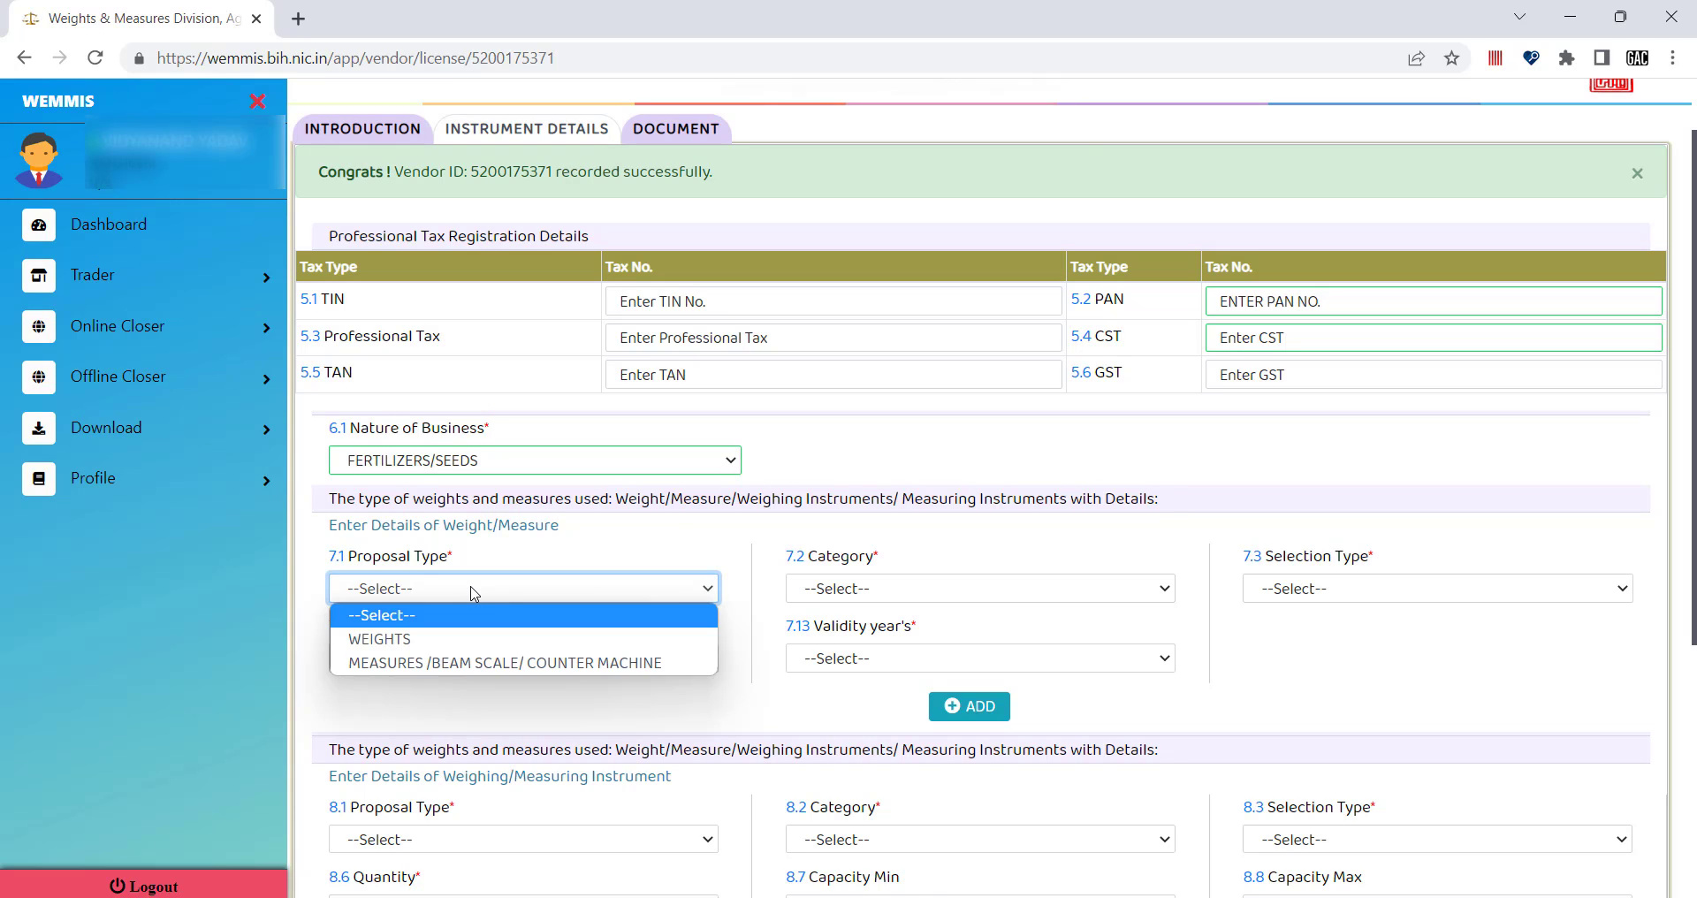
Choose proposal type WEIGHTS, category IRON HEXAGONAL AND OTHERS WEIGHT, and selection type Individual.
{"action": "left_click", "coordinate": [391, 638]}
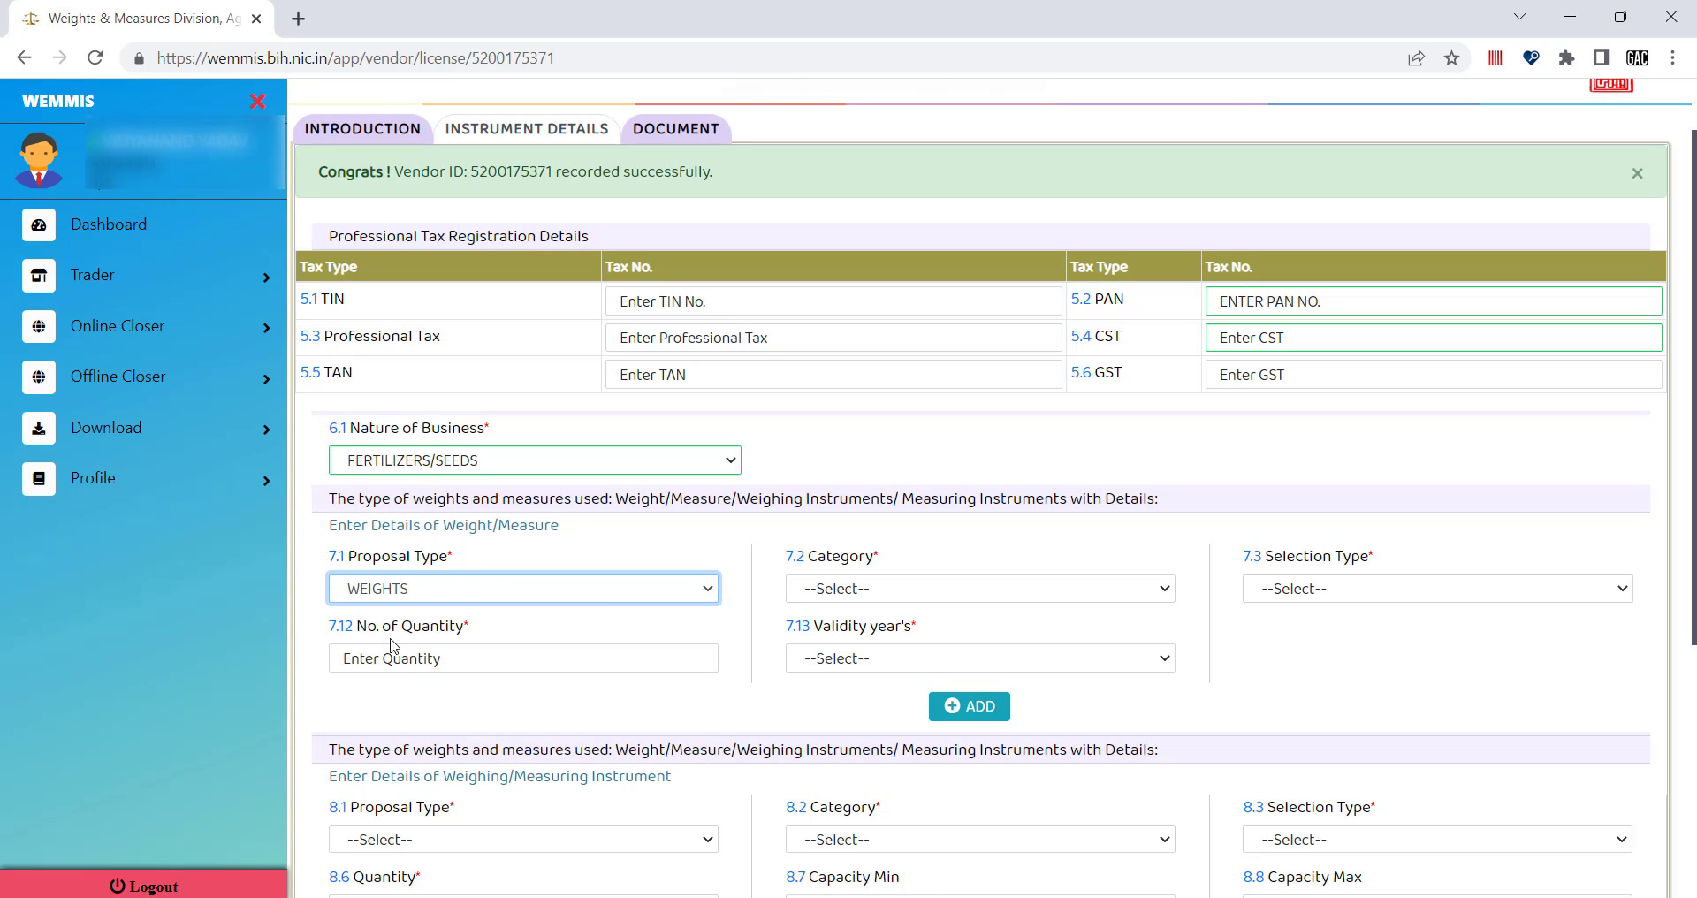
{"action": "left_click", "coordinate": [873, 592]}
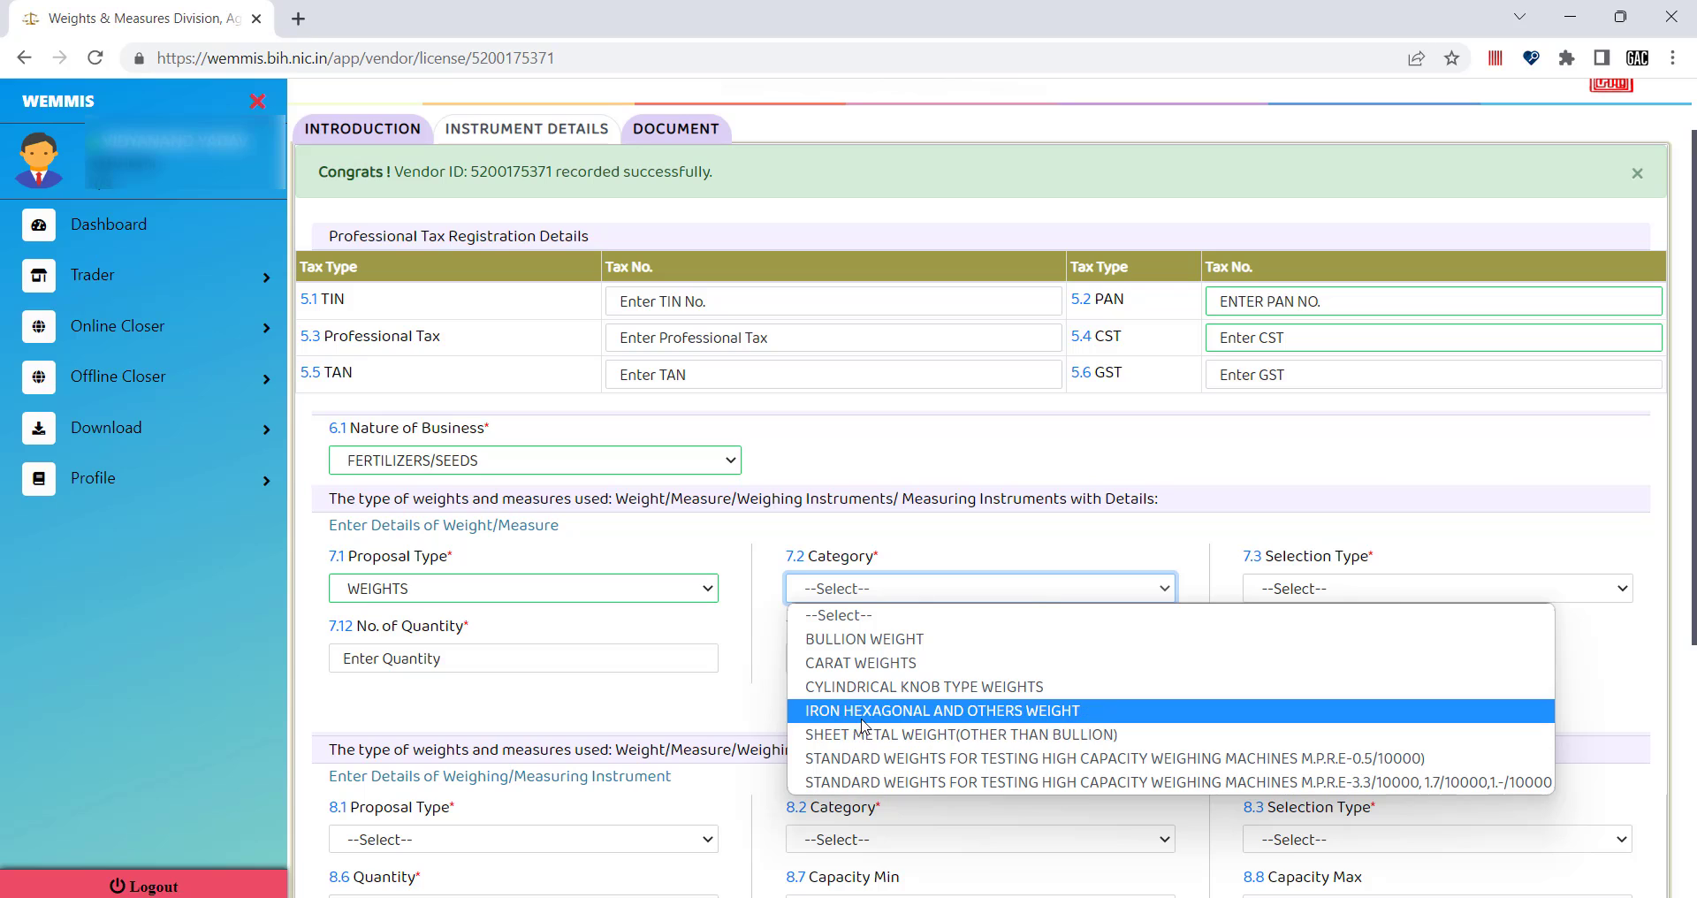
{"action": "left_click", "coordinate": [951, 711]}
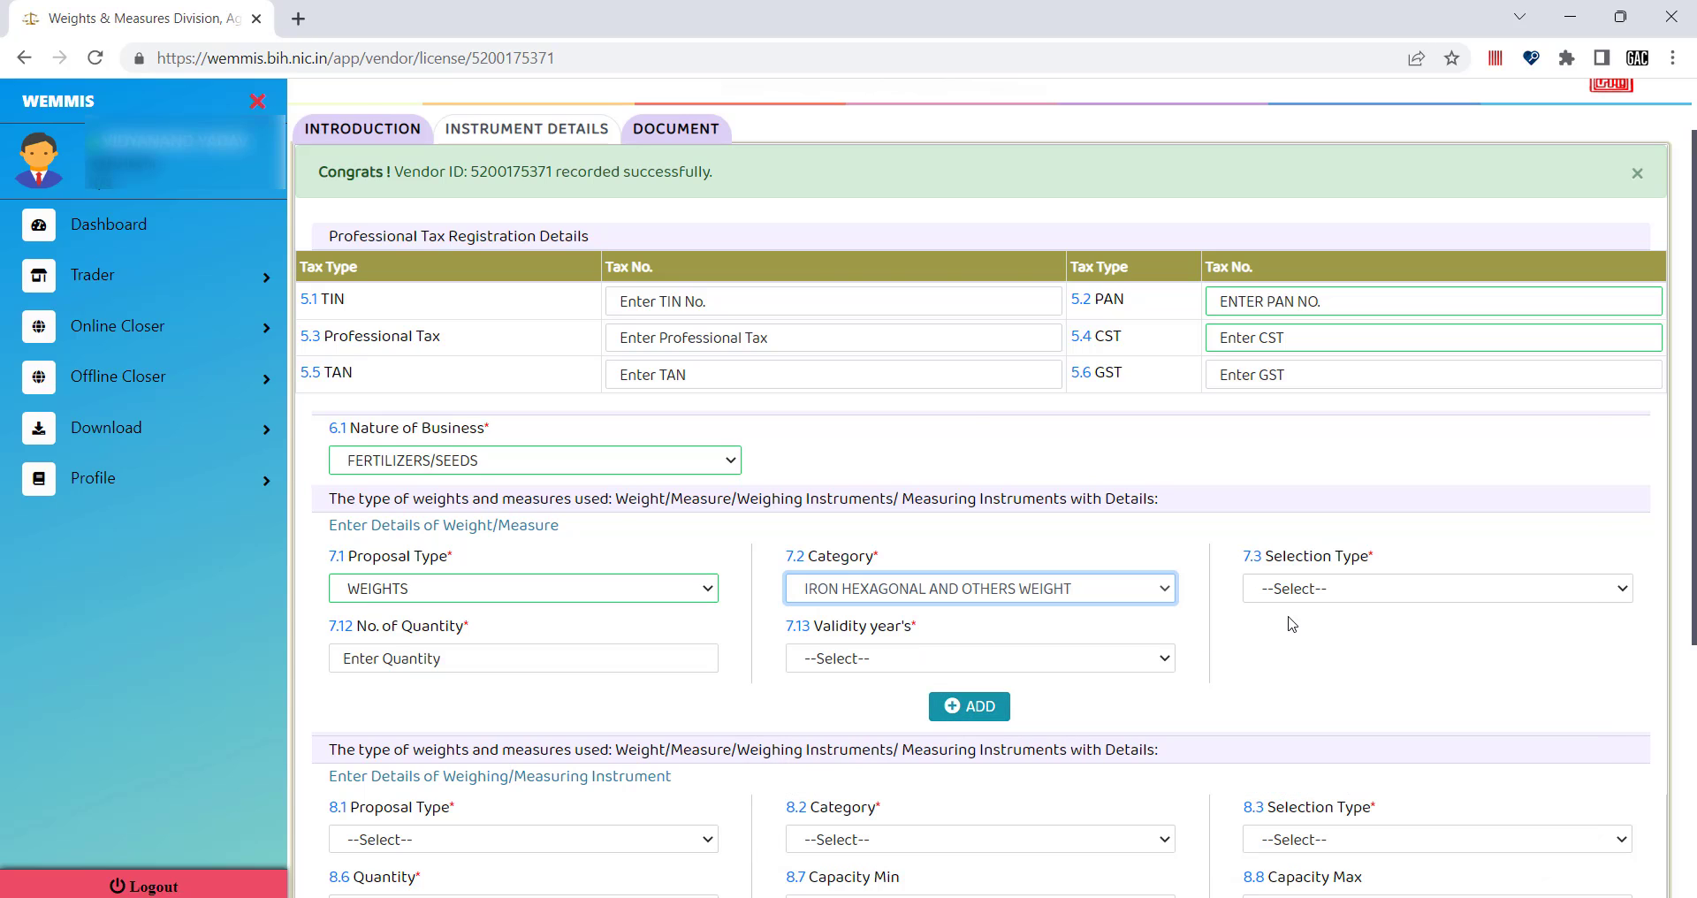
{"action": "scroll", "coordinate": [1292, 624], "scroll_direction": "down", "scroll_amount": 3}
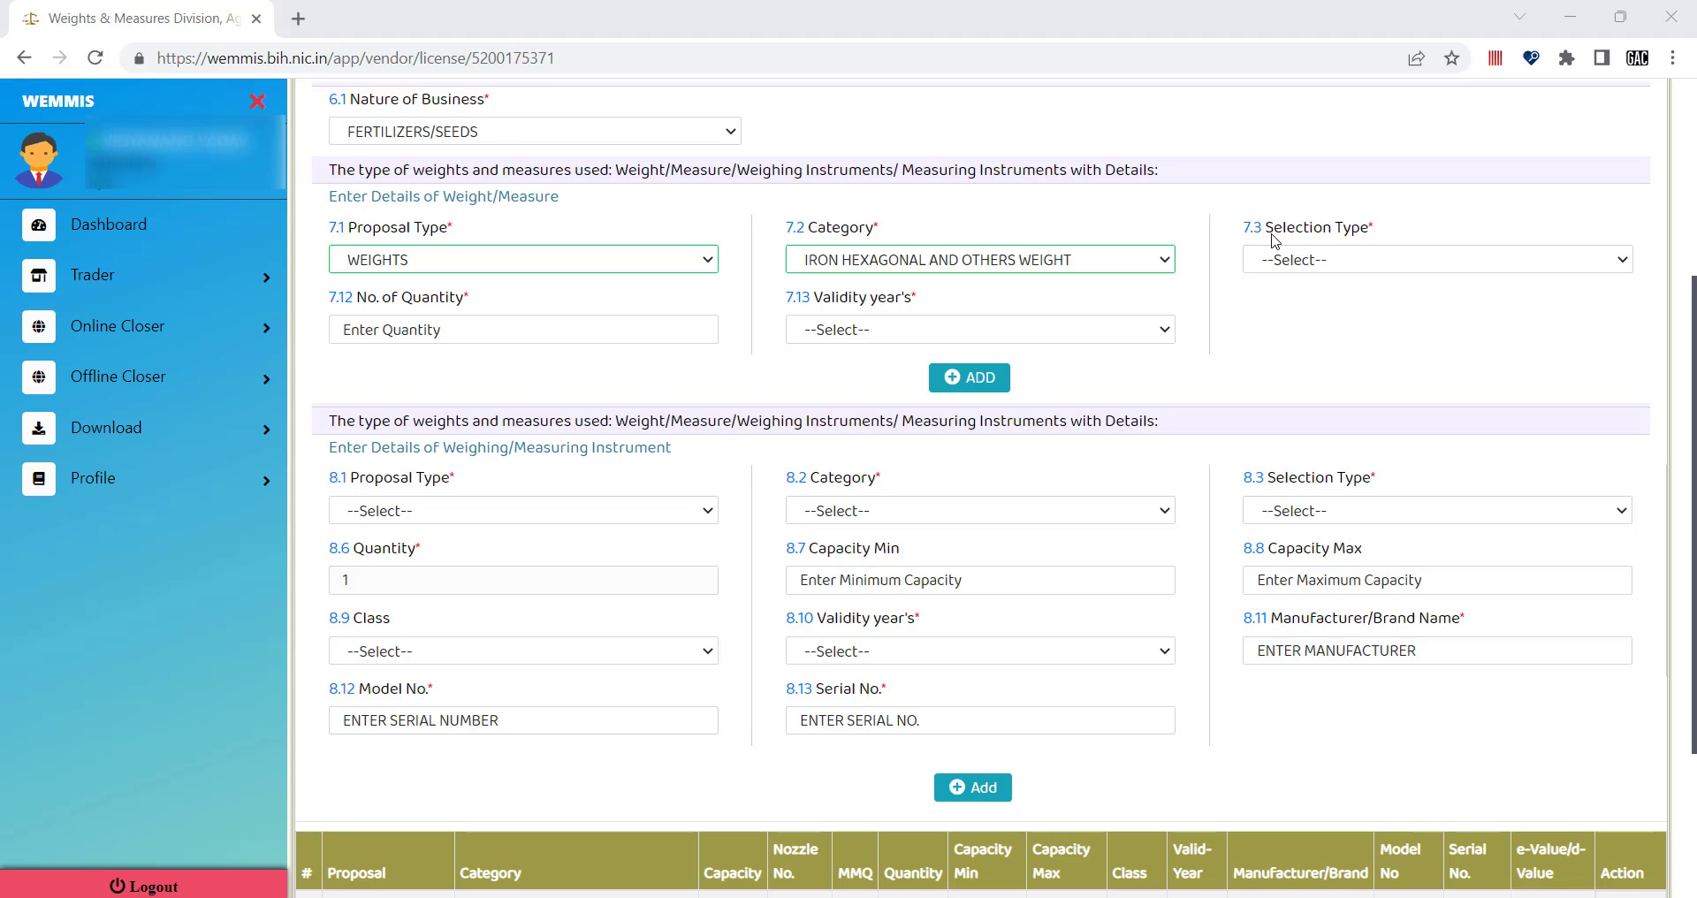
{"action": "left_click", "coordinate": [1320, 260]}
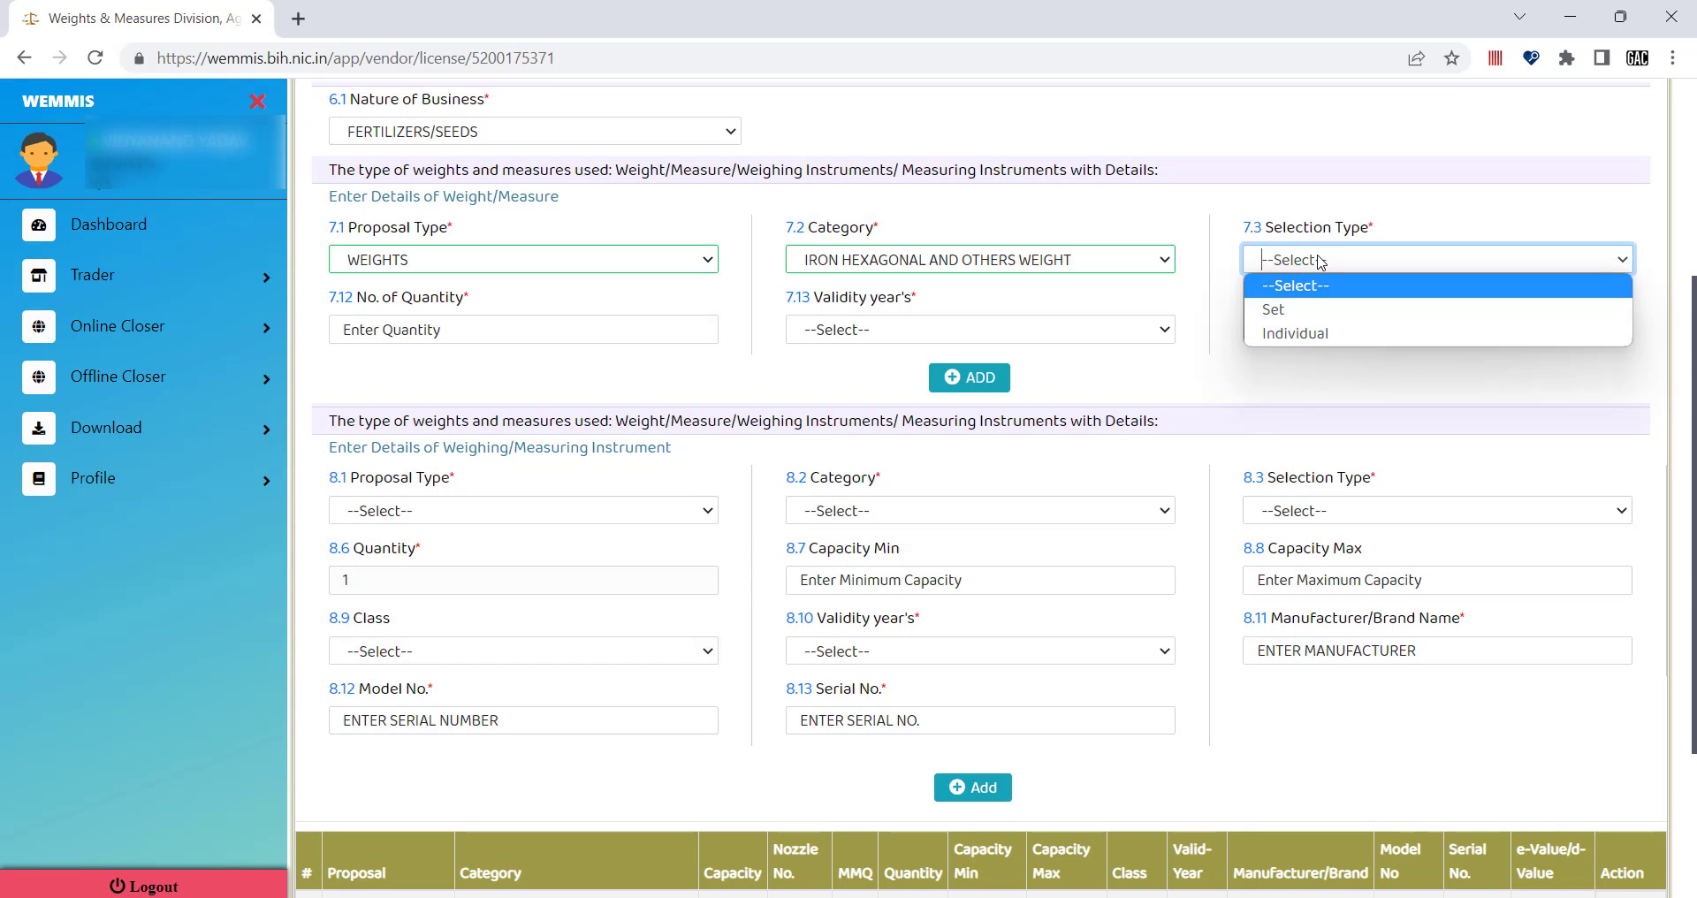
{"action": "left_click", "coordinate": [1286, 333]}
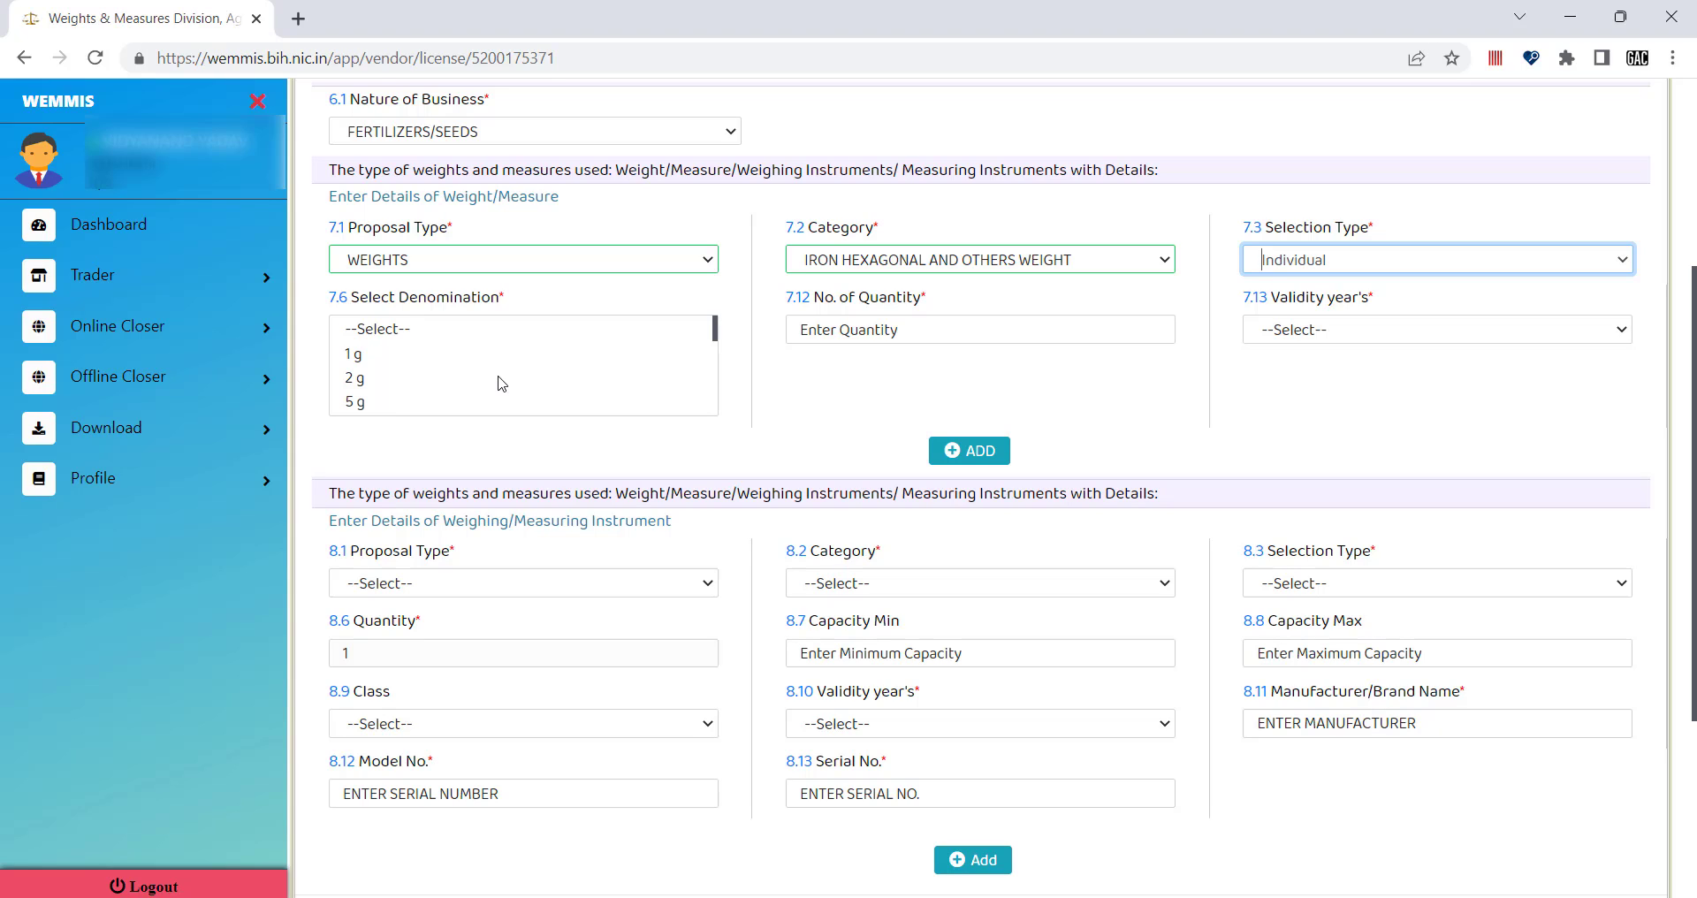
Set the weight entry to 50 g denomination, quantity 1, and validity 2 years.
{"action": "scroll", "coordinate": [501, 383], "scroll_direction": "down", "scroll_amount": 2}
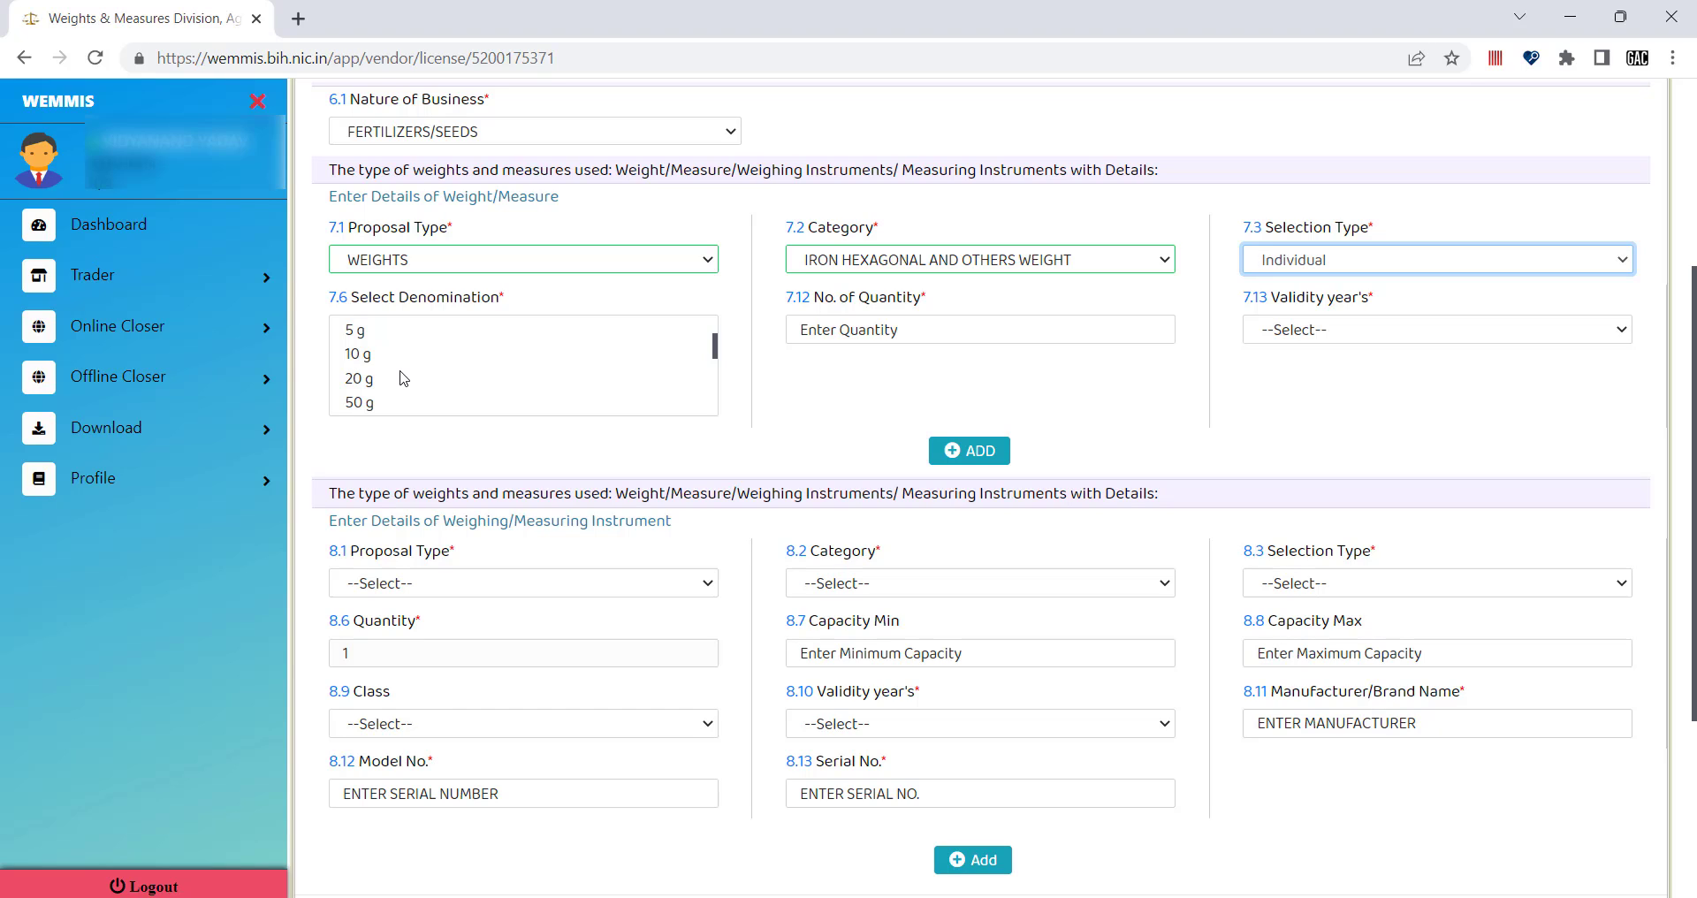
{"action": "scroll", "coordinate": [404, 378], "scroll_direction": "down", "scroll_amount": 2}
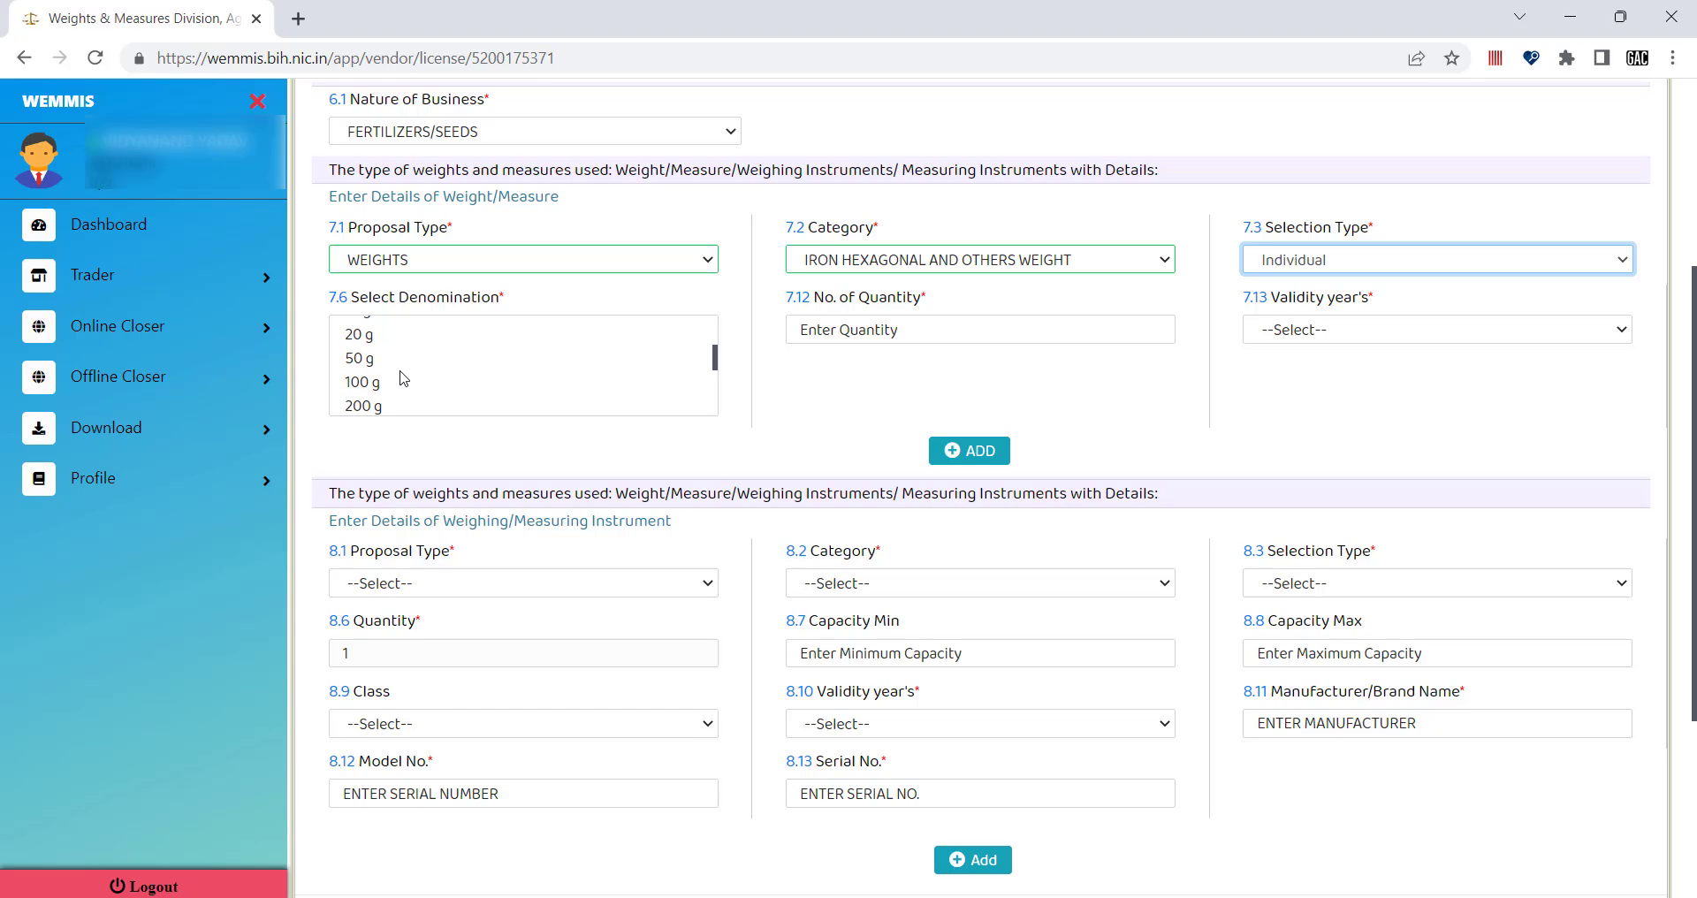
{"action": "scroll", "coordinate": [404, 379], "scroll_direction": "up", "scroll_amount": 2}
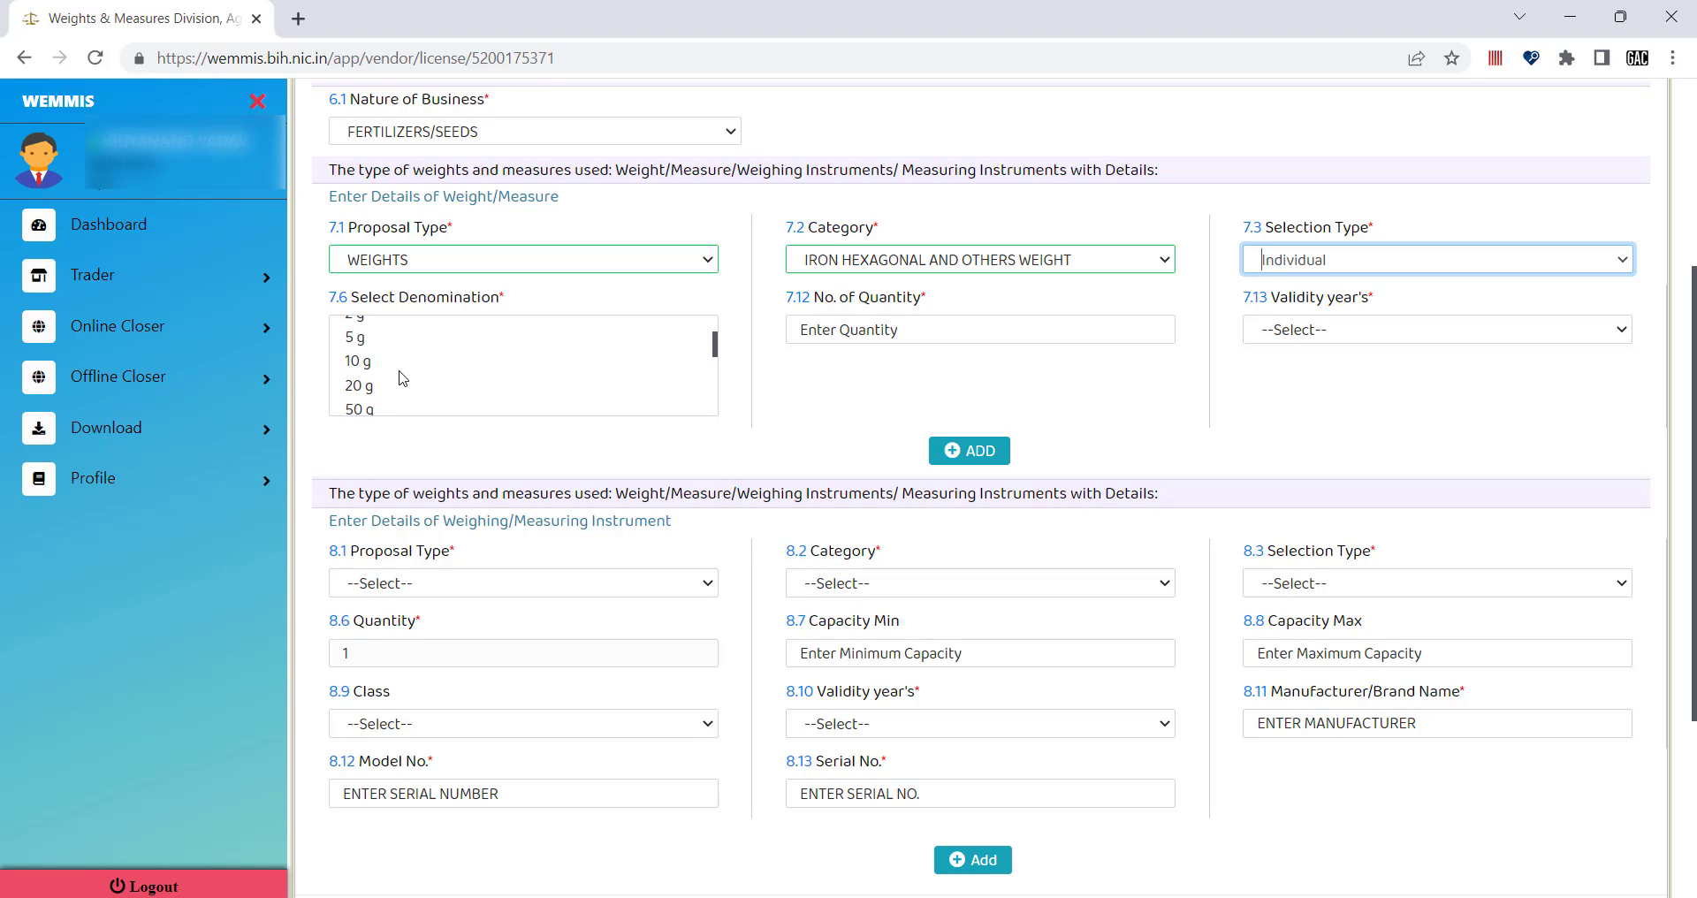
{"action": "scroll", "coordinate": [403, 378], "scroll_direction": "down", "scroll_amount": 4}
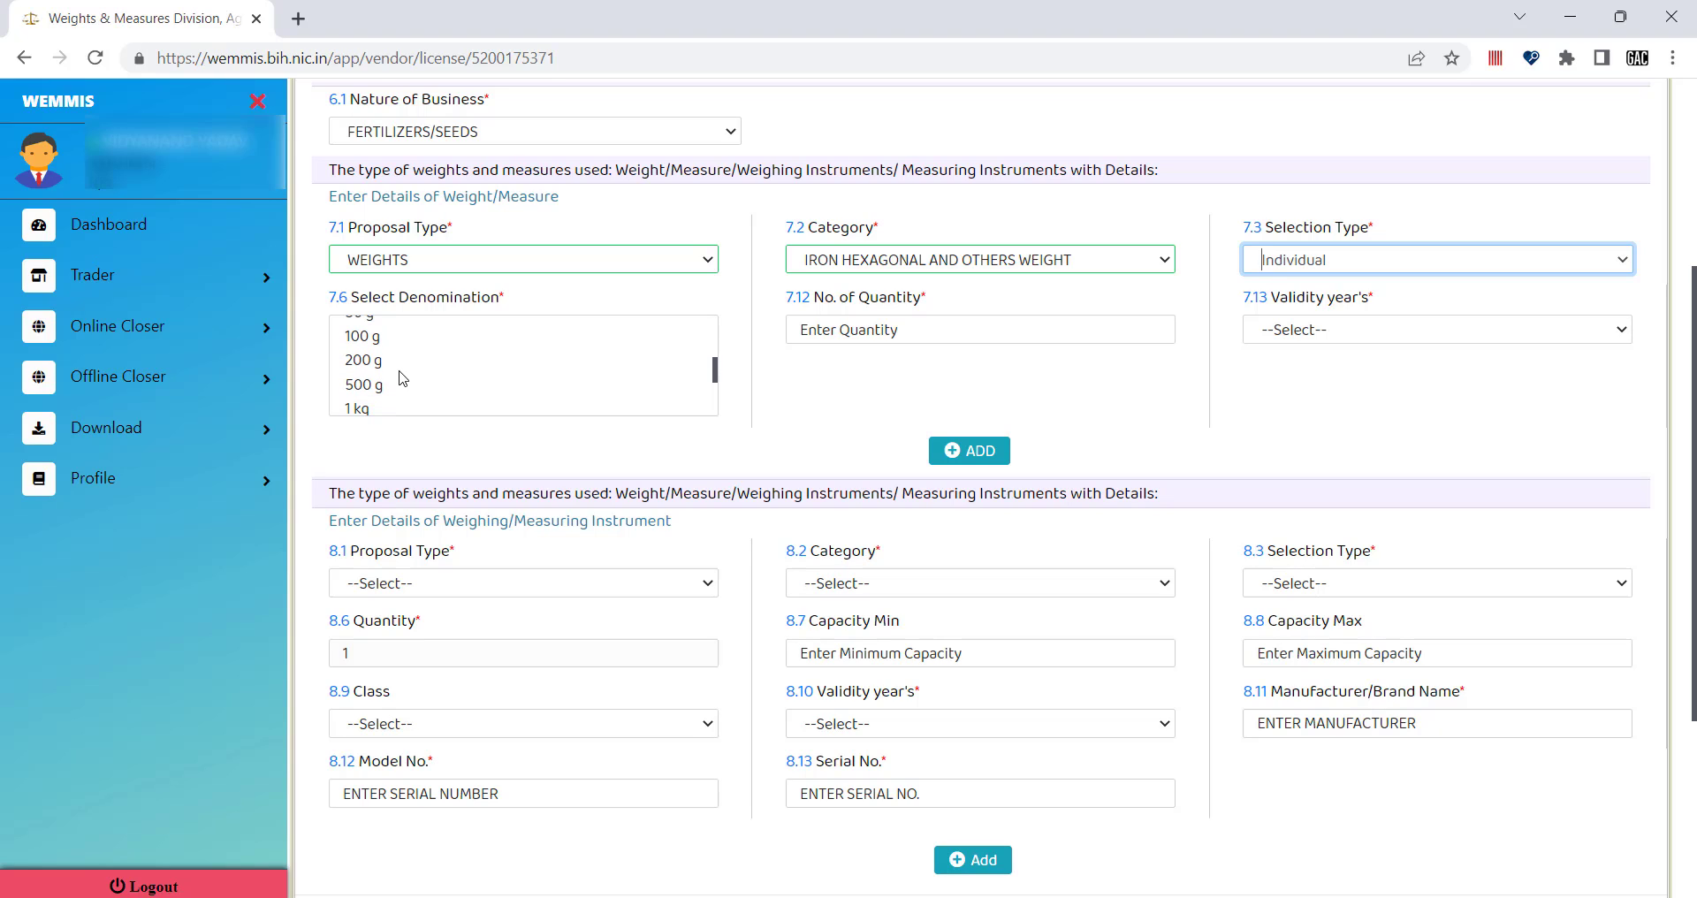
{"action": "scroll", "coordinate": [406, 378], "scroll_direction": "up", "scroll_amount": 1}
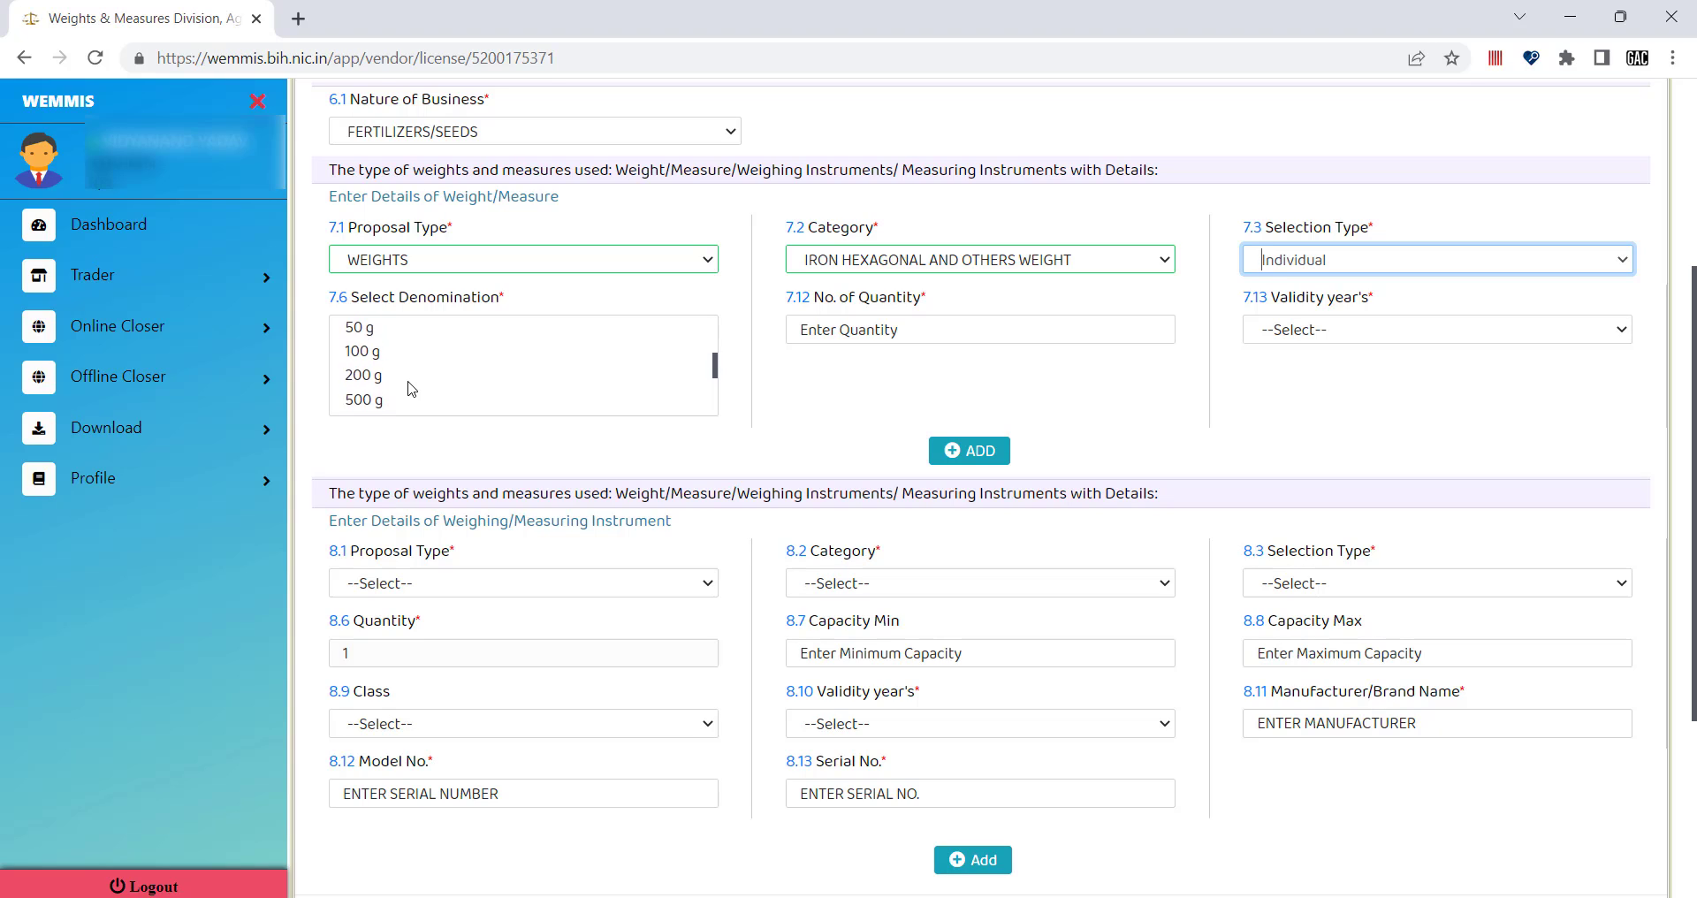
{"action": "scroll", "coordinate": [397, 363], "scroll_direction": "up", "scroll_amount": 1}
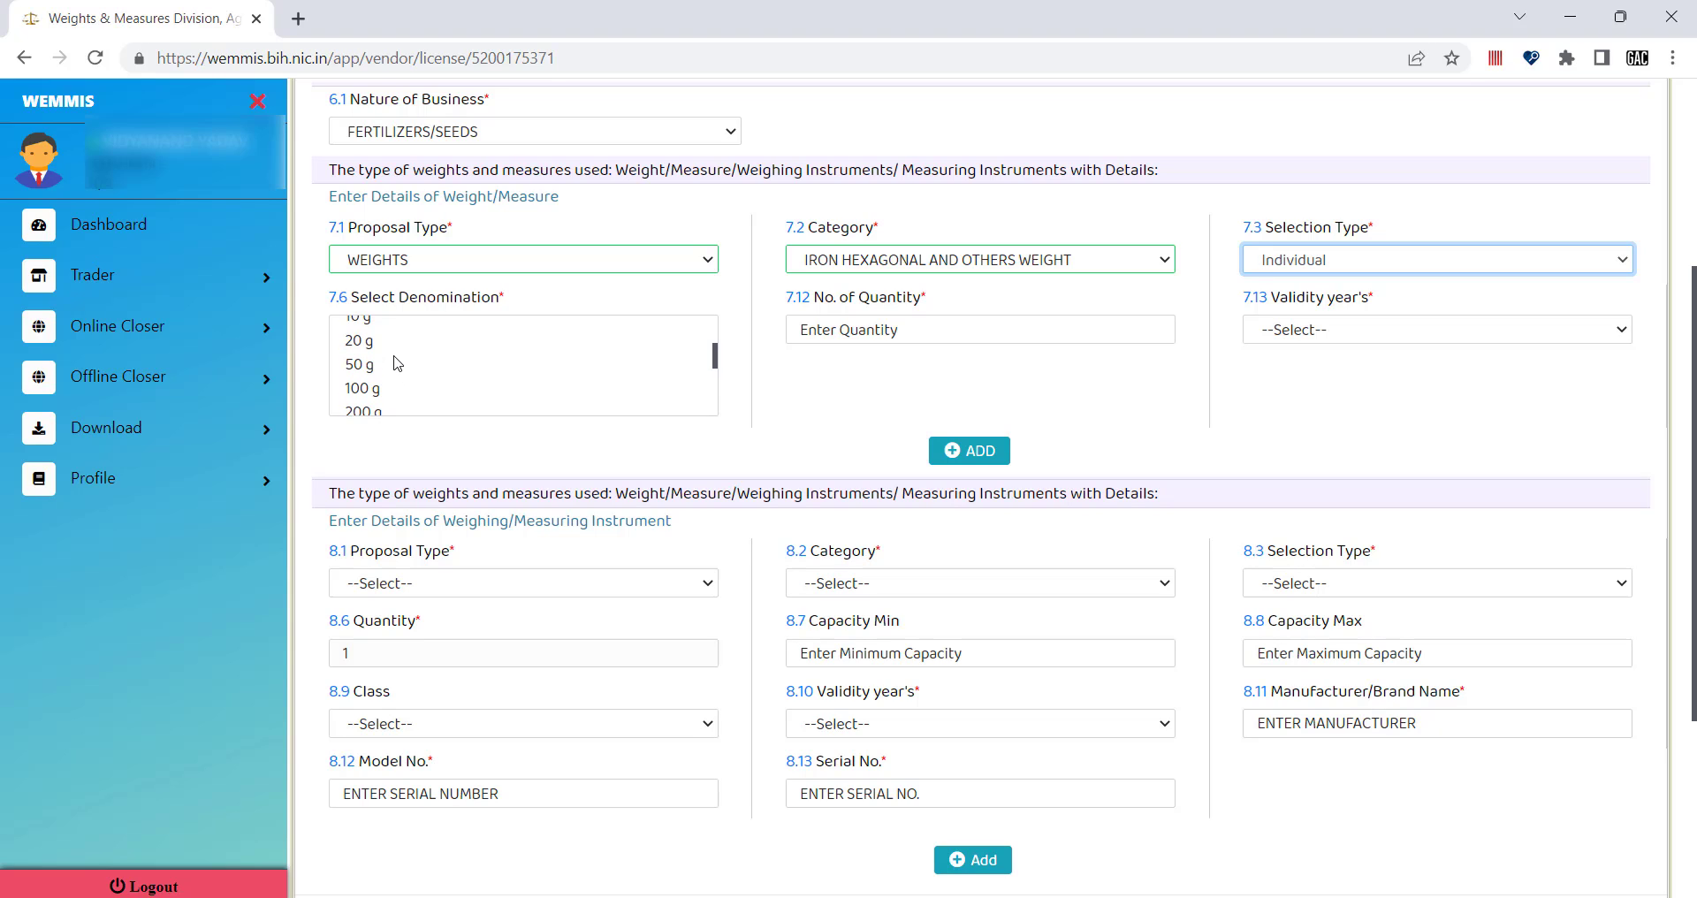
{"action": "scroll", "coordinate": [375, 368], "scroll_direction": "up", "scroll_amount": 1}
{"action": "scroll", "coordinate": [375, 382], "scroll_direction": "down", "scroll_amount": 1}
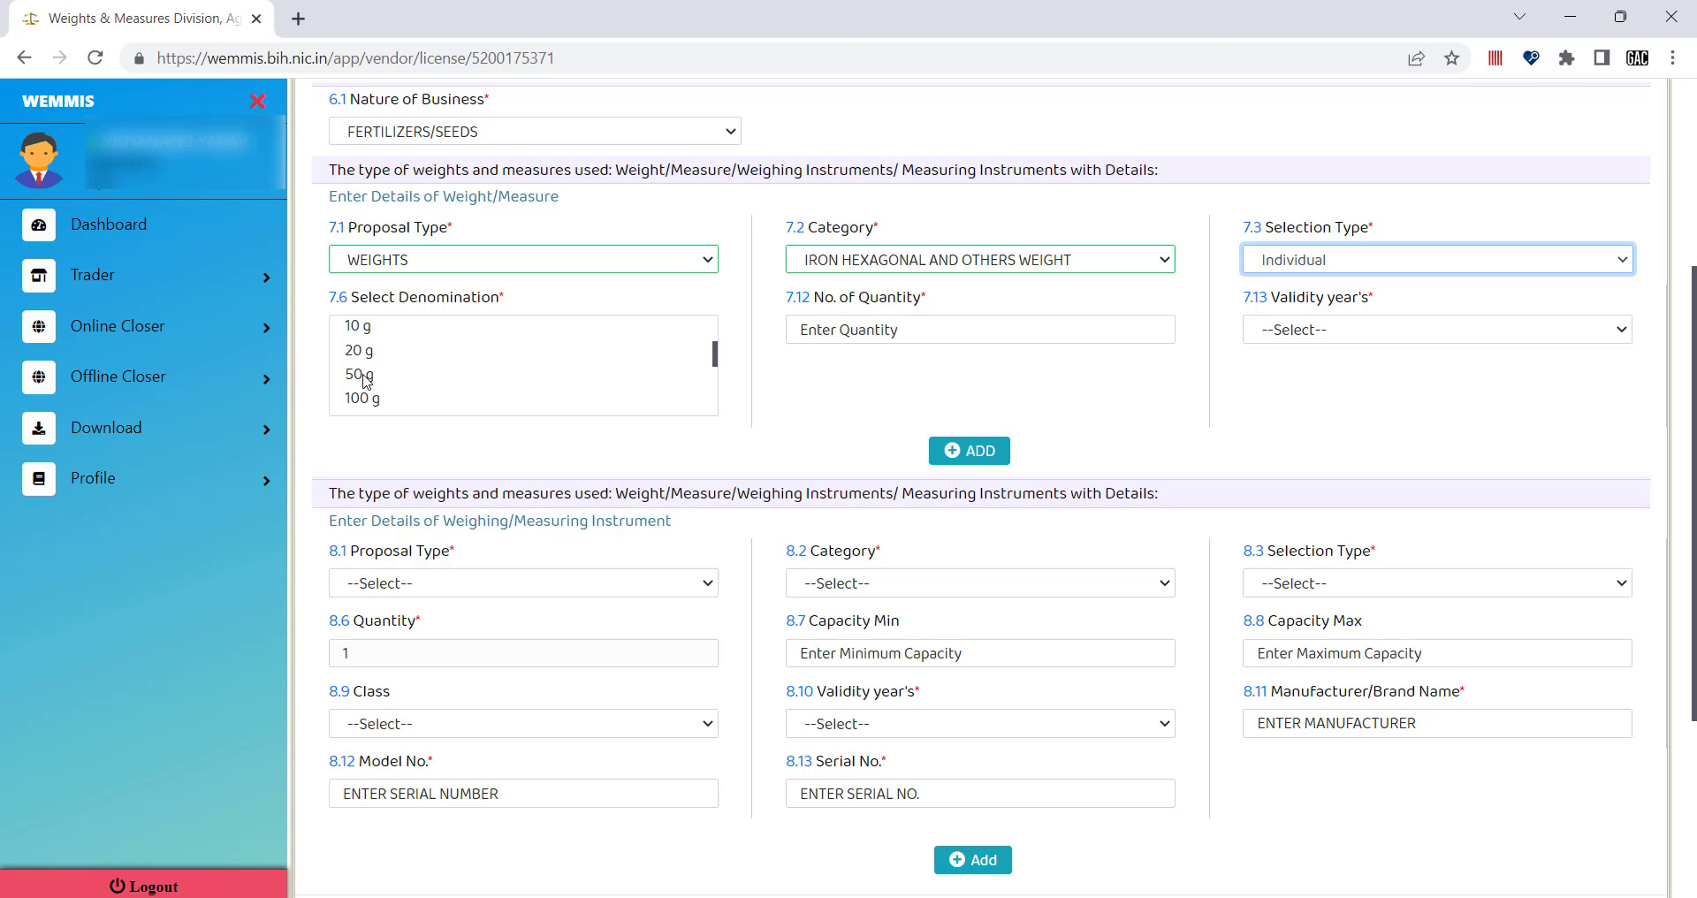
{"action": "left_click", "coordinate": [366, 380]}
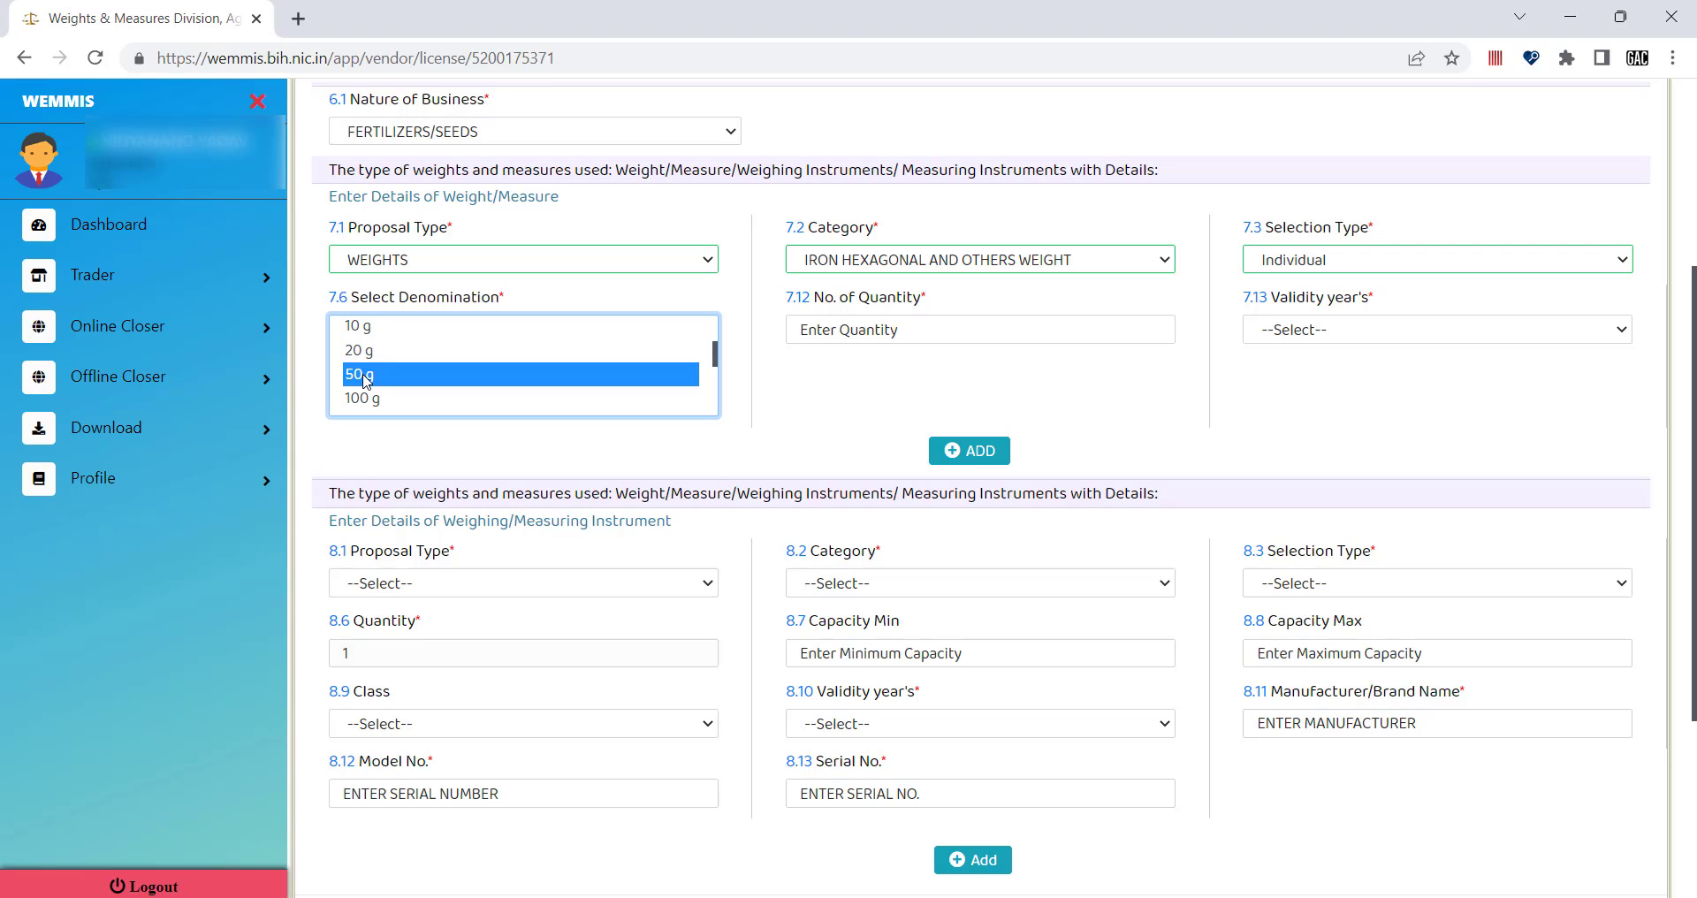
{"action": "left_click", "coordinate": [881, 327]}
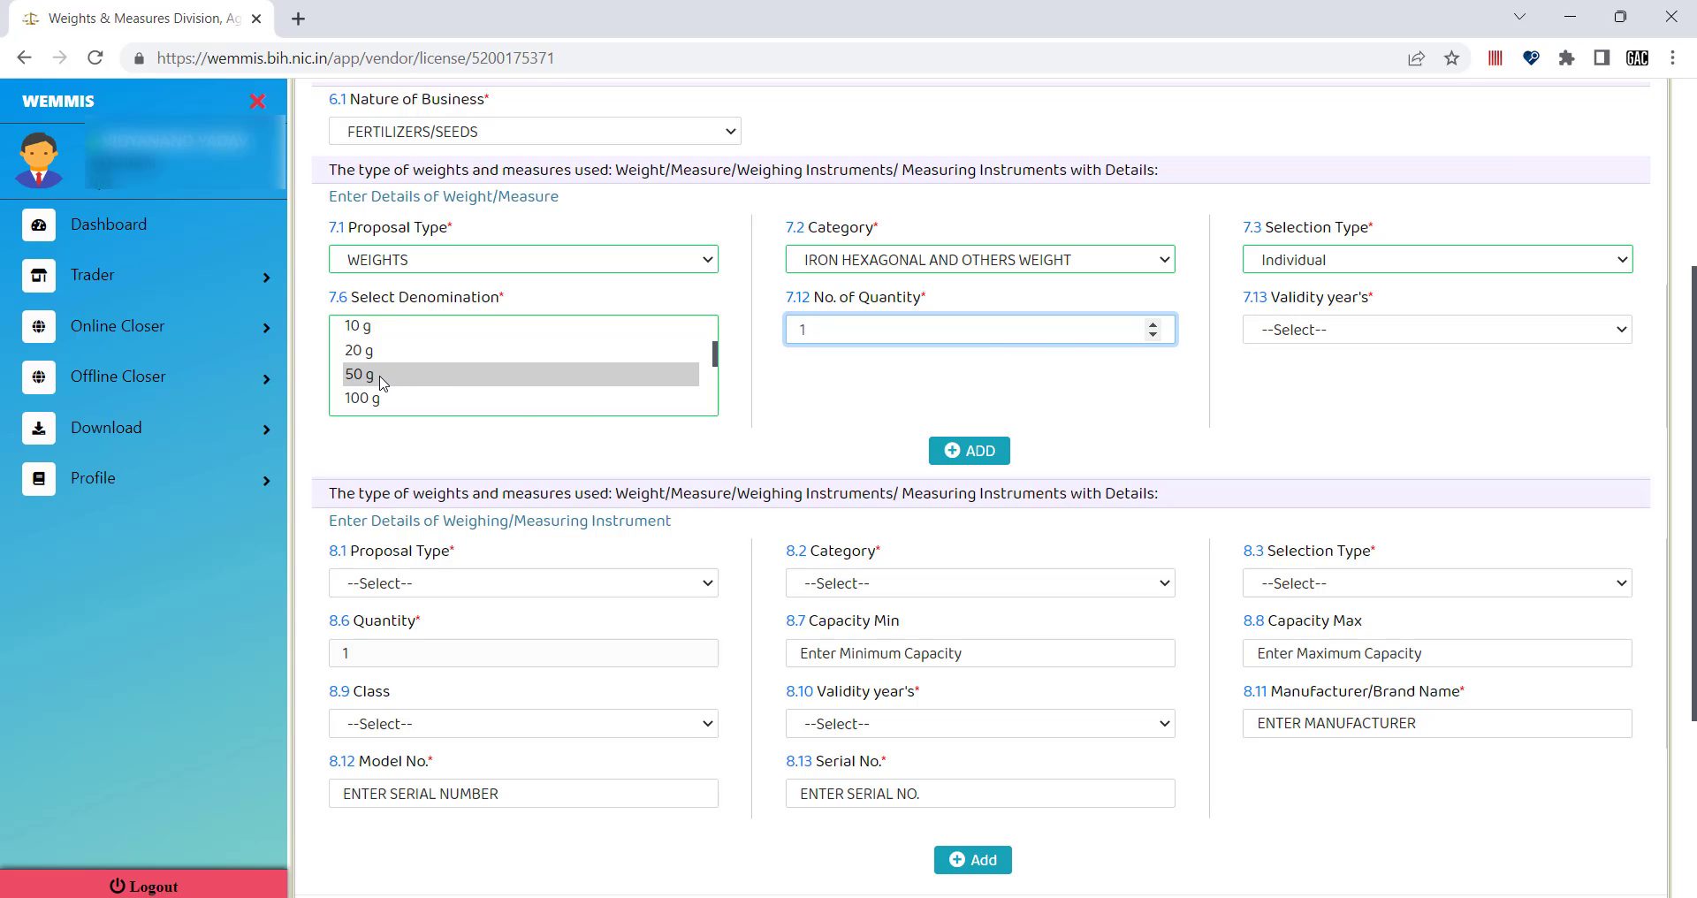
{"action": "left_click", "coordinate": [1287, 333]}
{"action": "left_click", "coordinate": [1288, 375]}
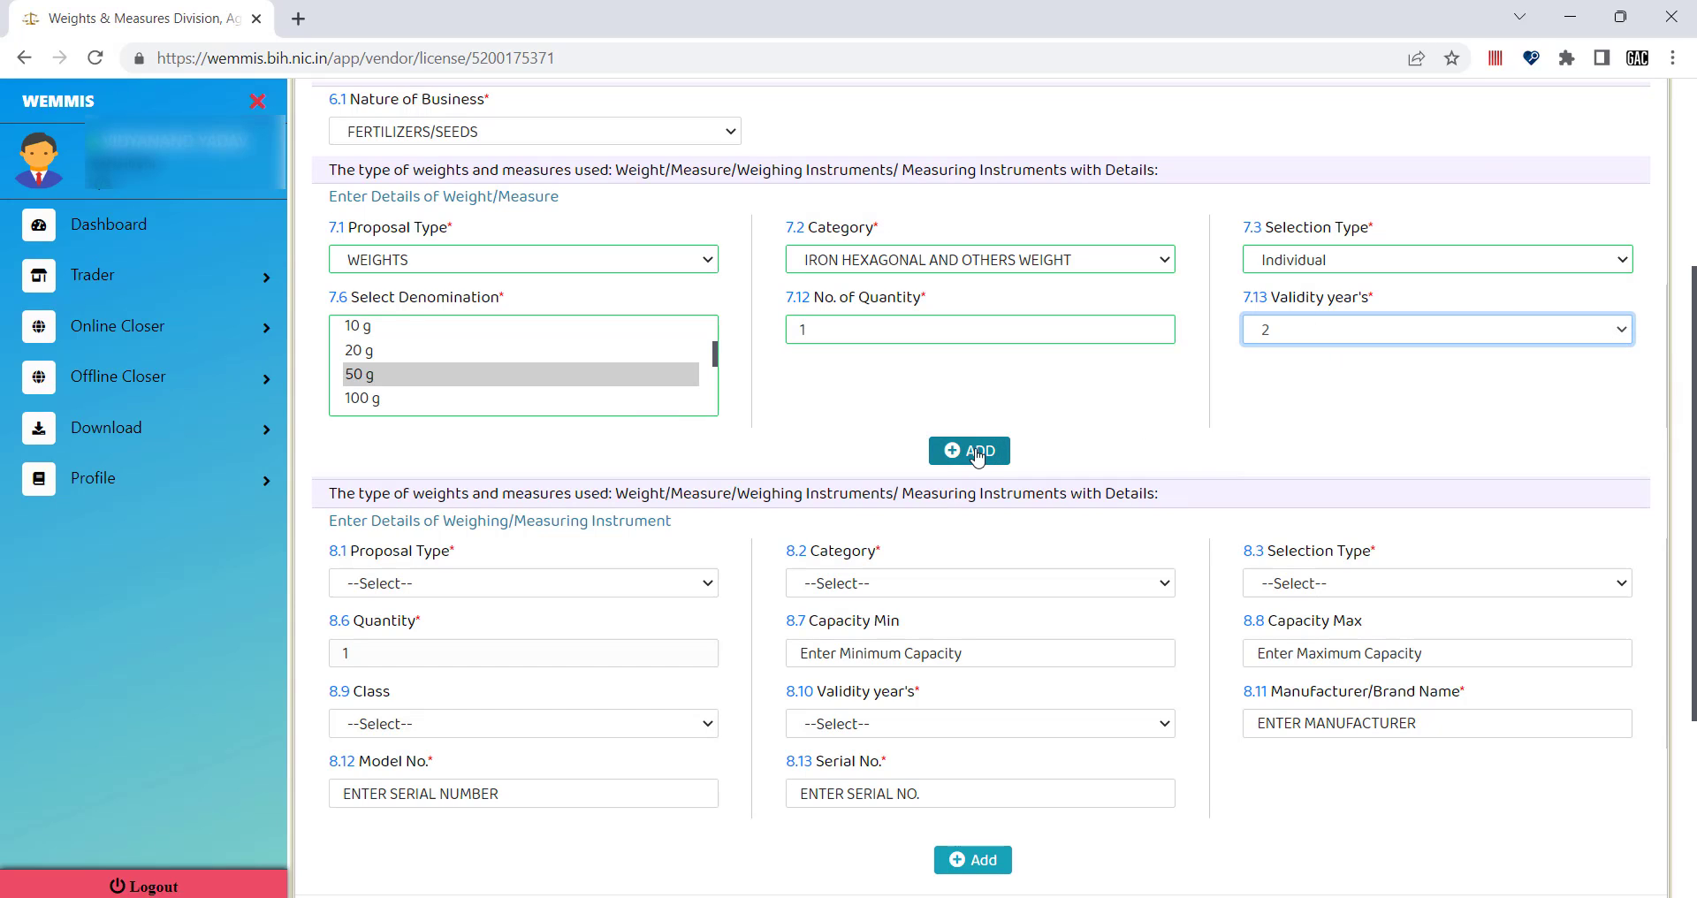
Add the 50 g entry, then add an Individual 100 g weight to the table.
{"action": "left_click", "coordinate": [977, 454]}
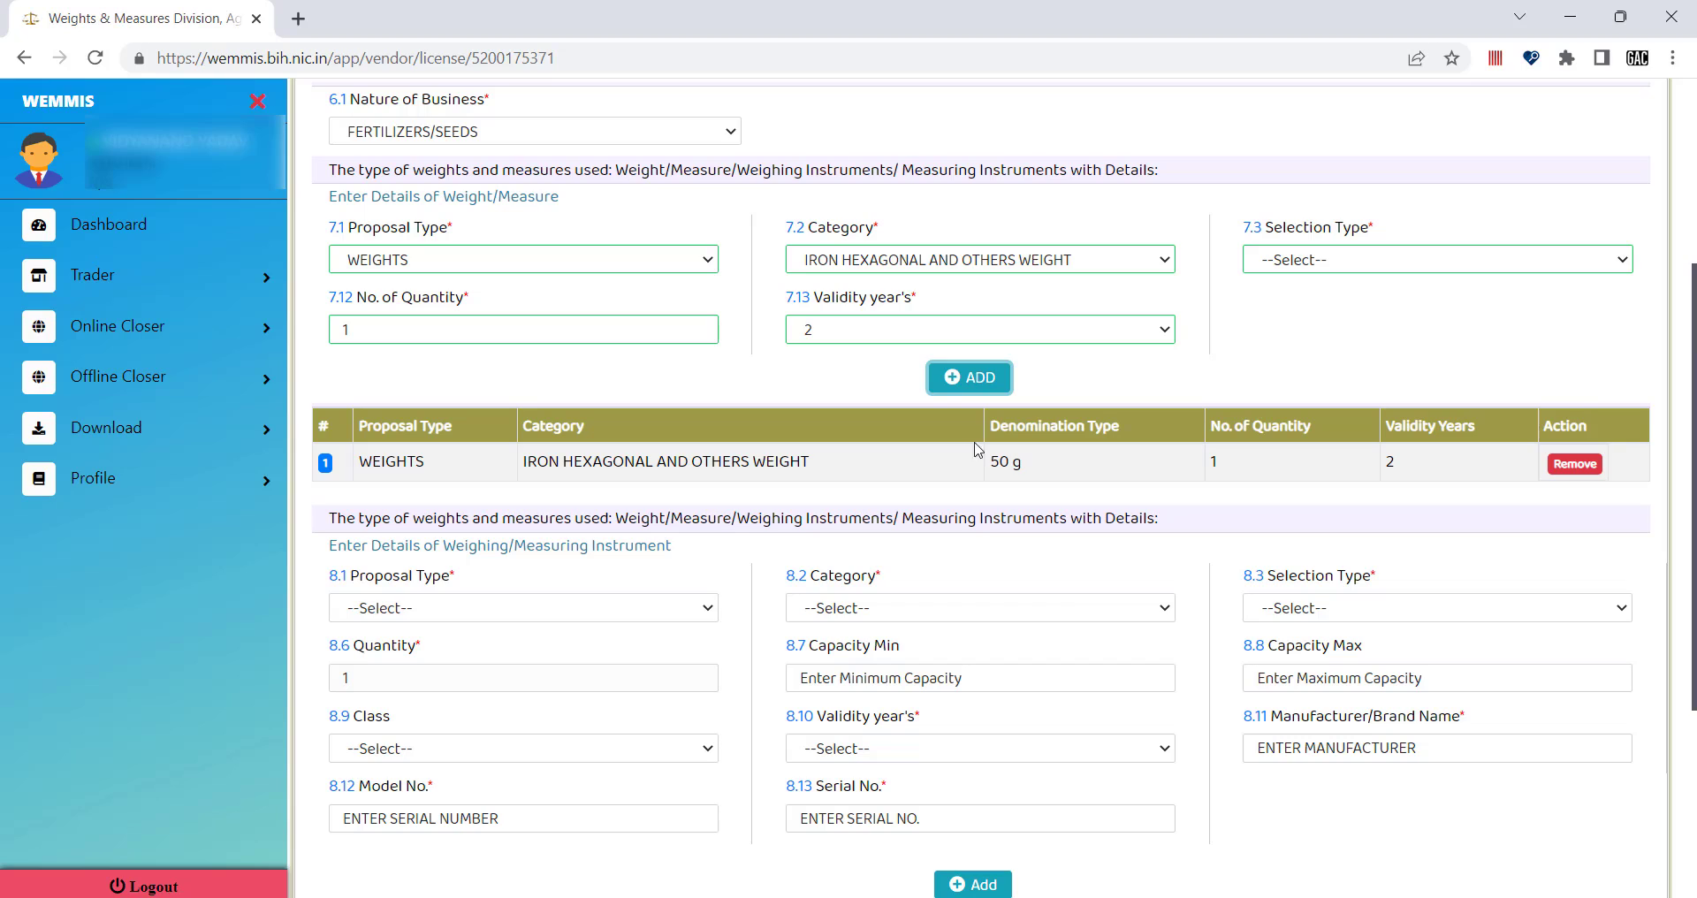
{"action": "left_click", "coordinate": [1309, 265]}
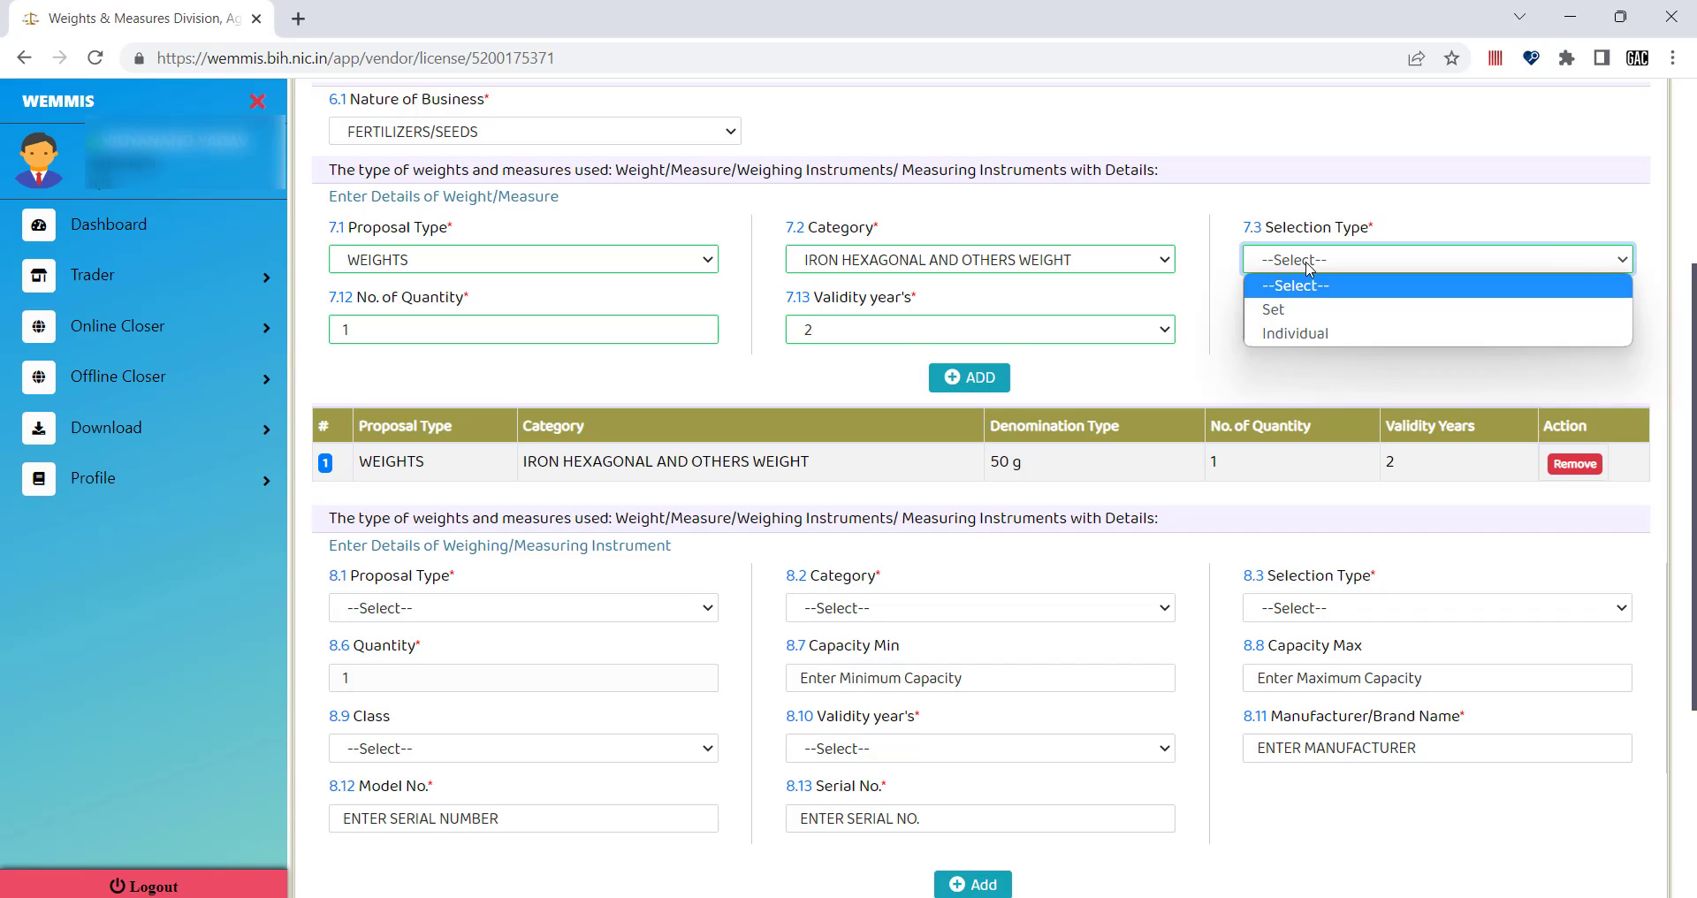
{"action": "left_click", "coordinate": [1296, 329]}
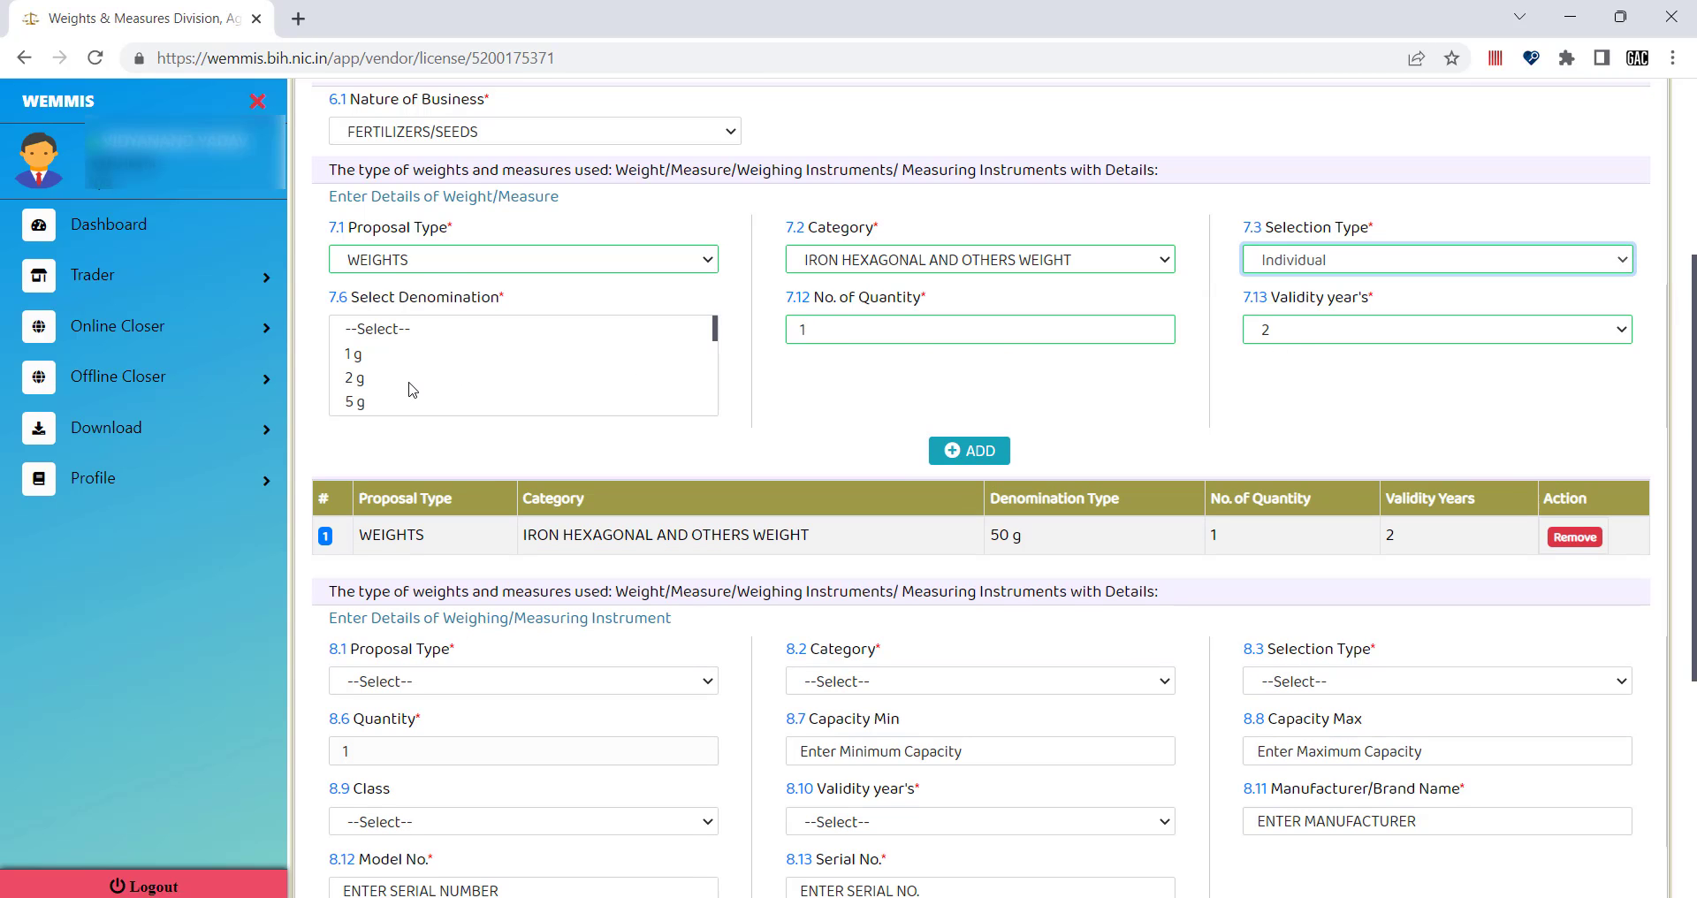
{"action": "scroll", "coordinate": [409, 386], "scroll_direction": "down", "scroll_amount": 1}
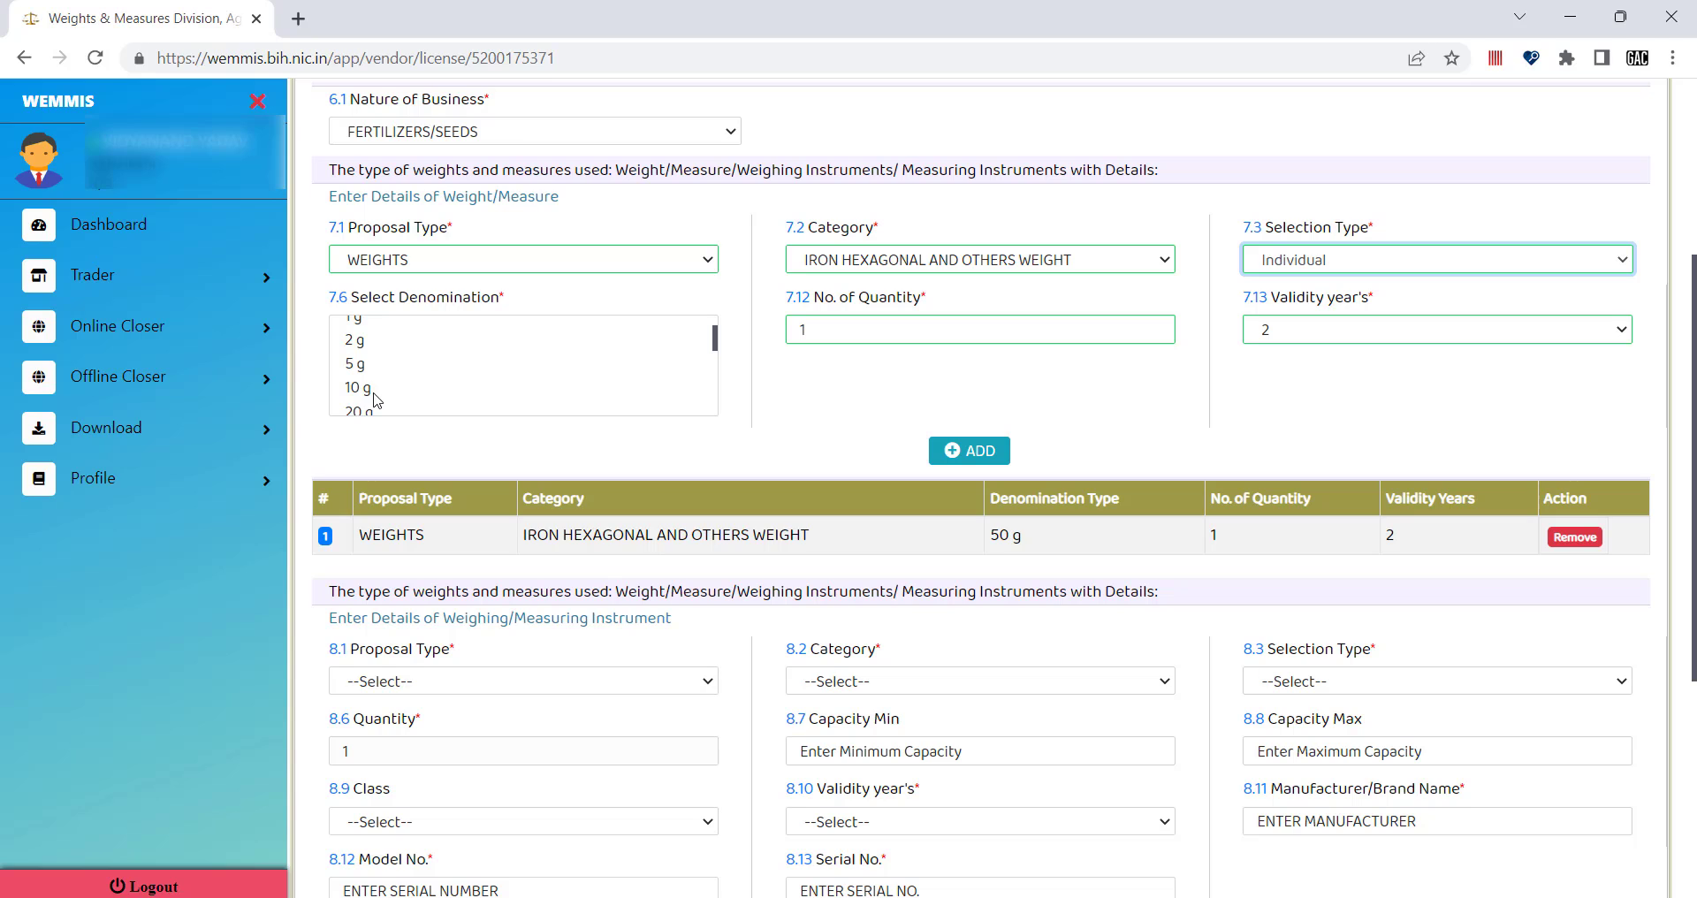
{"action": "scroll", "coordinate": [367, 388], "scroll_direction": "down", "scroll_amount": 1}
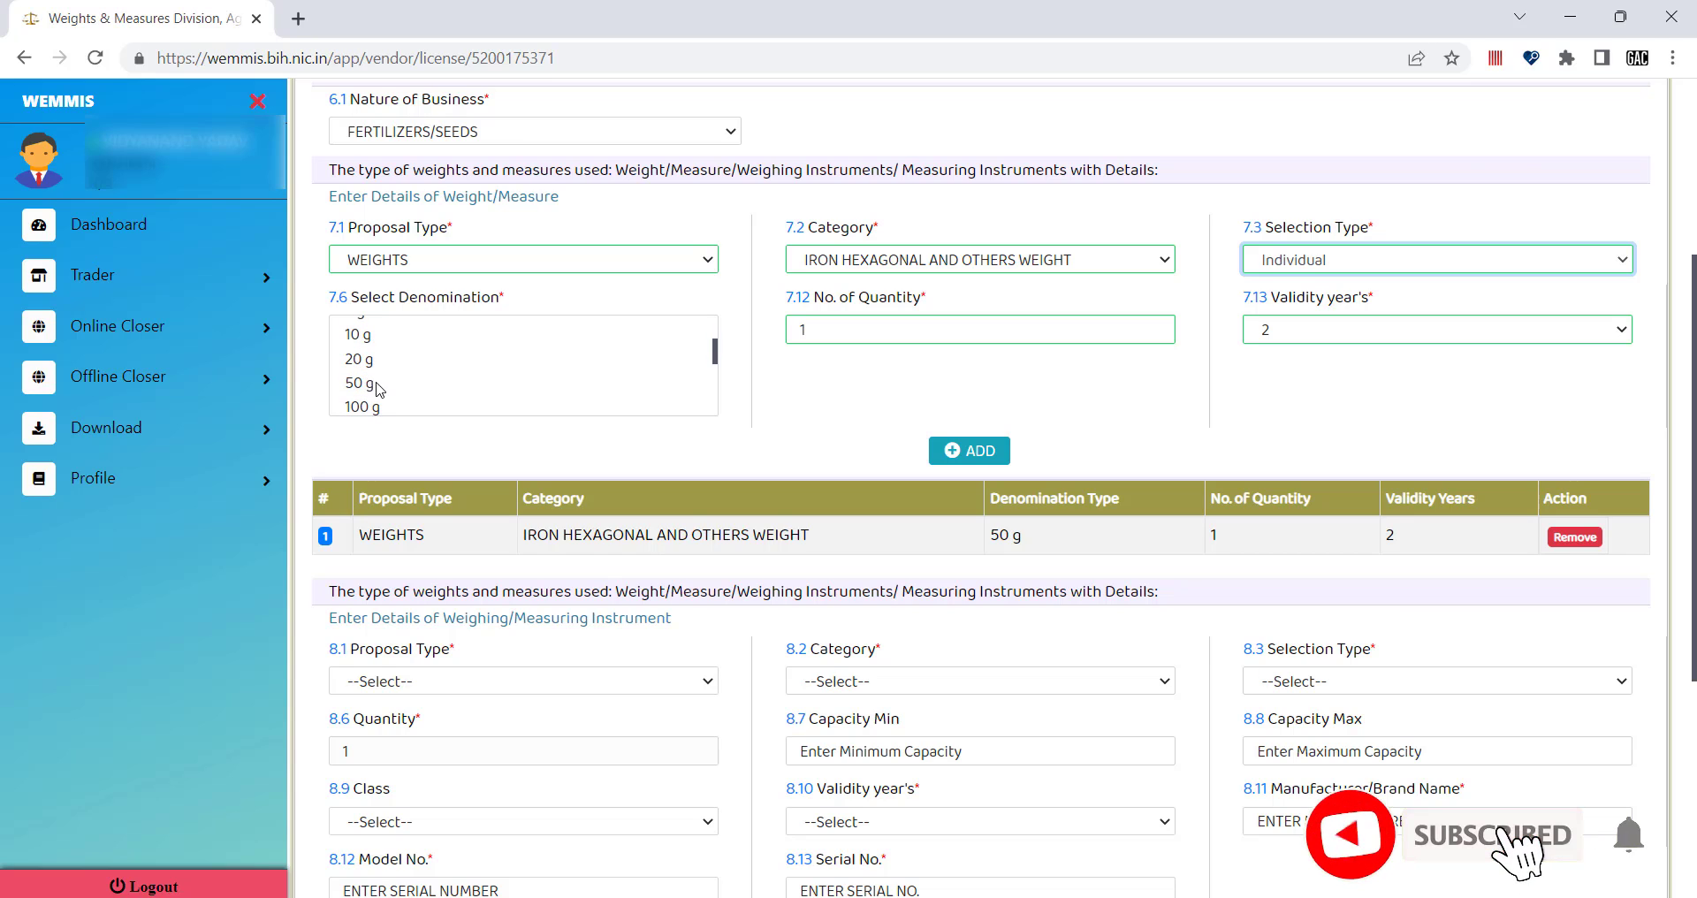
{"action": "scroll", "coordinate": [379, 393], "scroll_direction": "down", "scroll_amount": 1}
{"action": "left_click", "coordinate": [371, 394]}
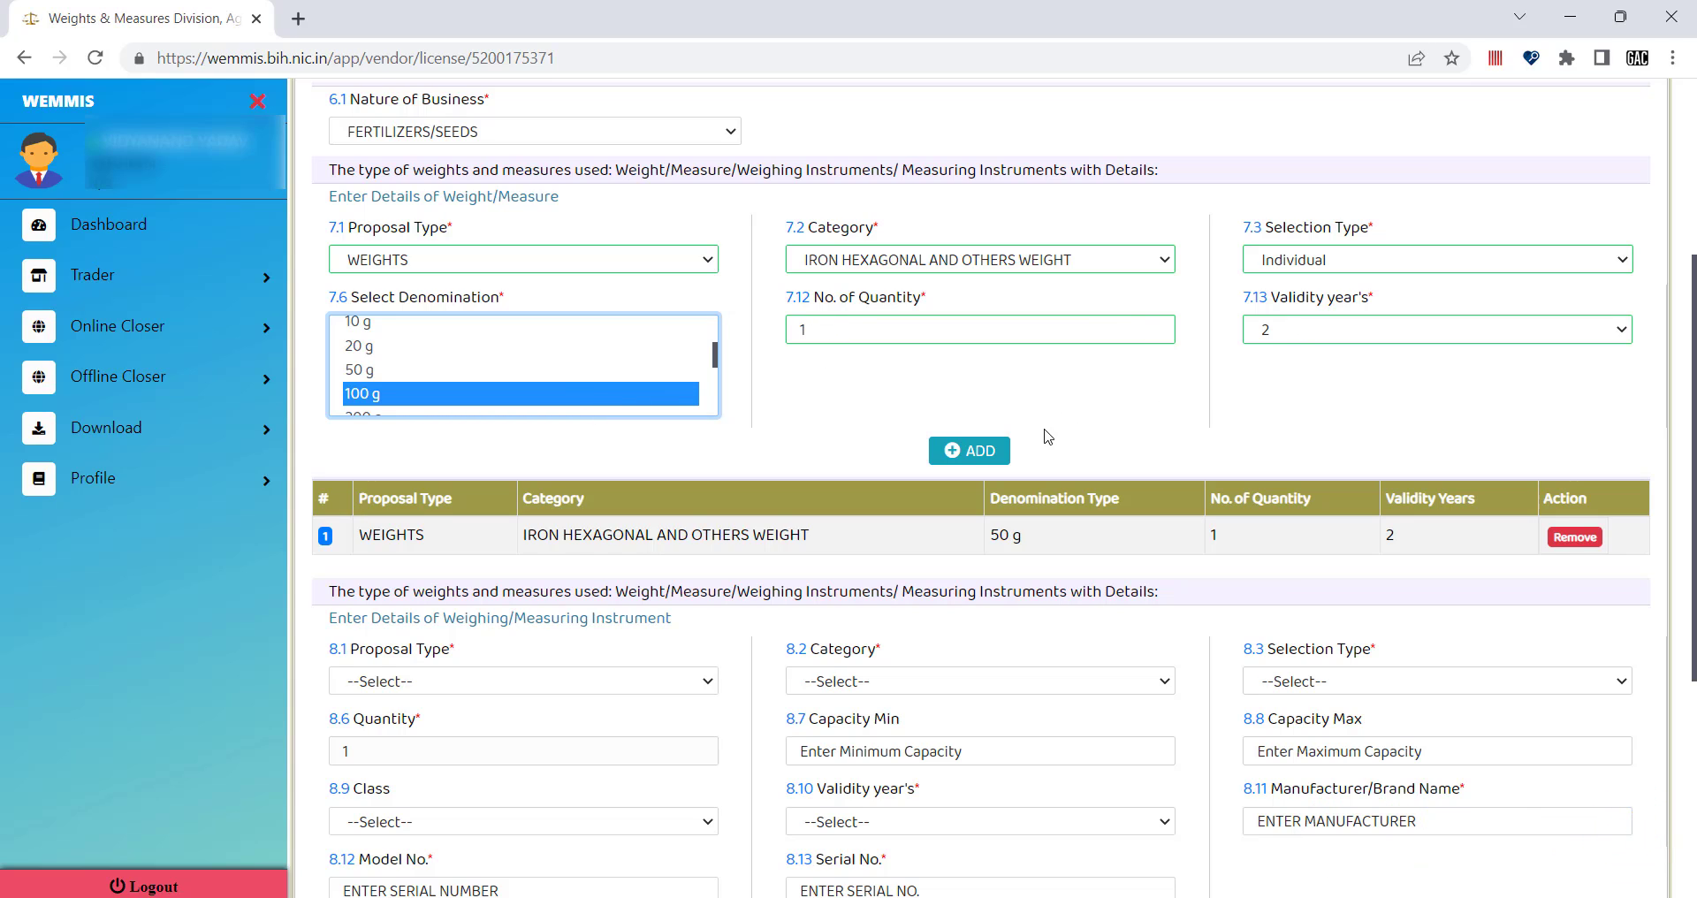
{"action": "left_click", "coordinate": [981, 453]}
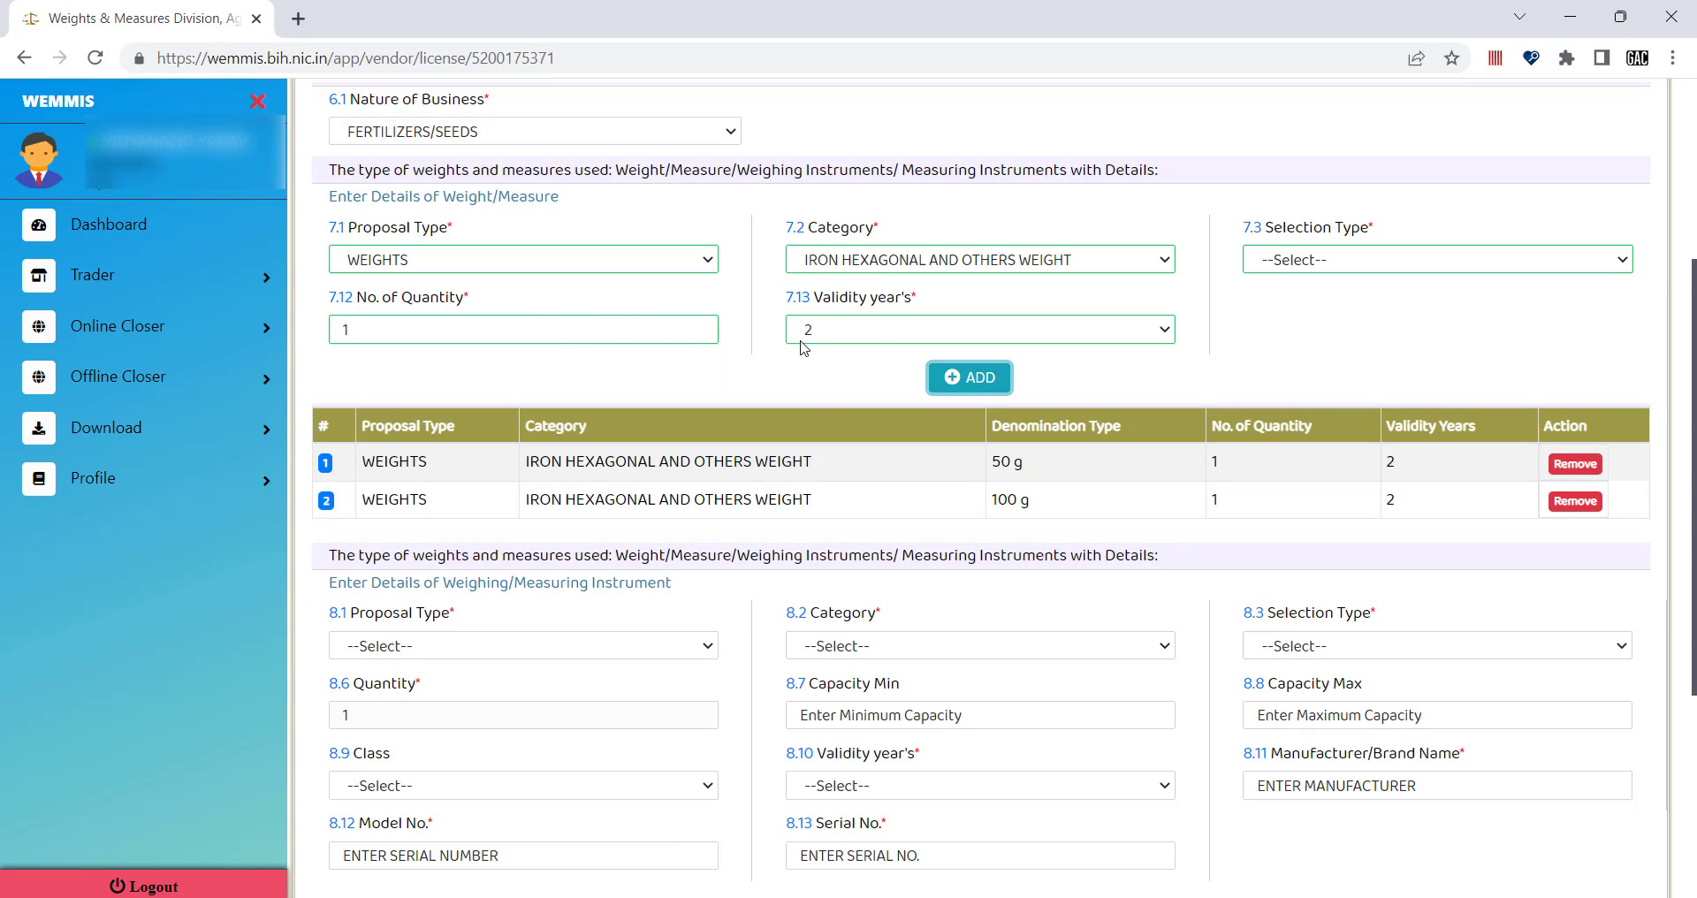
Add an Individual 200 g weight with quantity 2 to the table.
{"action": "left_click", "coordinate": [573, 333]}
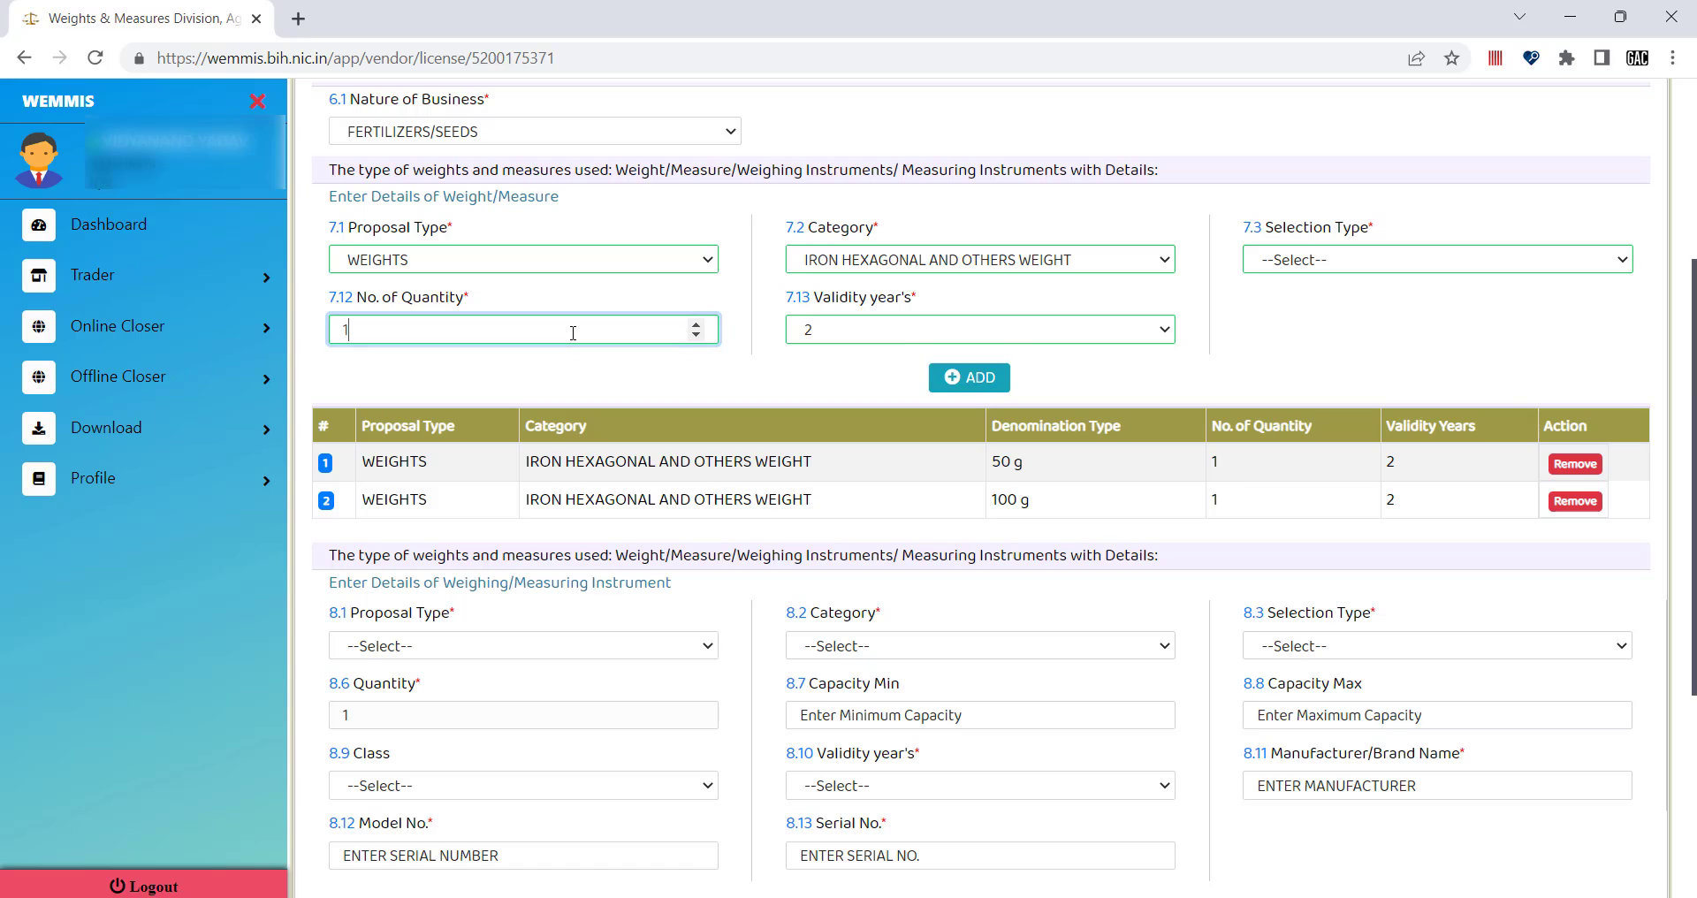
{"action": "left_click", "coordinate": [1286, 259]}
{"action": "left_click", "coordinate": [1297, 332]}
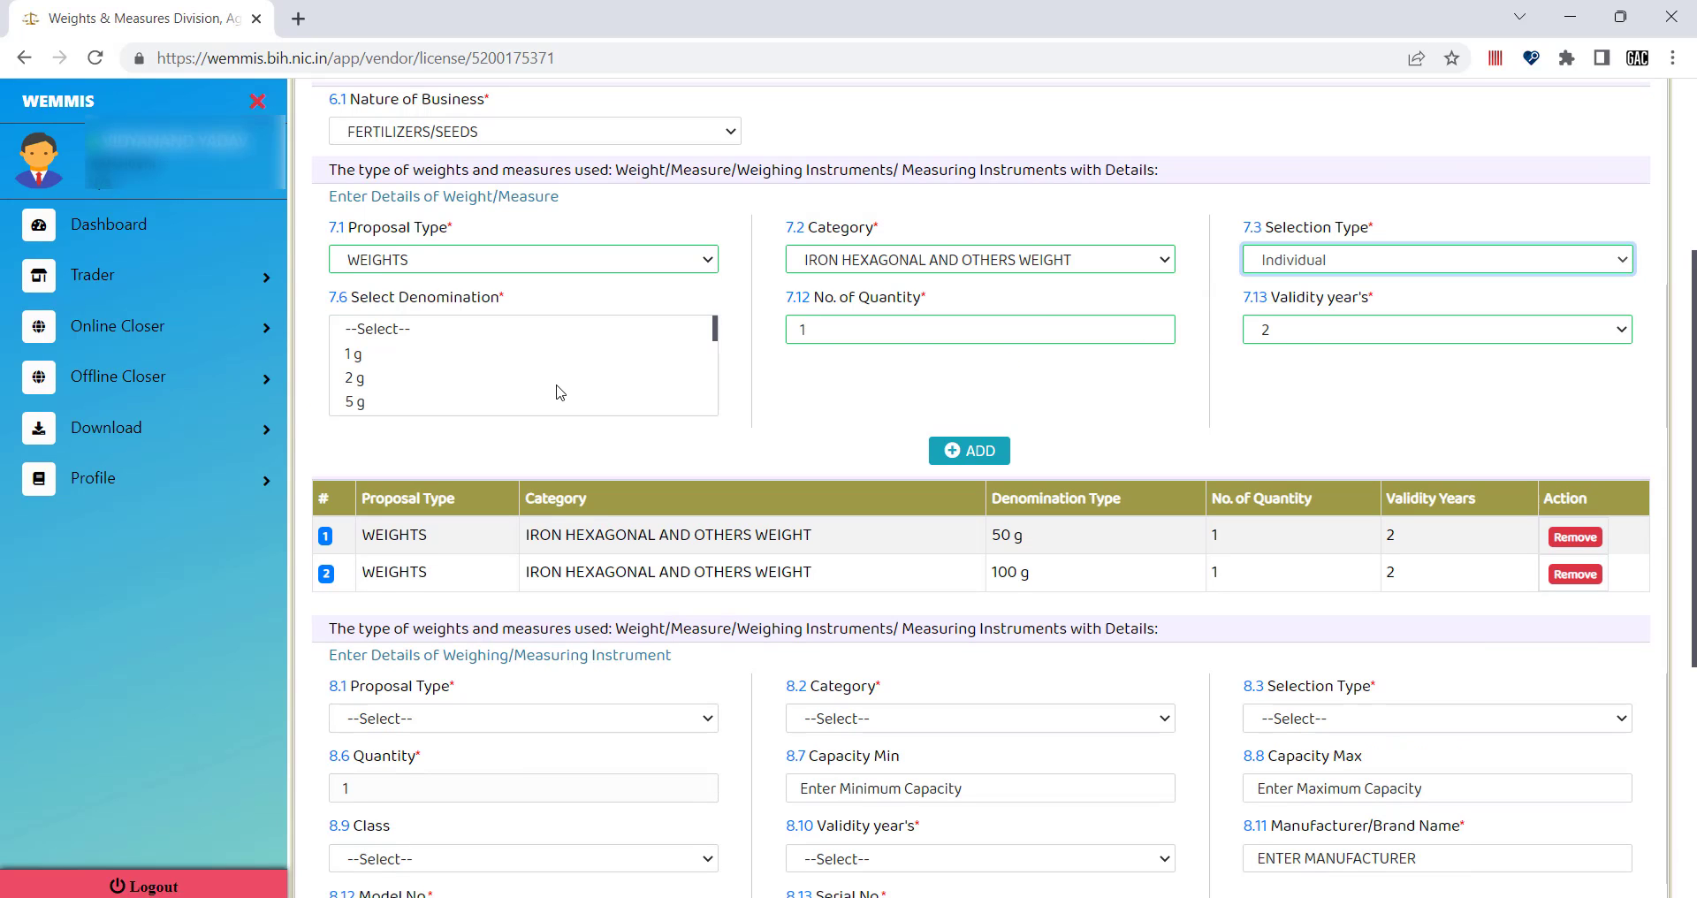
{"action": "scroll", "coordinate": [555, 389], "scroll_direction": "down", "scroll_amount": 1}
{"action": "scroll", "coordinate": [402, 394], "scroll_direction": "down", "scroll_amount": 1}
{"action": "scroll", "coordinate": [398, 392], "scroll_direction": "down", "scroll_amount": 3}
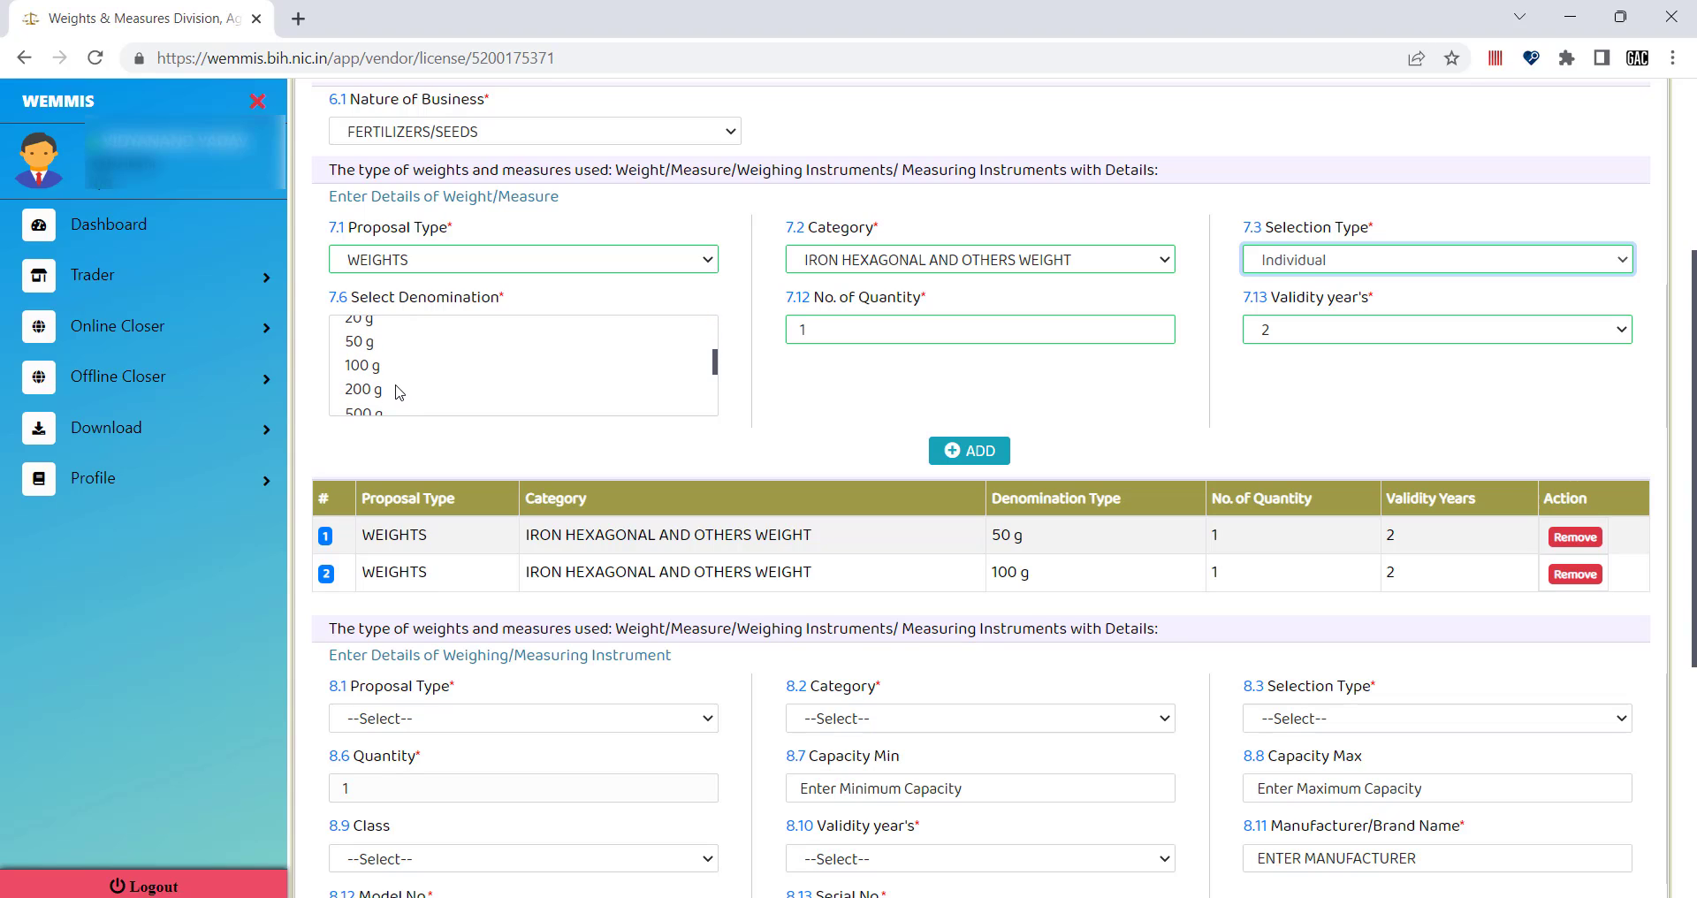
{"action": "left_click", "coordinate": [370, 390]}
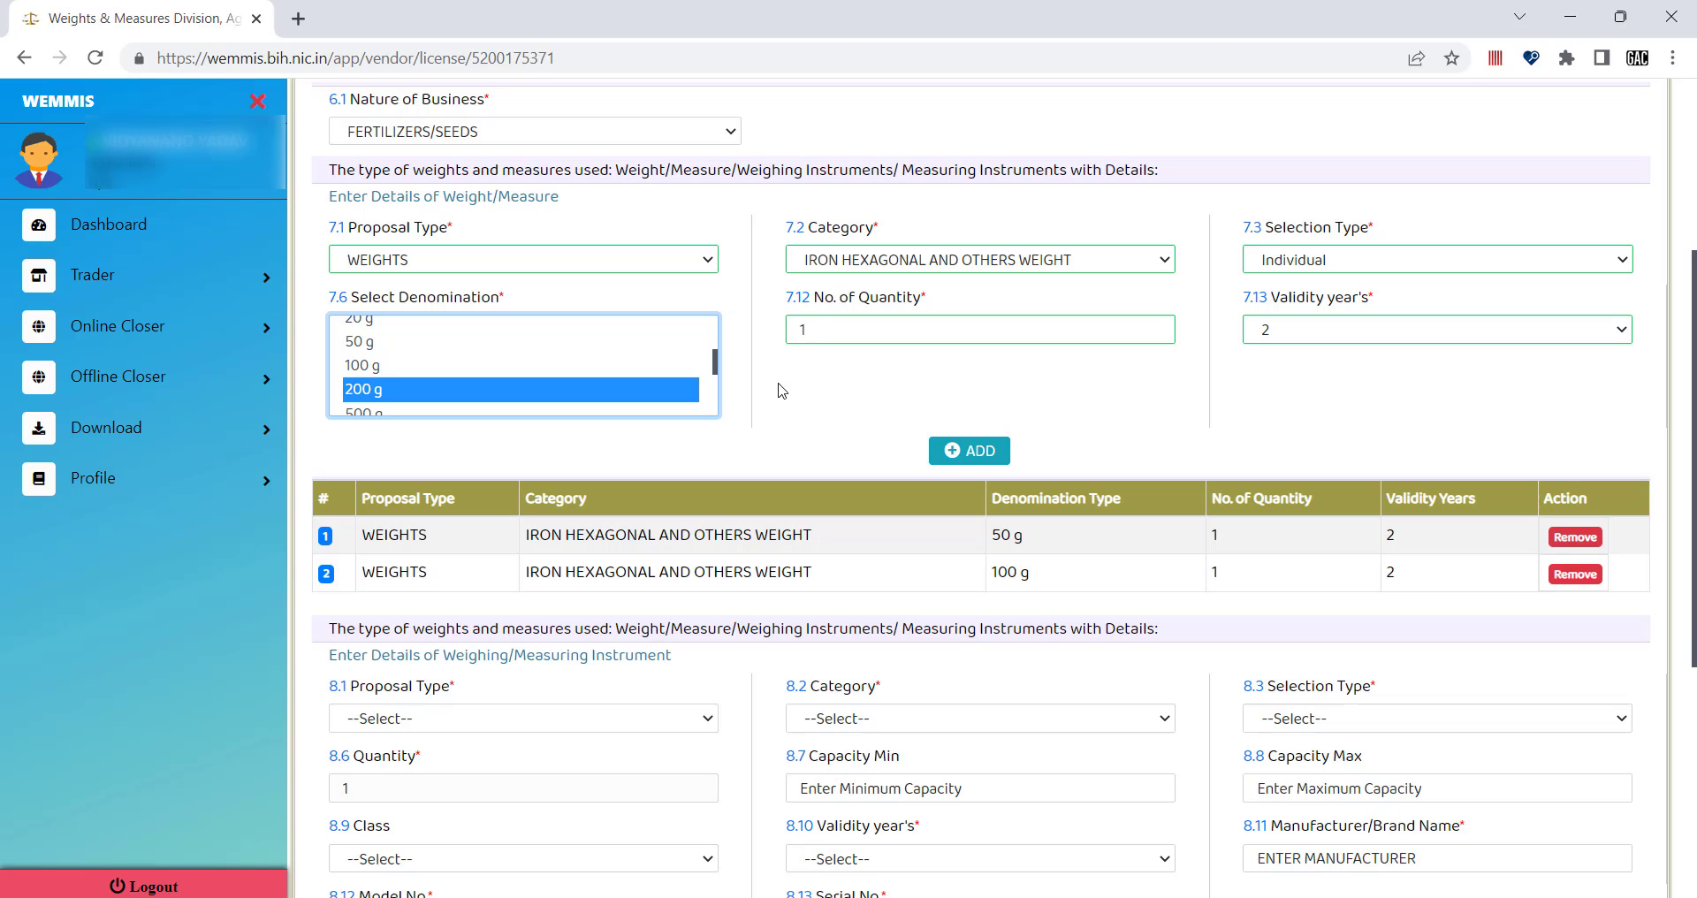
{"action": "left_click", "coordinate": [802, 329]}
{"action": "key", "text": "BackSpace"}
{"action": "type", "text": "2"}
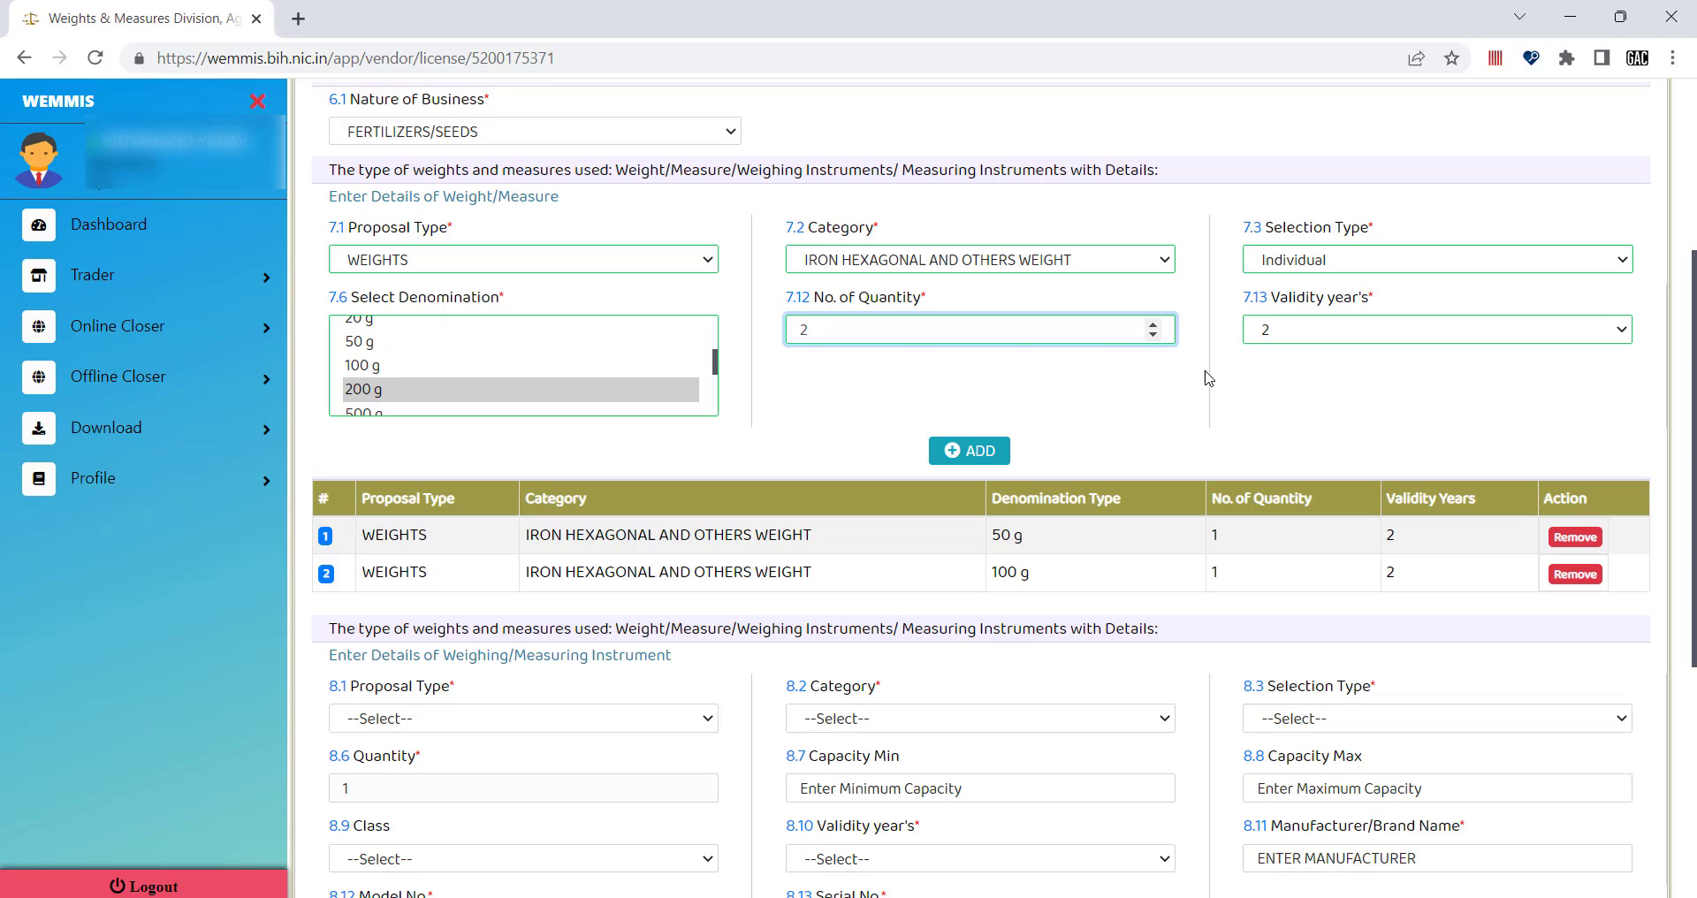
{"action": "left_click", "coordinate": [976, 451]}
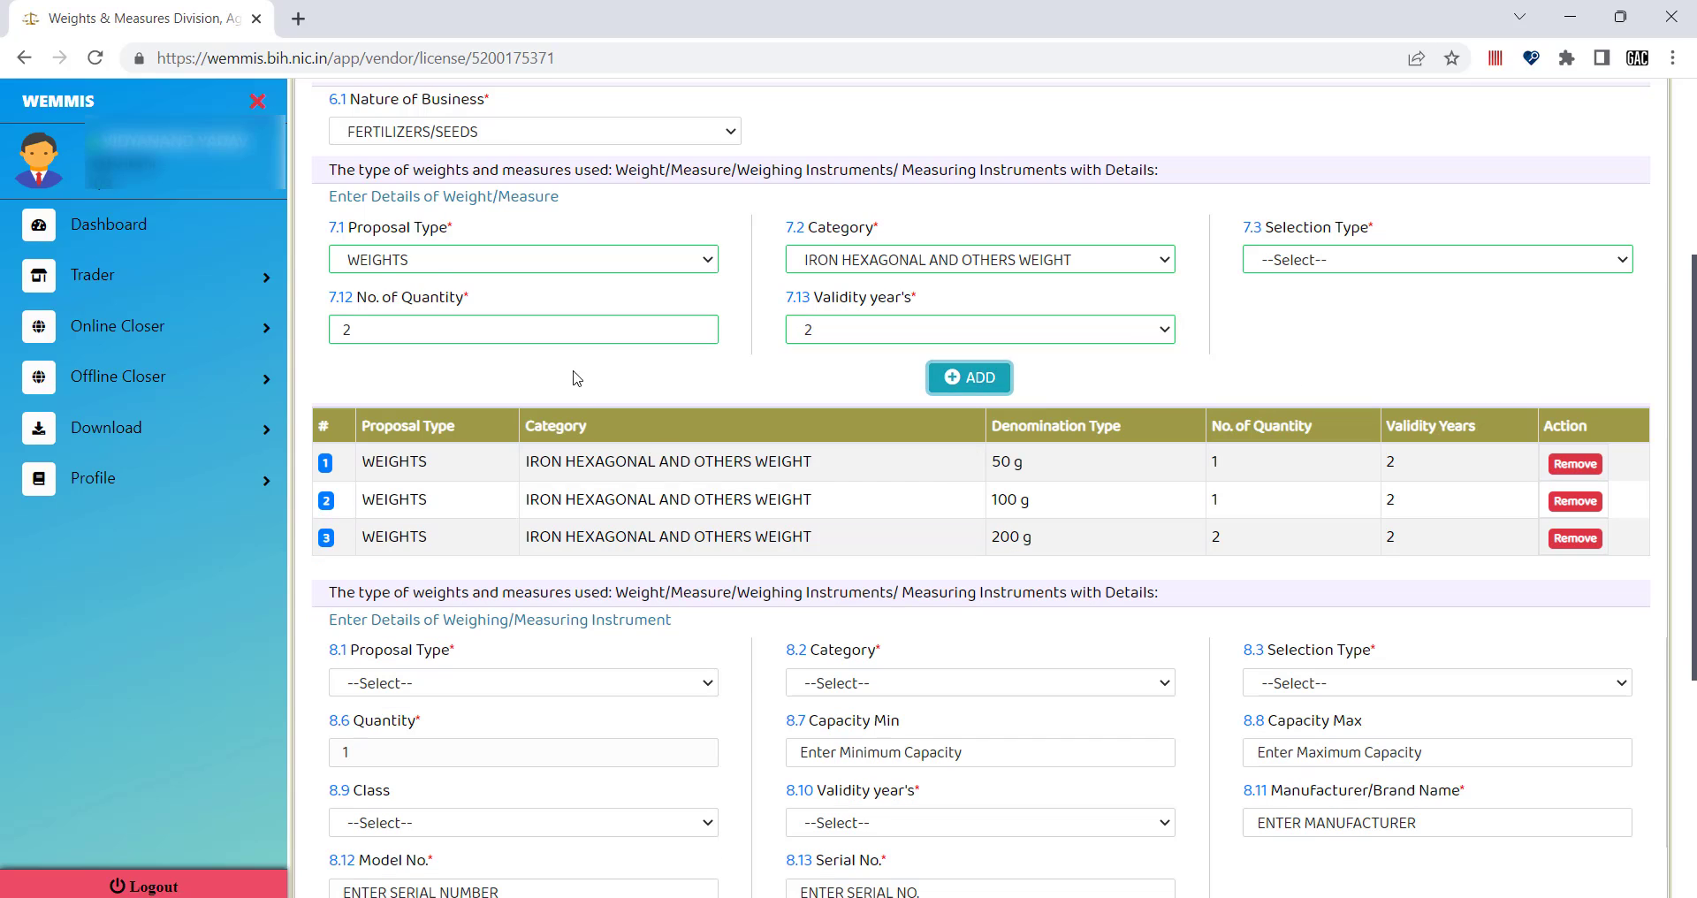
Add an Individual 500 g weight with quantity 1 to the table.
{"action": "left_click", "coordinate": [1326, 262]}
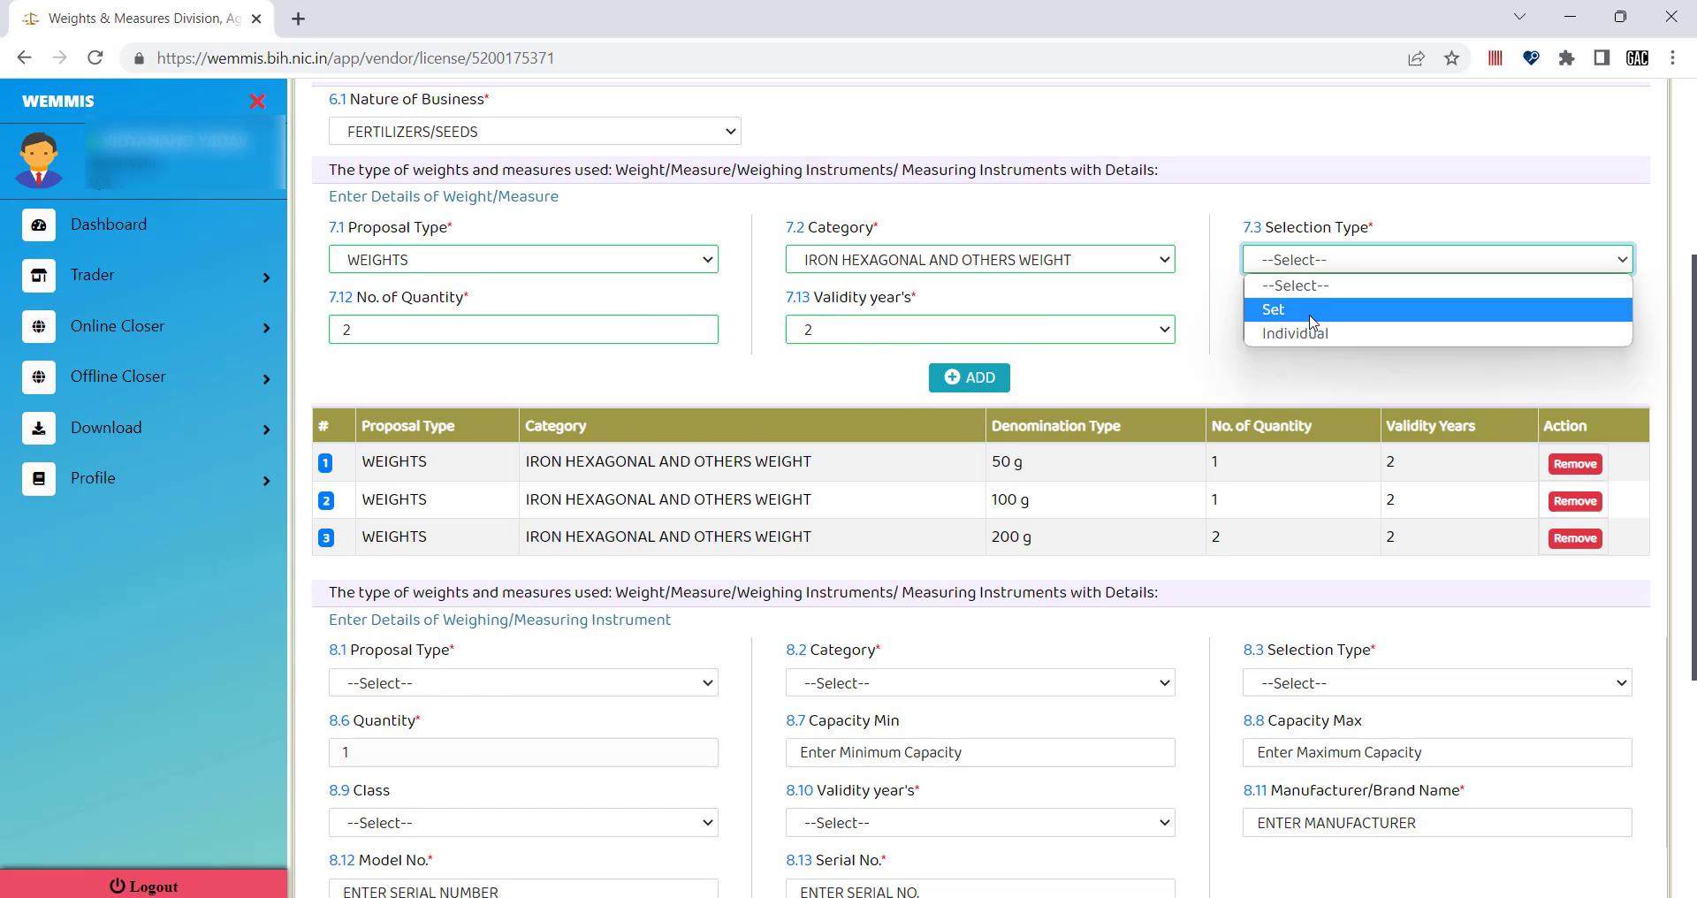
{"action": "left_click", "coordinate": [1311, 334]}
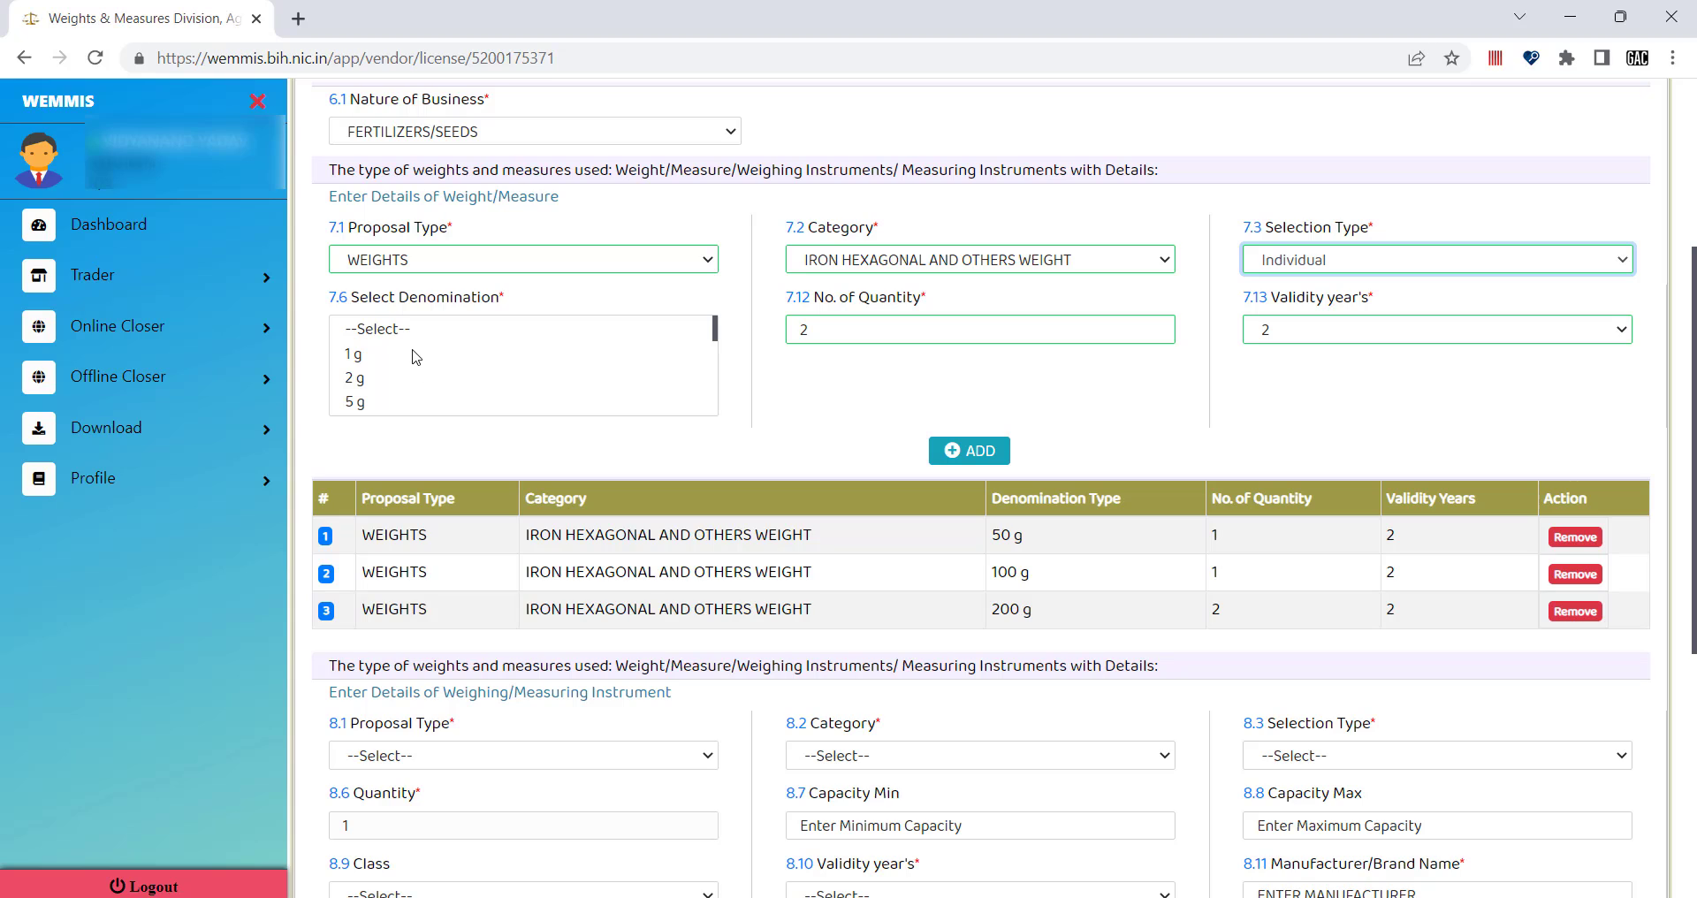
{"action": "scroll", "coordinate": [371, 389], "scroll_direction": "down", "scroll_amount": 2}
{"action": "scroll", "coordinate": [371, 392], "scroll_direction": "down", "scroll_amount": 3}
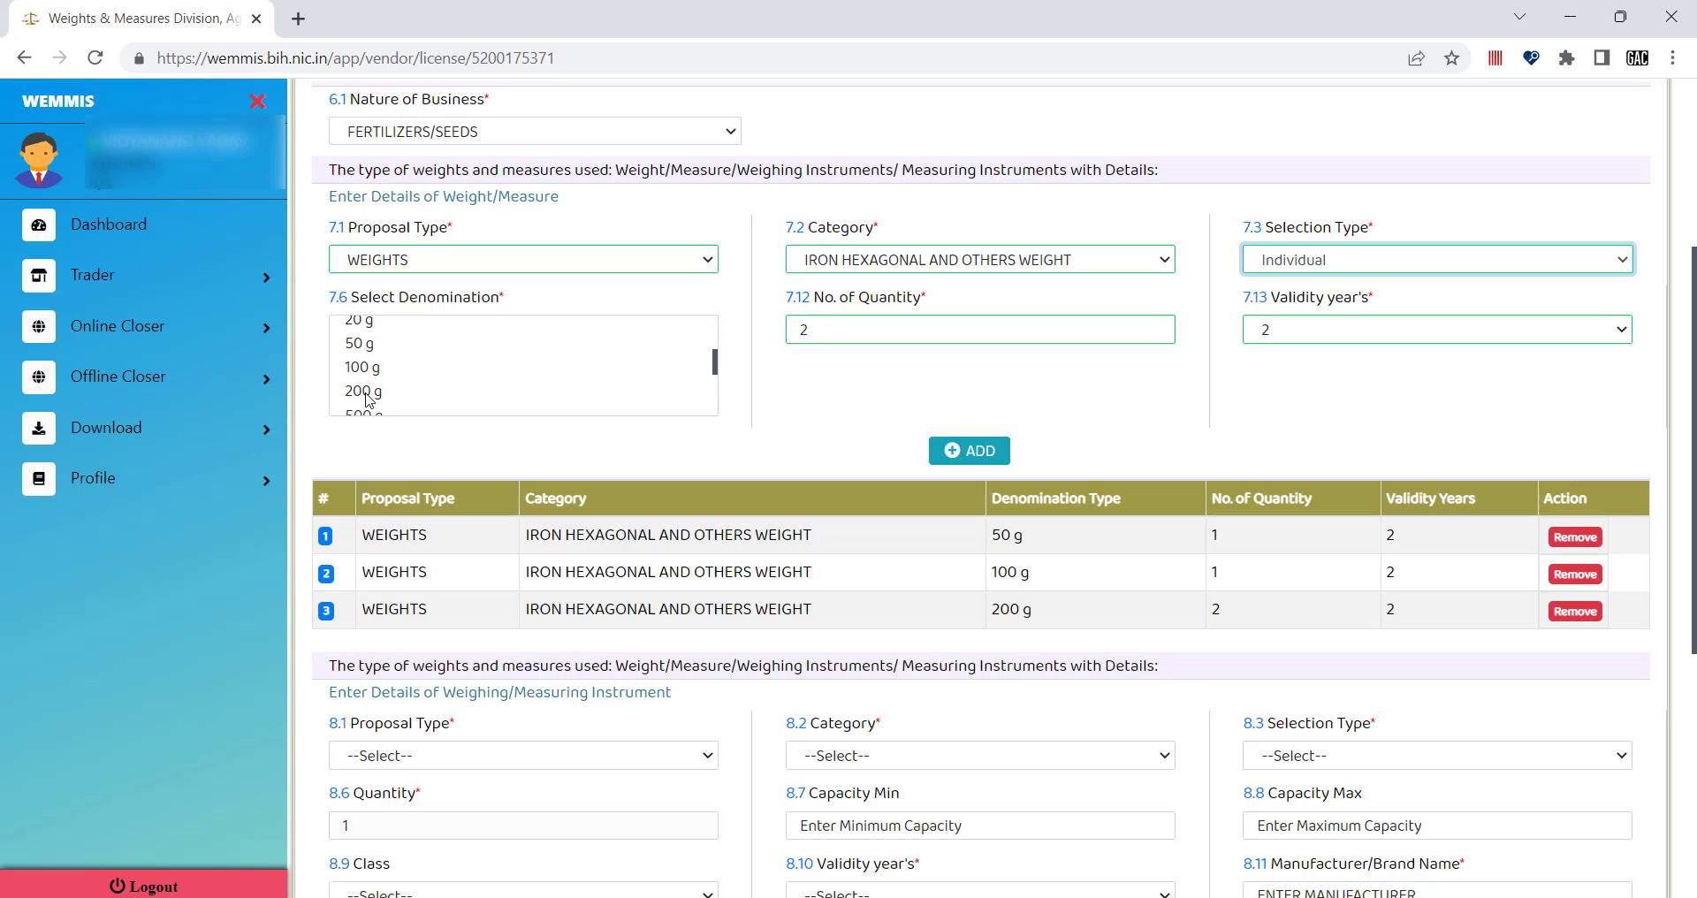
{"action": "scroll", "coordinate": [378, 393], "scroll_direction": "down", "scroll_amount": 1}
{"action": "scroll", "coordinate": [378, 393], "scroll_direction": "down", "scroll_amount": 1}
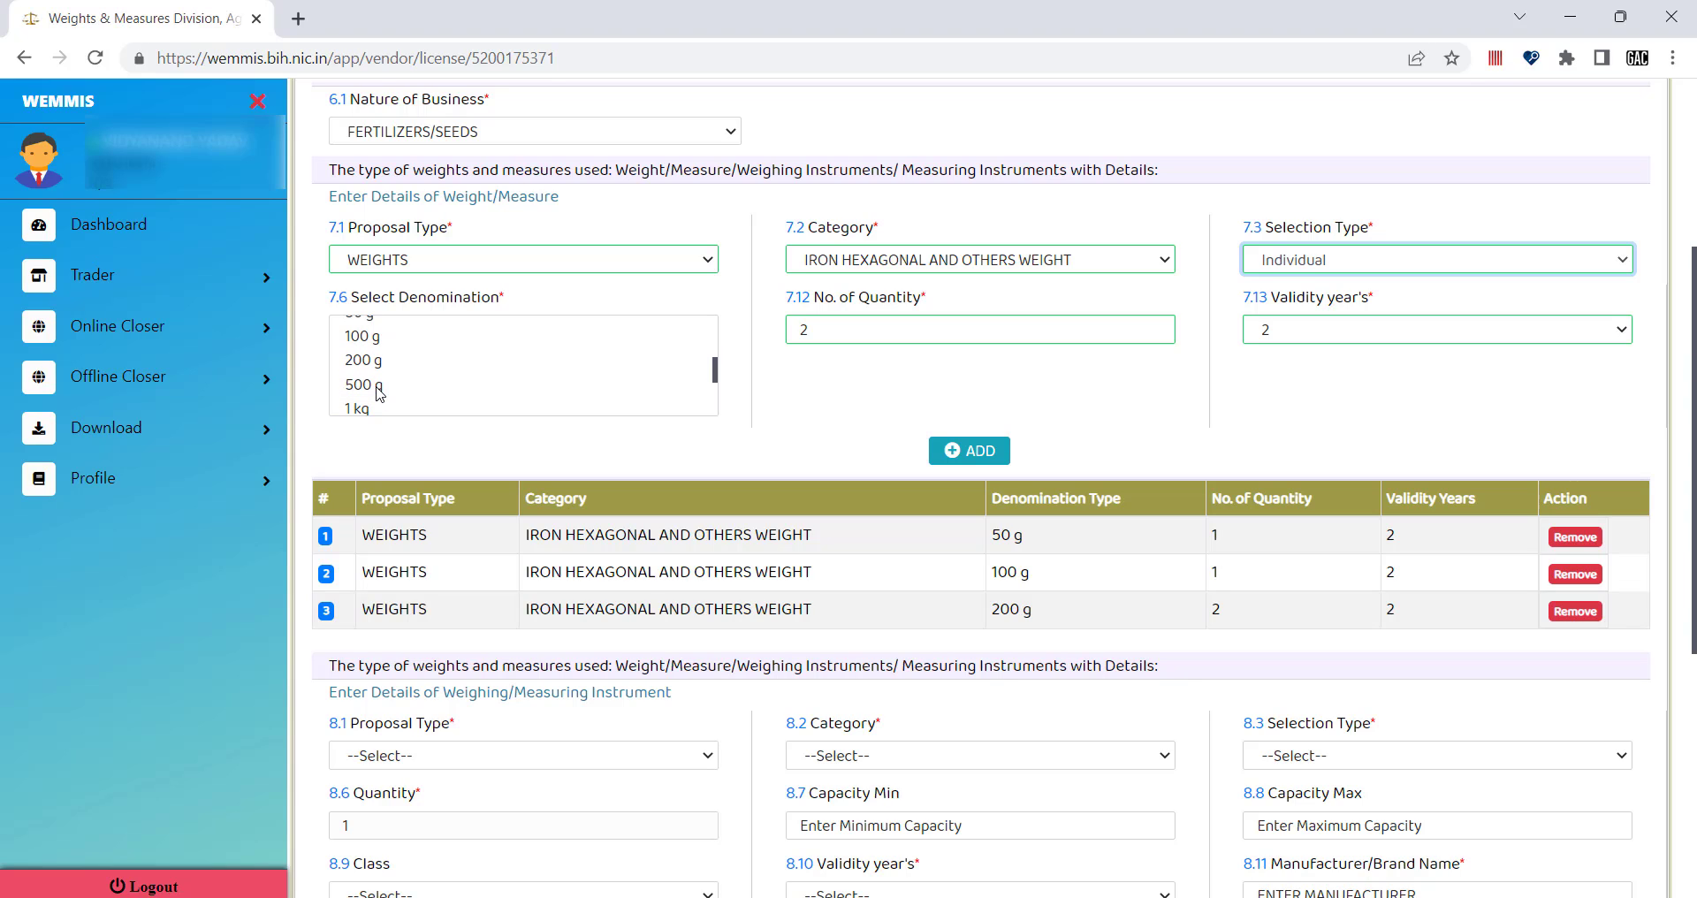
{"action": "left_click", "coordinate": [379, 387]}
{"action": "left_click", "coordinate": [845, 330]}
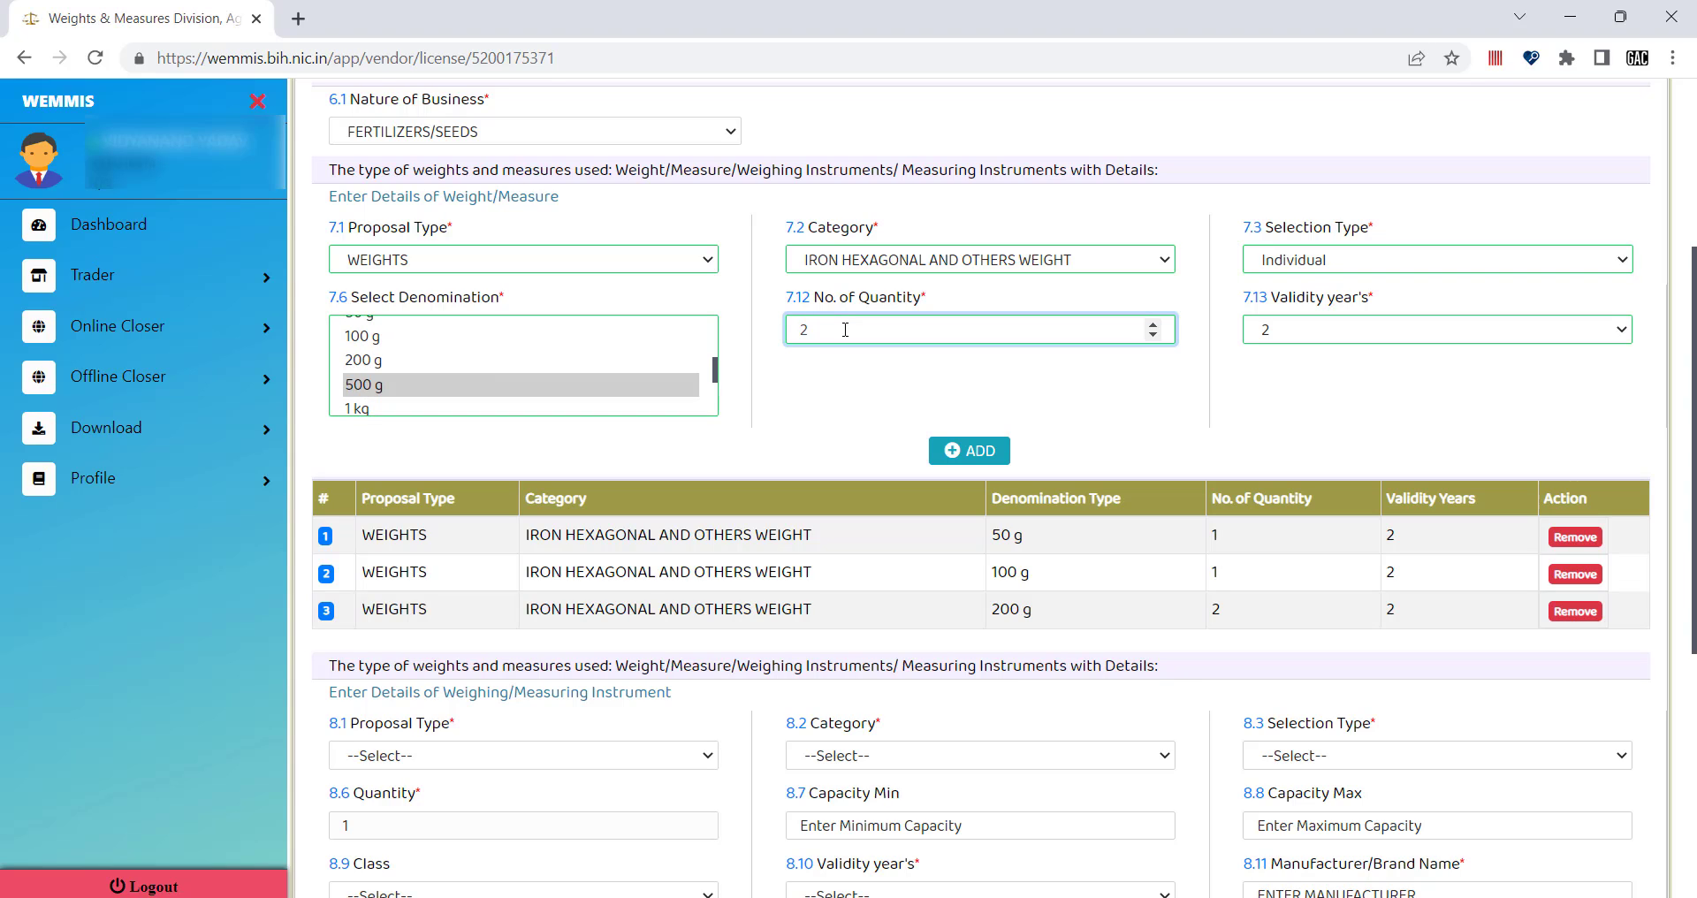
{"action": "left_click", "coordinate": [962, 450]}
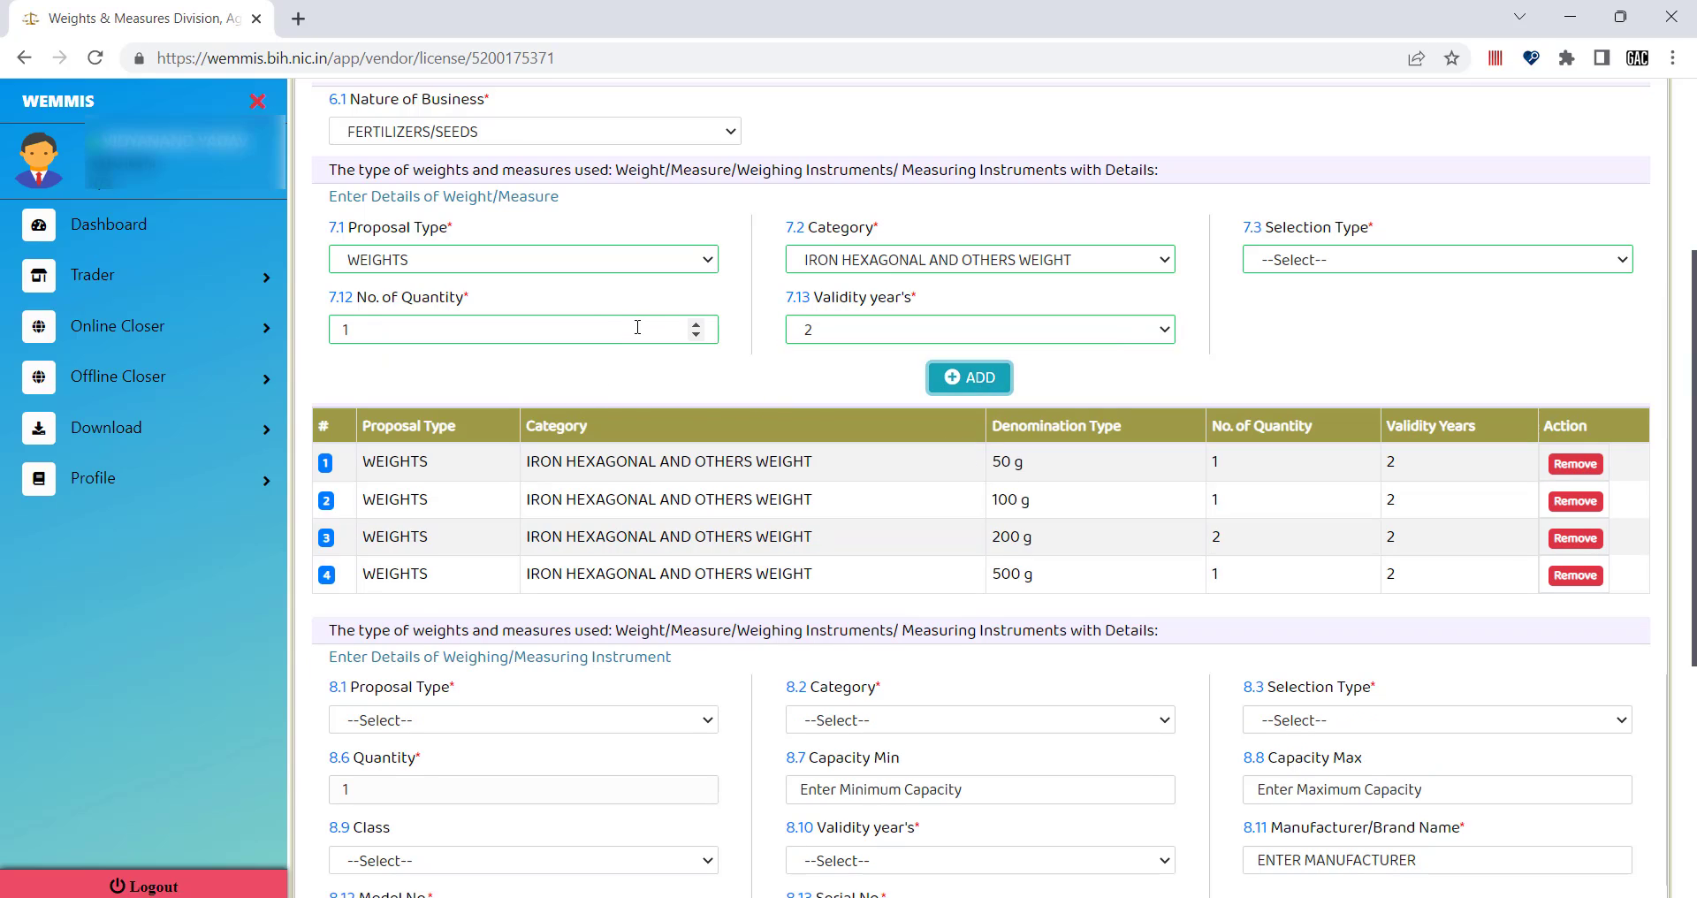
Set the selection type back to Individual and choose 1 kg as the denomination.
{"action": "left_click", "coordinate": [1299, 261]}
{"action": "left_click", "coordinate": [1298, 311]}
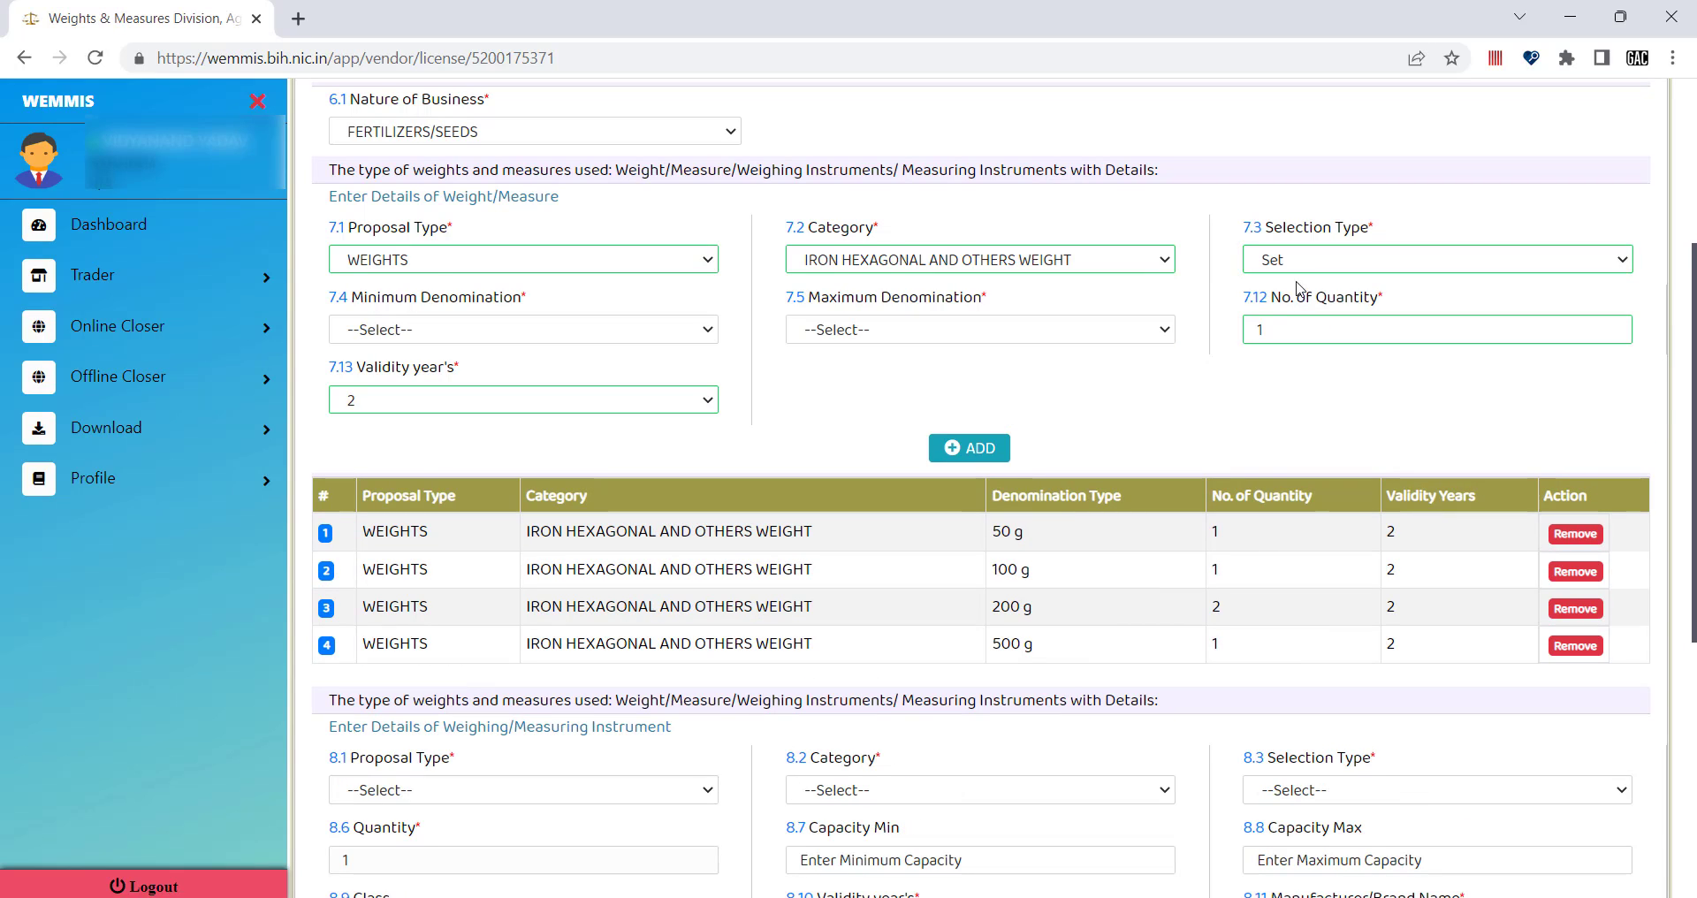
{"action": "left_click", "coordinate": [1292, 265]}
{"action": "left_click", "coordinate": [1299, 333]}
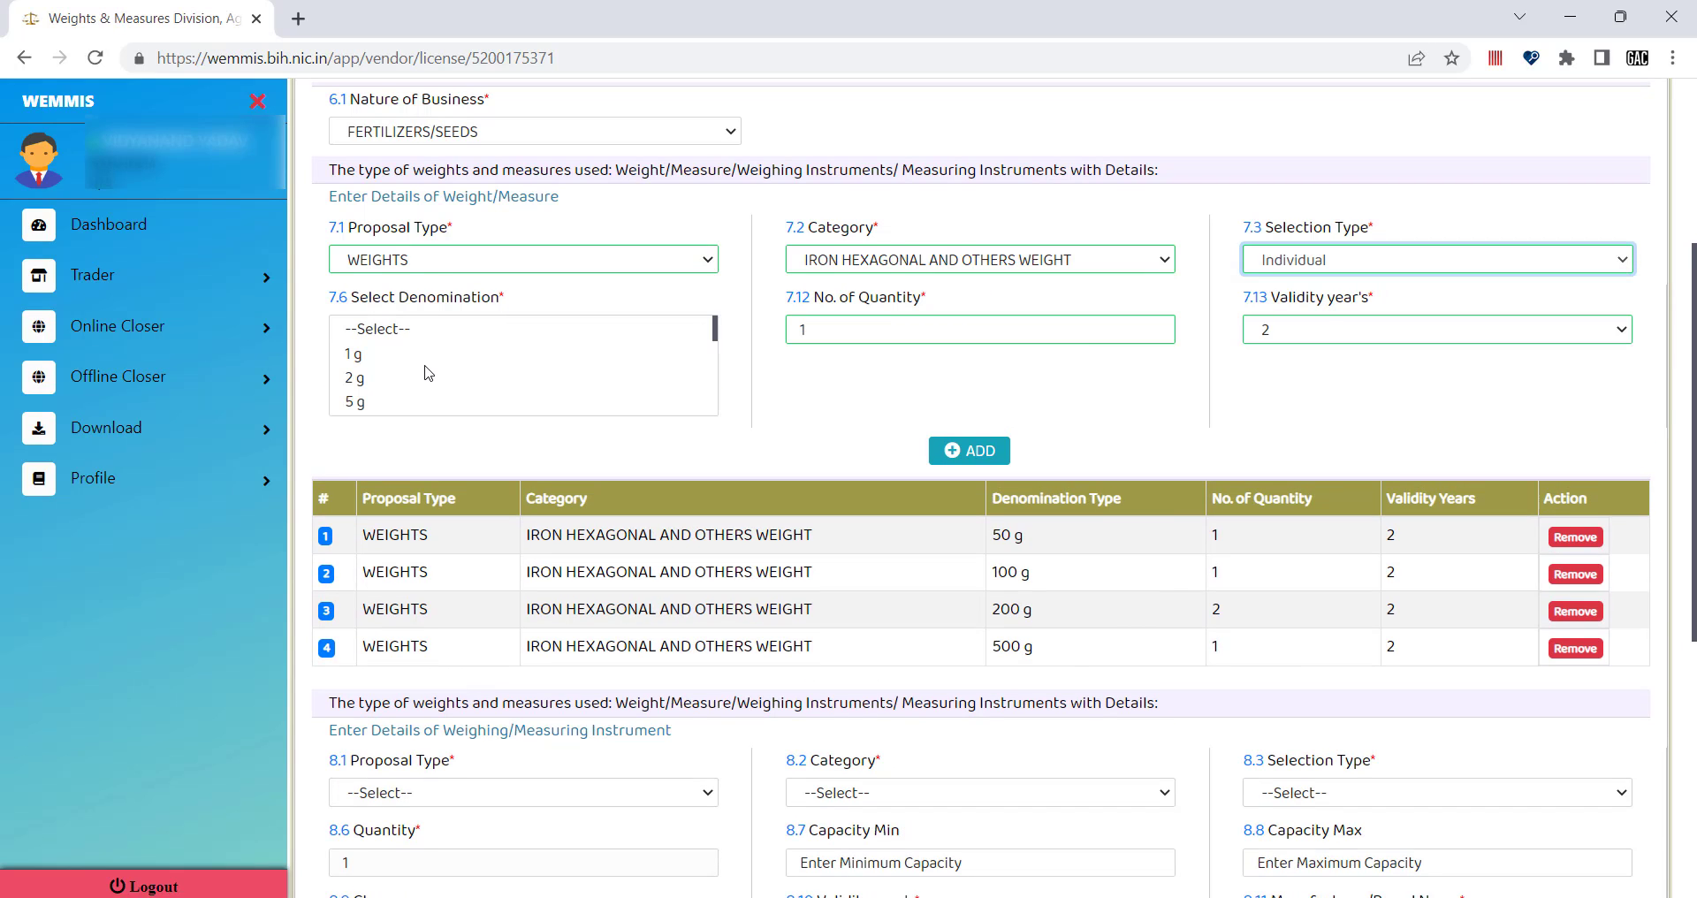
{"action": "scroll", "coordinate": [428, 369], "scroll_direction": "down", "scroll_amount": 2}
{"action": "scroll", "coordinate": [427, 370], "scroll_direction": "down", "scroll_amount": 3}
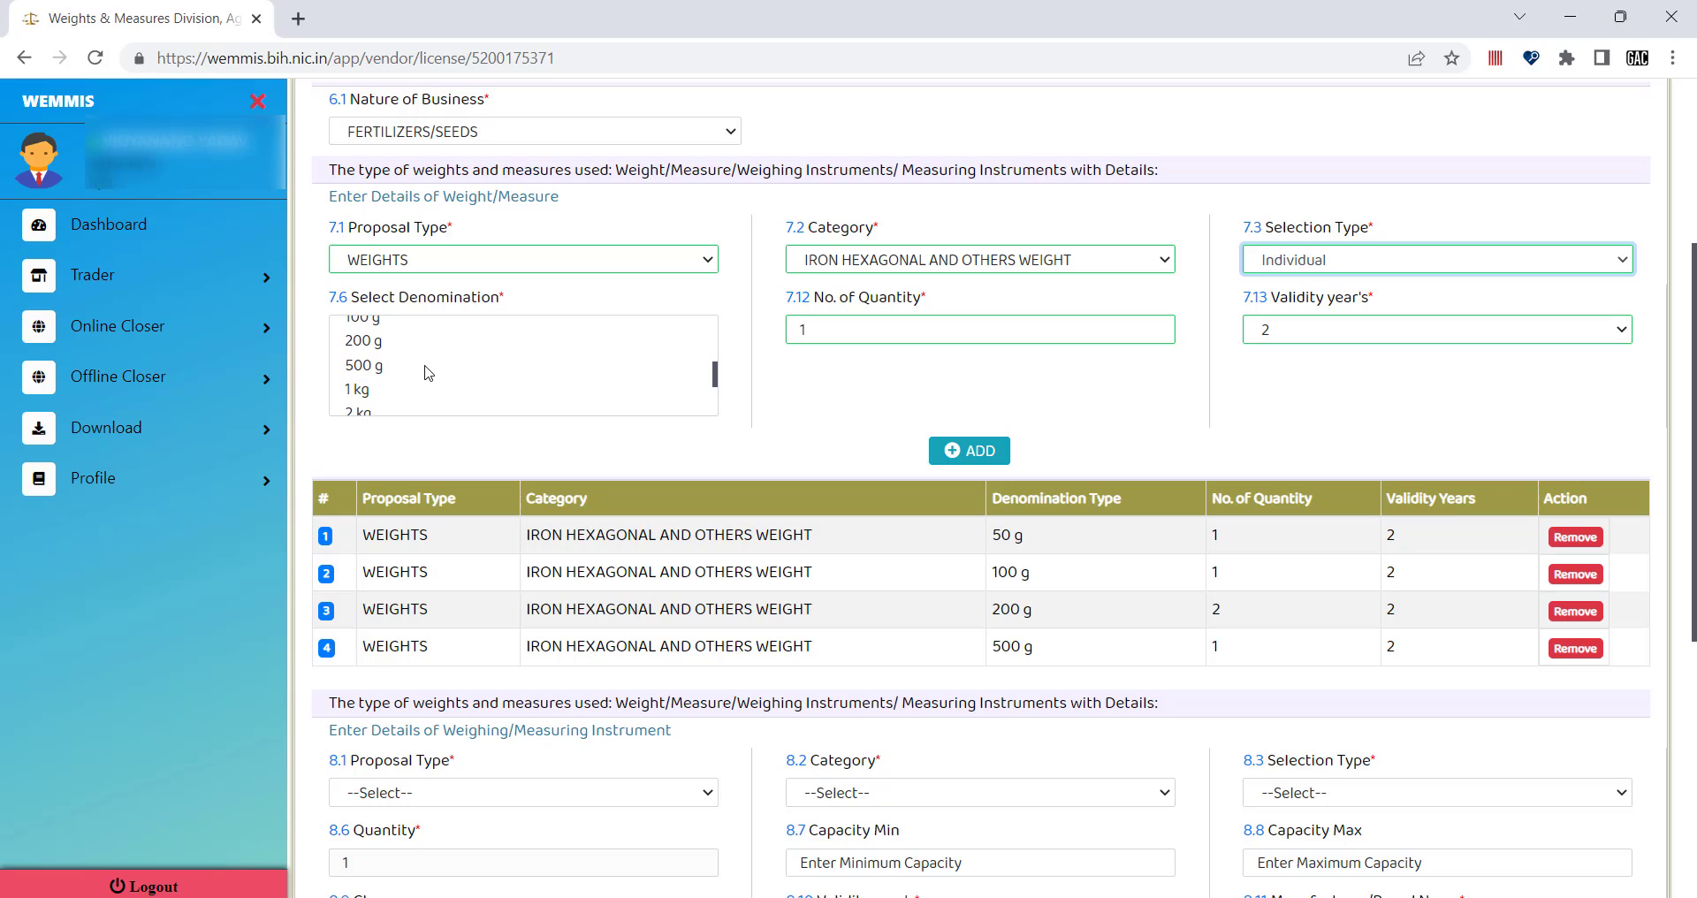
{"action": "left_click", "coordinate": [362, 390]}
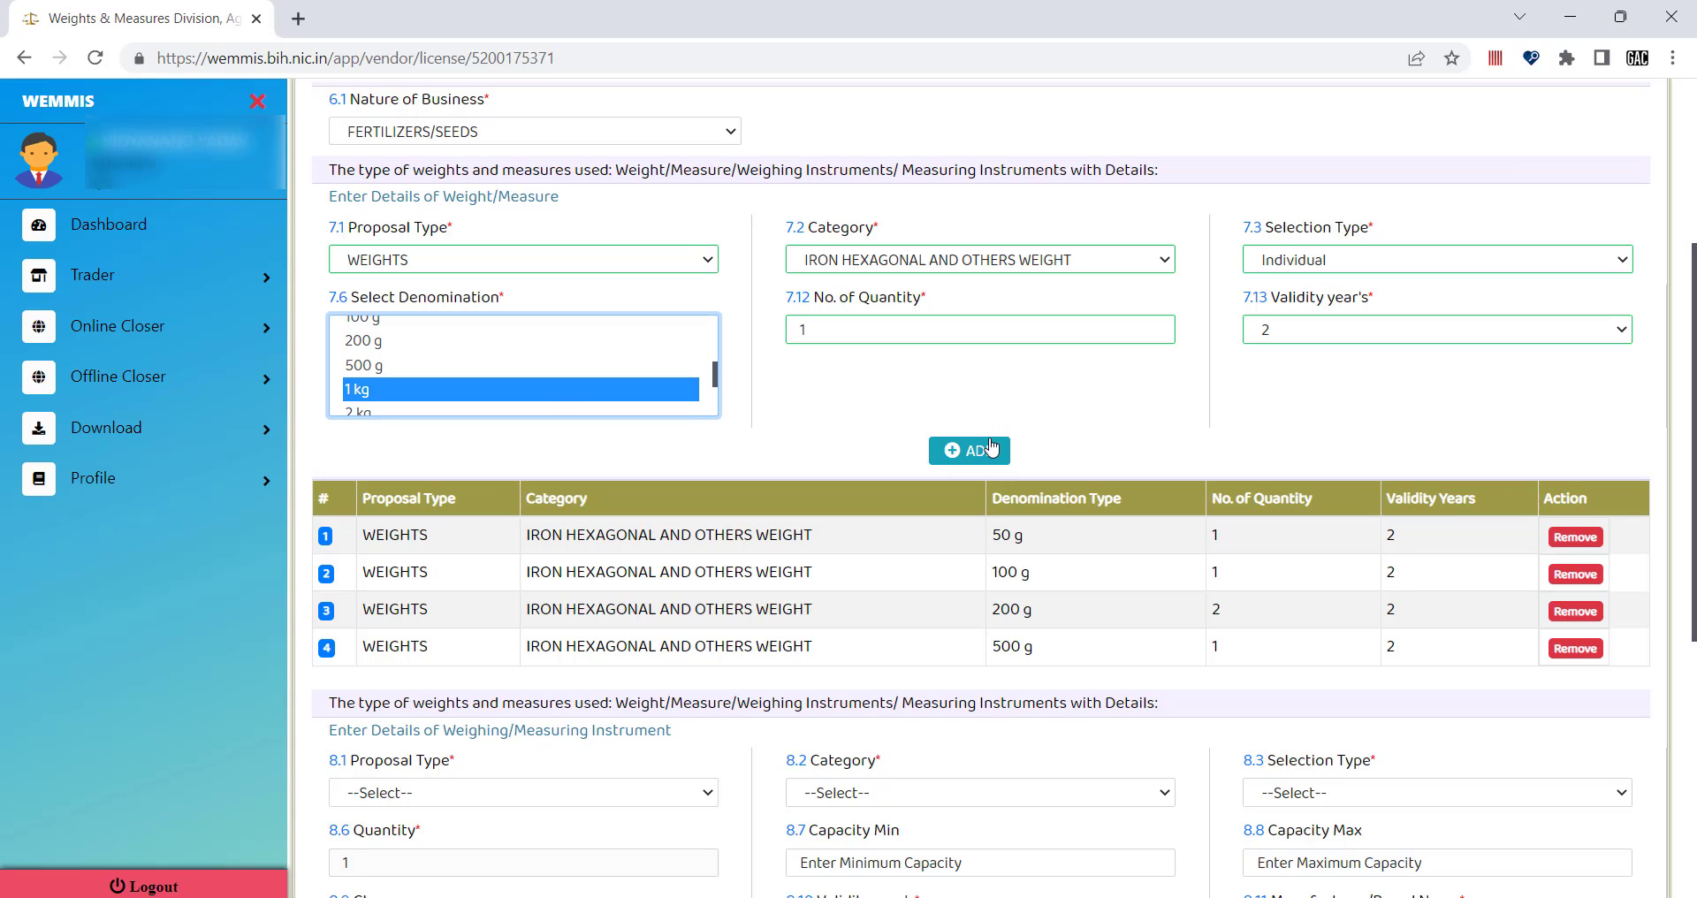
Add the 1 kg weight, then an Individual 2 kg weight with quantity 2.
{"action": "left_click", "coordinate": [985, 452]}
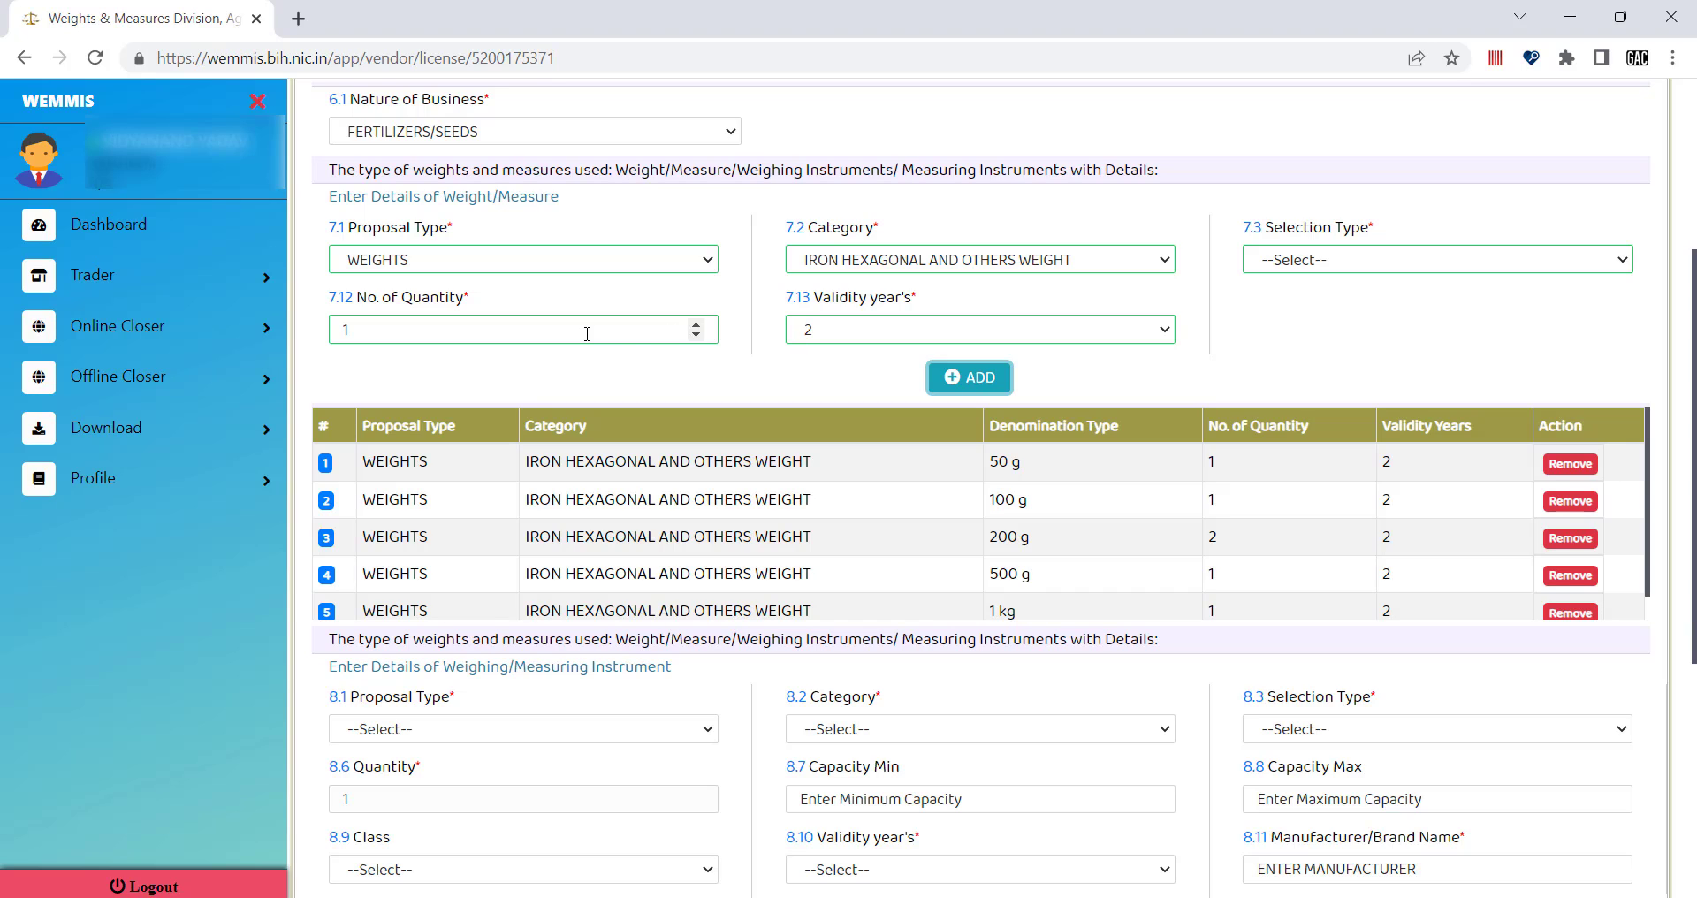
{"action": "left_click", "coordinate": [622, 330]}
{"action": "left_click", "coordinate": [1294, 261]}
{"action": "left_click", "coordinate": [1299, 335]}
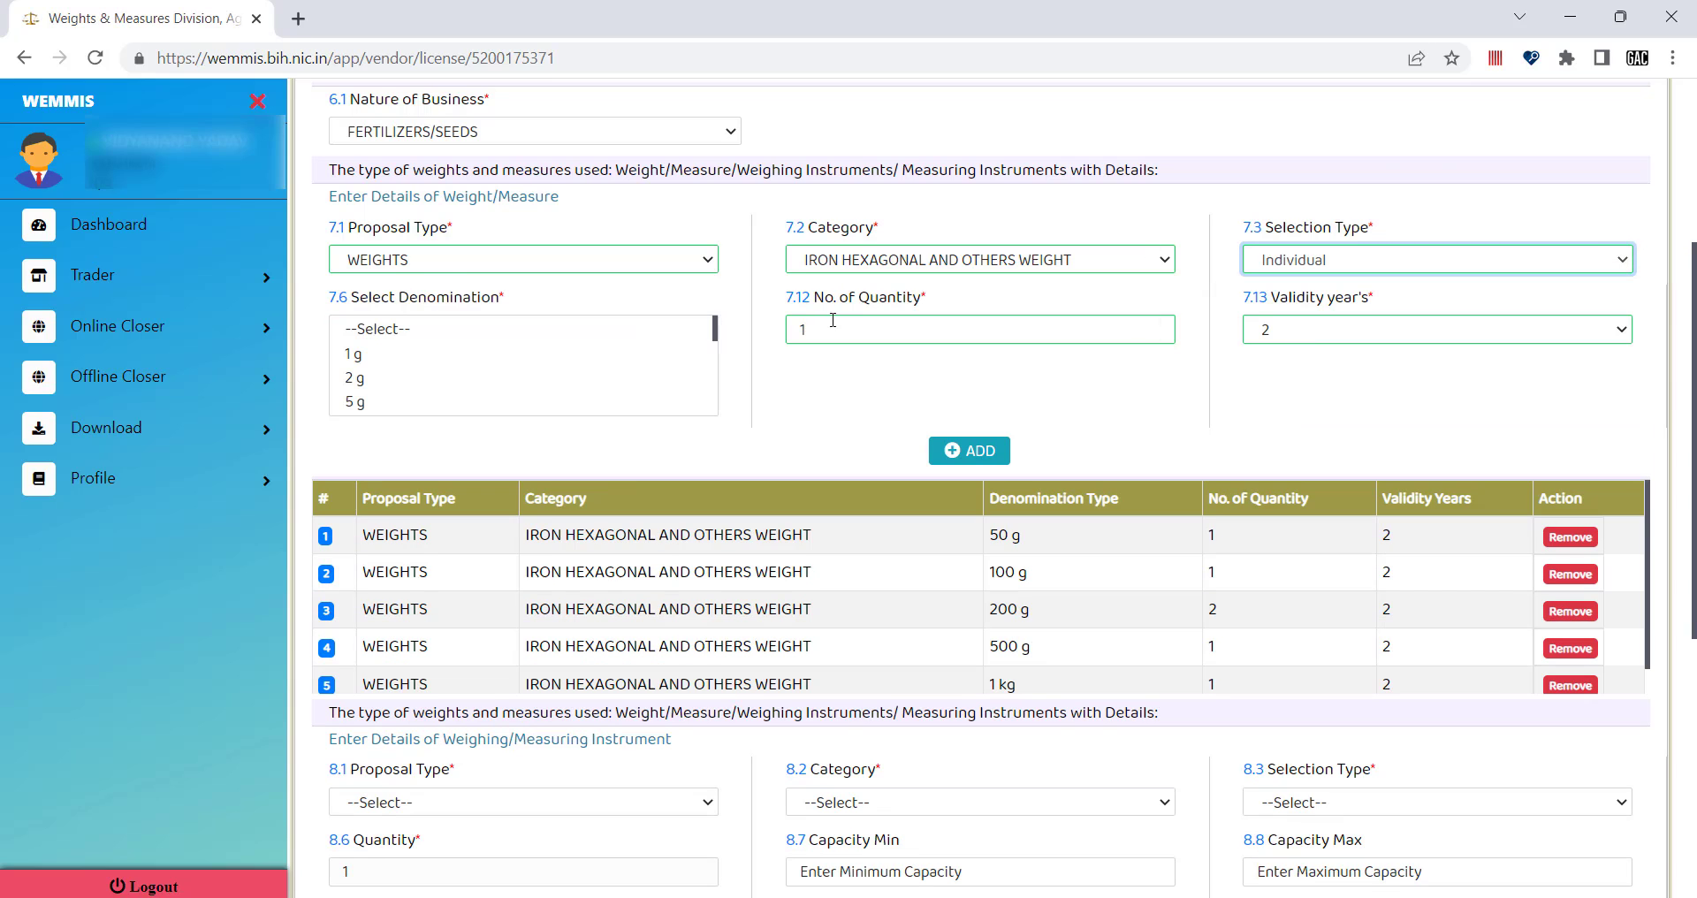
{"action": "scroll", "coordinate": [509, 380], "scroll_direction": "down", "scroll_amount": 2}
{"action": "scroll", "coordinate": [509, 380], "scroll_direction": "down", "scroll_amount": 5}
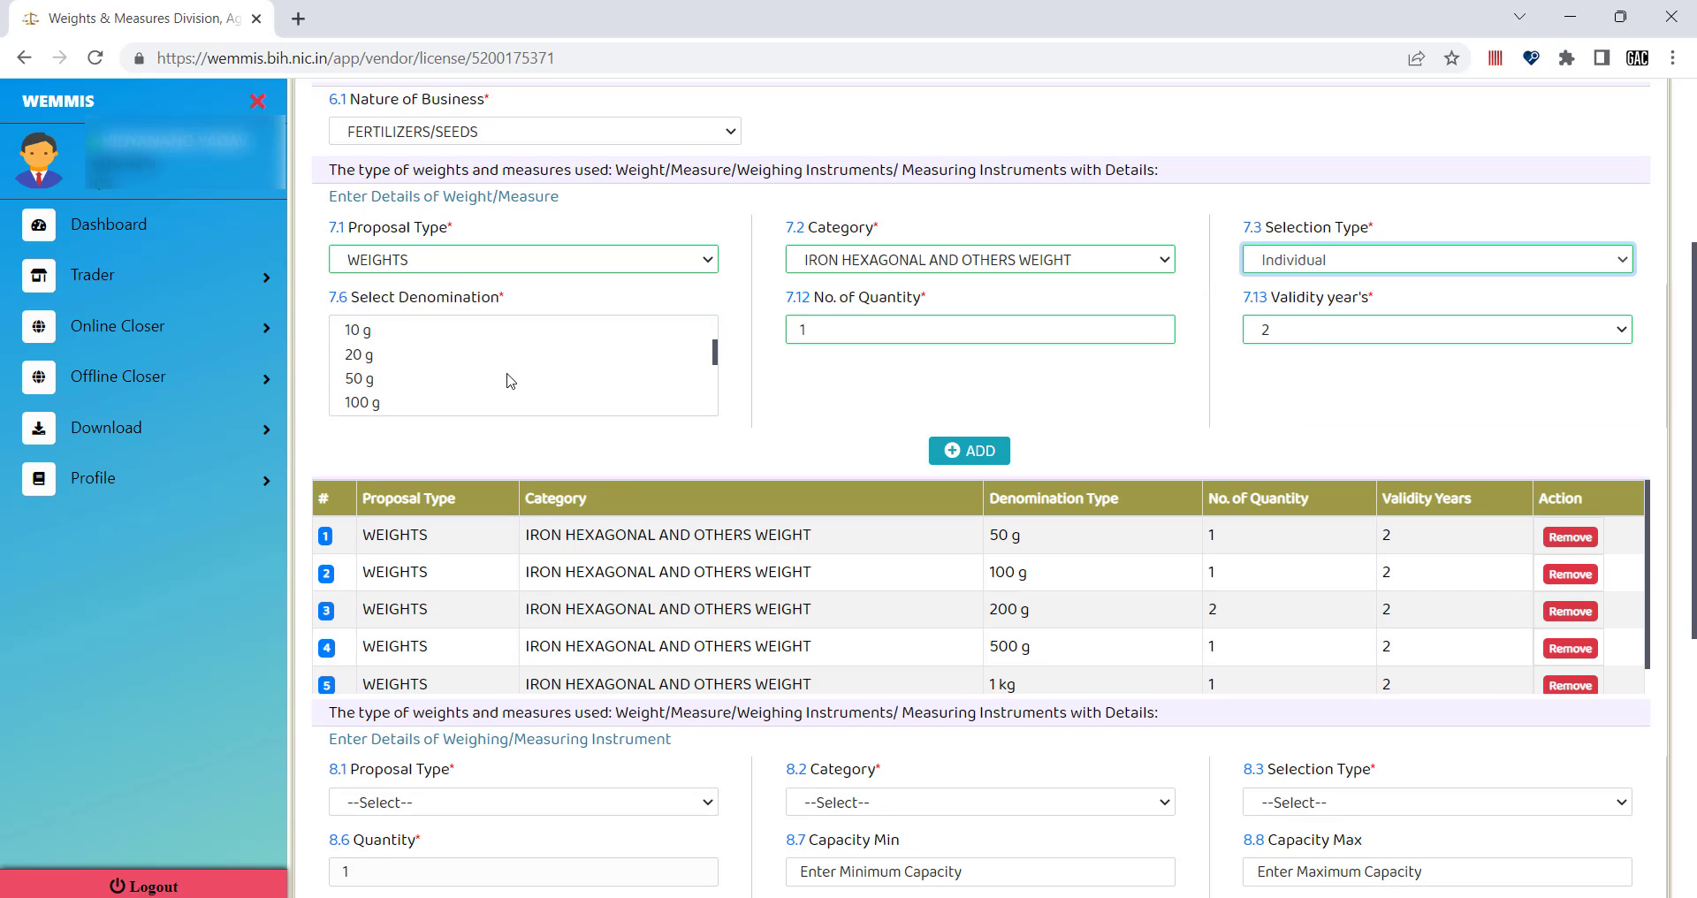
{"action": "scroll", "coordinate": [509, 380], "scroll_direction": "down", "scroll_amount": 2}
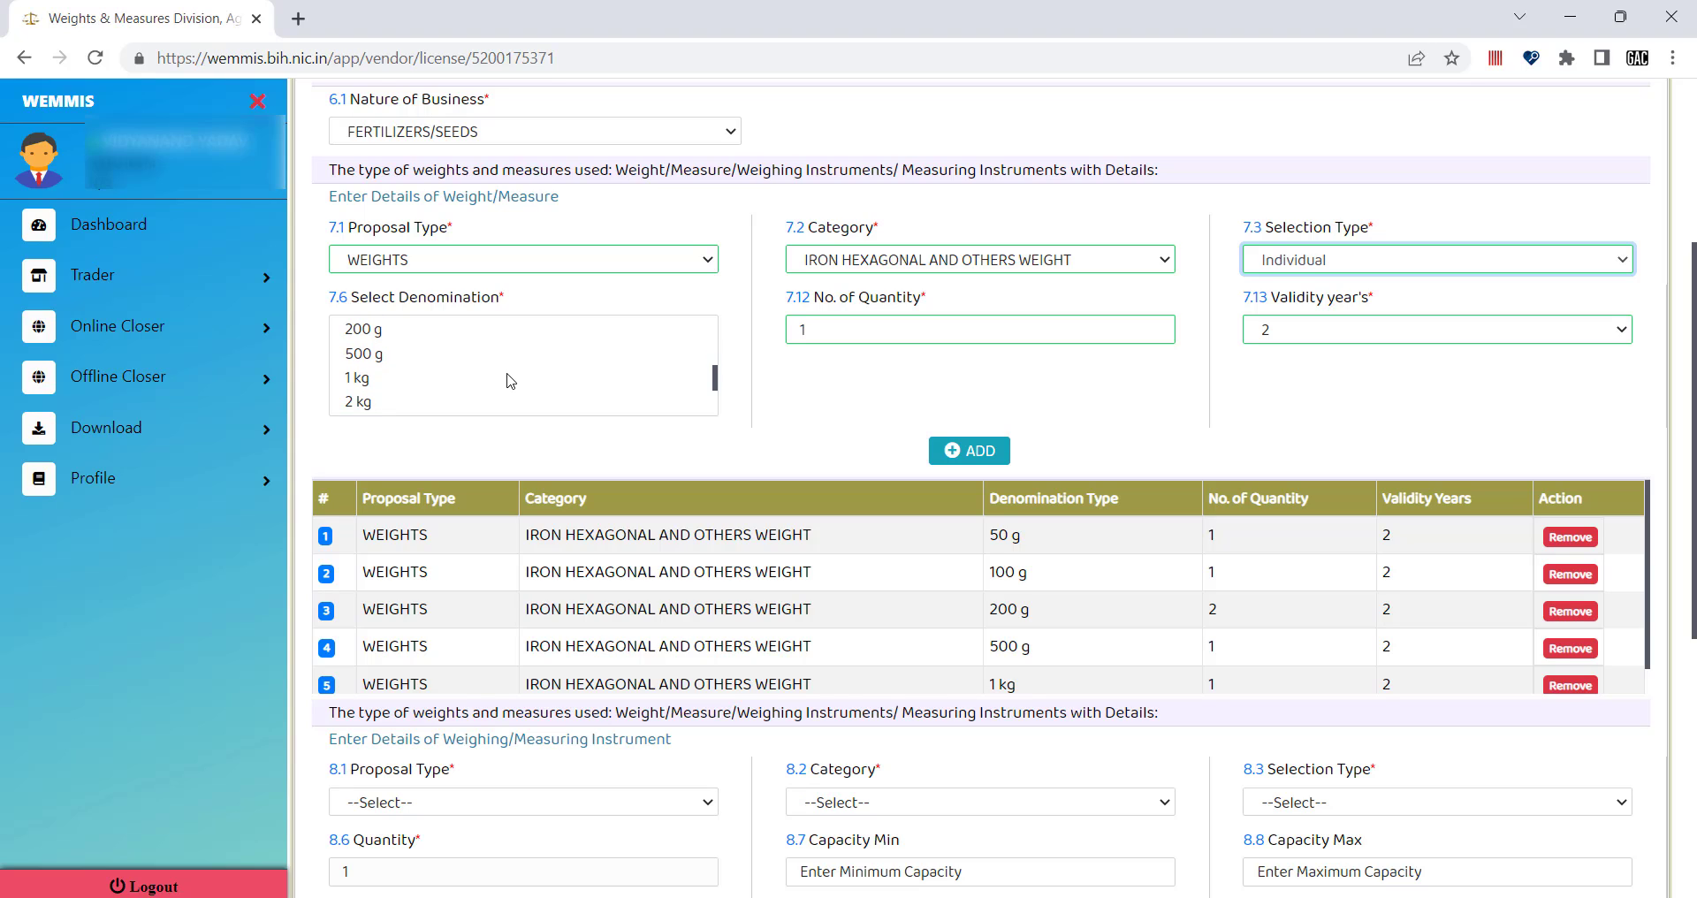
{"action": "left_click", "coordinate": [363, 380]}
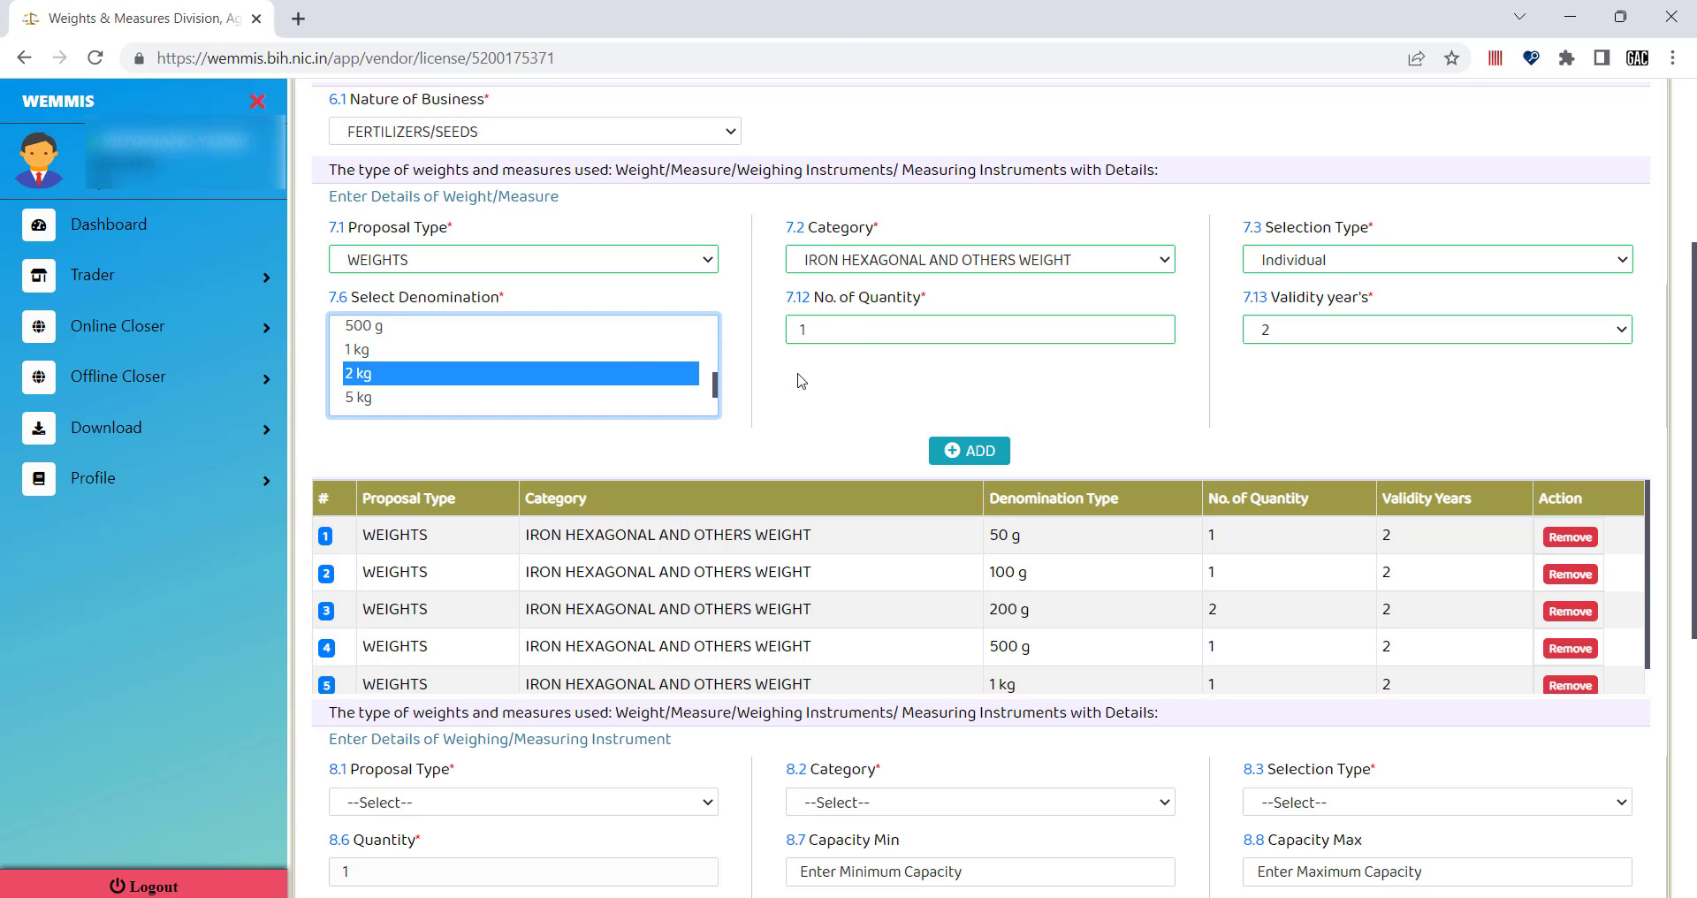
{"action": "left_click", "coordinate": [827, 329]}
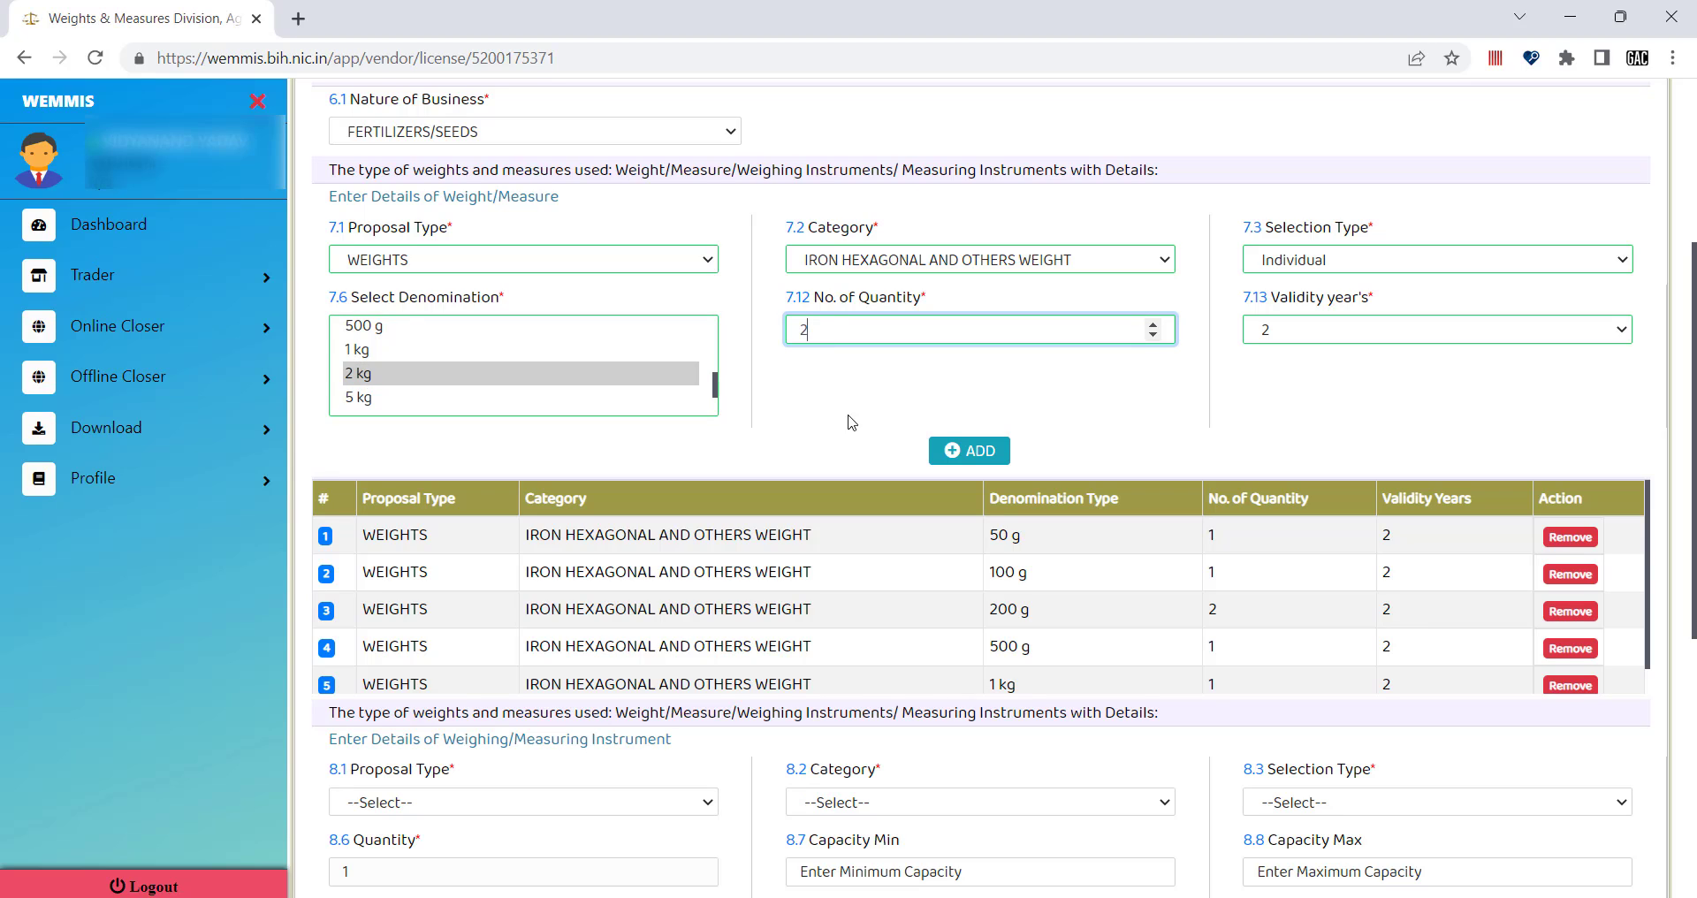
{"action": "left_click", "coordinate": [963, 450]}
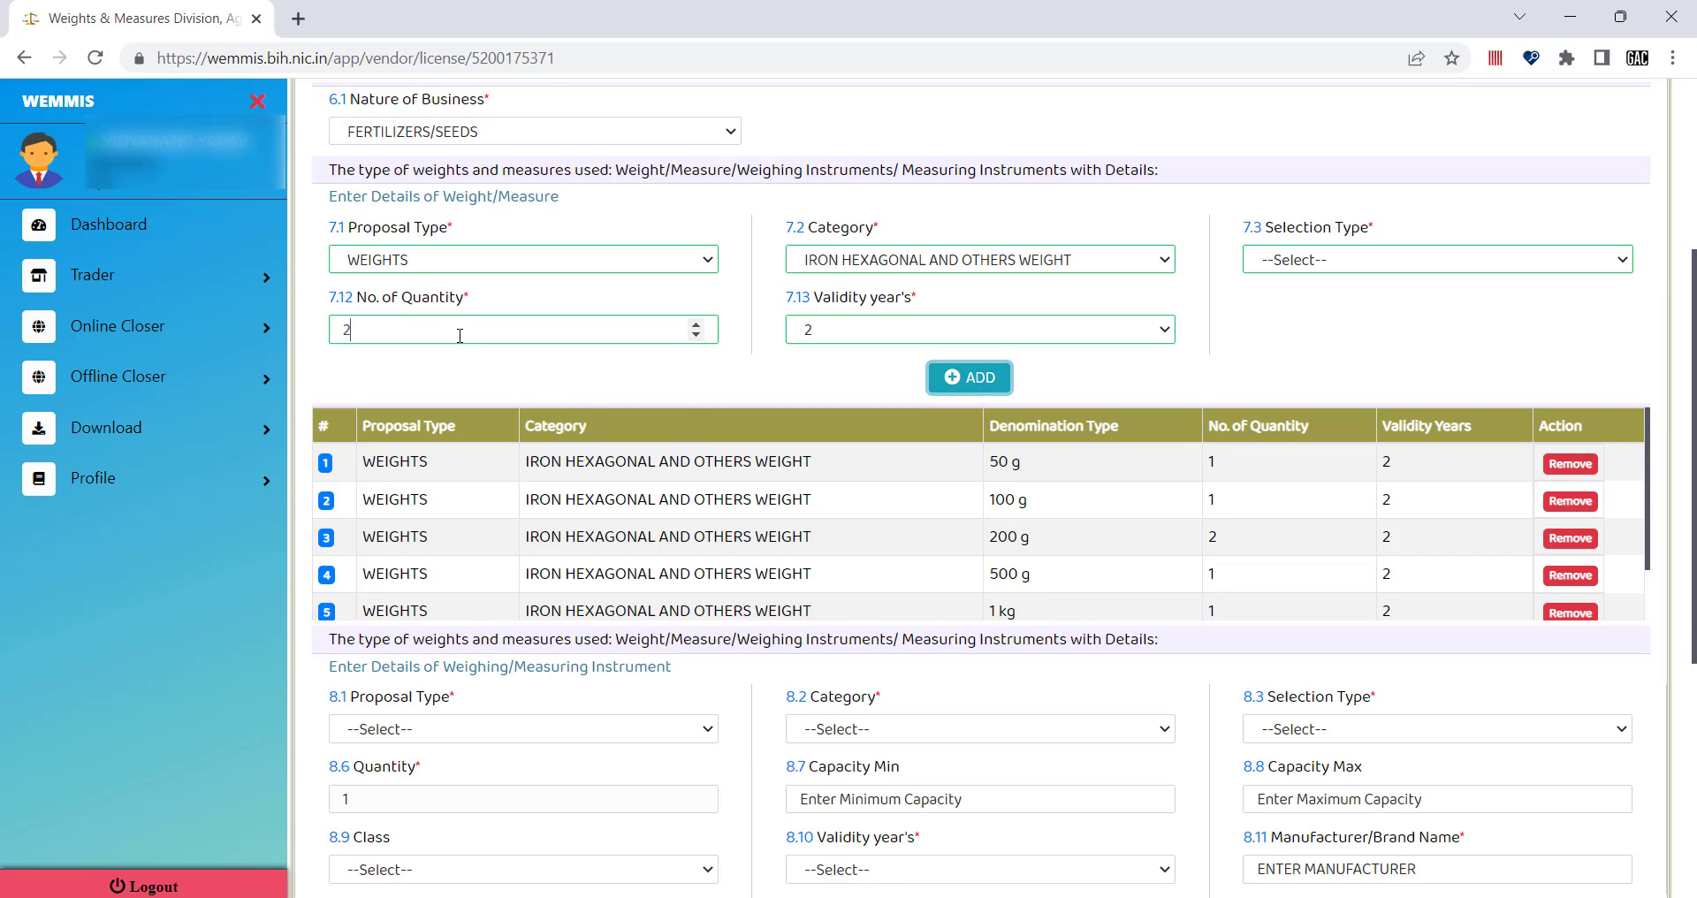
{"action": "left_click", "coordinate": [685, 329]}
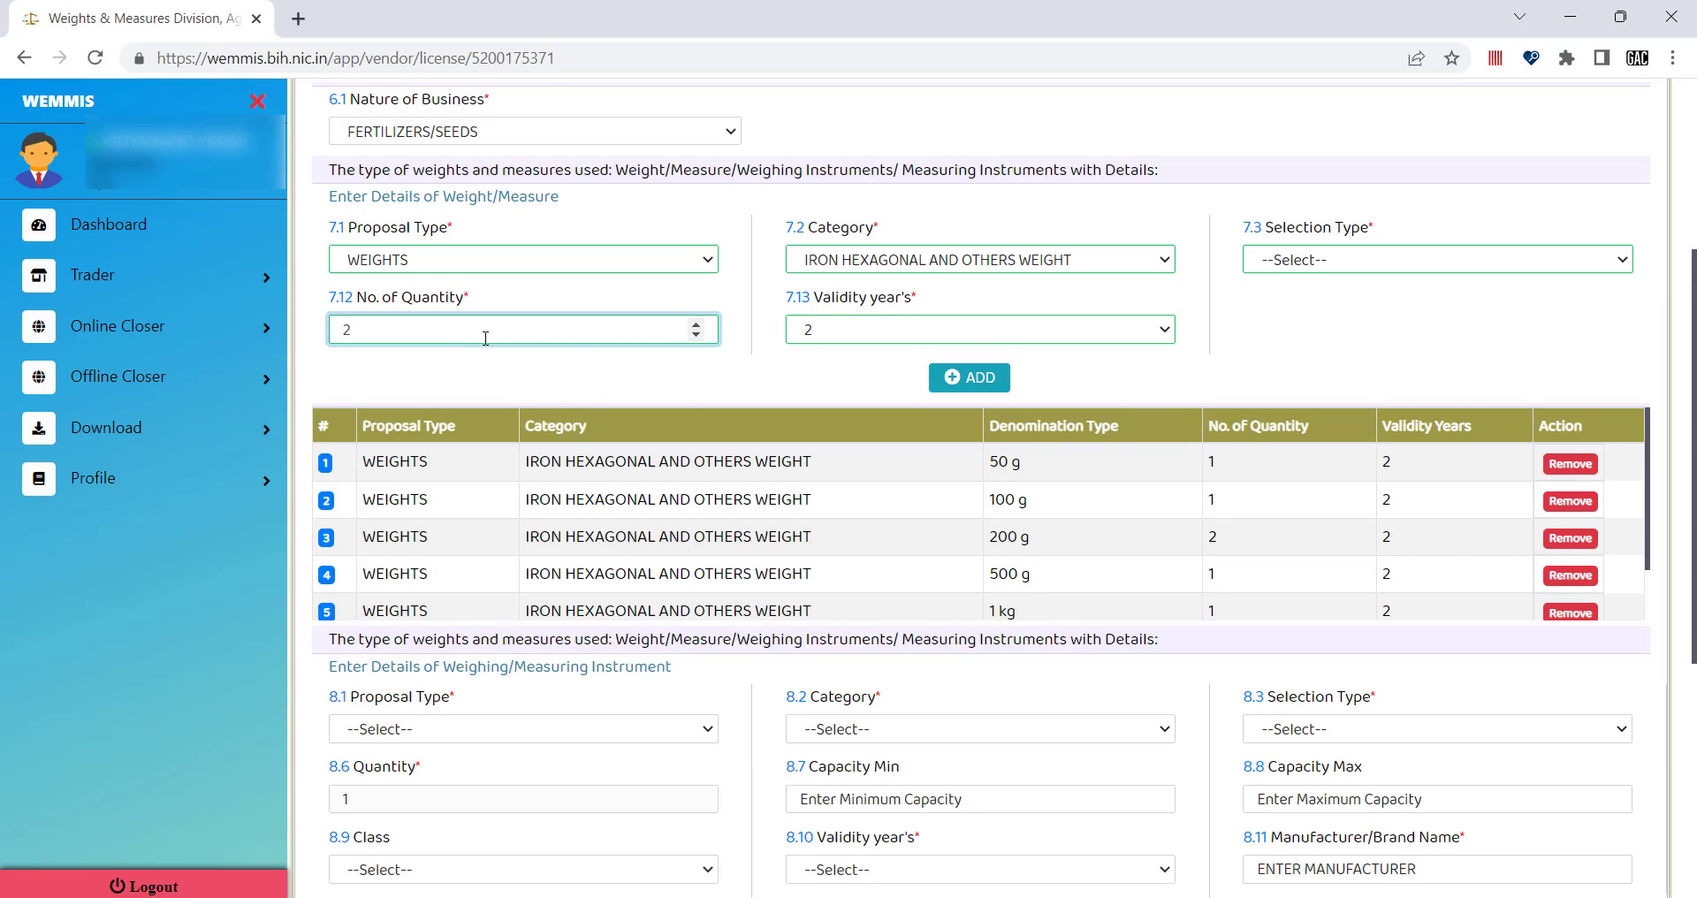
Add an Individual 5 kg weight with quantity 2 and 2-year validity to the table.
{"action": "left_click", "coordinate": [1338, 258]}
{"action": "left_click", "coordinate": [1306, 330]}
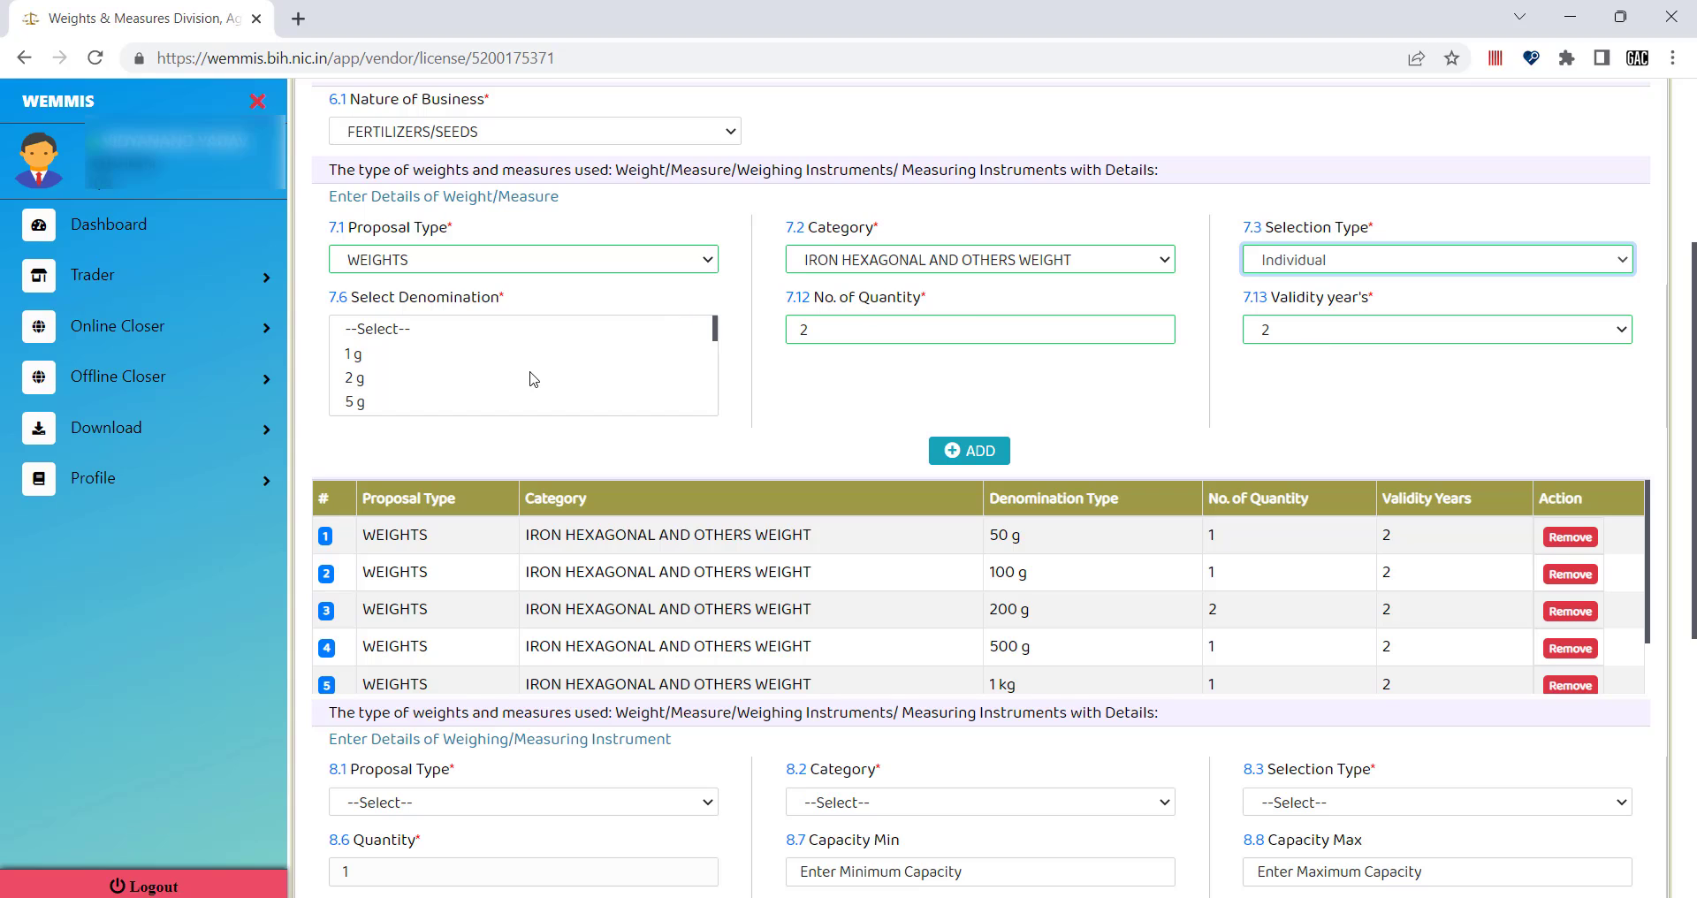
{"action": "scroll", "coordinate": [528, 381], "scroll_direction": "down", "scroll_amount": 3}
{"action": "scroll", "coordinate": [528, 382], "scroll_direction": "down", "scroll_amount": 3}
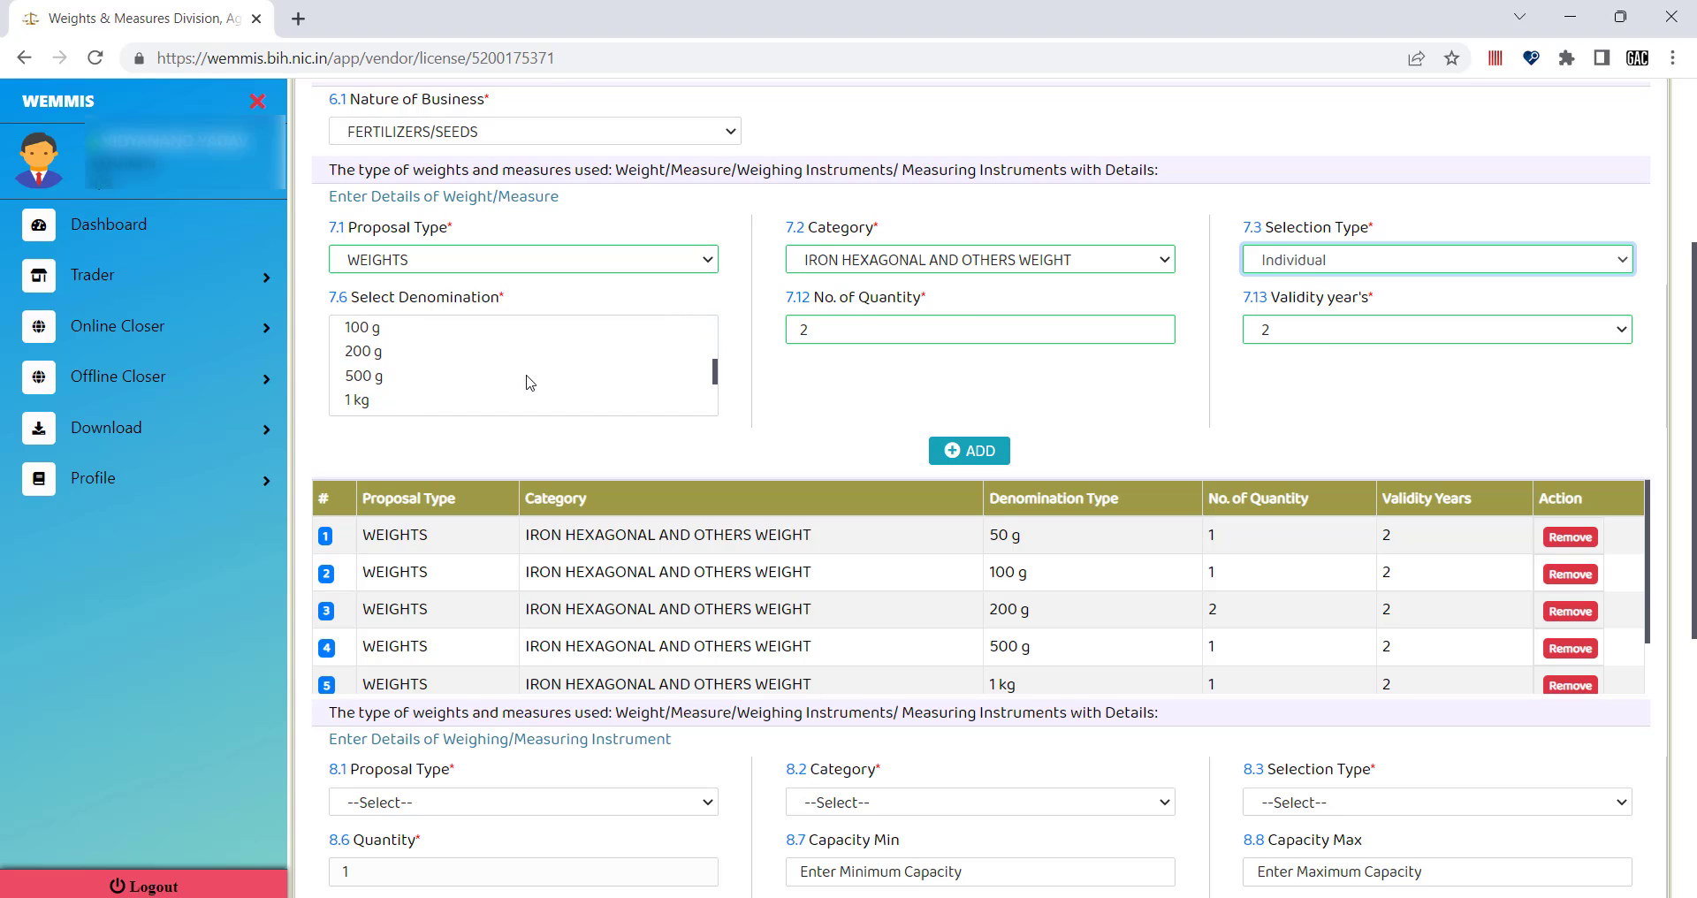
{"action": "scroll", "coordinate": [485, 379], "scroll_direction": "down", "scroll_amount": 1}
{"action": "left_click", "coordinate": [376, 380]}
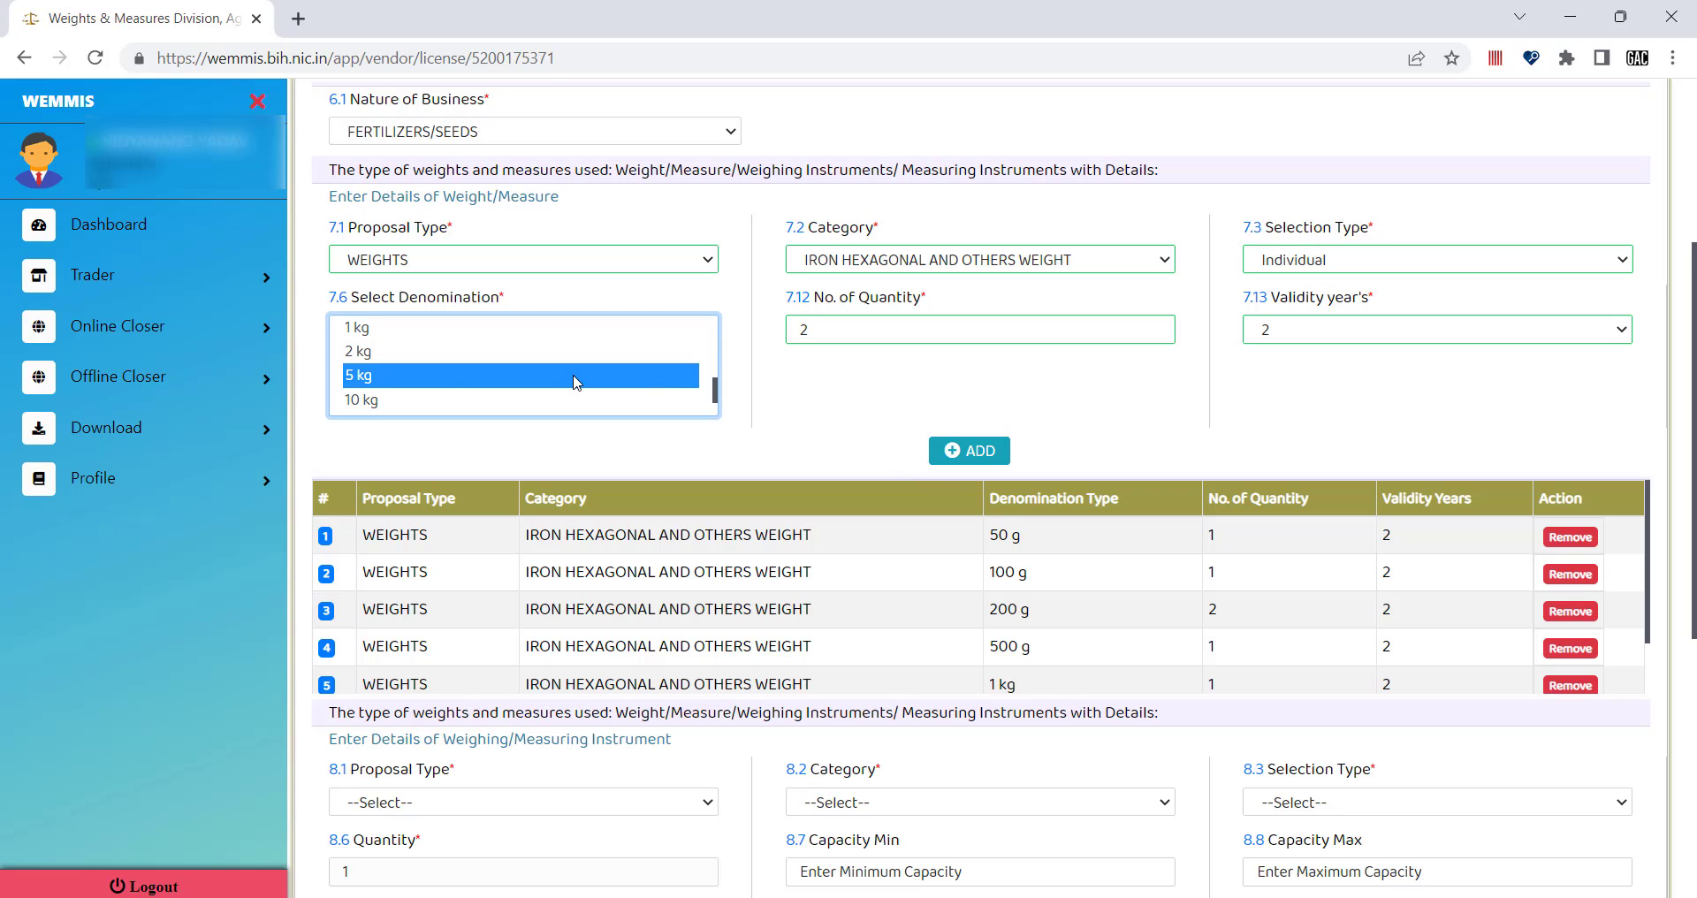
{"action": "scroll", "coordinate": [576, 378], "scroll_direction": "down", "scroll_amount": 2}
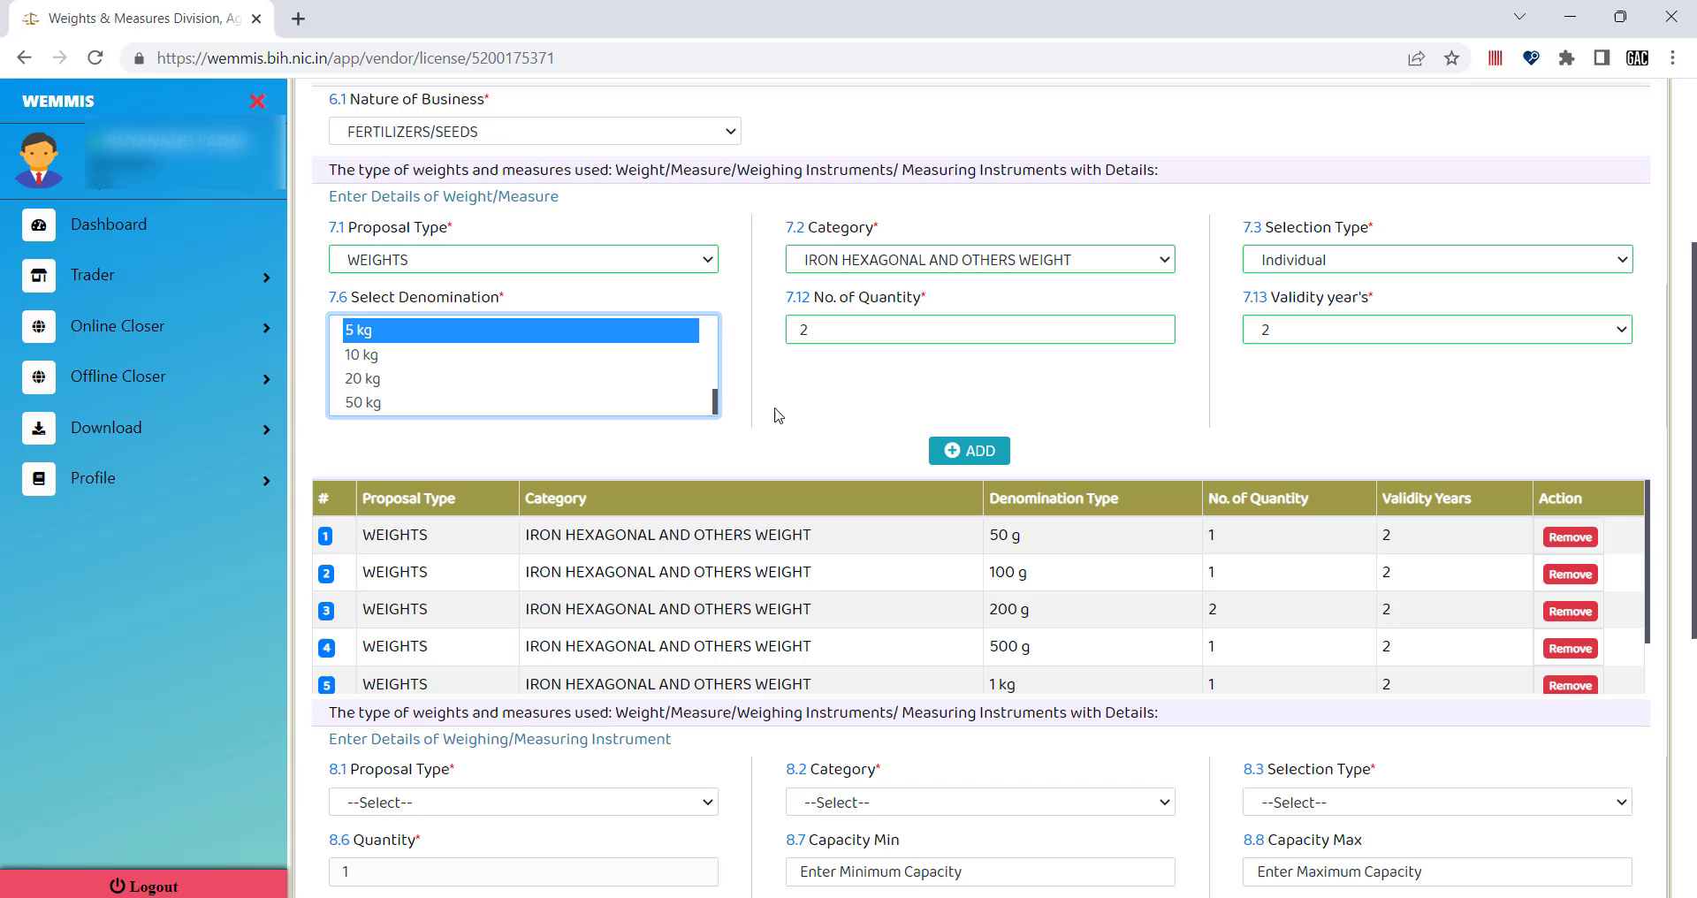
{"action": "left_click", "coordinate": [979, 454]}
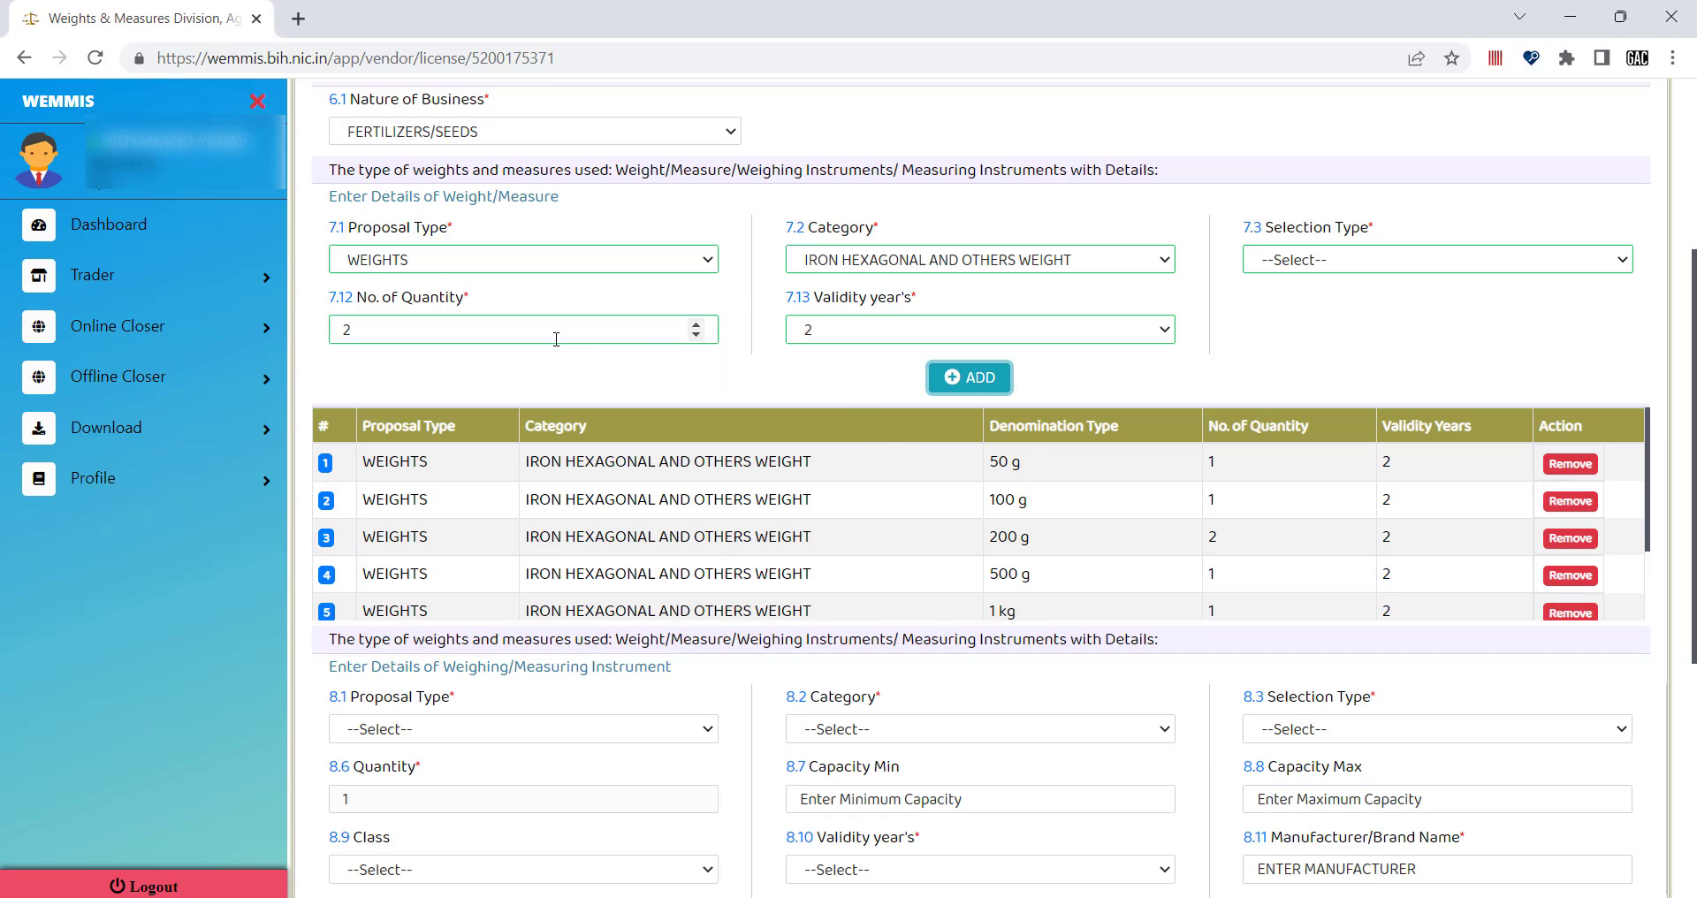
{"action": "left_click", "coordinate": [1339, 261]}
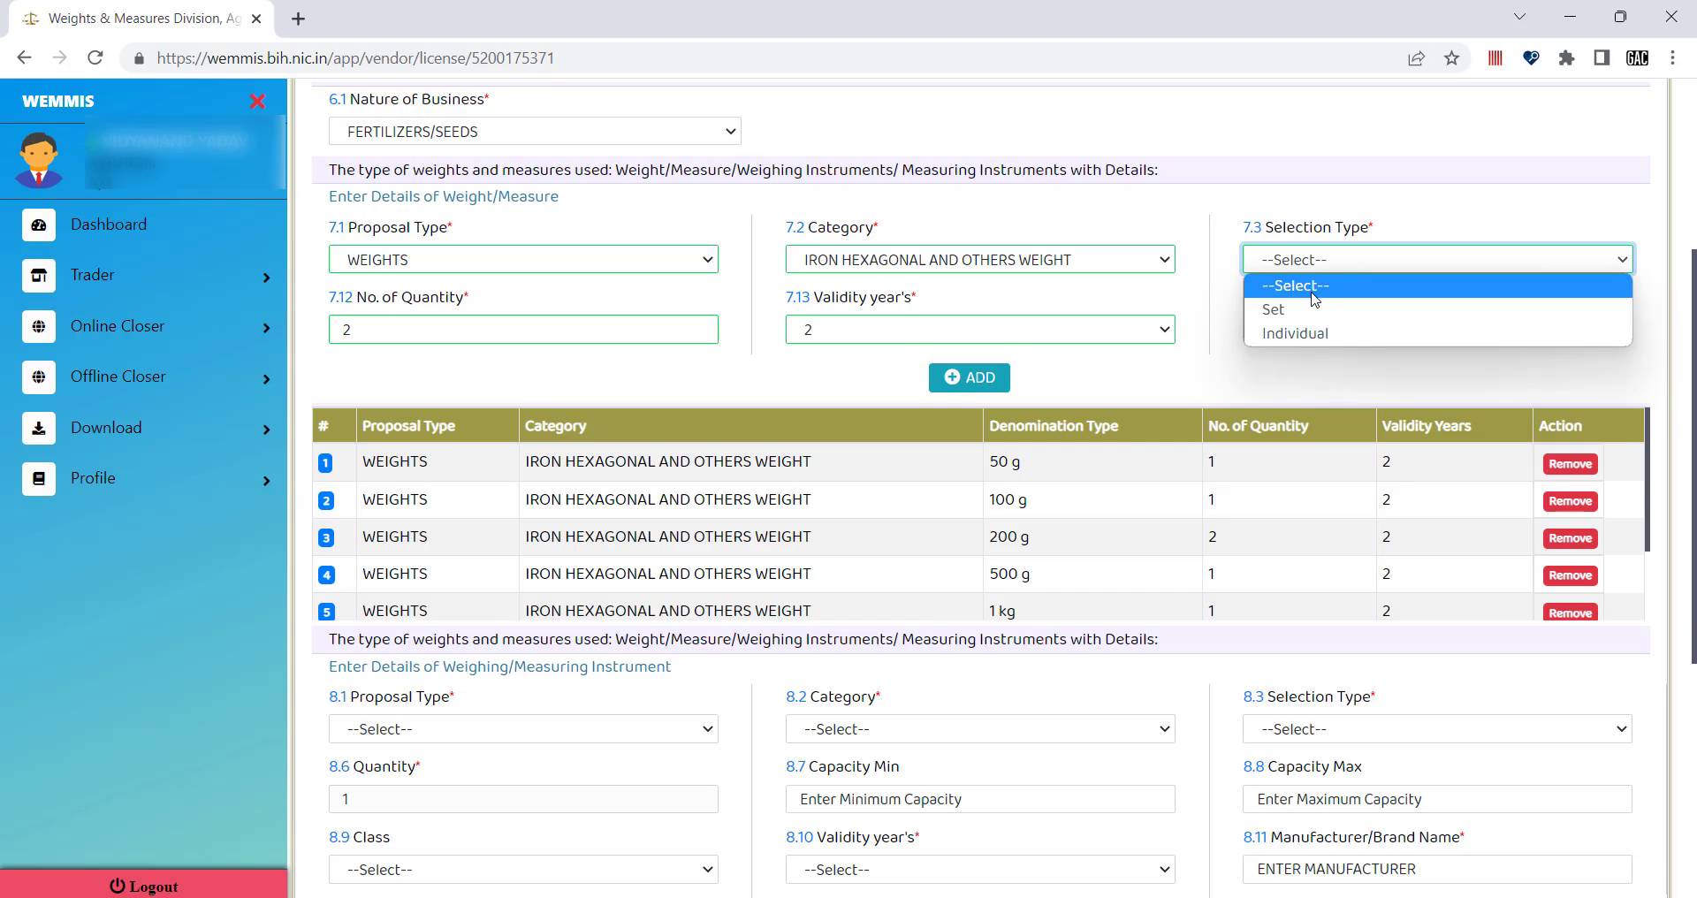
{"action": "left_click", "coordinate": [1224, 371]}
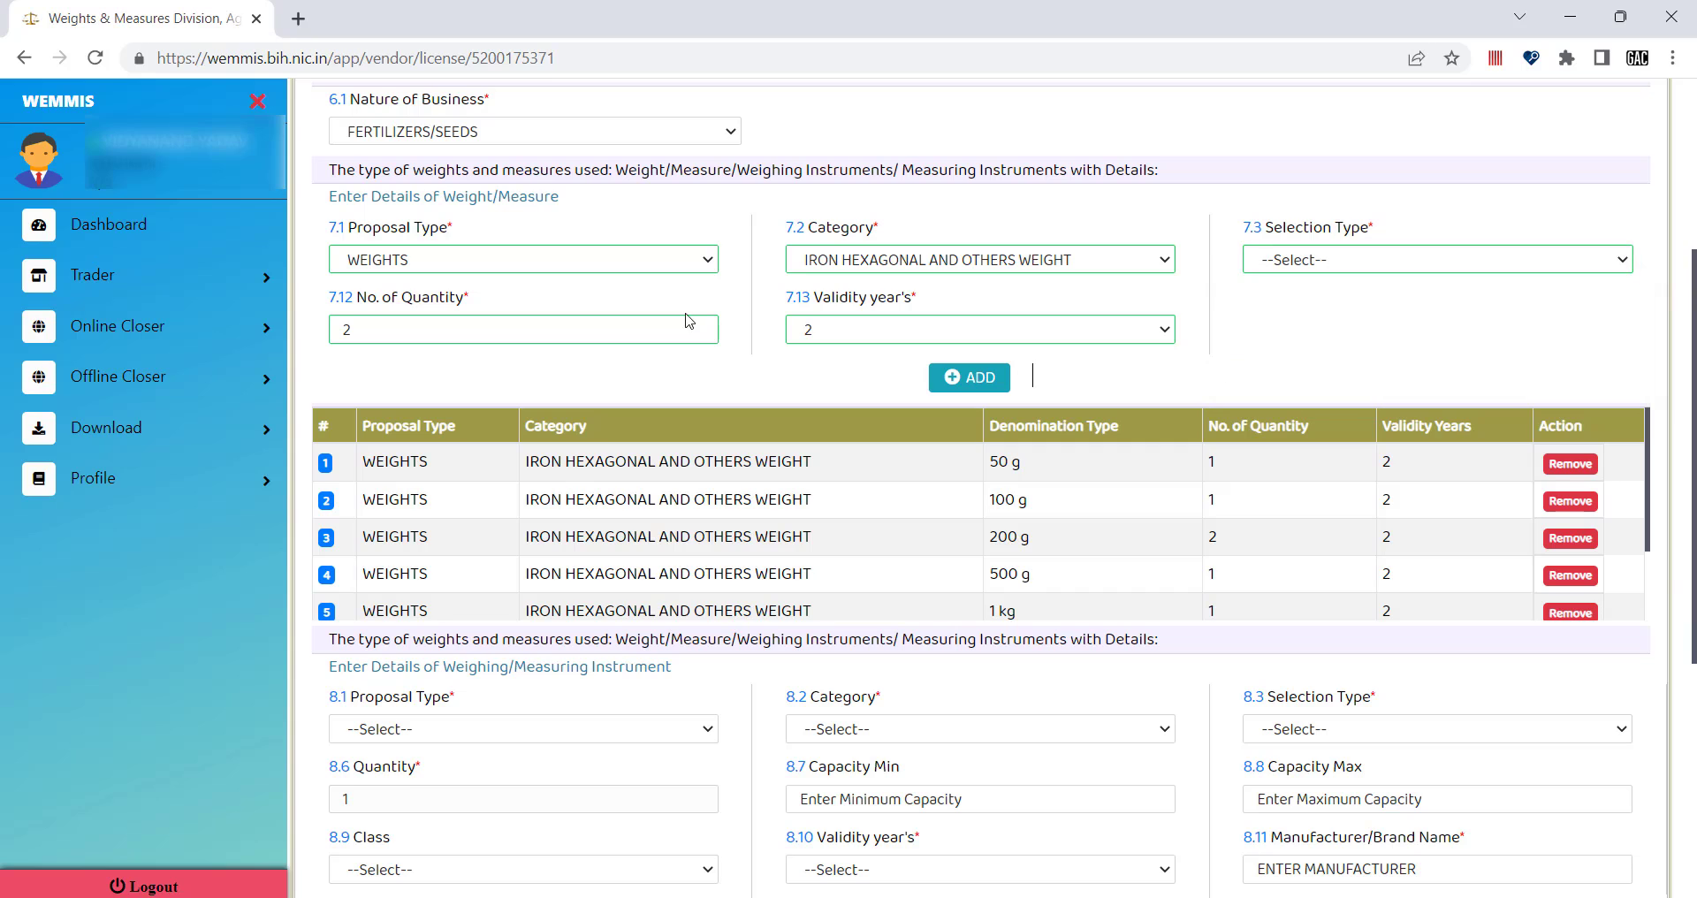
Add an Individual 20 kg weight with quantity 4 to the weights table.
{"action": "left_click", "coordinate": [1297, 259]}
{"action": "left_click", "coordinate": [1295, 334]}
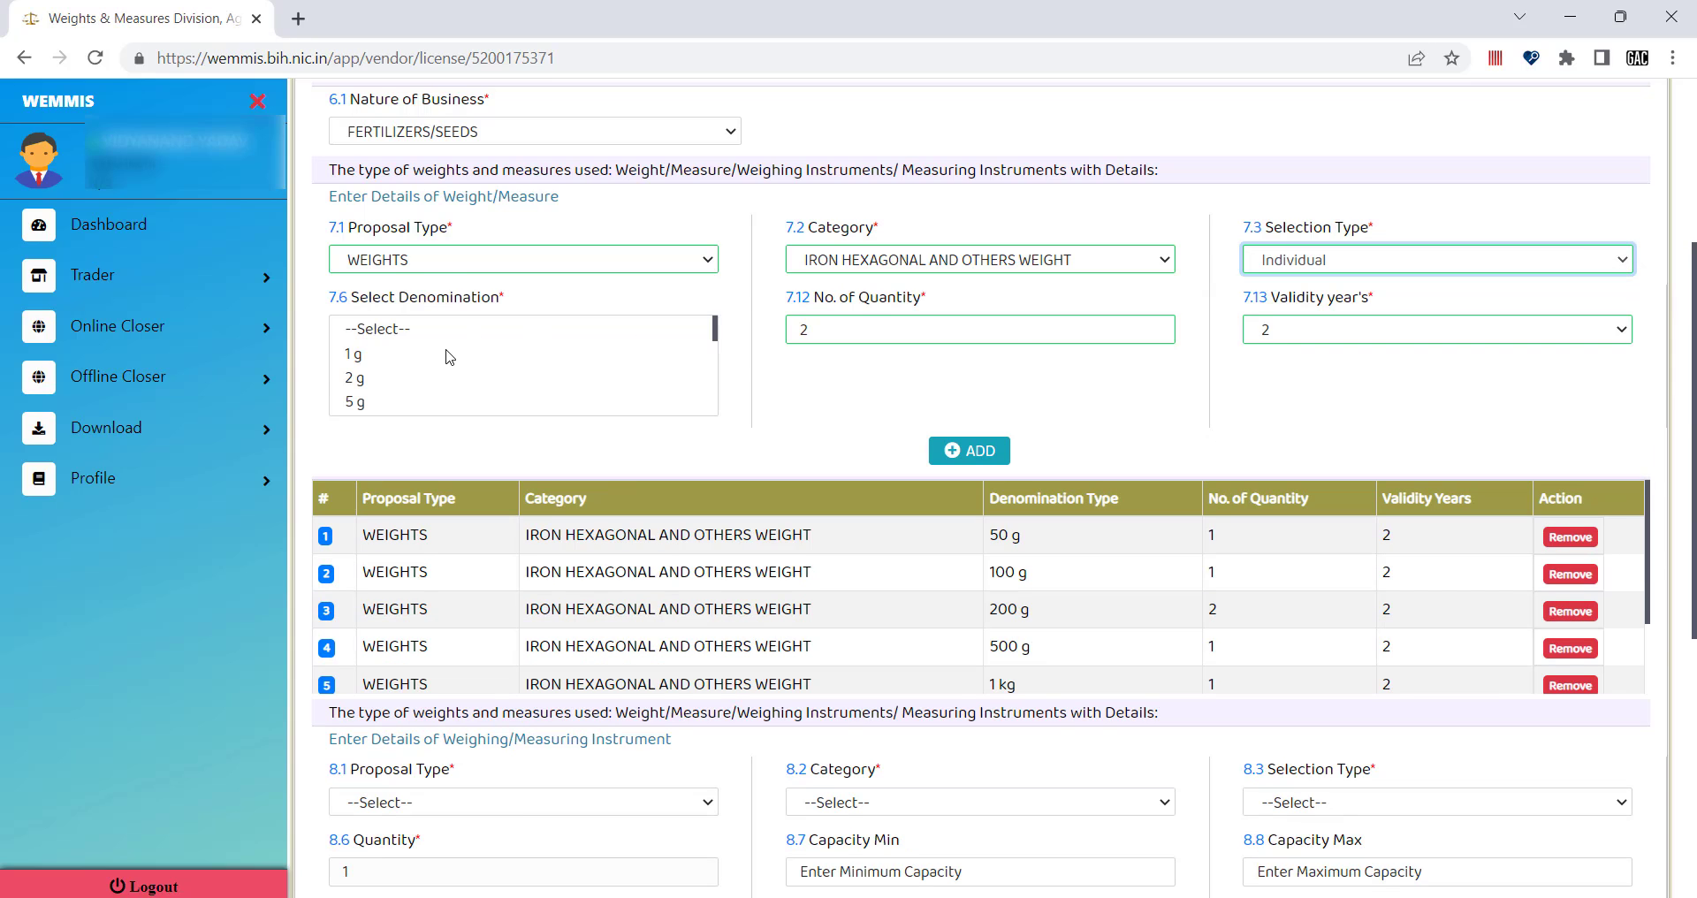
{"action": "scroll", "coordinate": [446, 358], "scroll_direction": "down", "scroll_amount": 2}
{"action": "scroll", "coordinate": [449, 356], "scroll_direction": "down", "scroll_amount": 4}
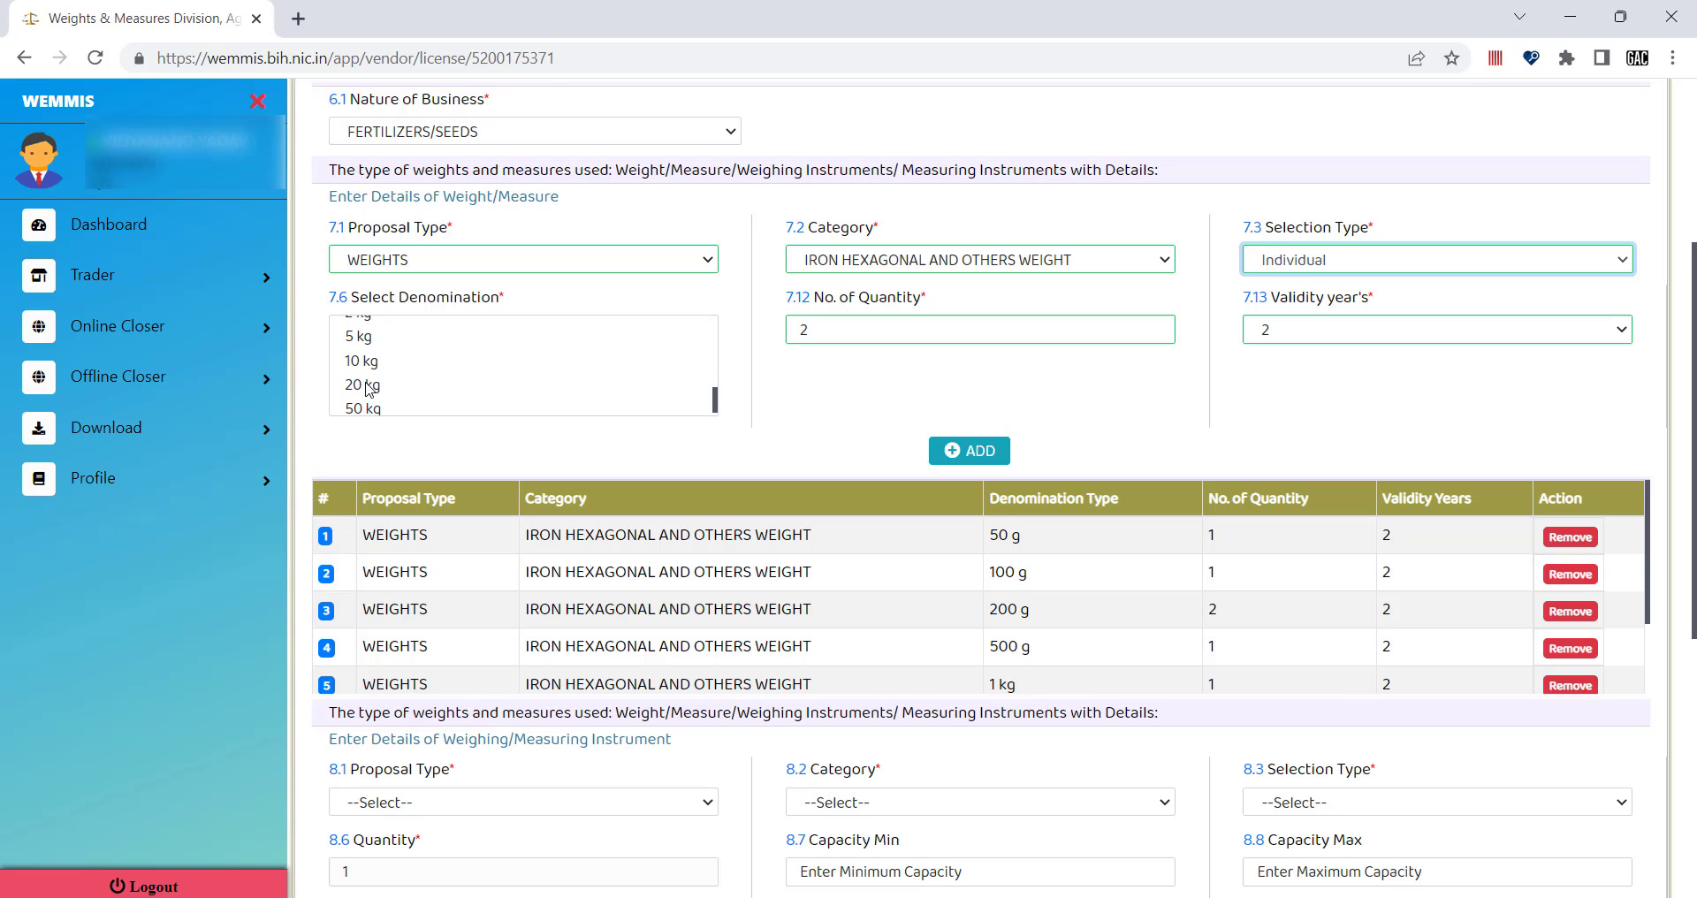
{"action": "left_click", "coordinate": [370, 386]}
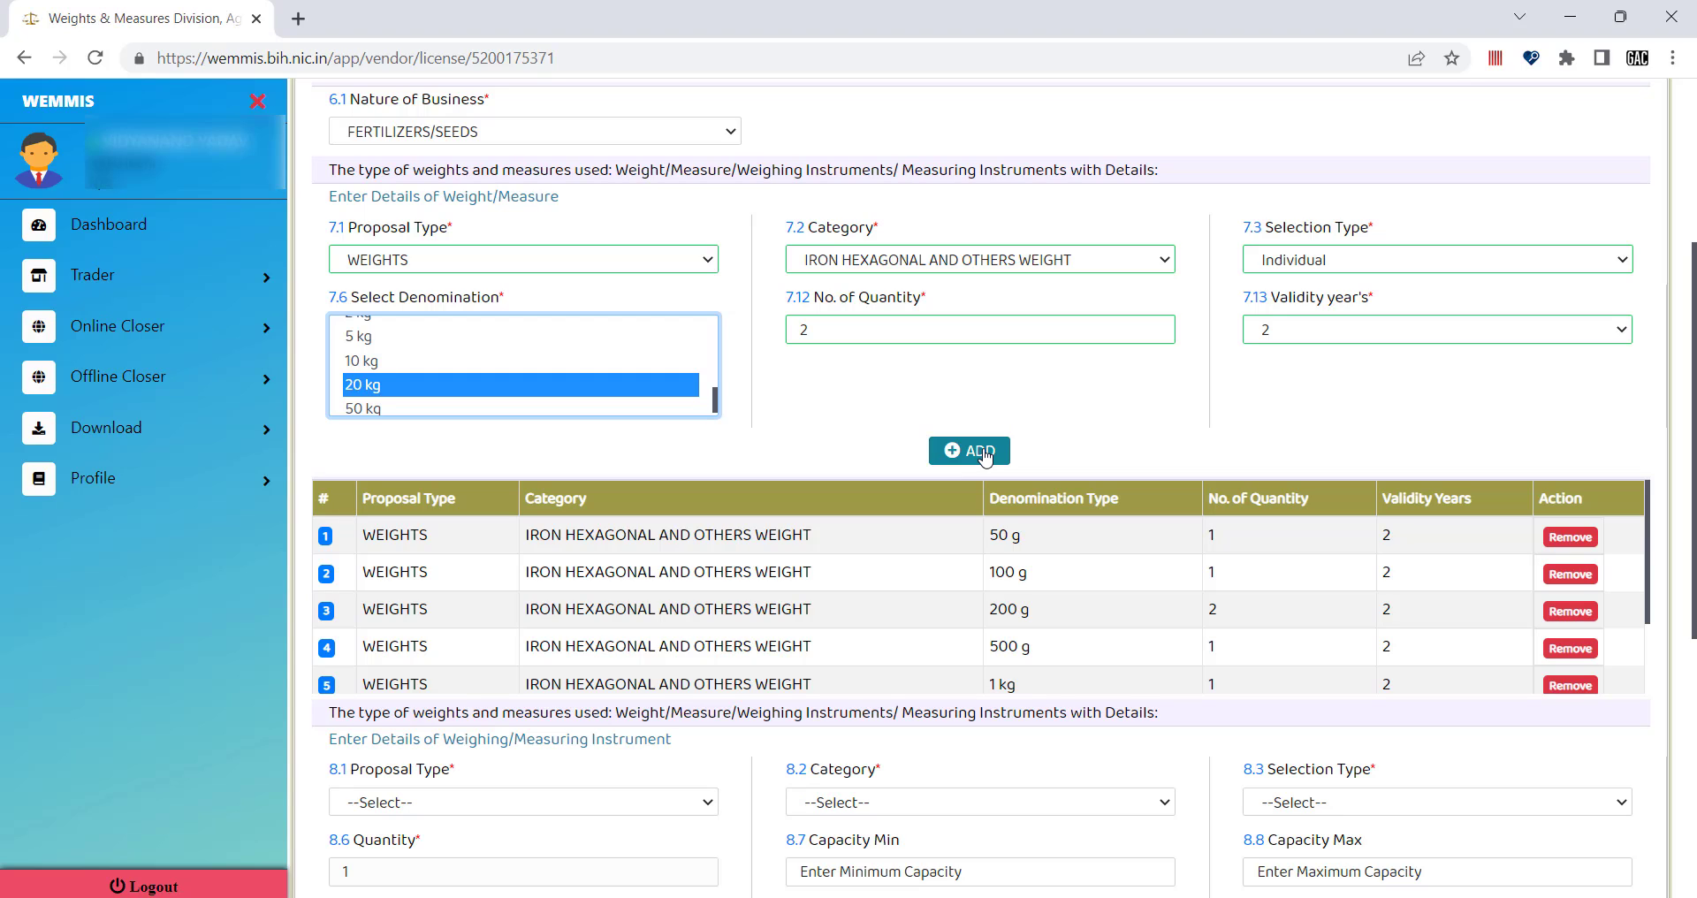
{"action": "left_click", "coordinate": [869, 339]}
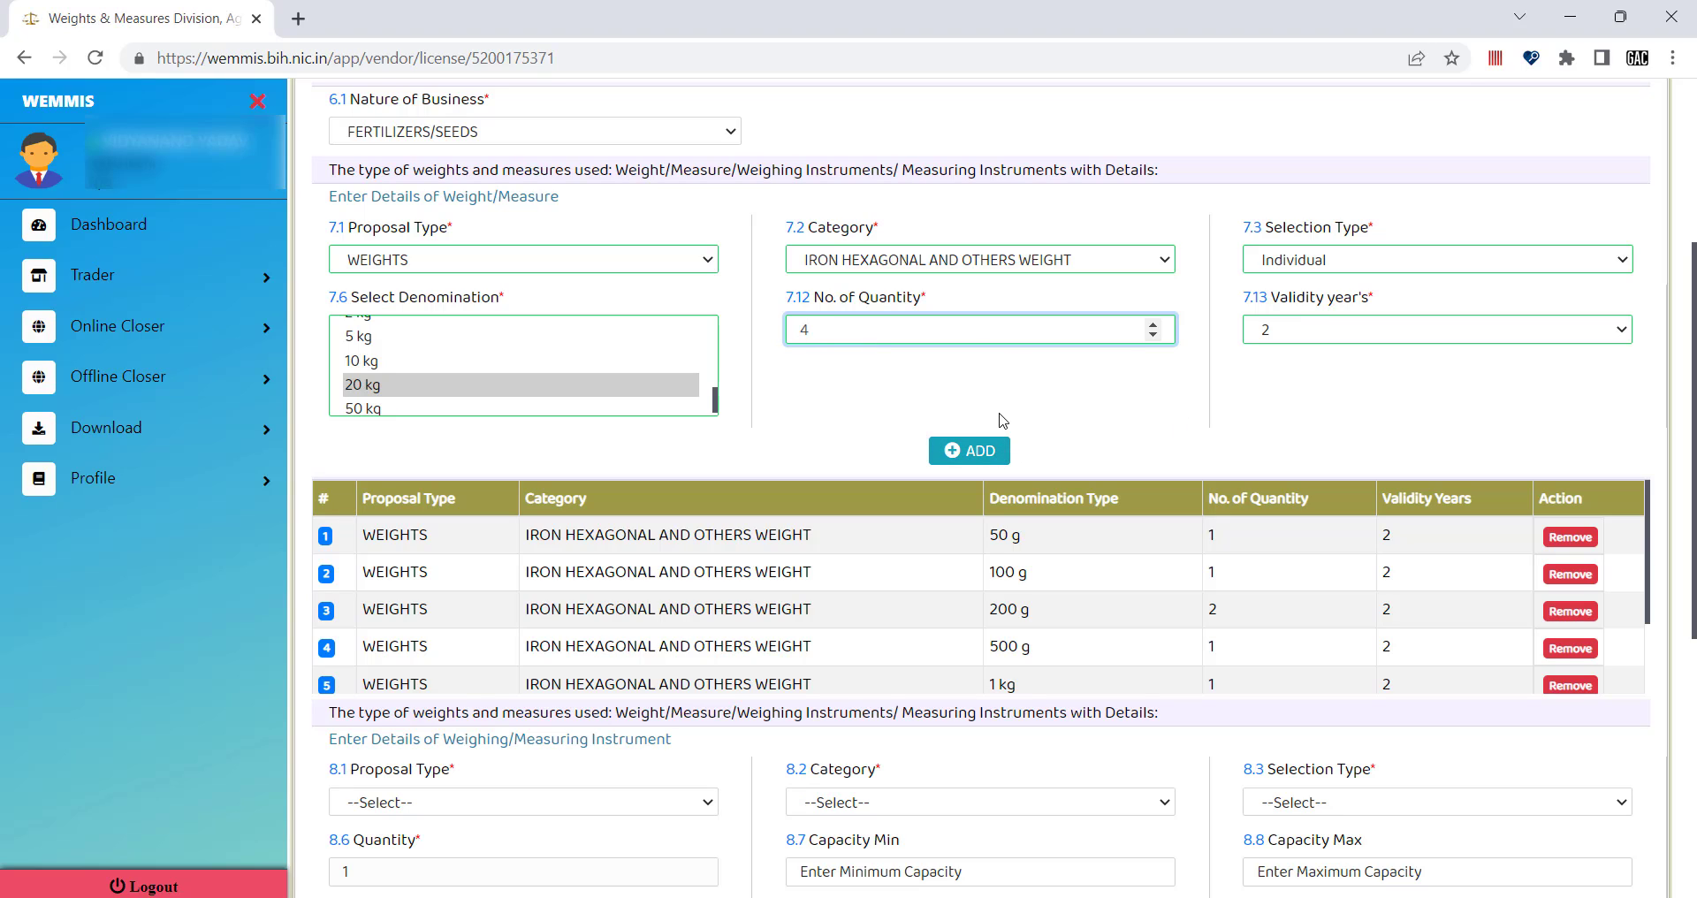
{"action": "left_click", "coordinate": [983, 454]}
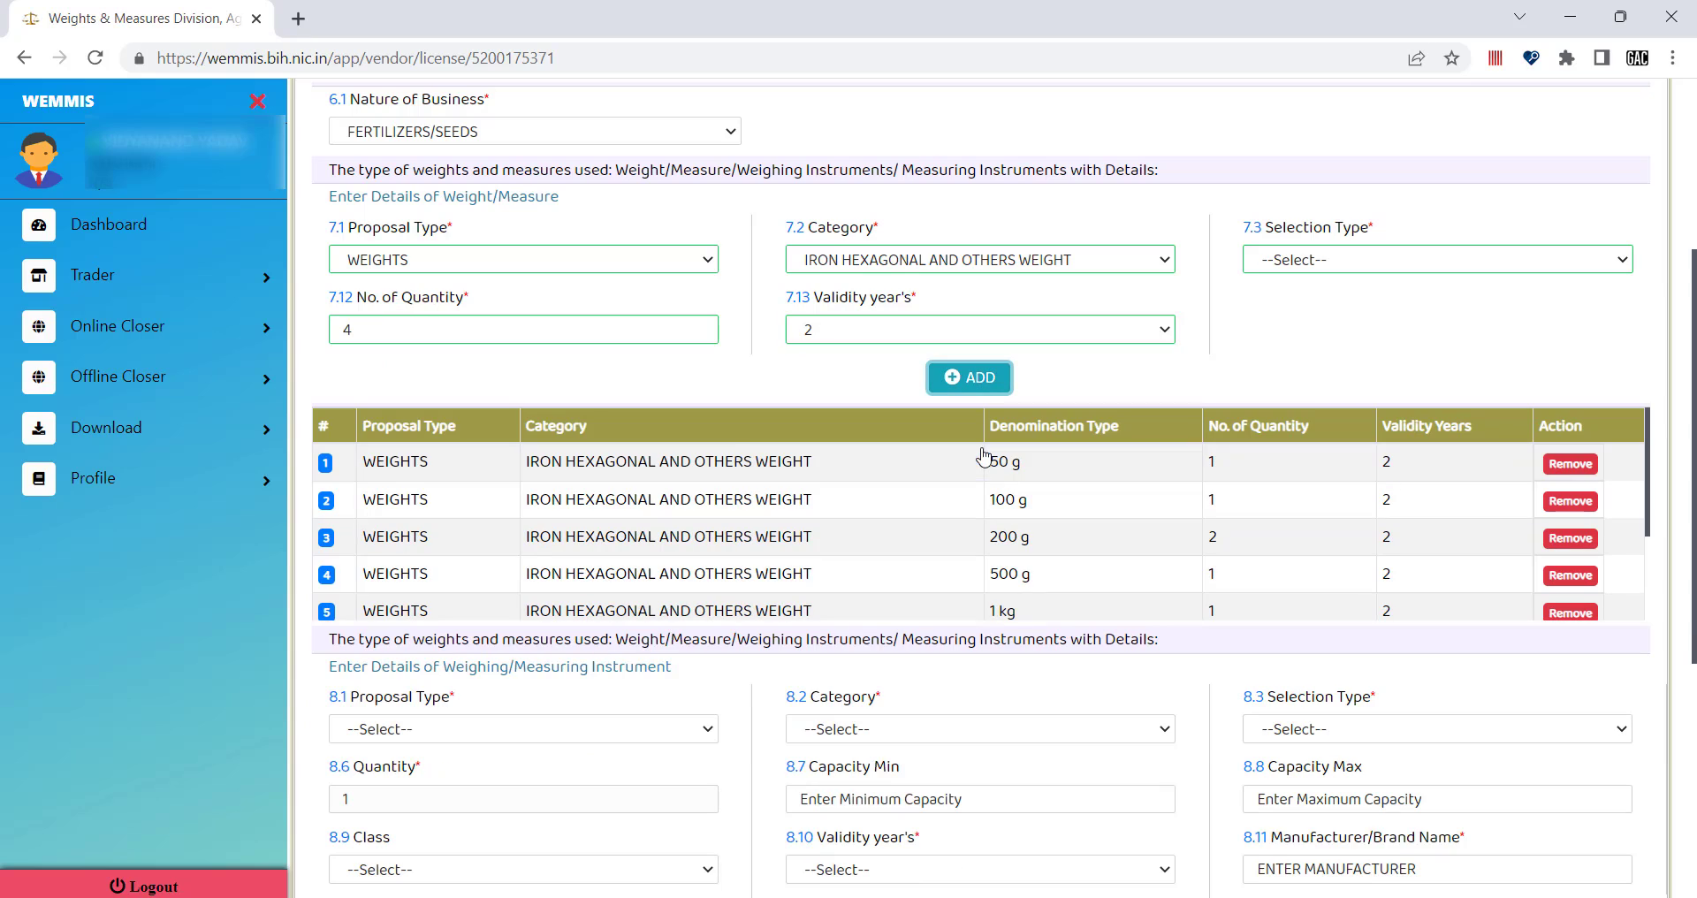
{"action": "left_click", "coordinate": [655, 321]}
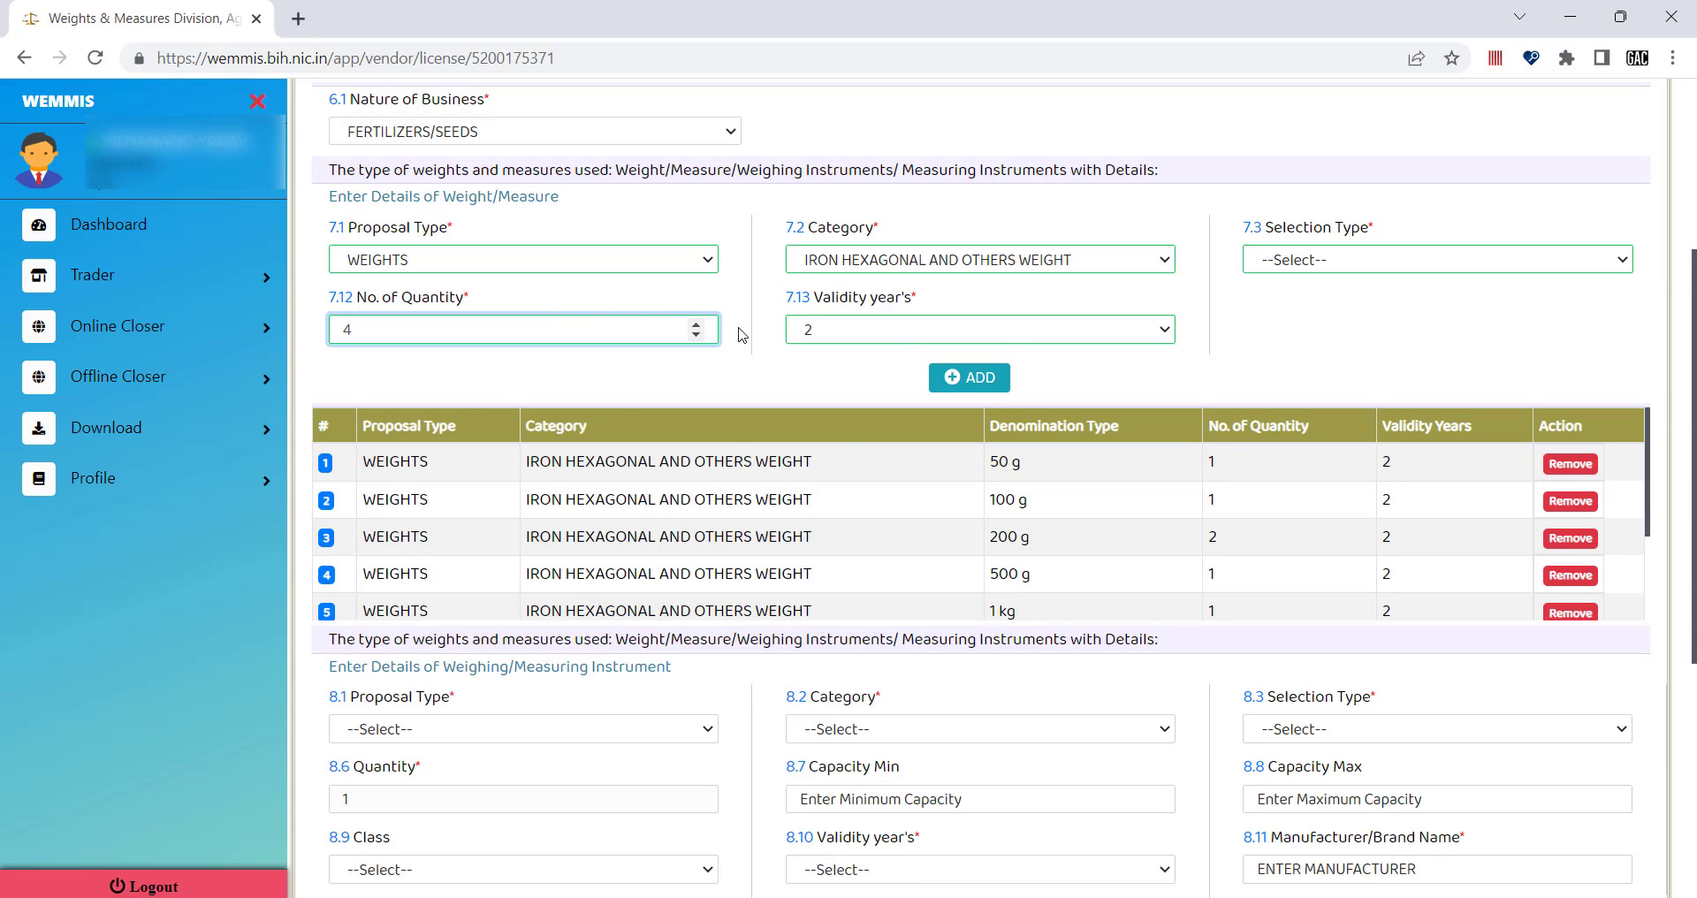
Add an Individual 50 kg weight, replacing quantity 4 with 1, to the table.
{"action": "left_click", "coordinate": [1325, 266]}
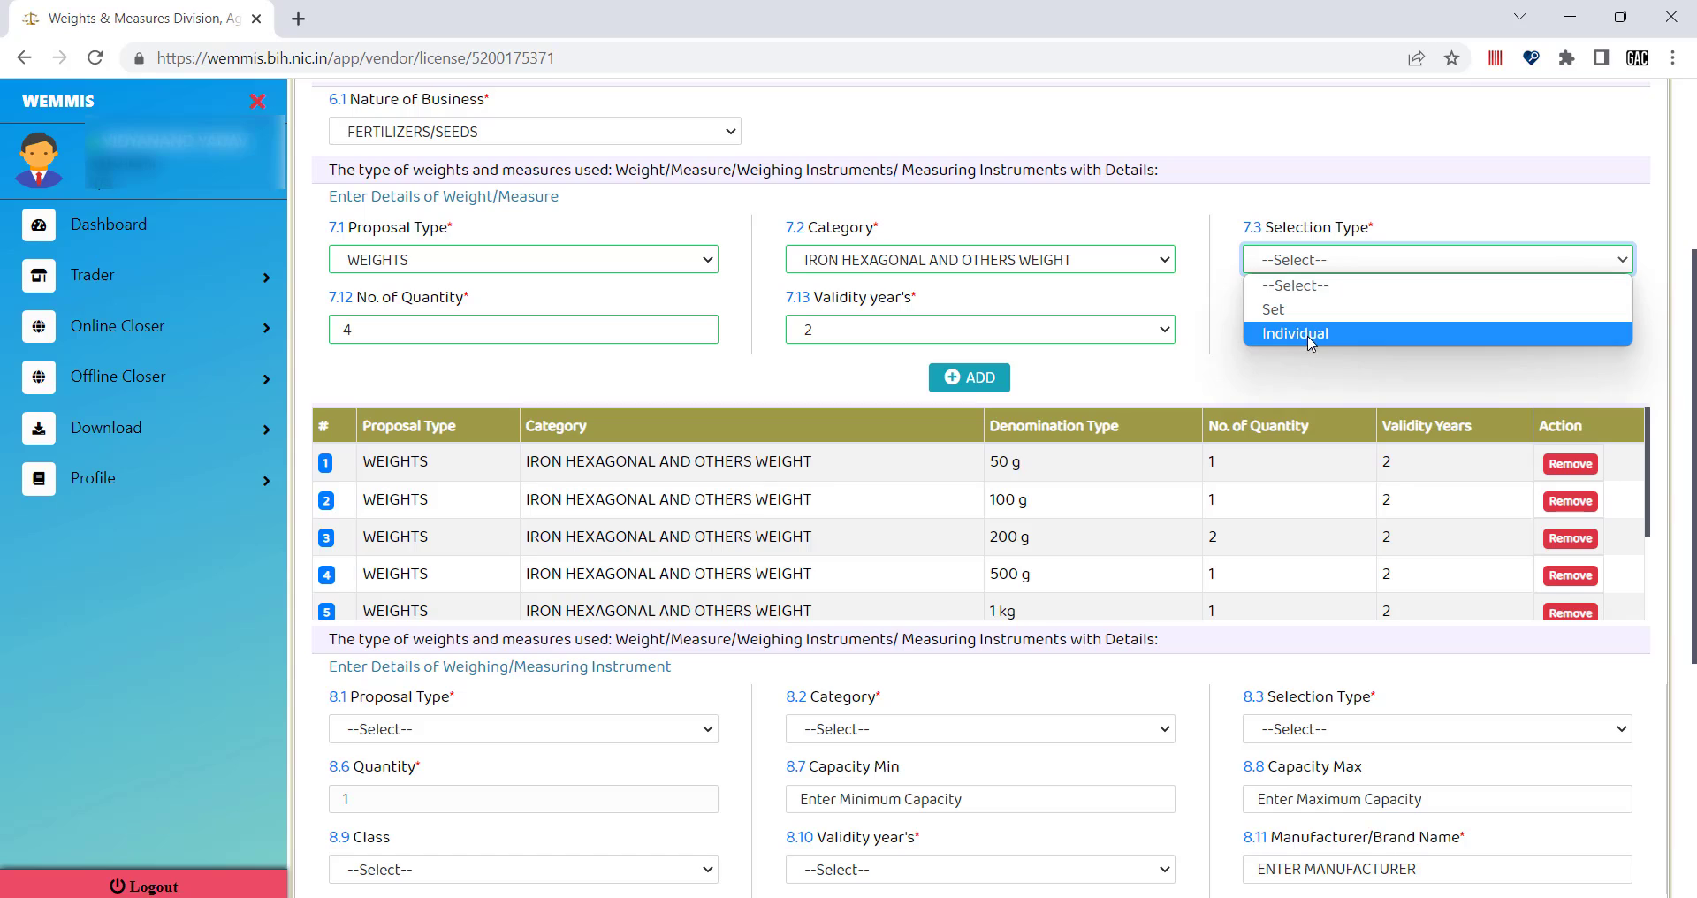
{"action": "left_click", "coordinate": [1313, 334]}
{"action": "scroll", "coordinate": [518, 390], "scroll_direction": "down", "scroll_amount": 5}
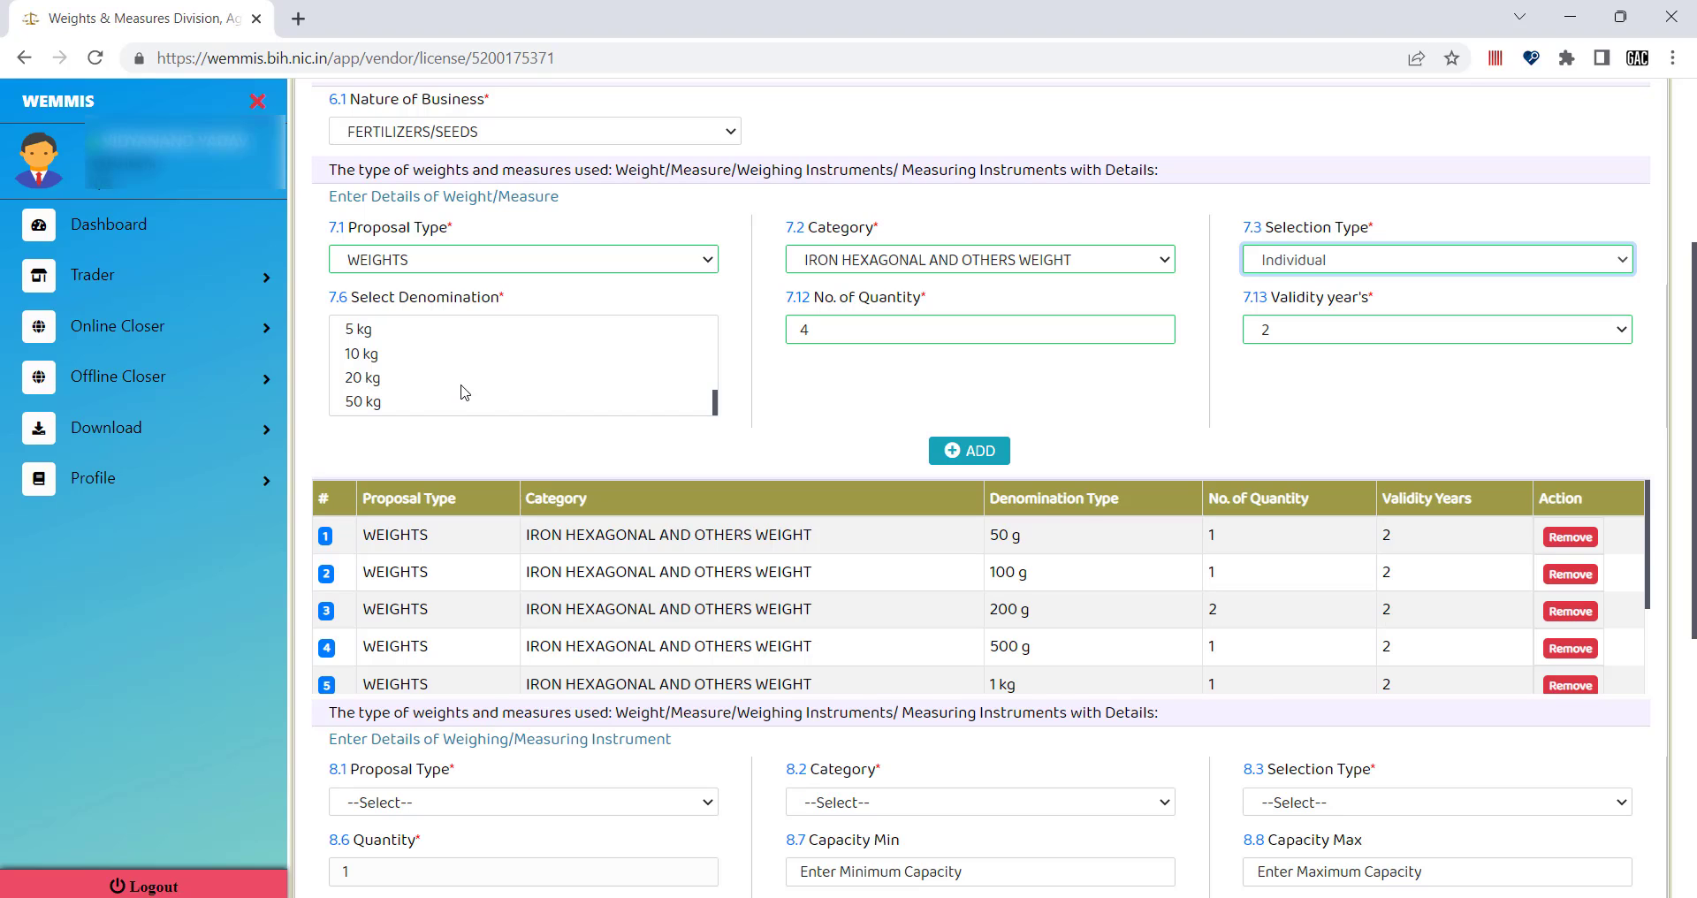
{"action": "left_click", "coordinate": [376, 402]}
{"action": "double_click", "coordinate": [803, 329]}
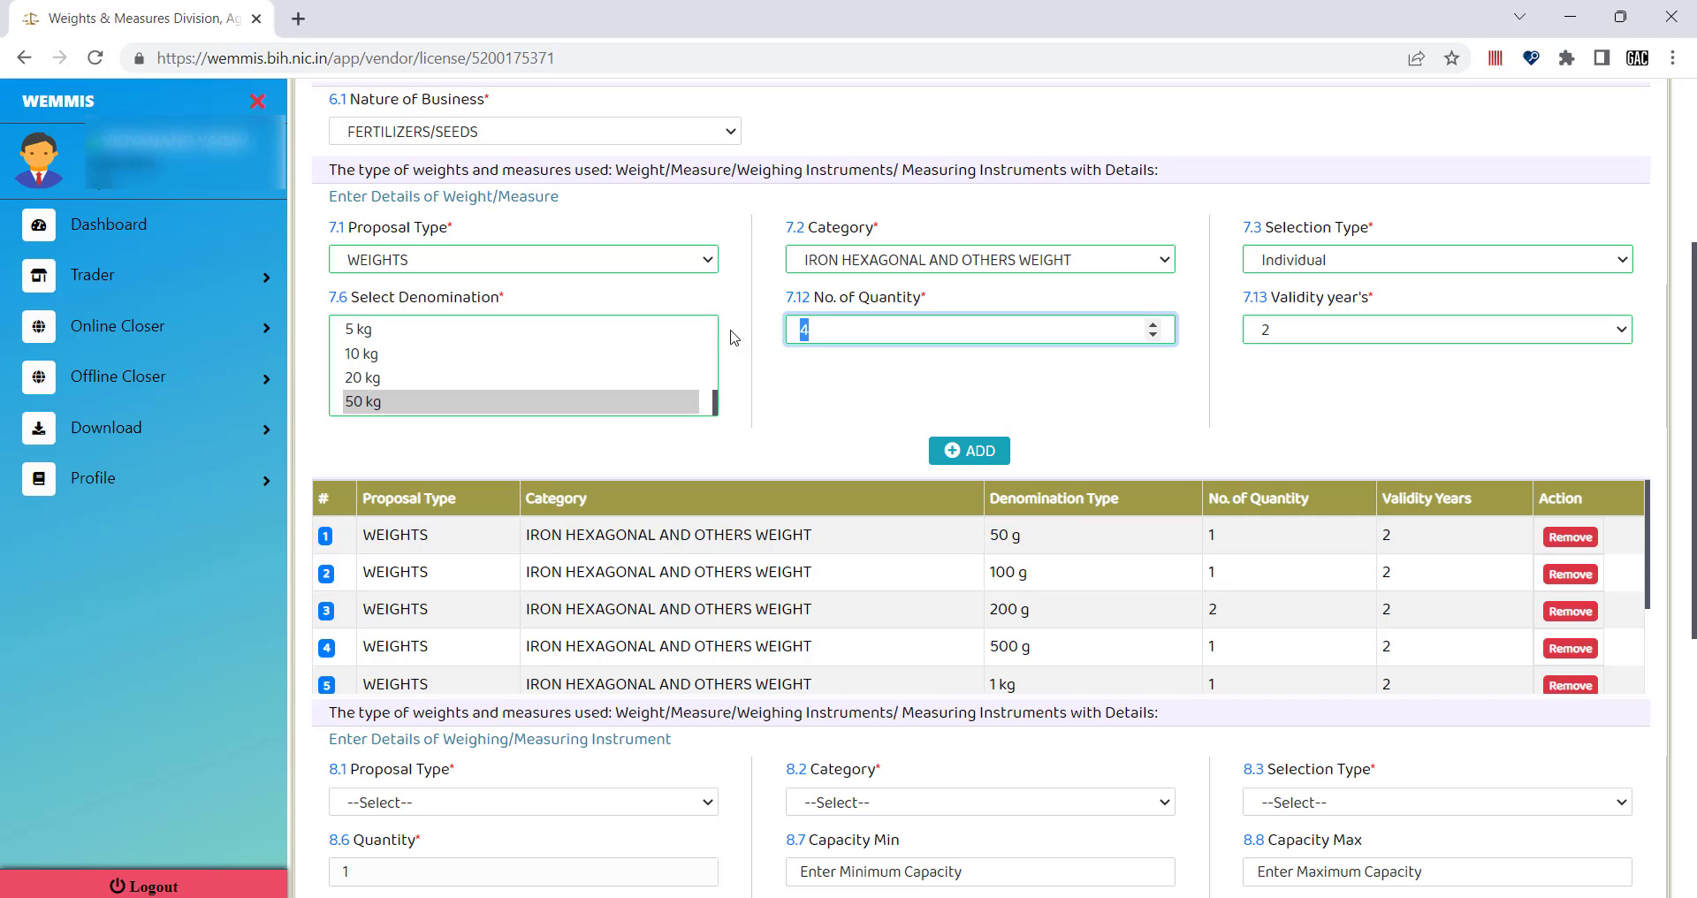
{"action": "type", "text": "1"}
{"action": "left_click", "coordinate": [987, 452]}
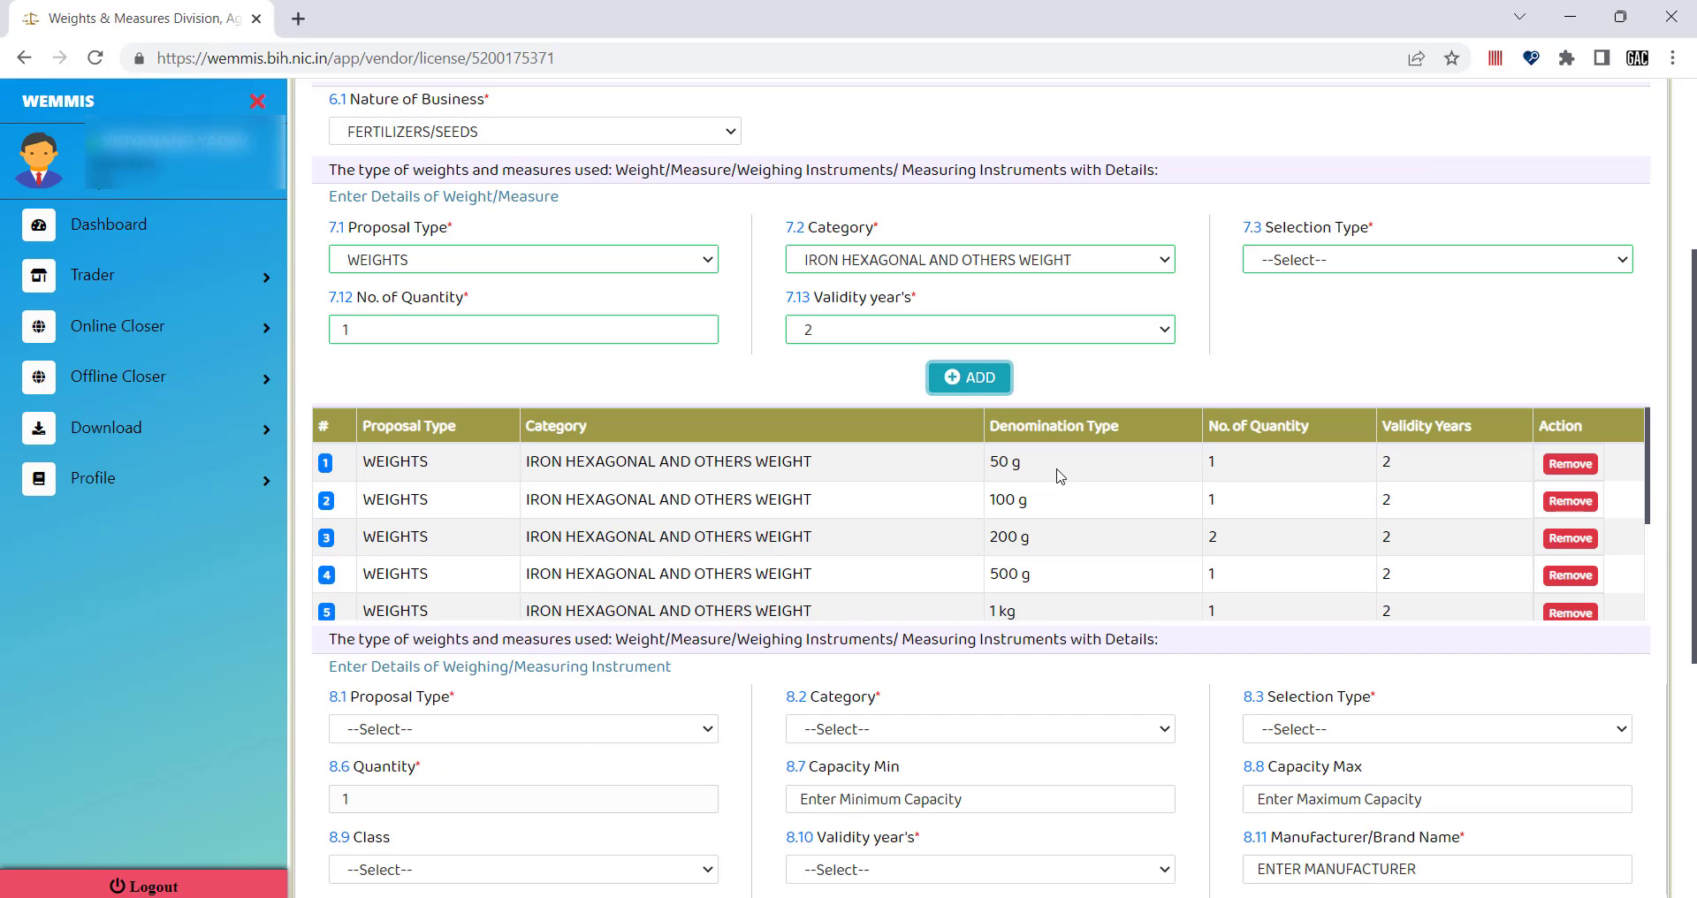
Review the weights table entries and remove the 50 g row.
{"action": "scroll", "coordinate": [757, 548], "scroll_direction": "down", "scroll_amount": 2}
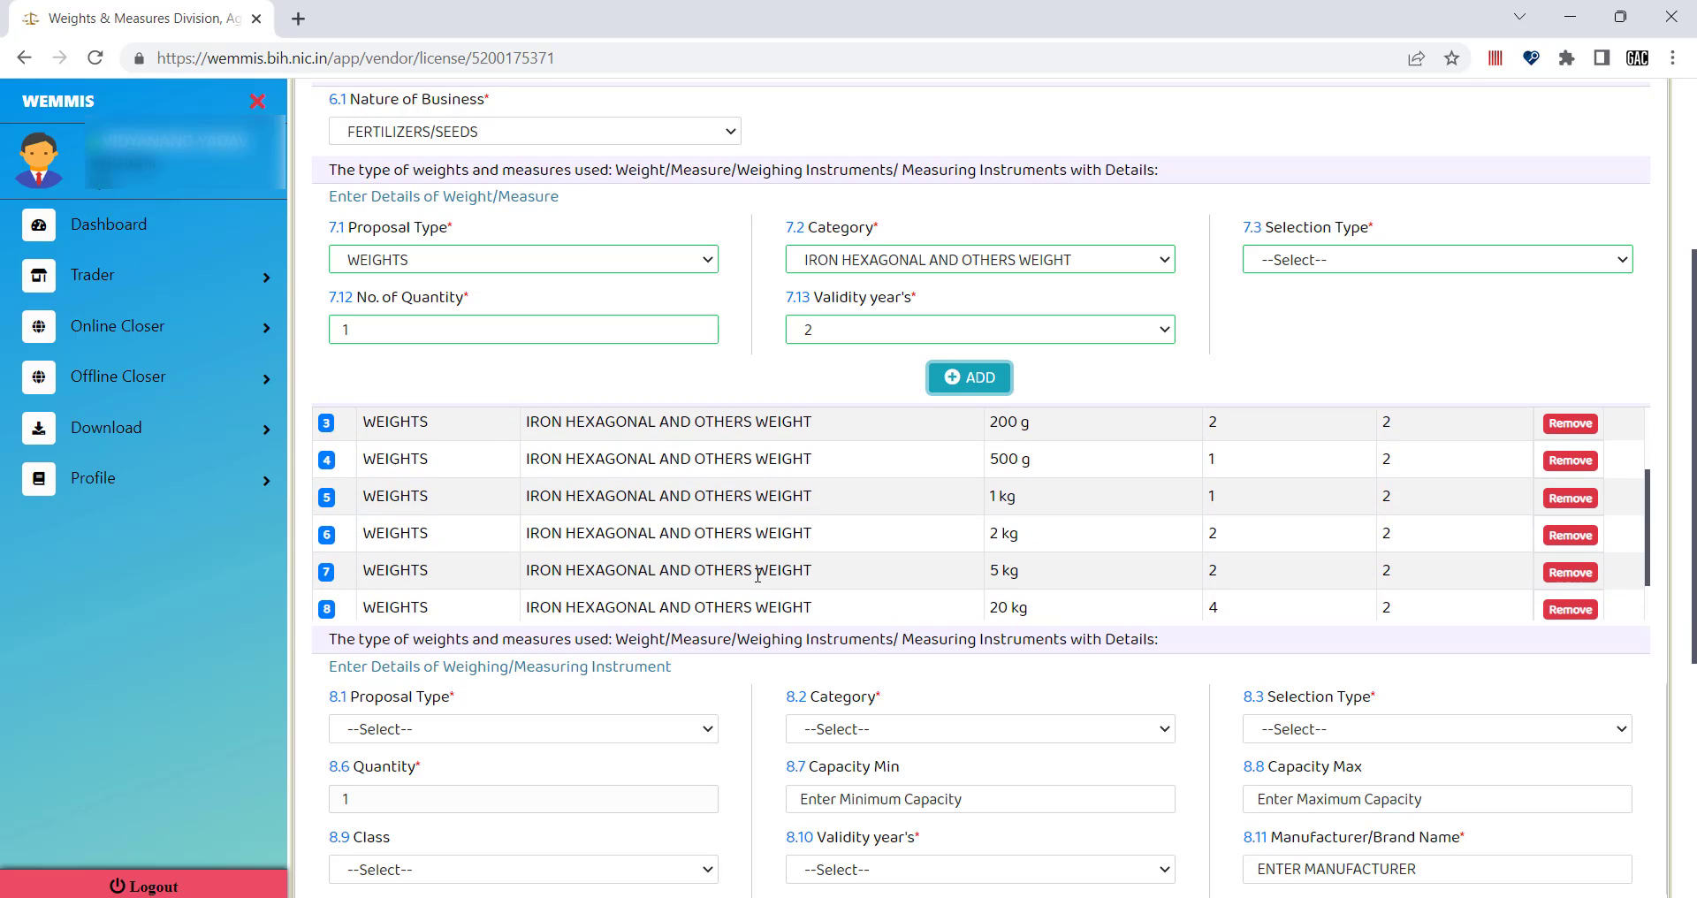
{"action": "scroll", "coordinate": [757, 574], "scroll_direction": "down", "scroll_amount": 1}
{"action": "scroll", "coordinate": [756, 495], "scroll_direction": "up", "scroll_amount": 1}
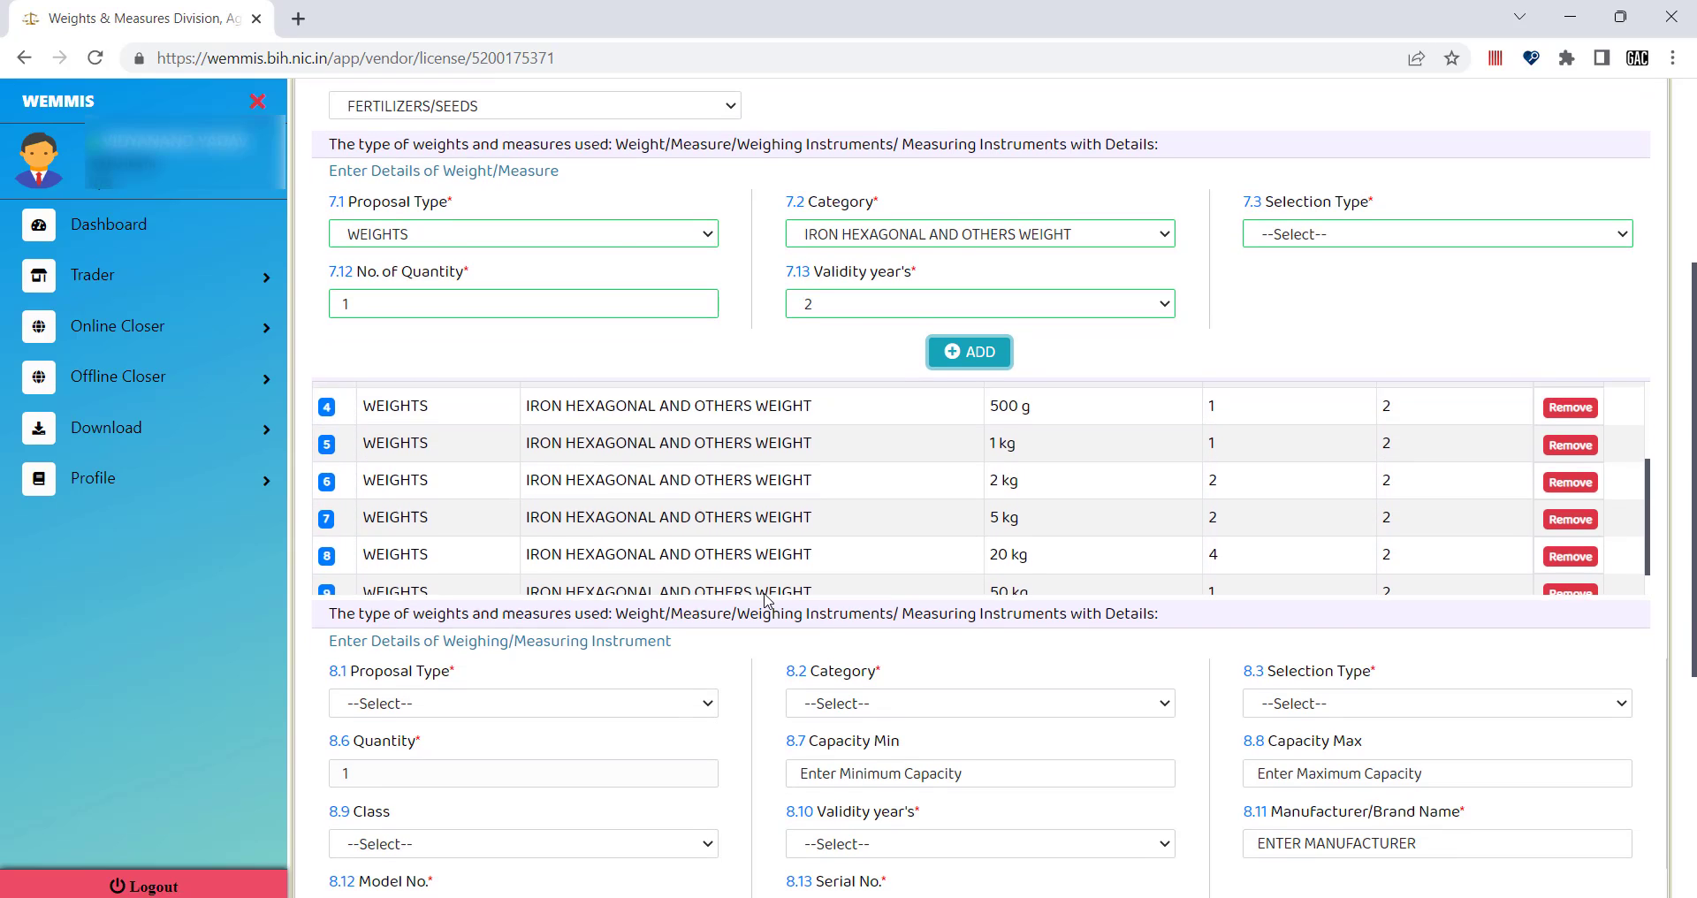
{"action": "scroll", "coordinate": [755, 482], "scroll_direction": "up", "scroll_amount": 2}
{"action": "scroll", "coordinate": [1204, 485], "scroll_direction": "down", "scroll_amount": 1}
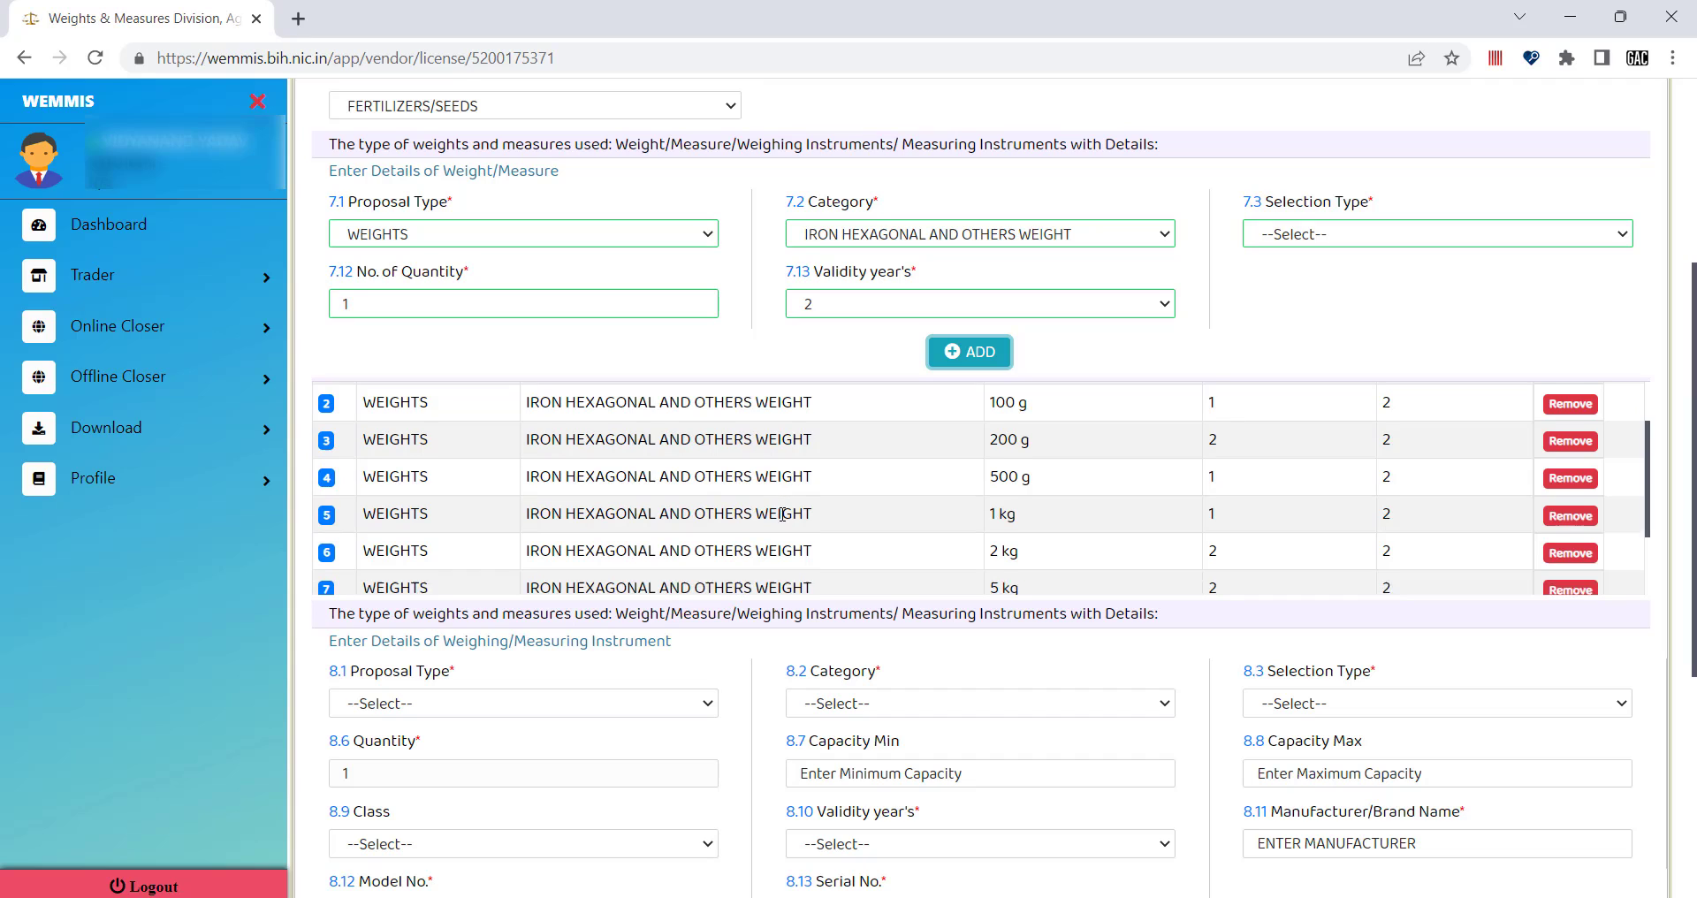
{"action": "scroll", "coordinate": [1460, 528], "scroll_direction": "up", "scroll_amount": 2}
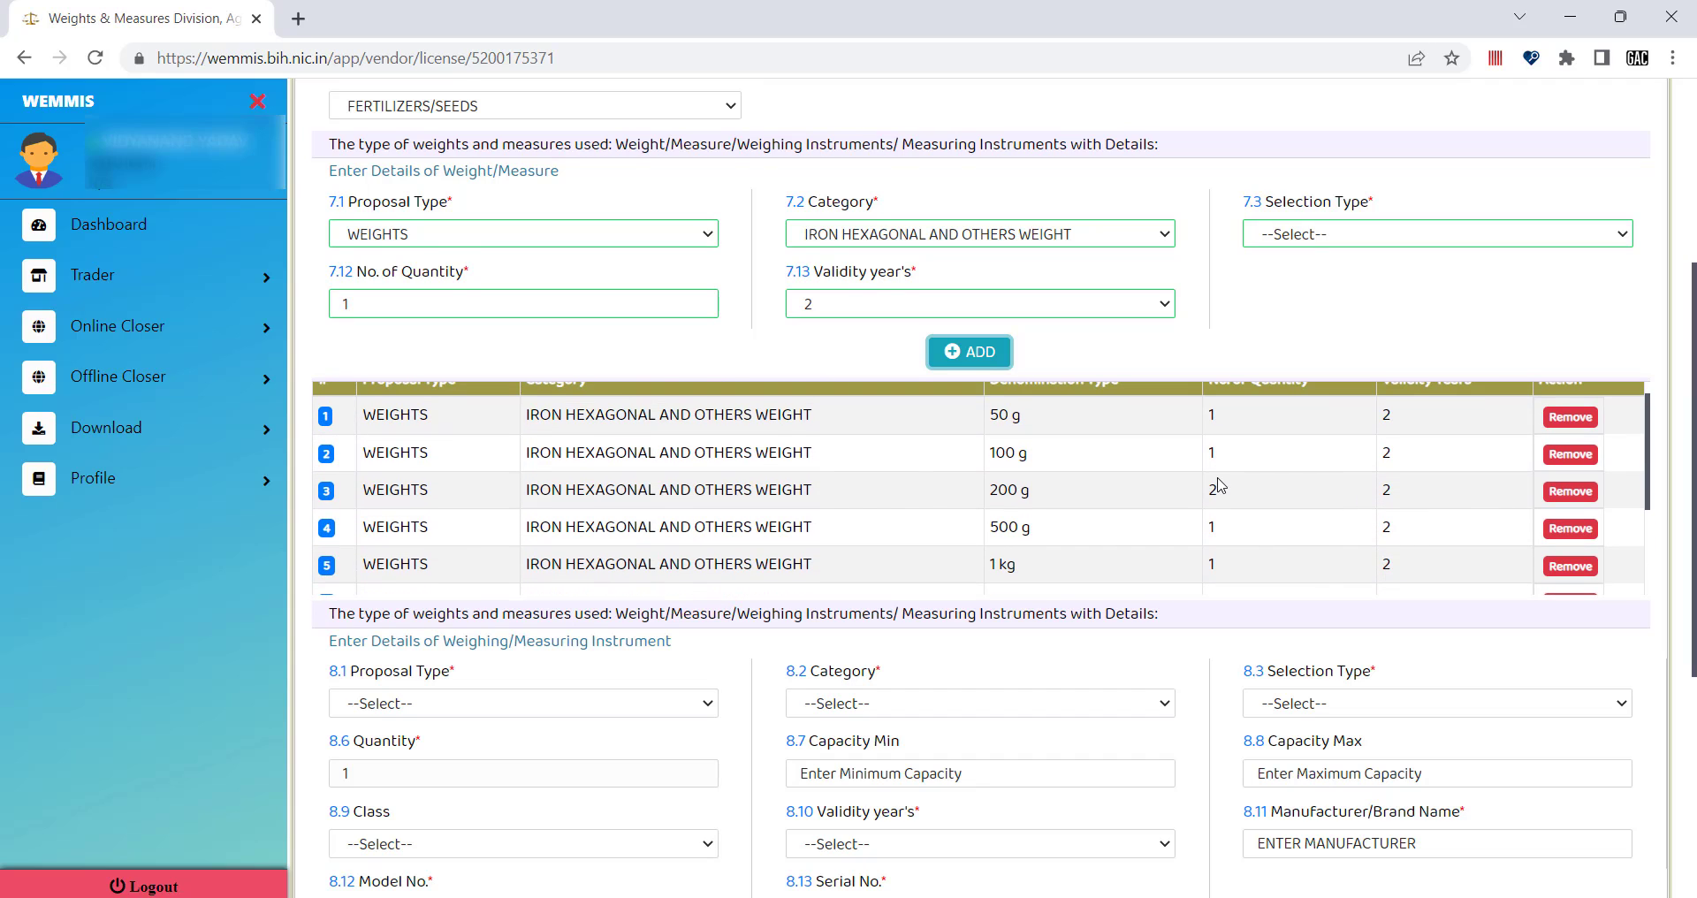
{"action": "scroll", "coordinate": [863, 487], "scroll_direction": "up", "scroll_amount": 1}
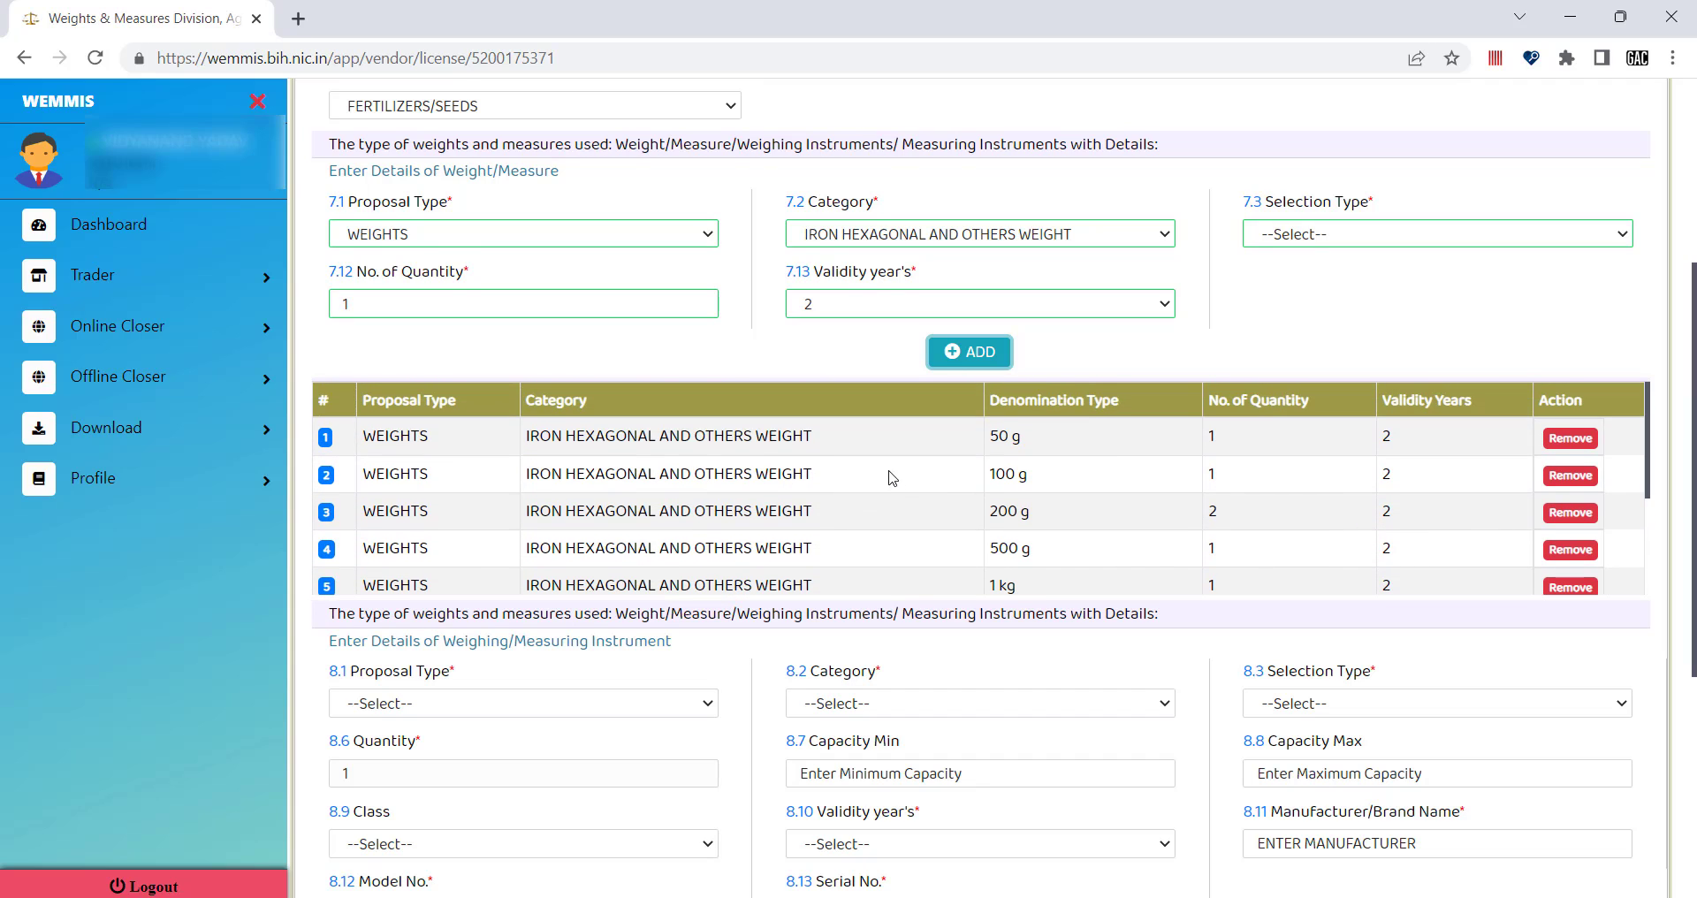
{"action": "left_click", "coordinate": [1574, 445]}
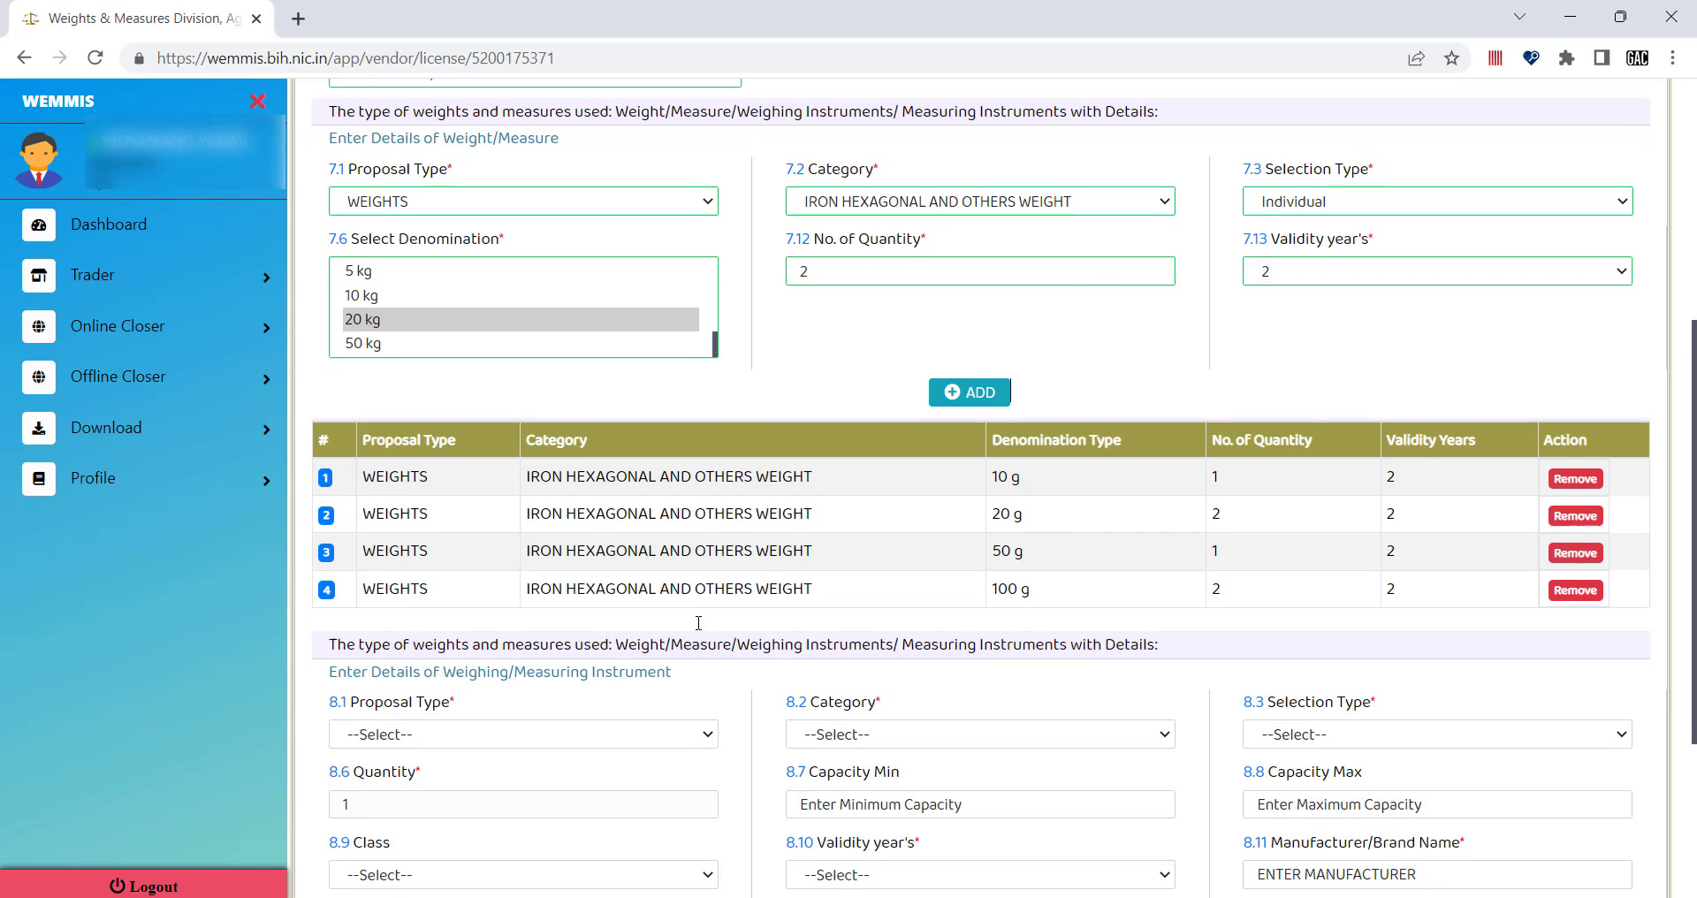
{"action": "scroll", "coordinate": [450, 609], "scroll_direction": "down", "scroll_amount": 2}
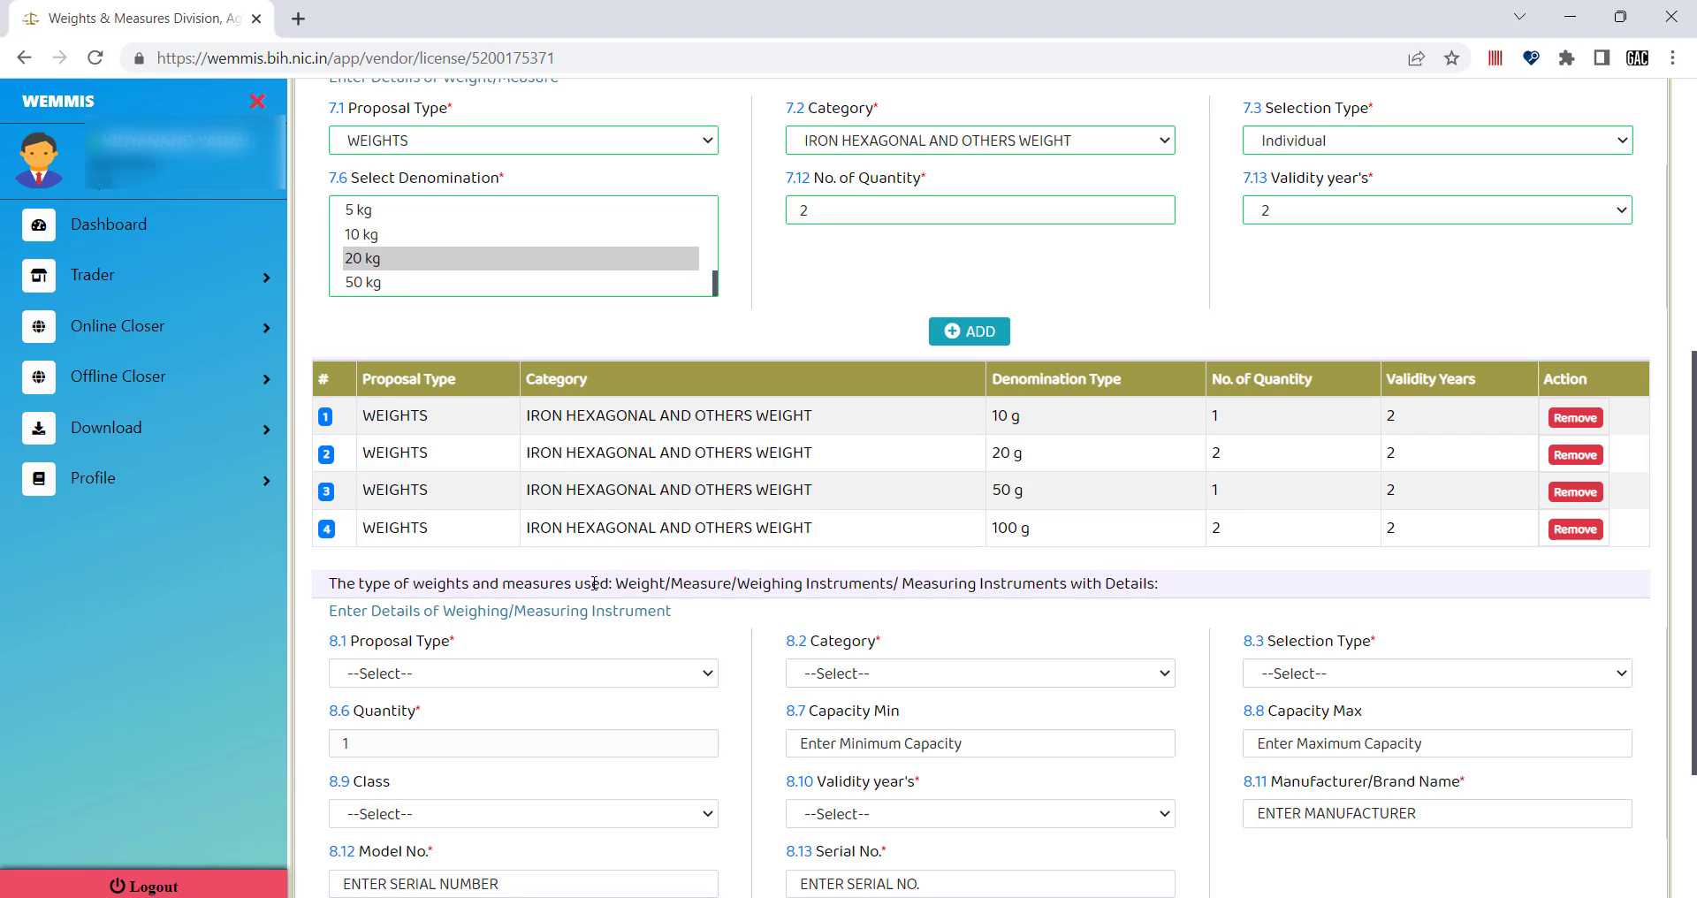
Set proposal type to WEIGHING INSTRUMENT and category to NON AUTOMATIC WEIGHING INSTRUMENTS ELECTRONIC.
{"action": "left_click", "coordinate": [451, 680]}
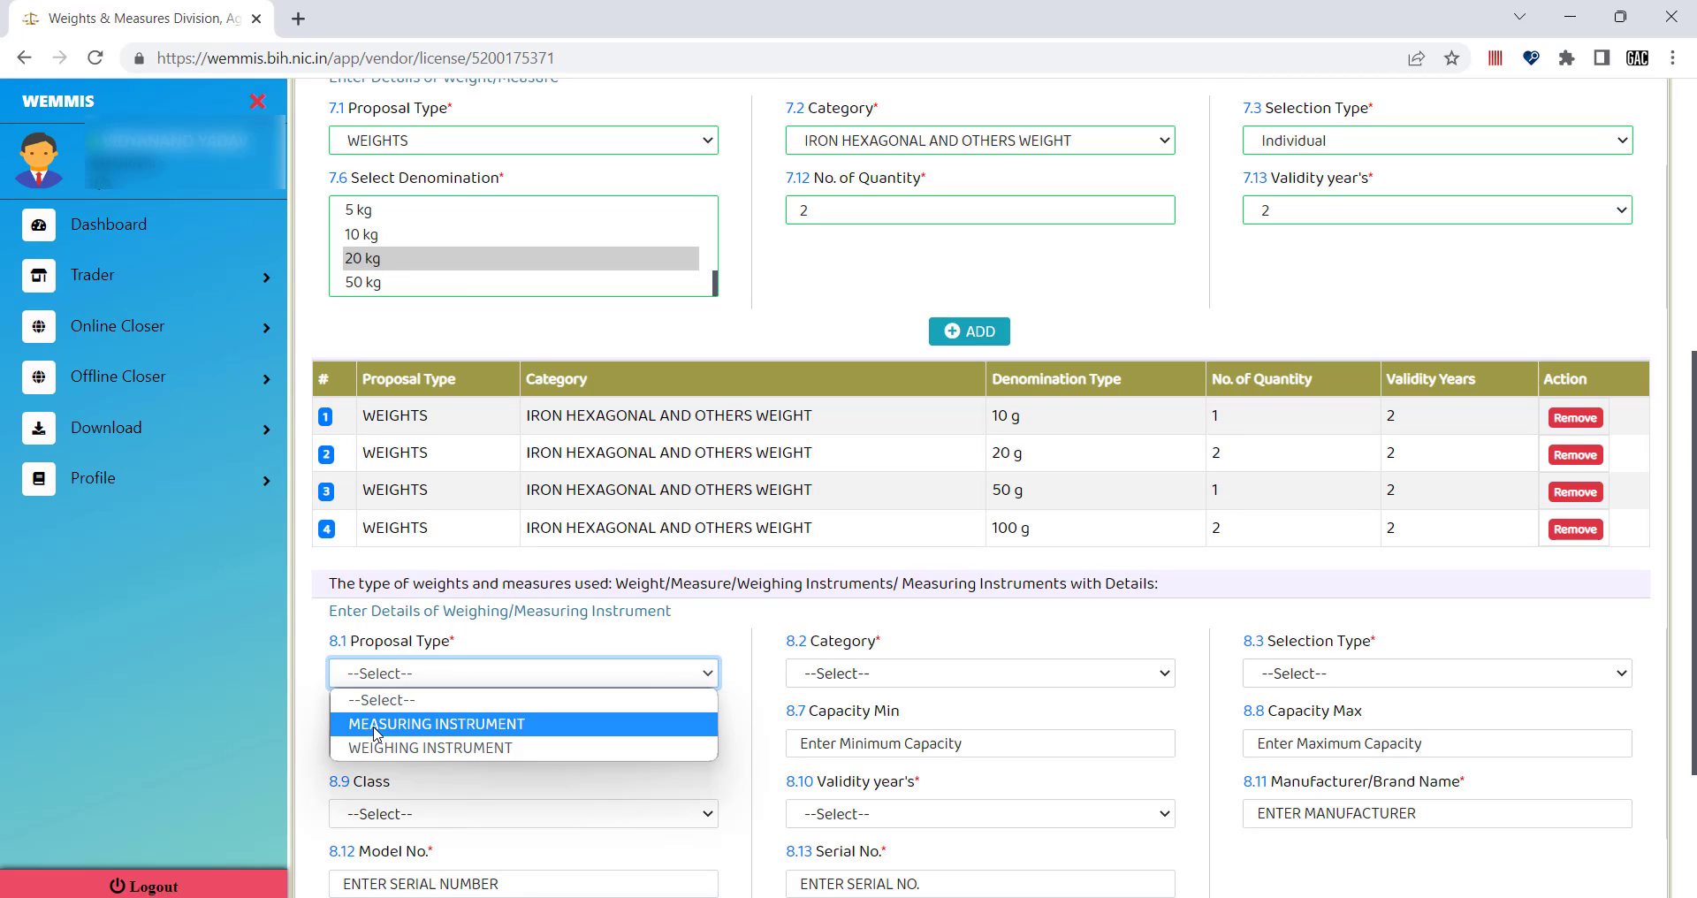
{"action": "left_click", "coordinate": [449, 749]}
{"action": "left_click", "coordinate": [857, 670]}
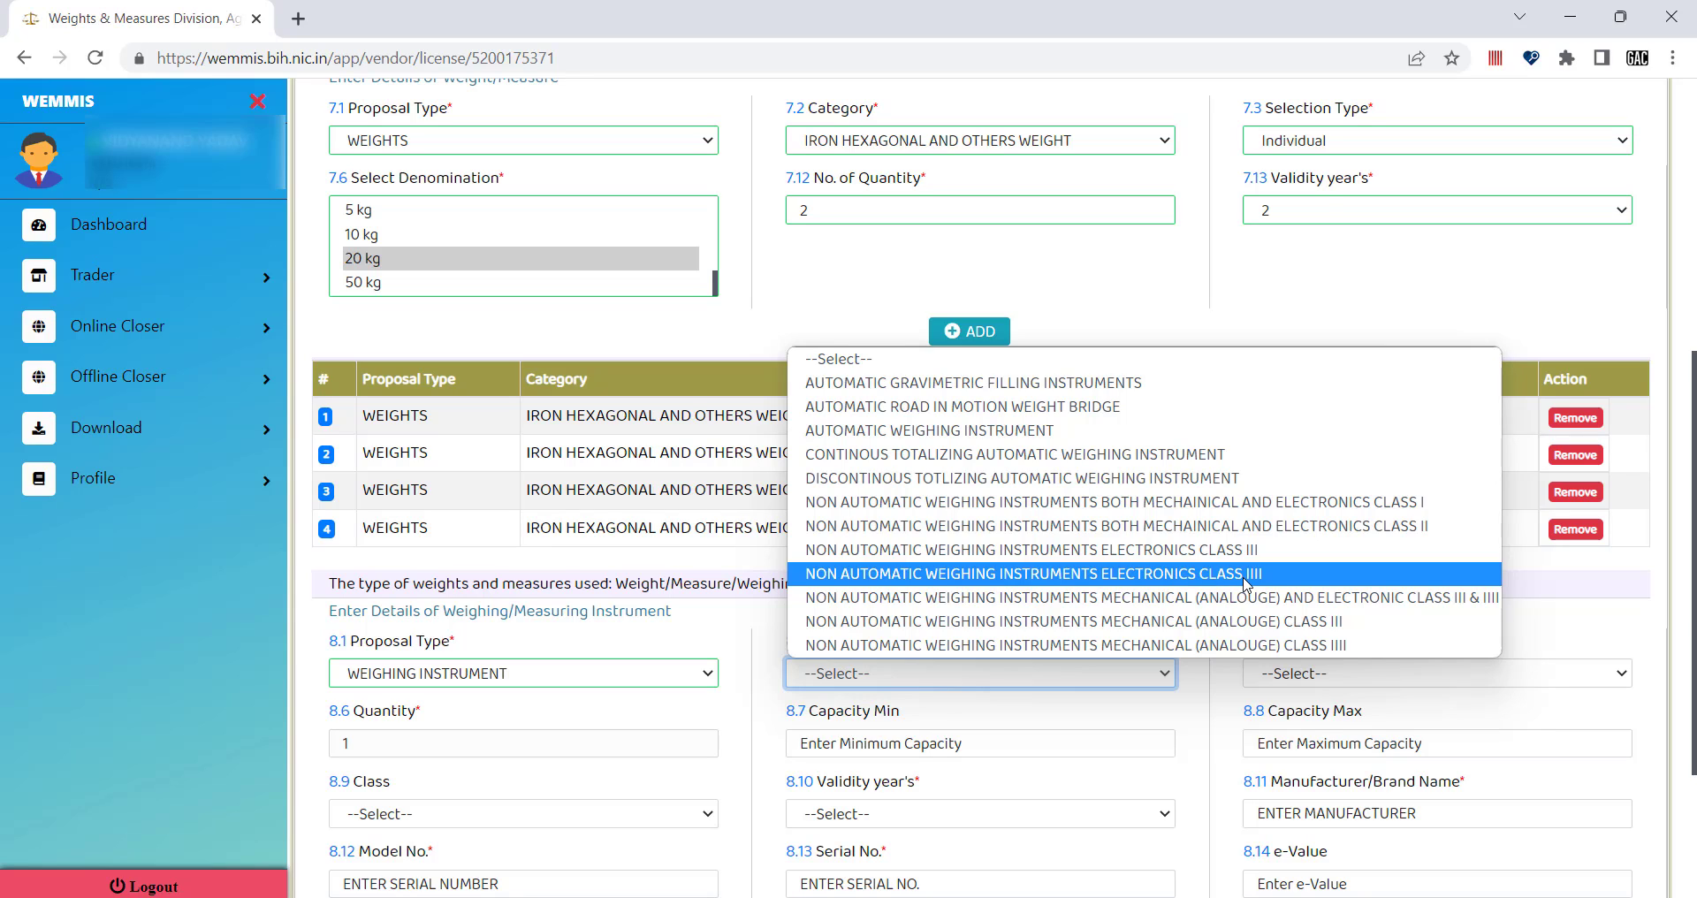
{"action": "left_click", "coordinate": [1179, 550]}
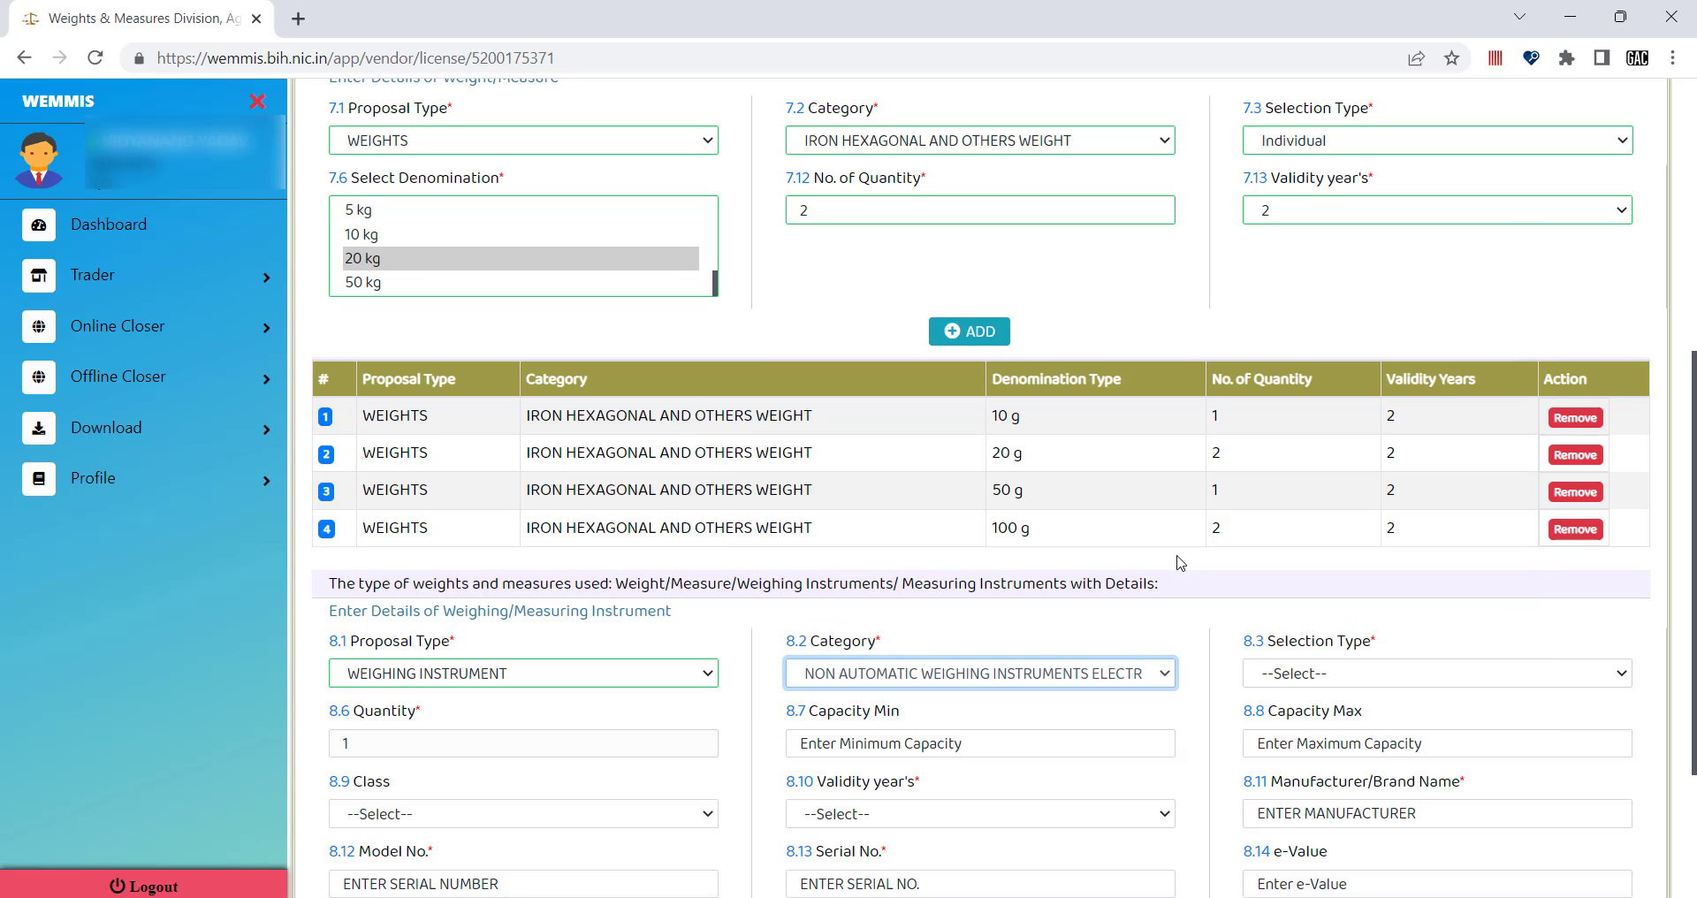
Choose 100 kg in the 8.3 Selection Type dropdown.
{"action": "scroll", "coordinate": [1025, 689], "scroll_direction": "down", "scroll_amount": 5}
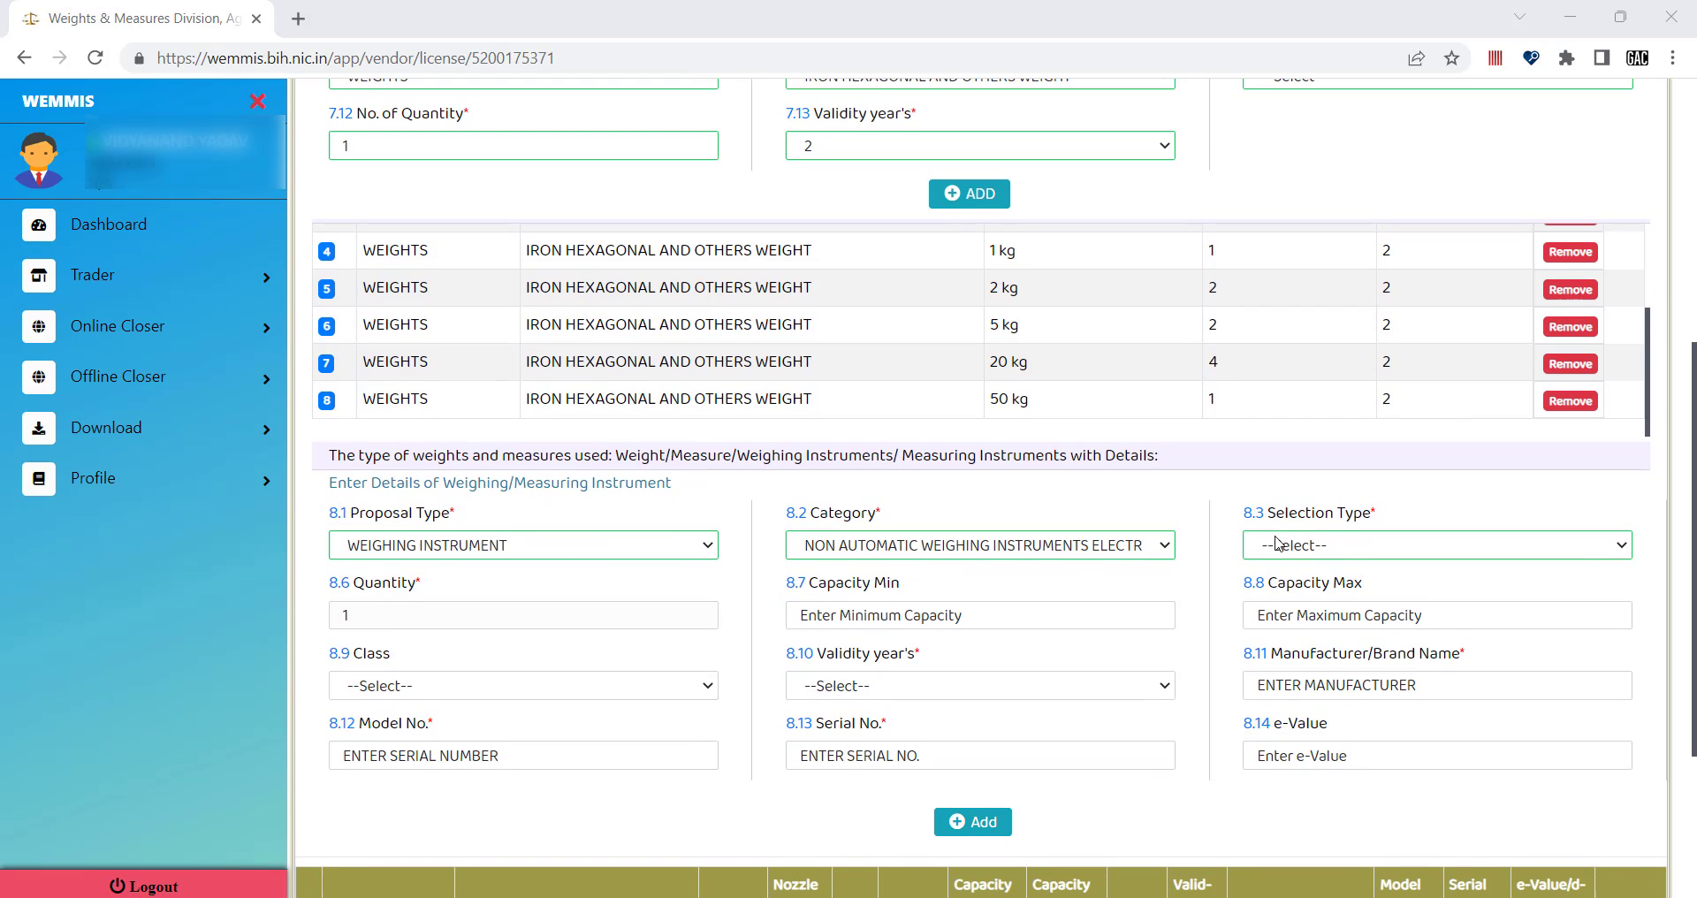
{"action": "left_click", "coordinate": [1338, 547]}
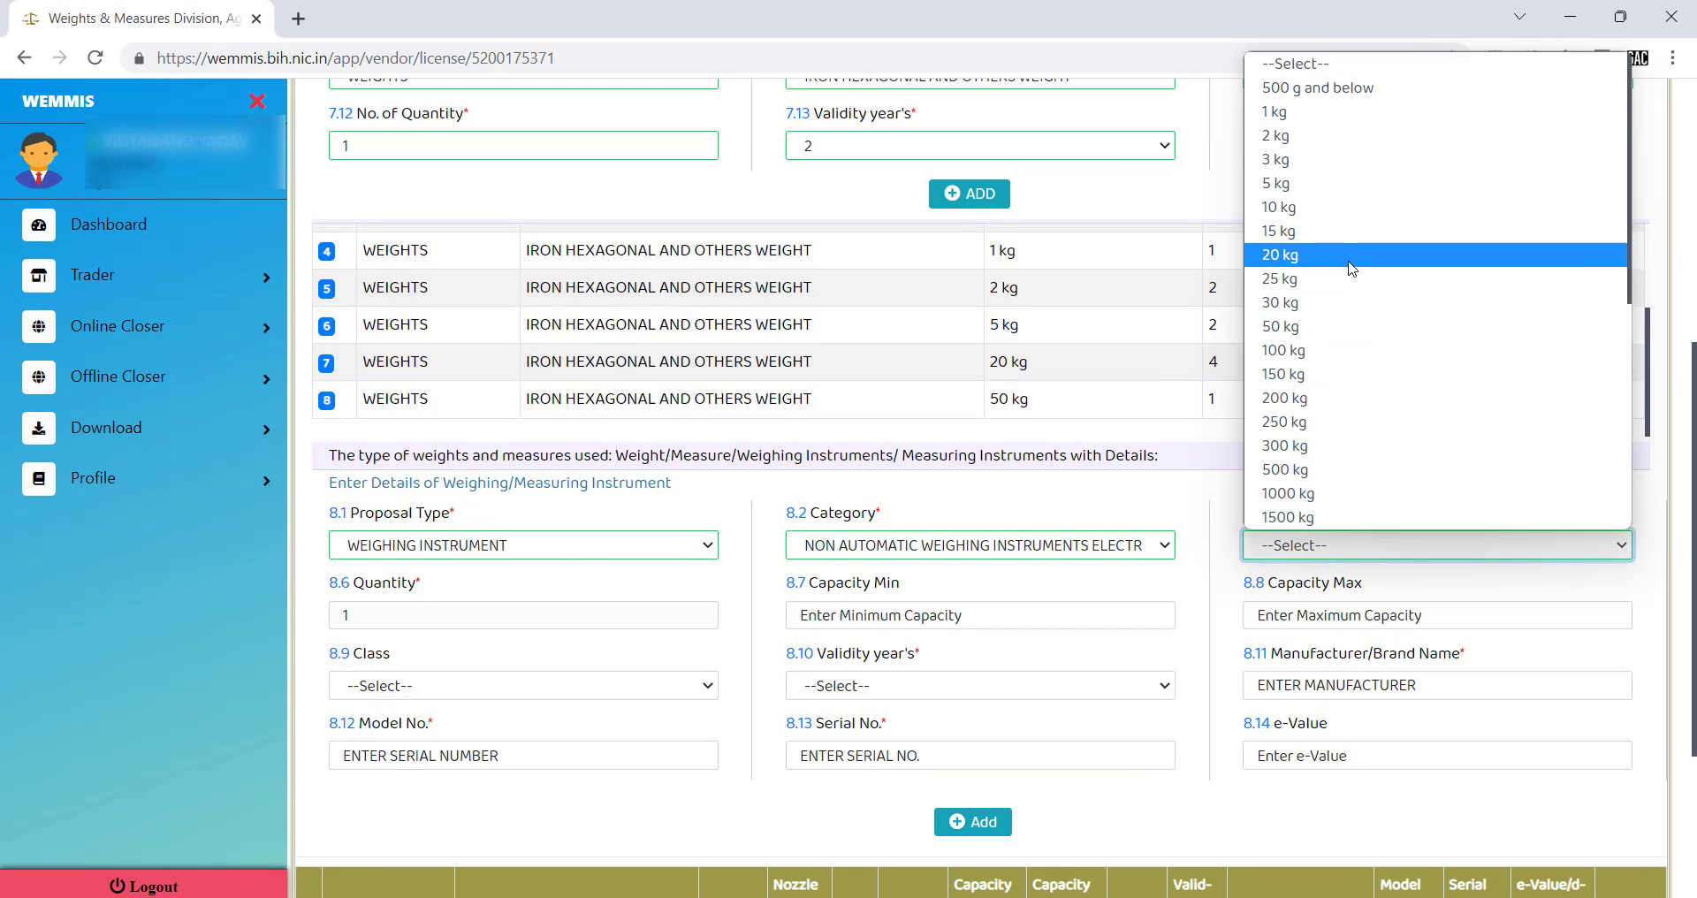
{"action": "scroll", "coordinate": [1353, 364], "scroll_direction": "down", "scroll_amount": 1}
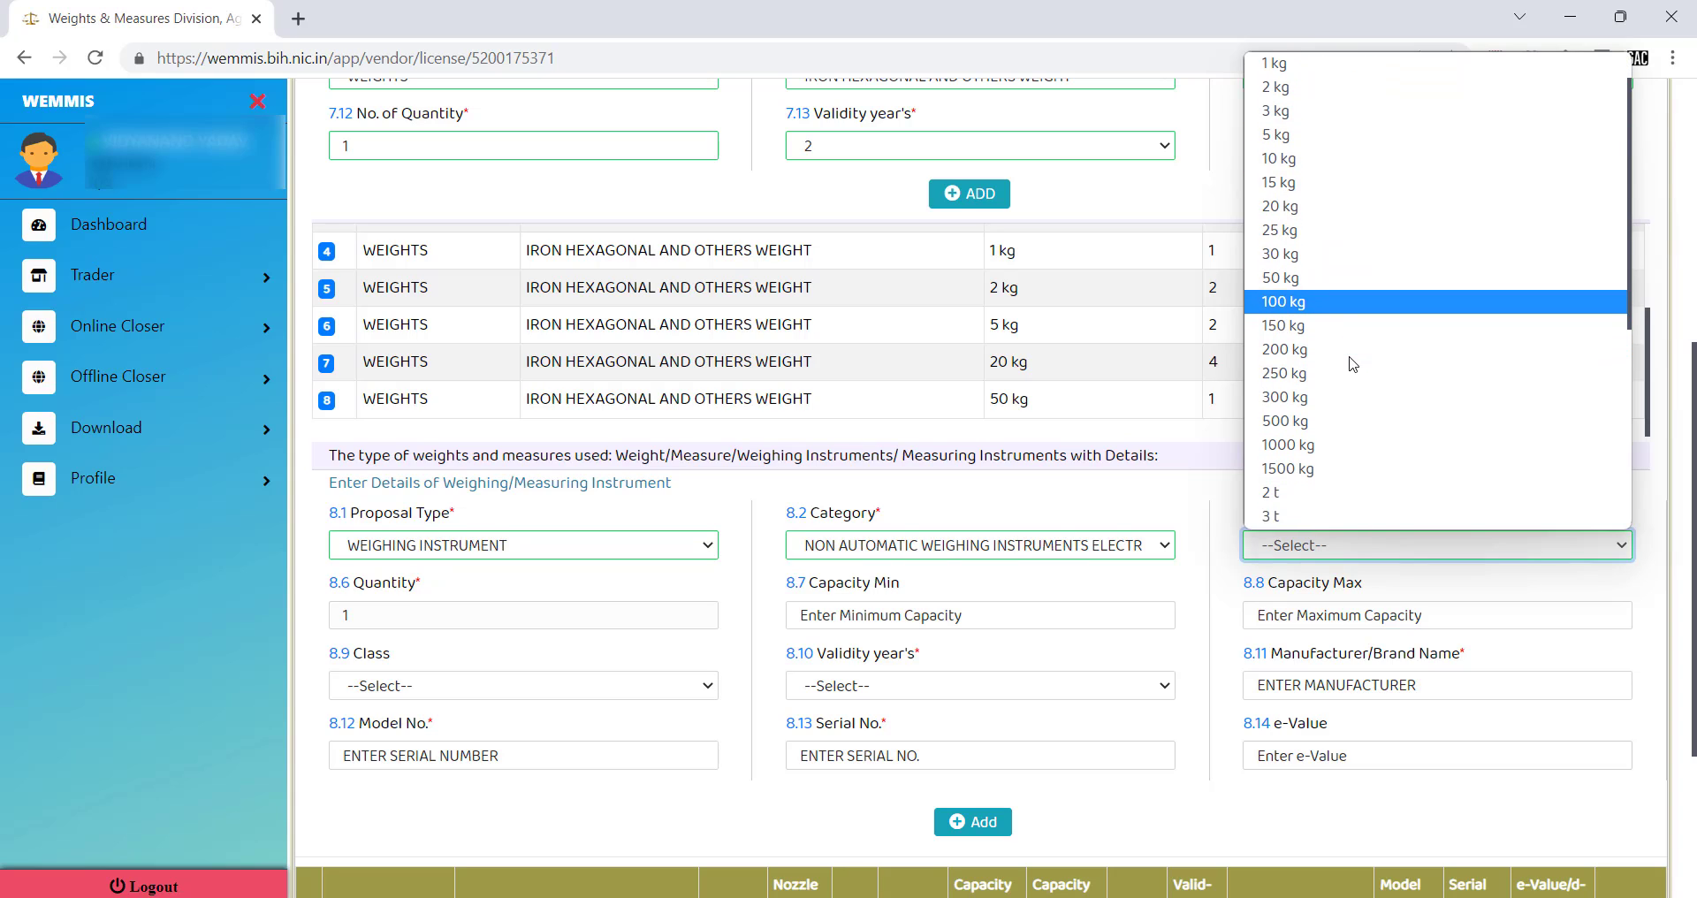
{"action": "scroll", "coordinate": [1353, 364], "scroll_direction": "up", "scroll_amount": 1}
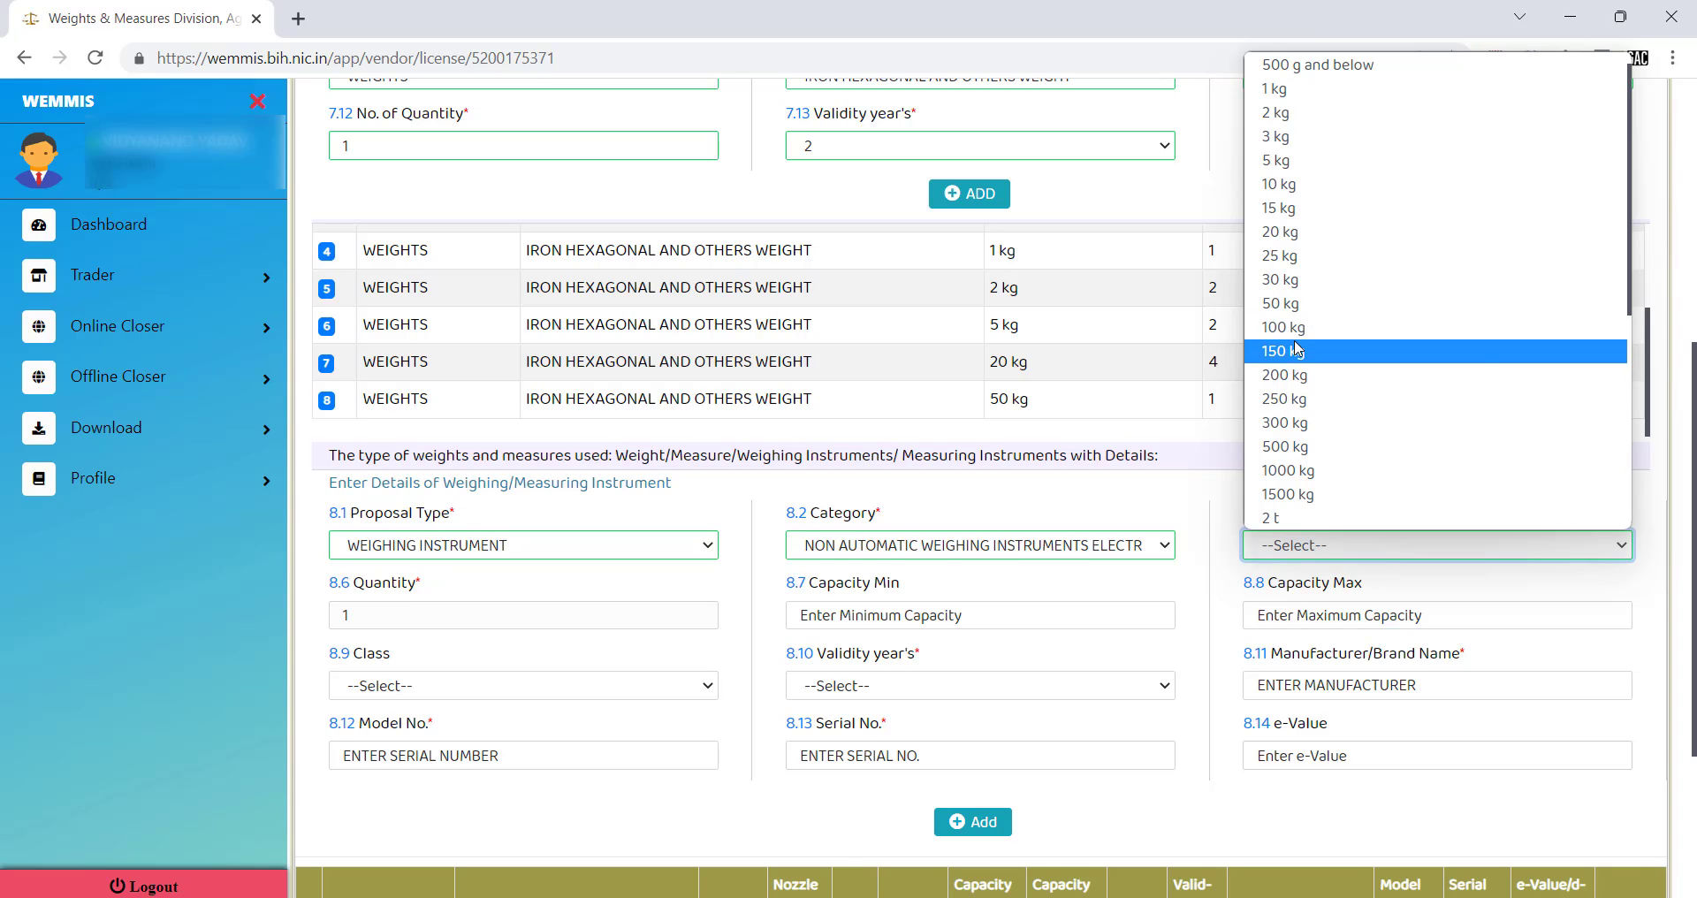
{"action": "scroll", "coordinate": [1308, 441], "scroll_direction": "down", "scroll_amount": 2}
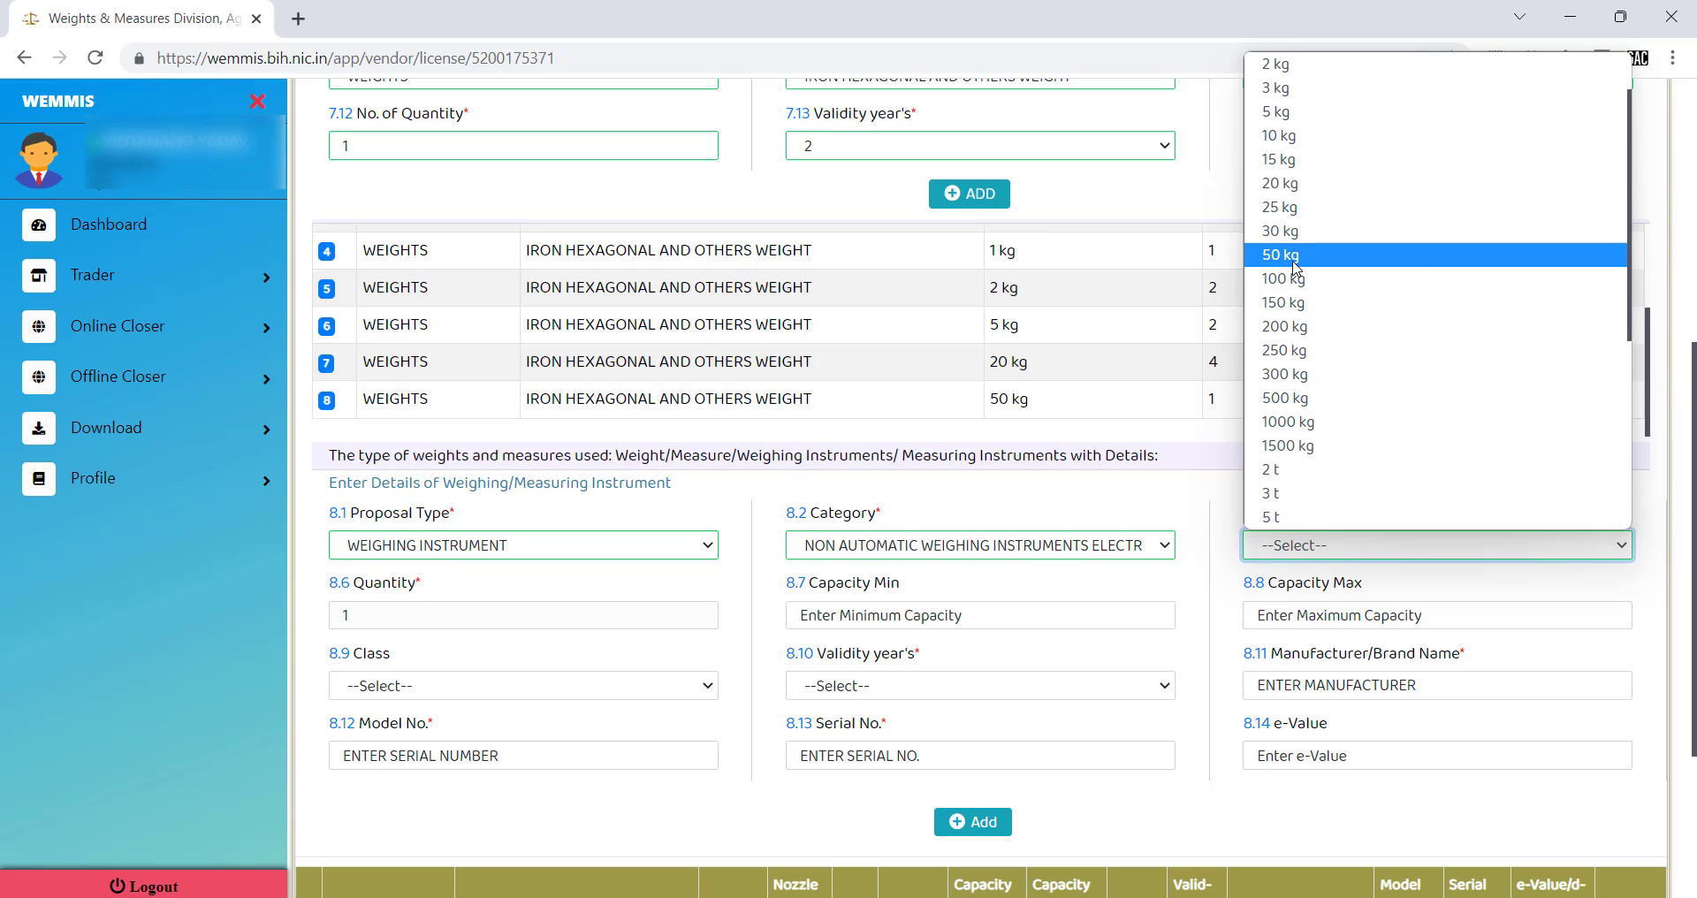
{"action": "left_click", "coordinate": [1297, 284]}
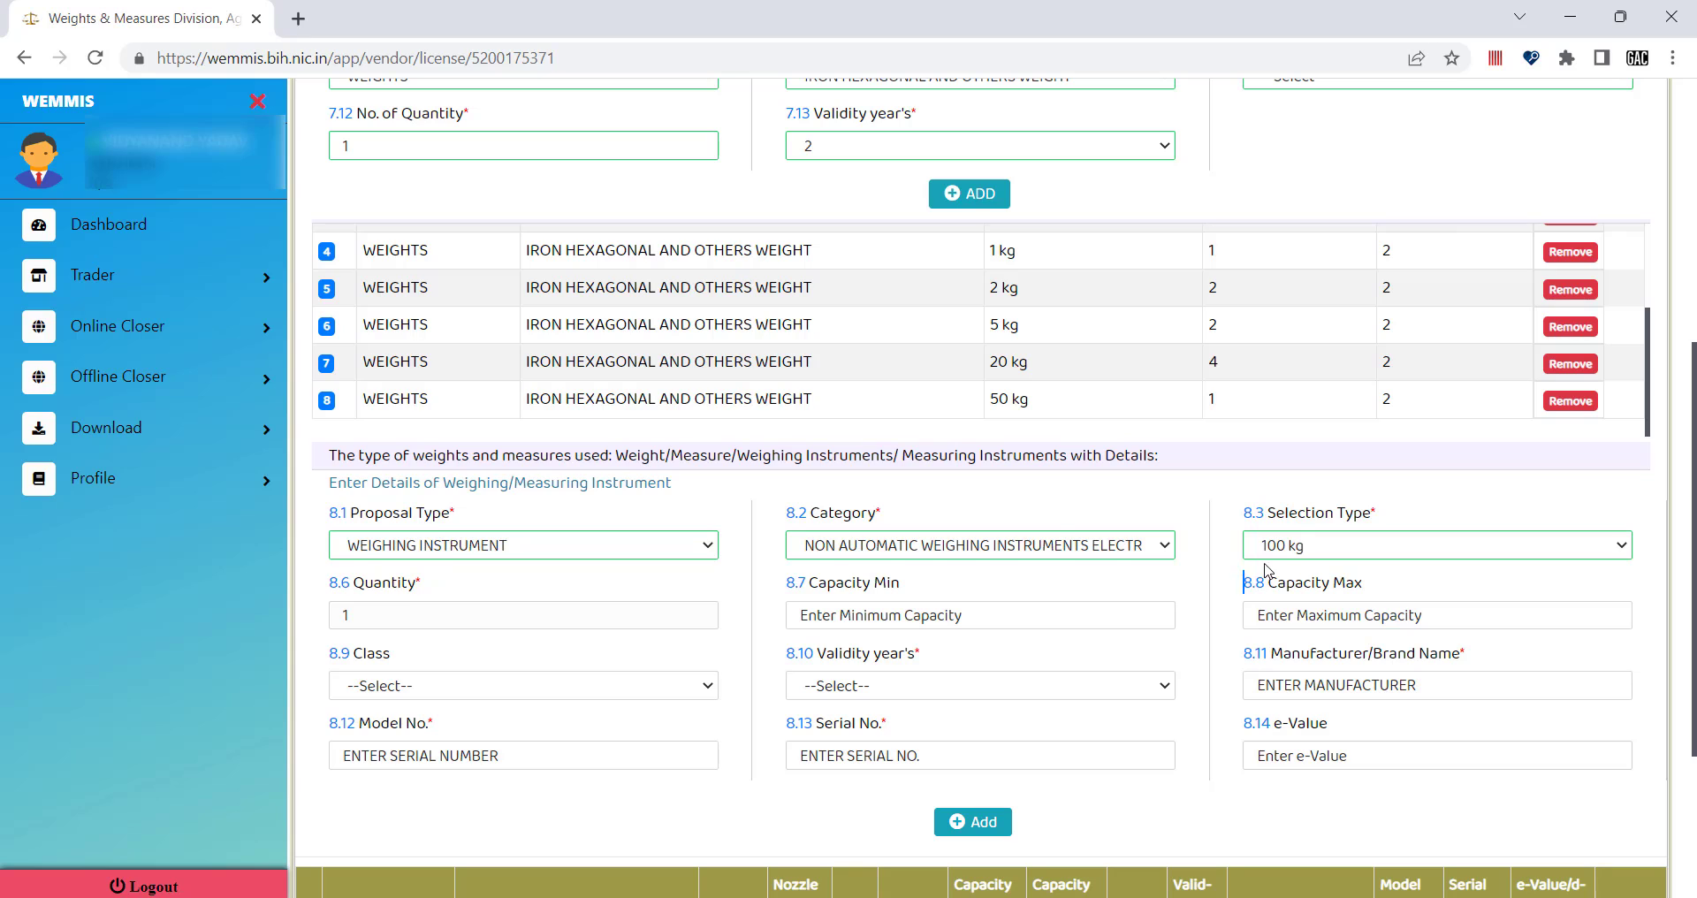
{"action": "left_click", "coordinate": [1299, 554]}
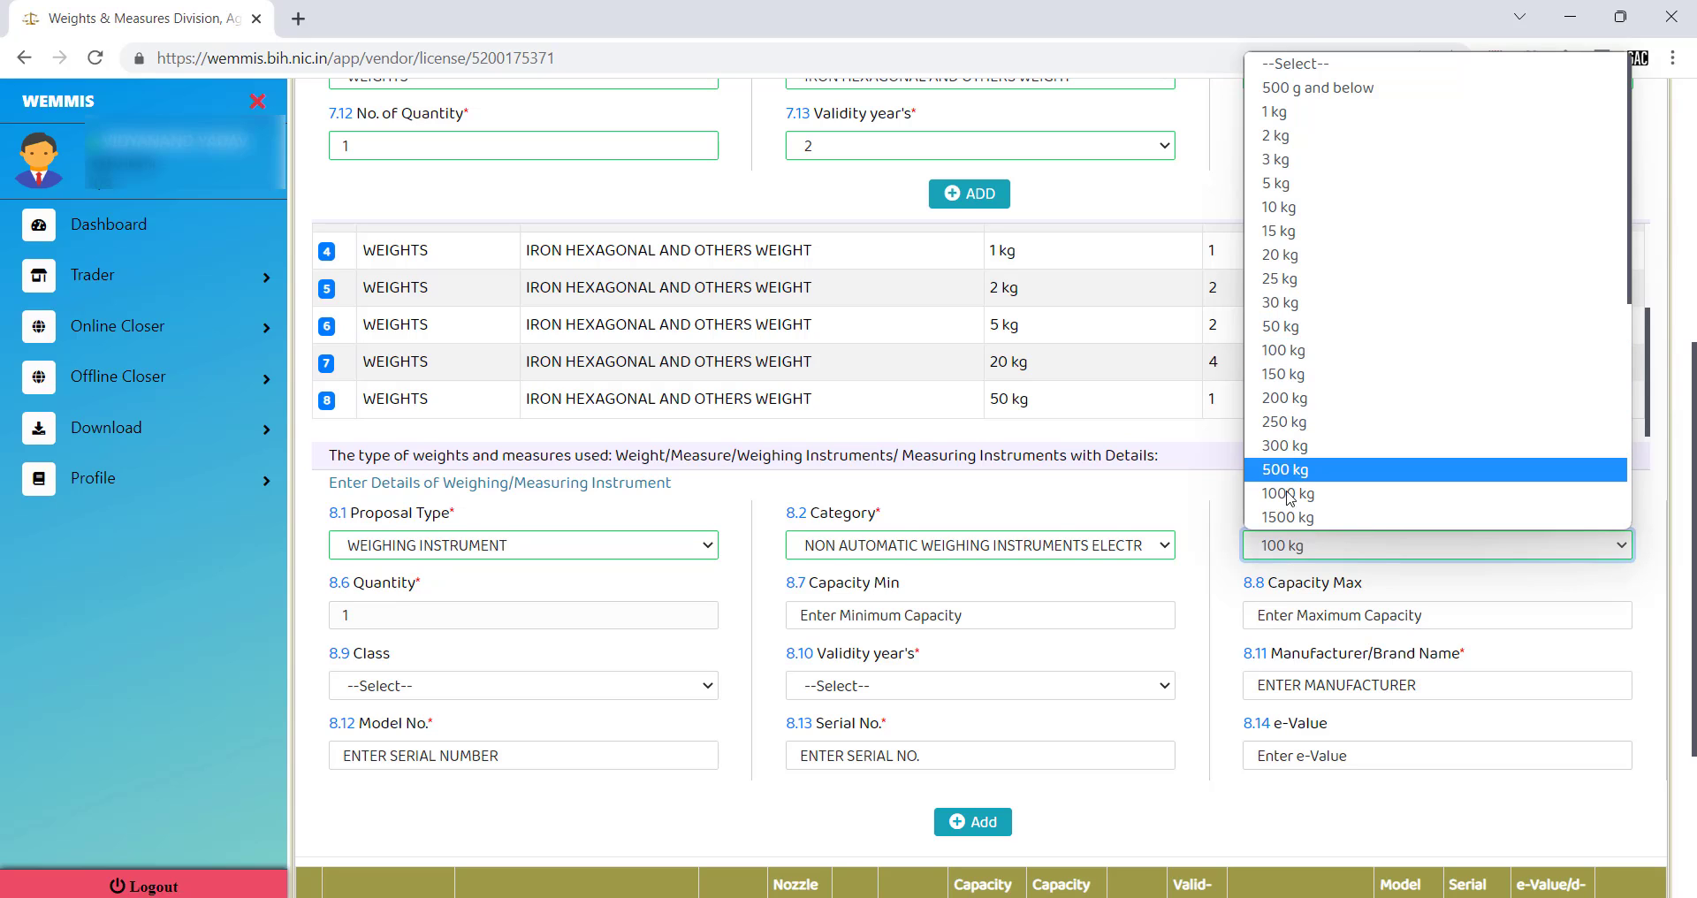
{"action": "left_click", "coordinate": [1219, 583]}
{"action": "scroll", "coordinate": [1043, 605], "scroll_direction": "down", "scroll_amount": 1}
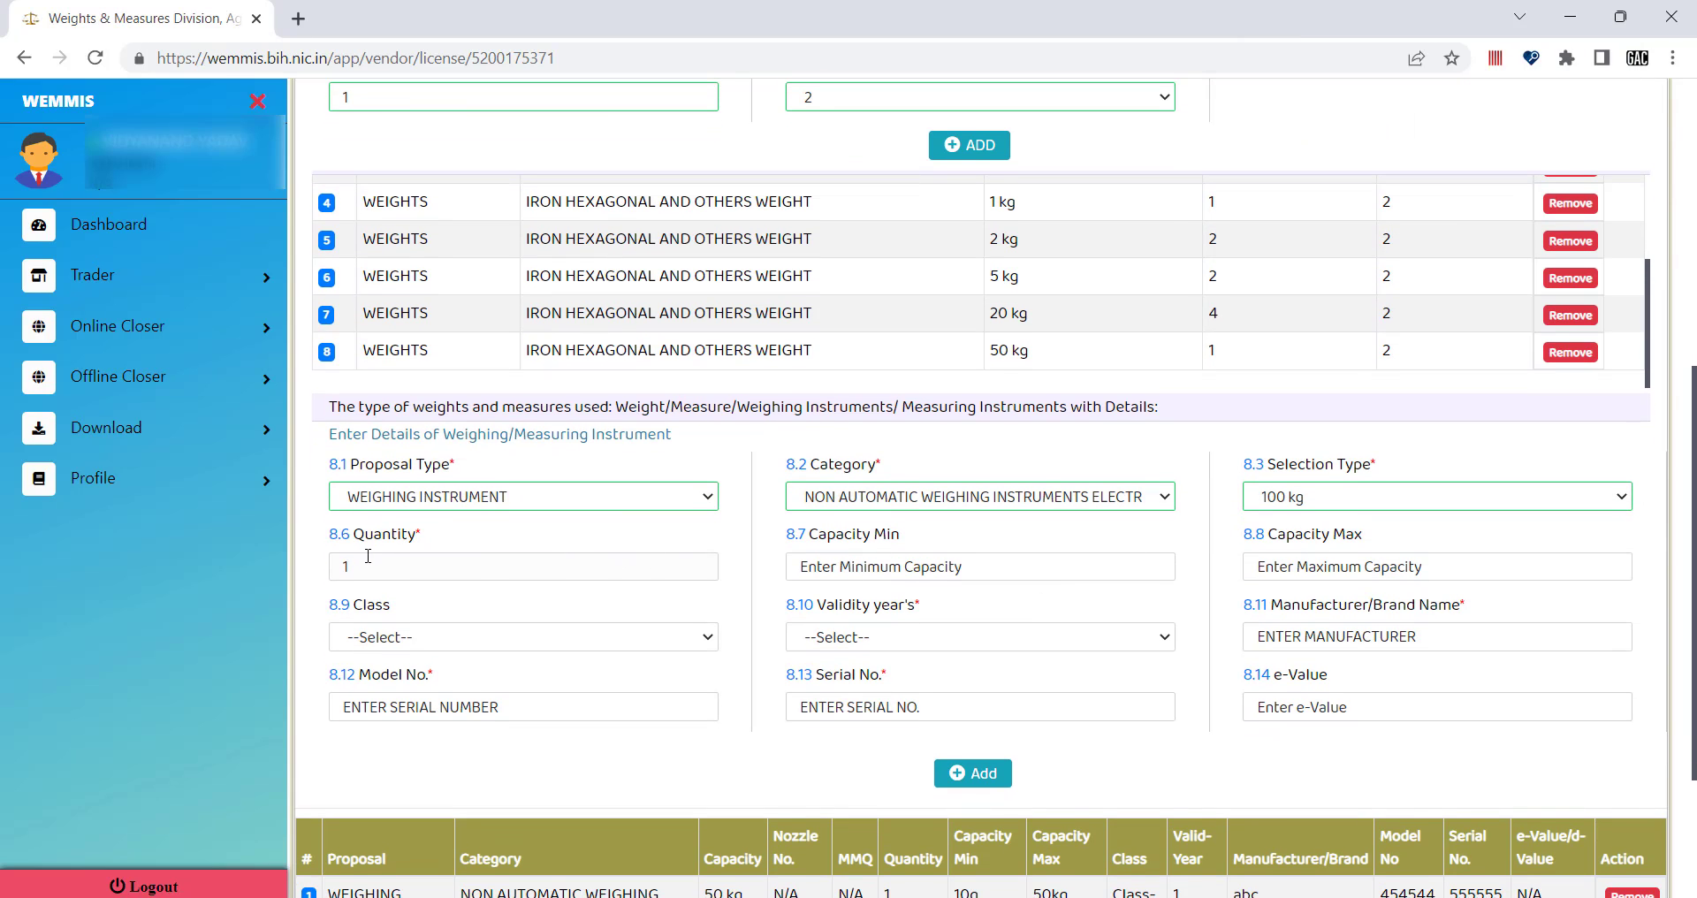
Enter Capacity Min 200g and Capacity Max 100kg.
{"action": "left_click", "coordinate": [853, 569]}
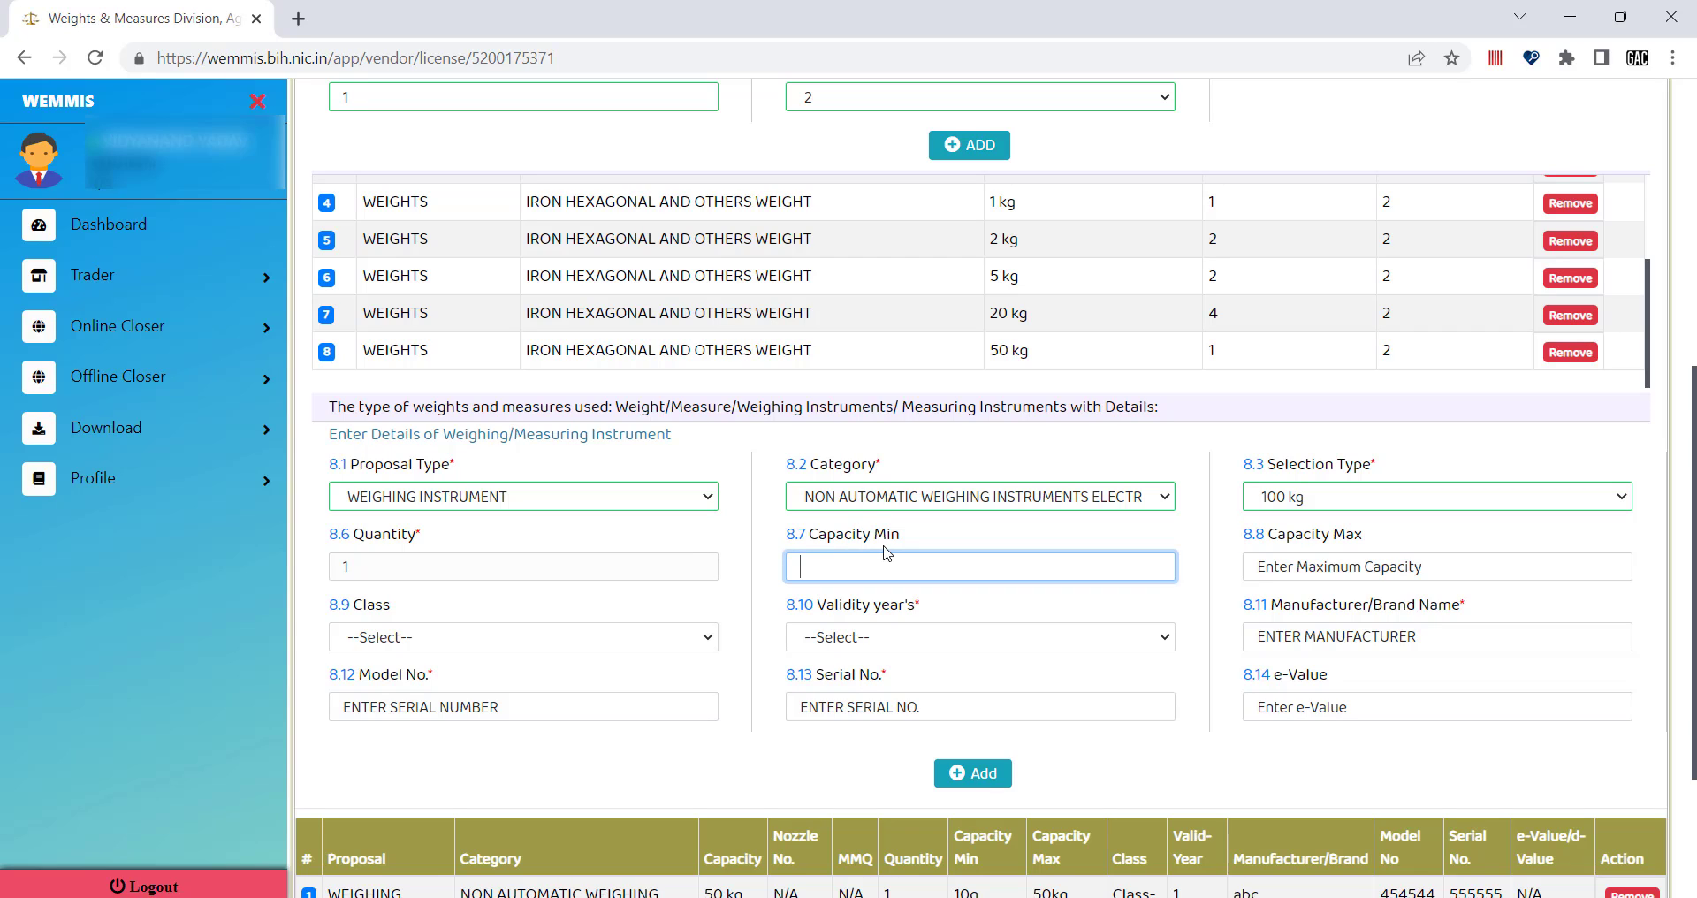
{"action": "scroll", "coordinate": [875, 287], "scroll_direction": "up", "scroll_amount": 1}
{"action": "scroll", "coordinate": [875, 287], "scroll_direction": "up", "scroll_amount": 4}
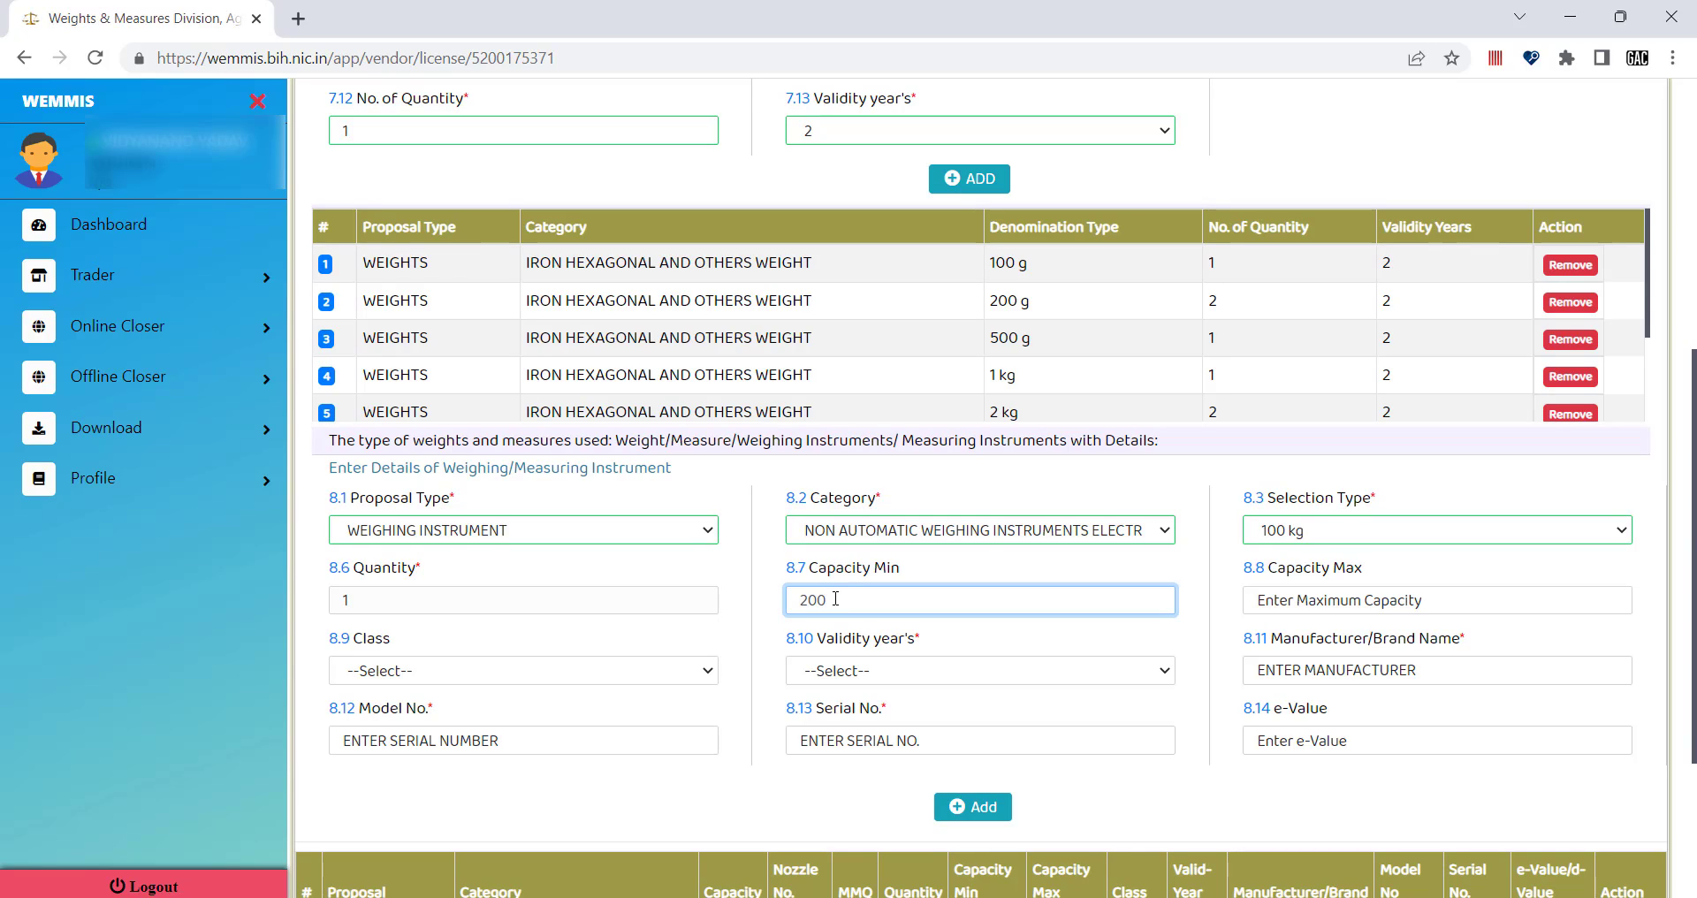
{"action": "left_click", "coordinate": [931, 567]}
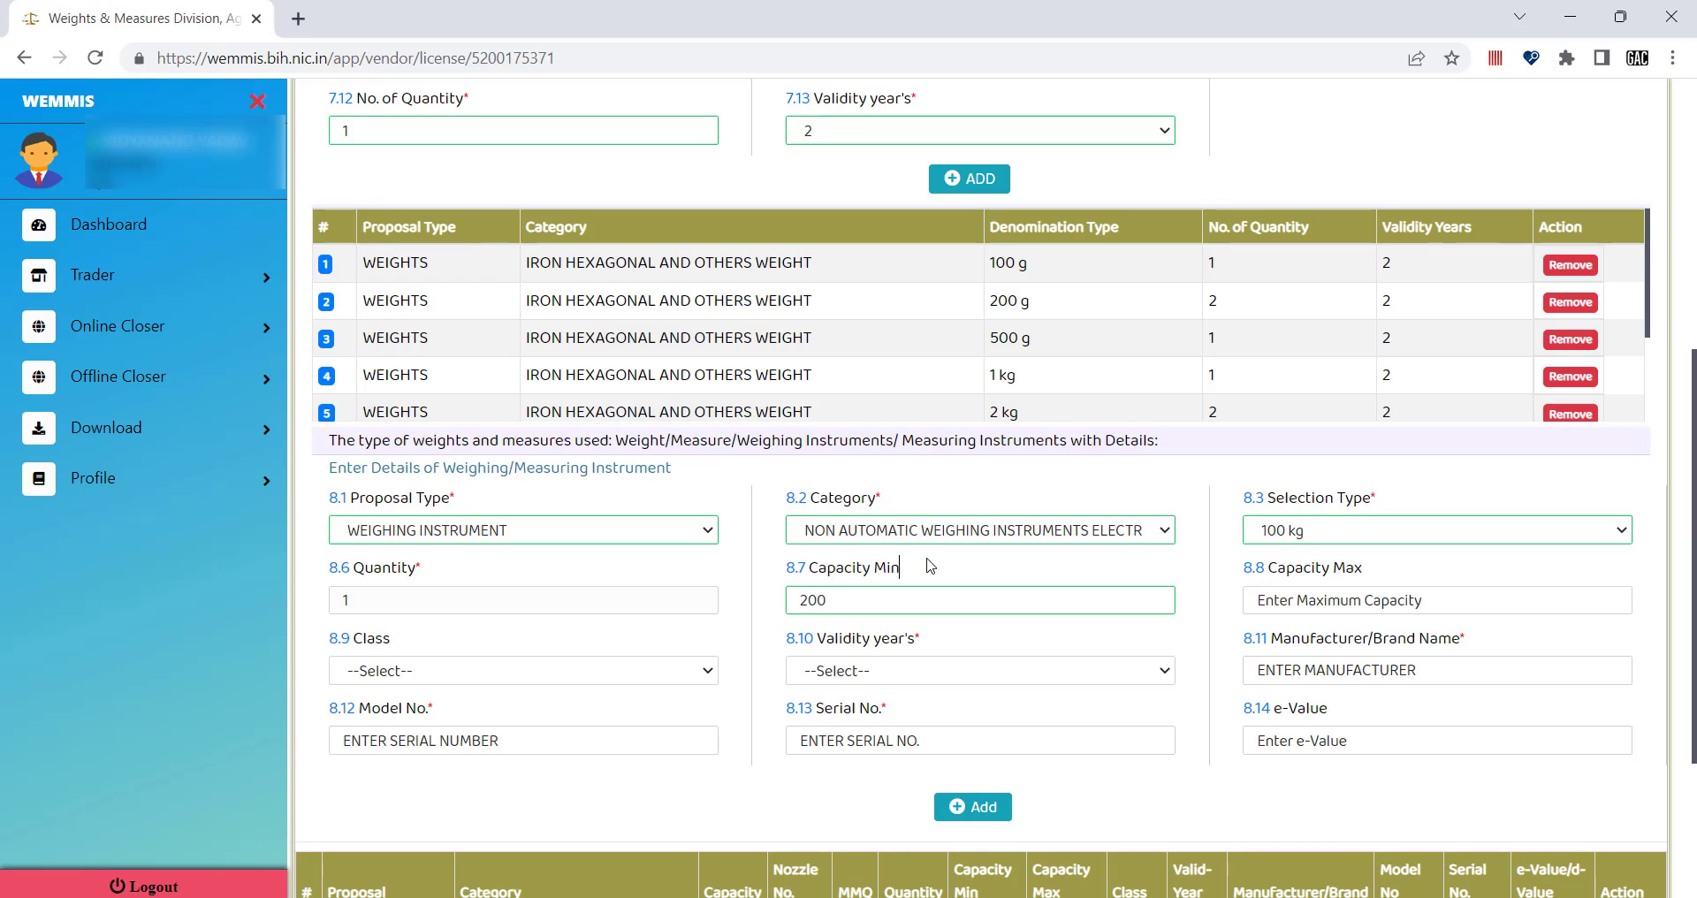
{"action": "left_click", "coordinate": [846, 601]}
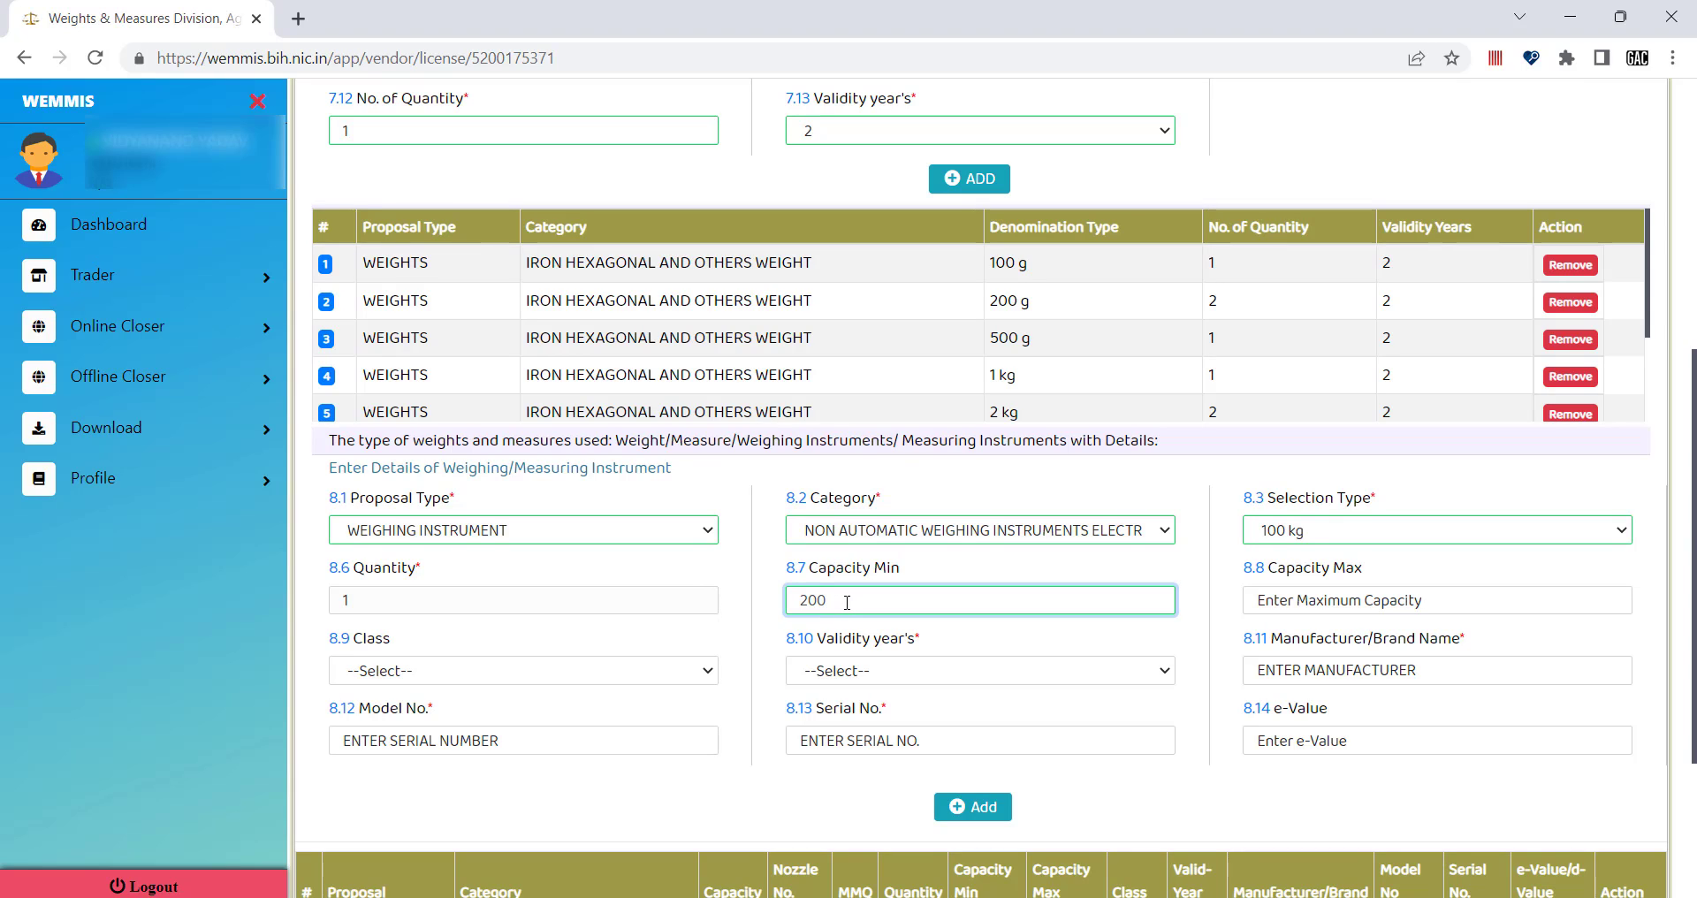
{"action": "type", "text": "g"}
{"action": "scroll", "coordinate": [1312, 596], "scroll_direction": "down", "scroll_amount": 1}
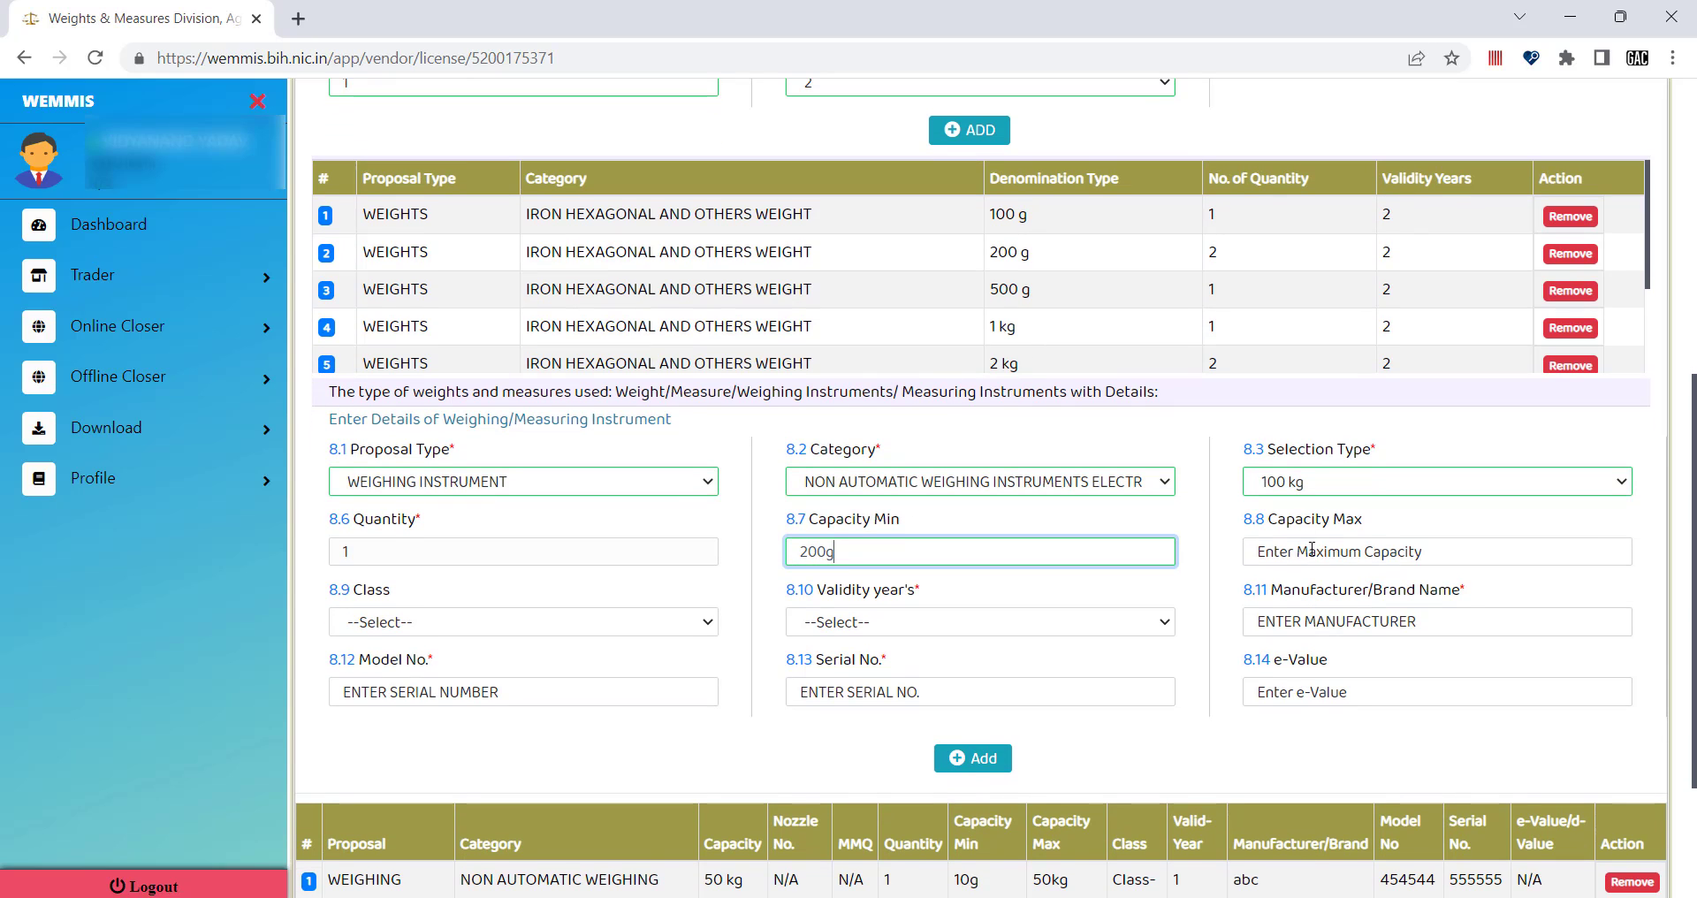
{"action": "left_click", "coordinate": [1313, 545]}
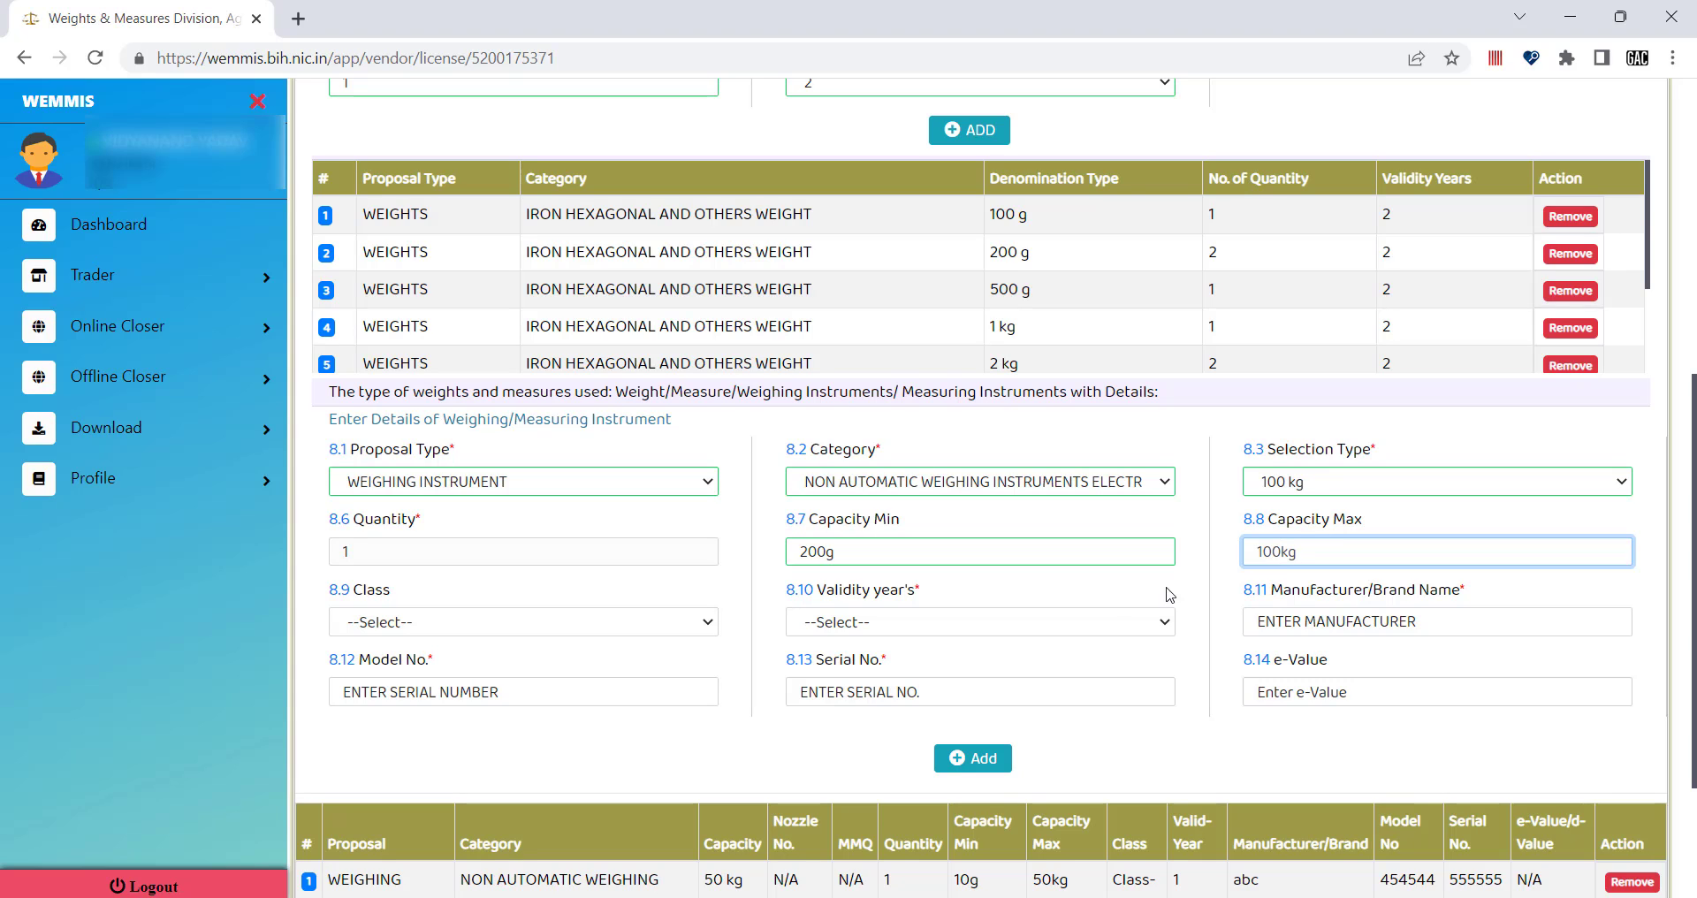
Set the instrument class to Class-III and validity to 1 year.
{"action": "left_click", "coordinate": [411, 619]}
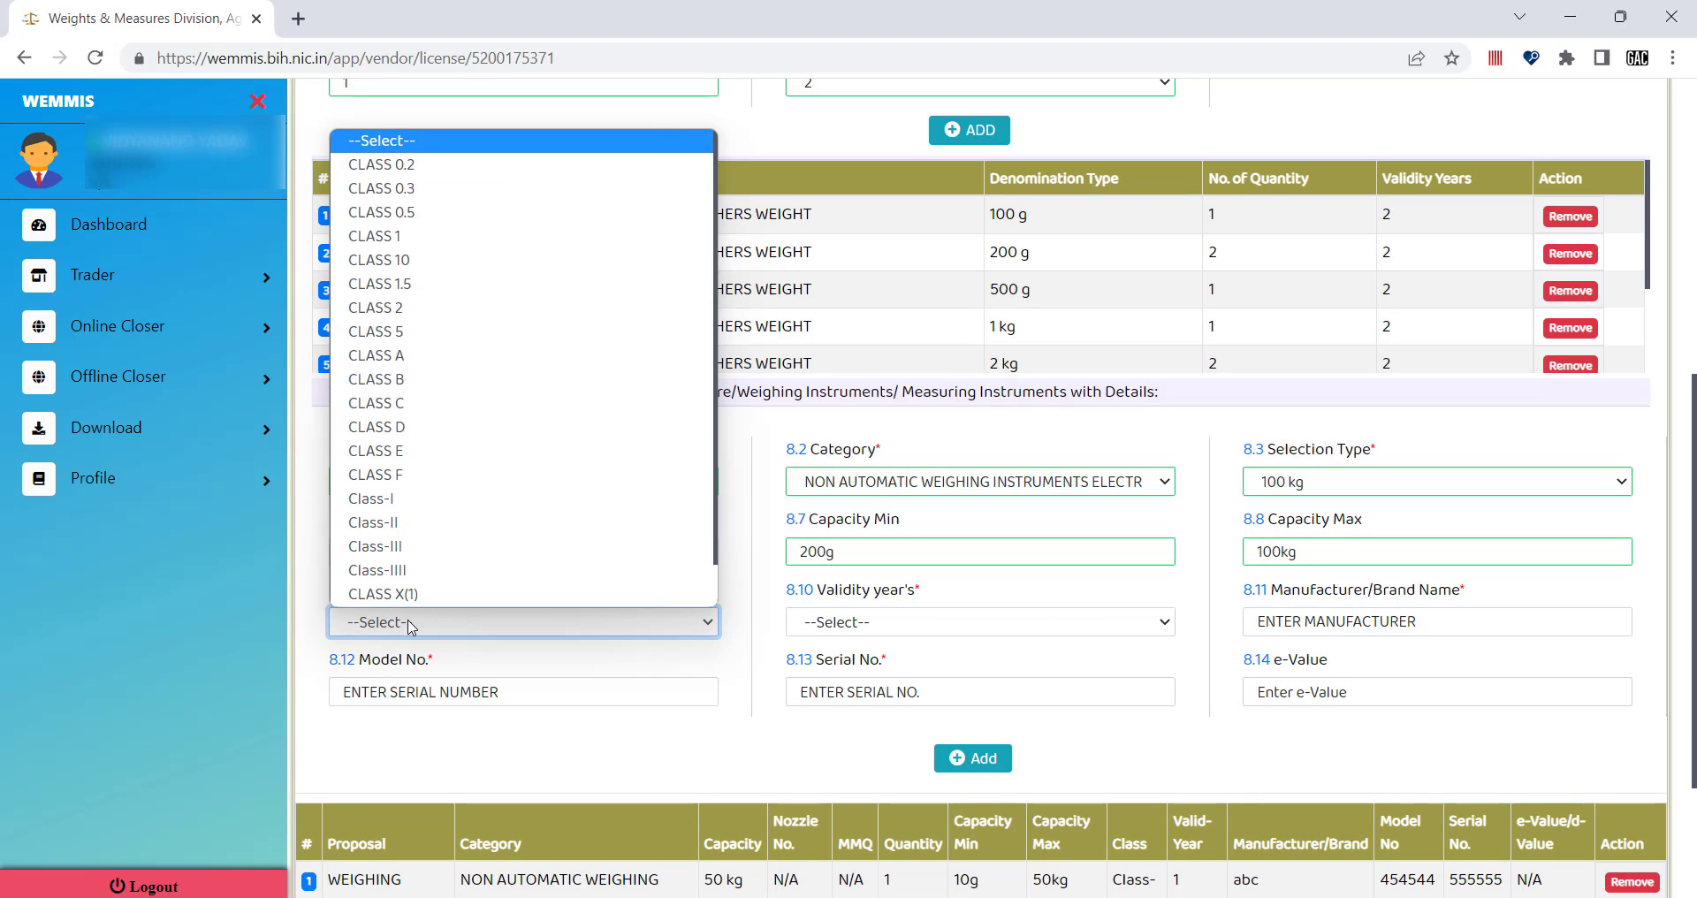
{"action": "left_click", "coordinate": [399, 547]}
{"action": "left_click", "coordinate": [917, 622]}
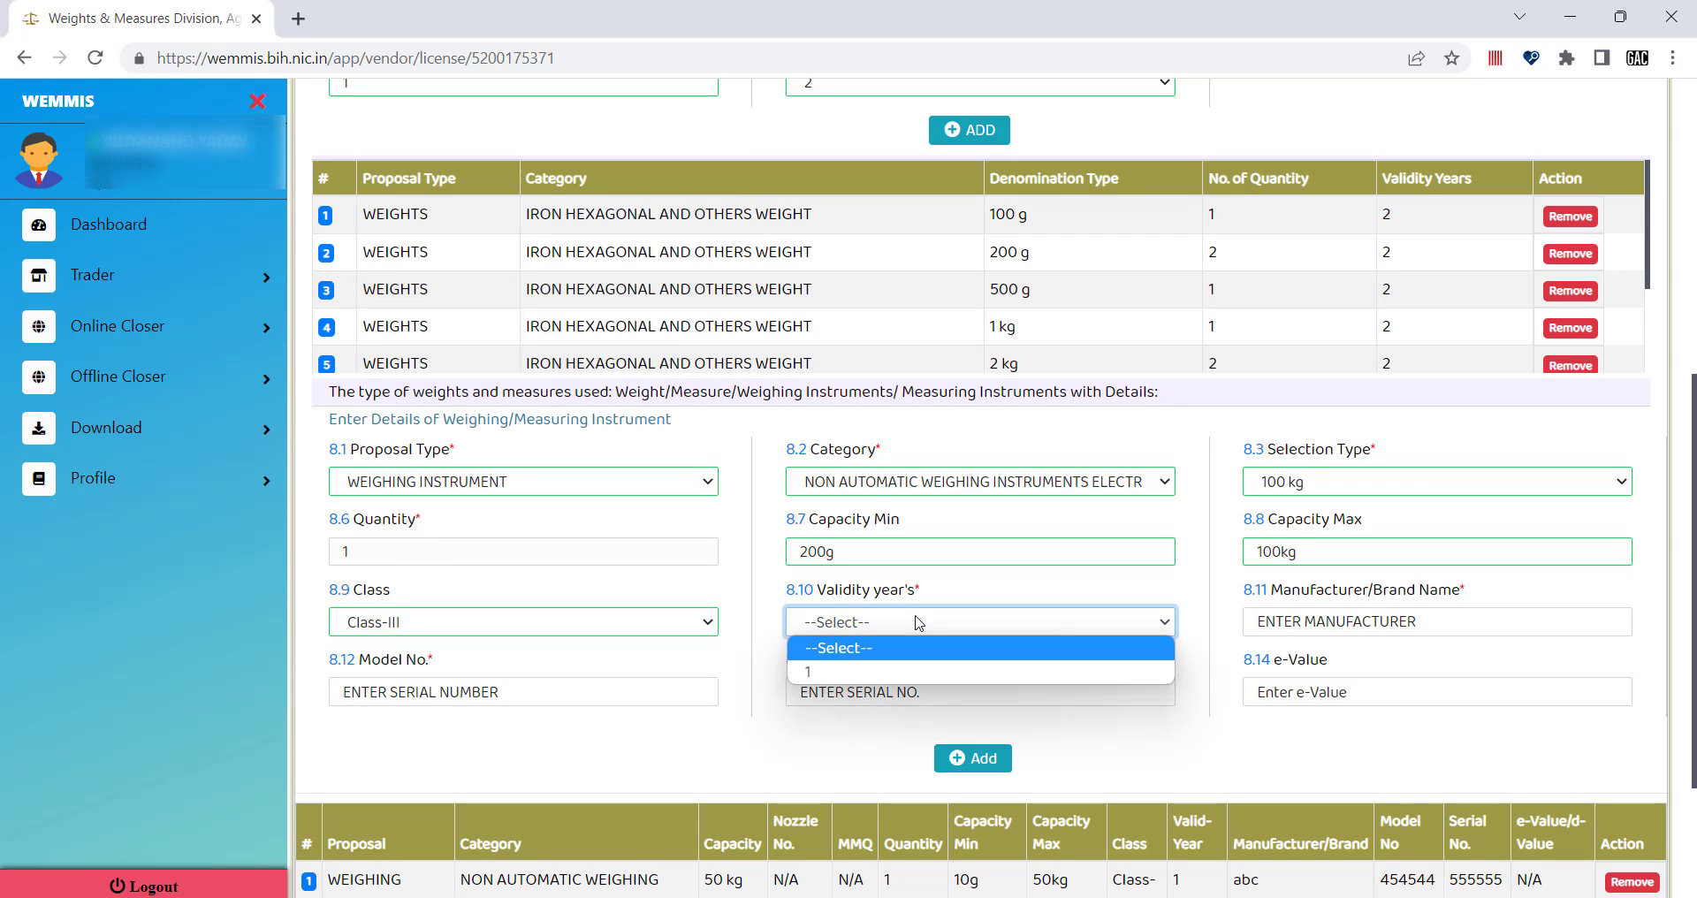
{"action": "left_click", "coordinate": [850, 671]}
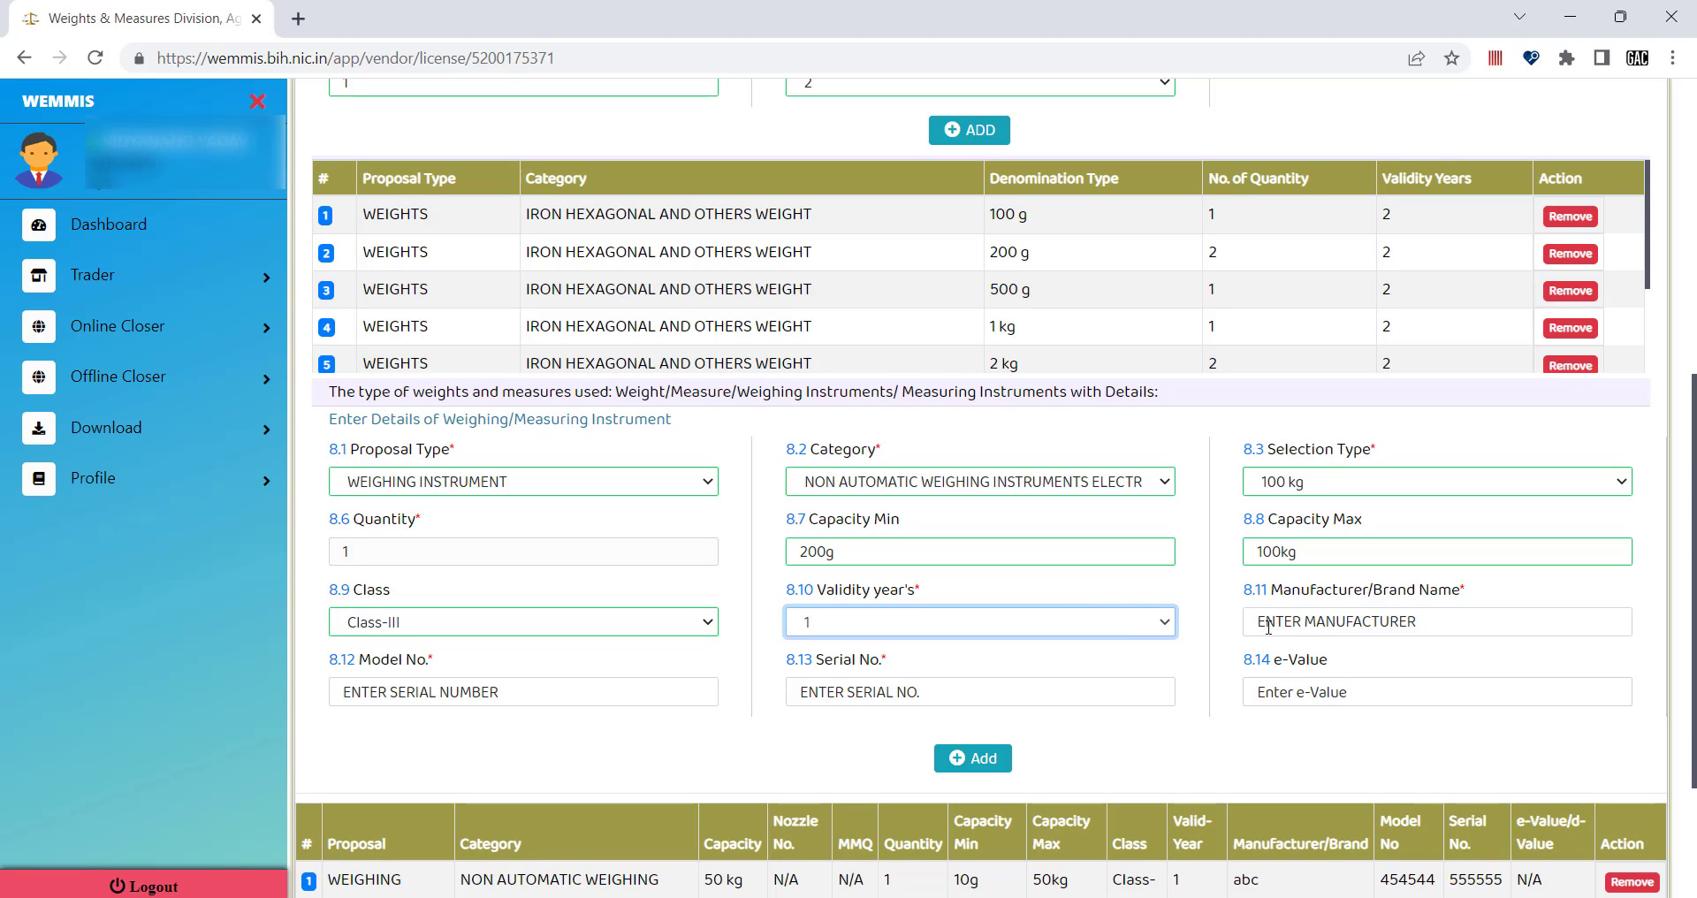
Leave manufacturer, model and serial number blank and enter e-Value 10.
{"action": "left_click", "coordinate": [1343, 627]}
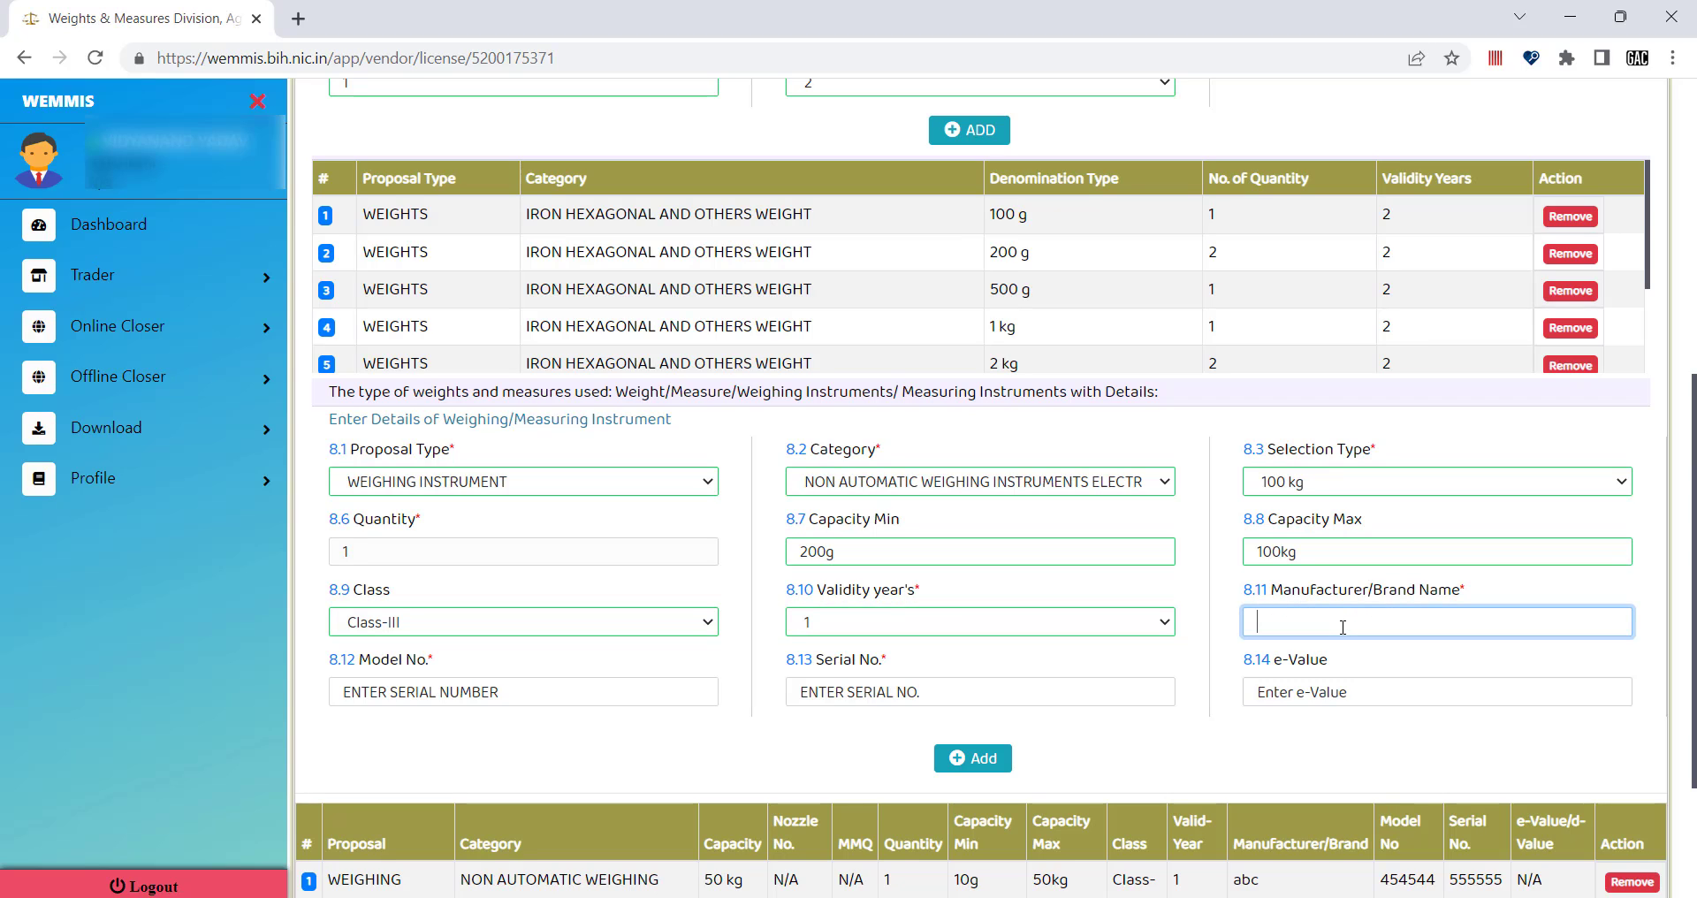
{"action": "left_click", "coordinate": [1490, 592]}
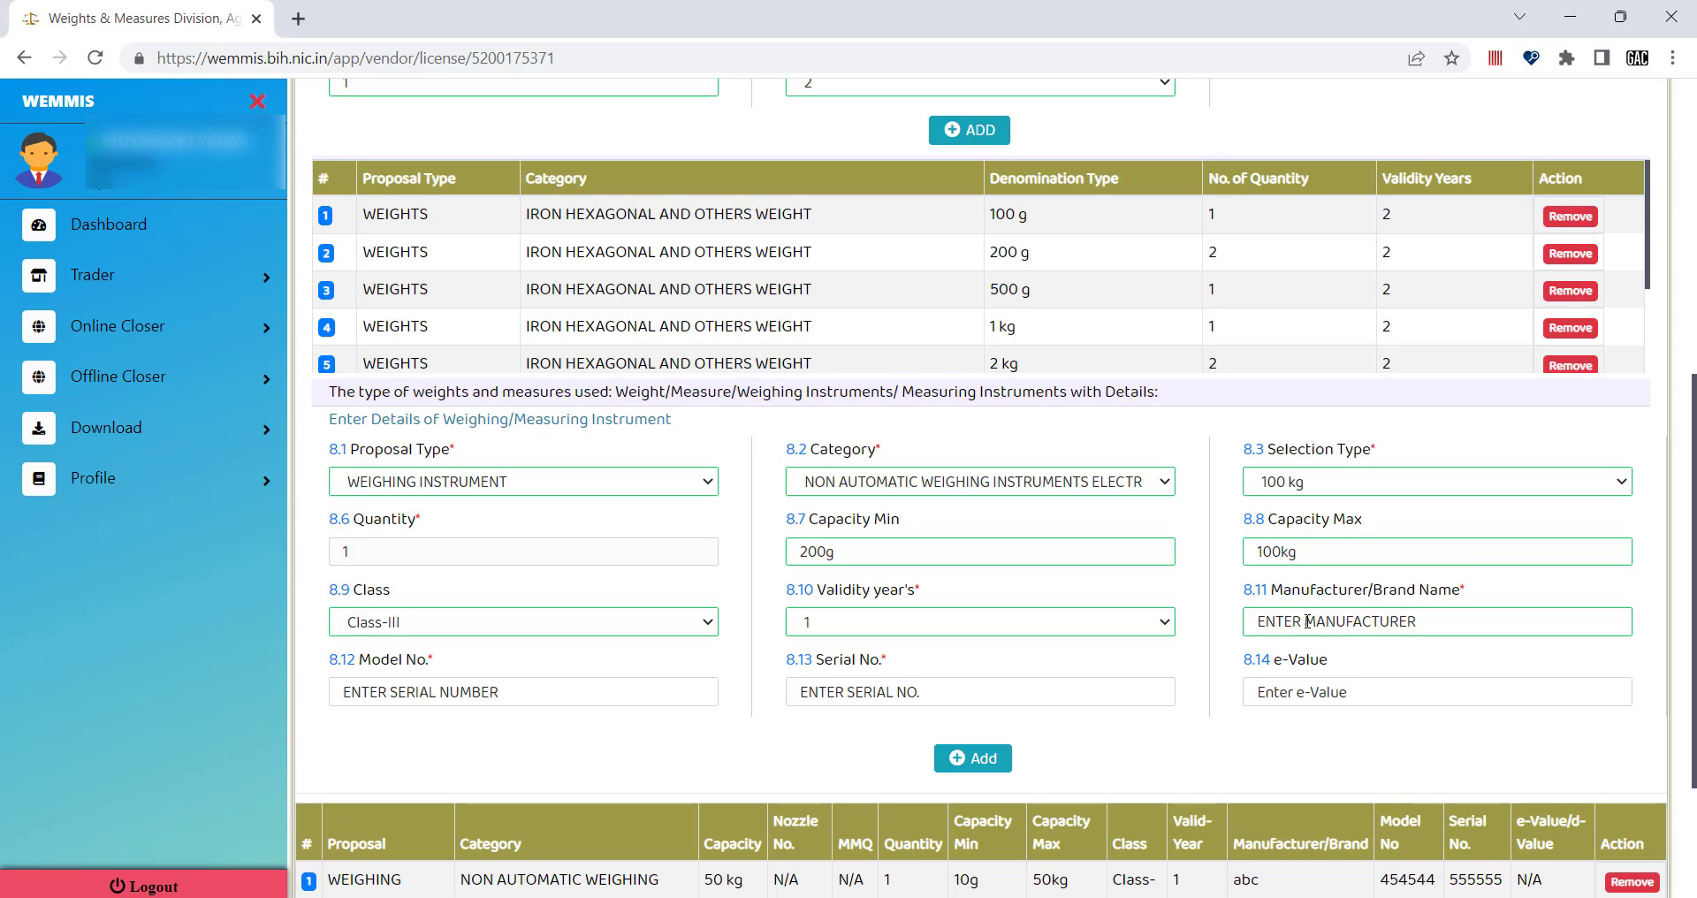
{"action": "left_click", "coordinate": [1307, 621]}
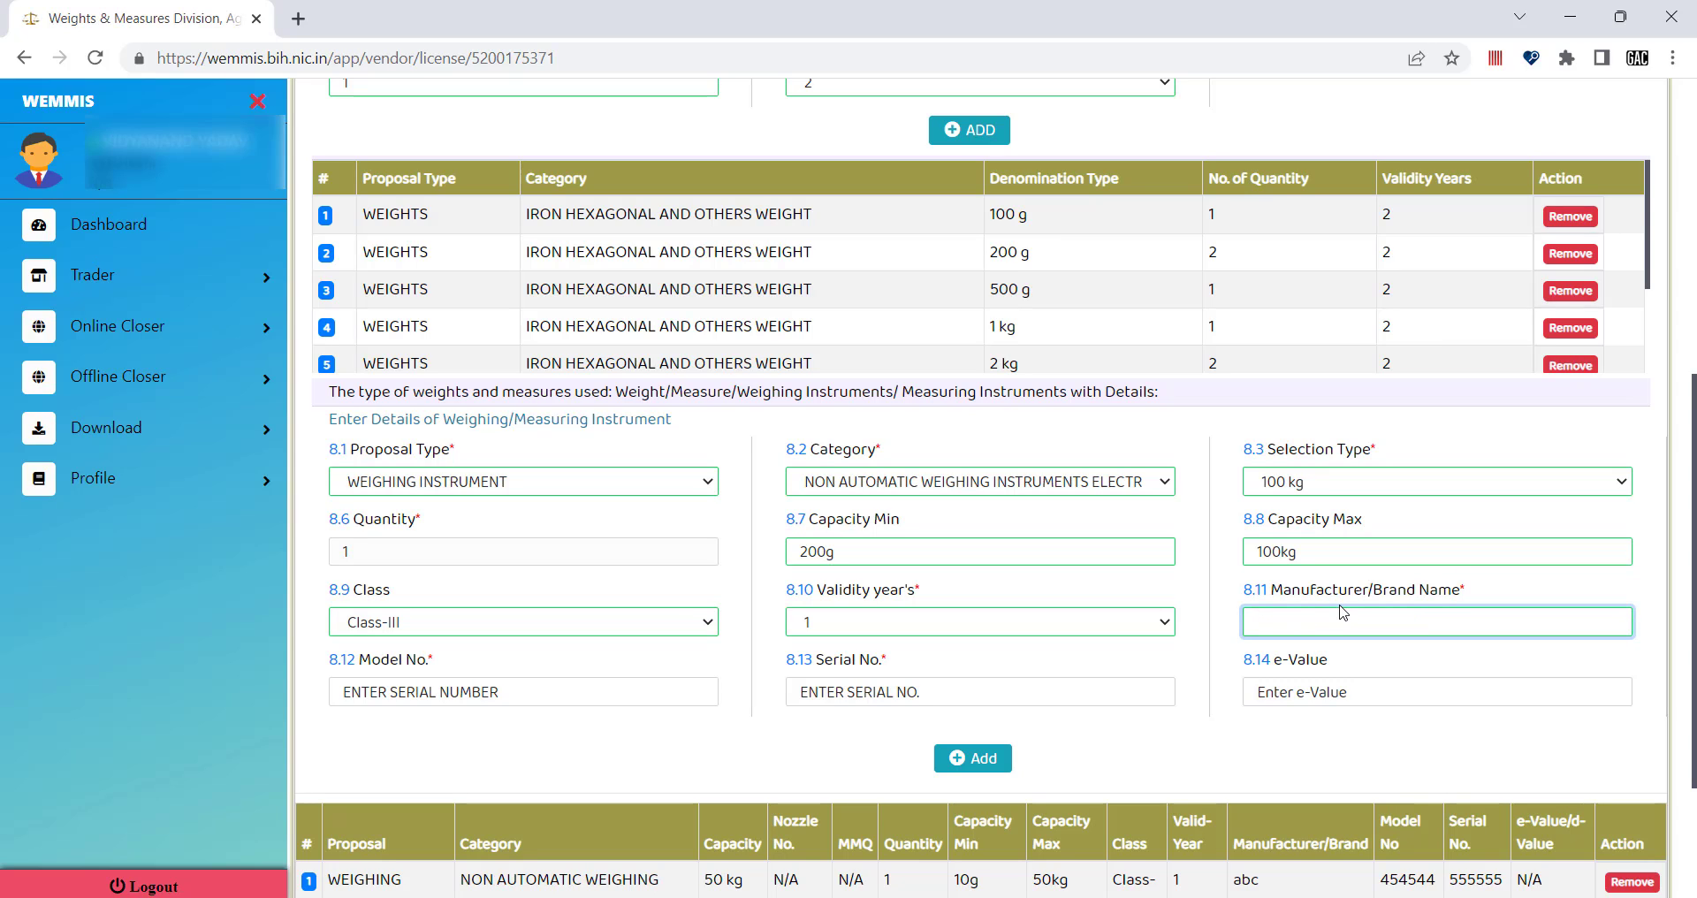
{"action": "left_click", "coordinate": [1370, 654]}
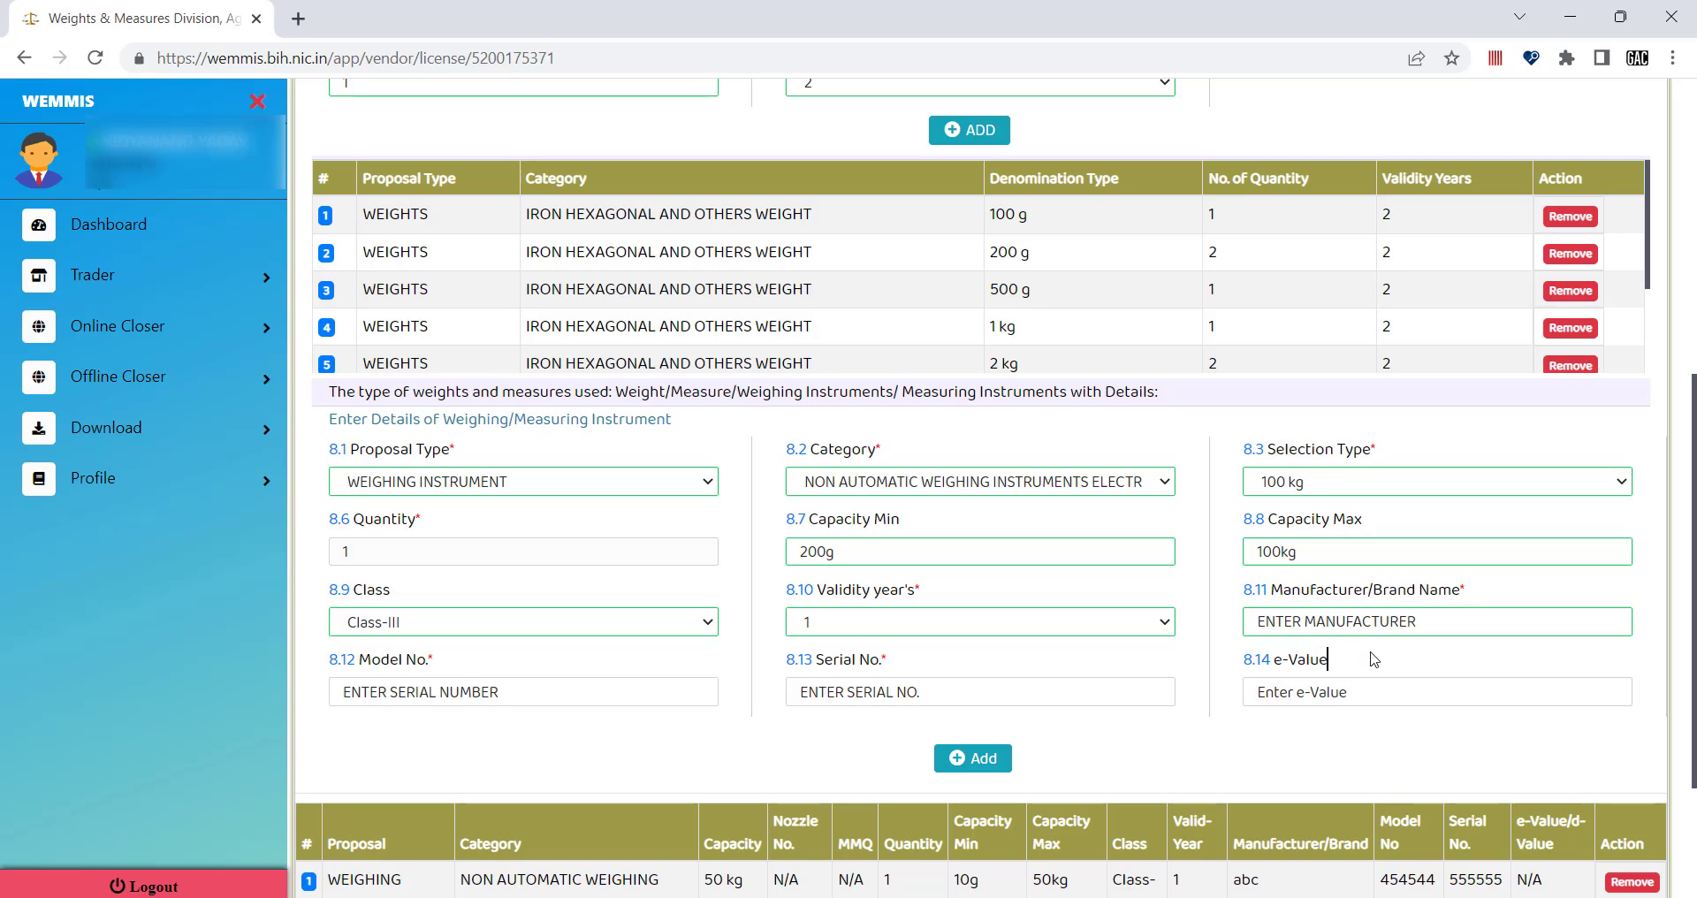
{"action": "left_click", "coordinate": [1329, 621]}
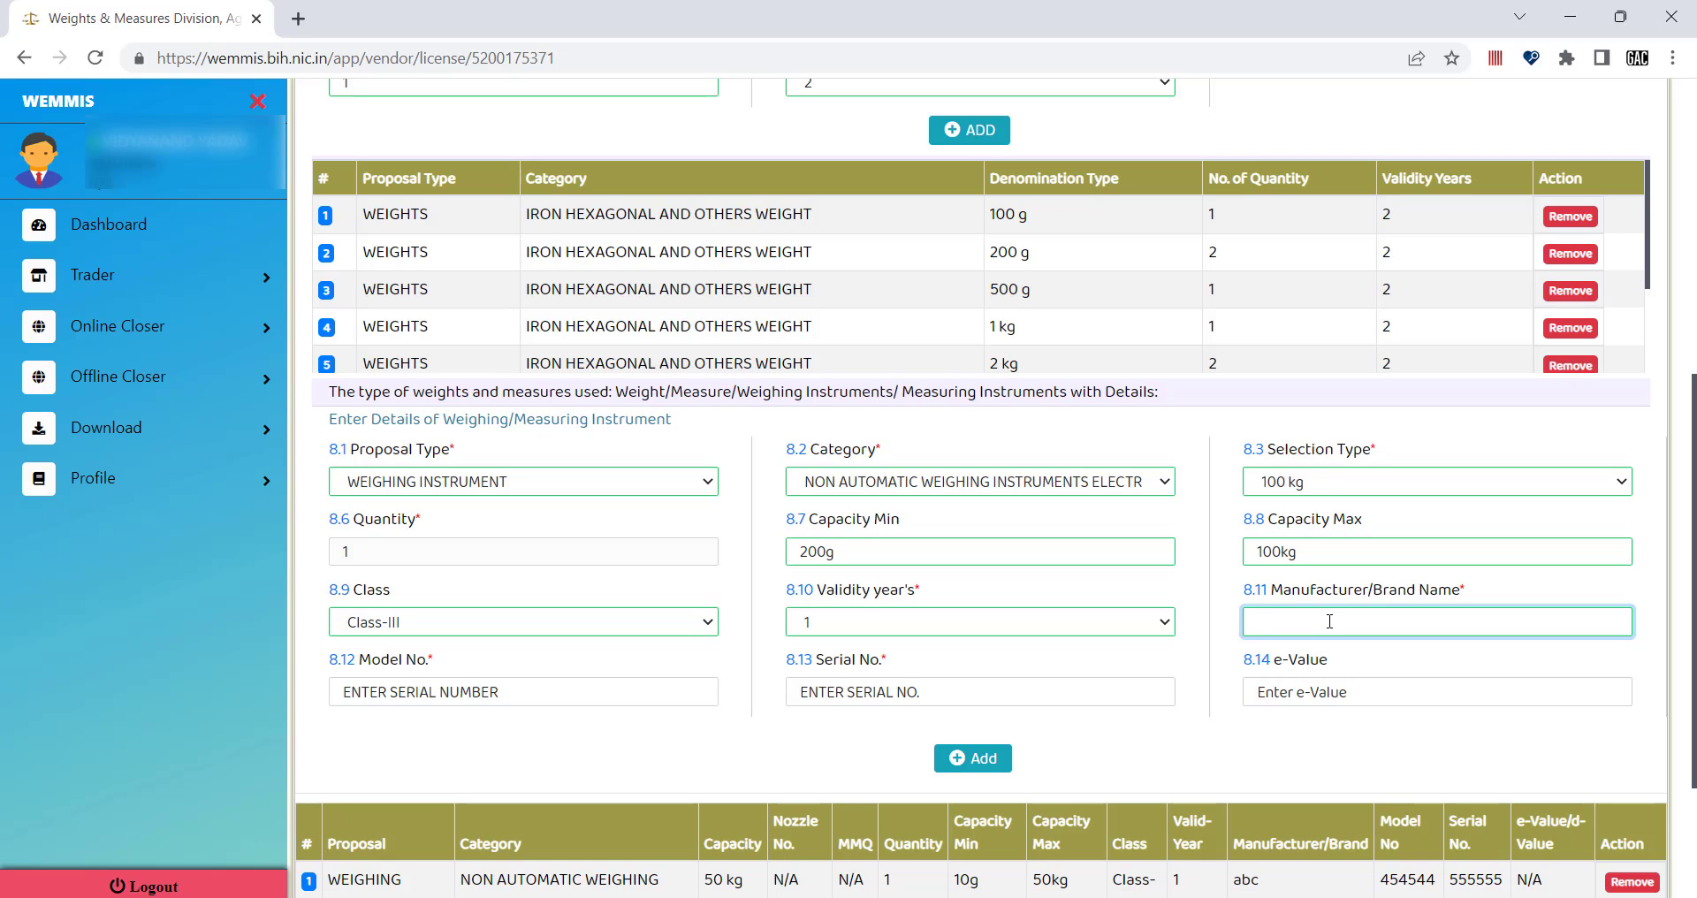
{"action": "left_click", "coordinate": [1400, 656]}
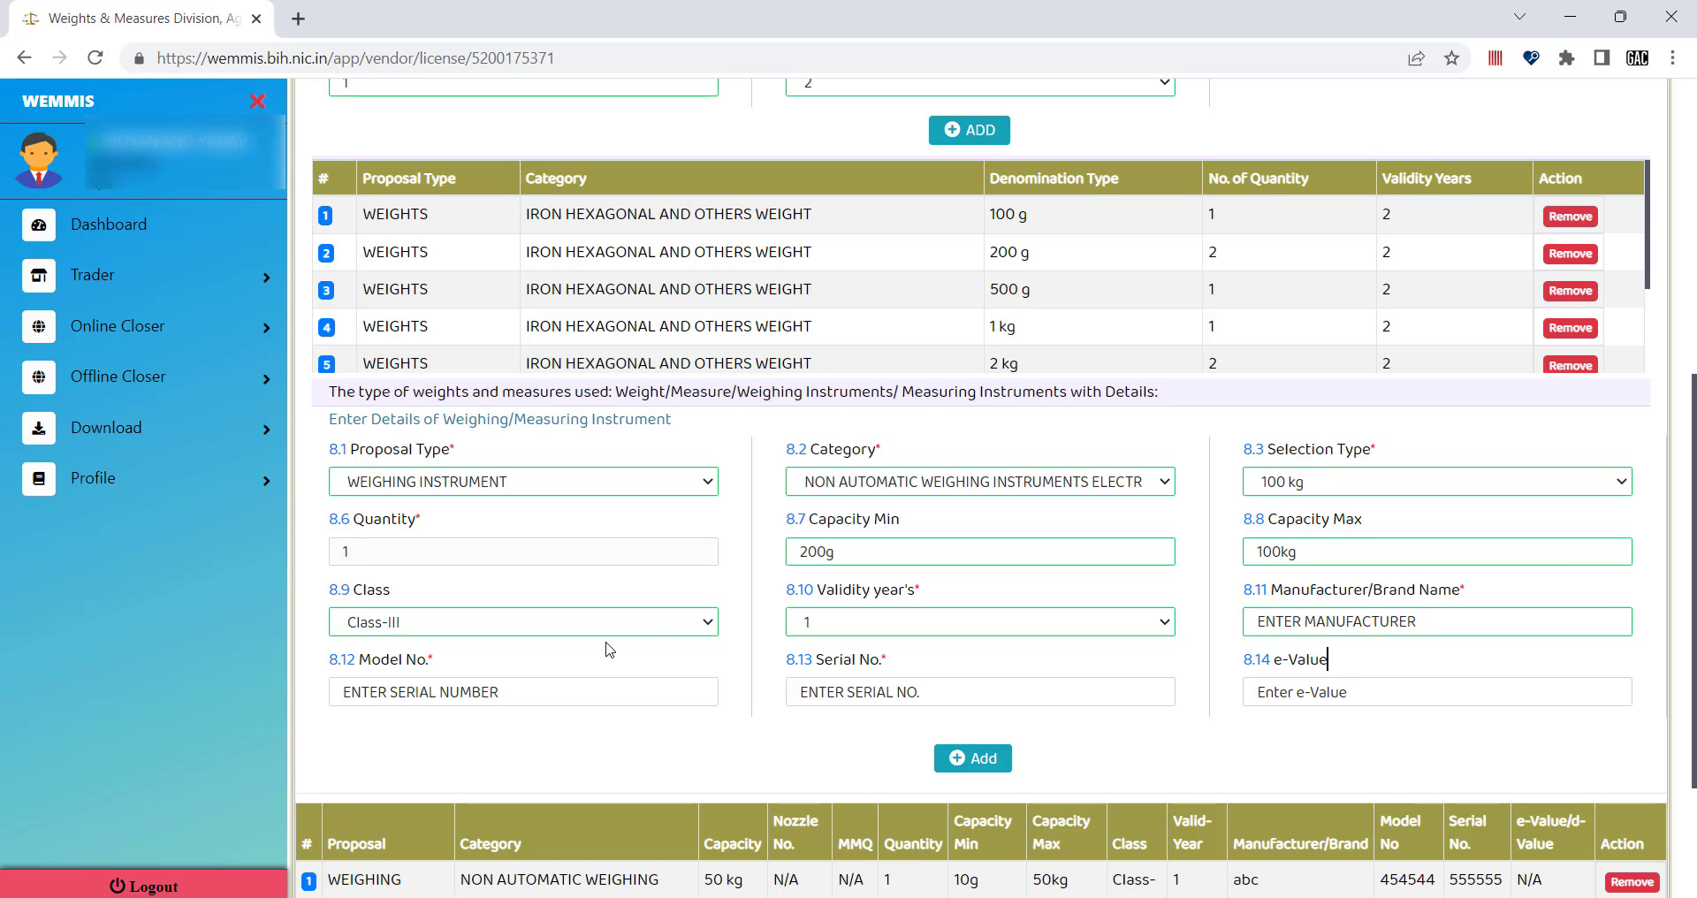
{"action": "left_click", "coordinate": [416, 690]}
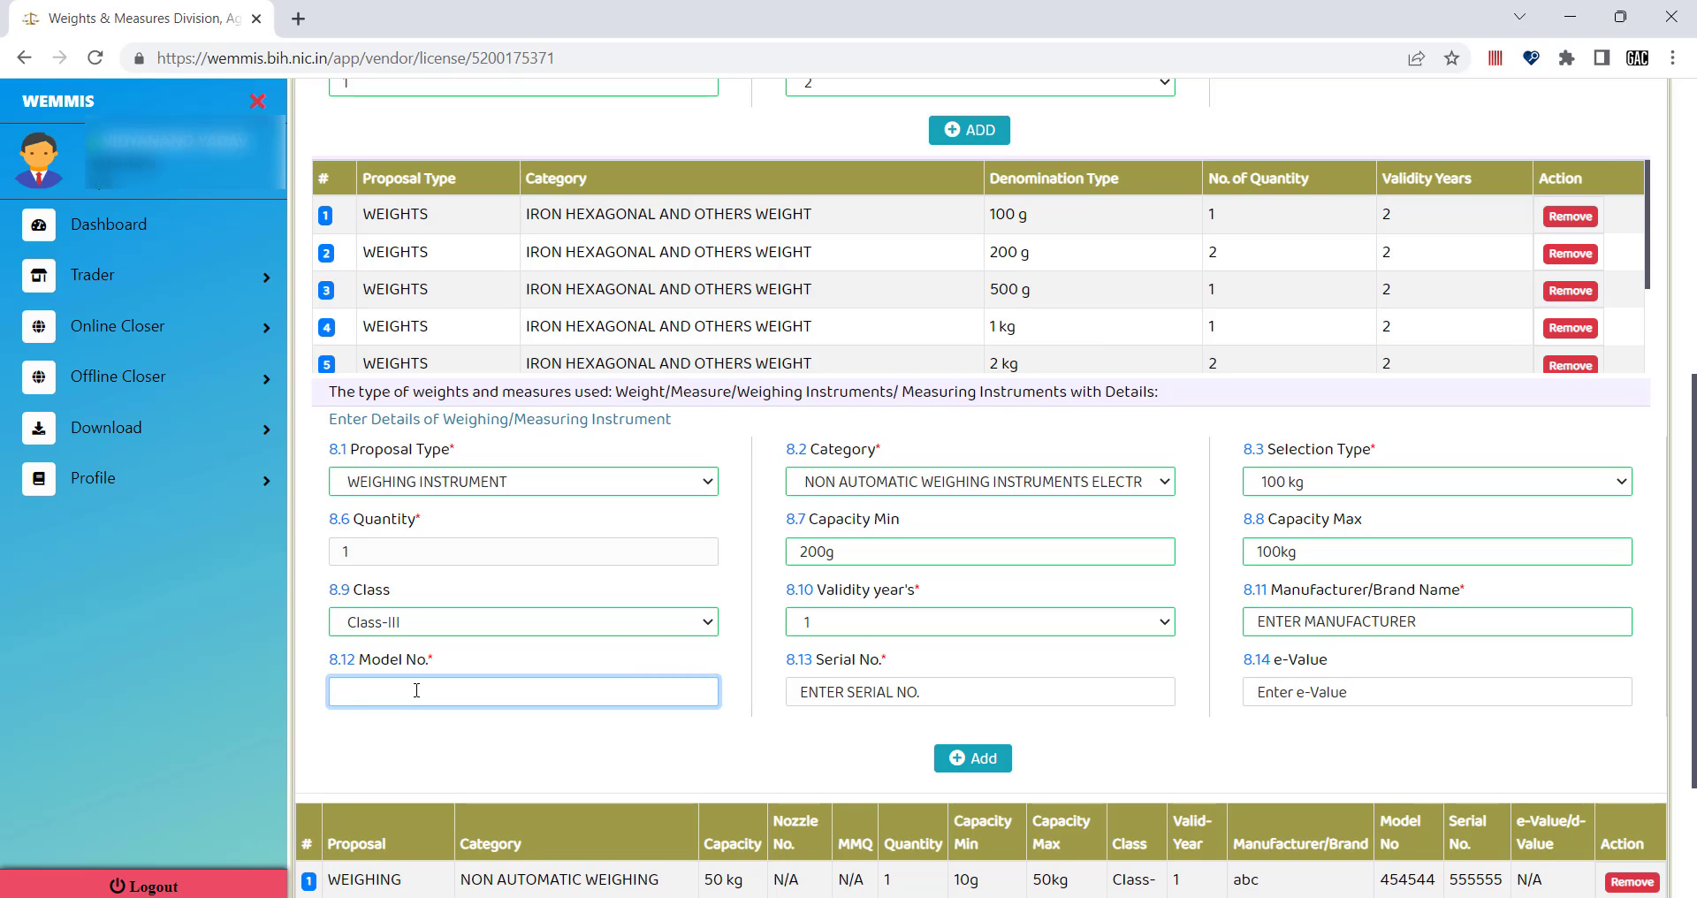
{"action": "left_click", "coordinate": [876, 696]}
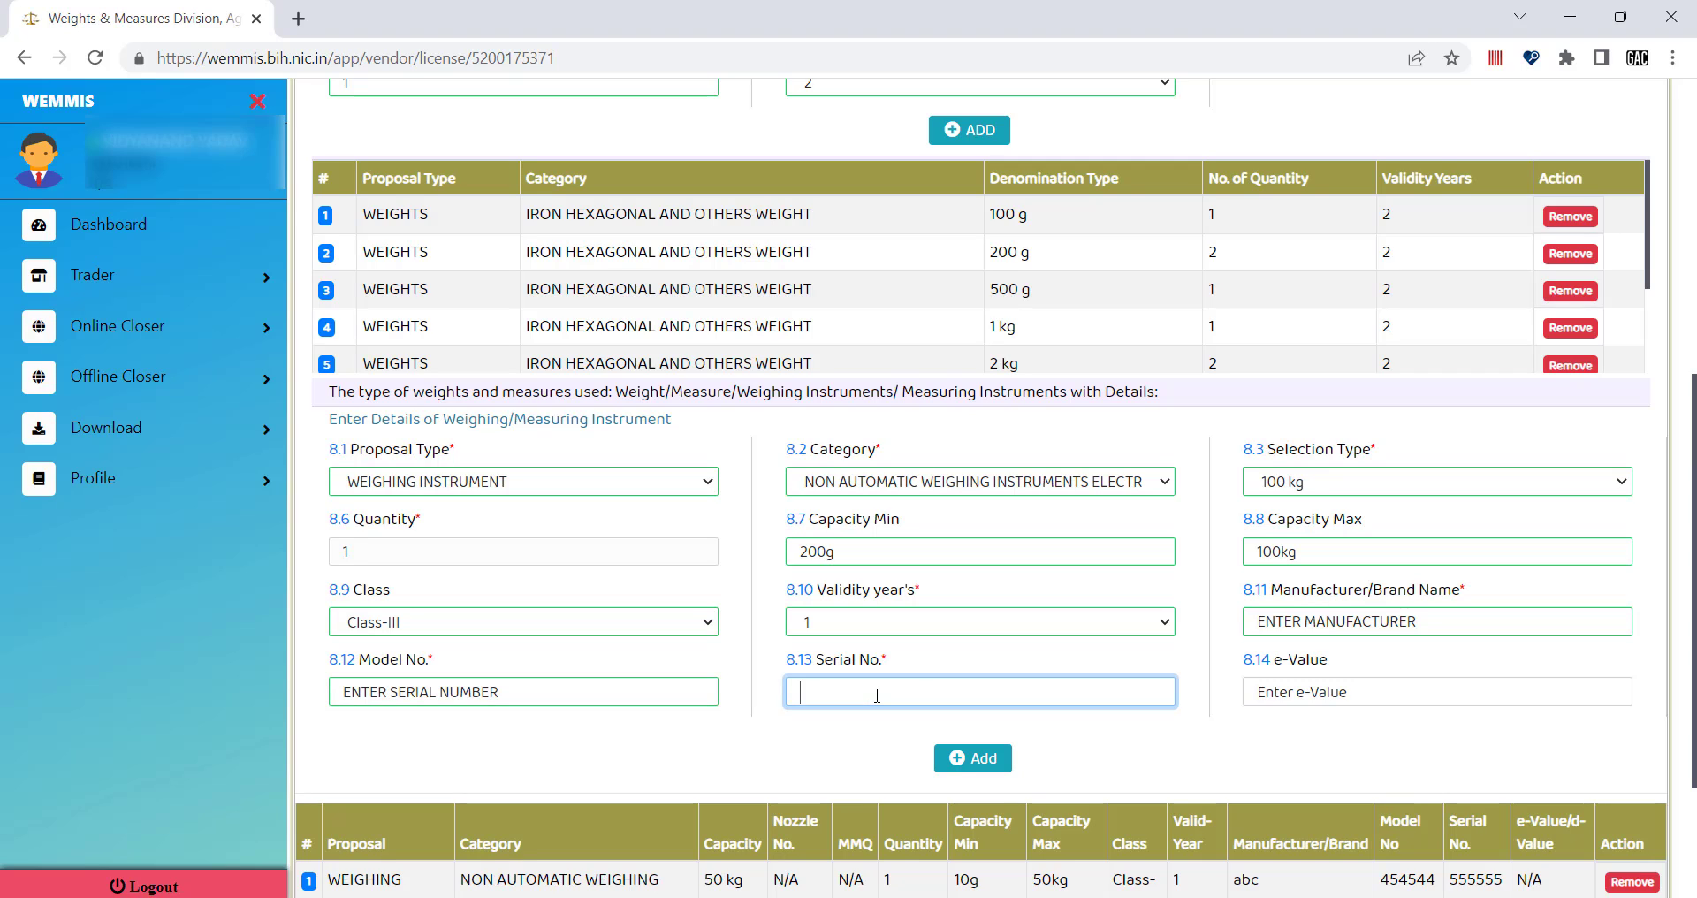
{"action": "left_click", "coordinate": [1261, 746]}
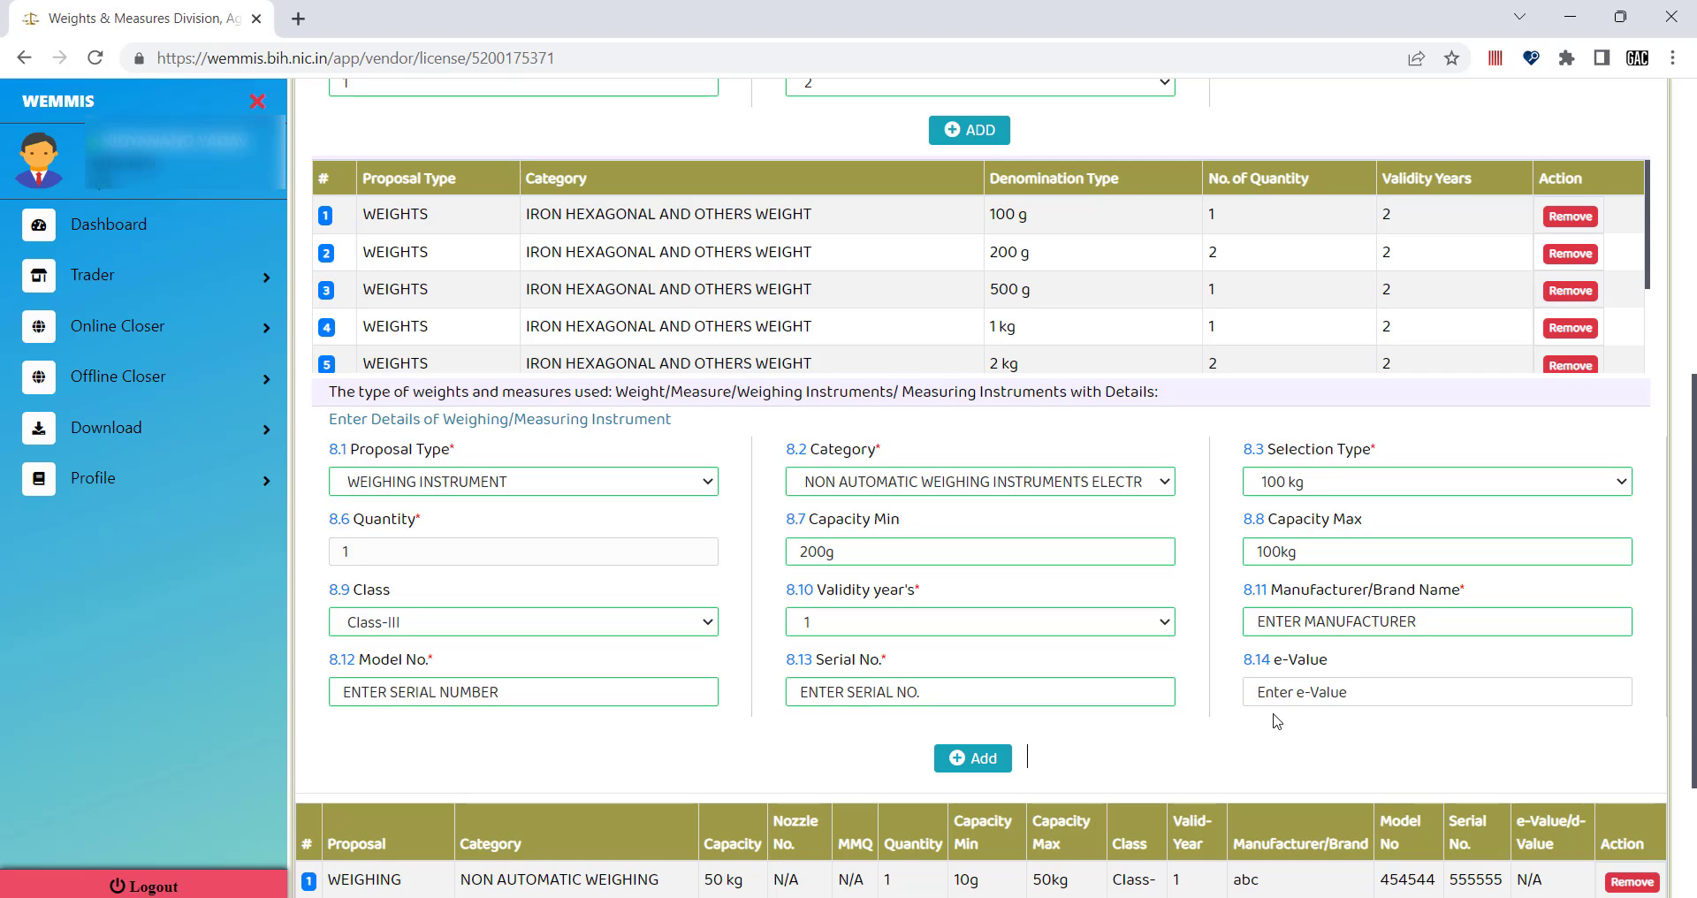
{"action": "left_click", "coordinate": [1287, 695]}
{"action": "left_click", "coordinate": [1325, 748]}
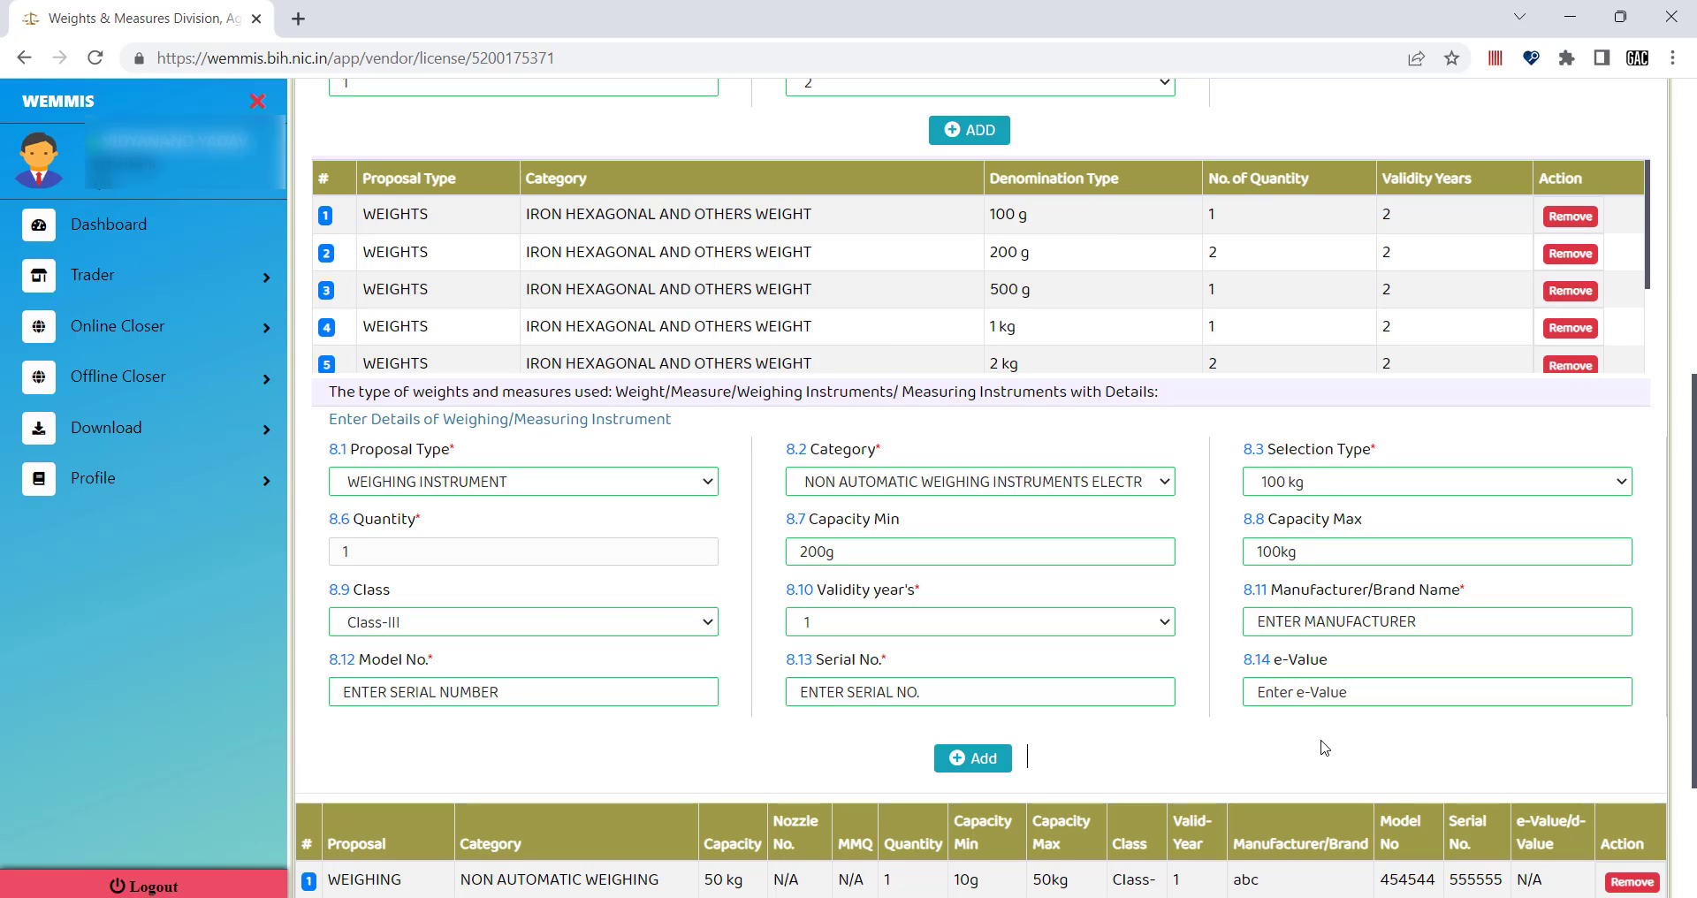
{"action": "left_click", "coordinate": [1288, 689]}
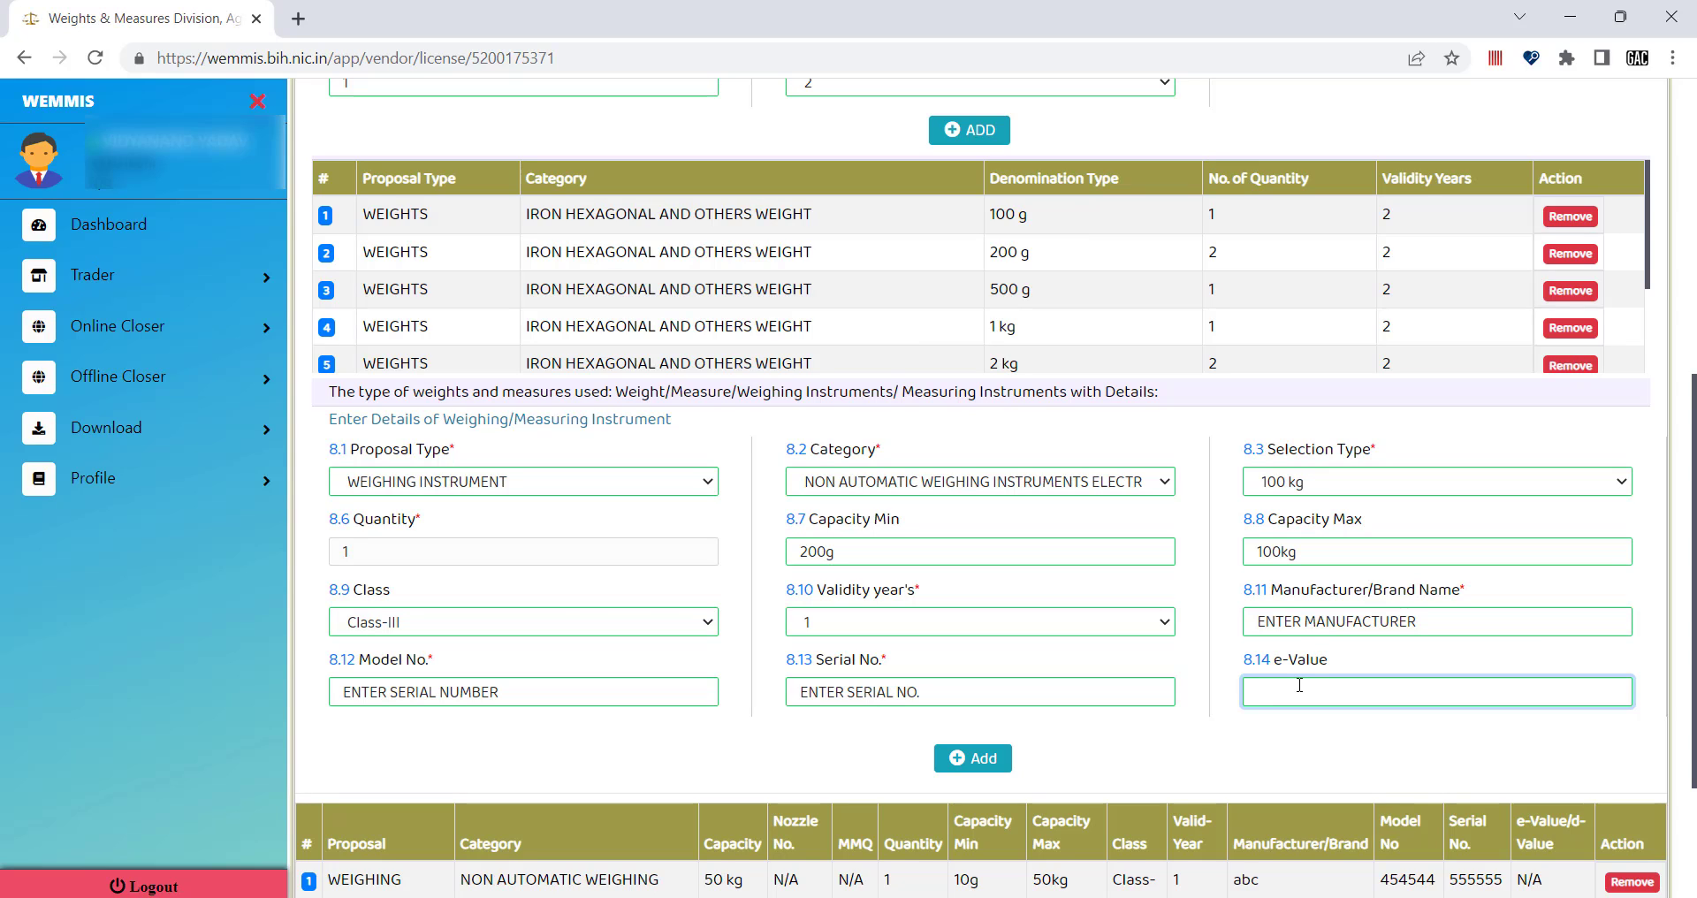
{"action": "type", "text": "10"}
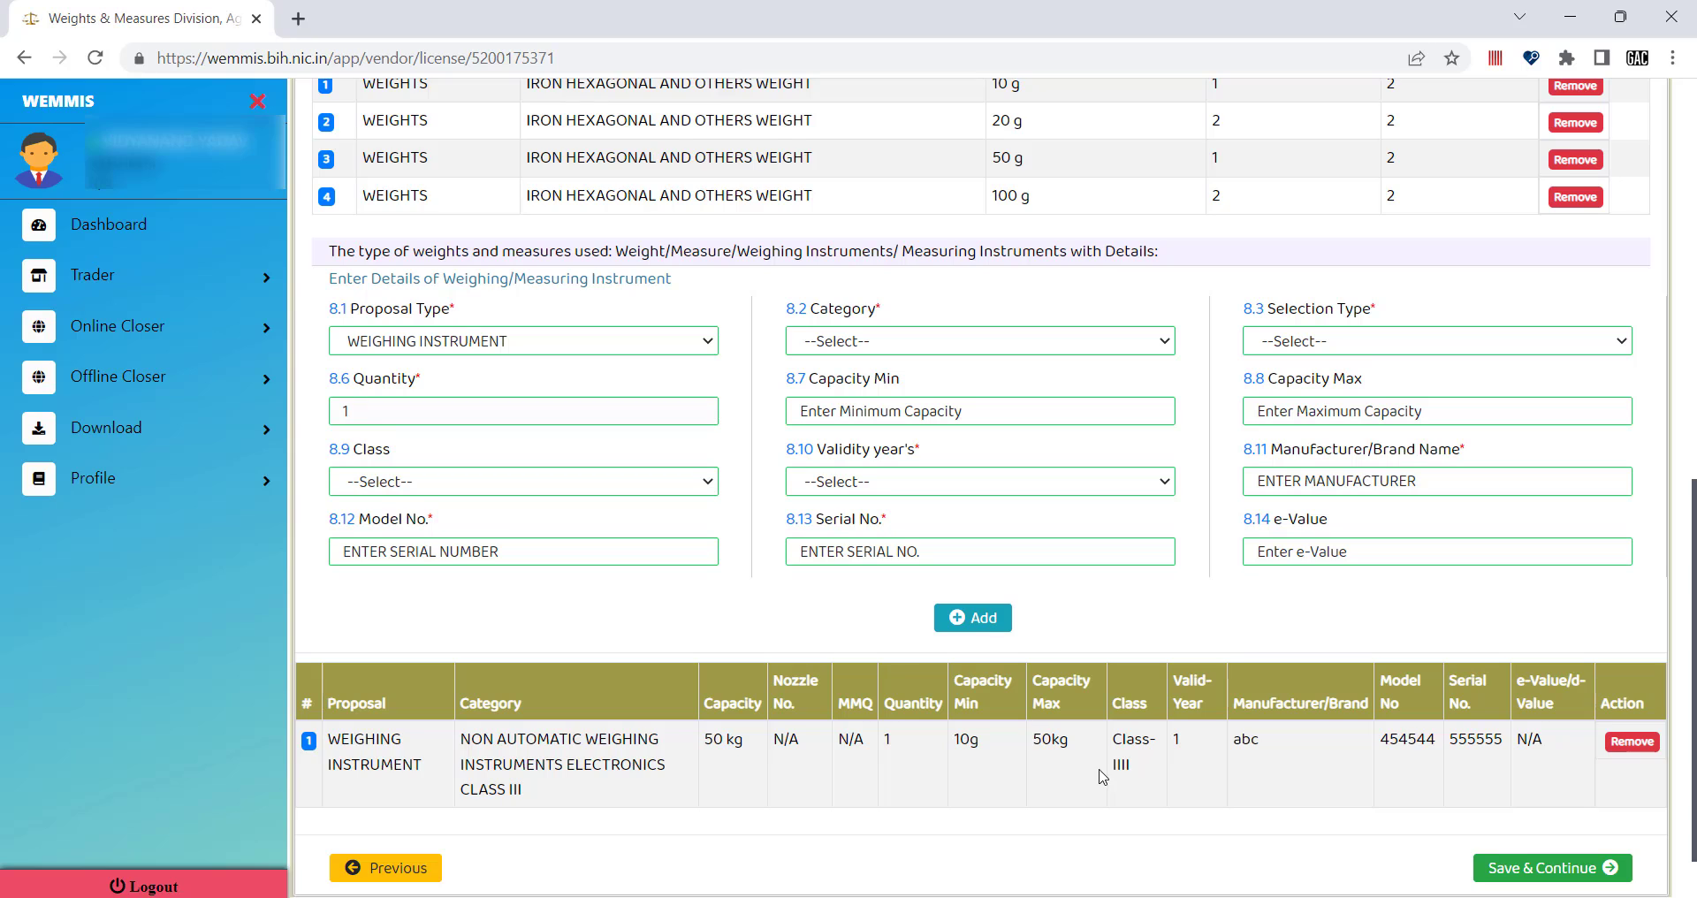
Save the instrument details and continue to the DOCUMENT upload page.
{"action": "scroll", "coordinate": [1119, 776], "scroll_direction": "down", "scroll_amount": 1}
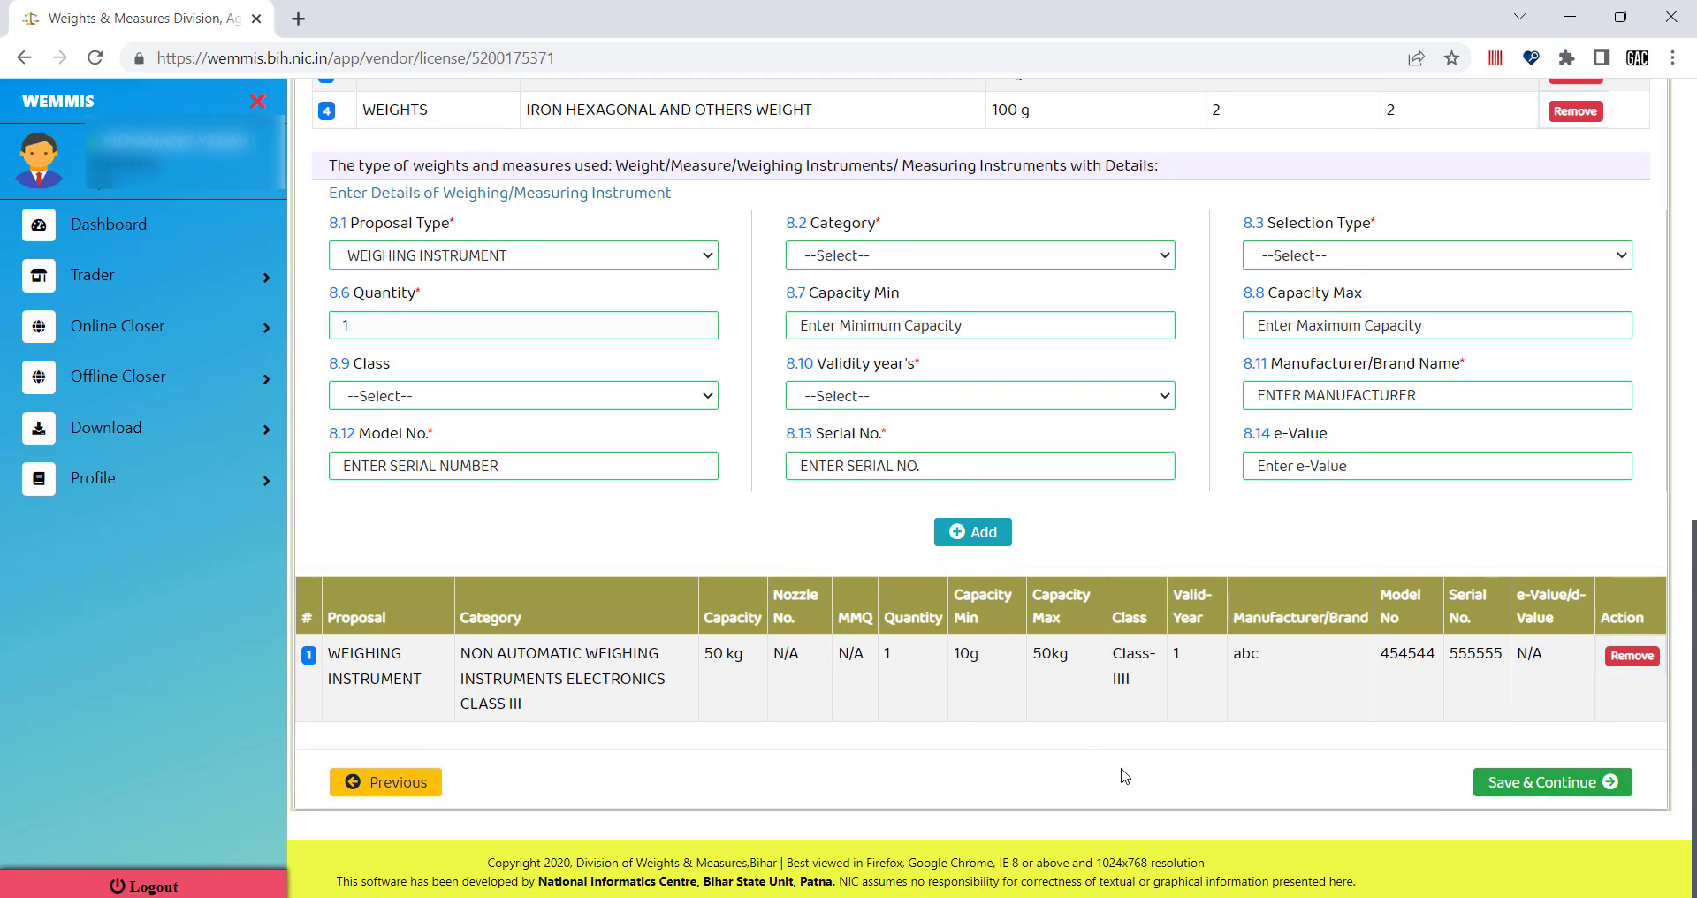
{"action": "left_click", "coordinate": [1533, 789]}
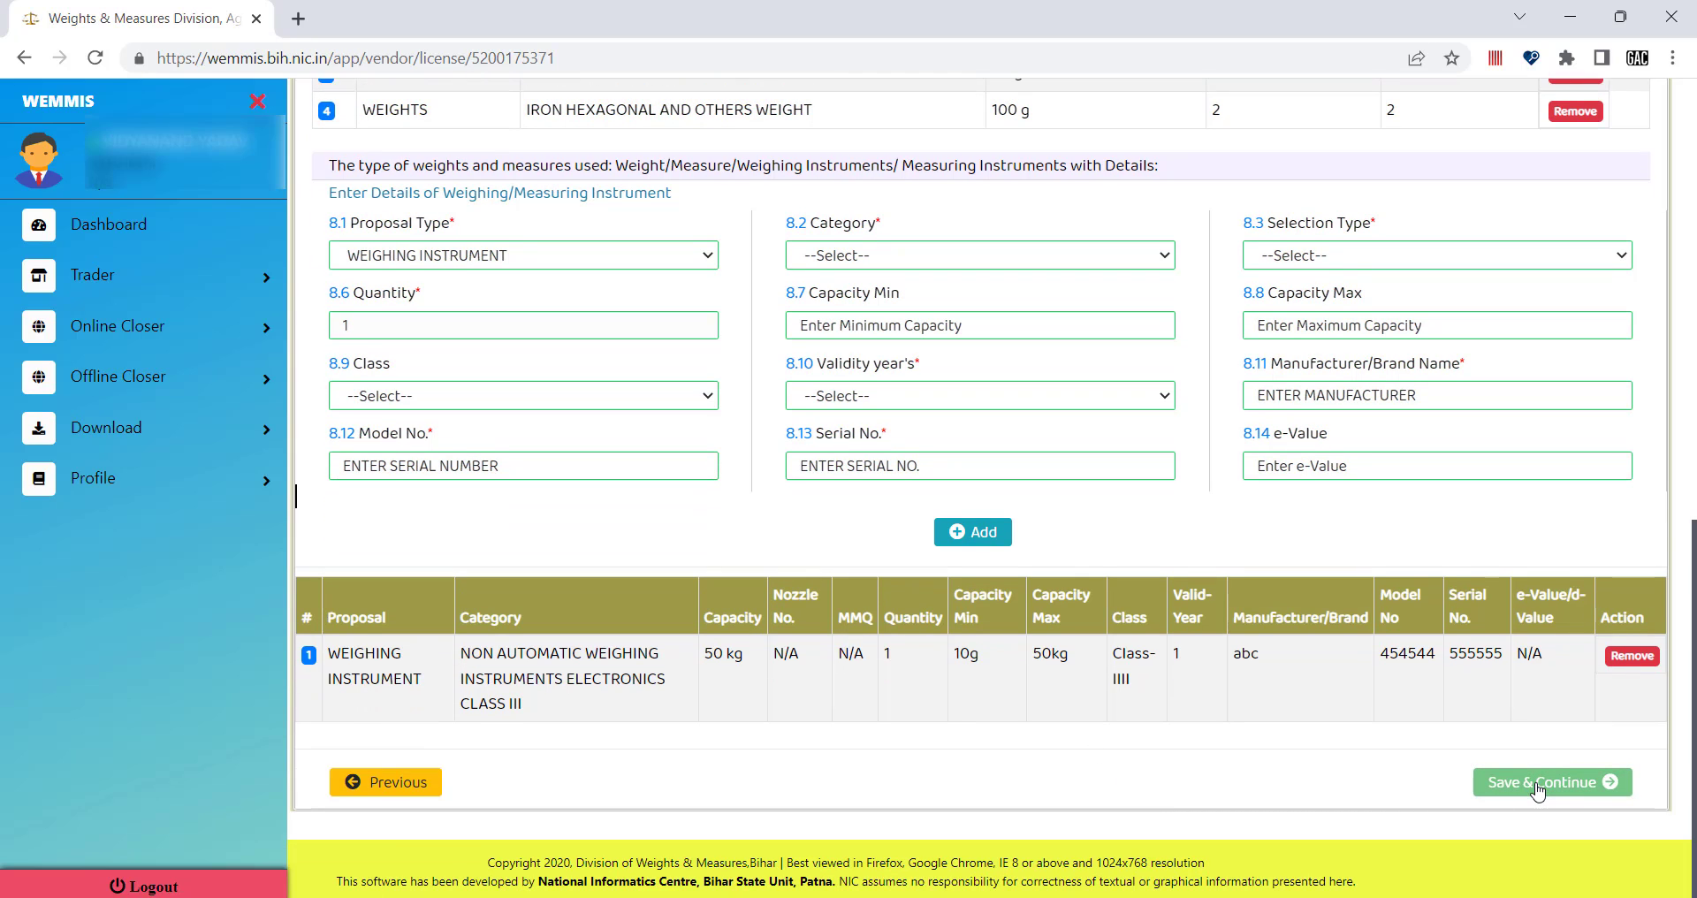
{"action": "scroll", "coordinate": [1298, 742], "scroll_direction": "up", "scroll_amount": 4}
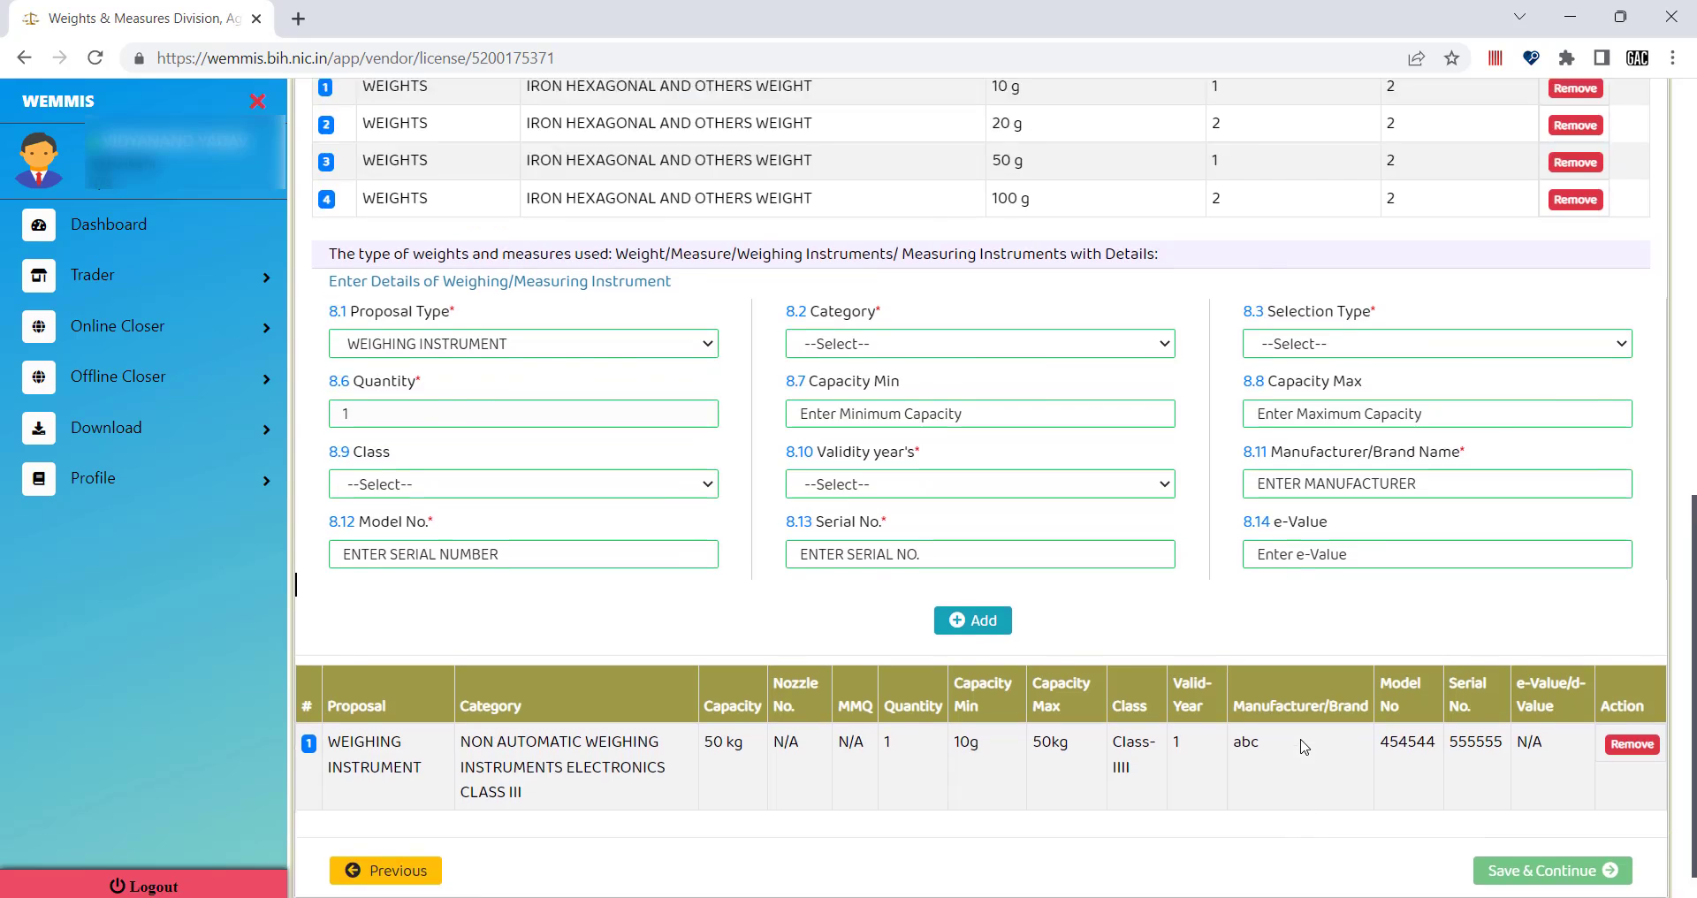
{"action": "scroll", "coordinate": [1303, 745], "scroll_direction": "up", "scroll_amount": 6}
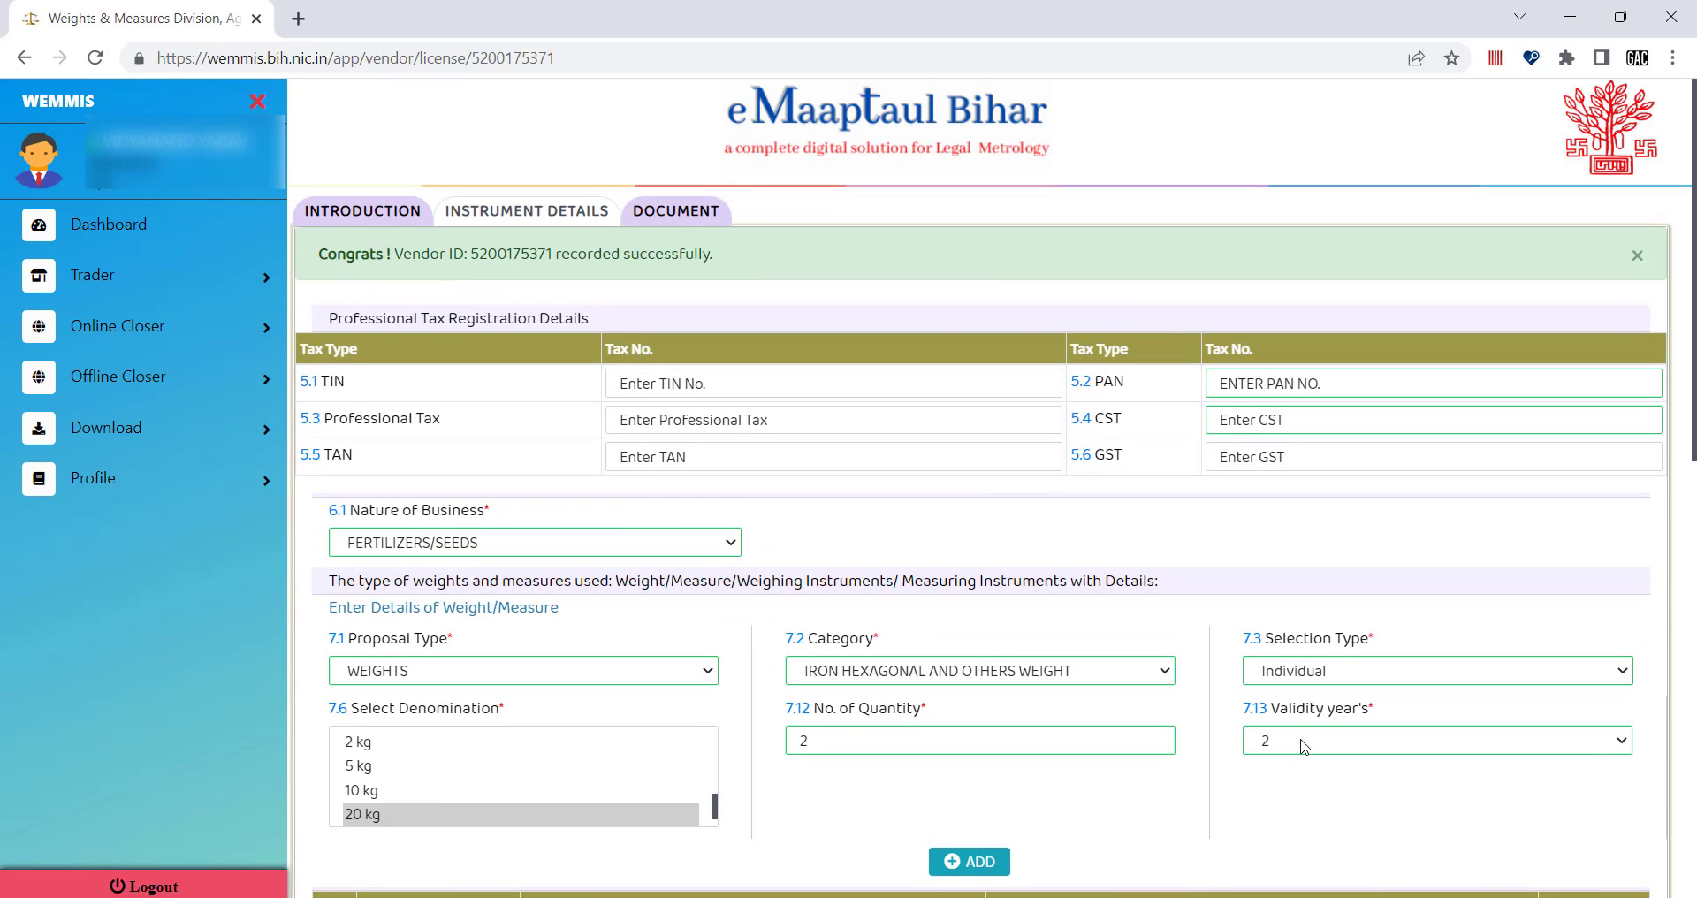
{"action": "scroll", "coordinate": [1280, 707], "scroll_direction": "down", "scroll_amount": 5}
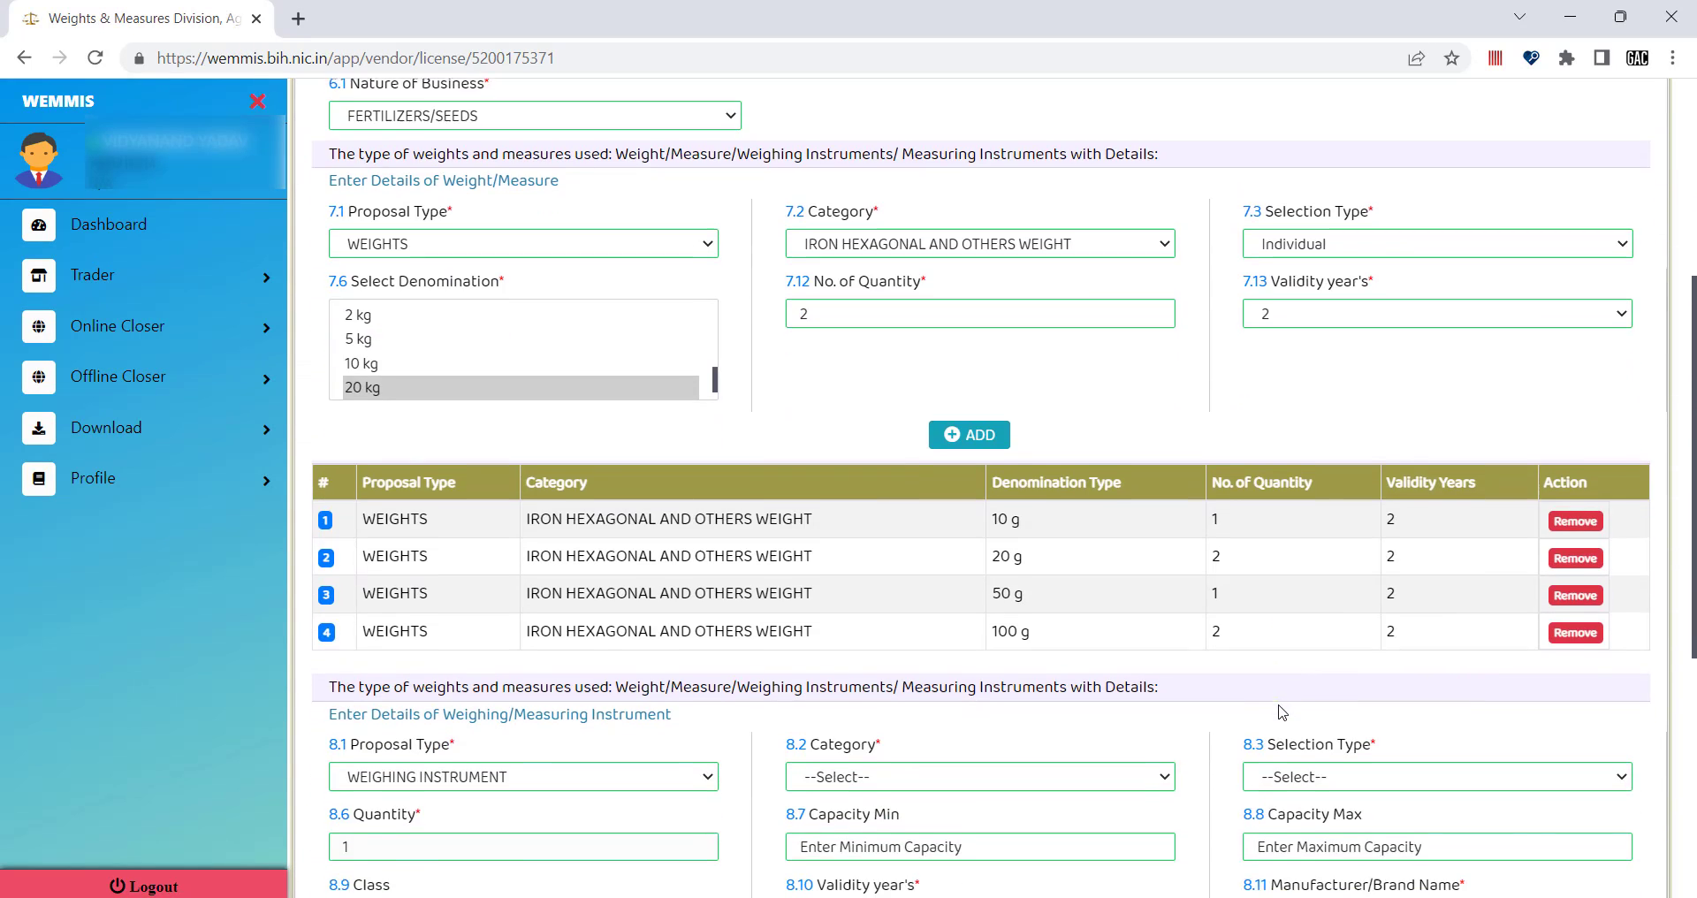
{"action": "scroll", "coordinate": [1524, 835], "scroll_direction": "down", "scroll_amount": 4}
{"action": "scroll", "coordinate": [1550, 833], "scroll_direction": "down", "scroll_amount": 2}
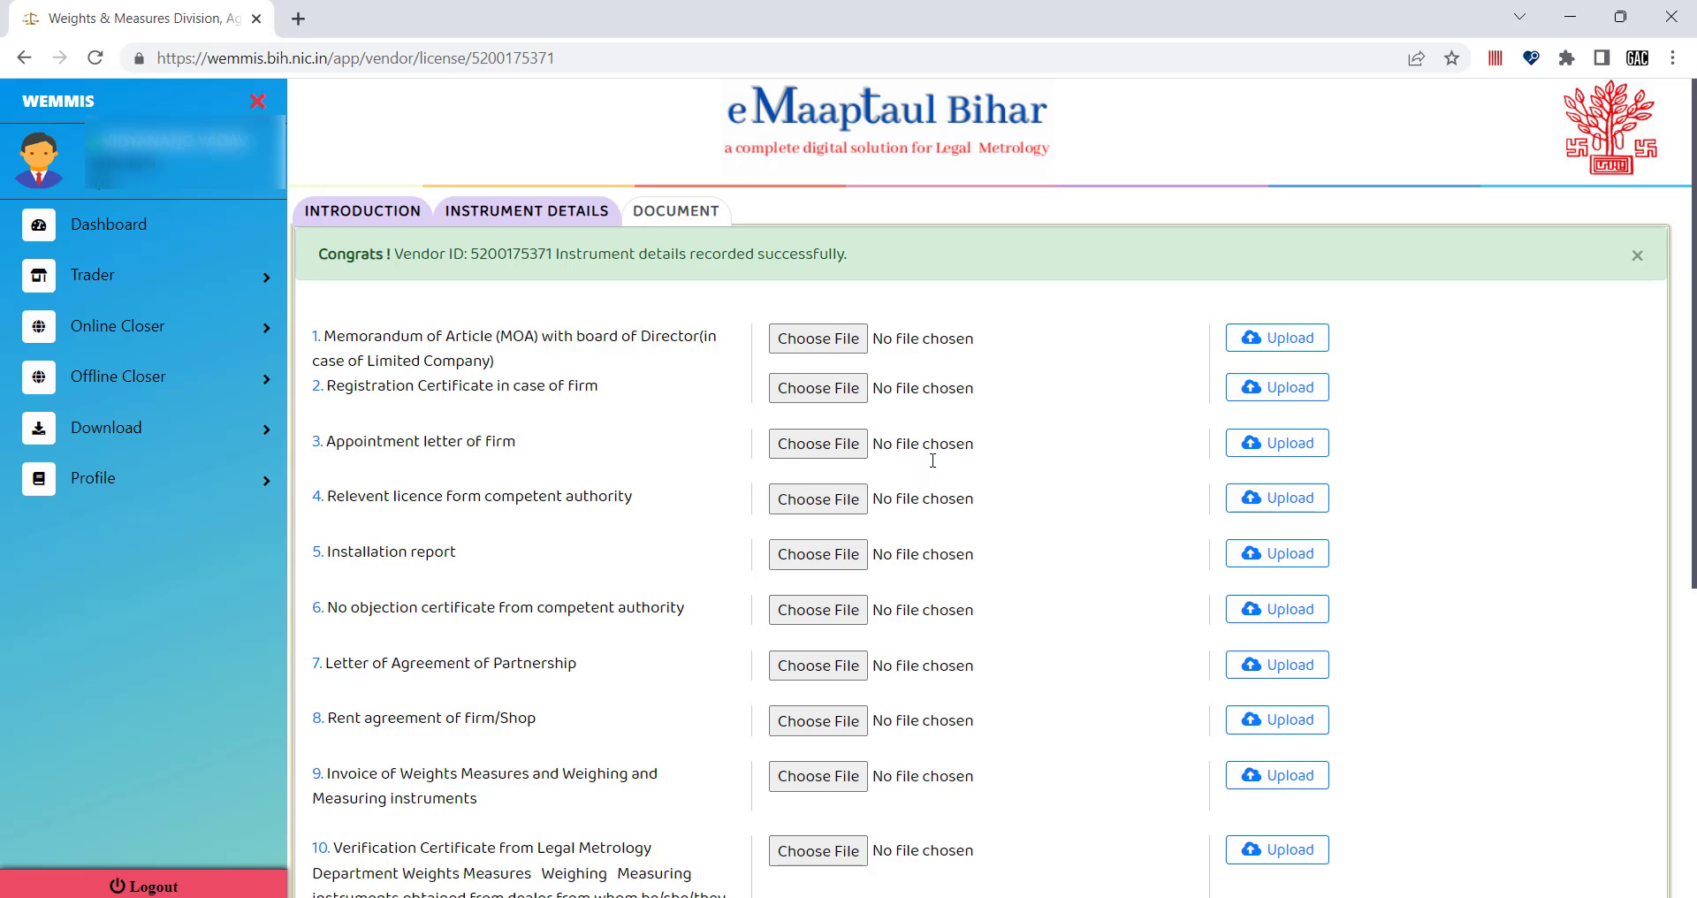
Look through the required documents list, including the item 9 invoice requirement.
{"action": "scroll", "coordinate": [932, 460], "scroll_direction": "down", "scroll_amount": 5}
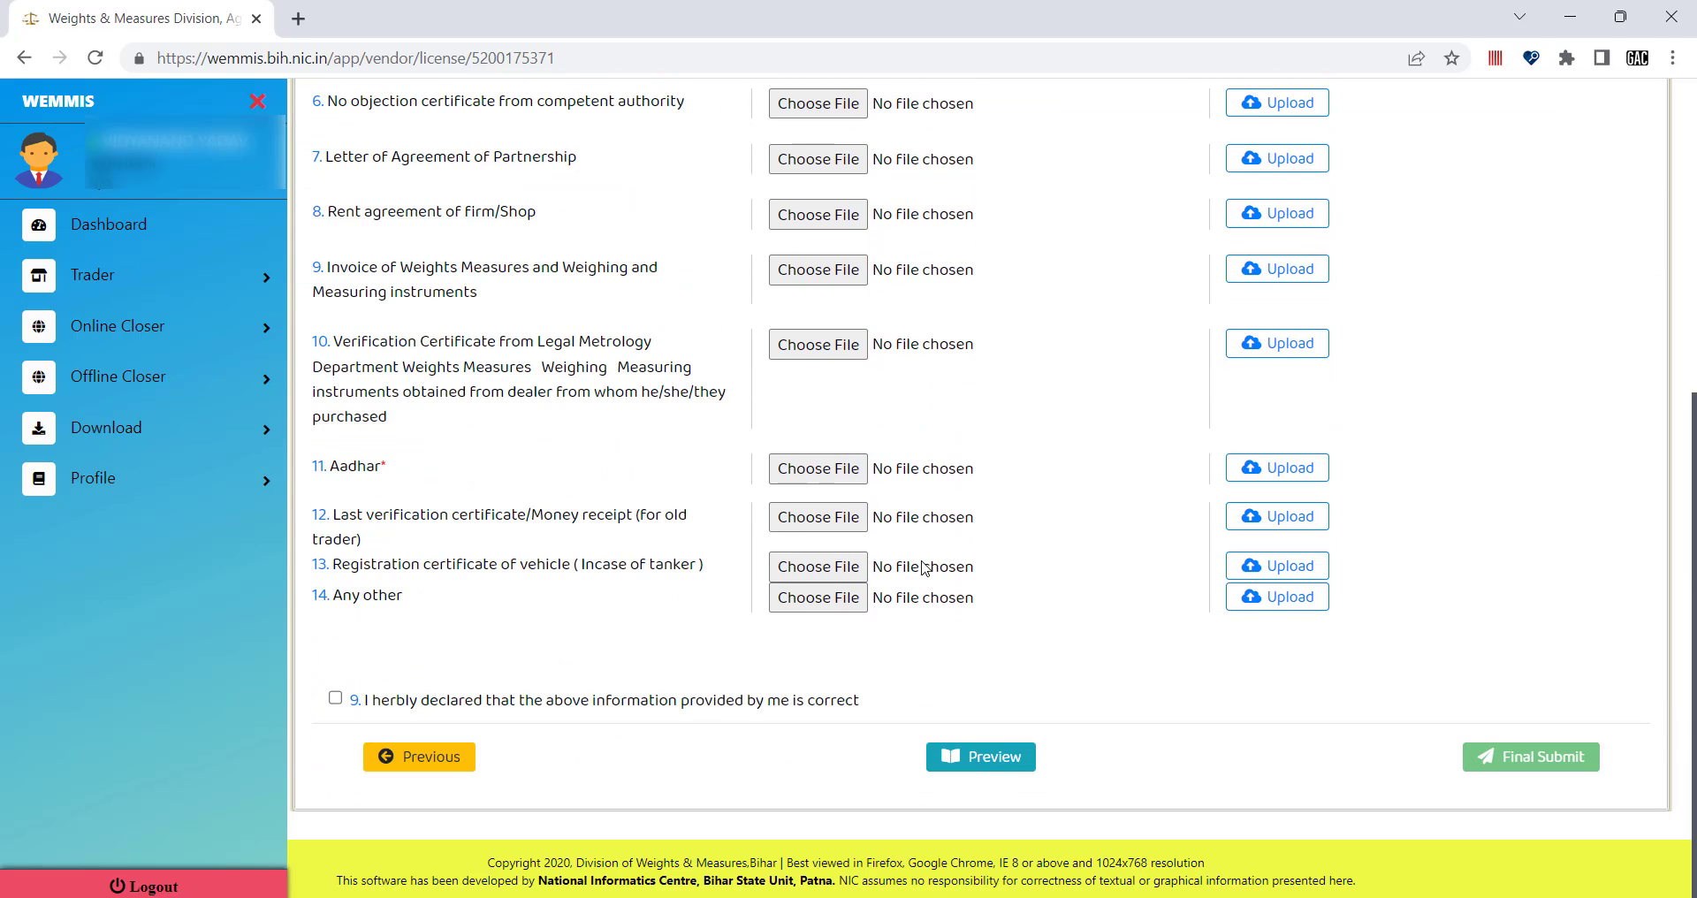
{"action": "scroll", "coordinate": [924, 566], "scroll_direction": "up", "scroll_amount": 5}
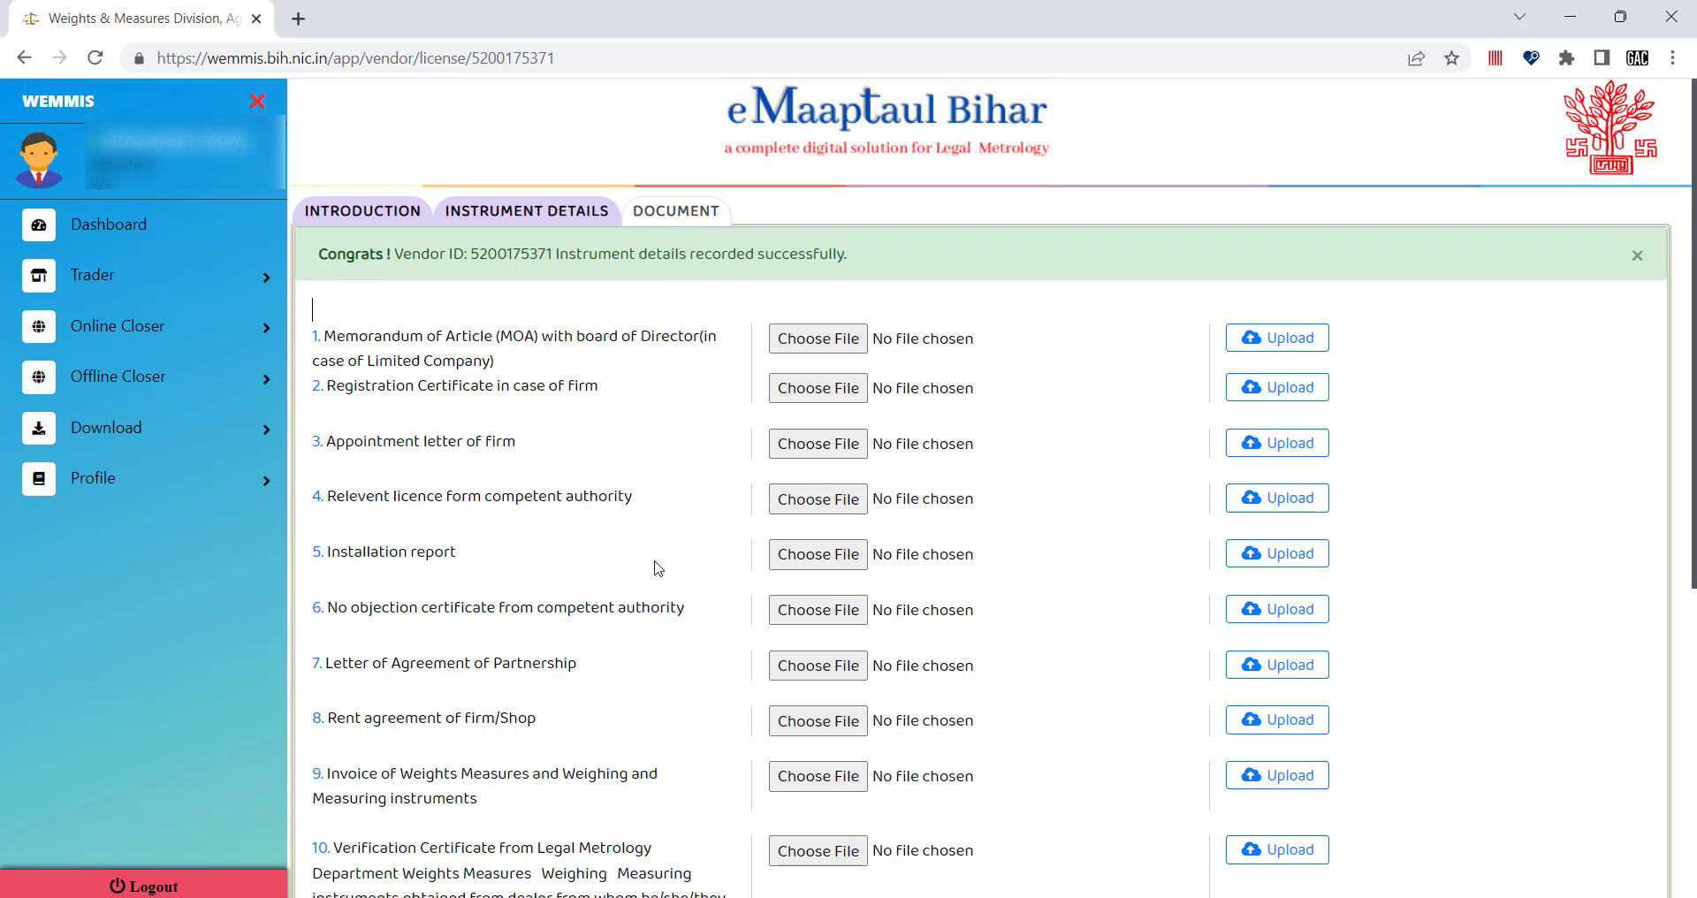
{"action": "scroll", "coordinate": [655, 574], "scroll_direction": "down", "scroll_amount": 2}
{"action": "scroll", "coordinate": [655, 606], "scroll_direction": "down", "scroll_amount": 3}
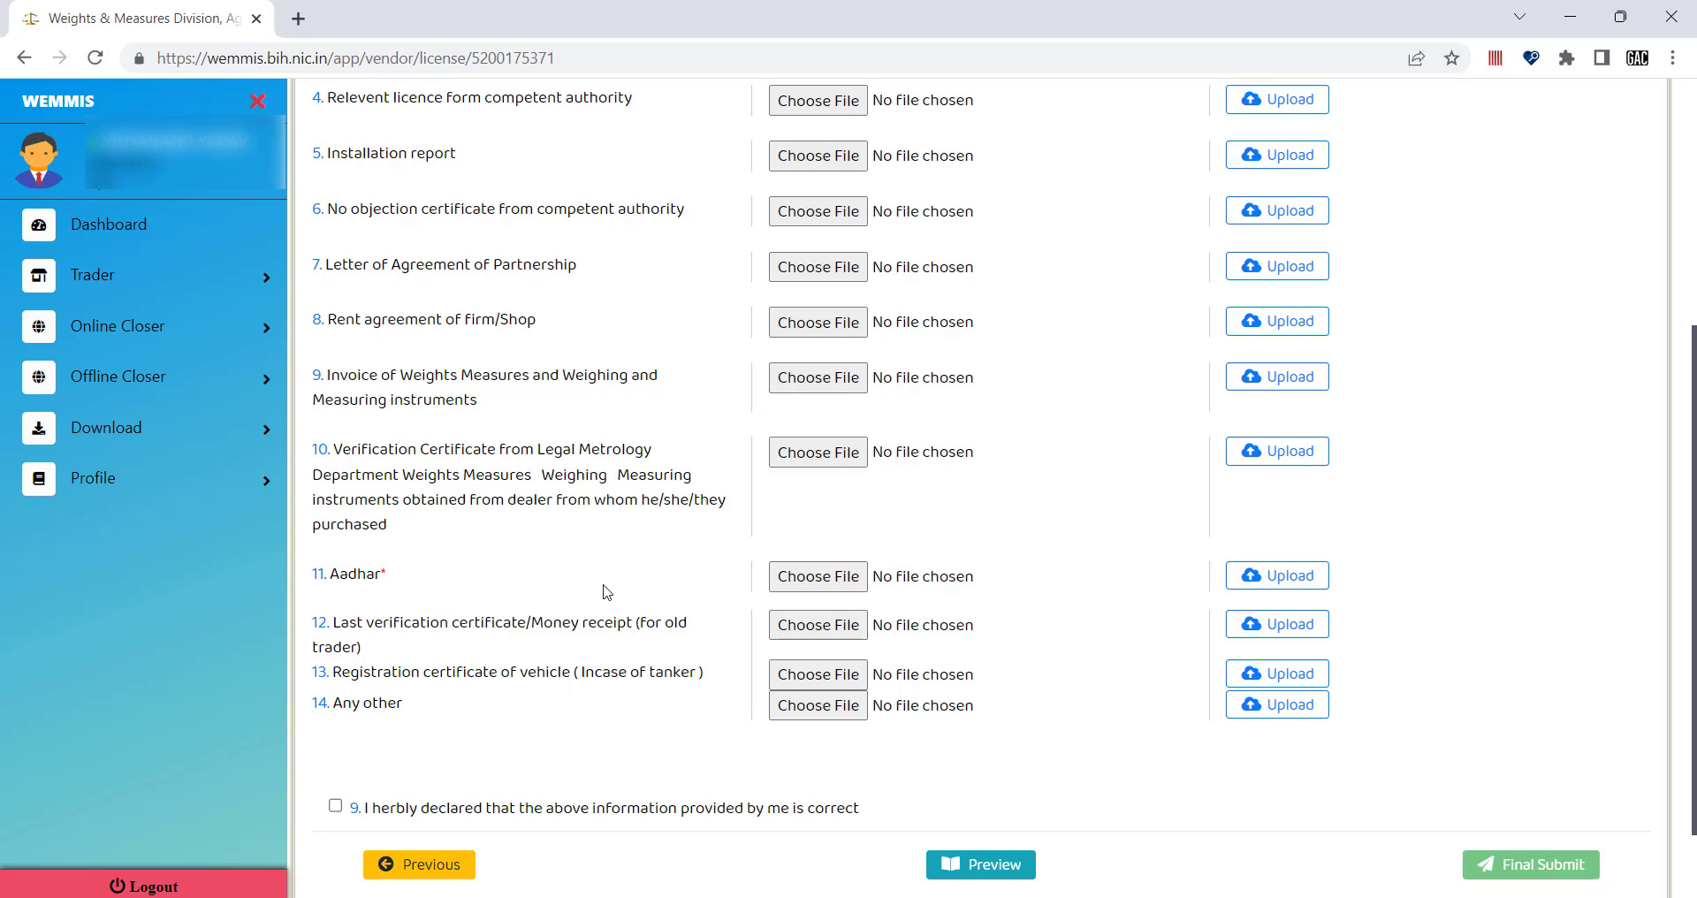
{"action": "scroll", "coordinate": [604, 590], "scroll_direction": "up", "scroll_amount": 3}
{"action": "scroll", "coordinate": [604, 590], "scroll_direction": "up", "scroll_amount": 2}
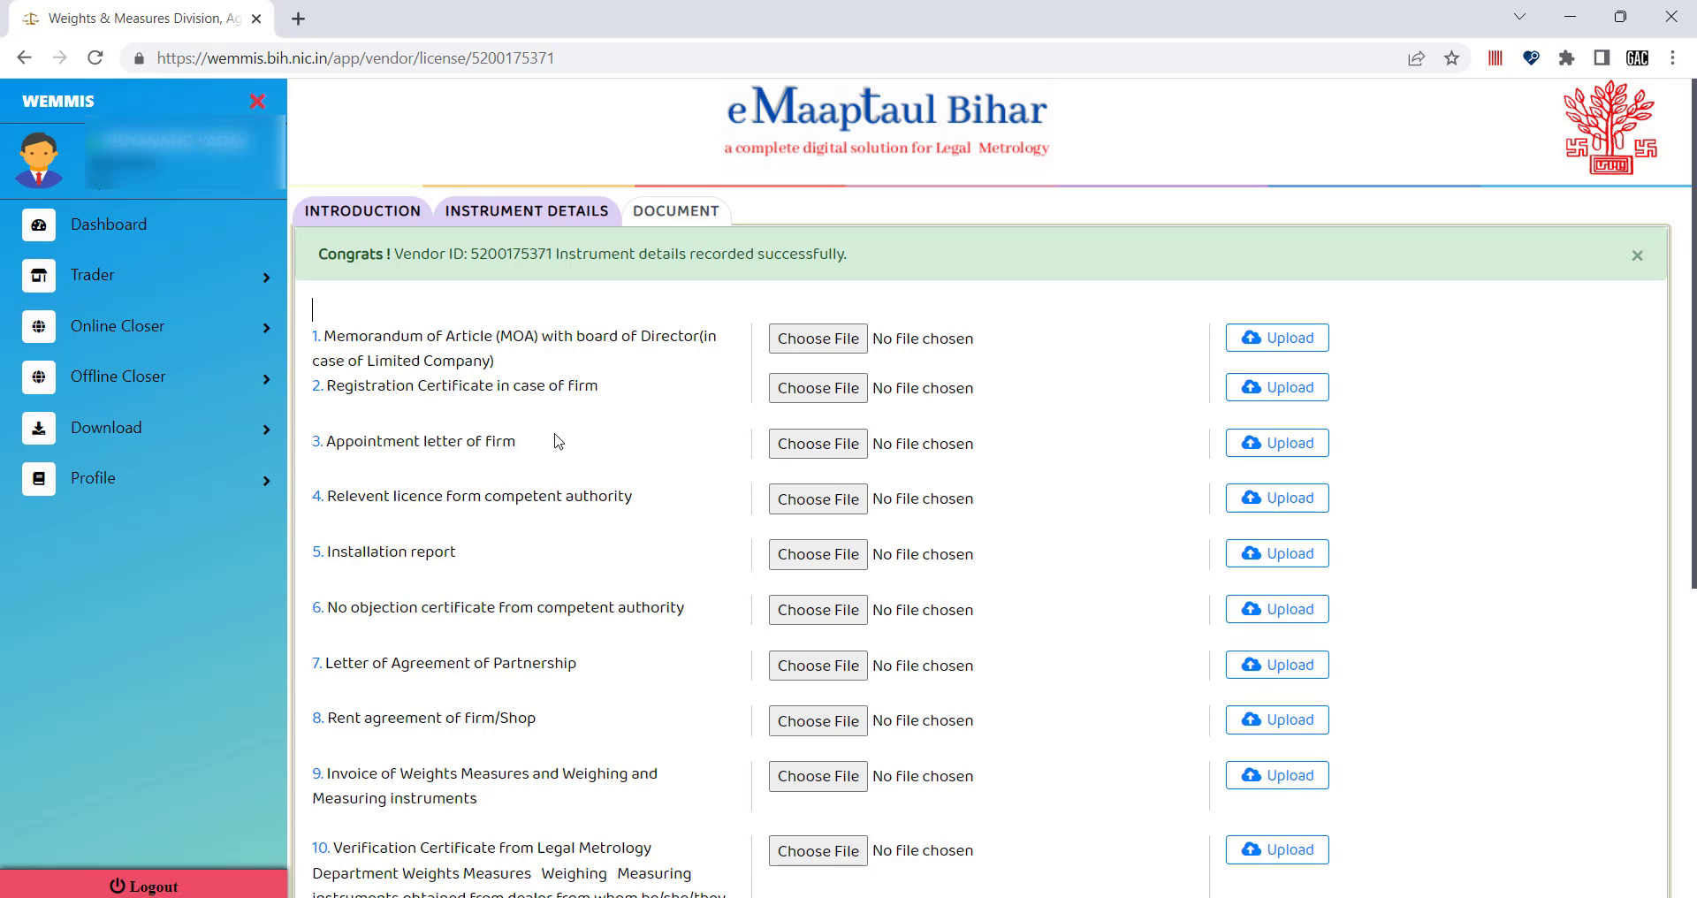
{"action": "scroll", "coordinate": [667, 701], "scroll_direction": "down", "scroll_amount": 1}
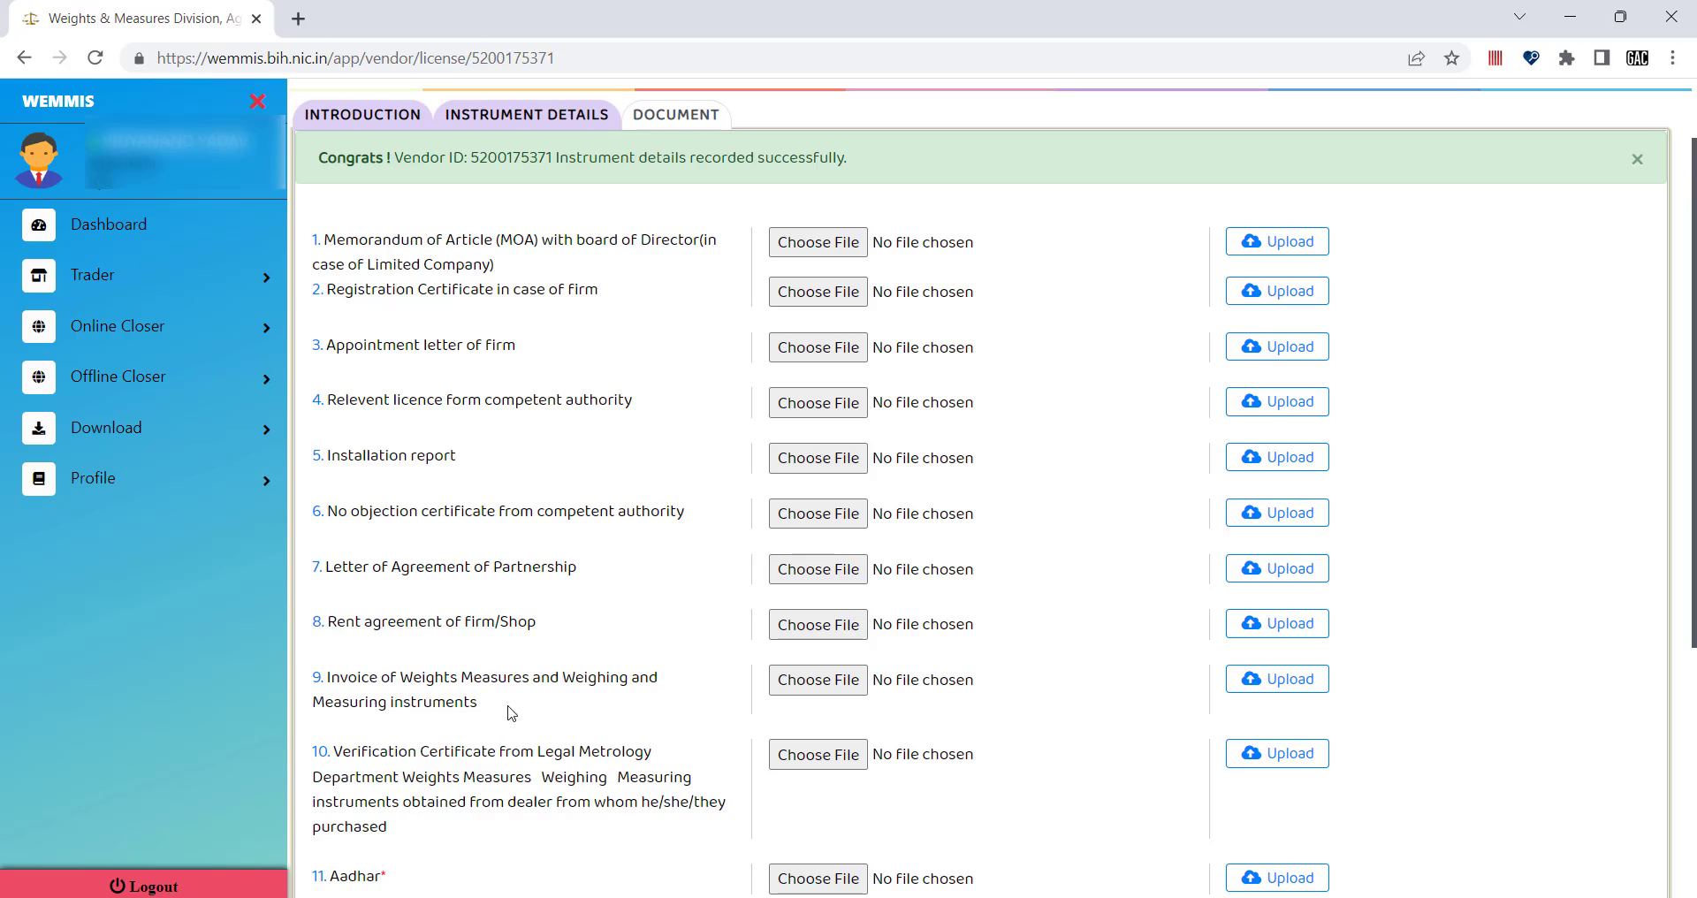
{"action": "left_click_drag", "start_coordinate": [331, 677], "coordinate": [579, 716]}
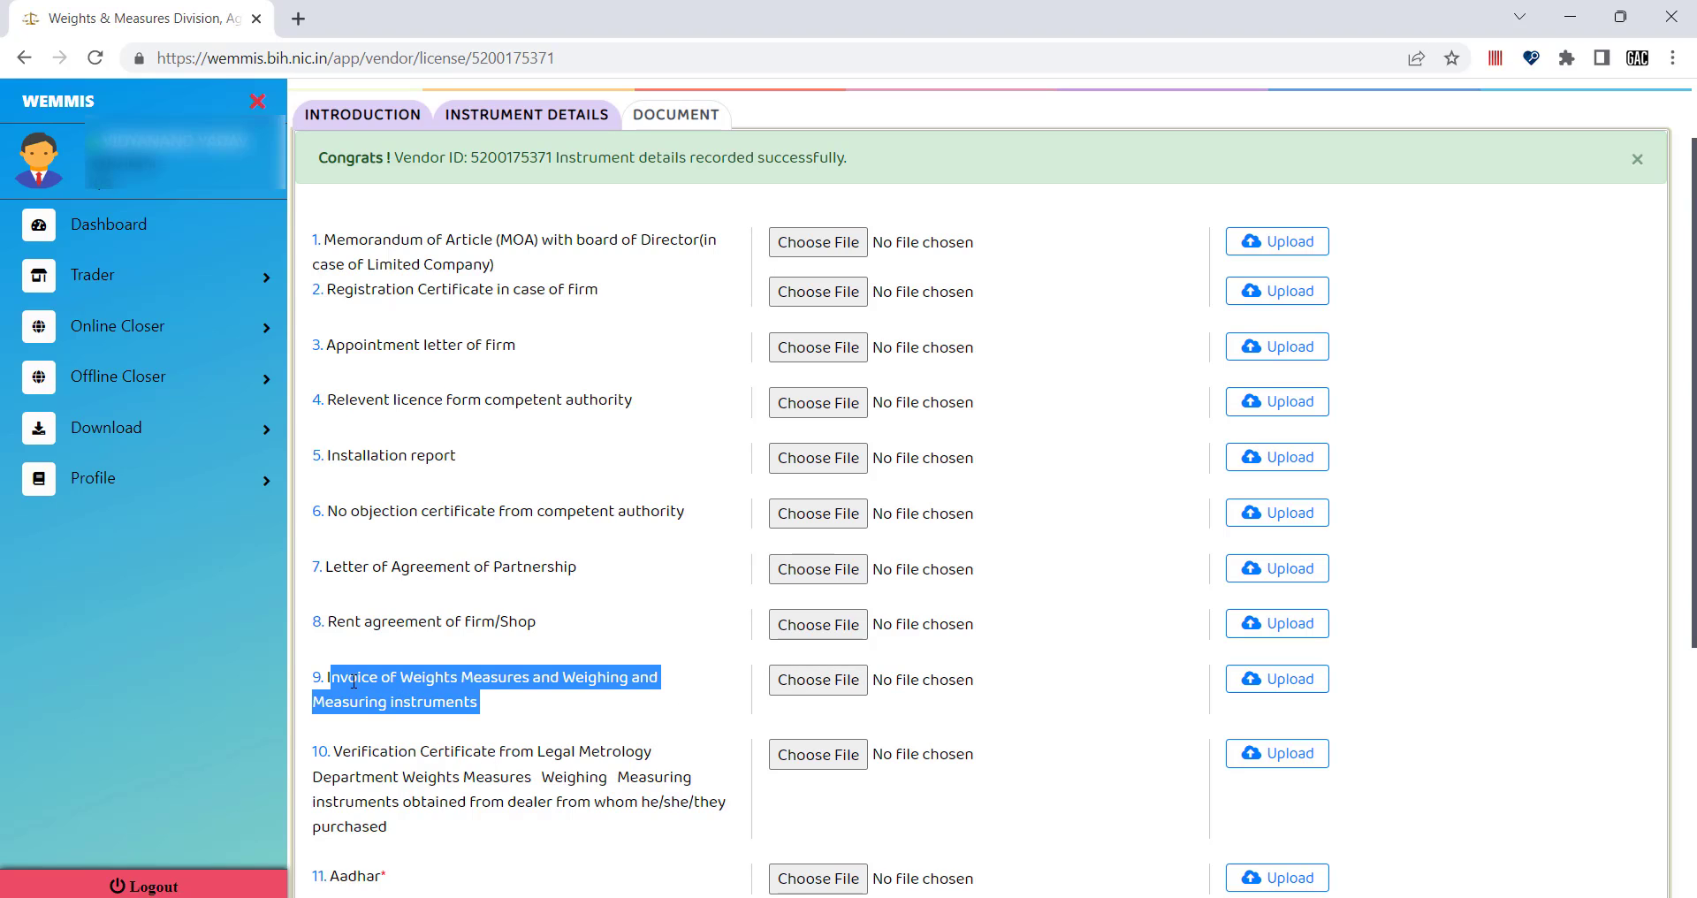
{"action": "left_click_drag", "start_coordinate": [328, 677], "coordinate": [519, 716]}
{"action": "scroll", "coordinate": [610, 710], "scroll_direction": "down", "scroll_amount": 3}
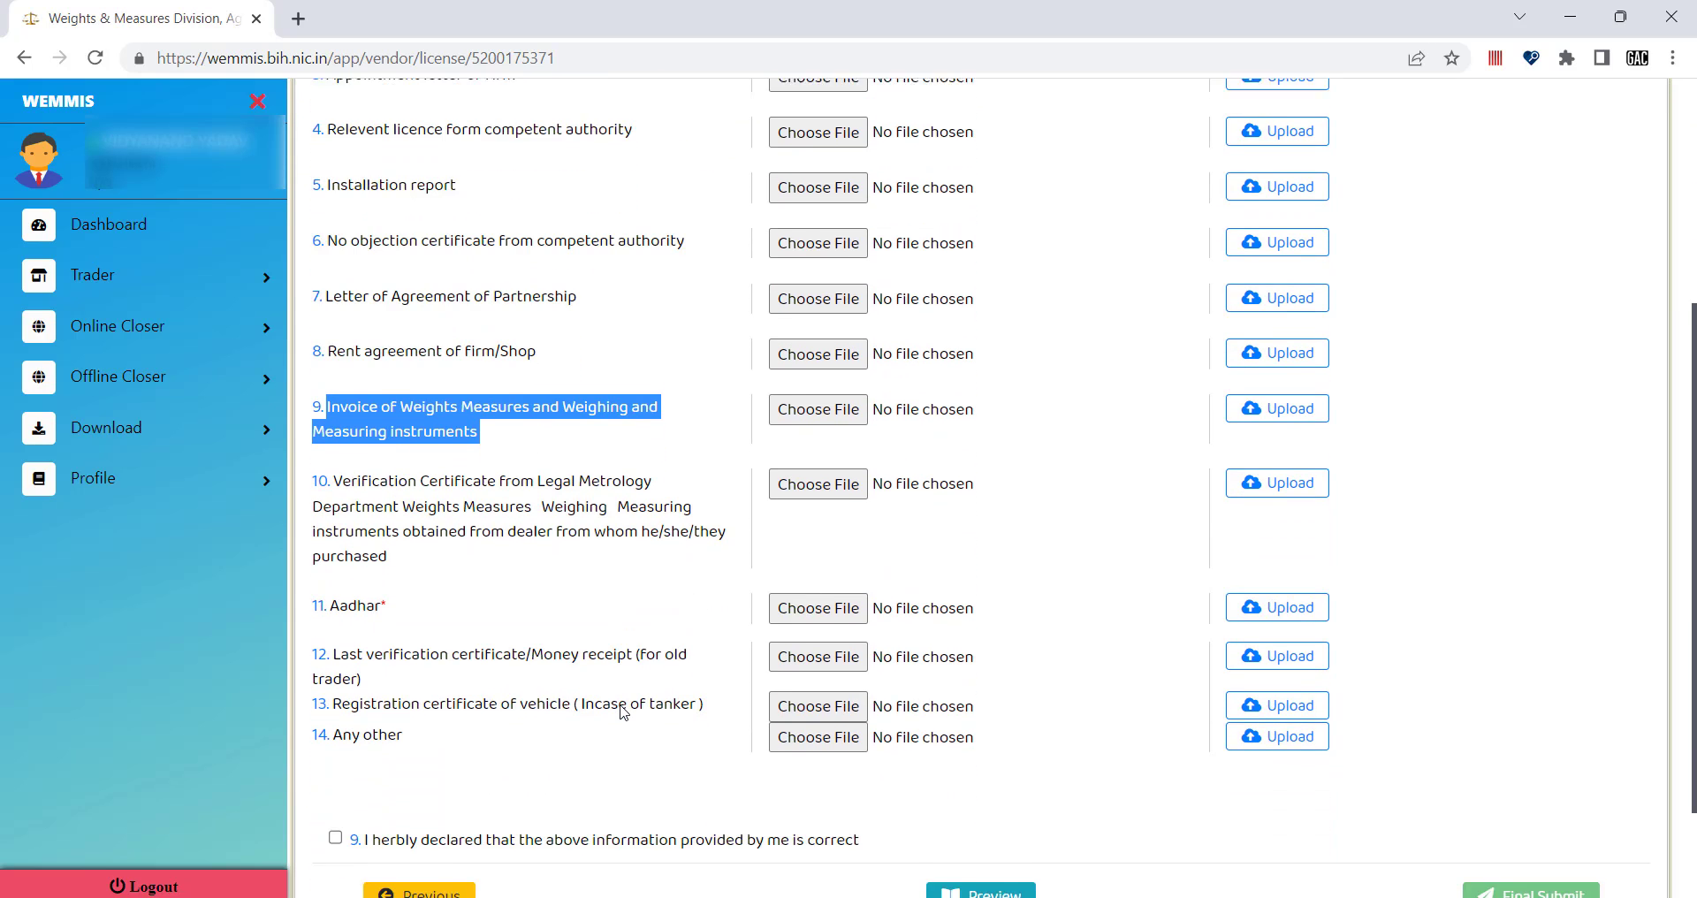
{"action": "scroll", "coordinate": [623, 711], "scroll_direction": "up", "scroll_amount": 2}
{"action": "scroll", "coordinate": [623, 712], "scroll_direction": "down", "scroll_amount": 3}
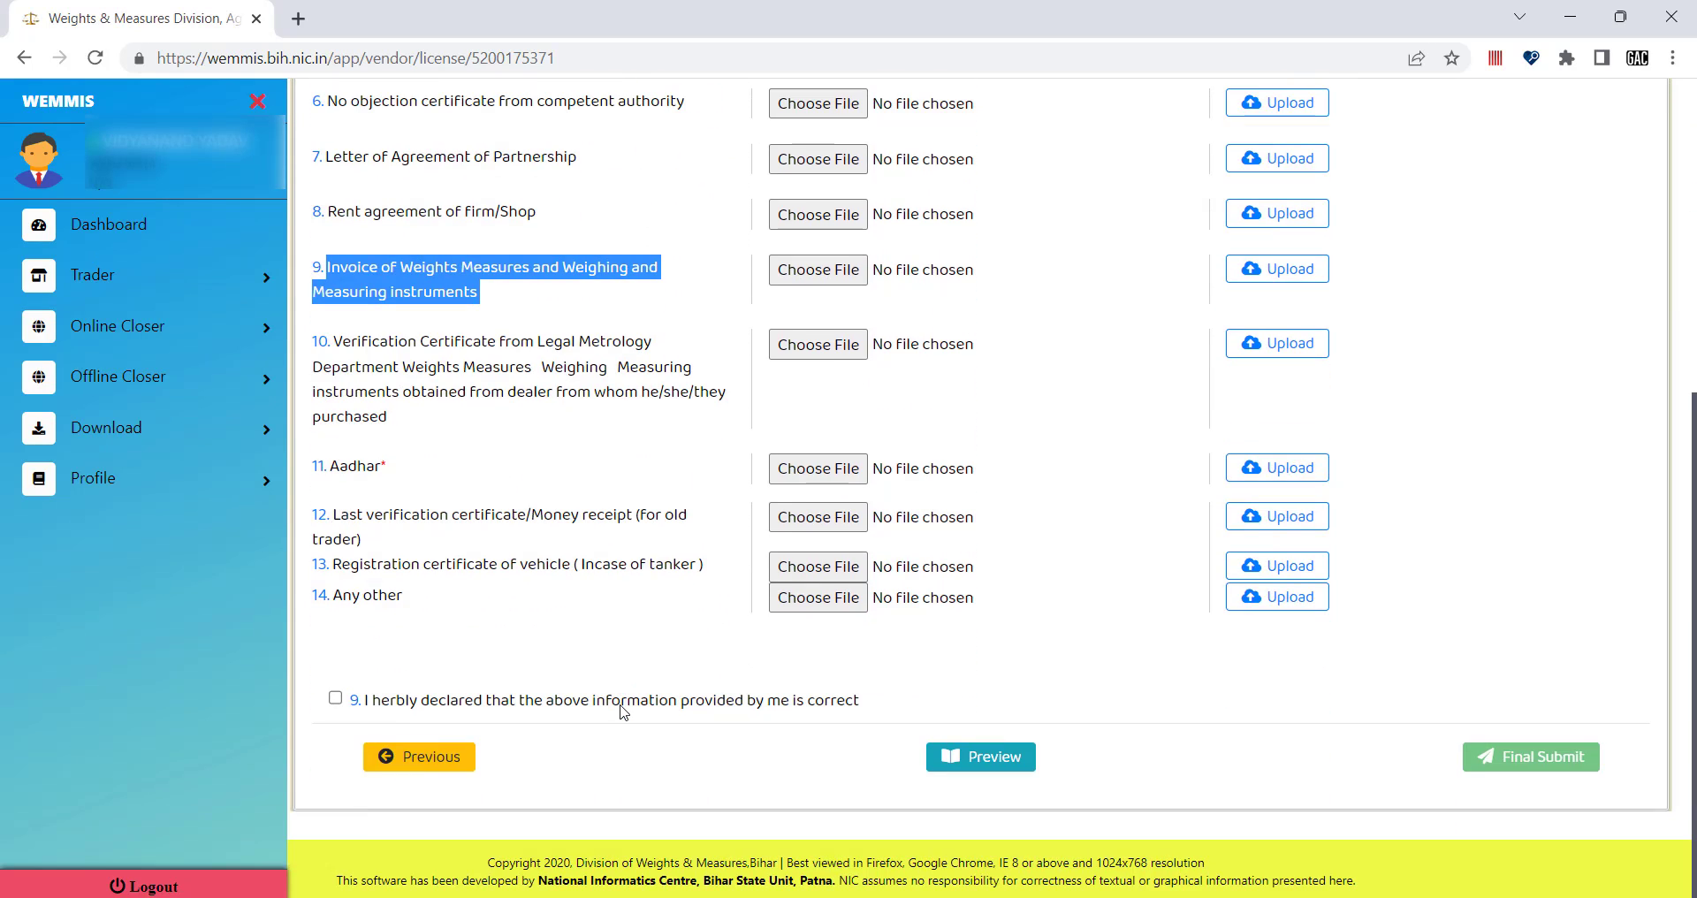
Tick the declaration that the information provided is correct.
{"action": "left_click", "coordinate": [986, 765]}
{"action": "left_click", "coordinate": [335, 697]}
{"action": "scroll", "coordinate": [1500, 534], "scroll_direction": "up", "scroll_amount": 6}
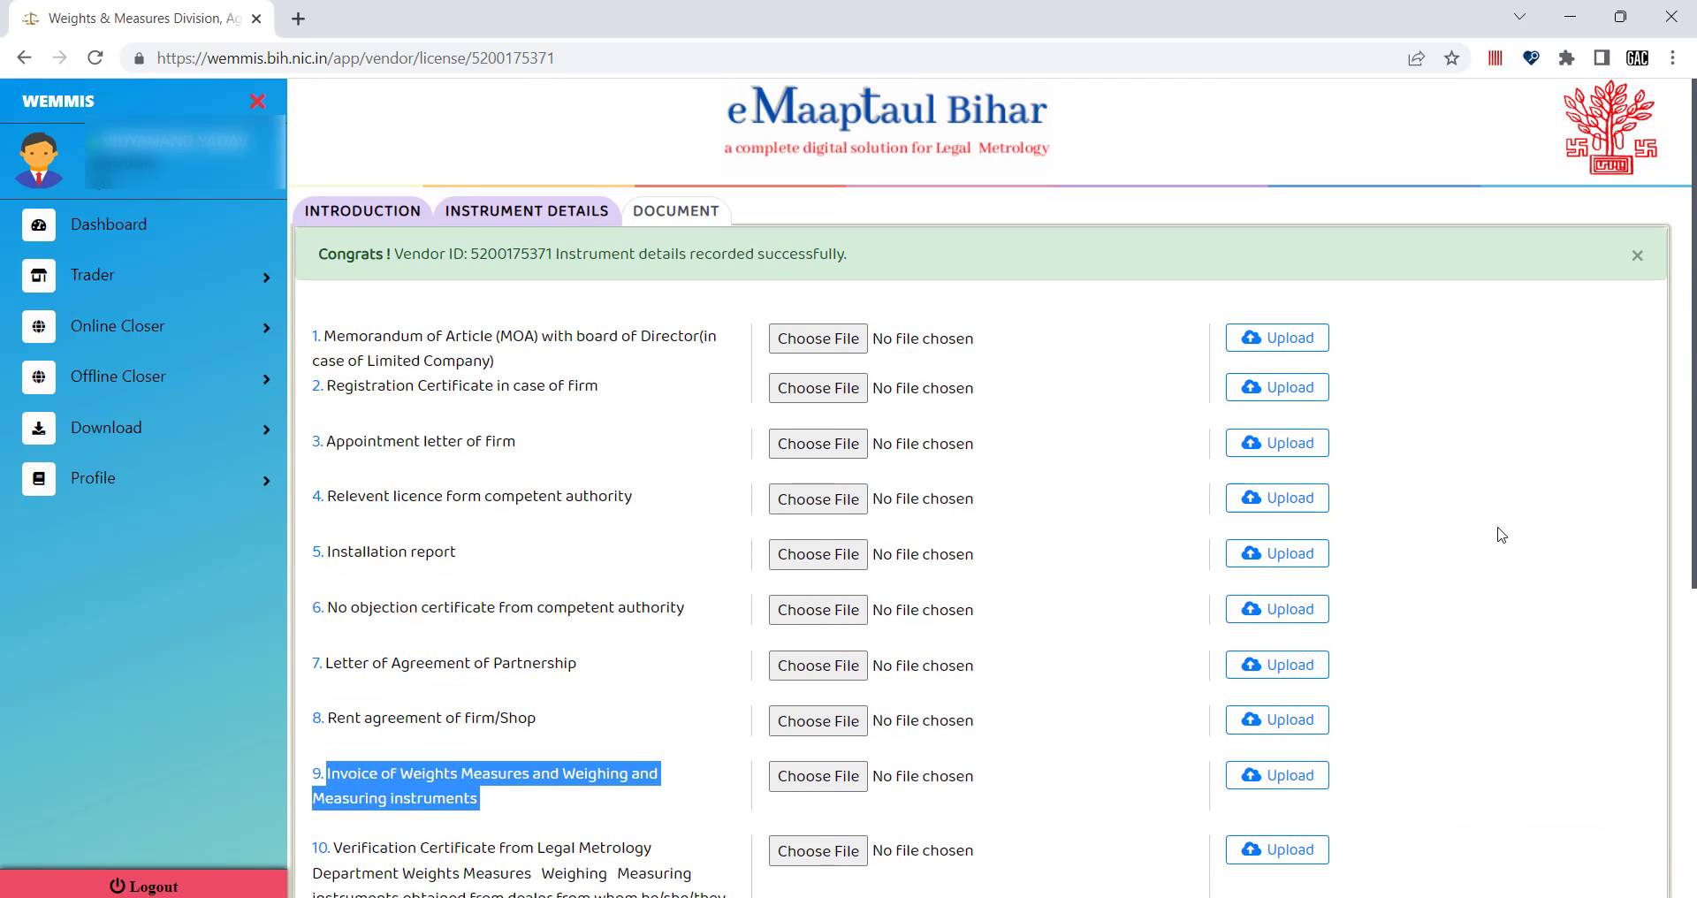
{"action": "scroll", "coordinate": [1499, 534], "scroll_direction": "down", "scroll_amount": 6}
{"action": "scroll", "coordinate": [1499, 534], "scroll_direction": "up", "scroll_amount": 6}
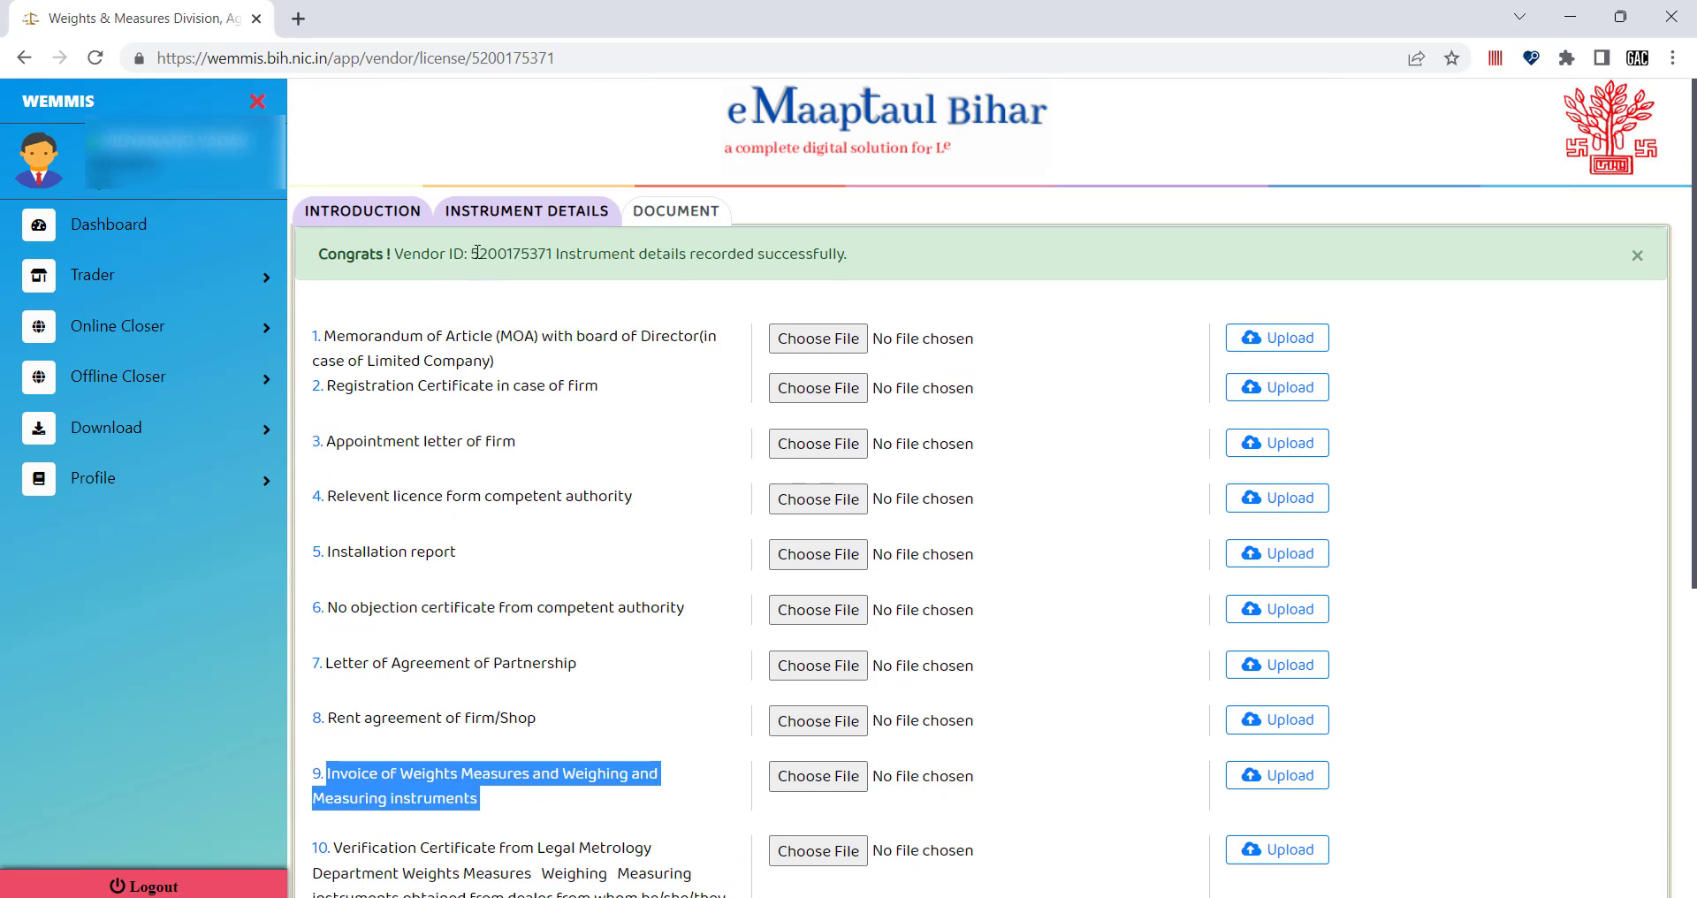
{"action": "left_click_drag", "start_coordinate": [453, 254], "coordinate": [585, 254]}
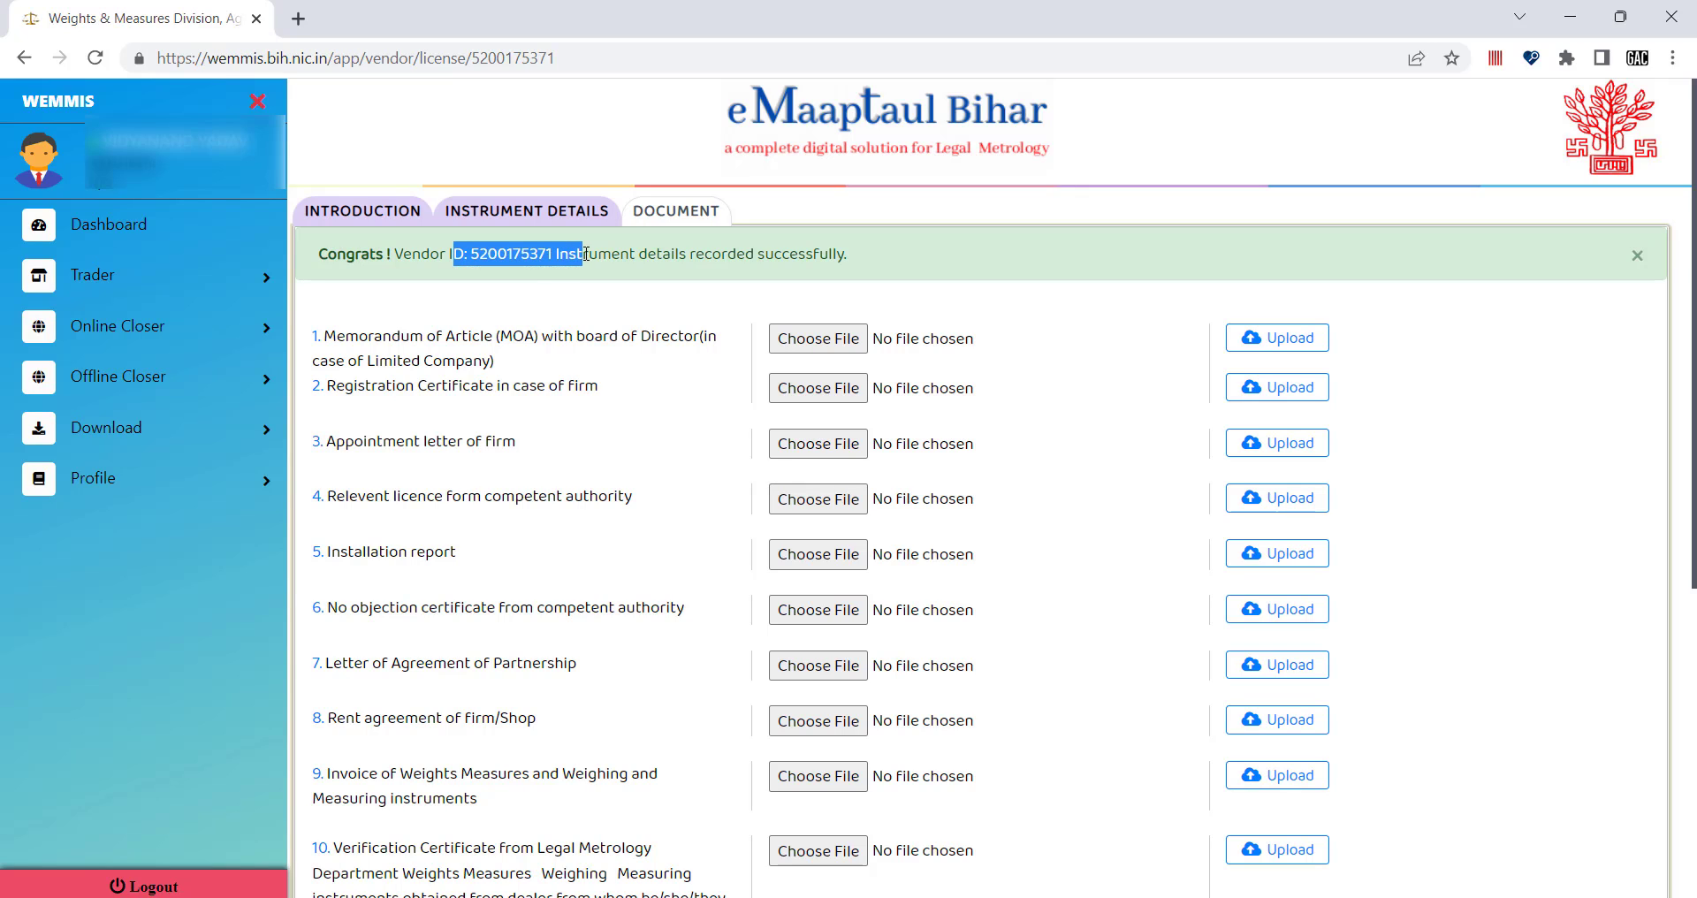
{"action": "left_click", "coordinate": [757, 251]}
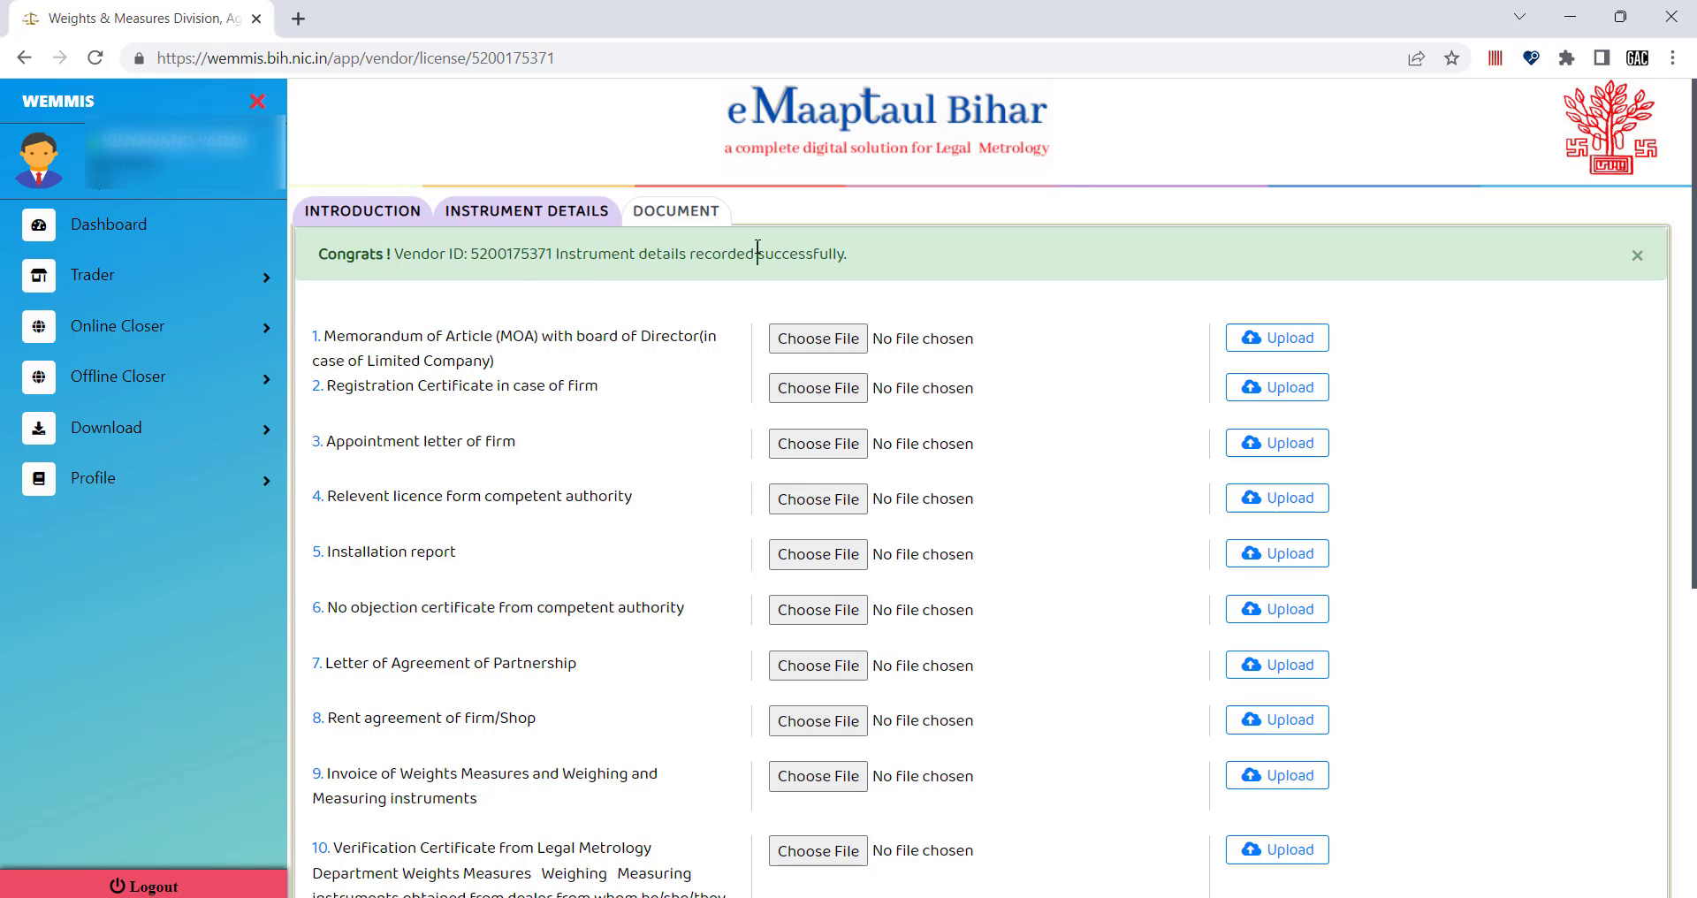
Go back to the INTRODUCTION tab and review the At LMO Office / Other than LMO Office options.
{"action": "left_click", "coordinate": [480, 211]}
{"action": "left_click", "coordinate": [399, 211]}
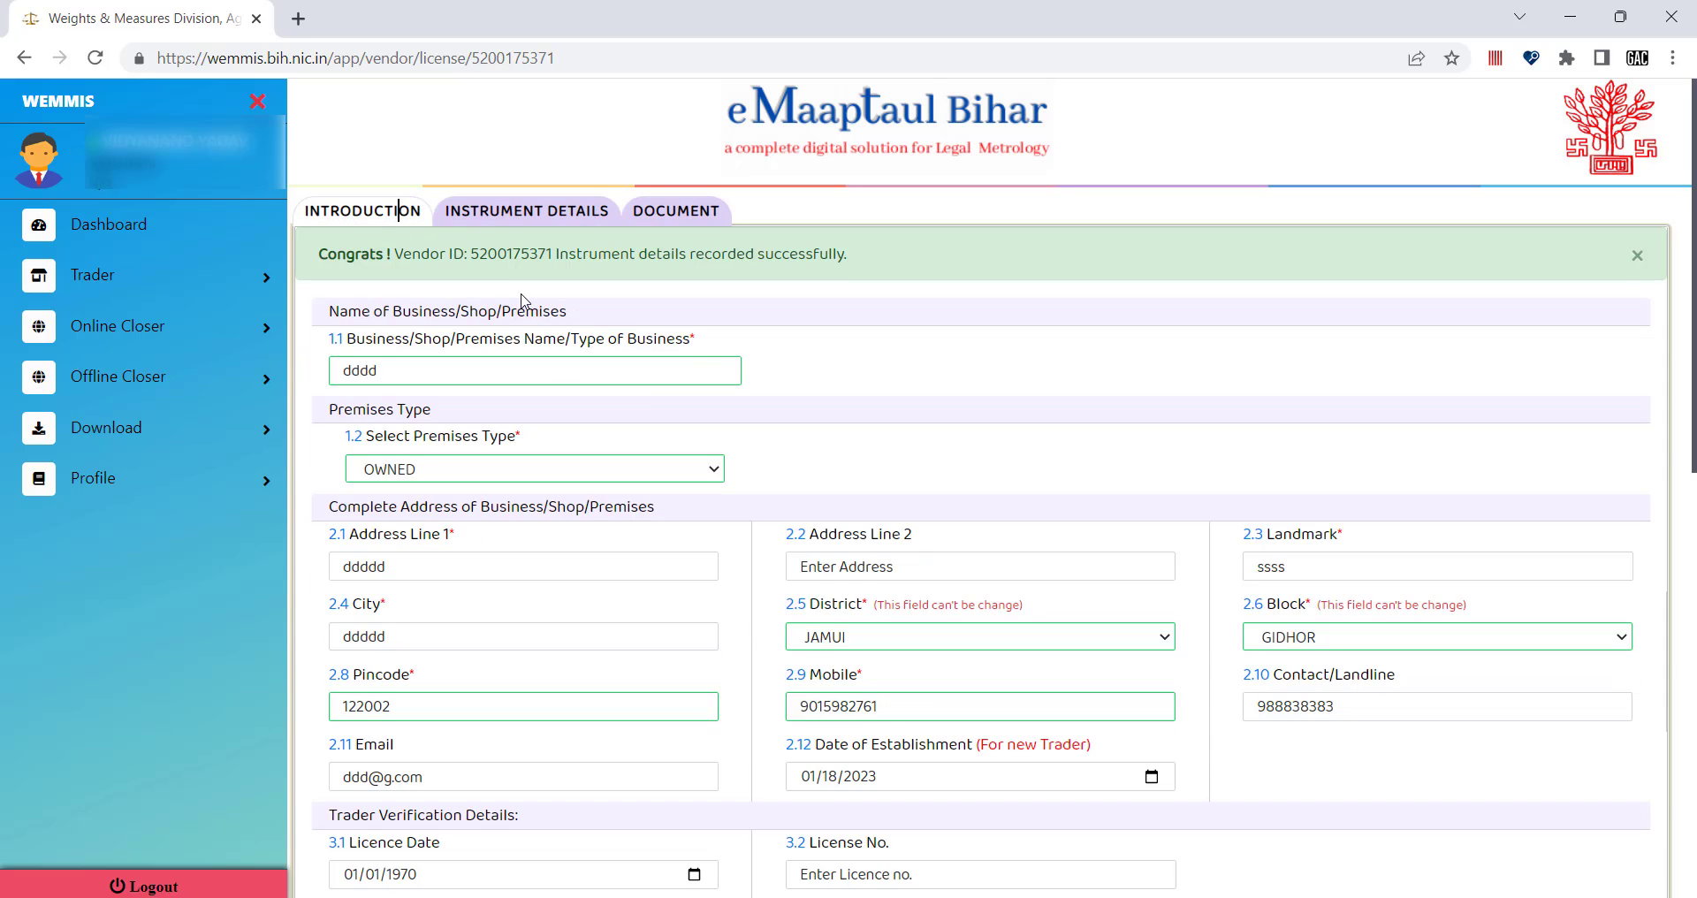
{"action": "scroll", "coordinate": [530, 398], "scroll_direction": "down", "scroll_amount": 5}
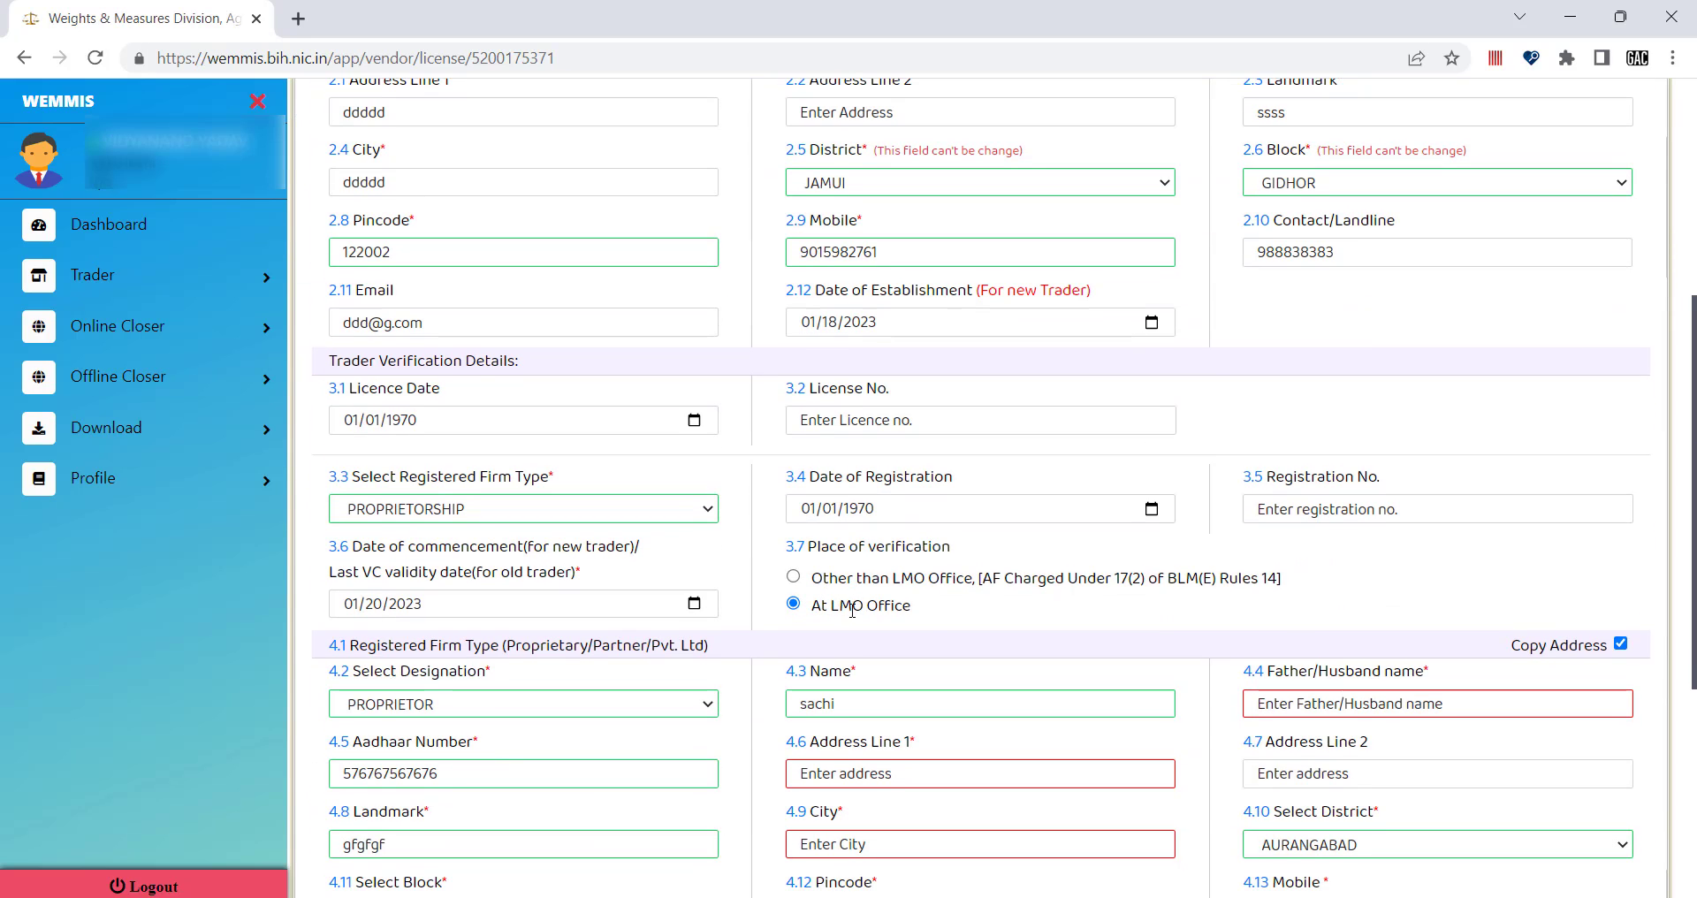
{"action": "left_click_drag", "start_coordinate": [926, 616], "coordinate": [813, 606]}
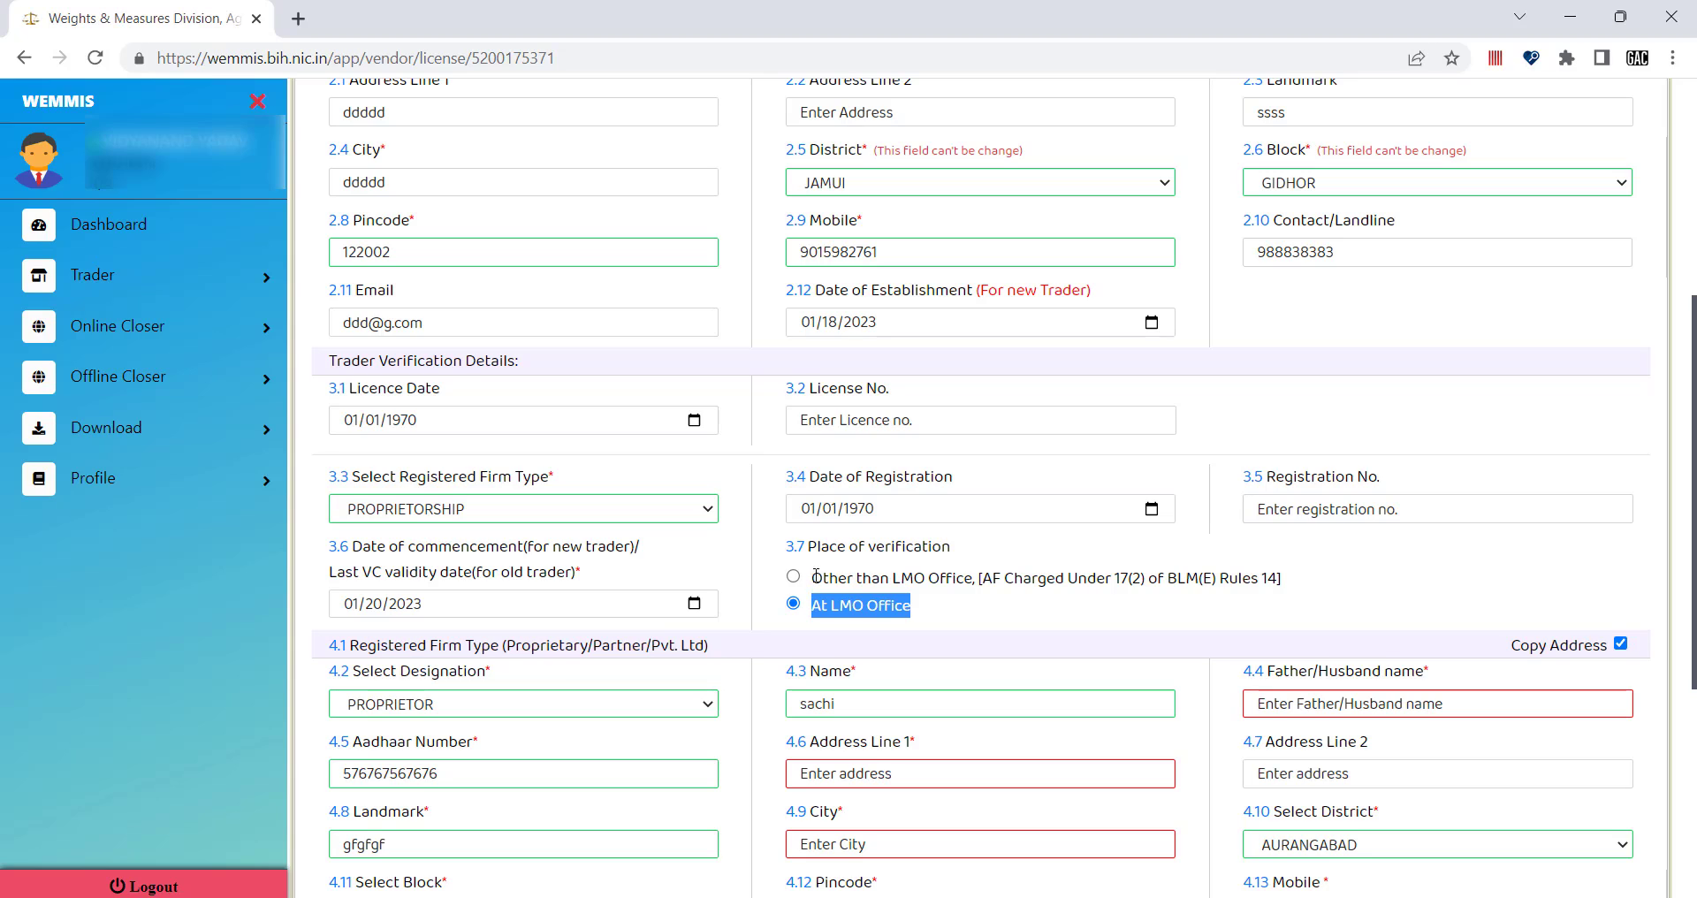
{"action": "left_click", "coordinate": [825, 578]}
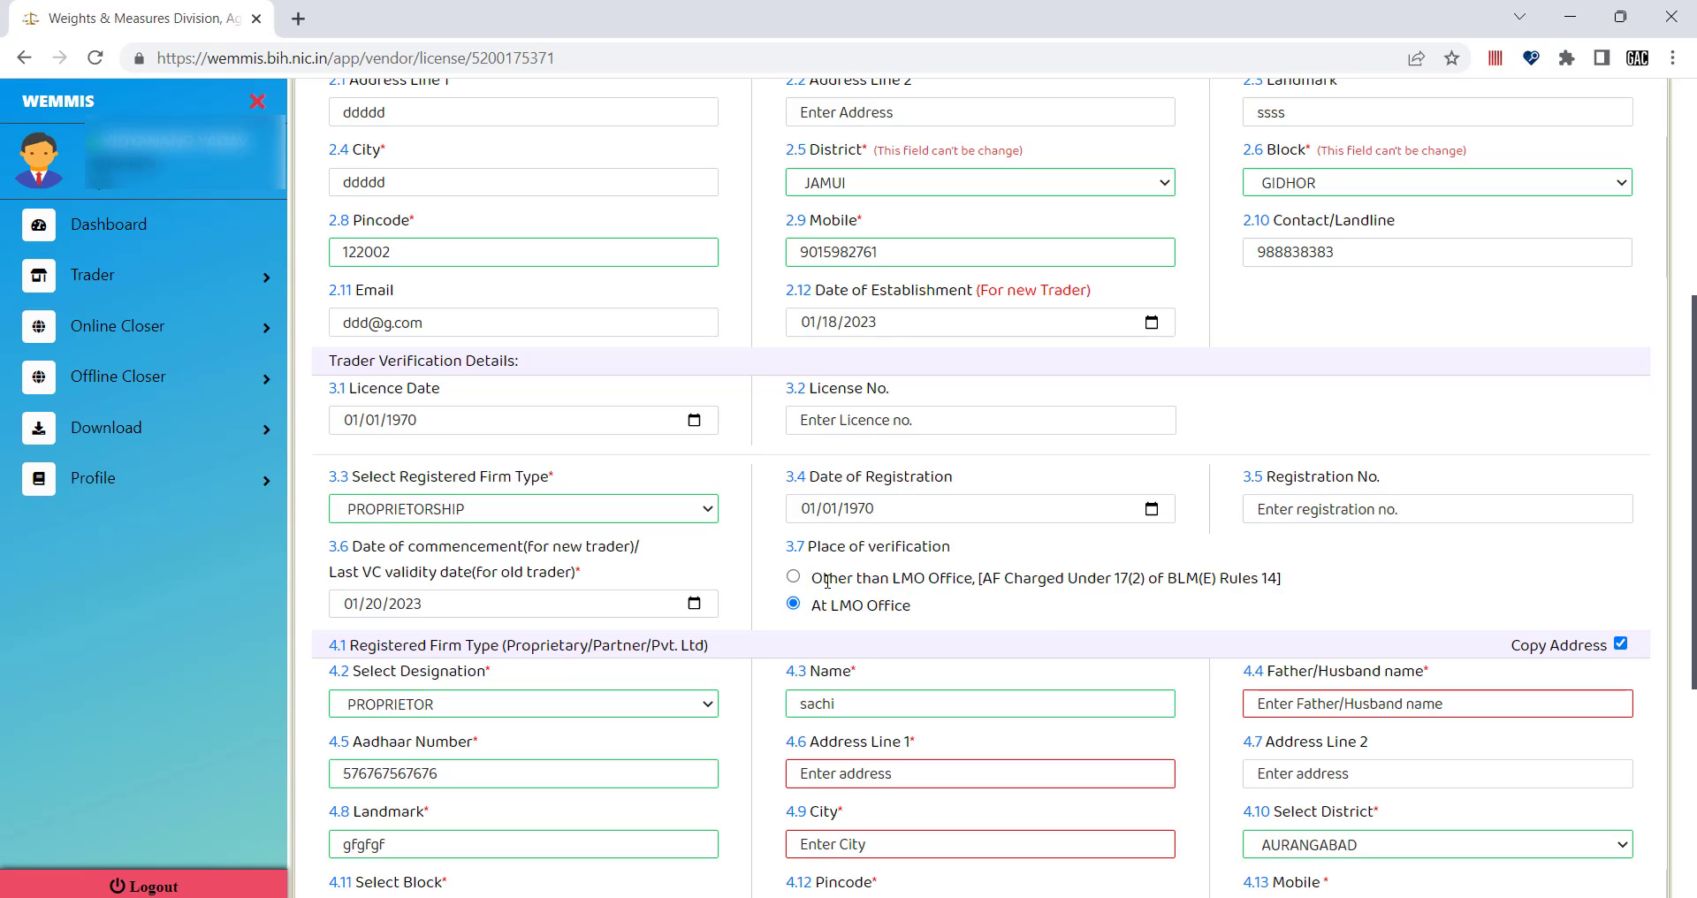
{"action": "left_click_drag", "start_coordinate": [809, 579], "coordinate": [995, 579]}
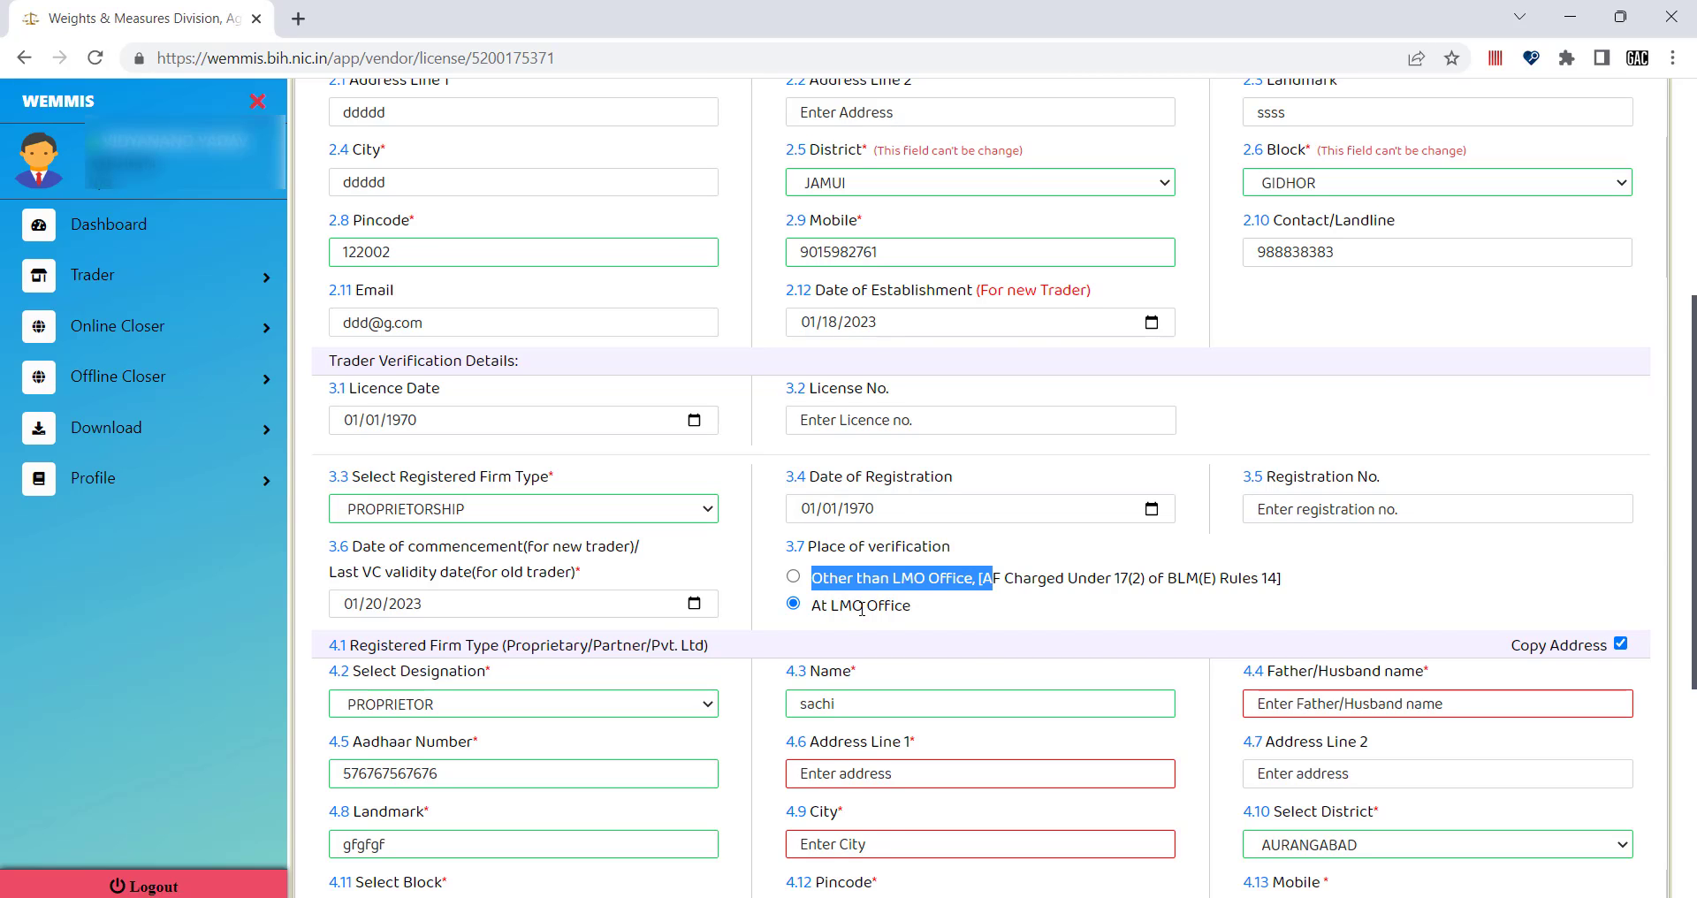
{"action": "scroll", "coordinate": [861, 608], "scroll_direction": "up", "scroll_amount": 6}
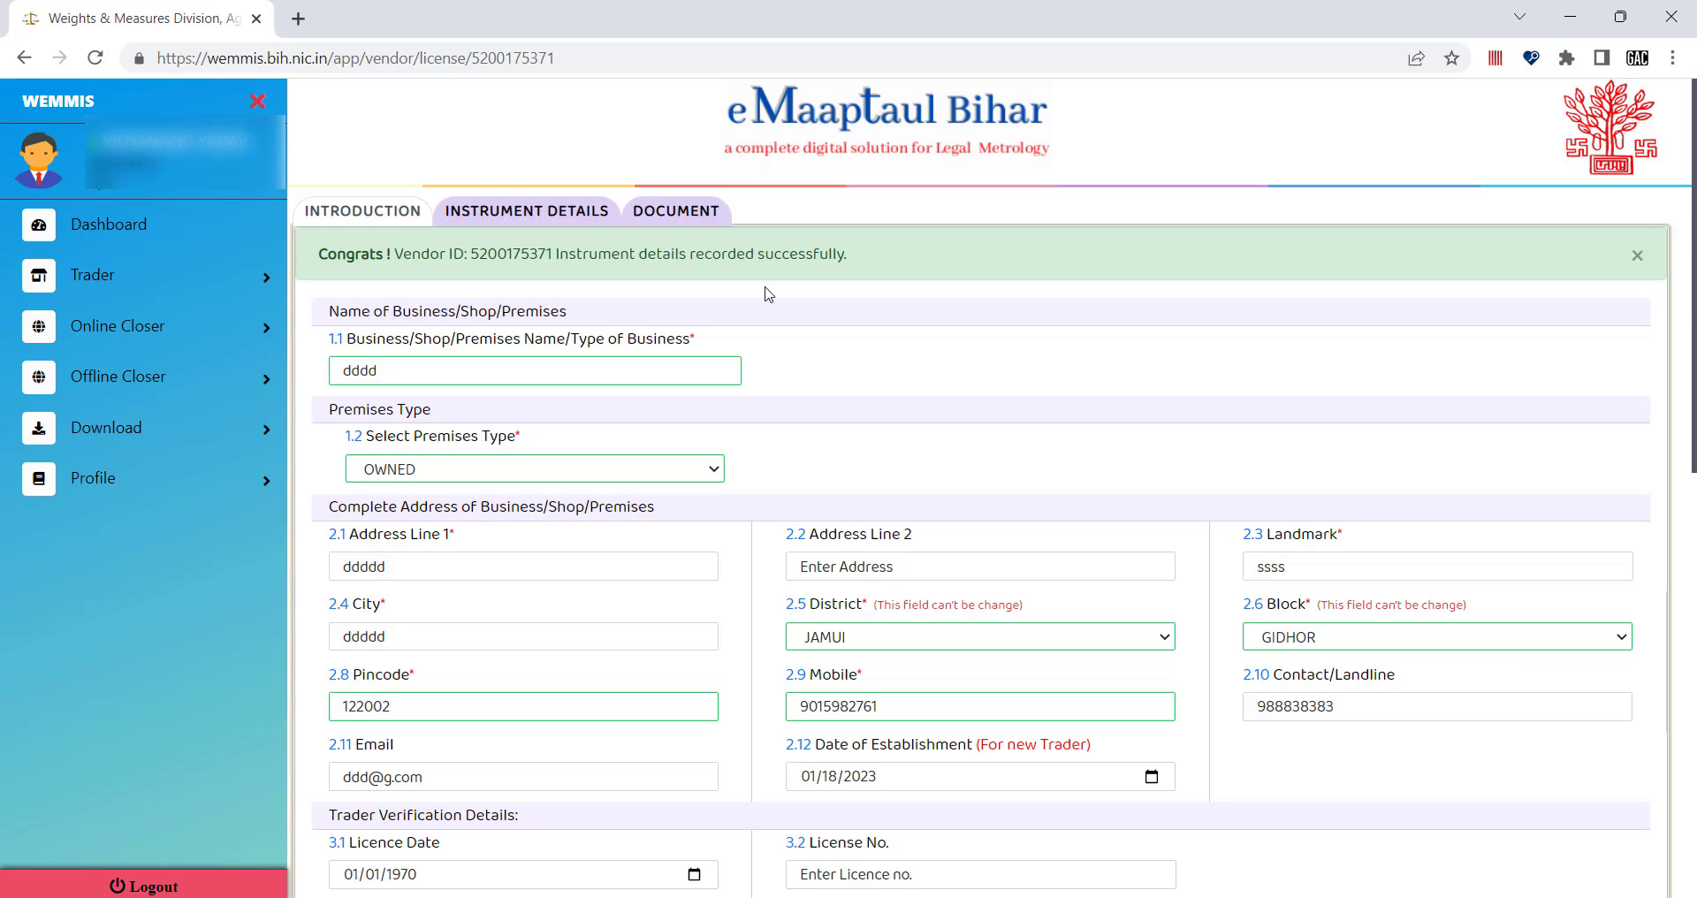
{"action": "scroll", "coordinate": [820, 368], "scroll_direction": "down", "scroll_amount": 4}
{"action": "scroll", "coordinate": [820, 368], "scroll_direction": "down", "scroll_amount": 5}
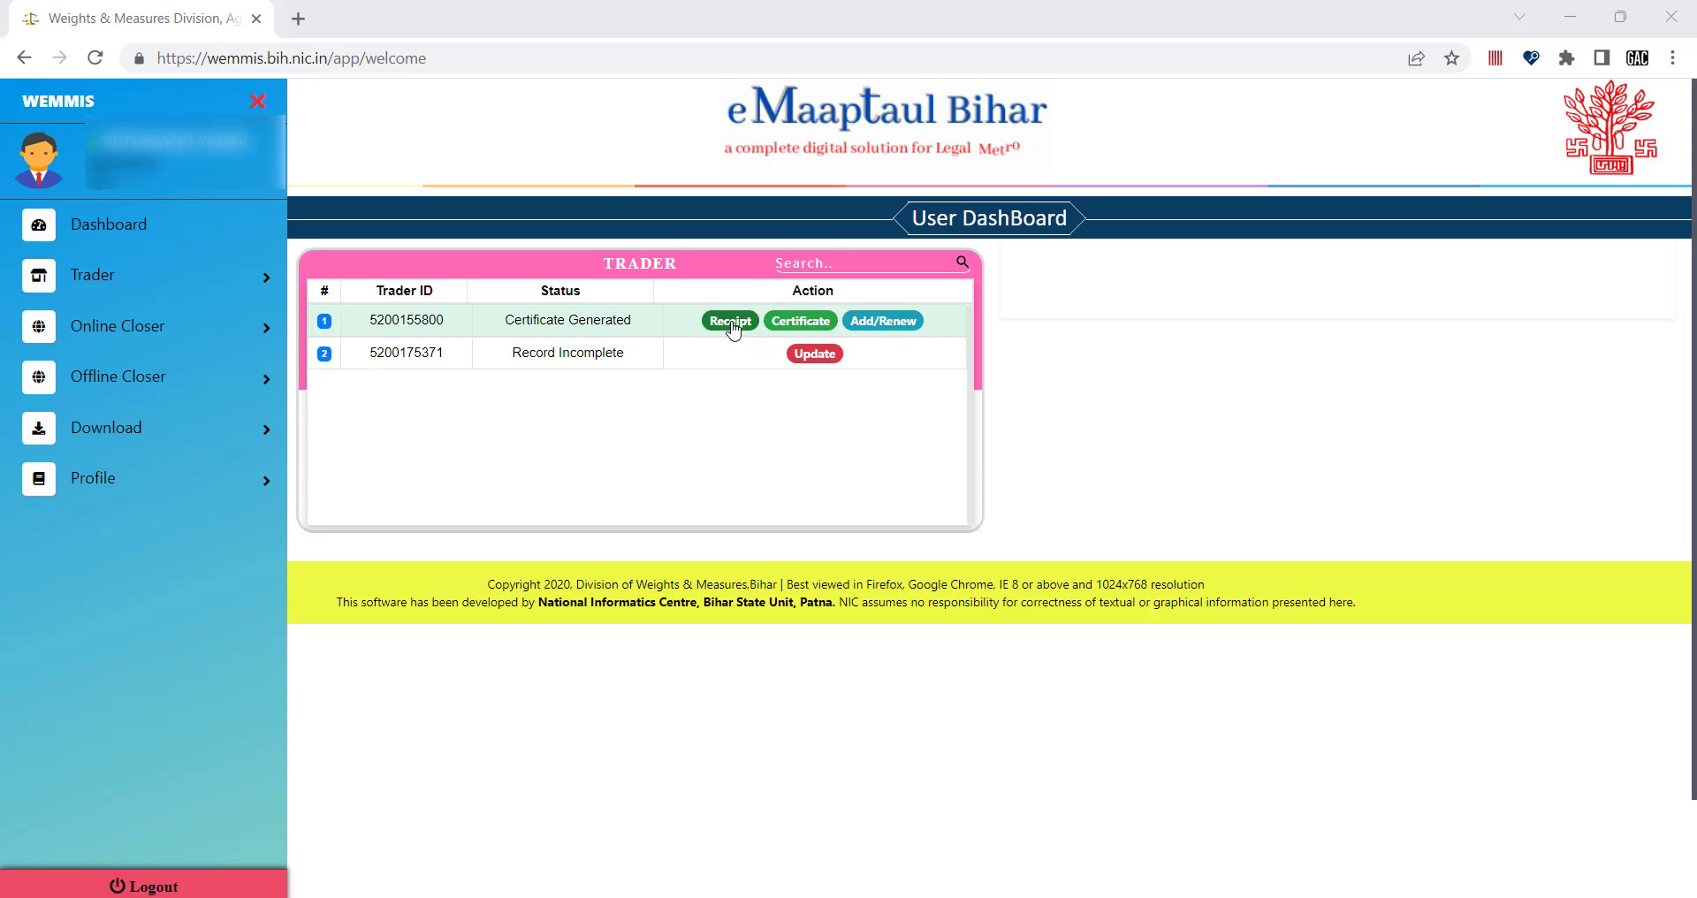
Open the certified trader's receipt, check the RS 5005.0 amount, then return to Dashboard.
{"action": "left_click", "coordinate": [731, 327]}
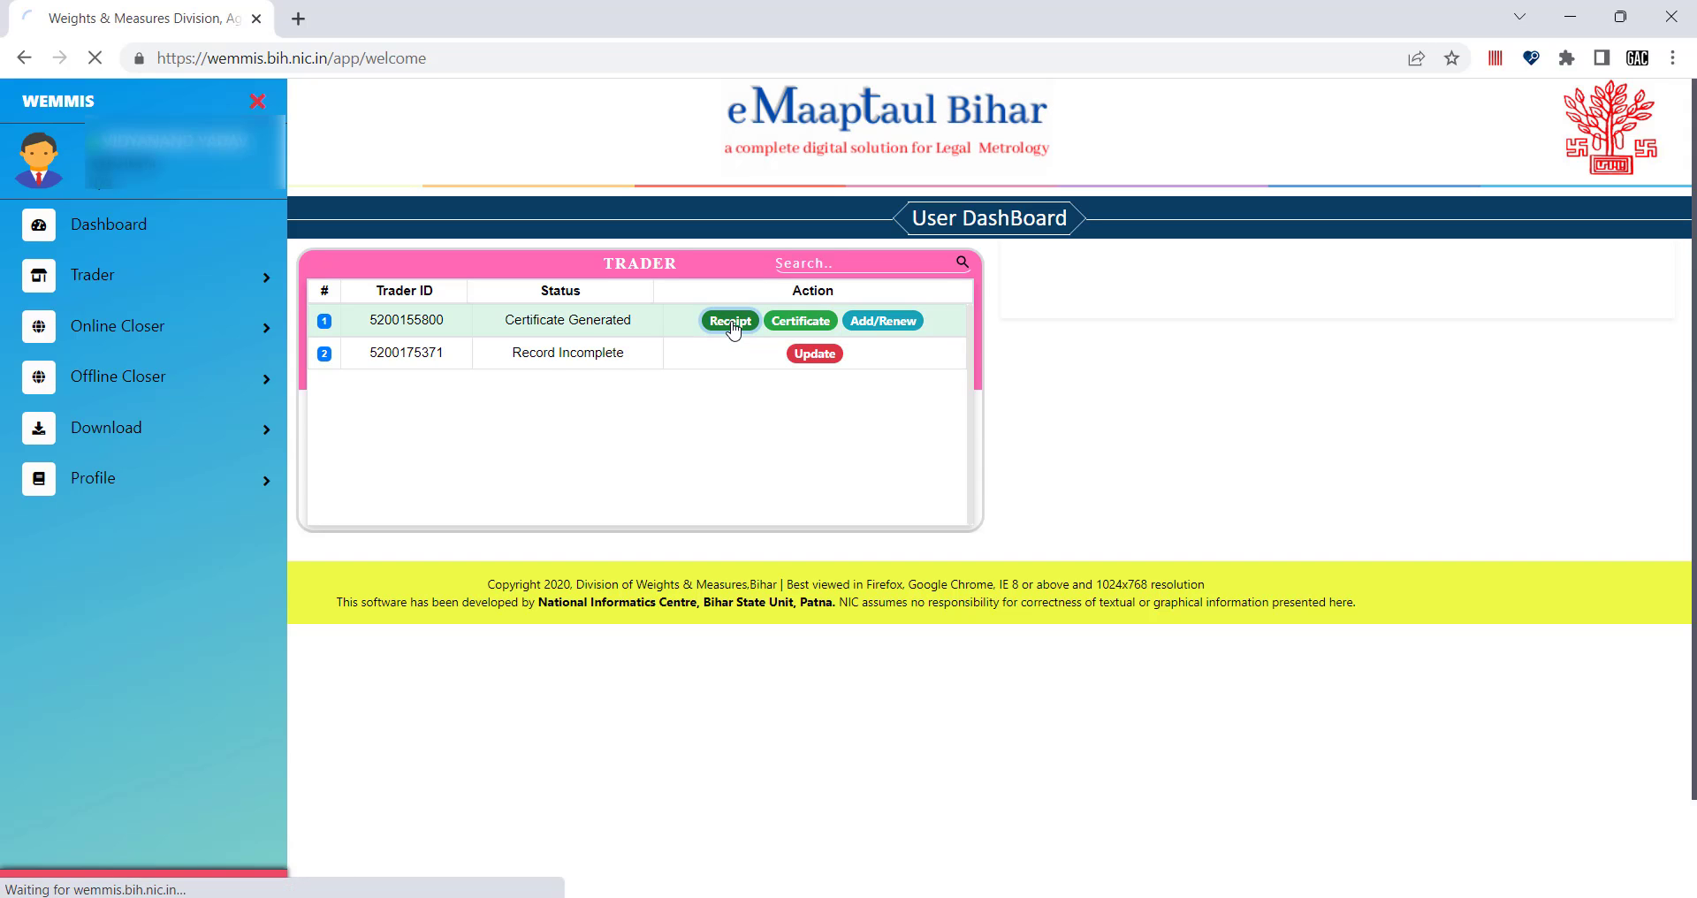
{"action": "scroll", "coordinate": [742, 210], "scroll_direction": "down", "scroll_amount": 1}
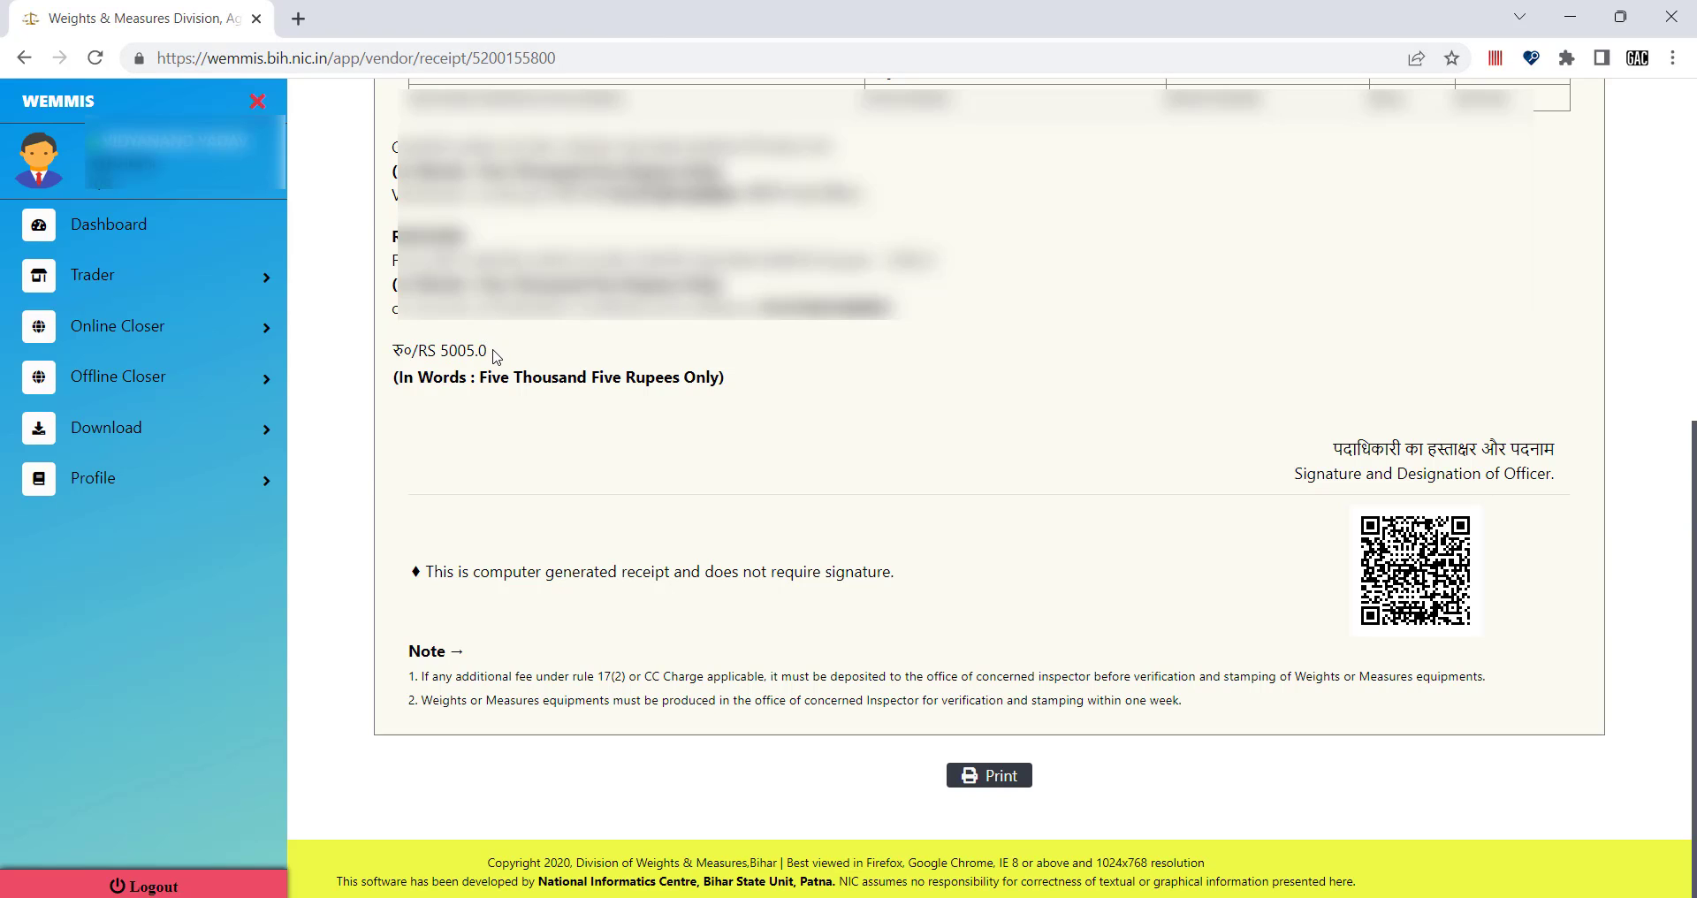
{"action": "left_click_drag", "start_coordinate": [488, 351], "coordinate": [442, 350]}
{"action": "left_click", "coordinate": [439, 352]}
{"action": "left_click", "coordinate": [631, 445]}
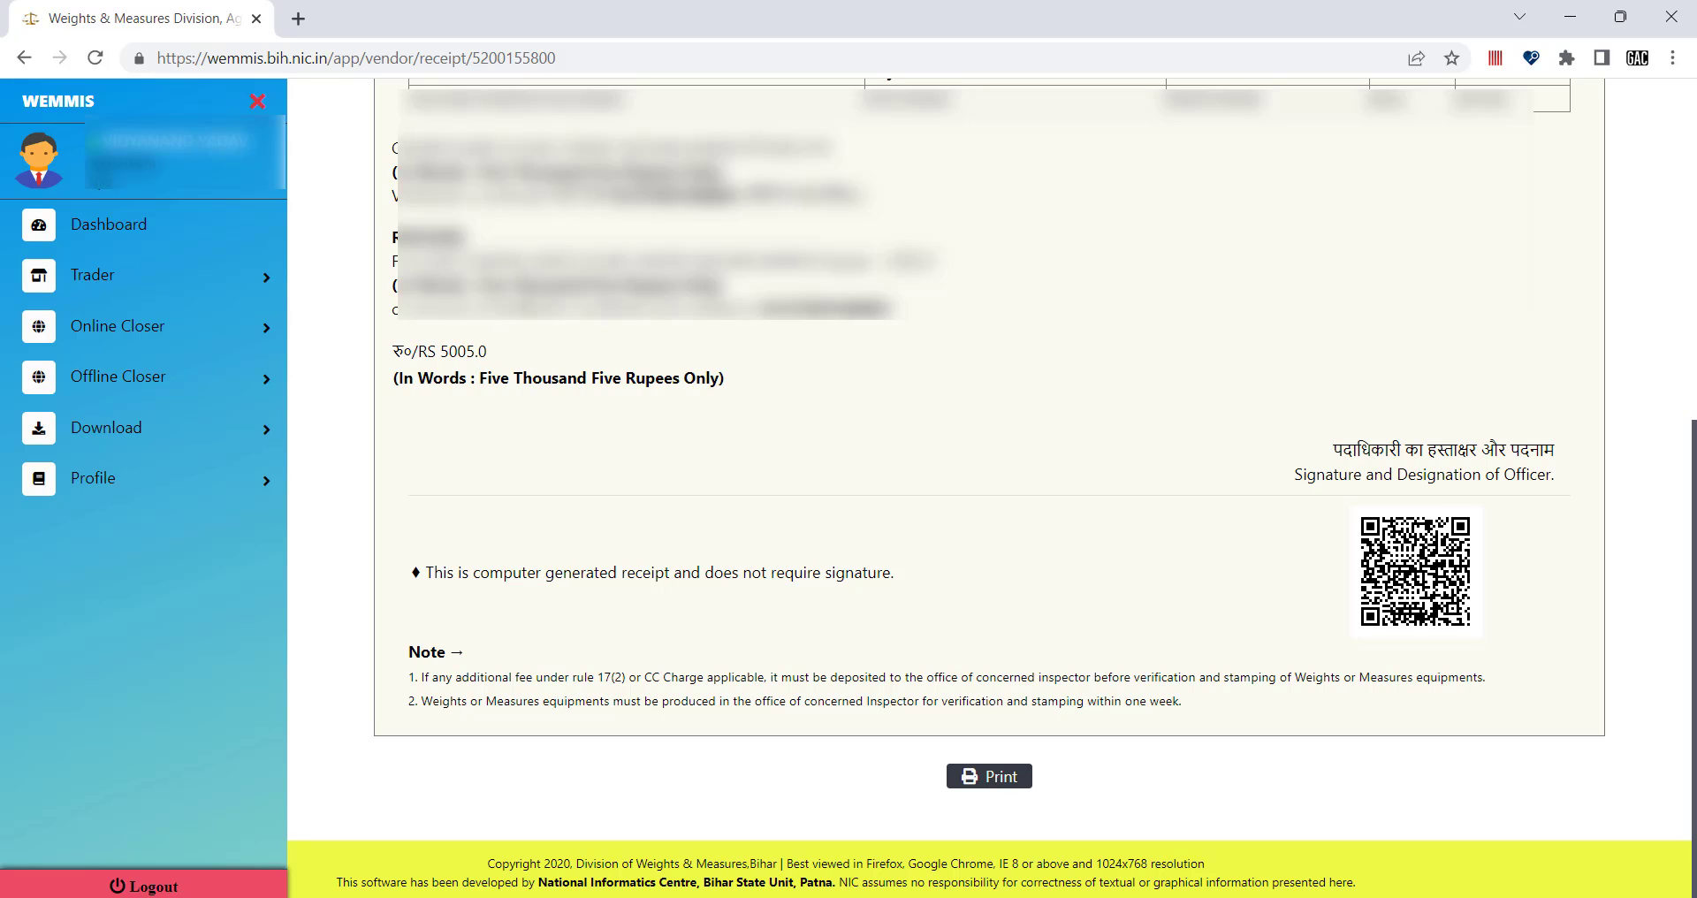
{"action": "left_click", "coordinate": [141, 228]}
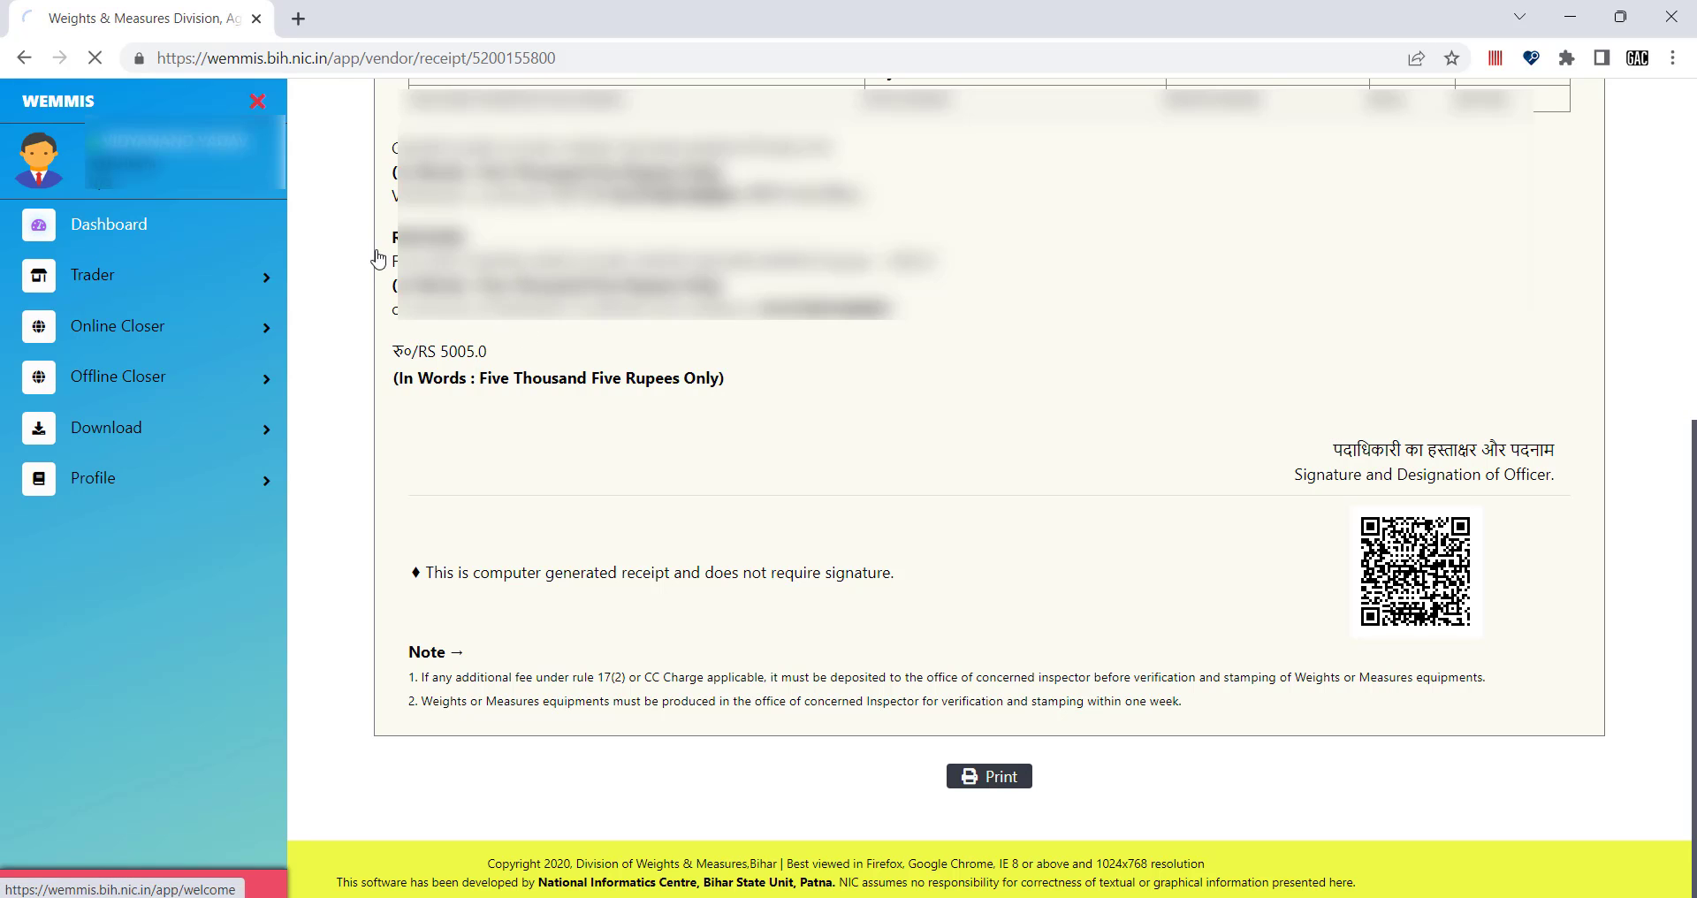